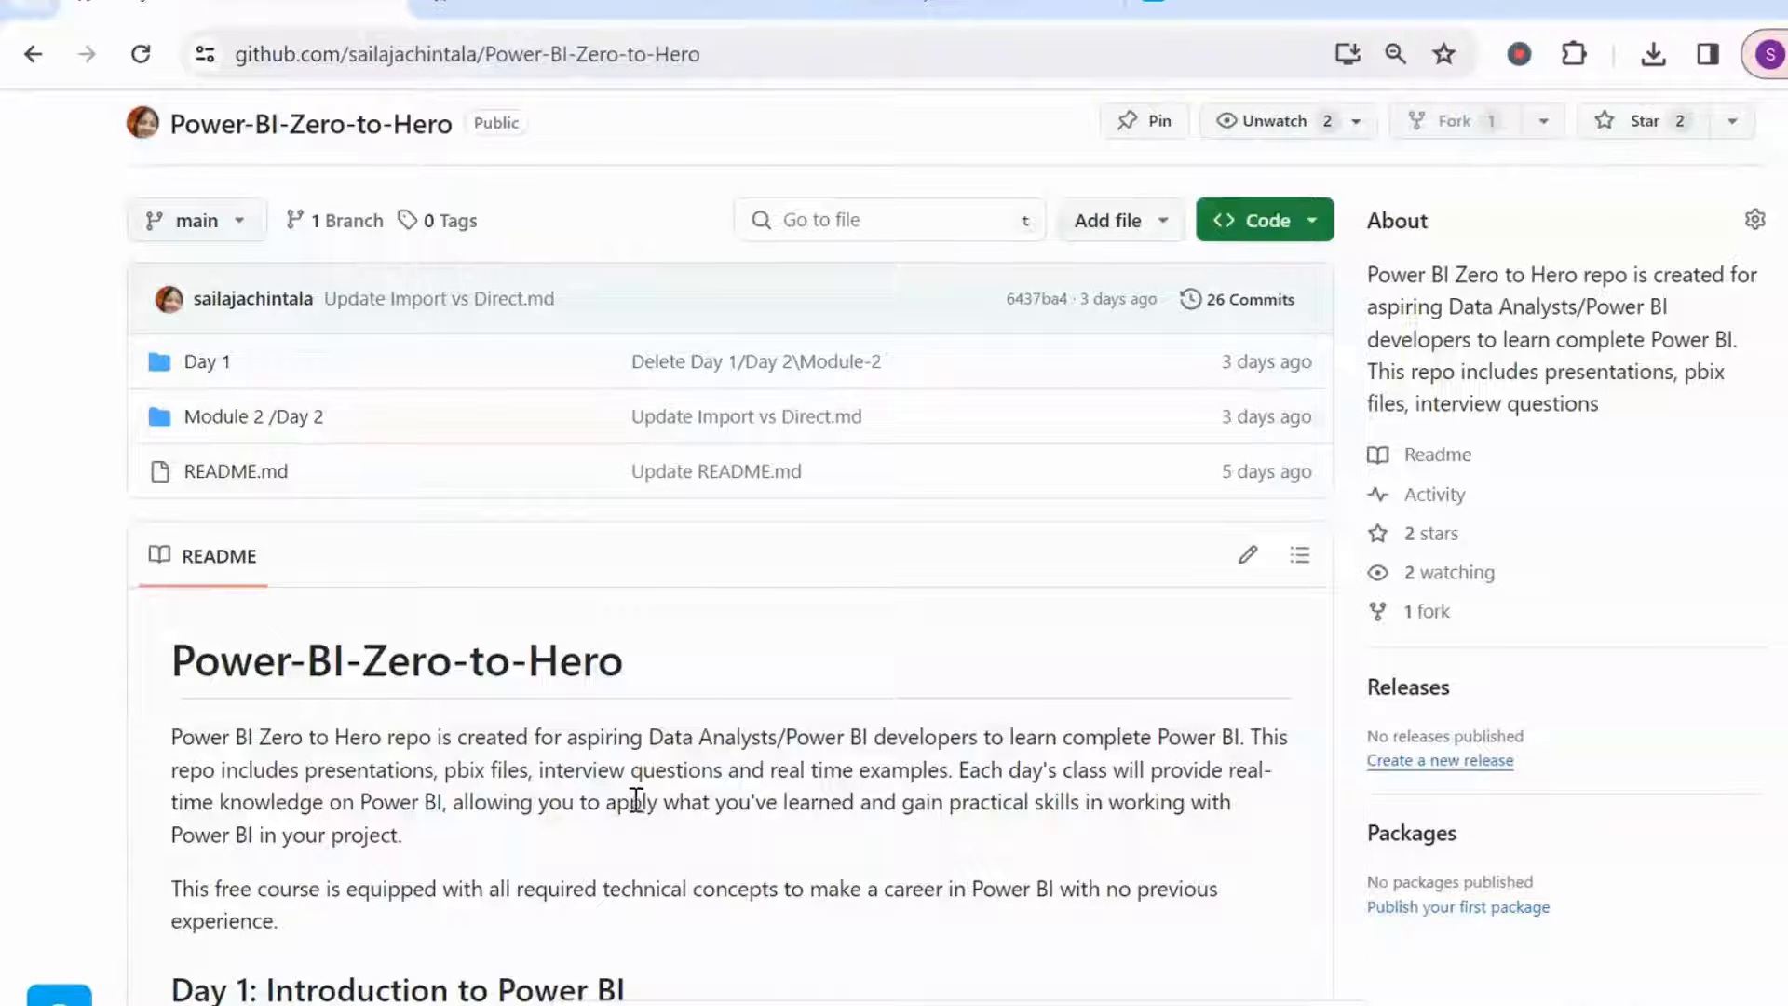
# Read the Power-BI-Zero-to-Hero README and the Basic Transformations notes on the GitHub repository.
pyautogui.scroll(-3, 817, 829)
pyautogui.scroll(-3, 803, 807)
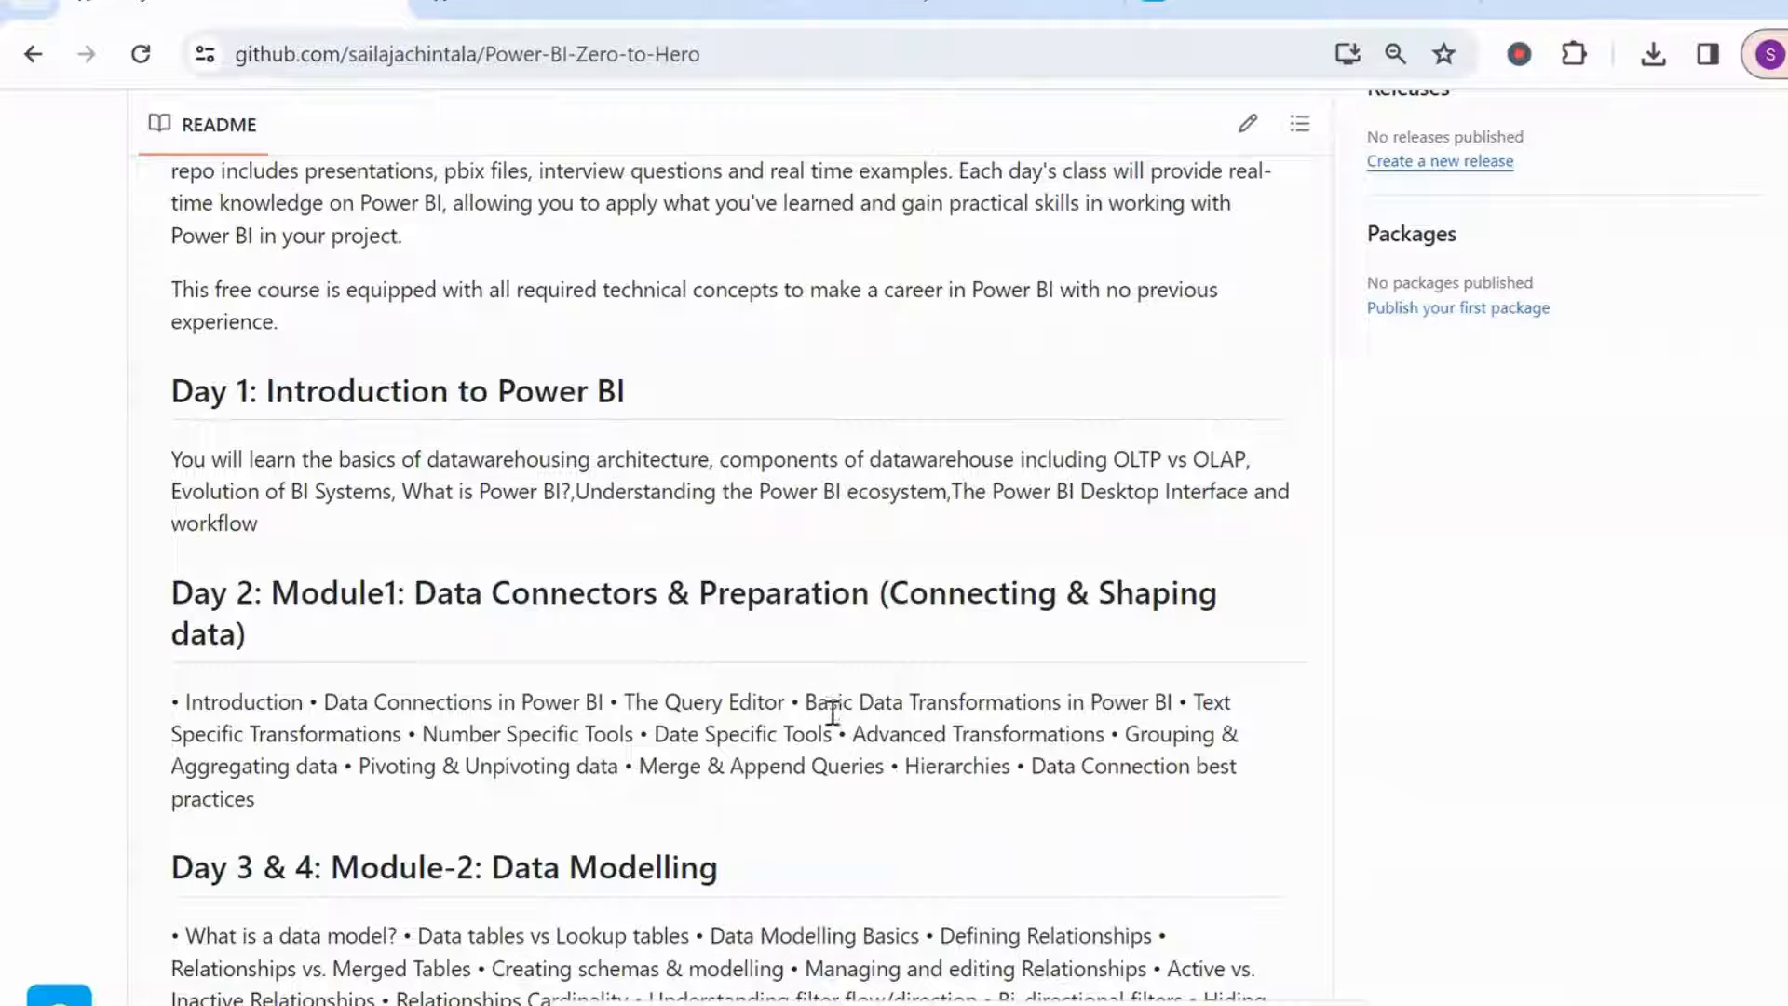
pyautogui.scroll(8, 784, 705)
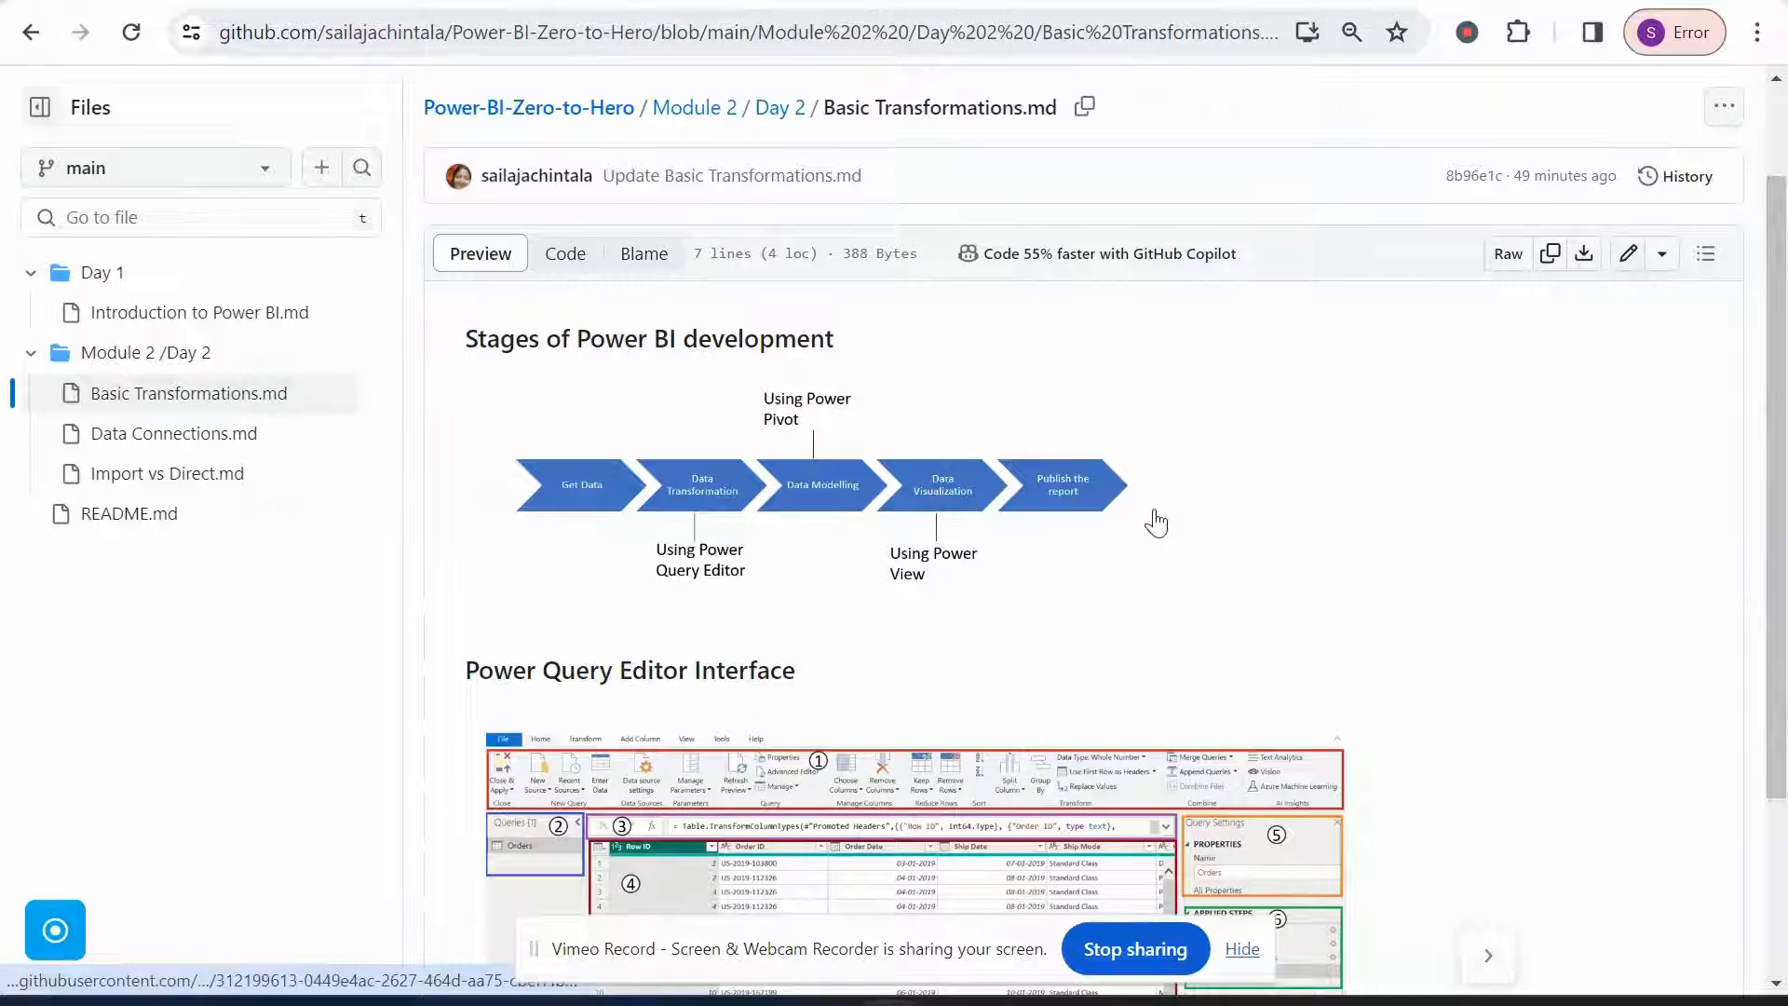
pyautogui.scroll(-3, 1155, 523)
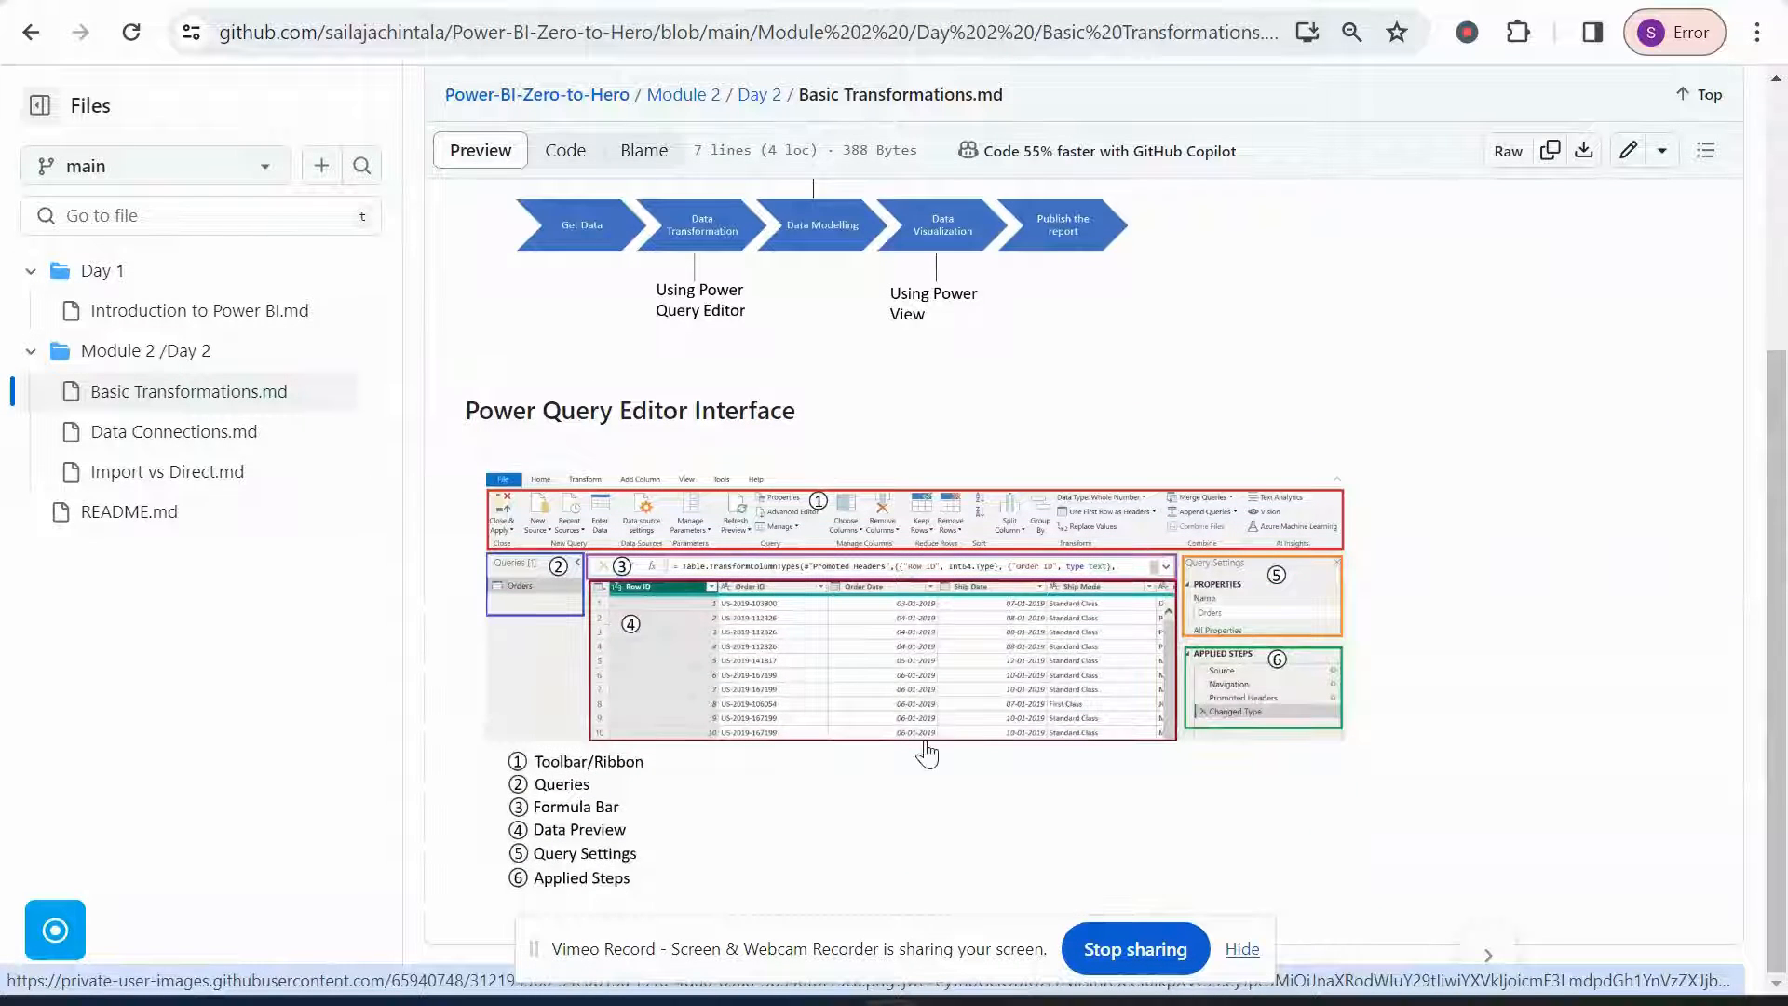
# Switch to Power BI Desktop and open the Power Query Editor with Transform data.
pyautogui.moveTo(829, 992)
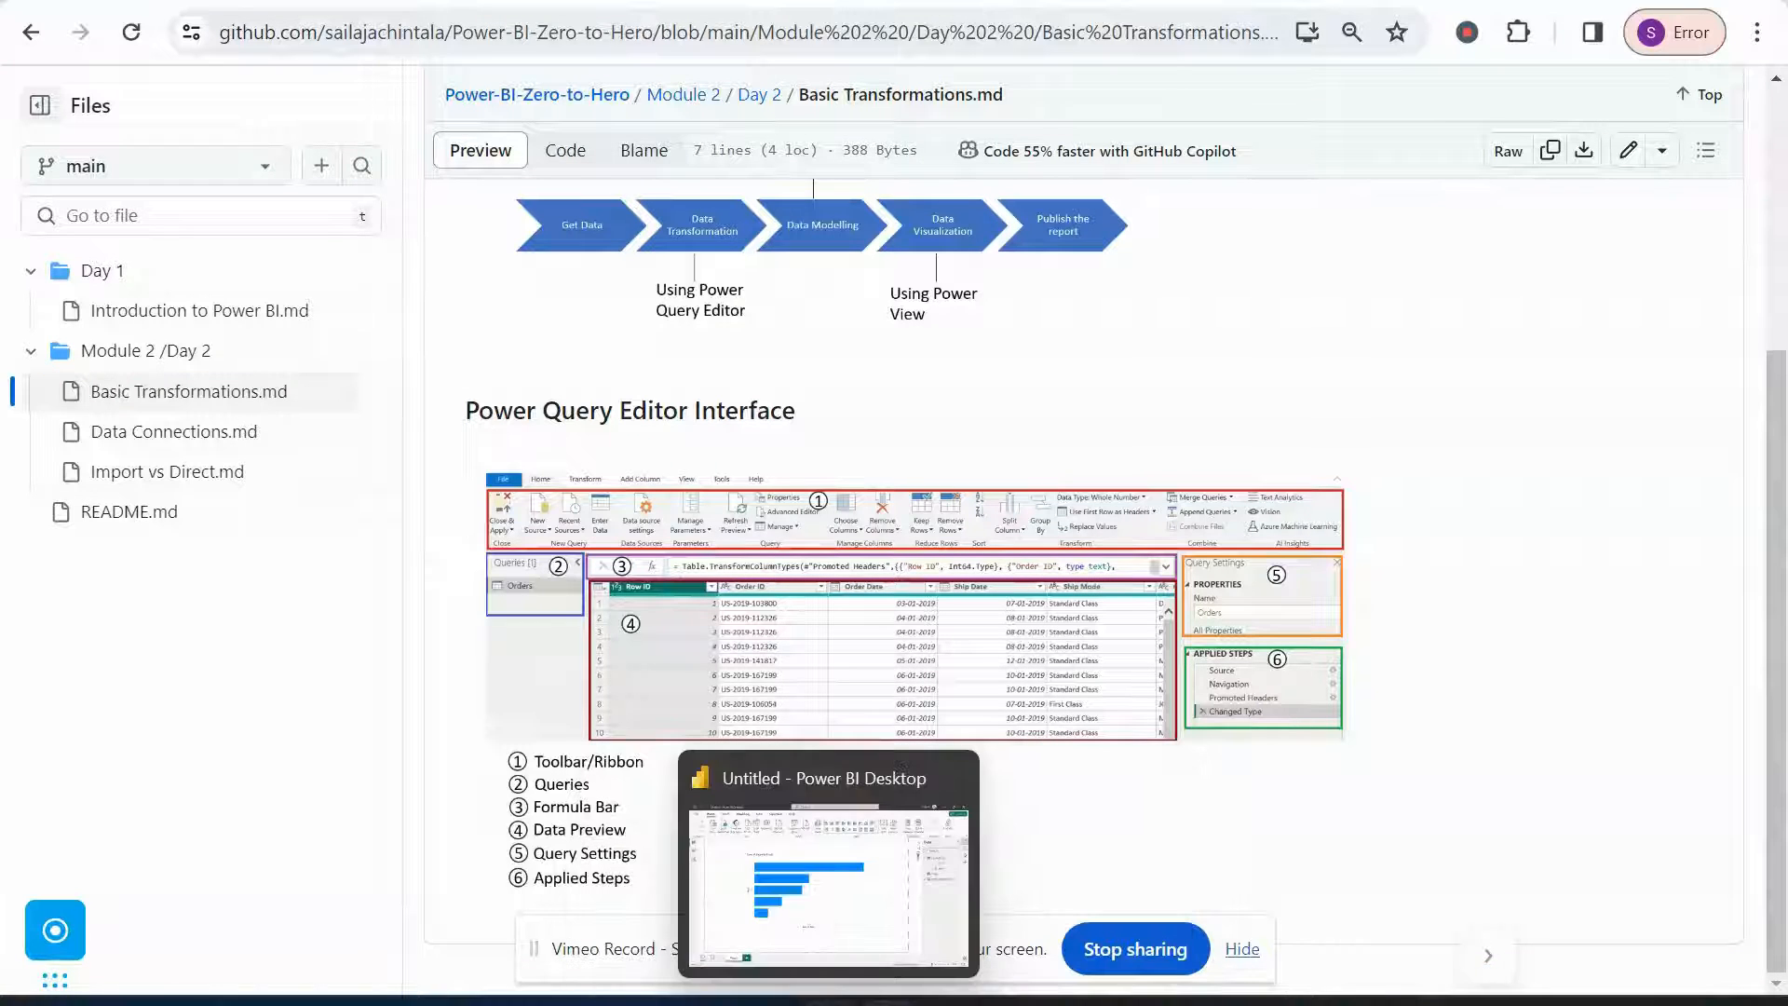
pyautogui.click(899, 763)
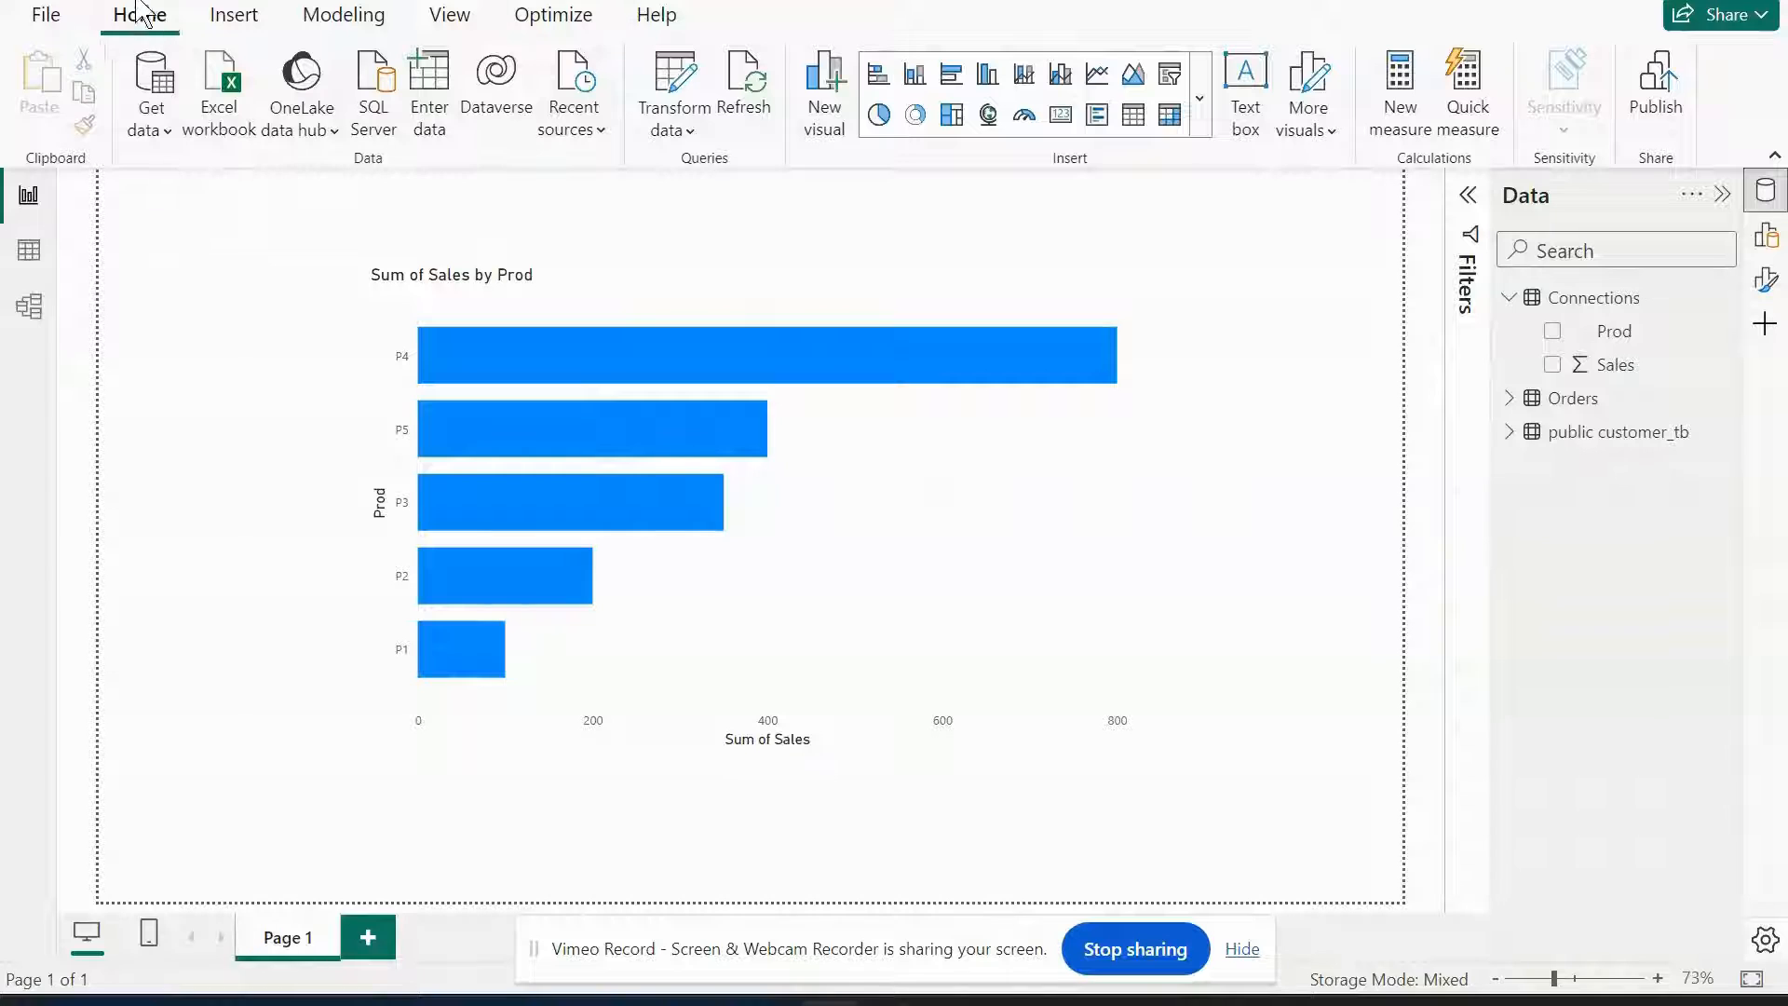
pyautogui.click(682, 132)
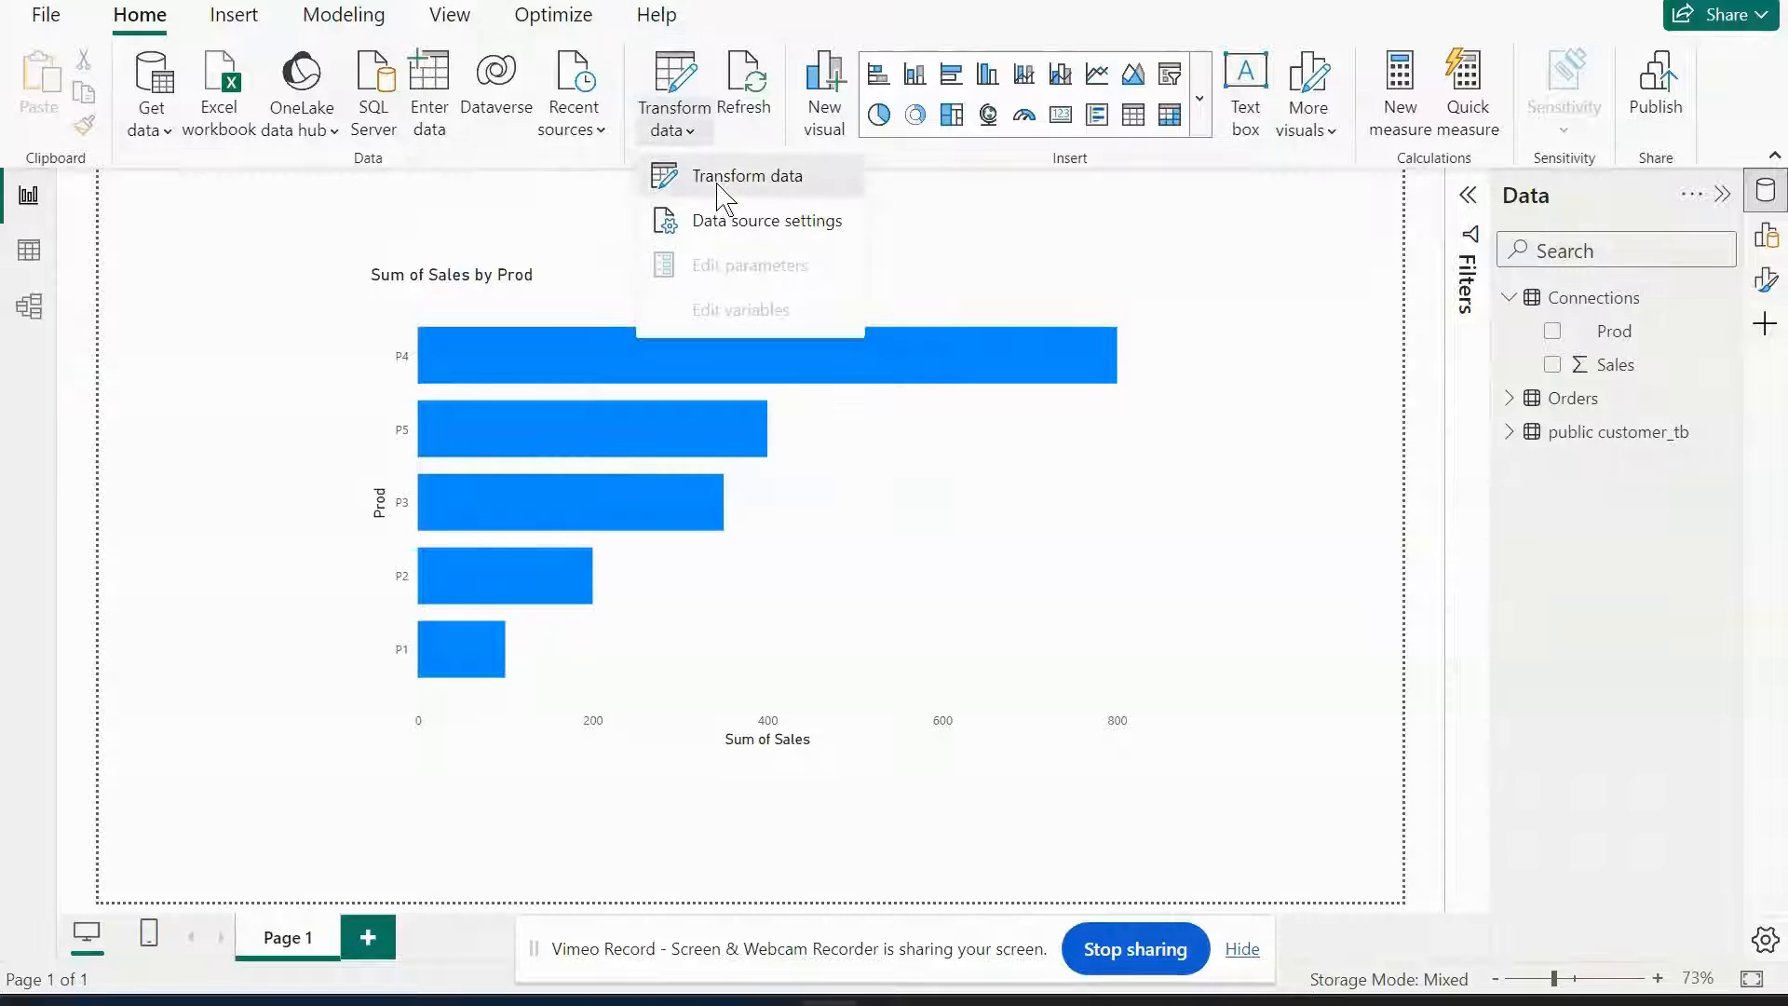
pyautogui.click(722, 196)
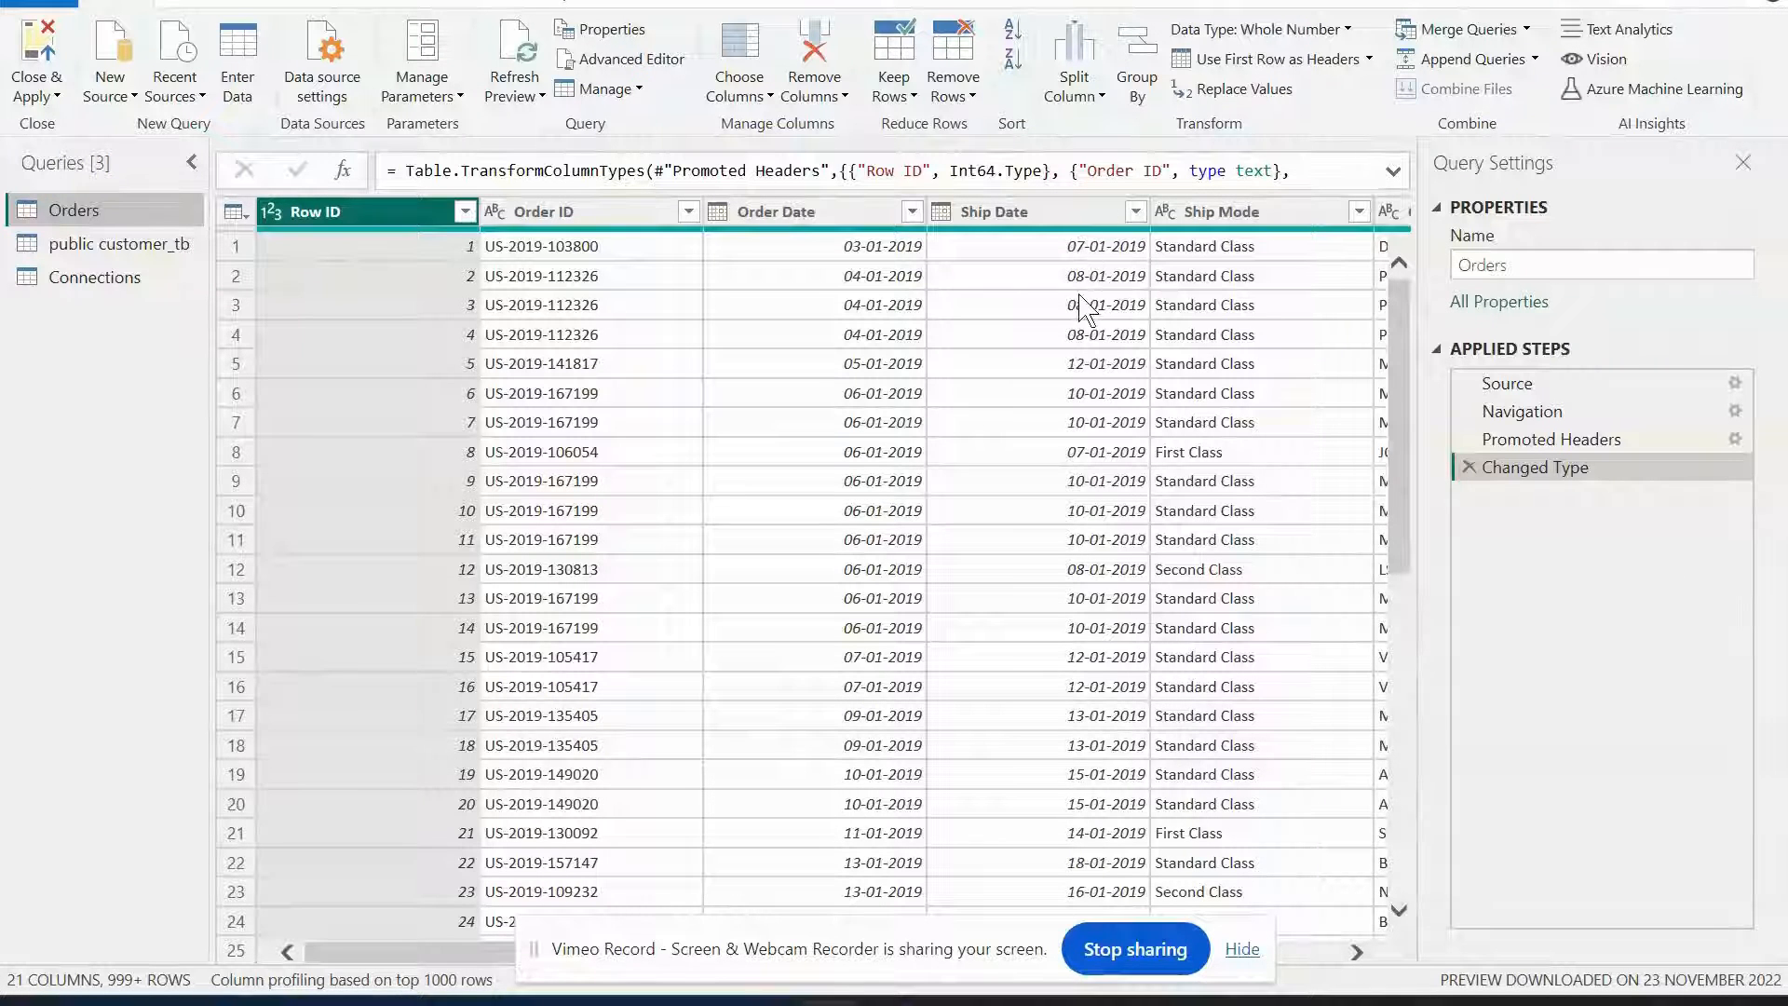
# Compare the editor with the annotated Power Query Editor interface diagram in the browser, then return to the editor.
pyautogui.moveTo(900, 1000)
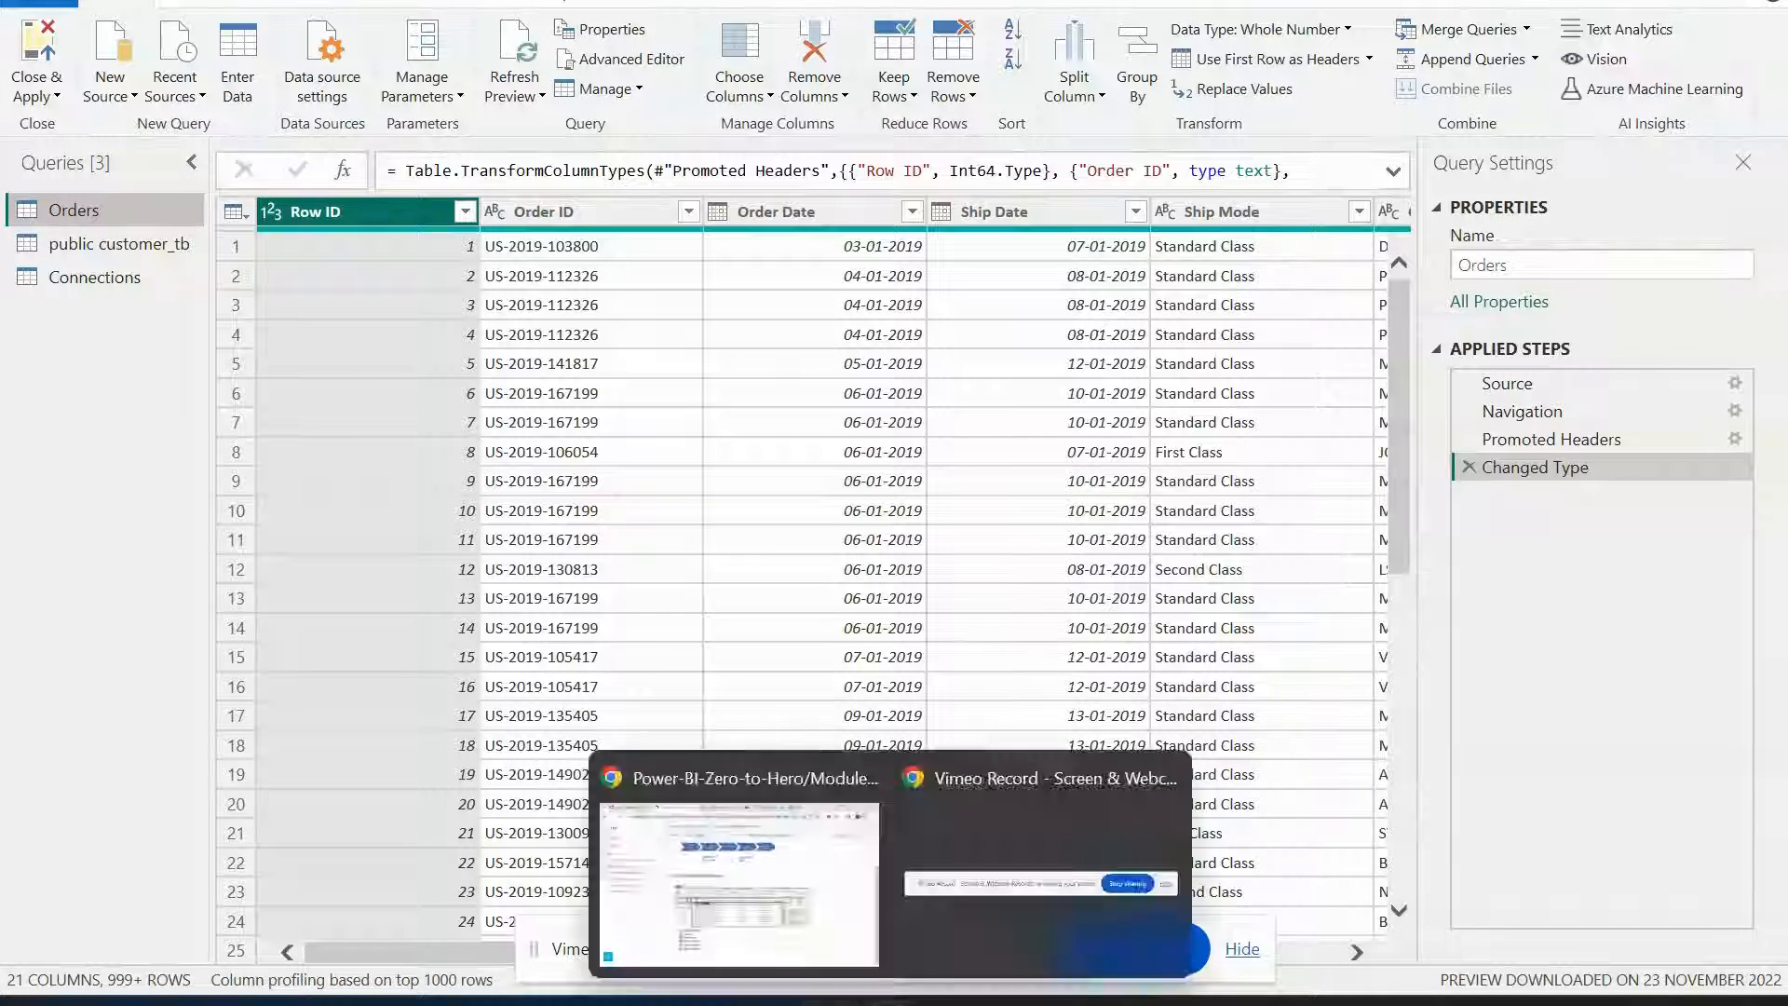
pyautogui.click(802, 917)
pyautogui.click(875, 505)
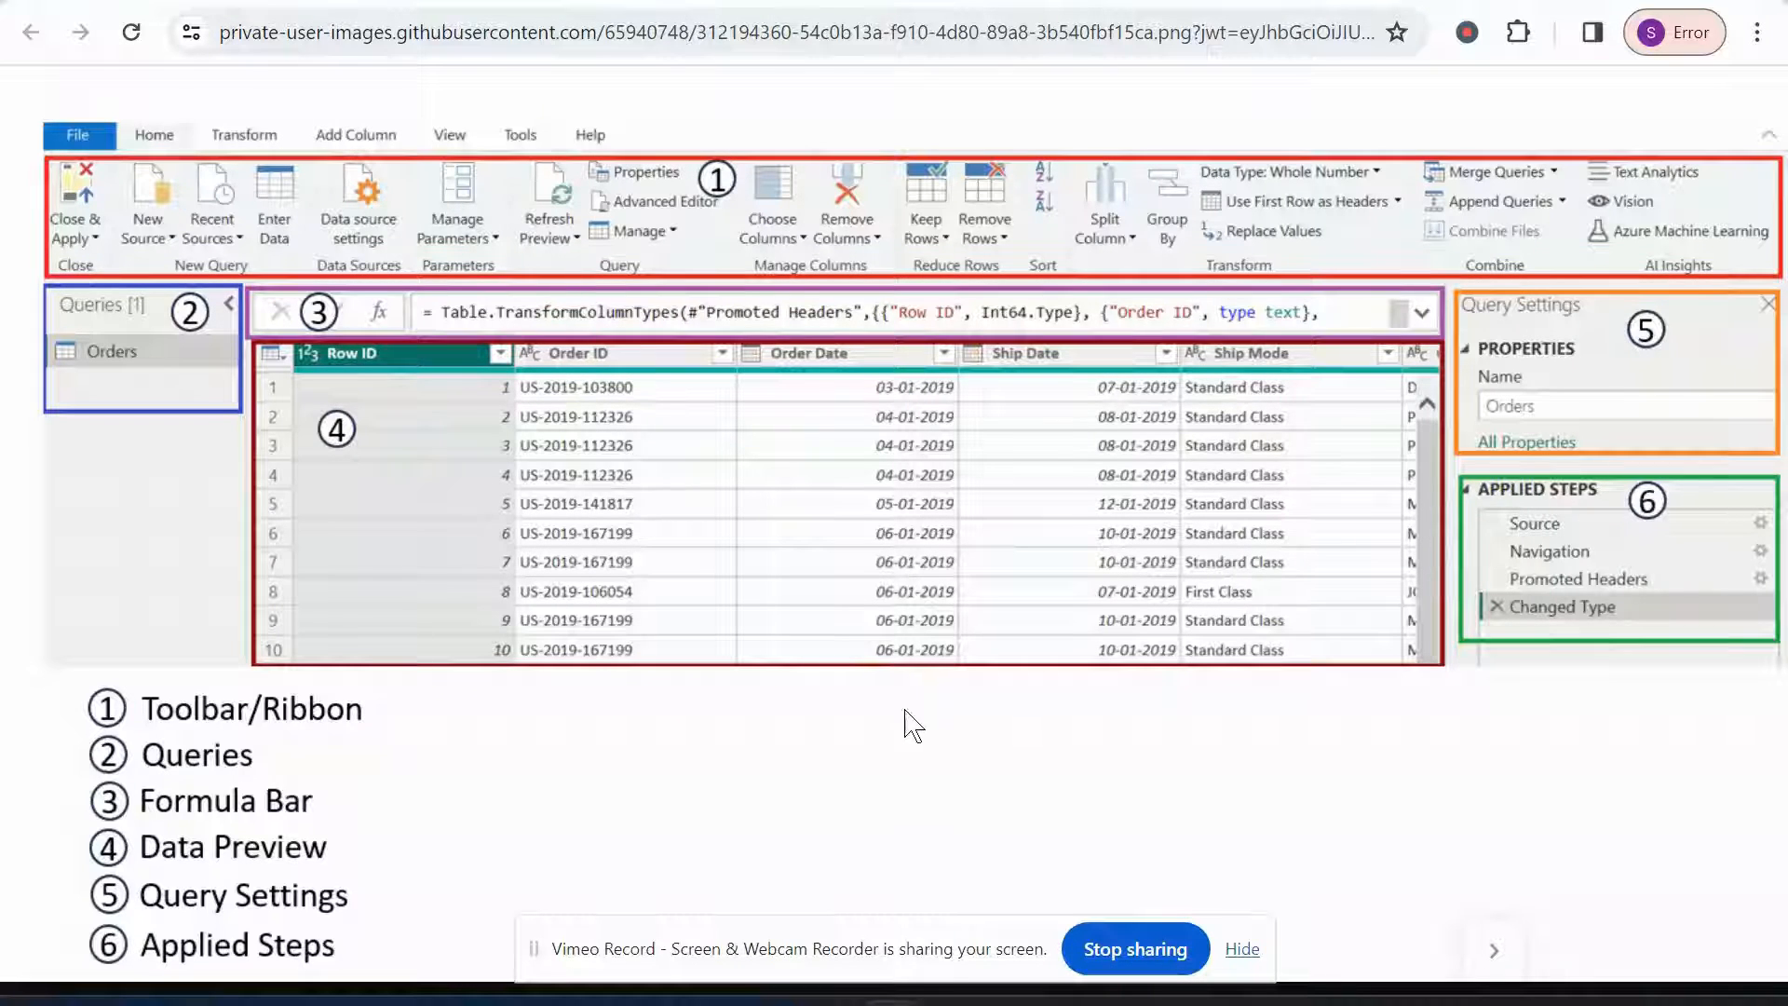
pyautogui.moveTo(828, 1002)
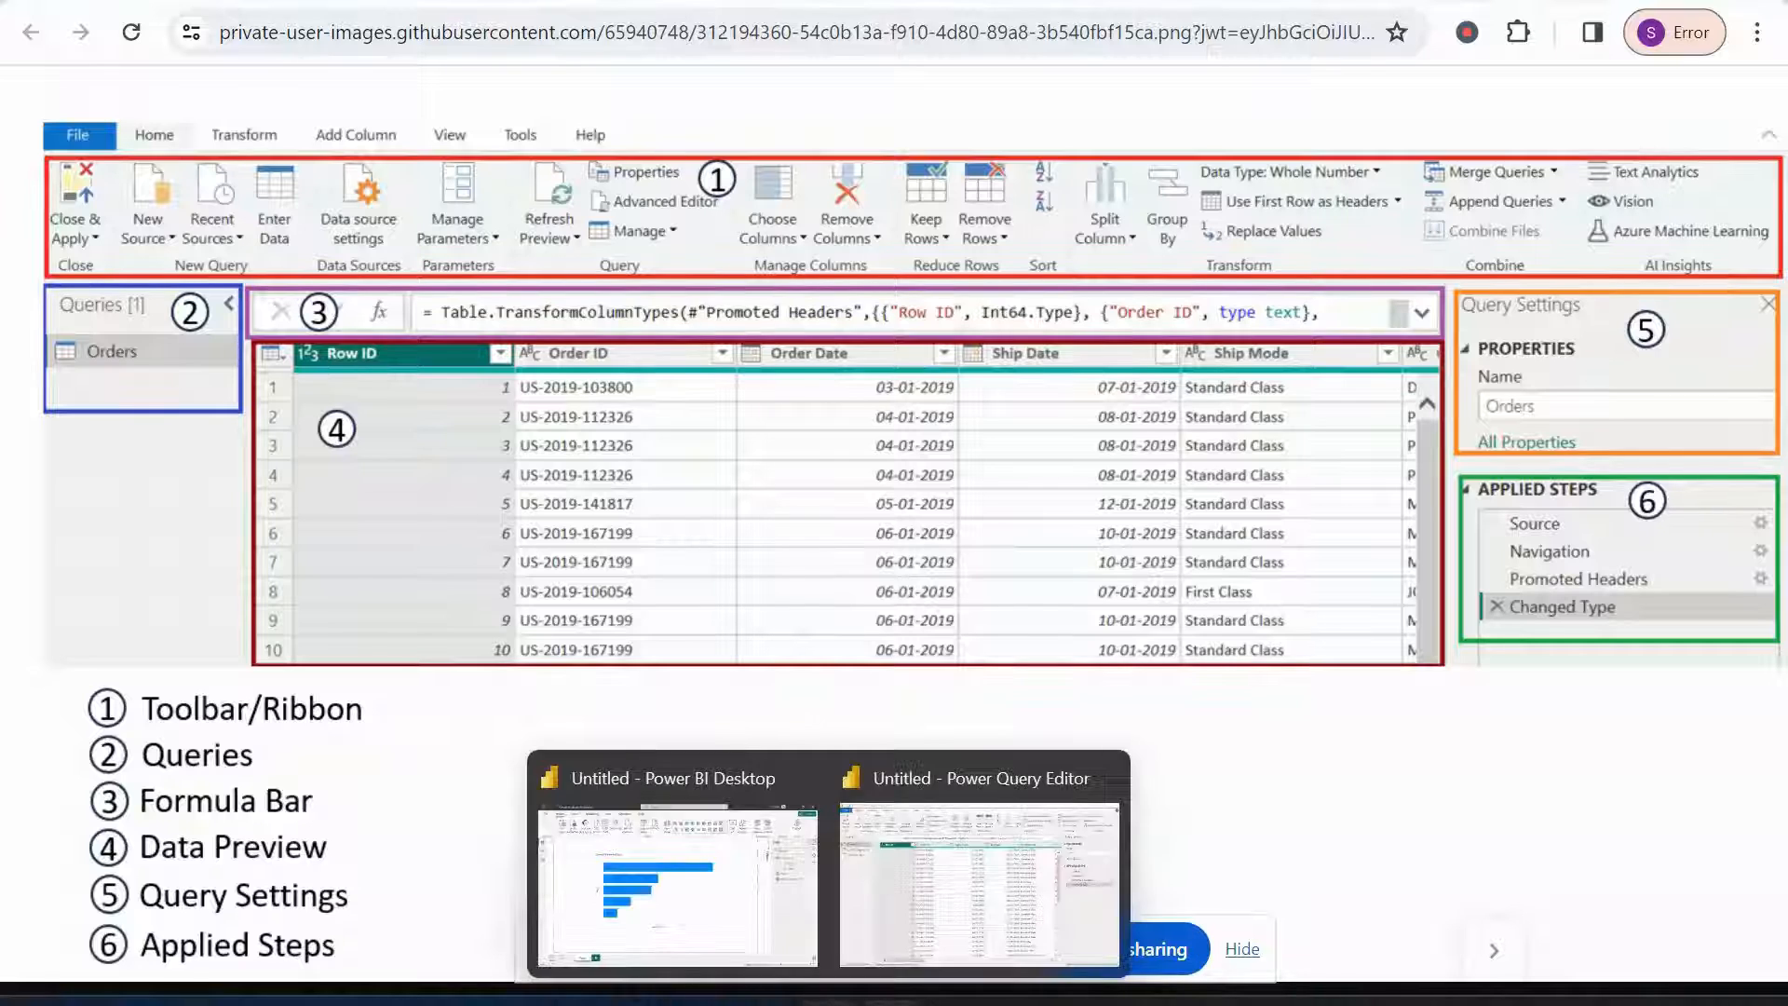
pyautogui.click(925, 895)
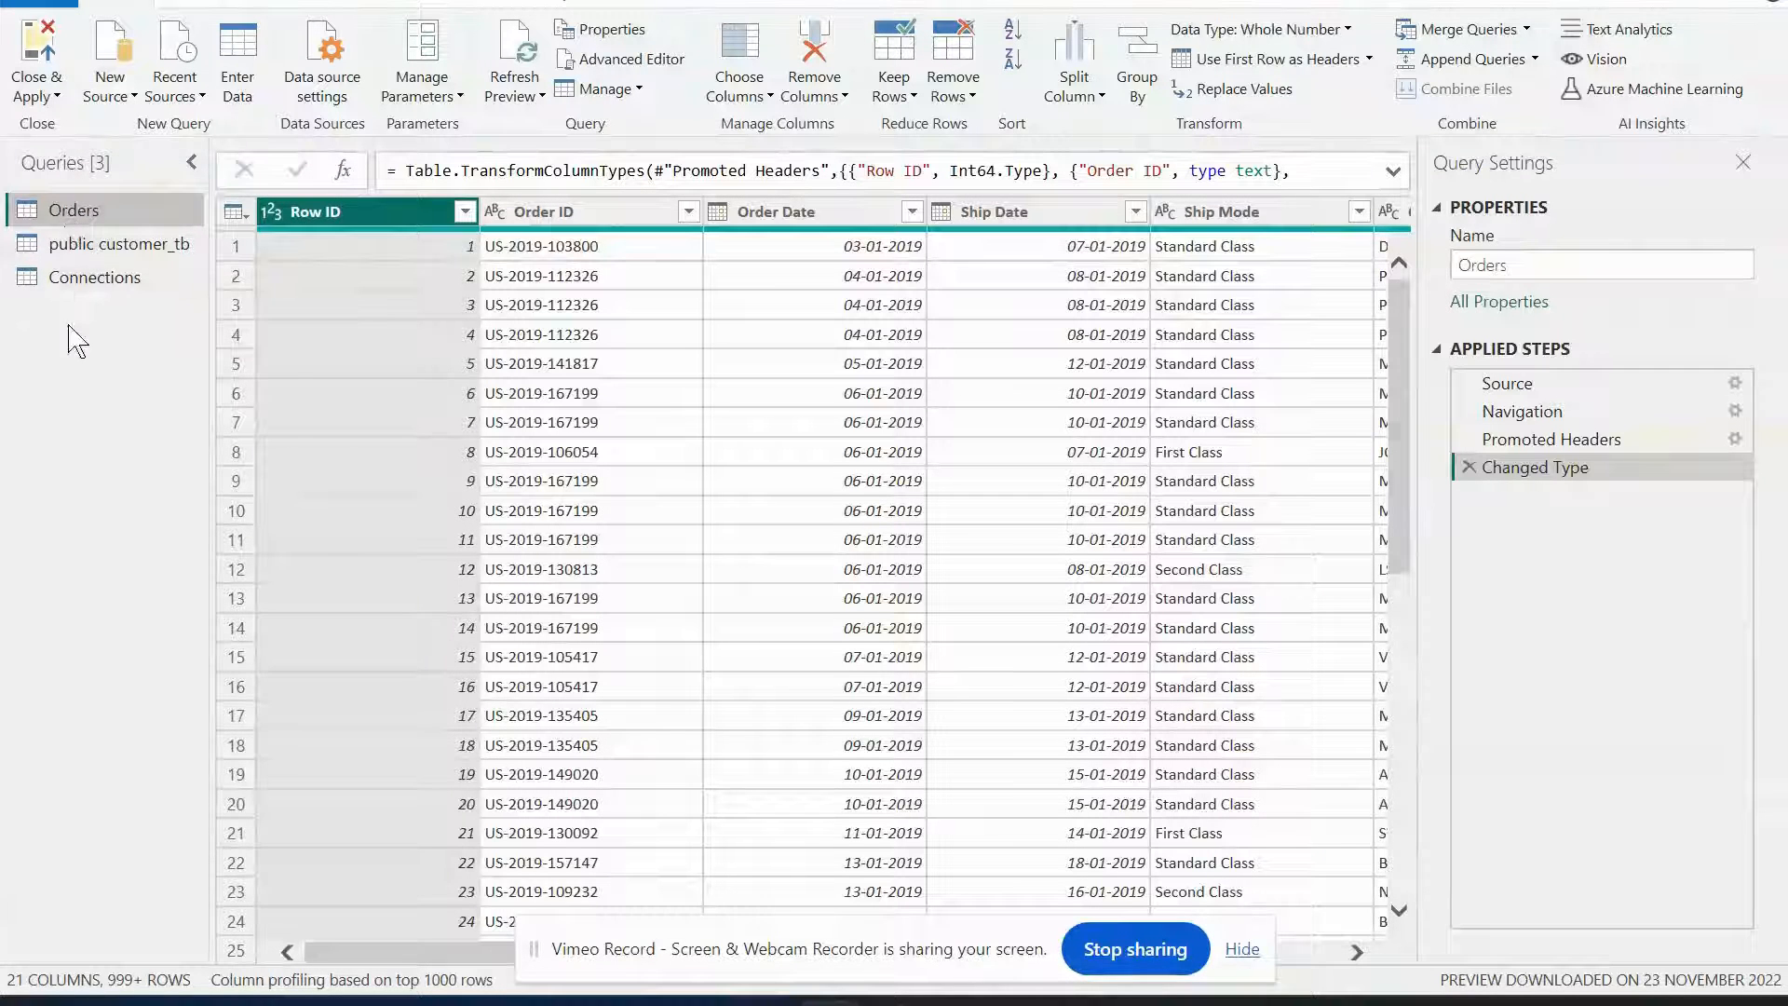
# Browse the New Source and Recent Sources lists without connecting anything.
pyautogui.click(122, 93)
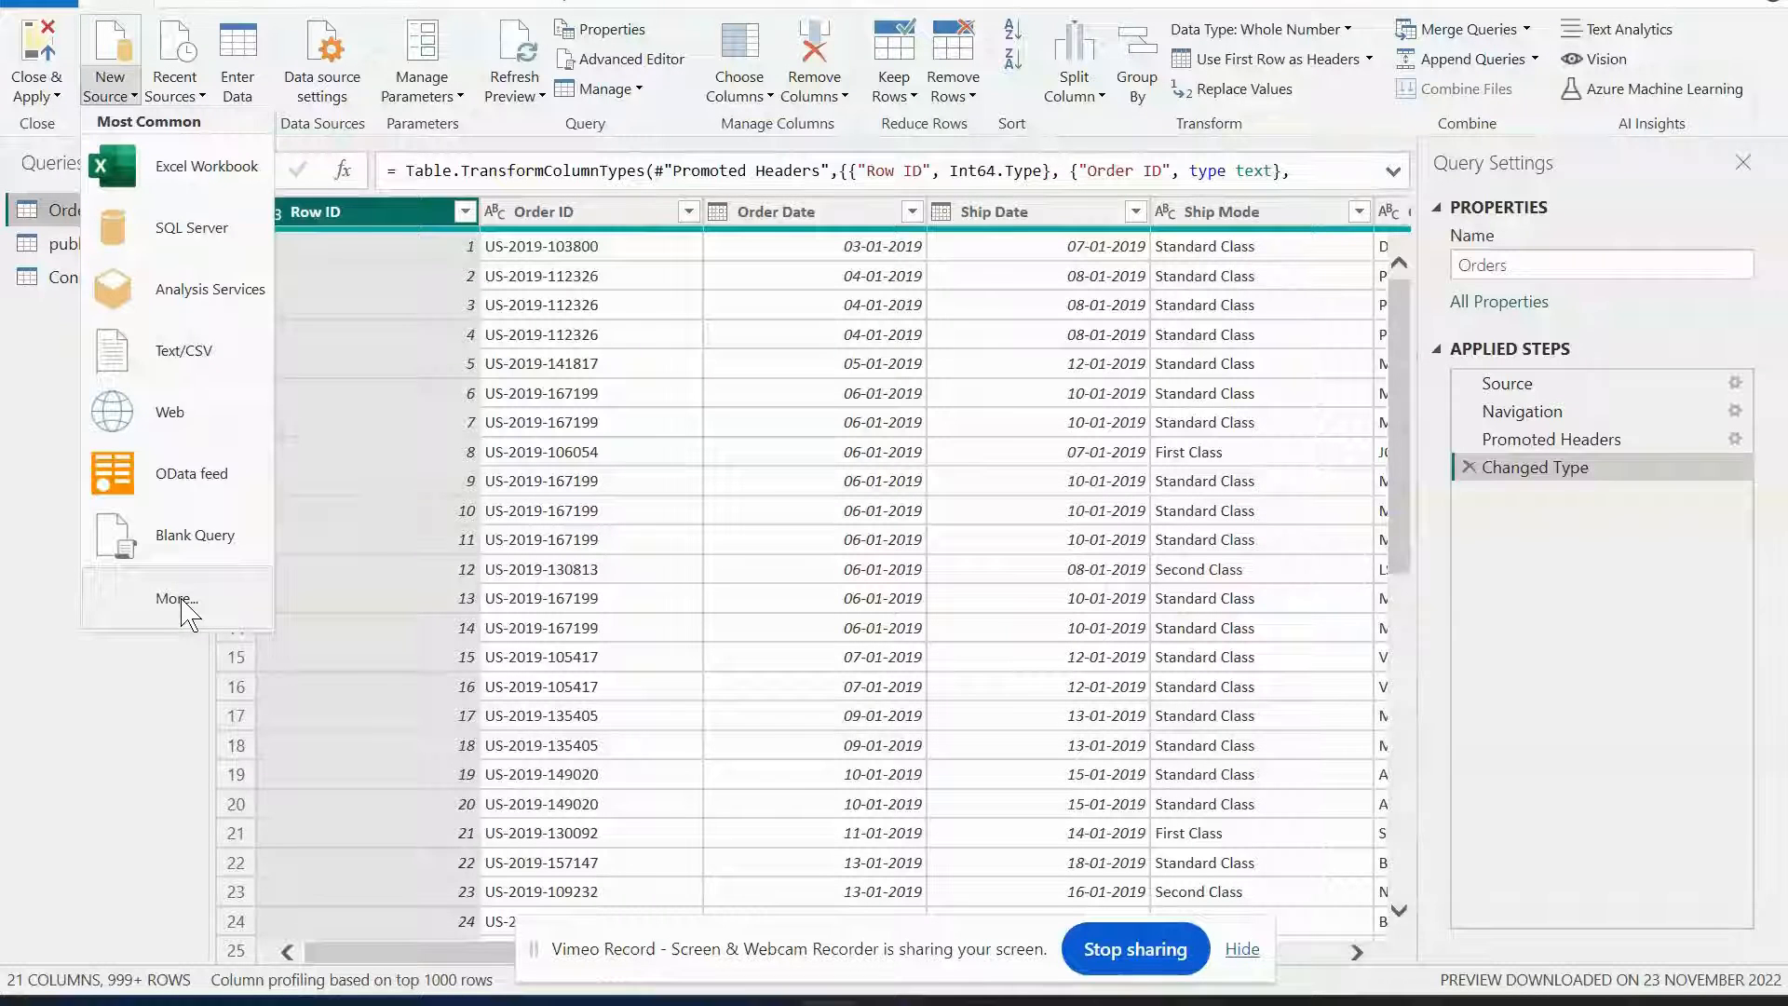
pyautogui.click(129, 682)
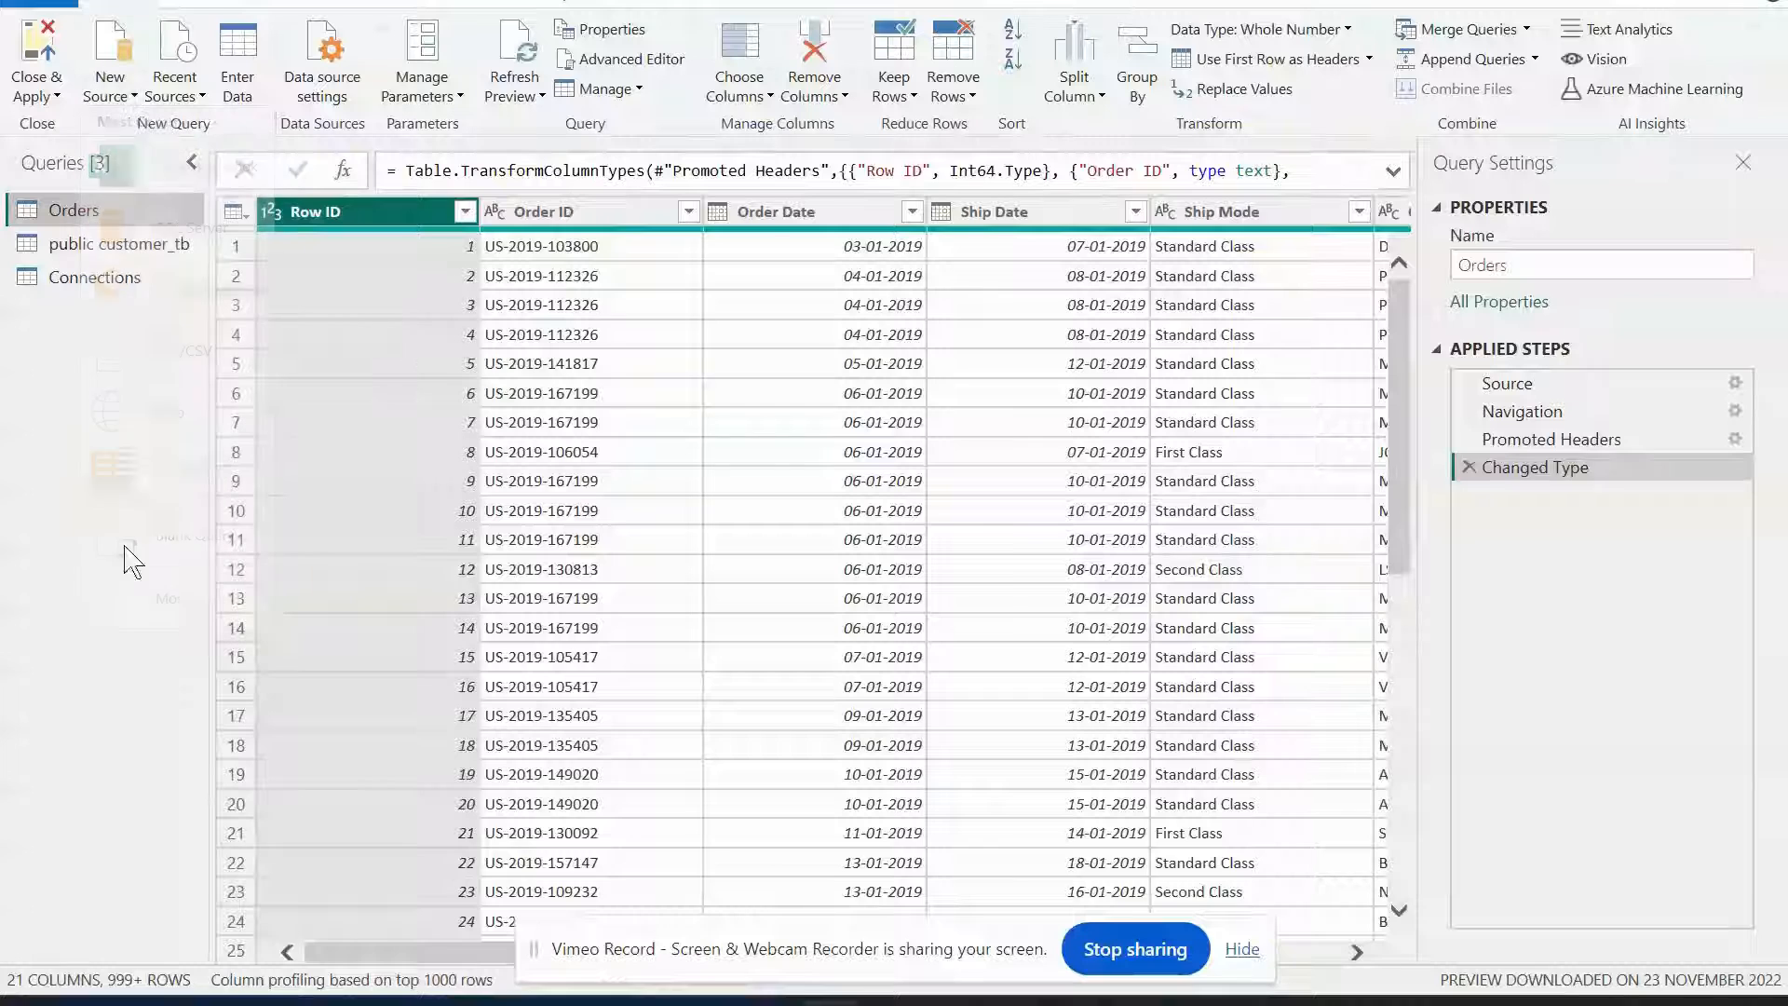
pyautogui.click(191, 90)
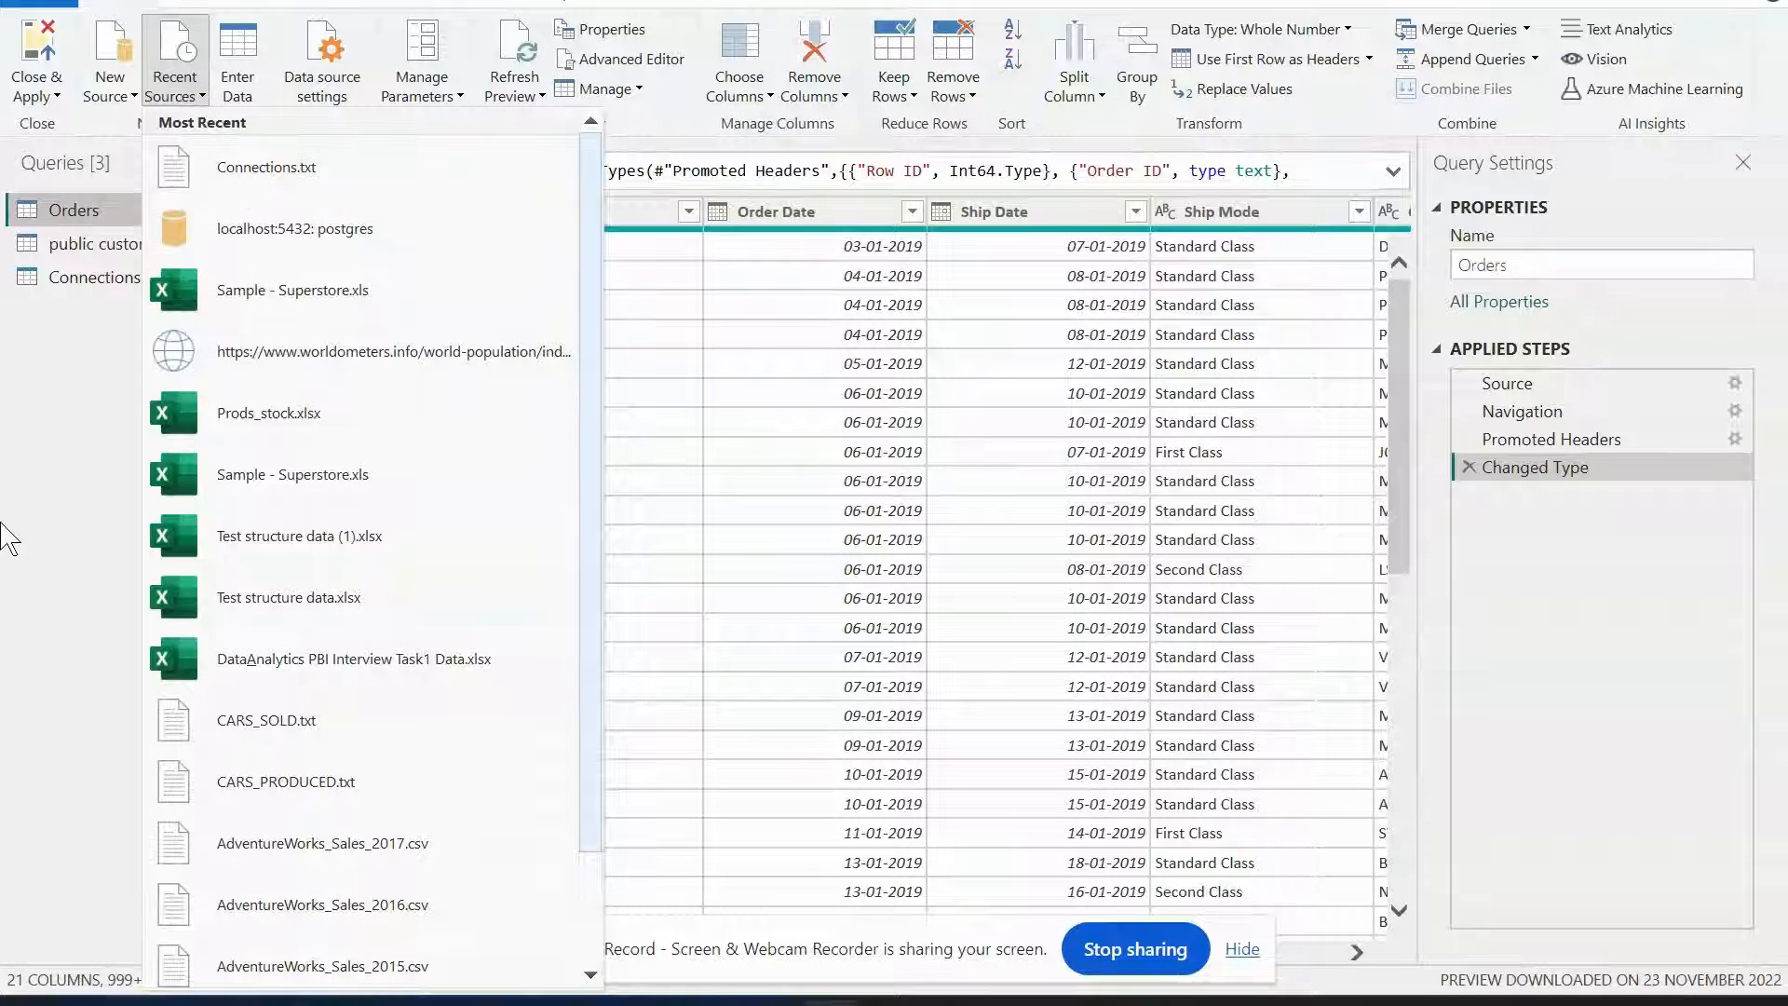
pyautogui.click(48, 484)
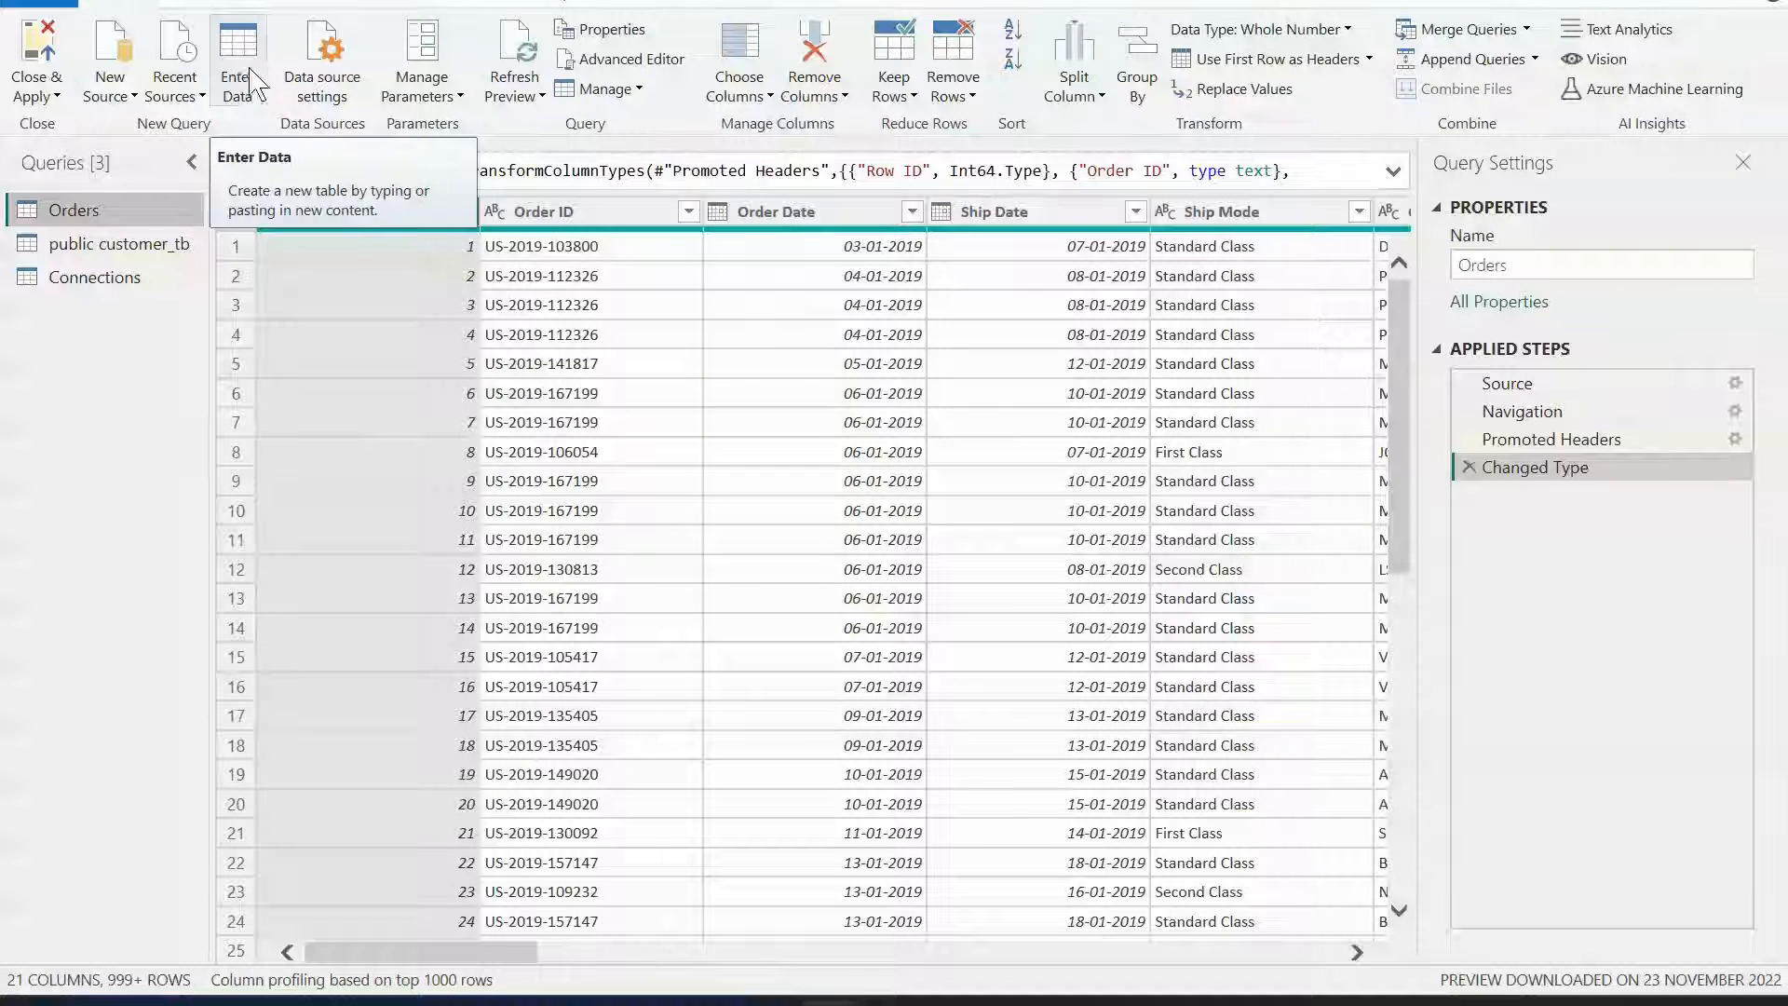
# Review the permissions of the localhost:5432;postgres data source in Data source settings and the Manage Parameters options.
pyautogui.click(341, 95)
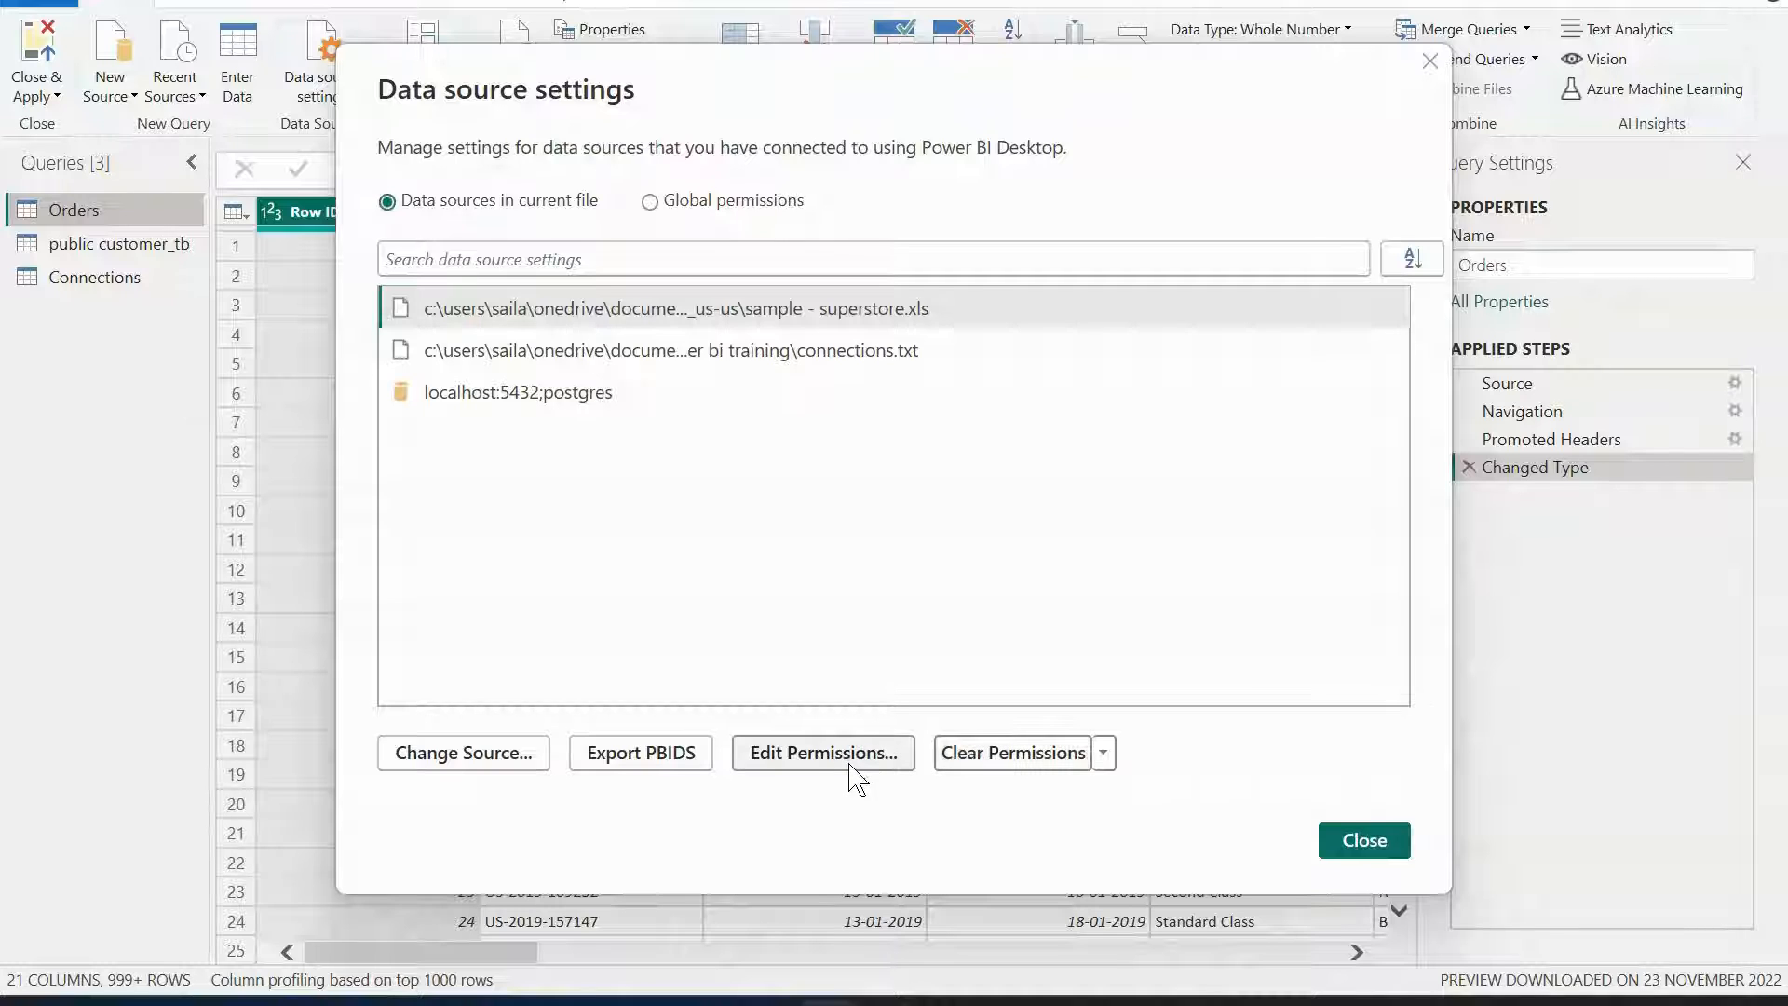
pyautogui.click(570, 399)
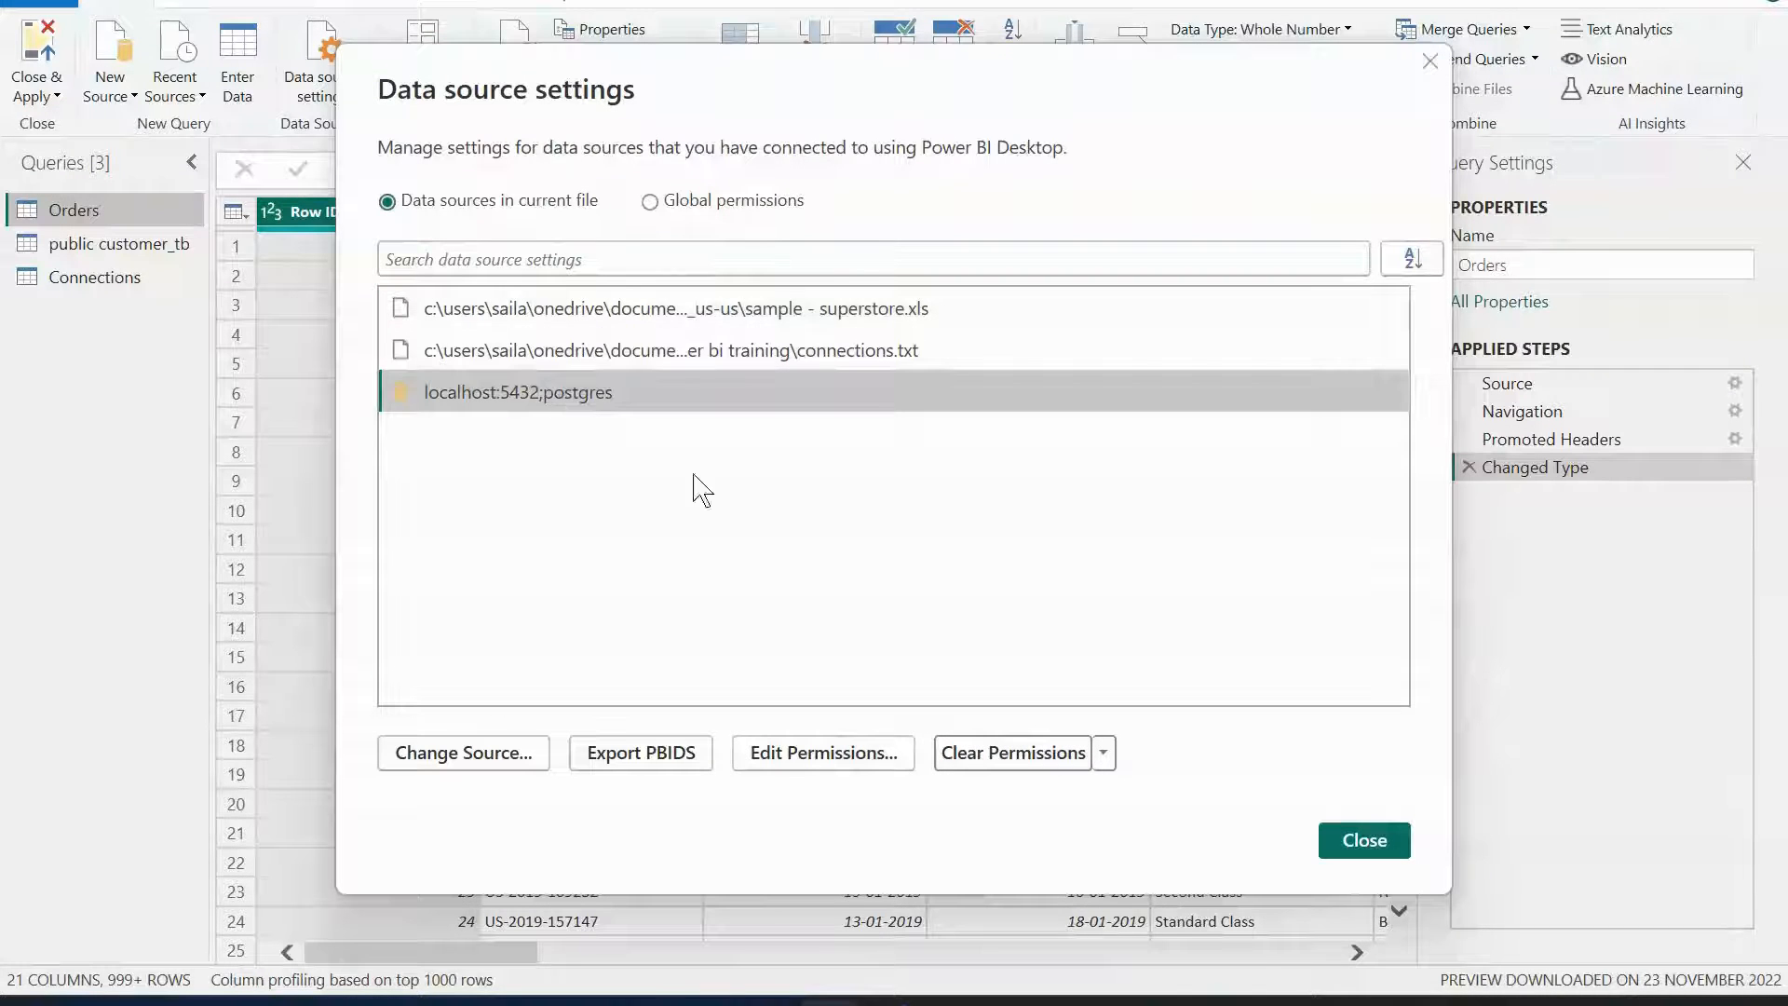
pyautogui.click(813, 755)
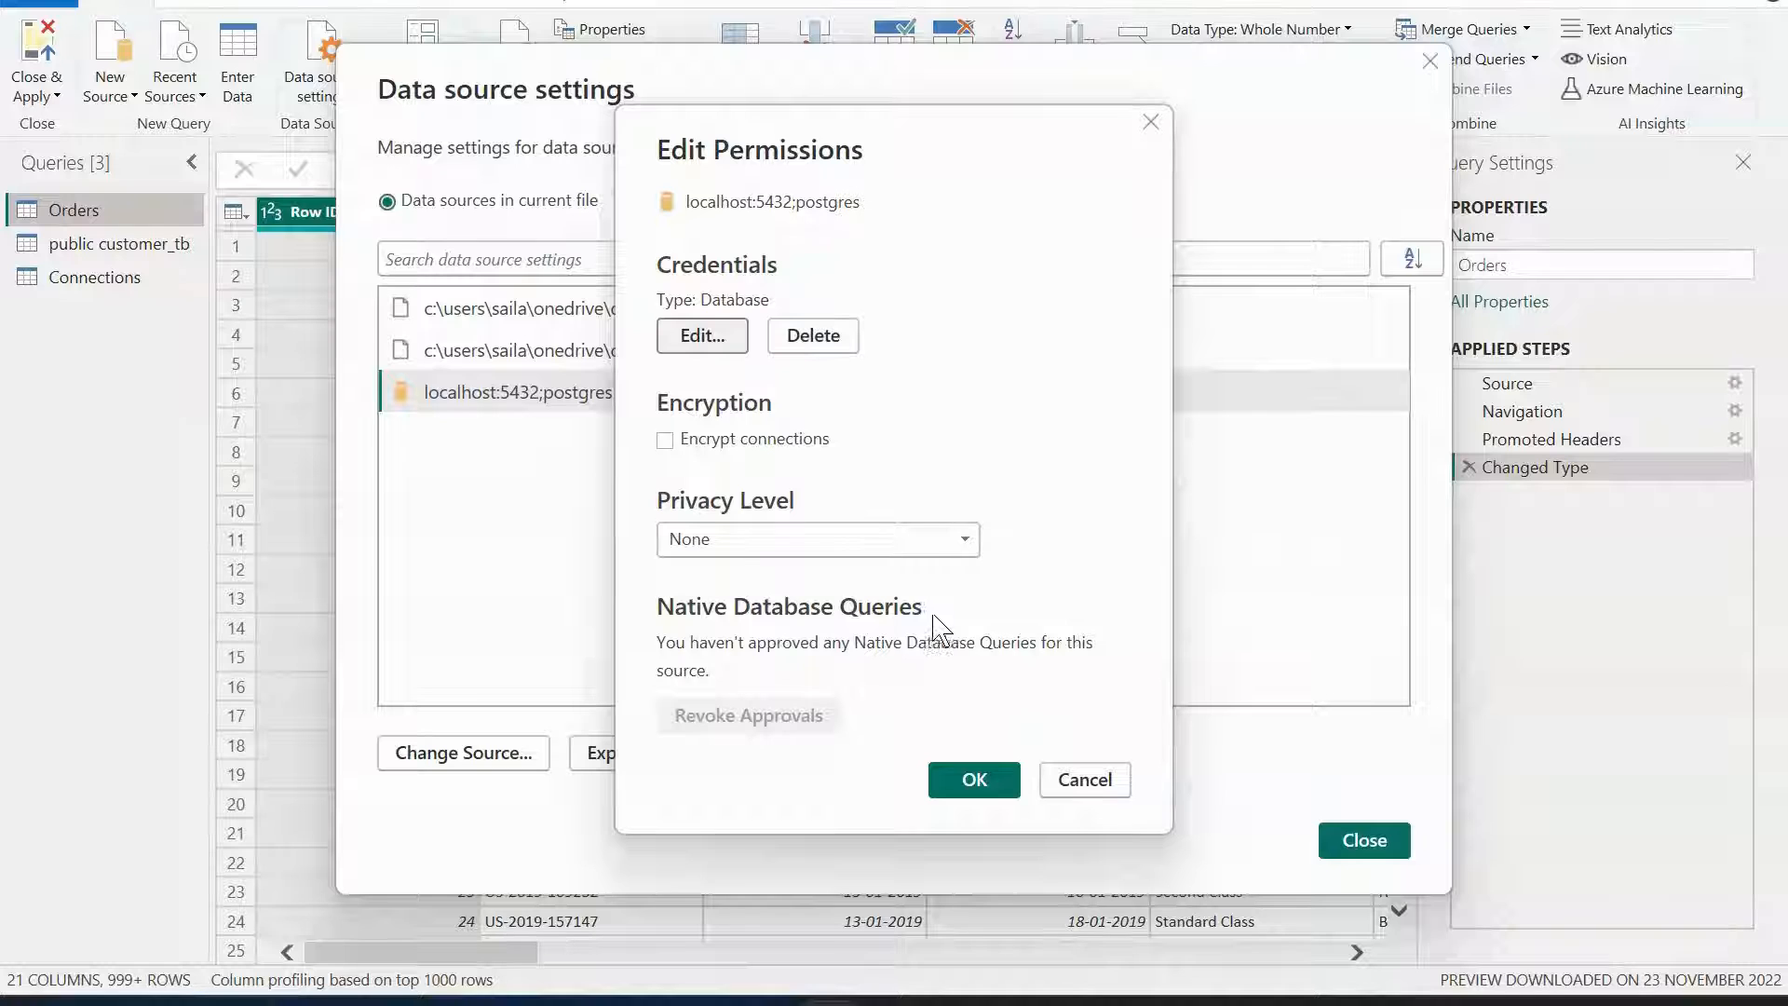
pyautogui.click(1058, 783)
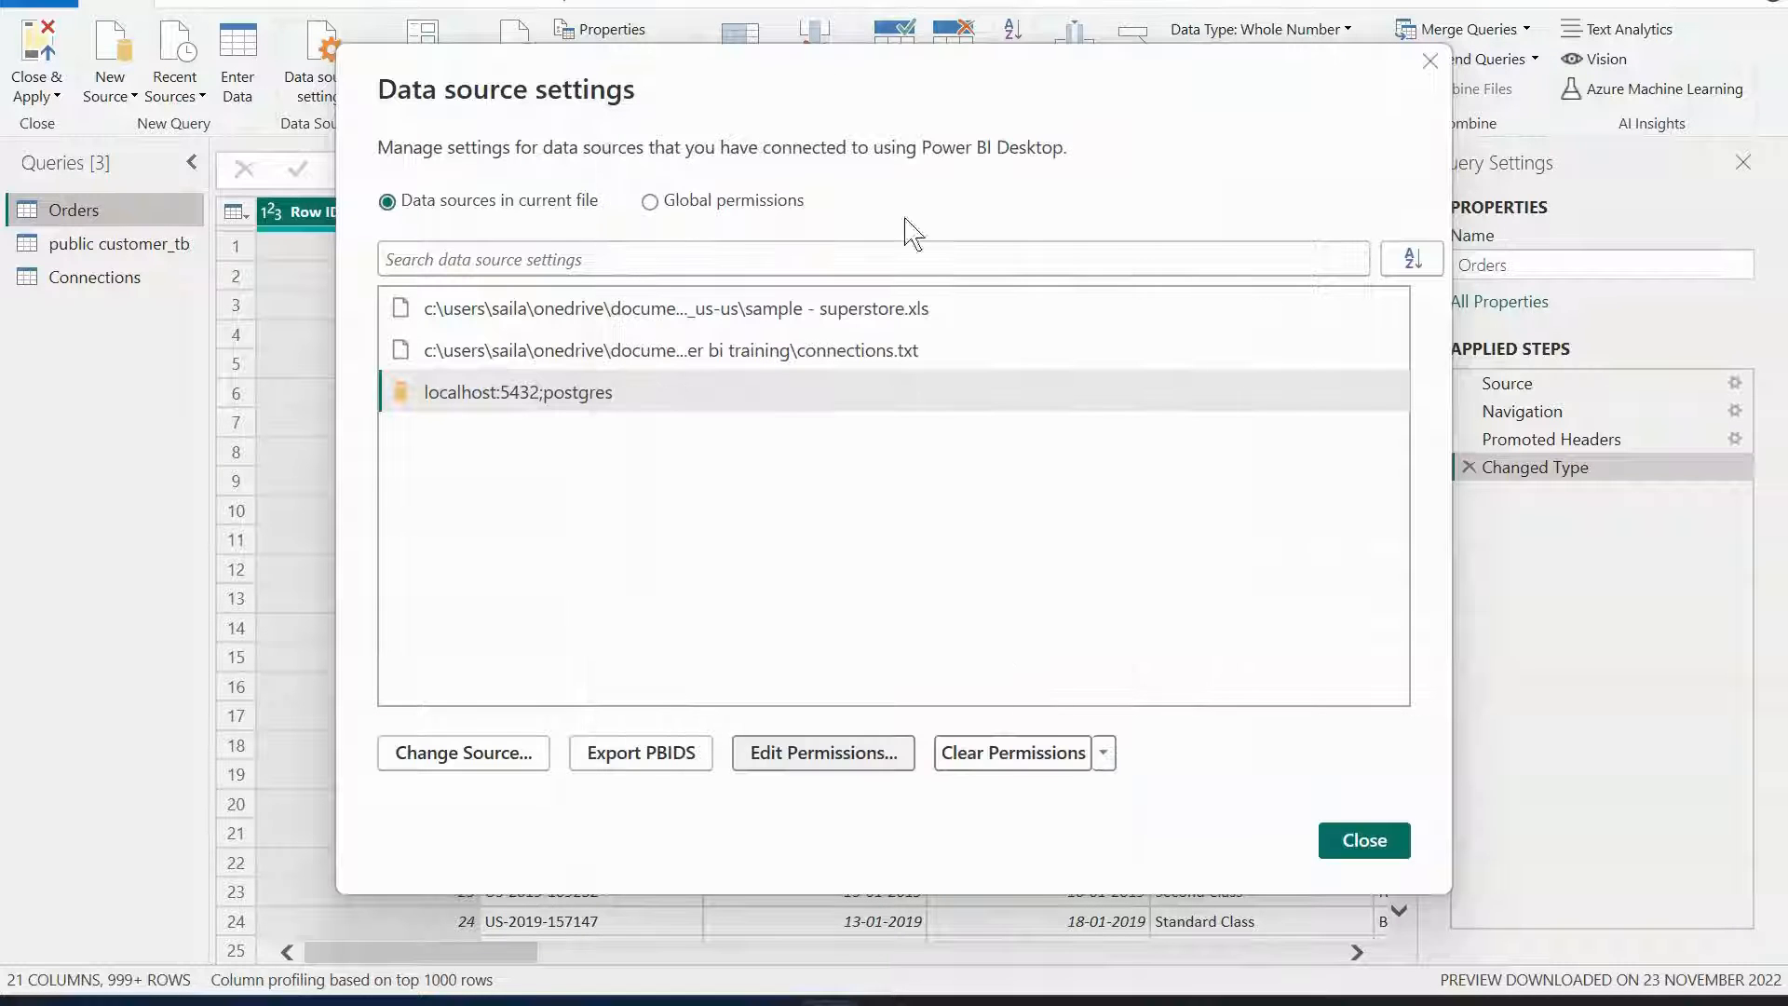
pyautogui.click(1431, 62)
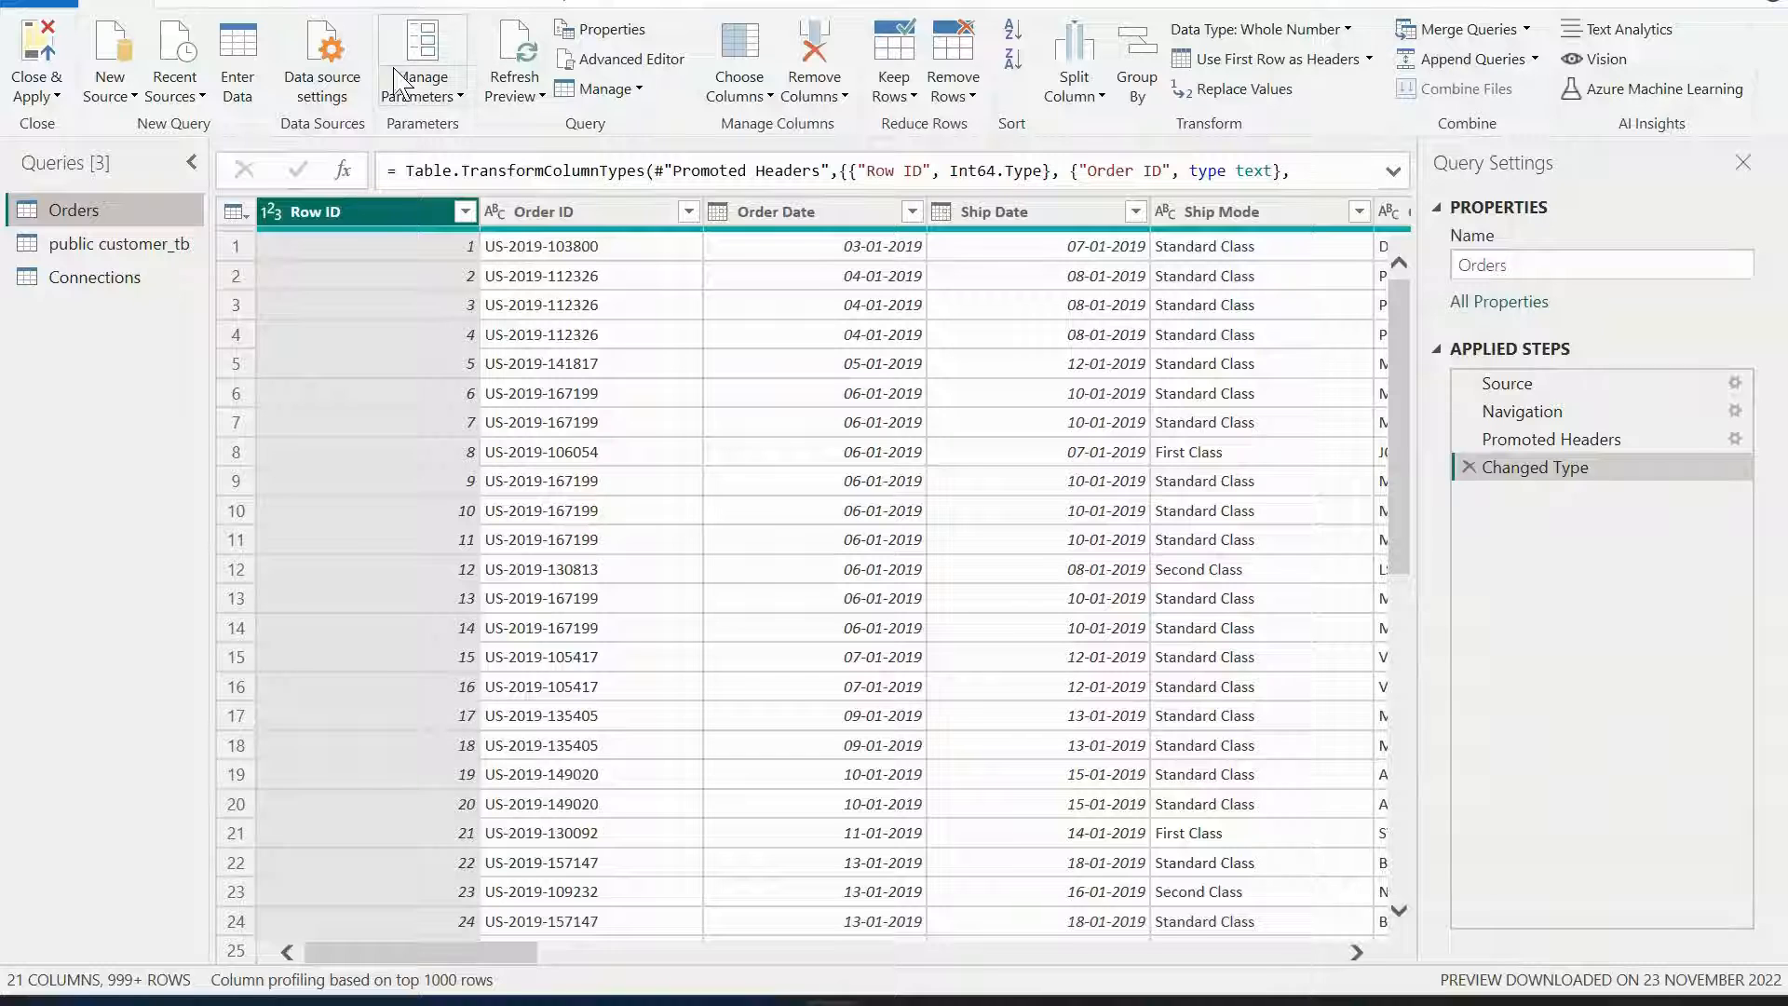
pyautogui.click(450, 97)
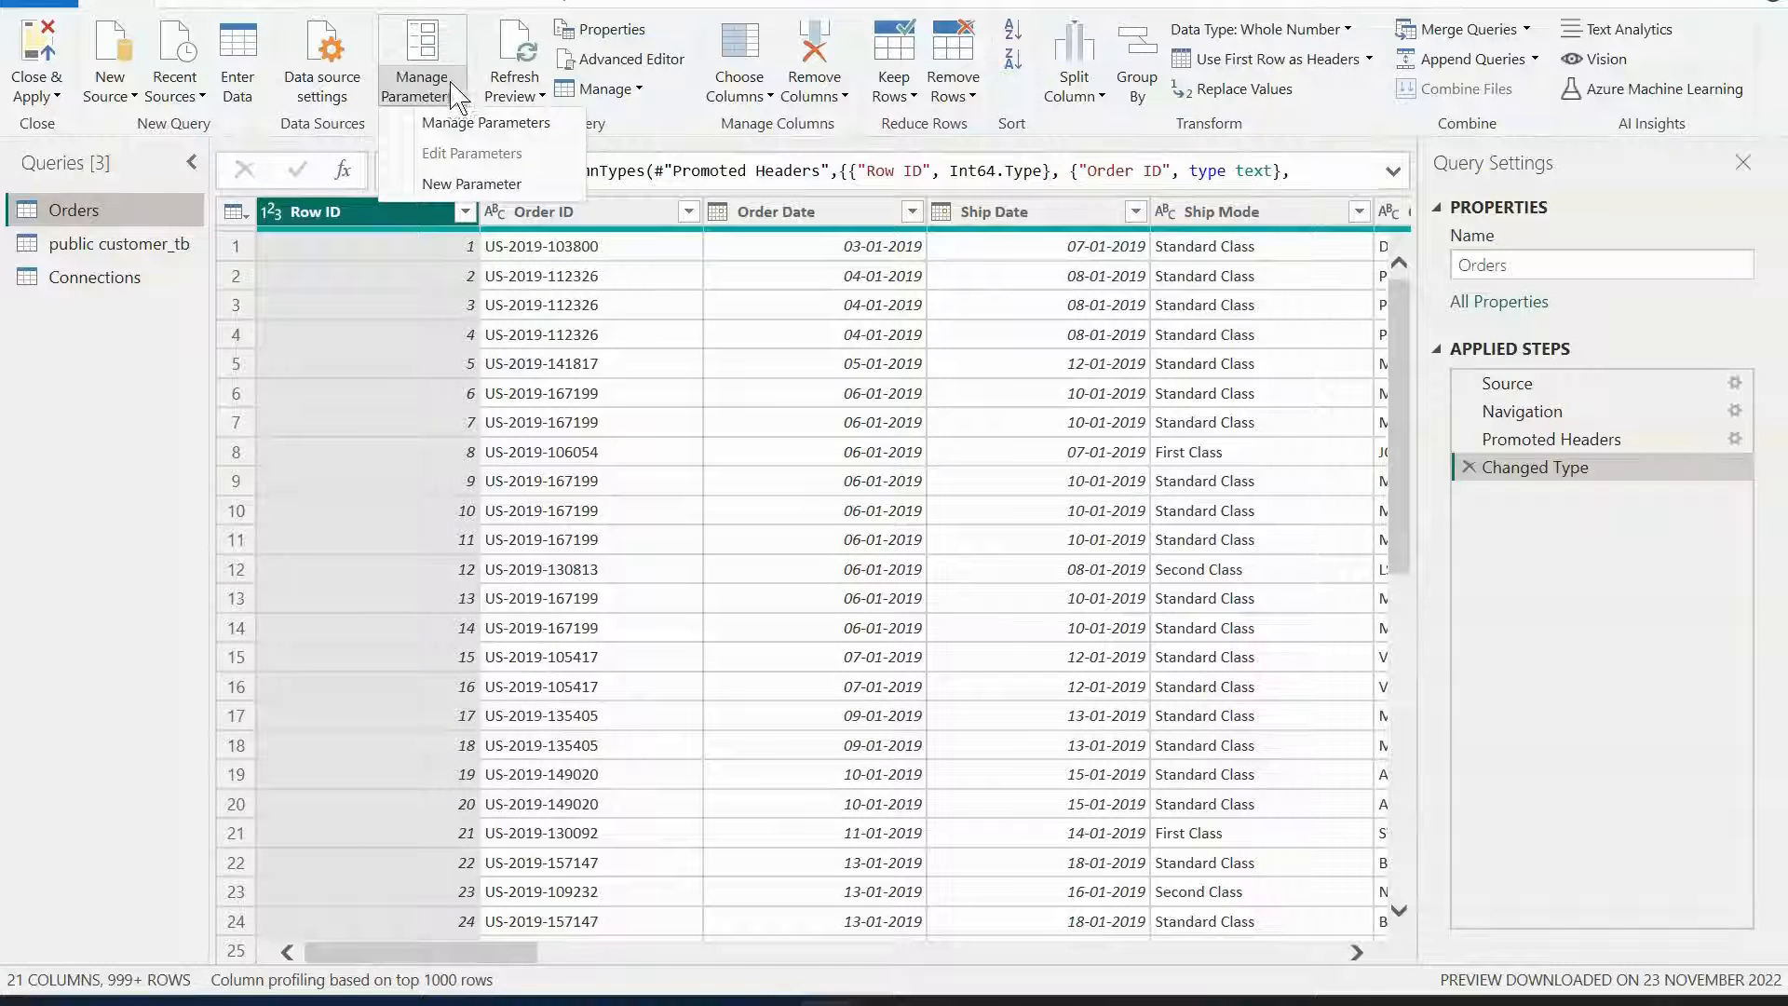
pyautogui.click(650, 3)
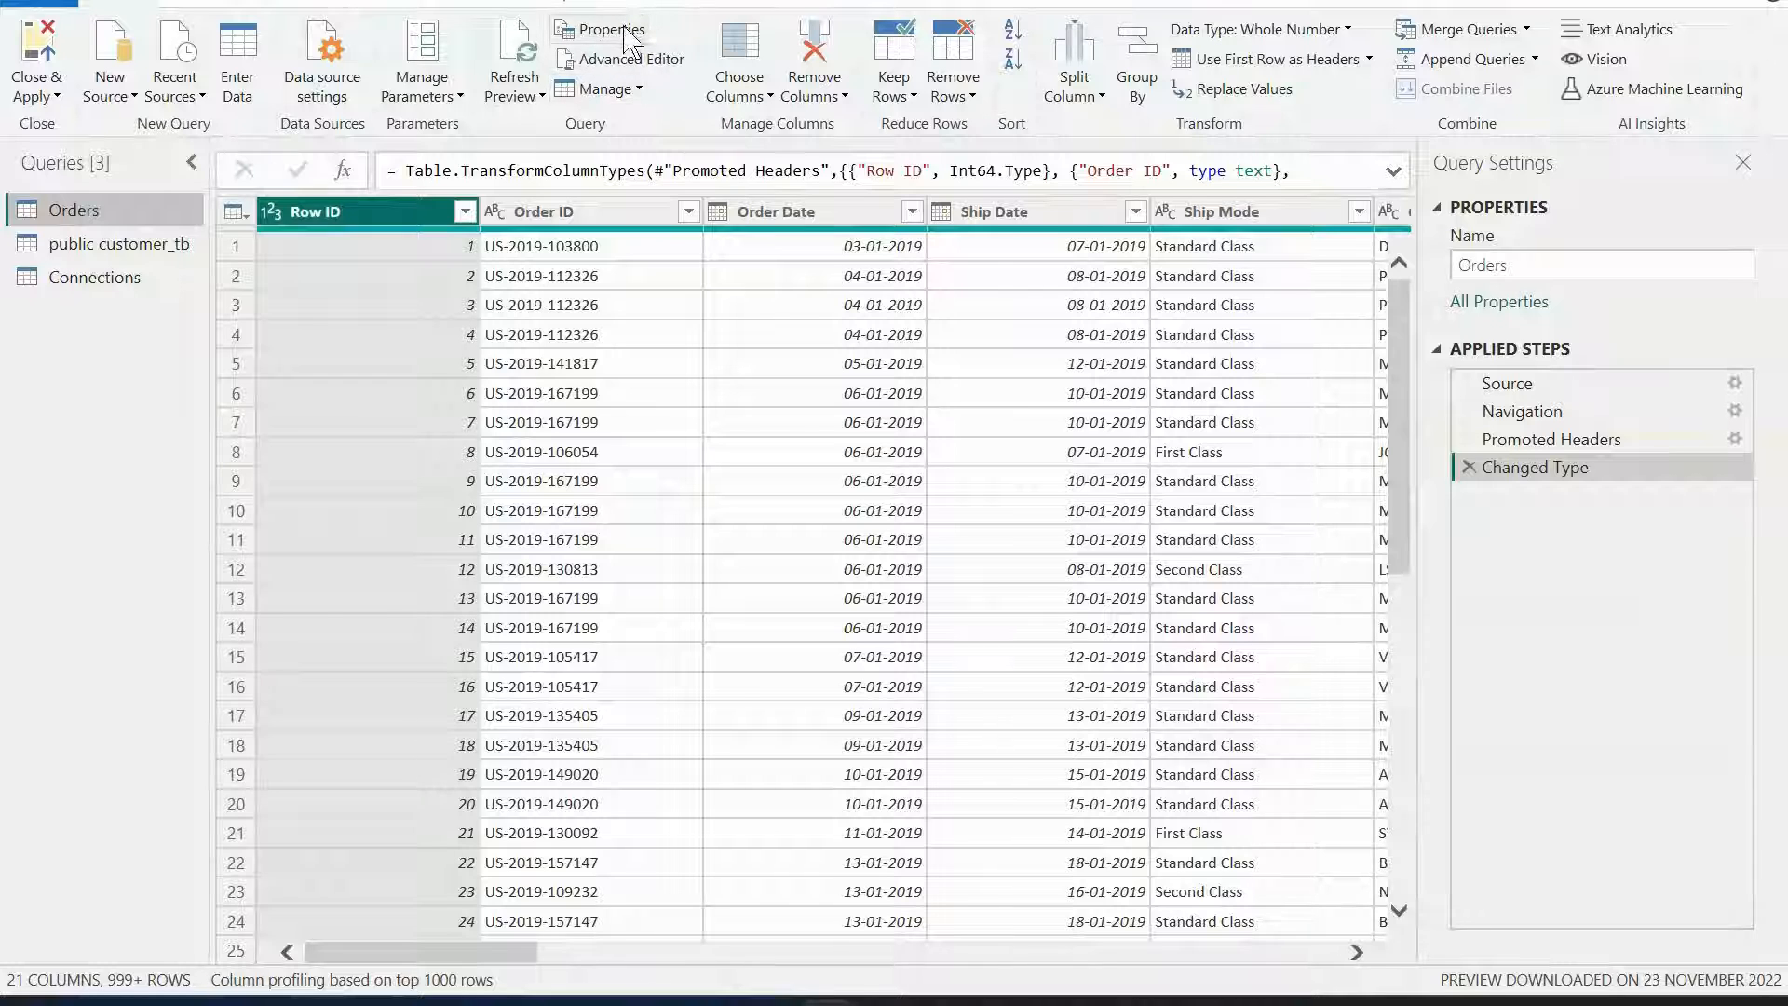
# Inspect the Orders query's M code, including the Source step and file path, in the Advanced Editor without saving.
pyautogui.click(624, 62)
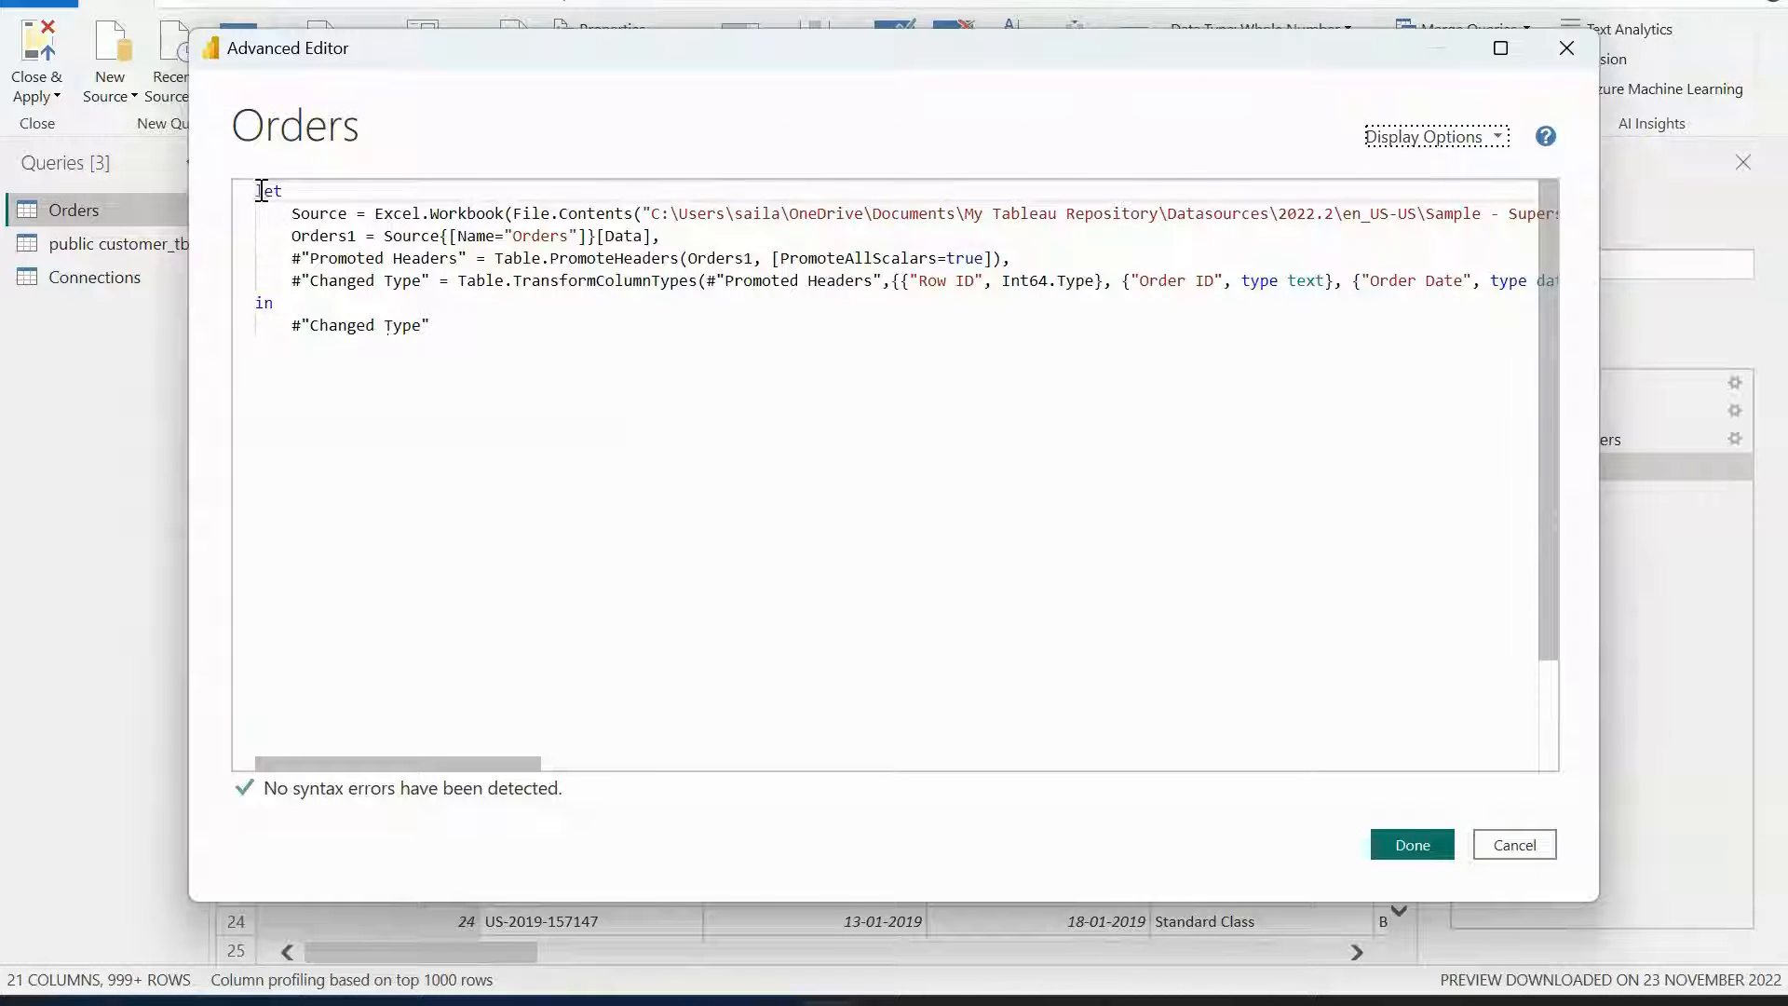
pyautogui.moveTo(258, 191); pyautogui.dragTo(506, 362)
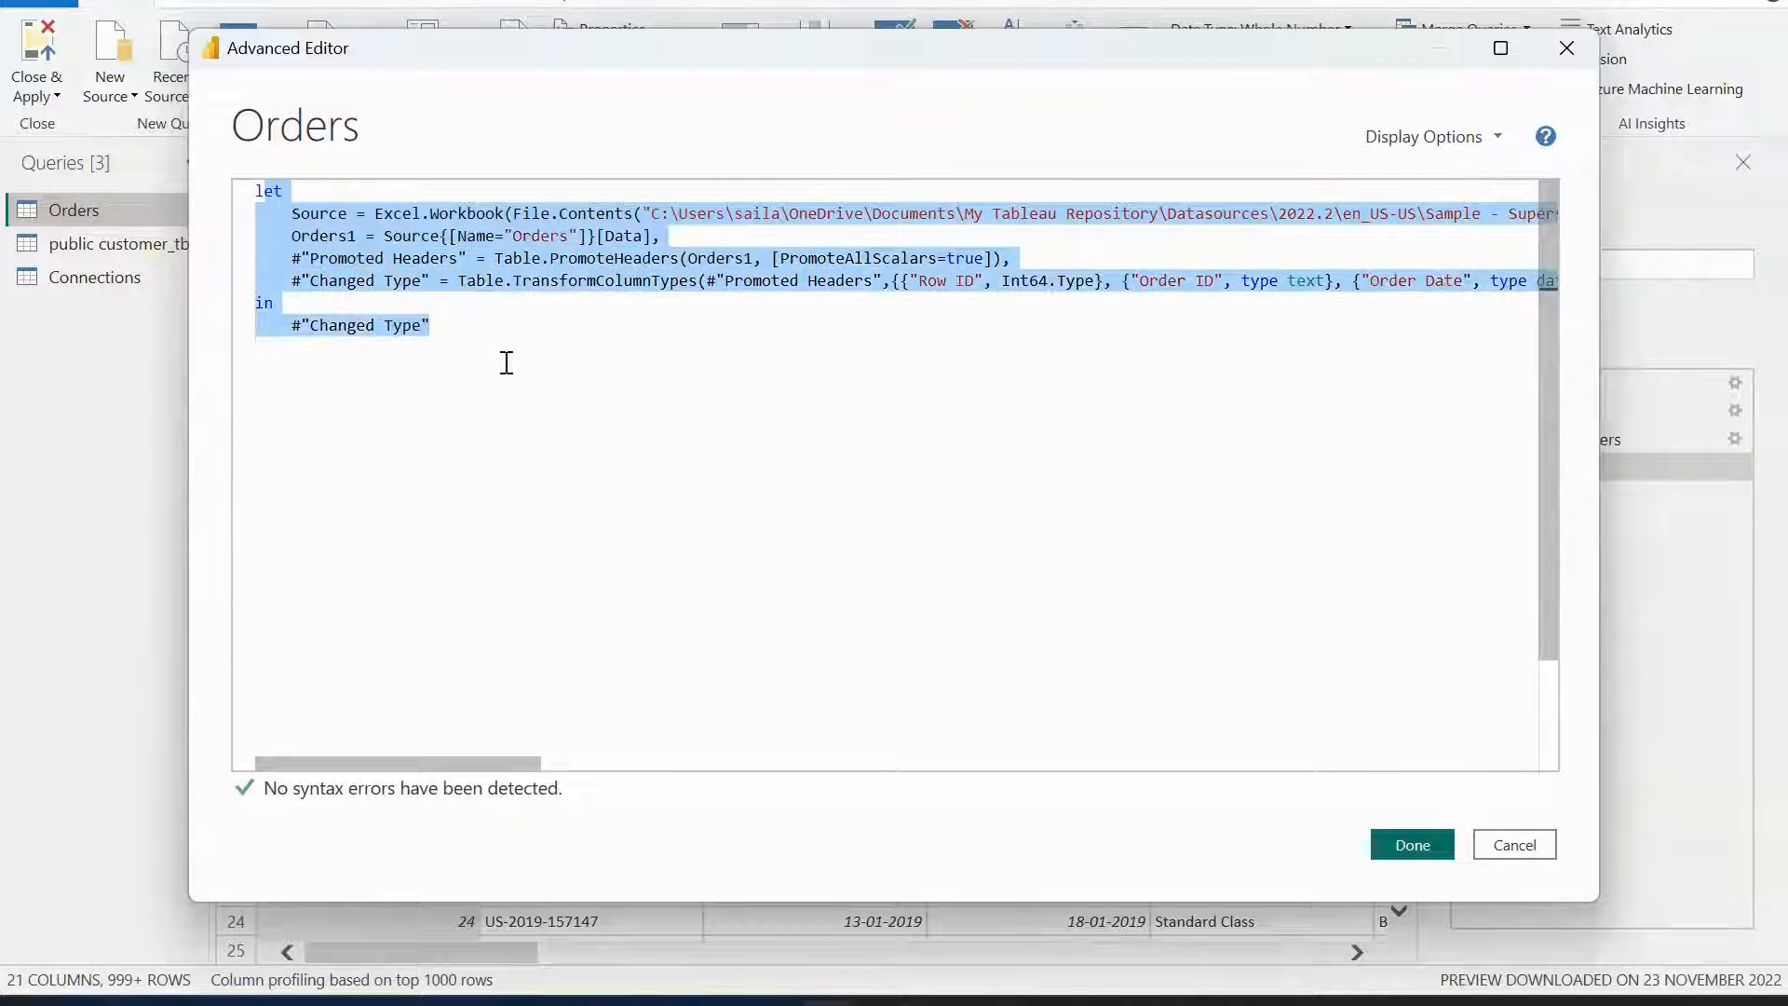
pyautogui.click(473, 326)
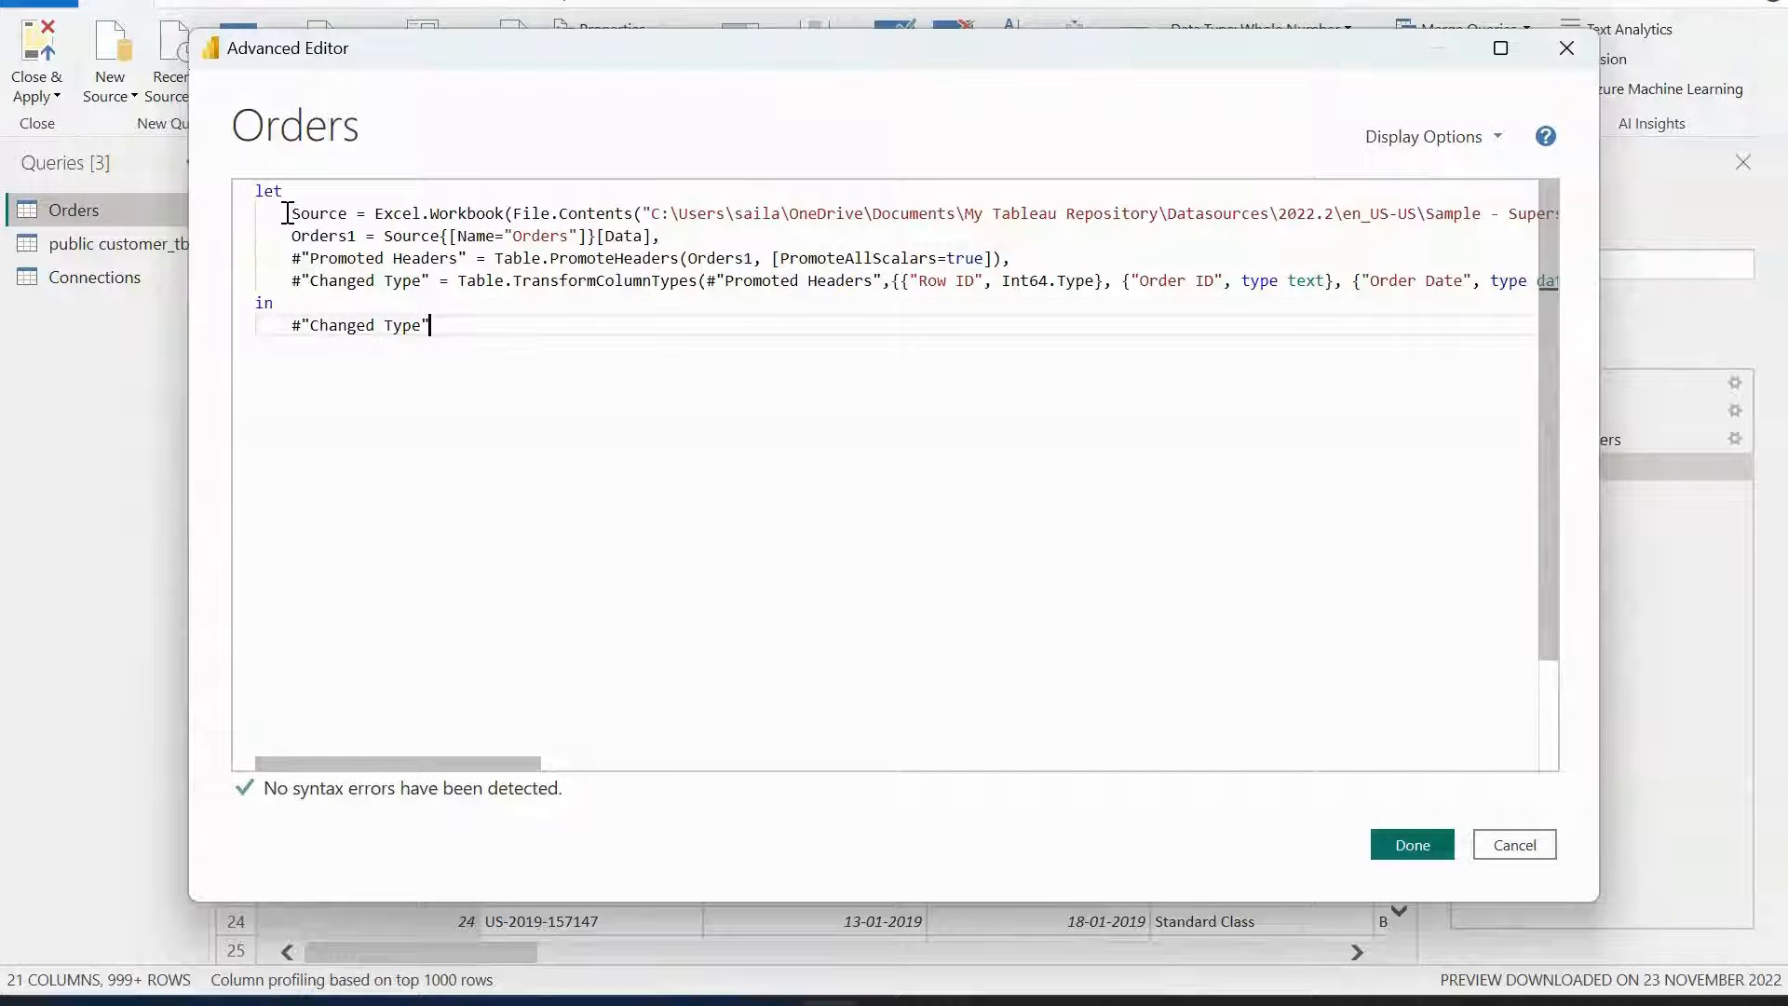
pyautogui.moveTo(288, 213); pyautogui.dragTo(523, 212)
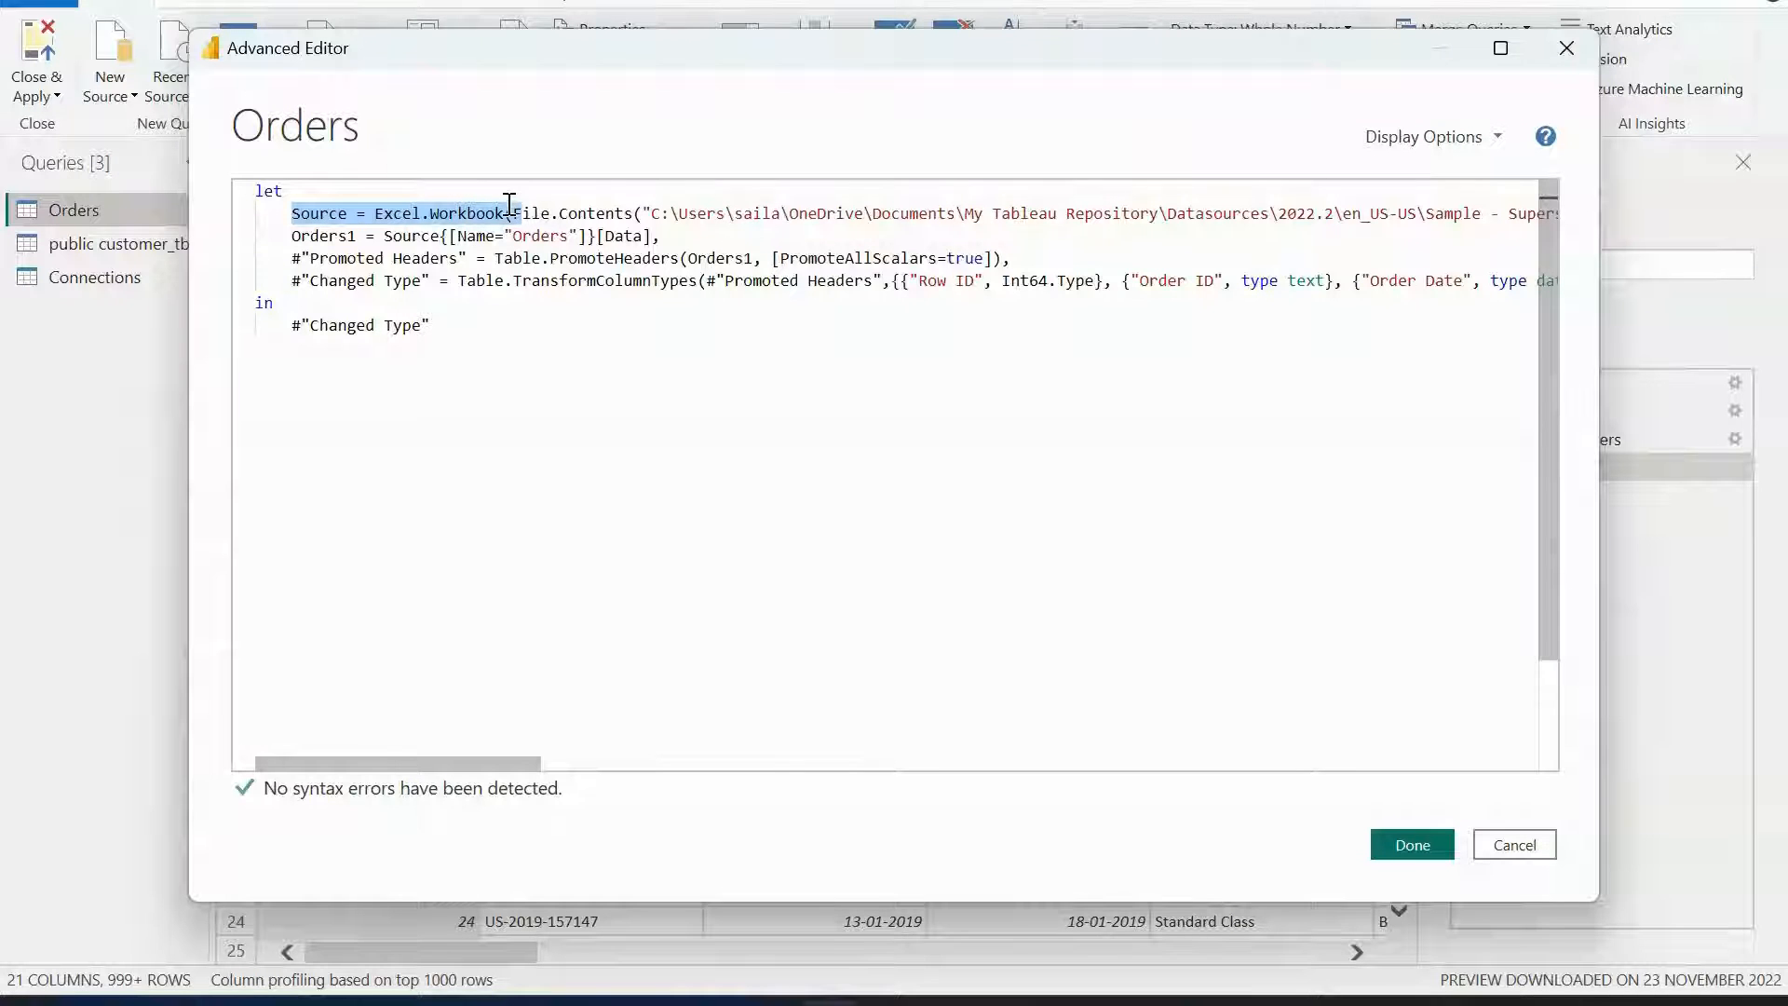
pyautogui.click(692, 203)
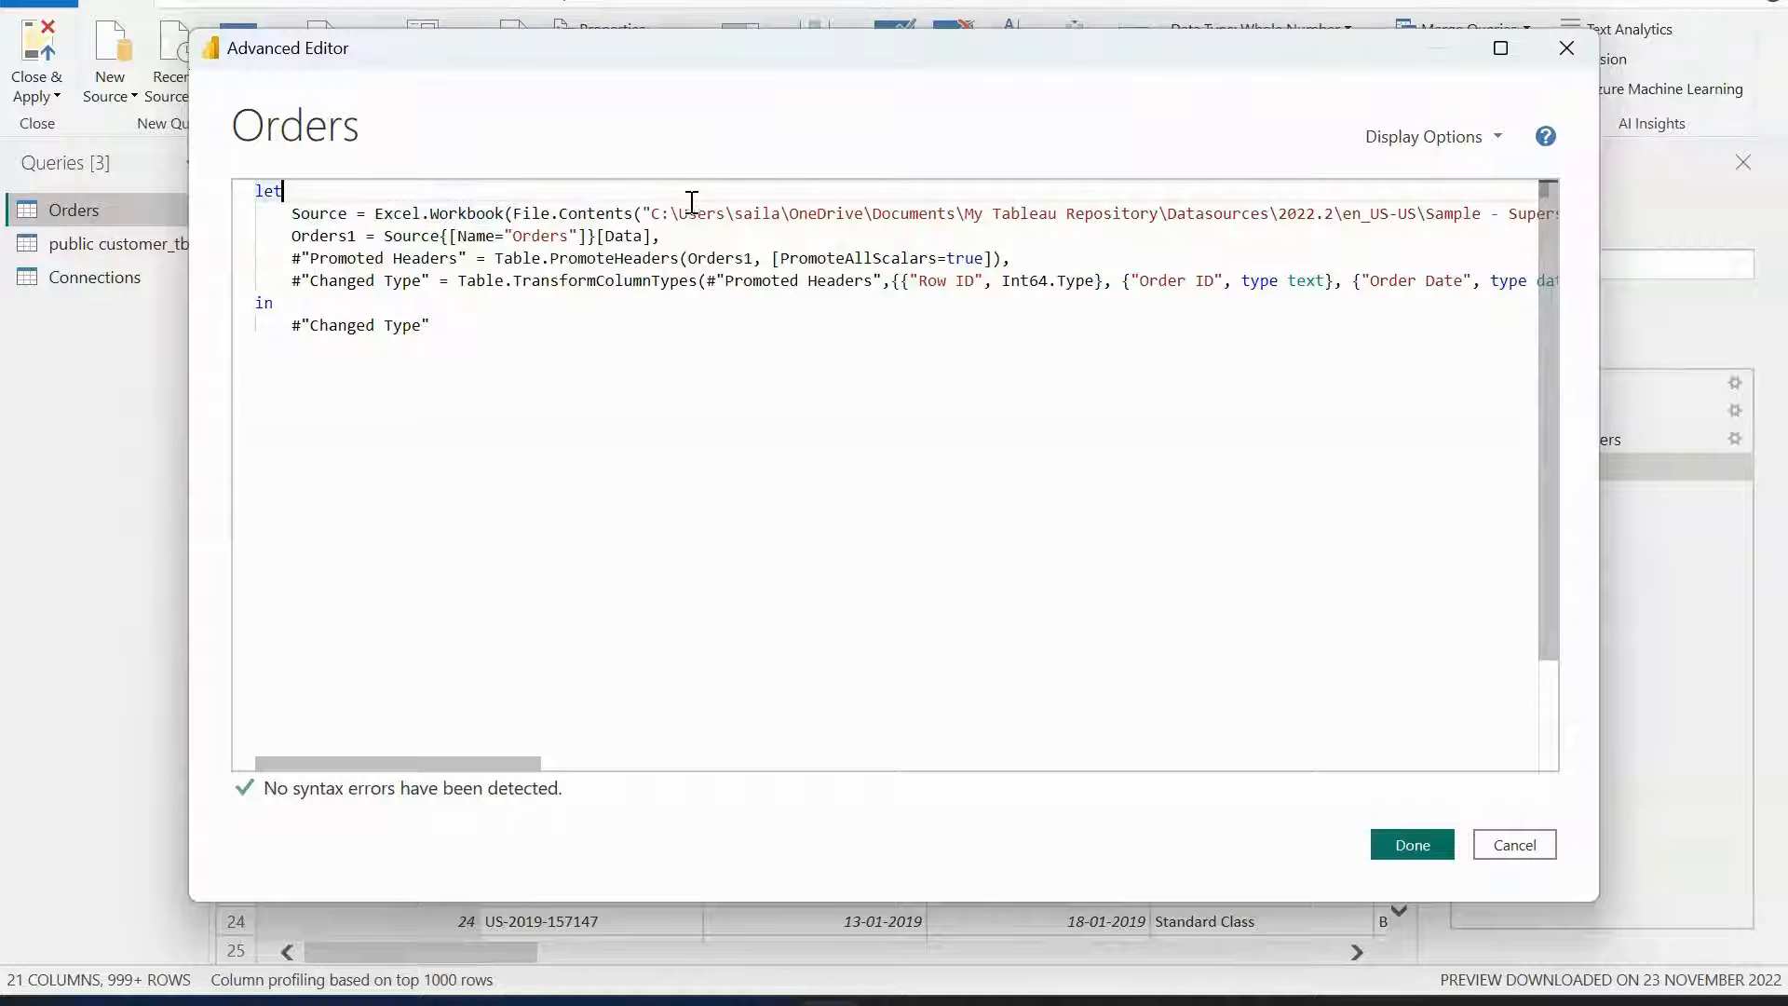
pyautogui.moveTo(651, 213); pyautogui.dragTo(1410, 212)
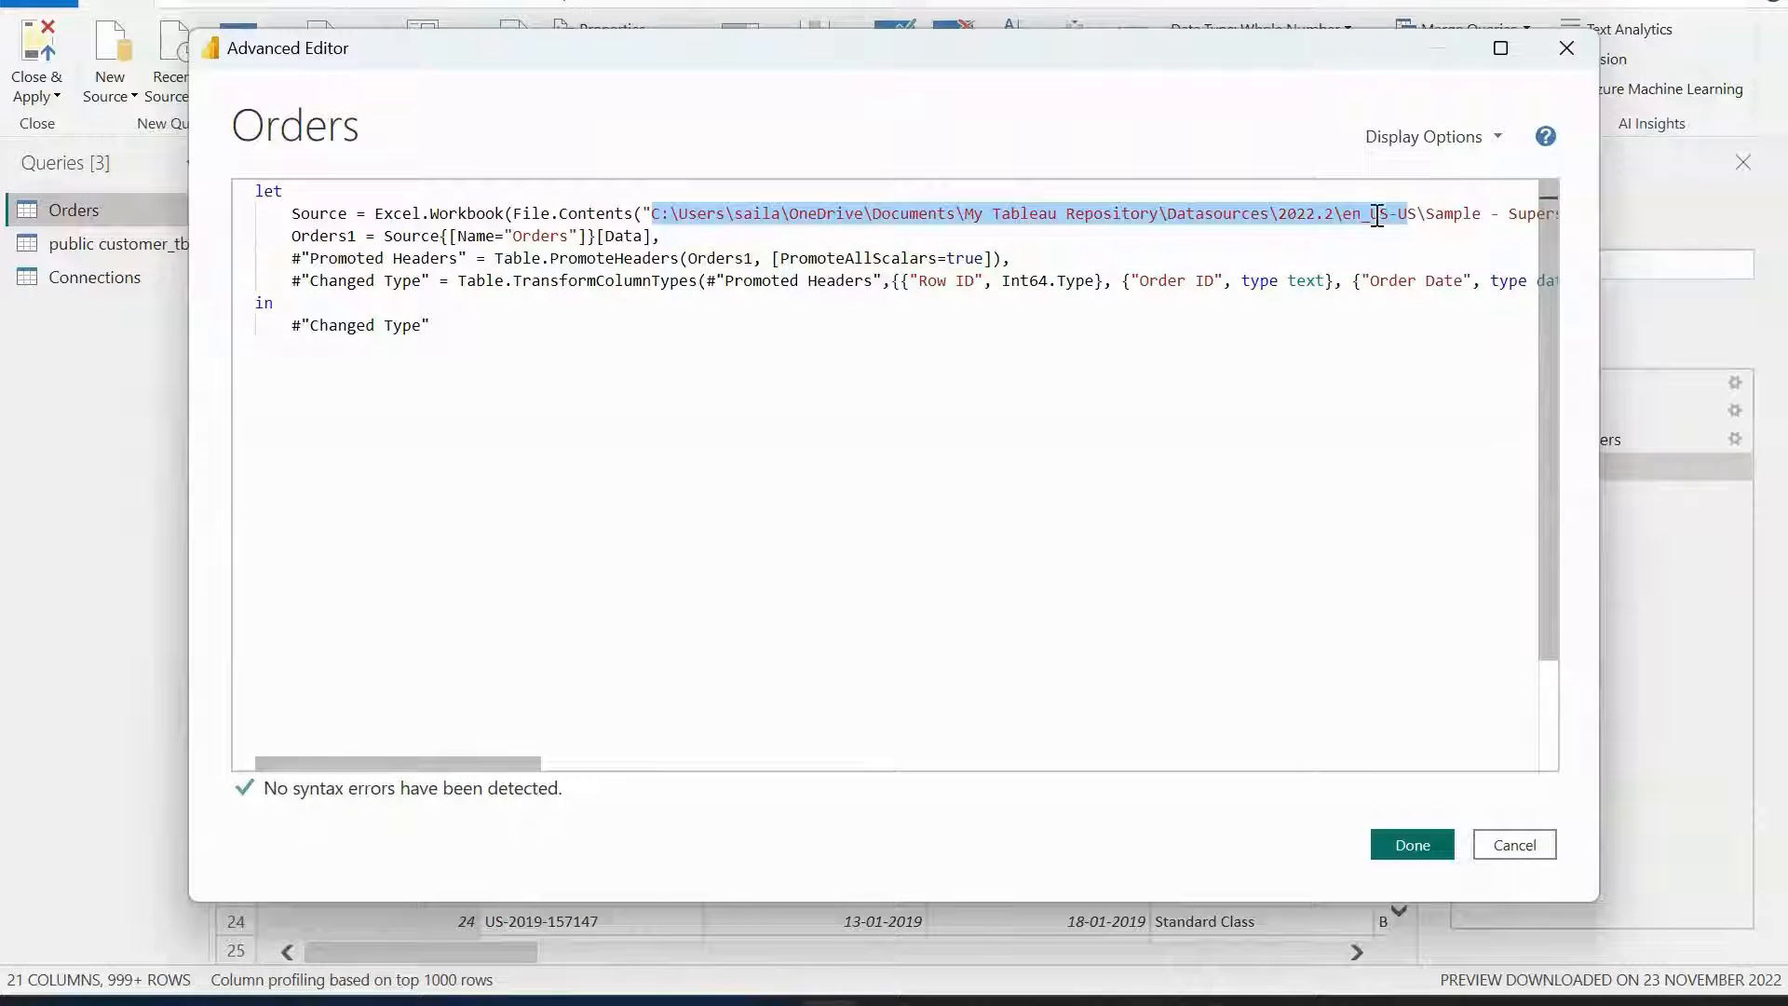
pyautogui.click(757, 337)
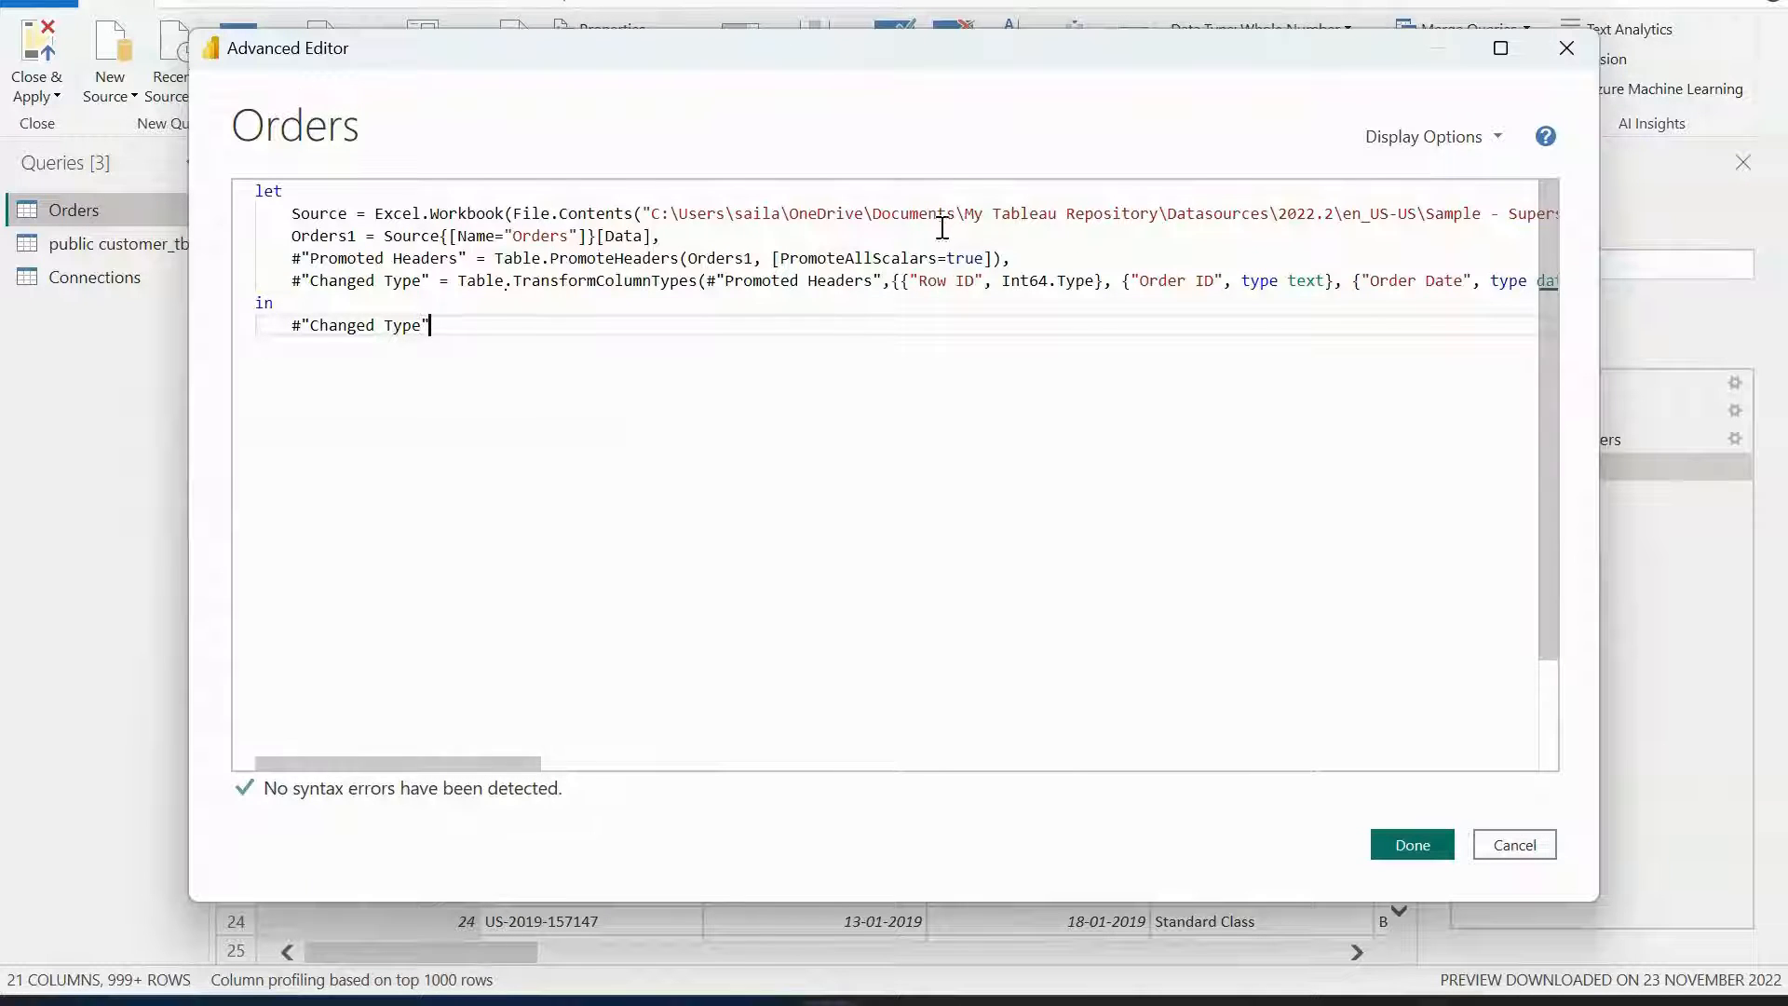
pyautogui.click(1516, 847)
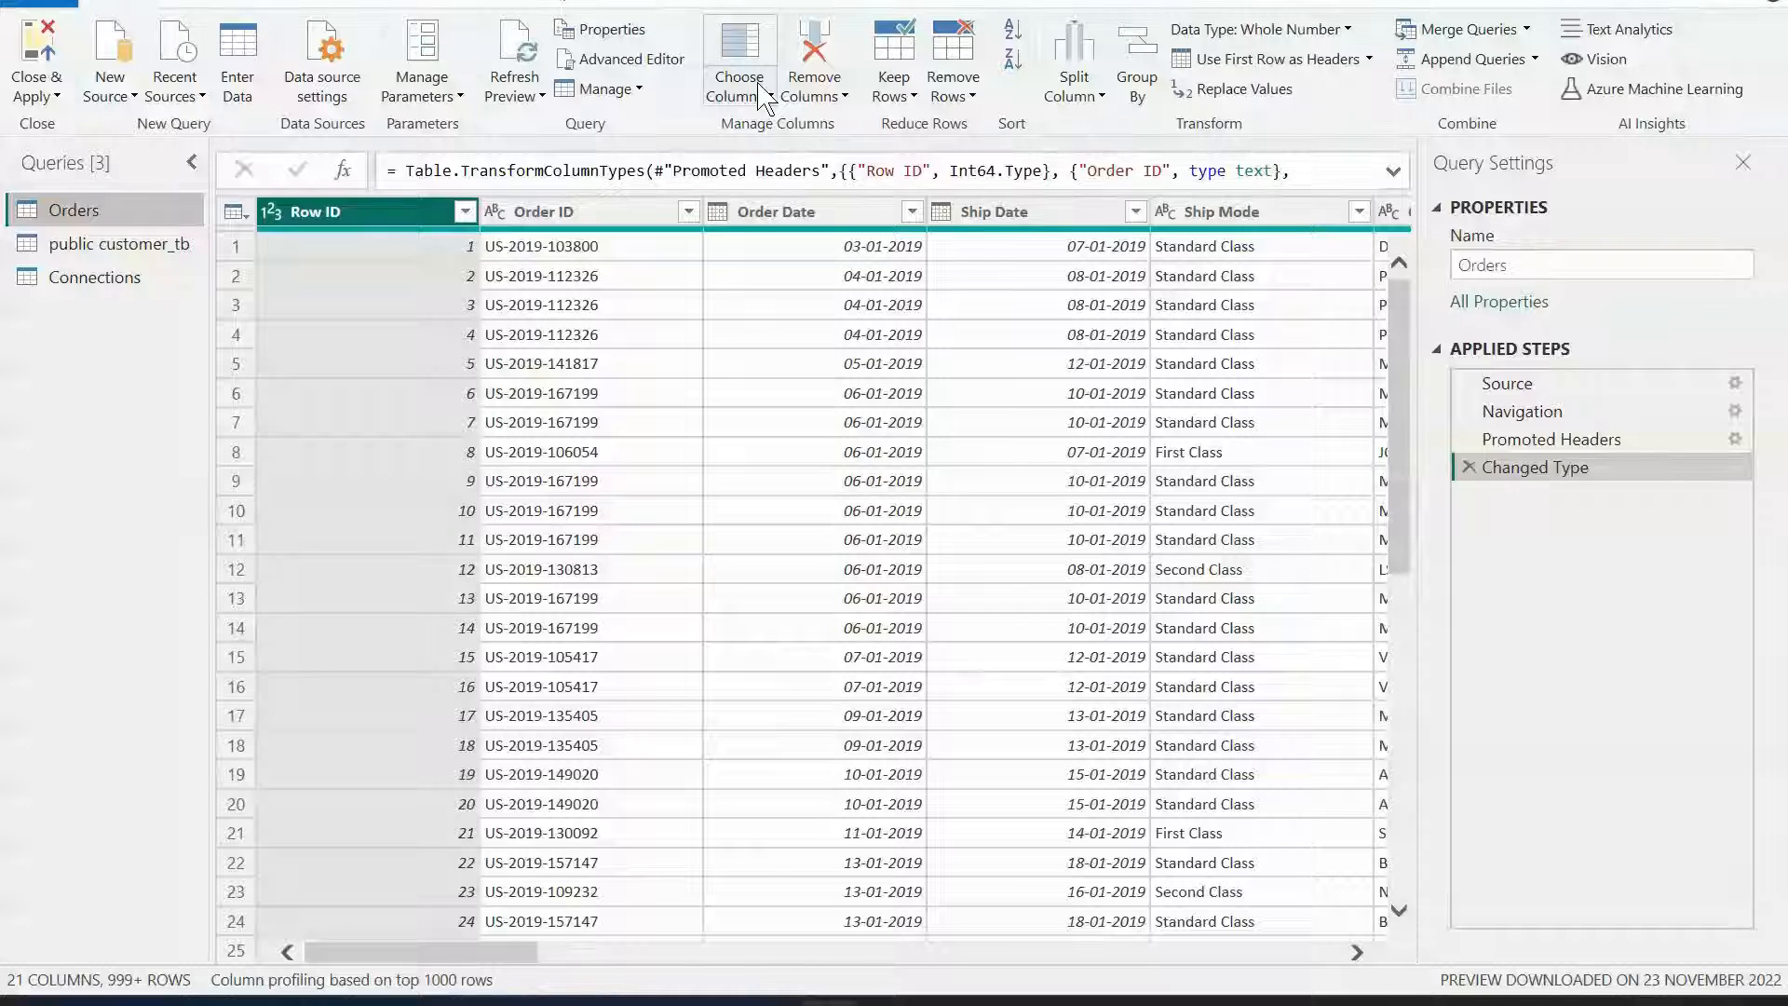
# Review the Orders columns in the Choose Columns dialog and cancel without changes.
pyautogui.click(764, 97)
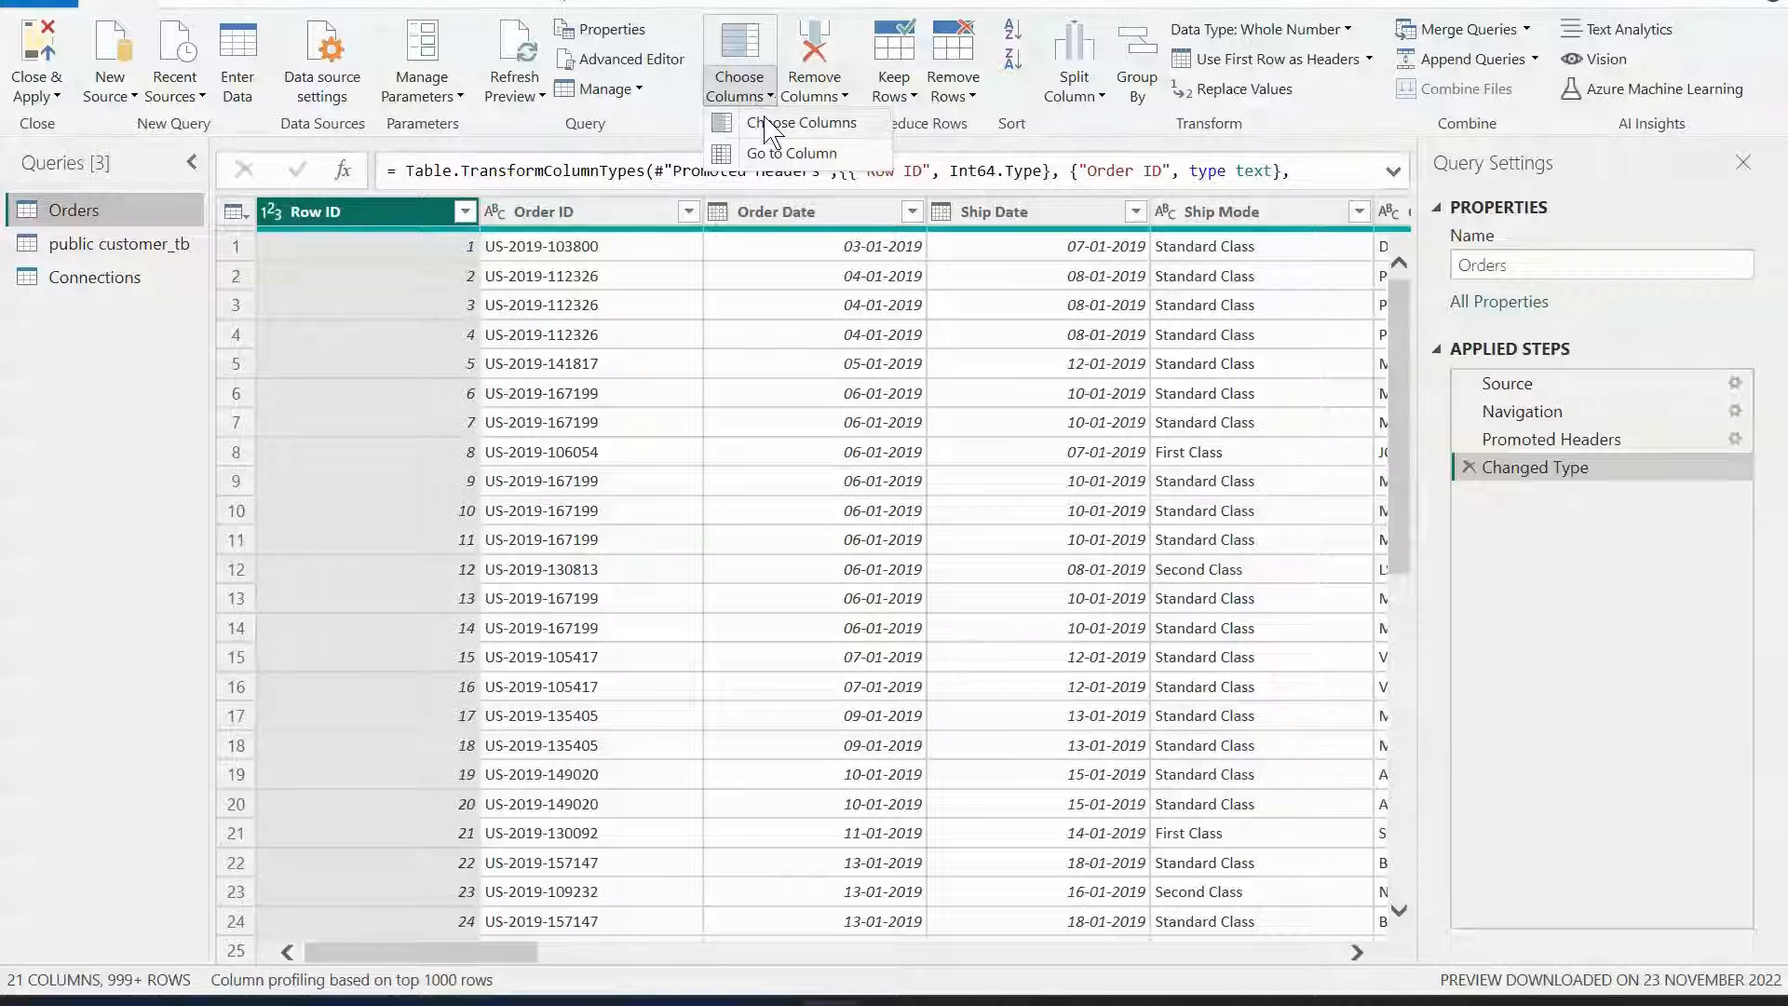
pyautogui.click(765, 121)
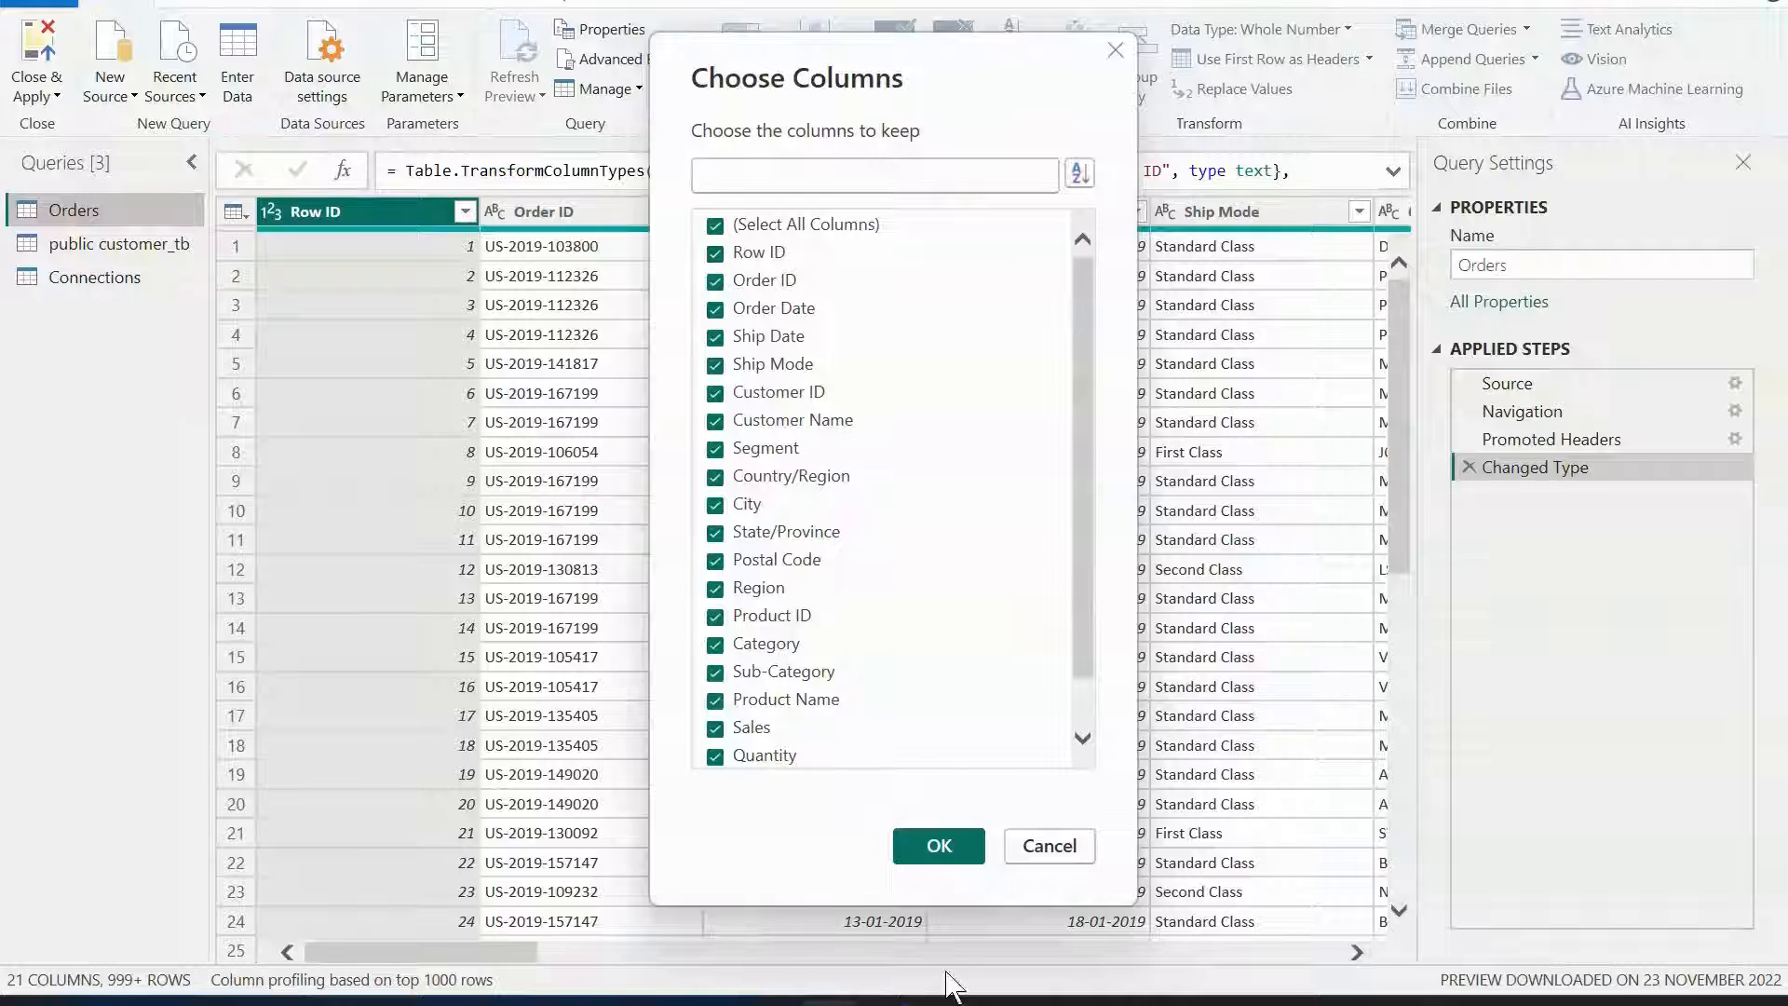
pyautogui.click(1050, 845)
# Scroll the Orders data preview horizontally to the customer columns.
pyautogui.click(745, 93)
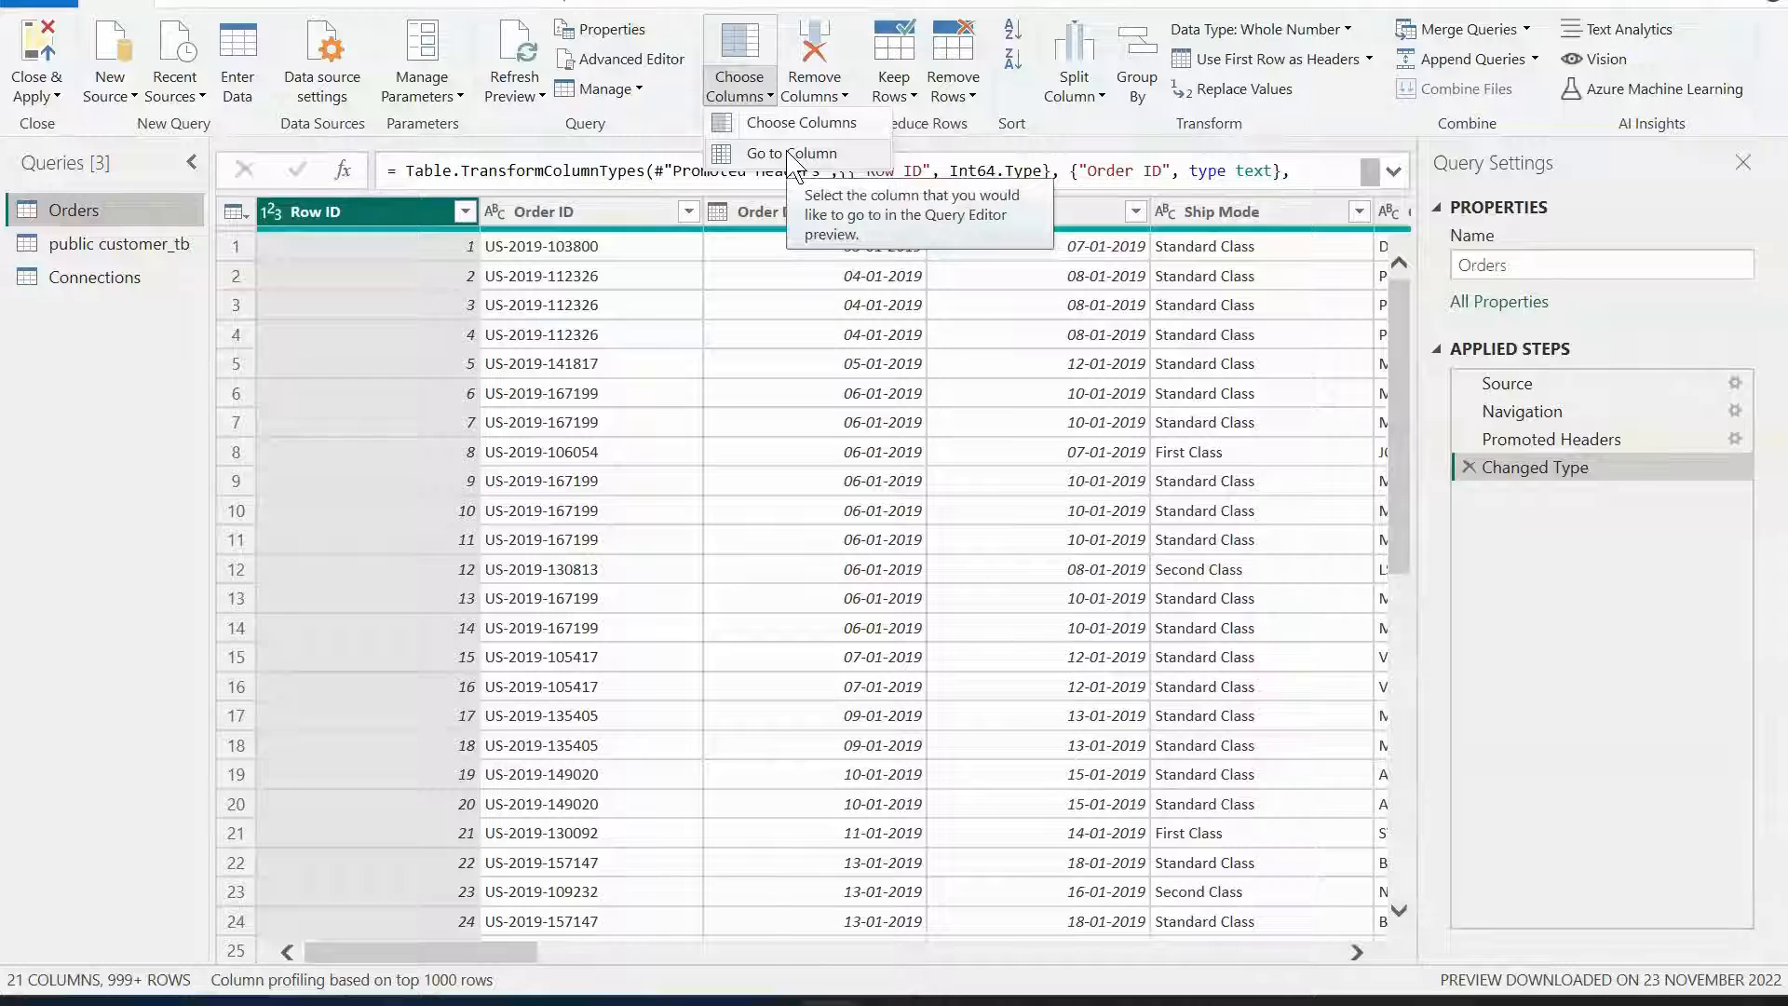
pyautogui.click(519, 976)
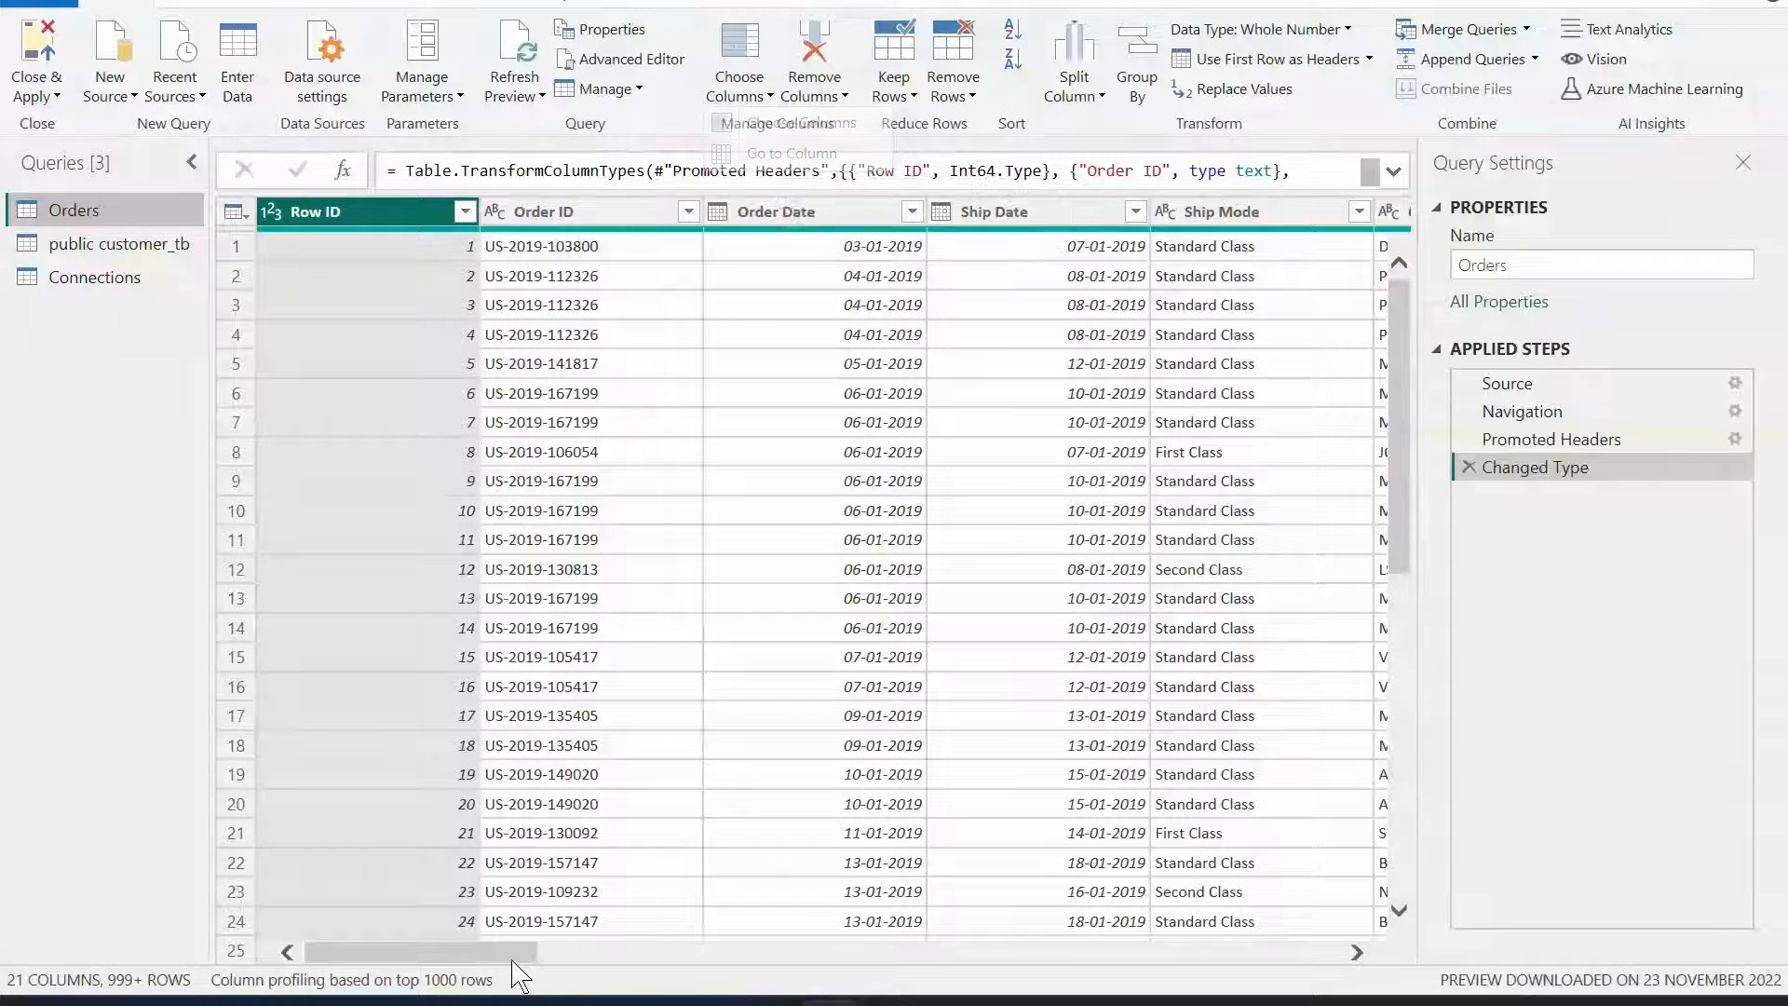
pyautogui.click(898, 954)
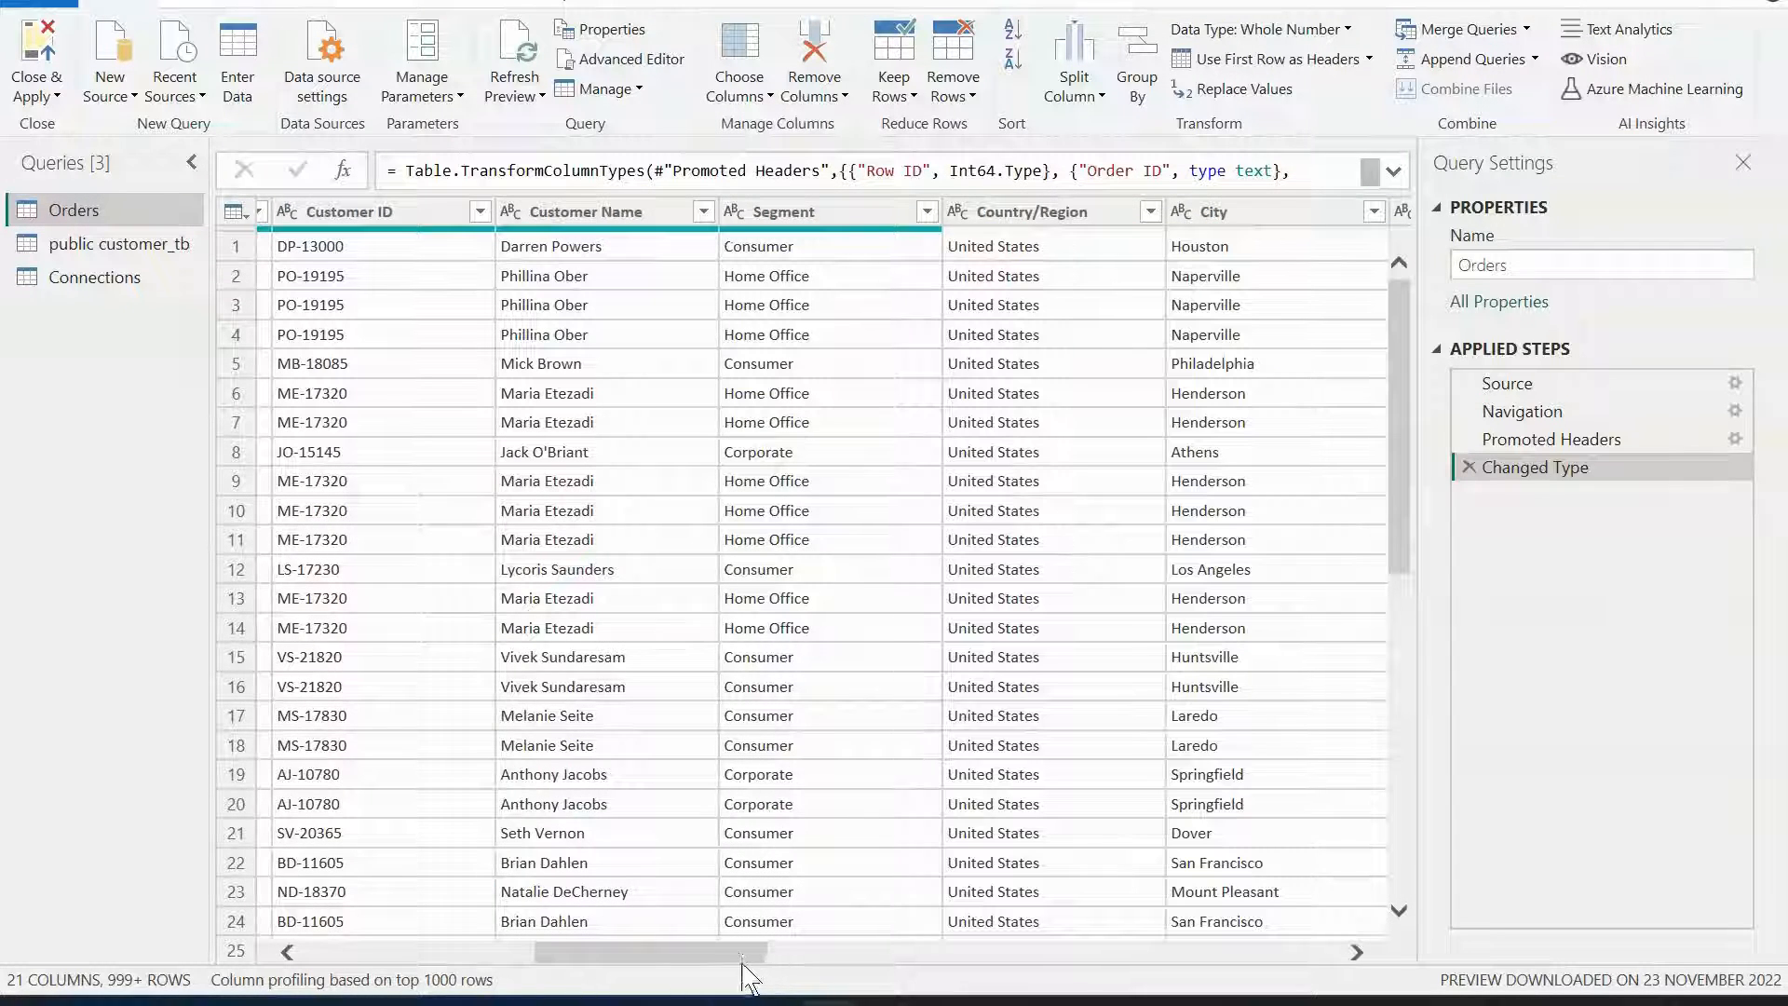
# Jump to the Segment column of Orders with Go to Column, searching for "seg".
pyautogui.moveTo(743, 958); pyautogui.dragTo(447, 950)
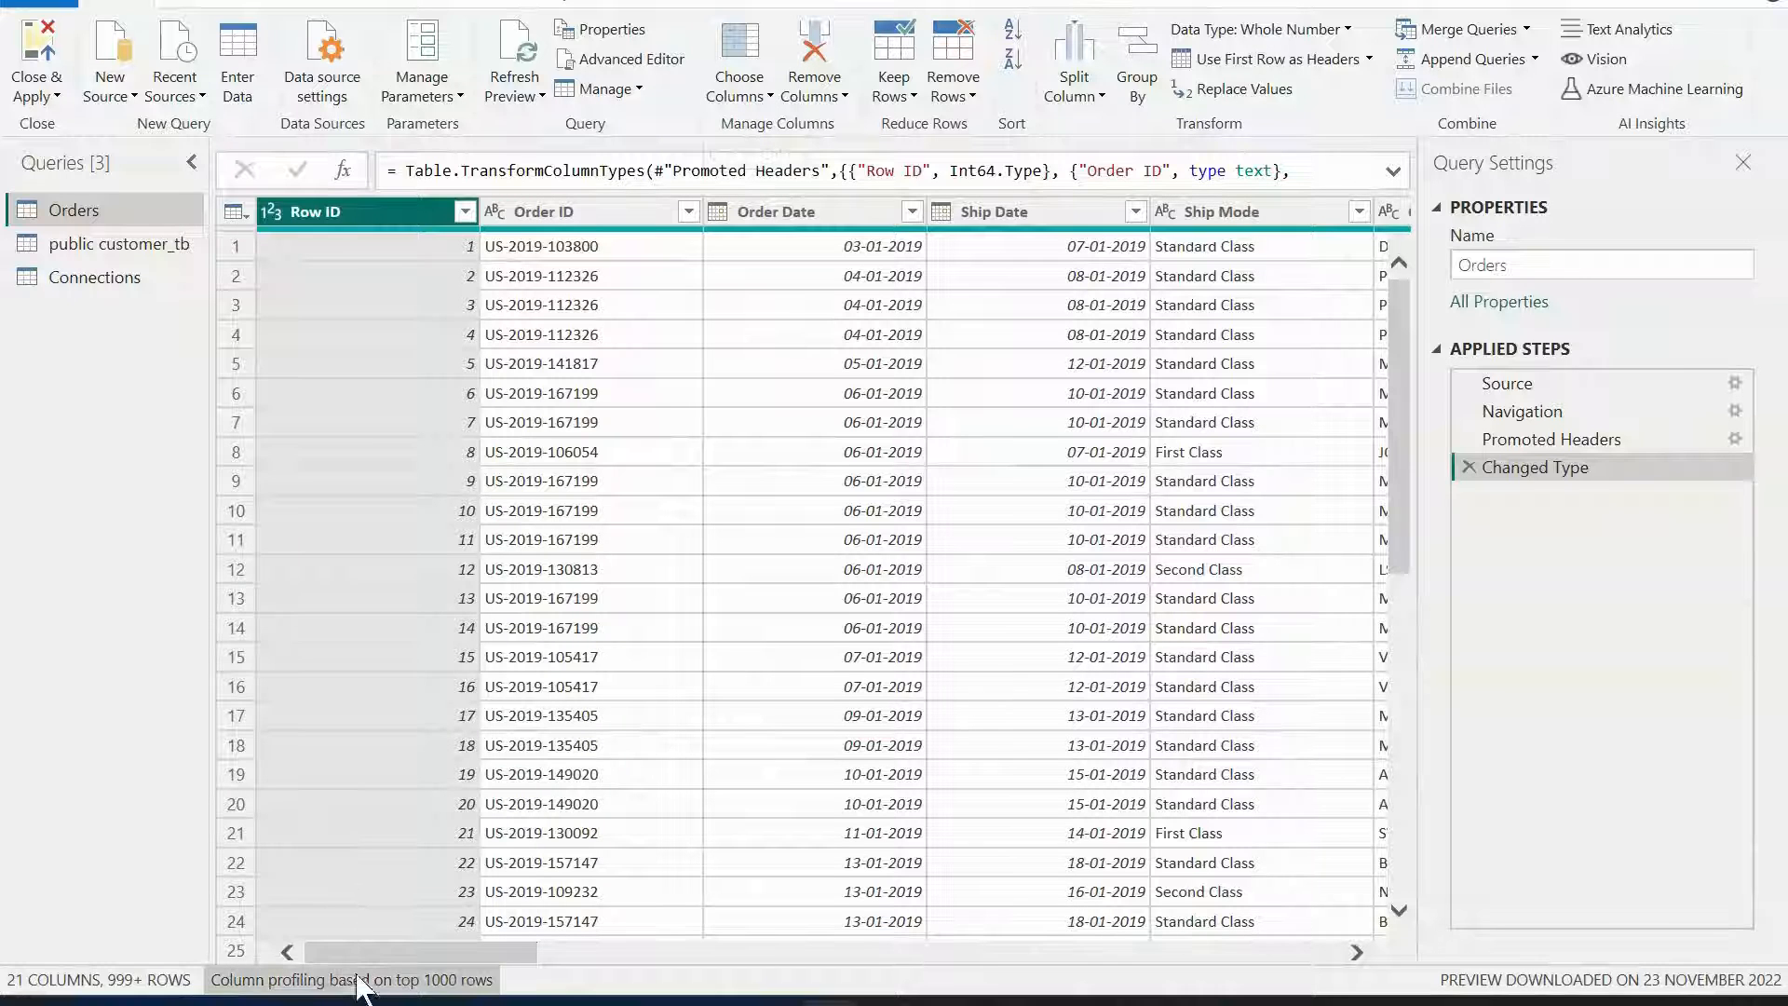
pyautogui.click(720, 96)
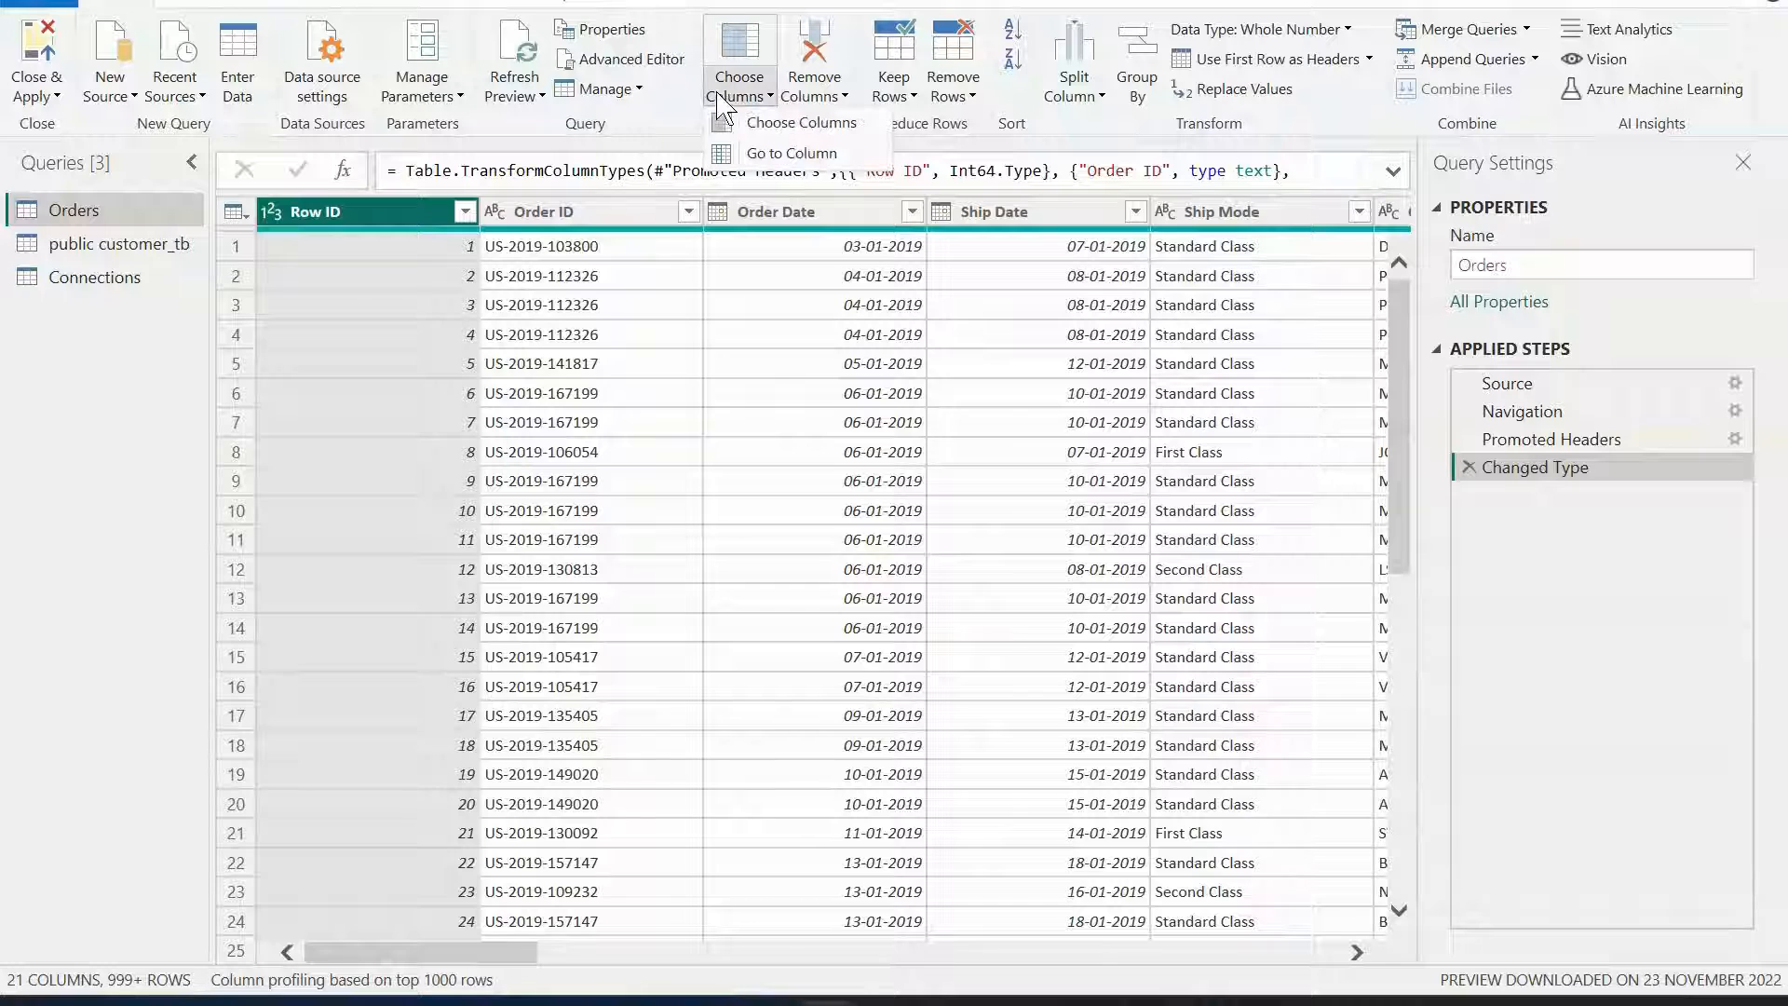
pyautogui.click(753, 153)
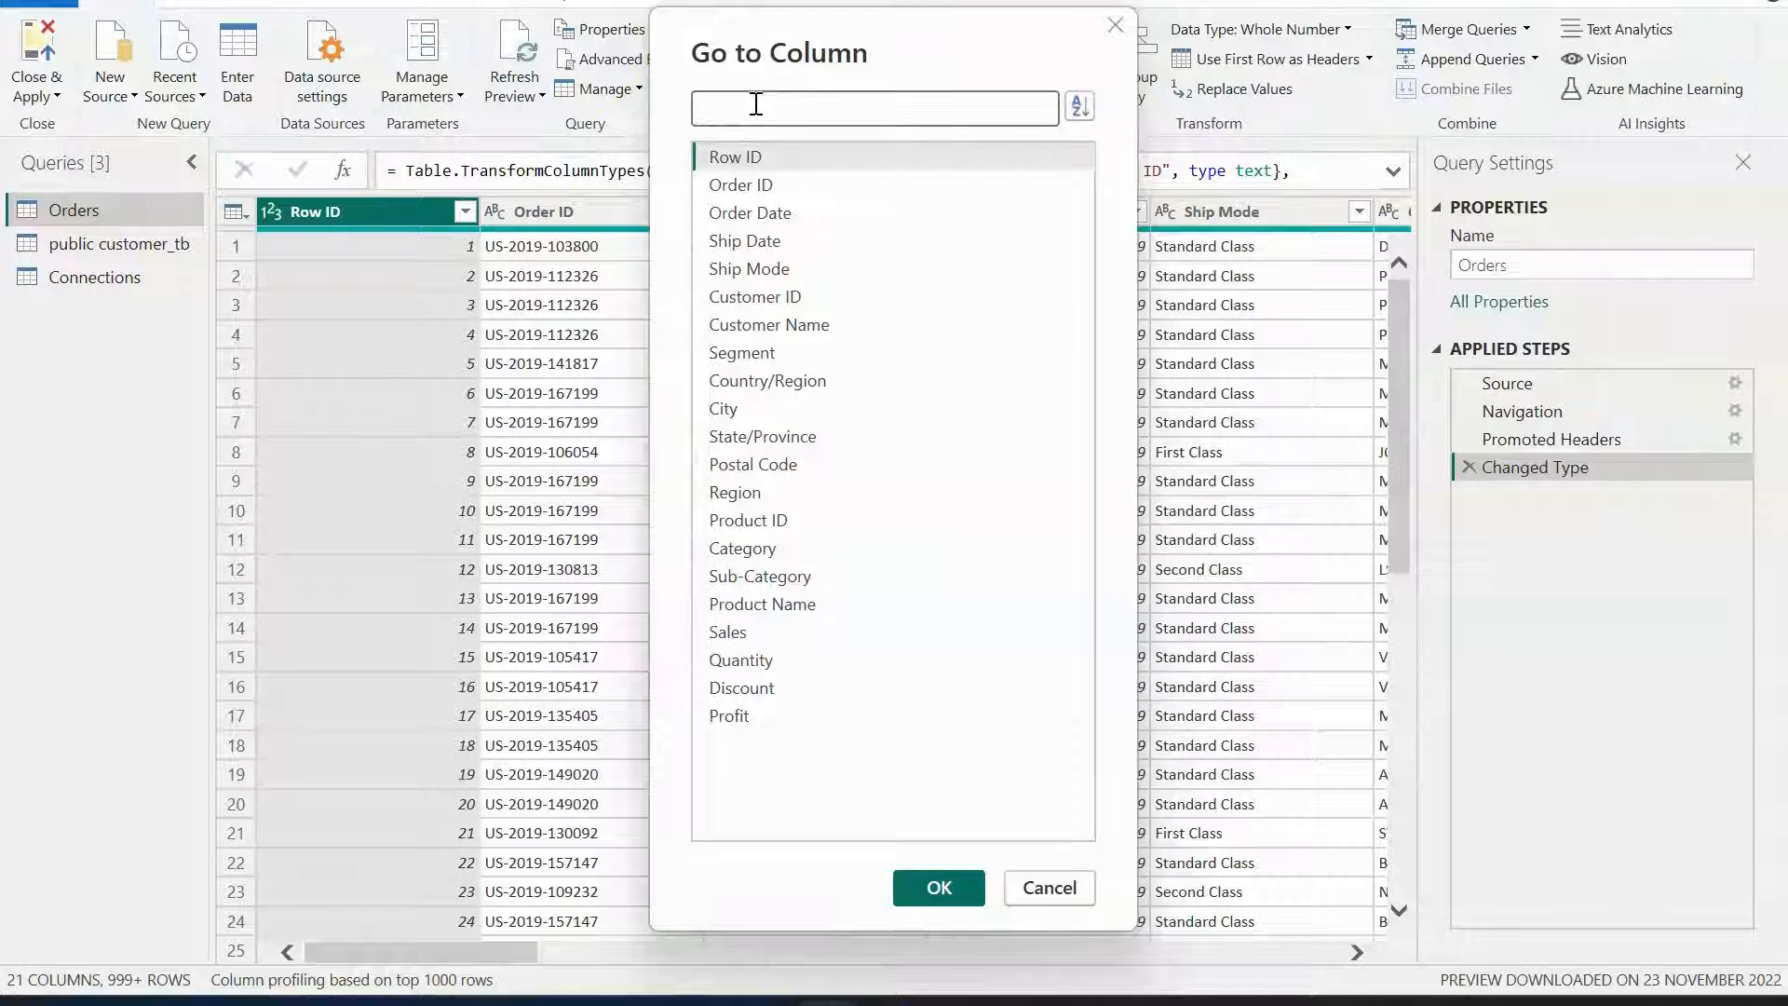
pyautogui.write('seg')
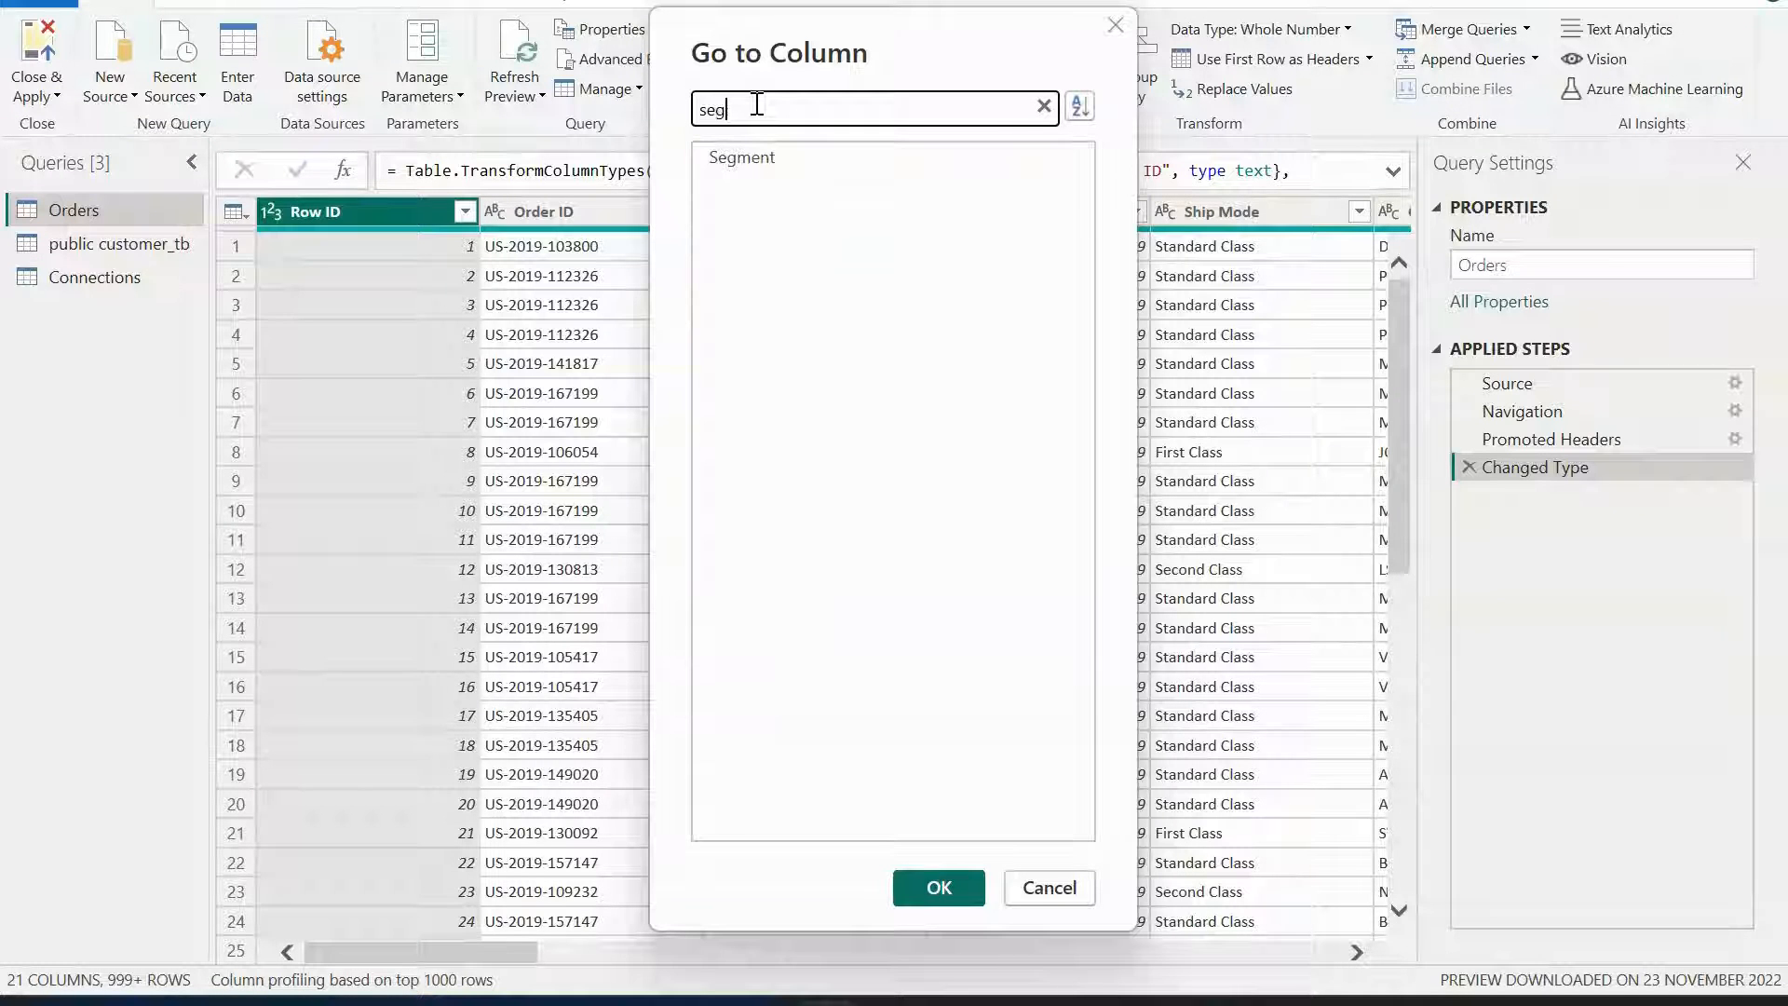
pyautogui.click(769, 165)
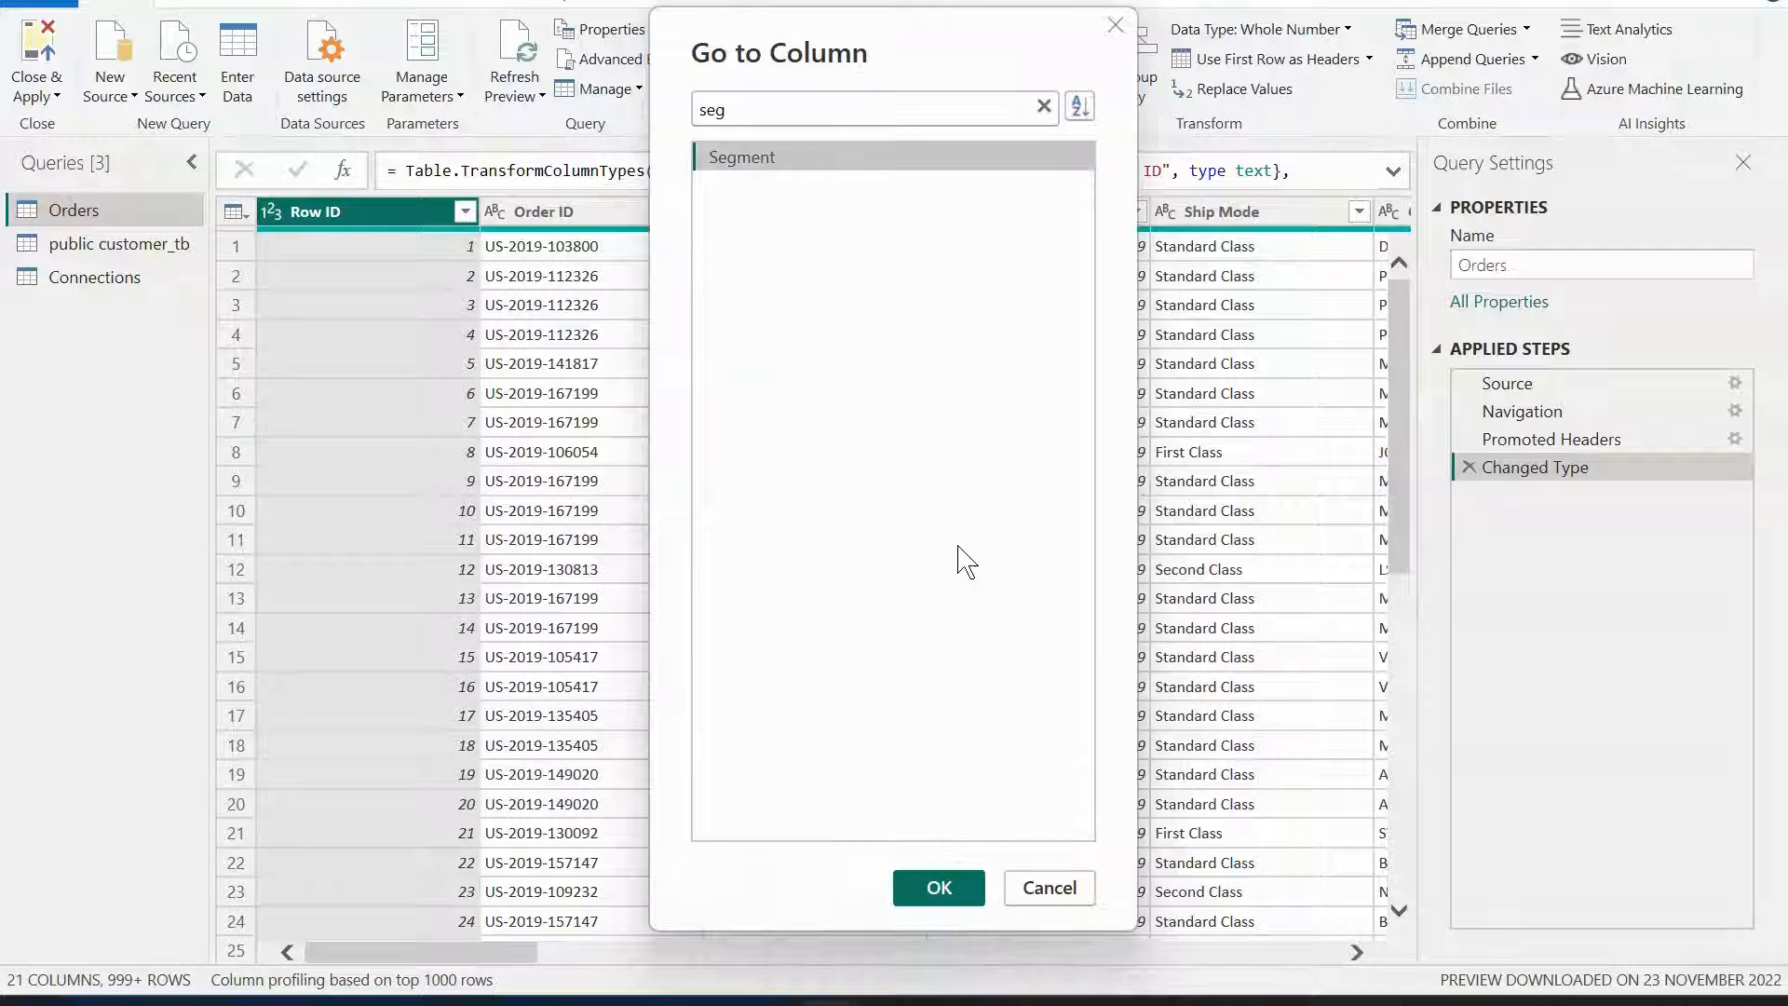
pyautogui.click(966, 885)
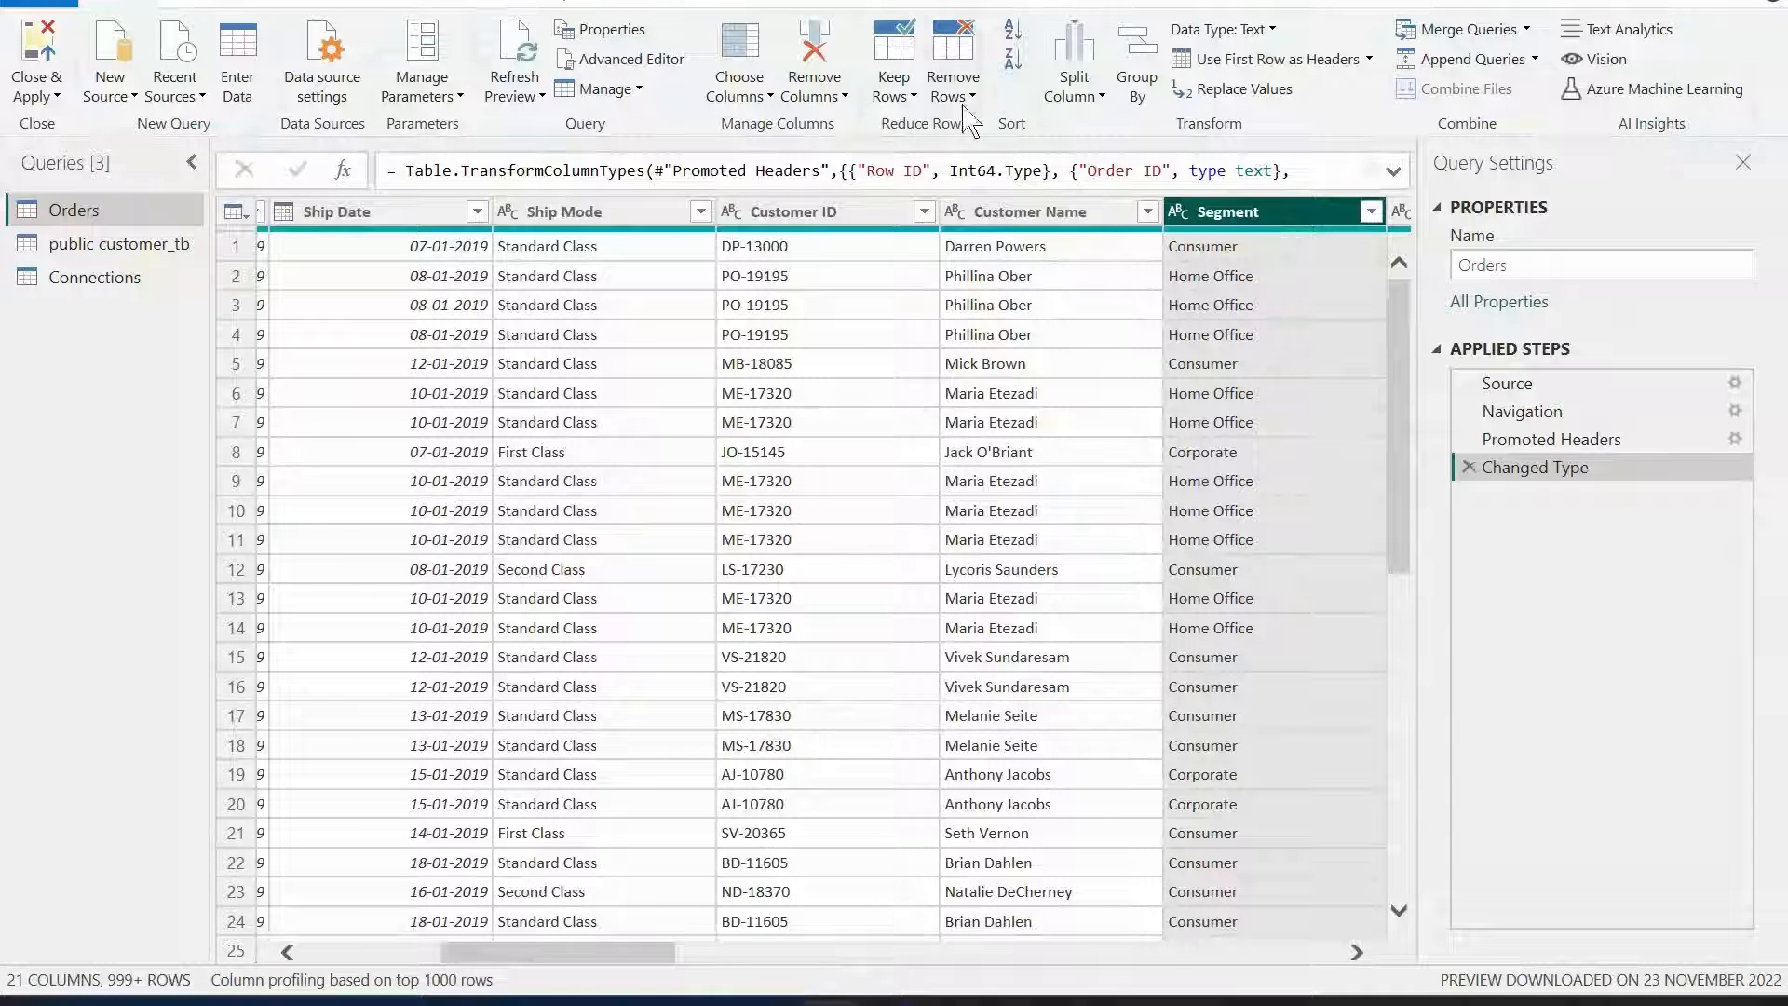
# Review the options under Remove Columns, Keep Rows, Remove Rows and Split Column without applying any.
pyautogui.click(832, 95)
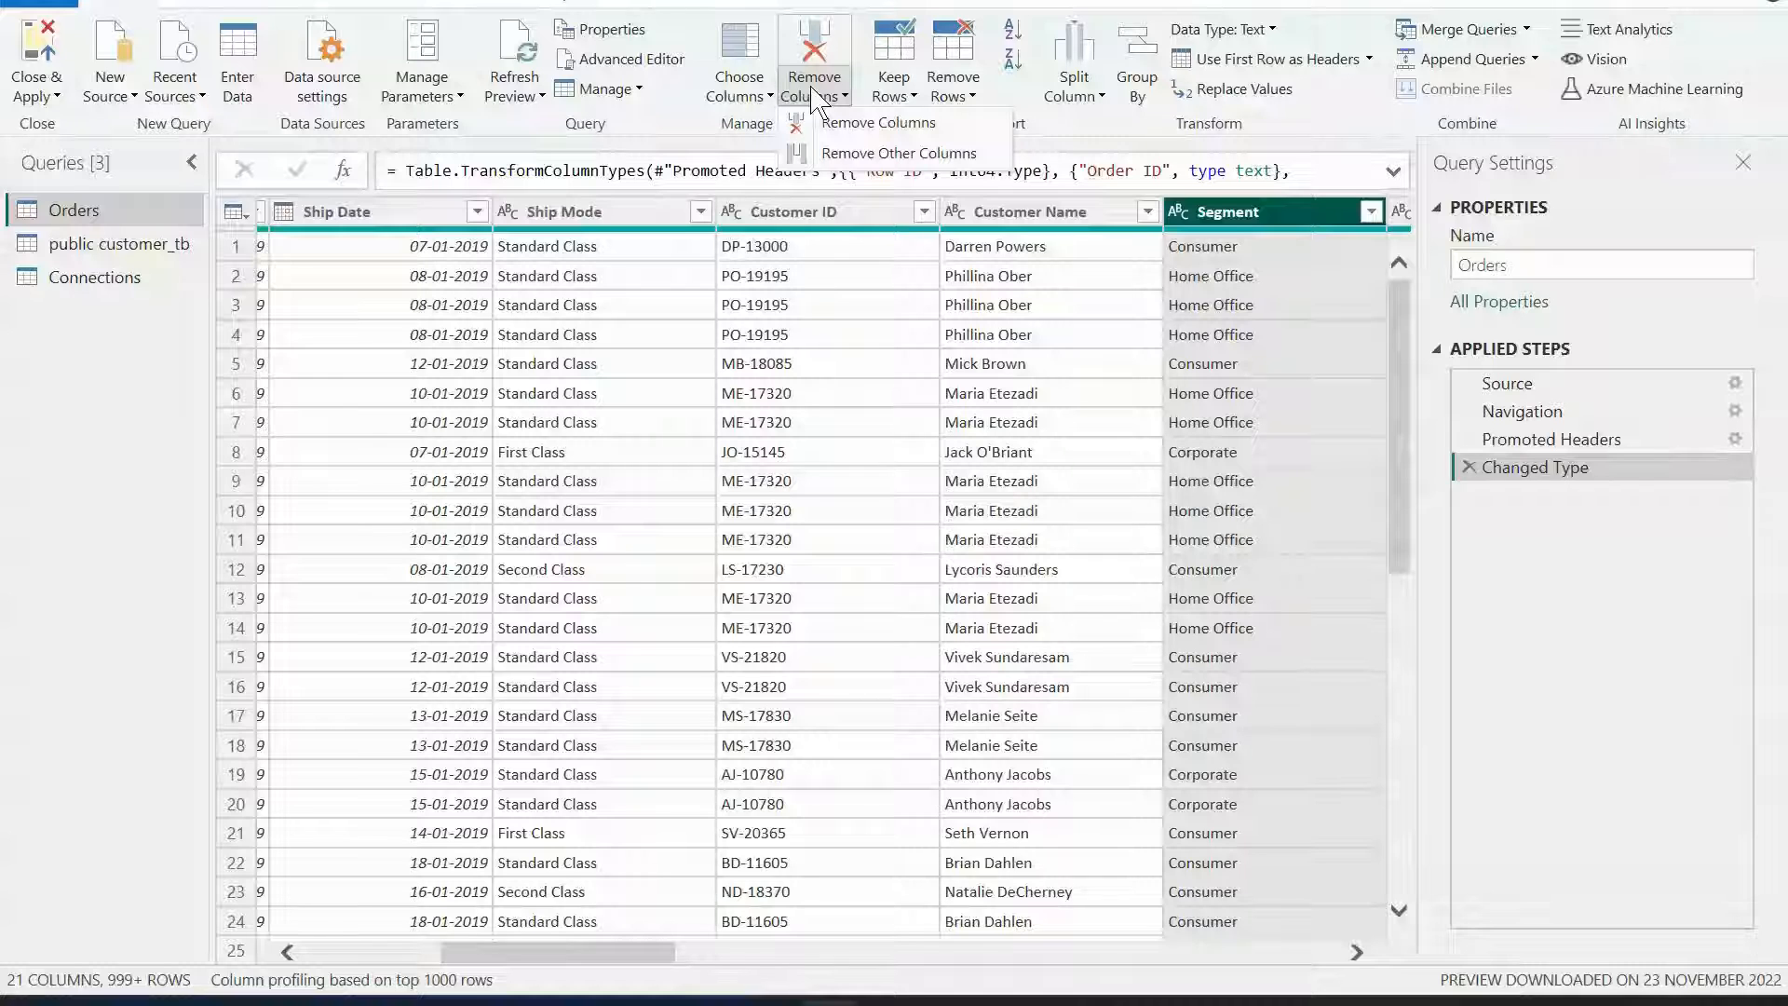
pyautogui.click(903, 105)
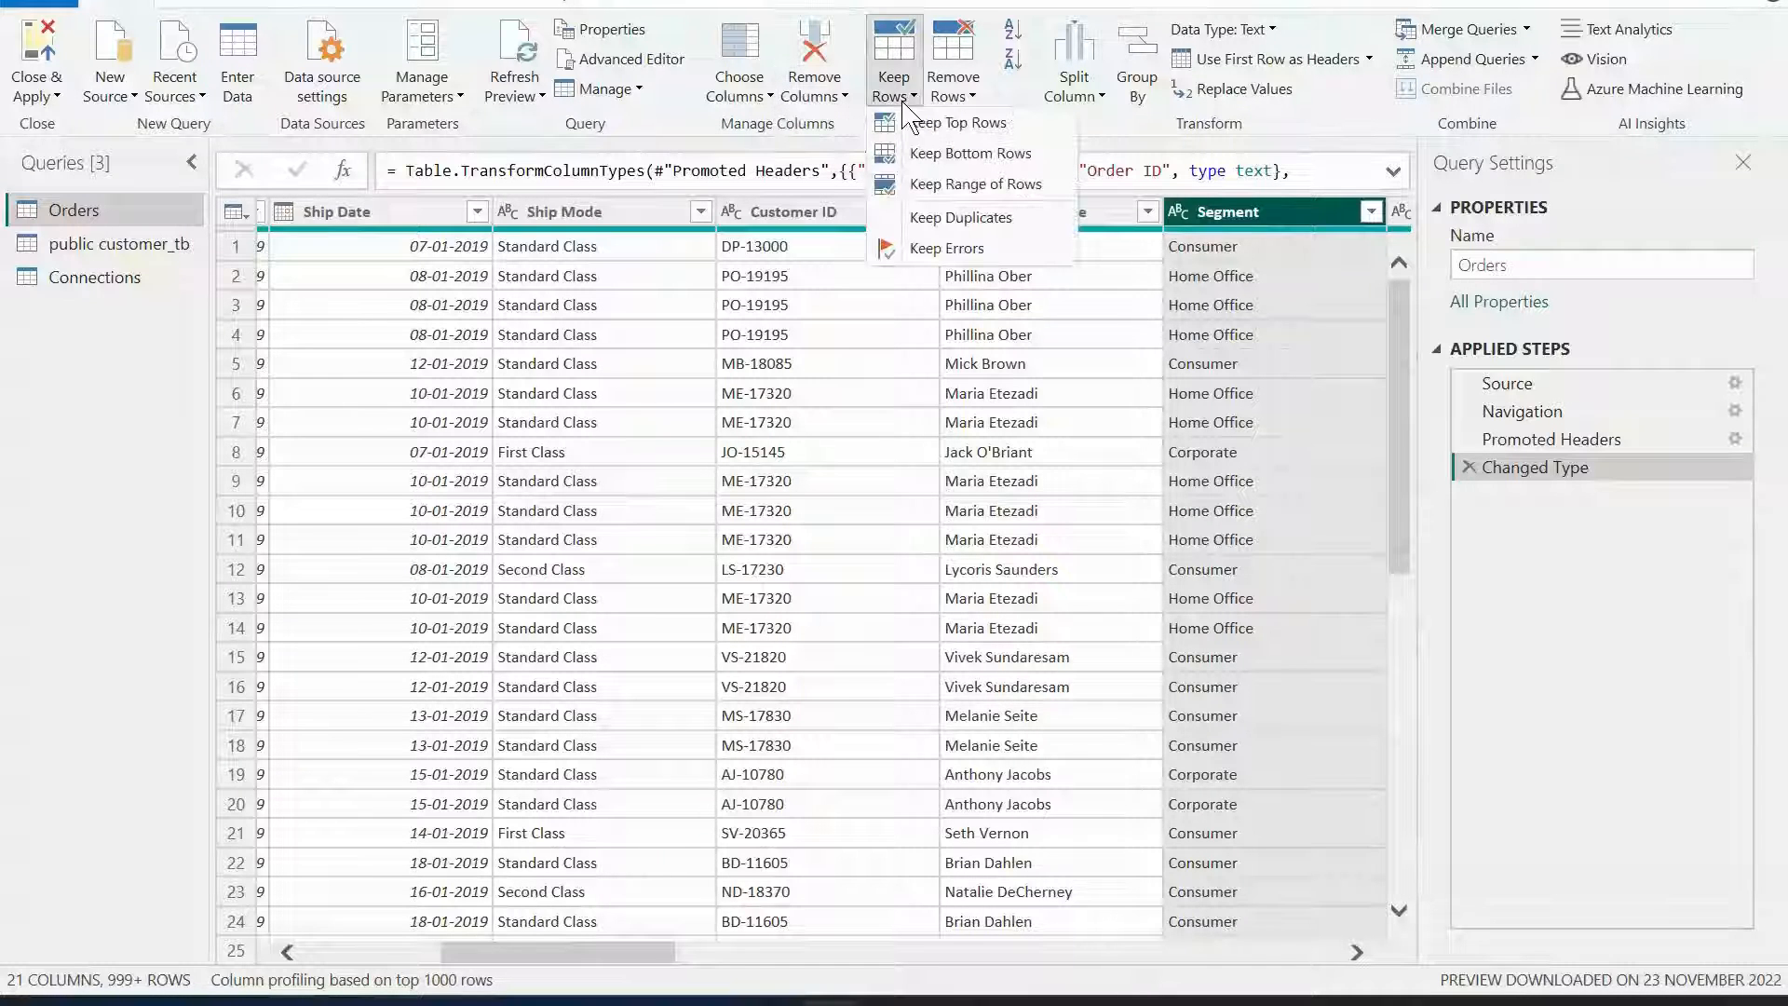
pyautogui.click(954, 93)
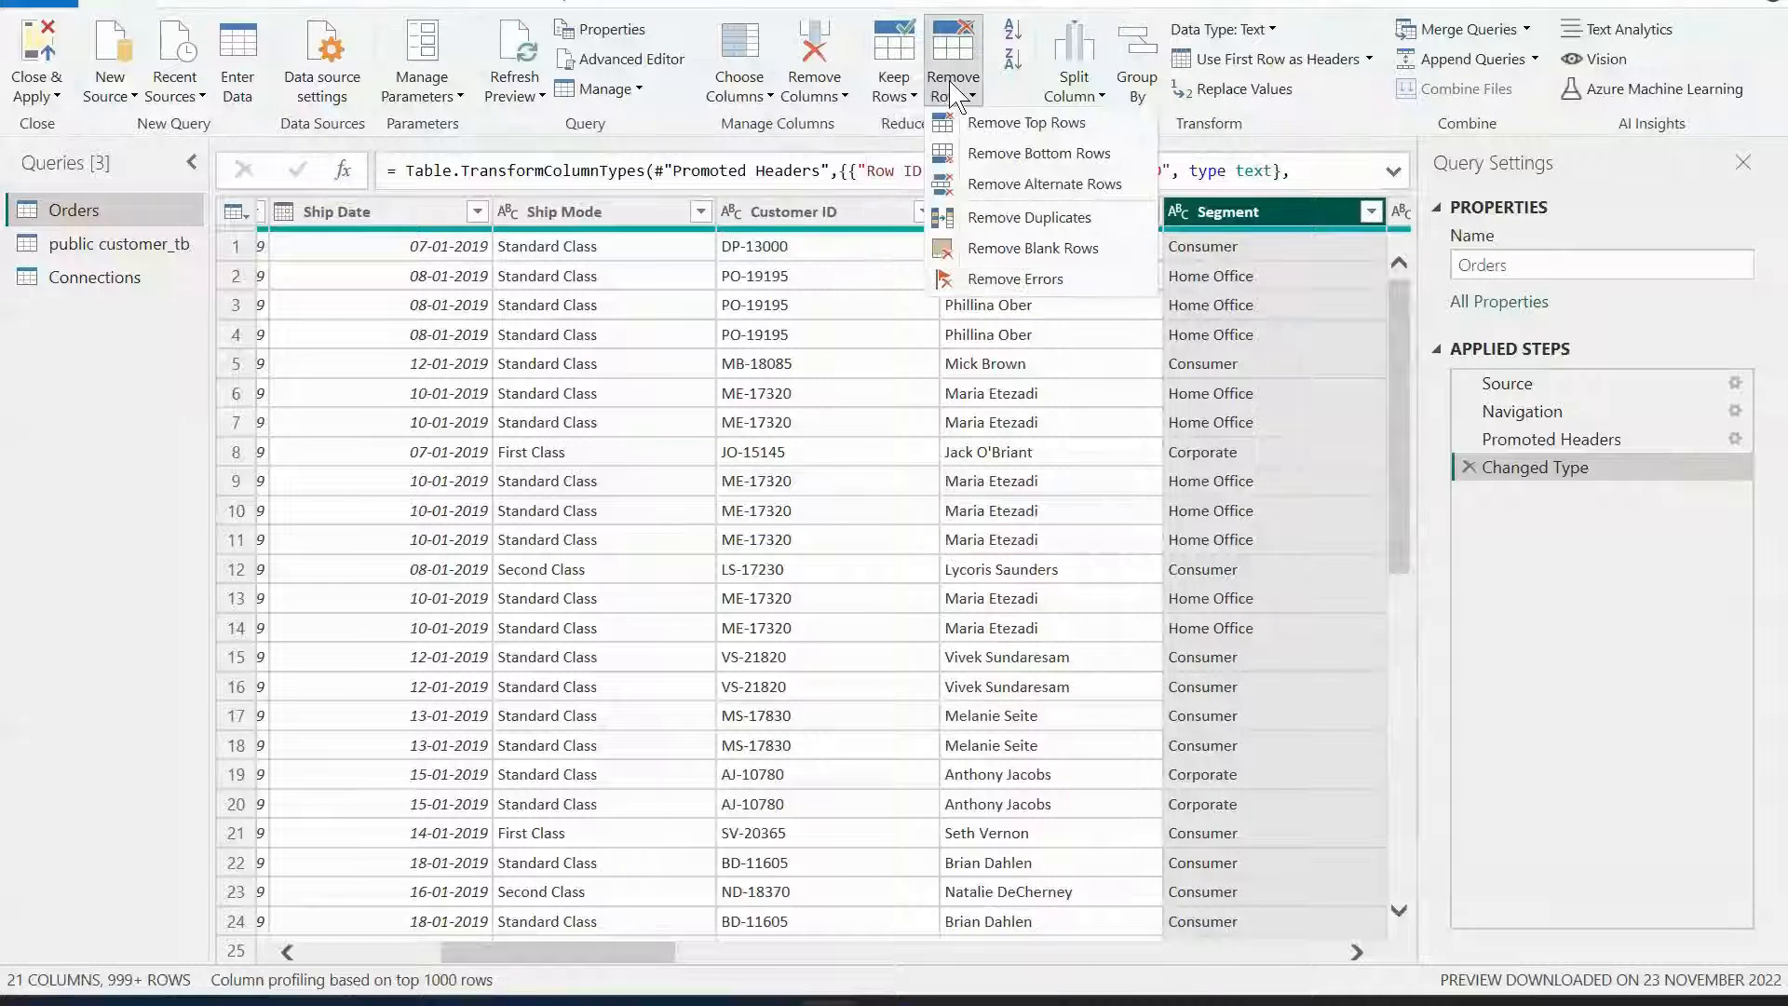
pyautogui.click(889, 96)
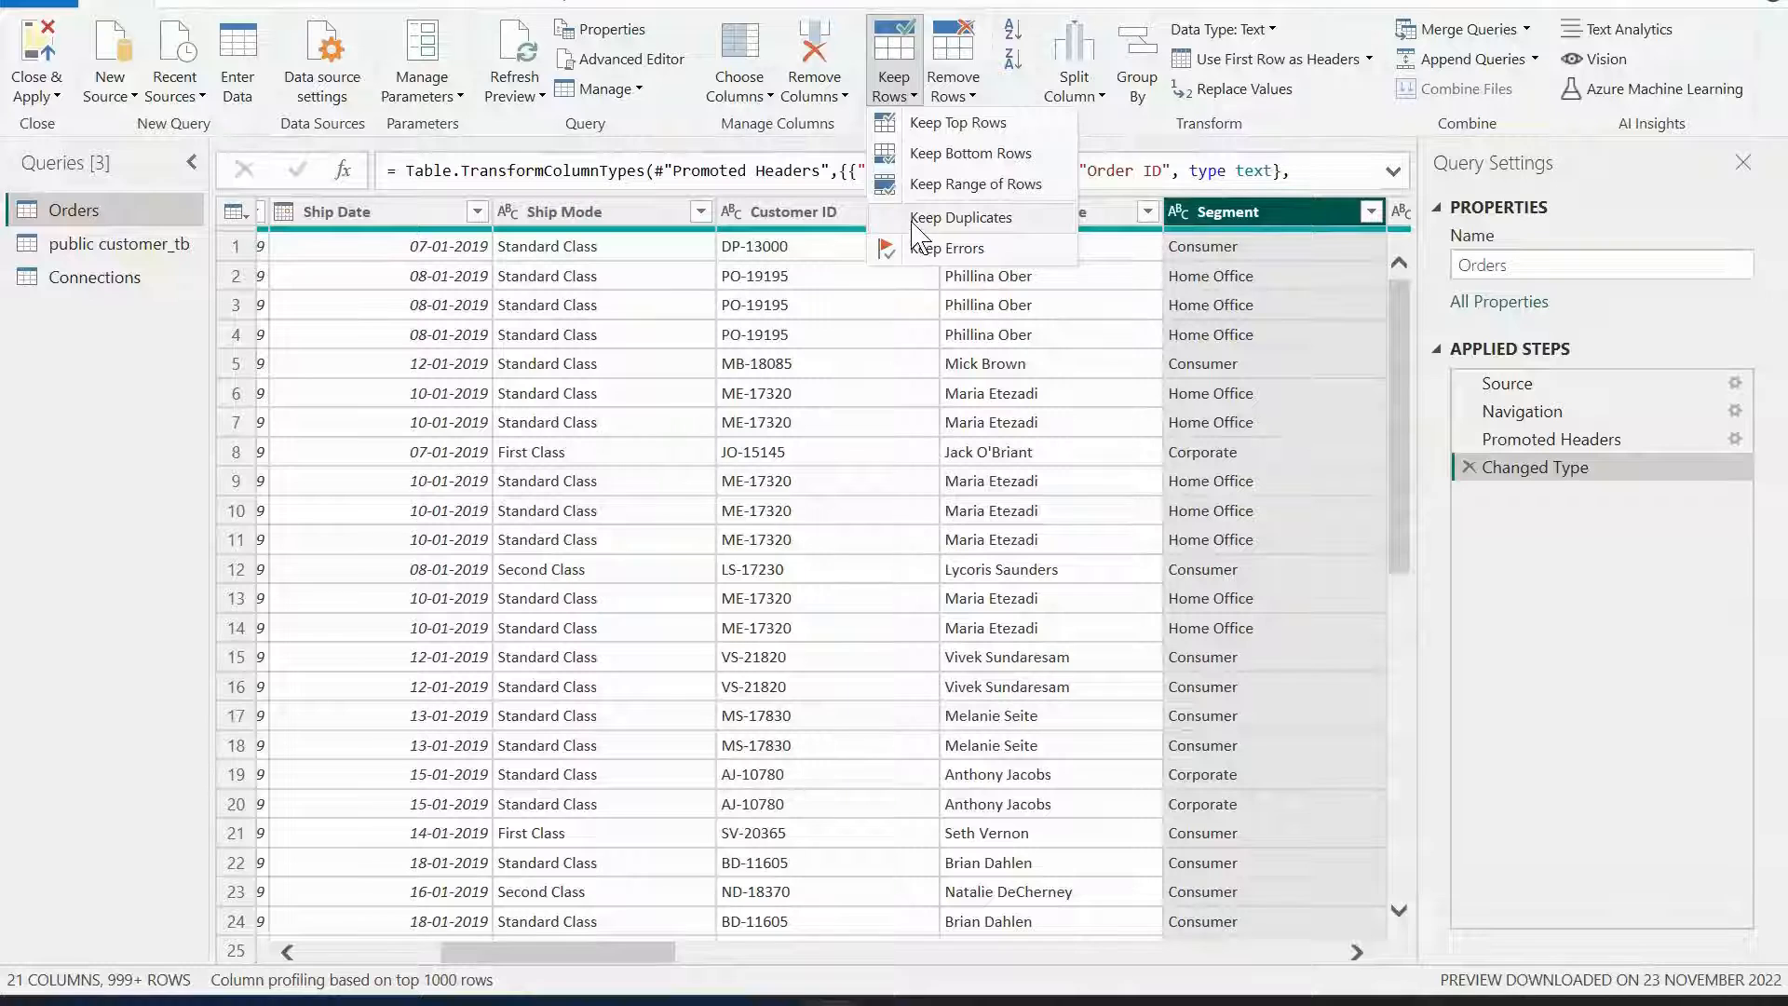
pyautogui.click(973, 97)
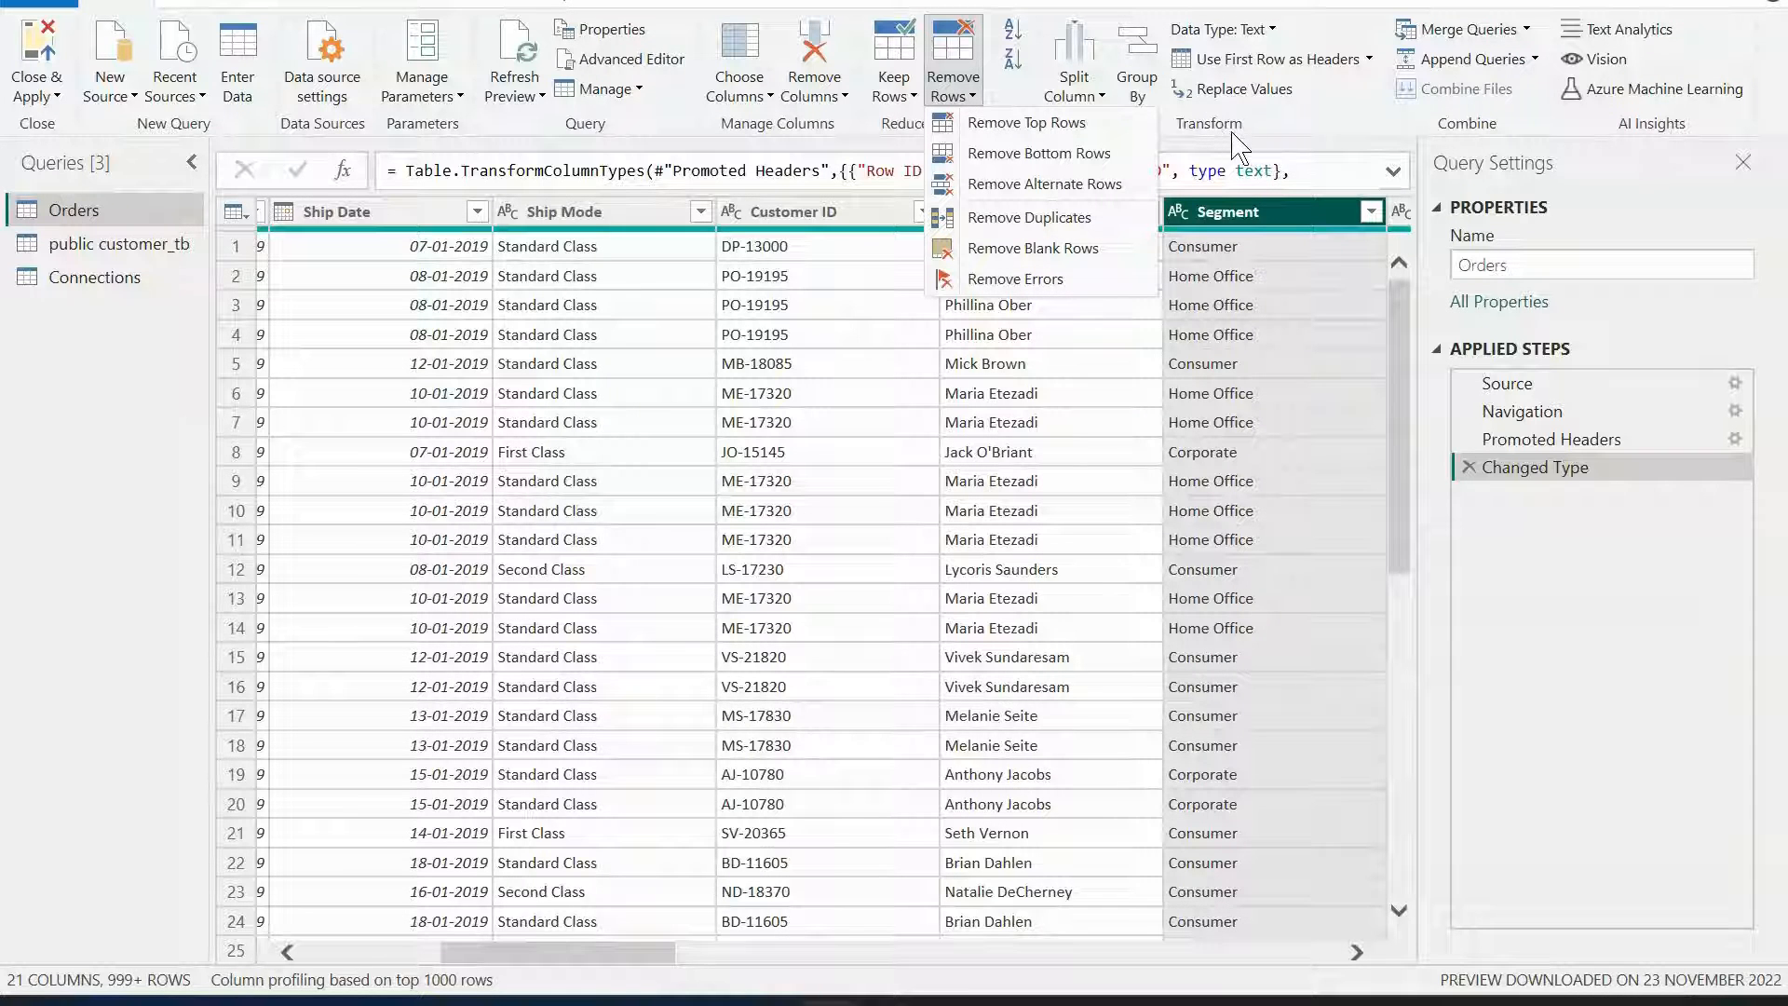
pyautogui.click(1290, 135)
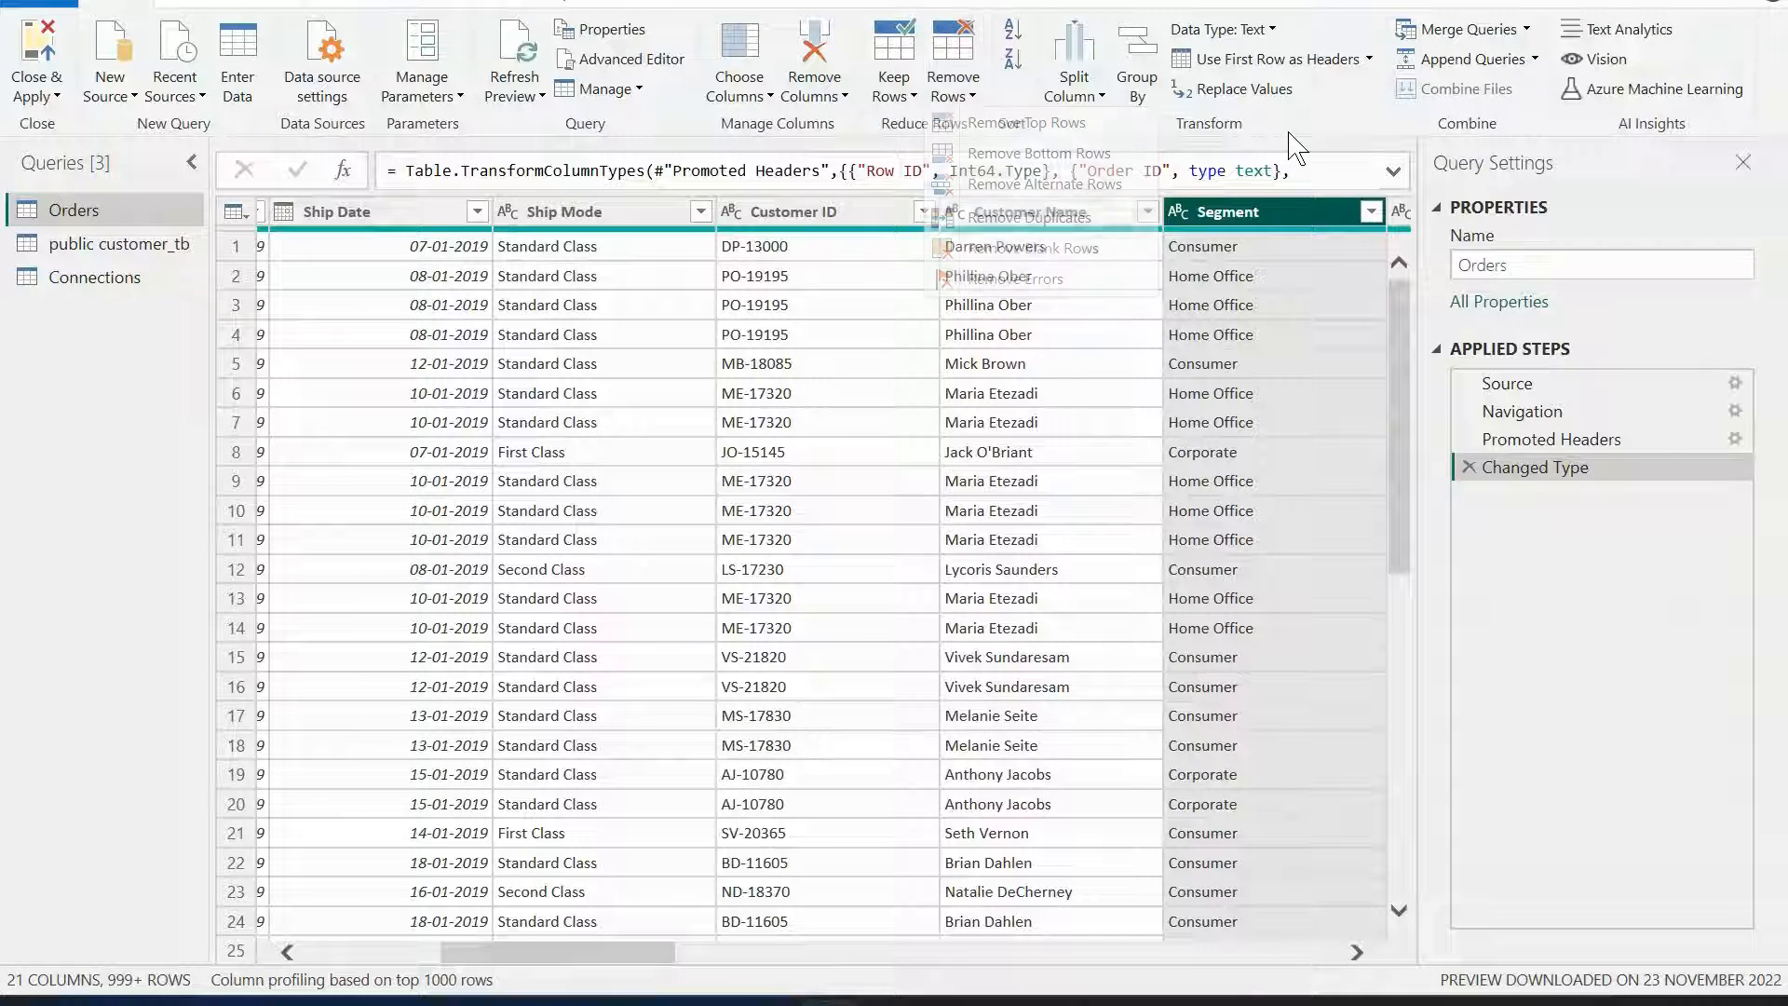
pyautogui.click(1097, 92)
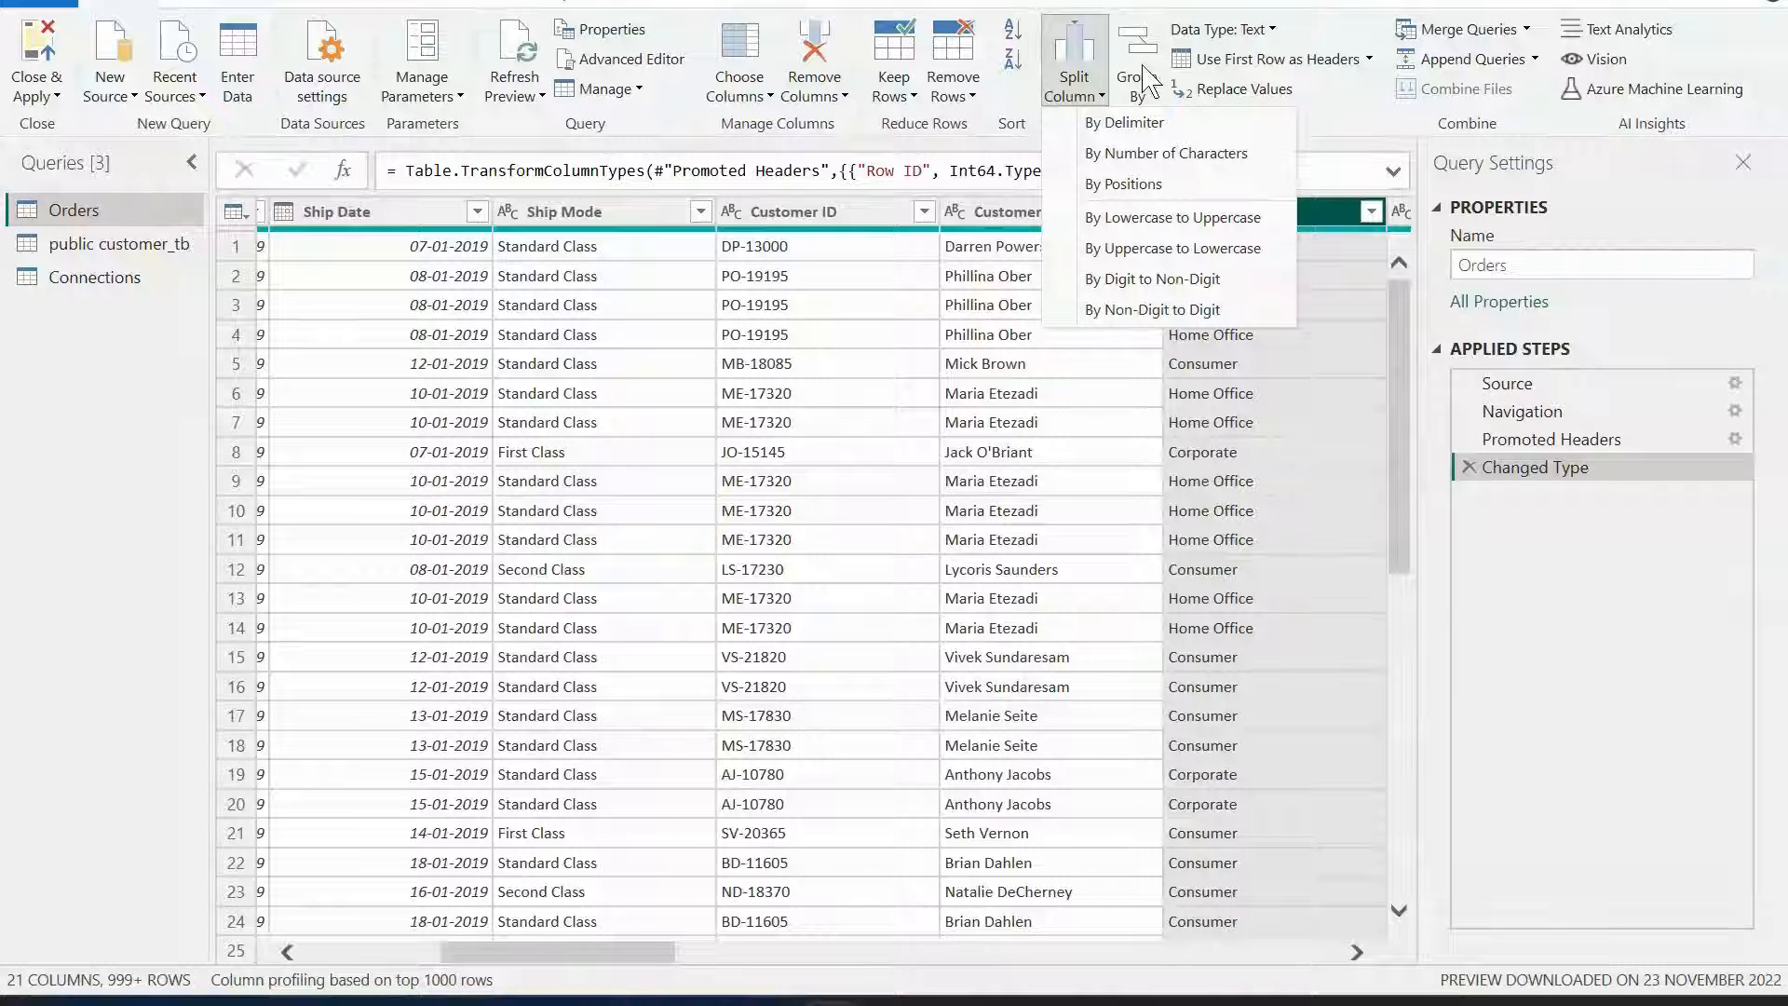
pyautogui.click(1130, 77)
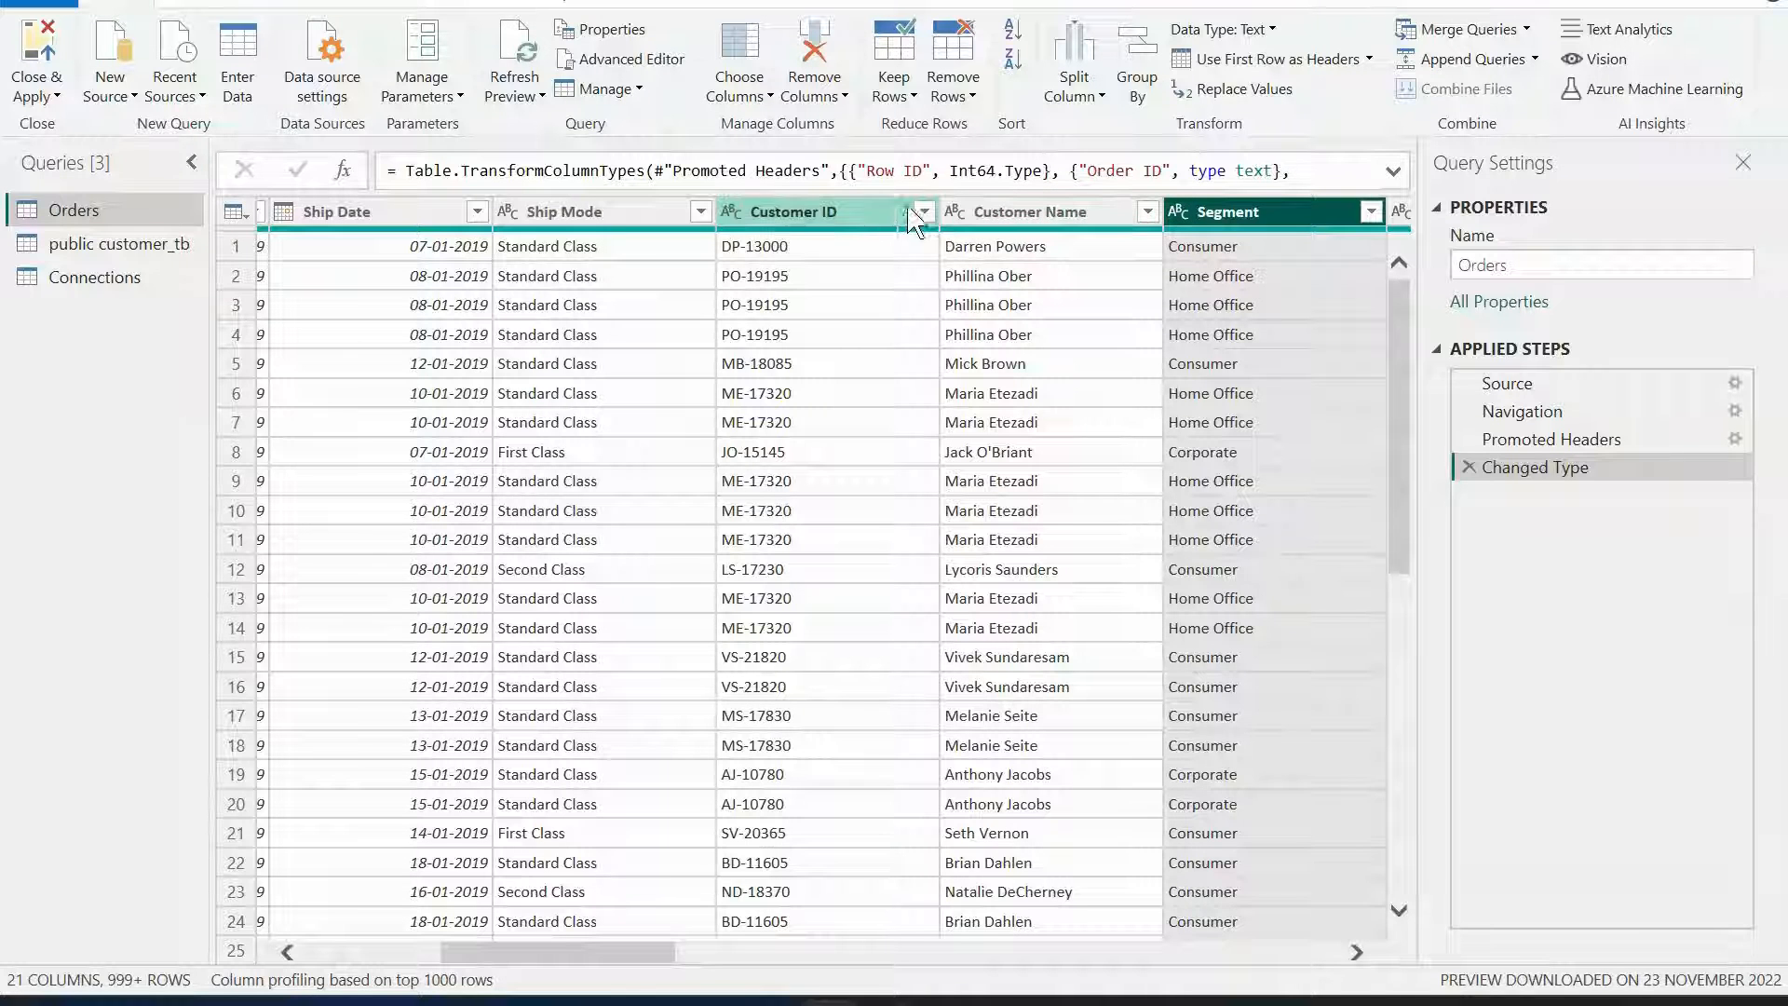
# Review the data type choices for the Customer ID and Customer Name columns without changing them.
pyautogui.click(732, 214)
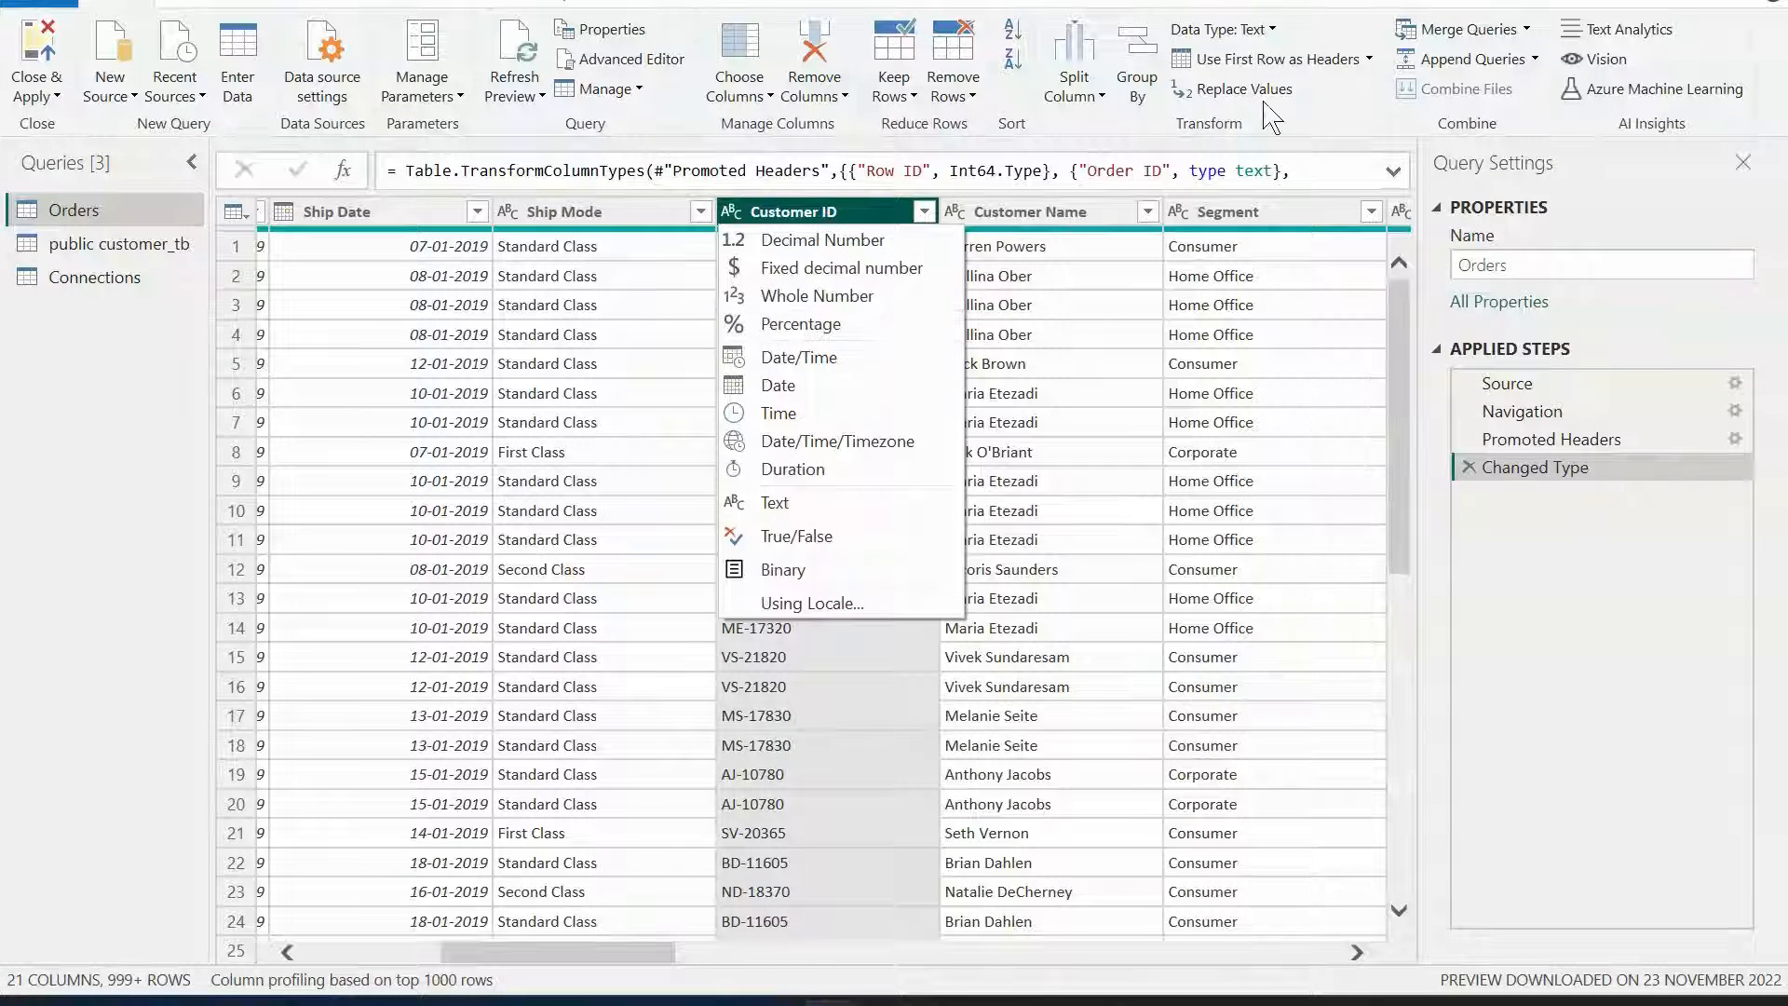
pyautogui.click(1086, 210)
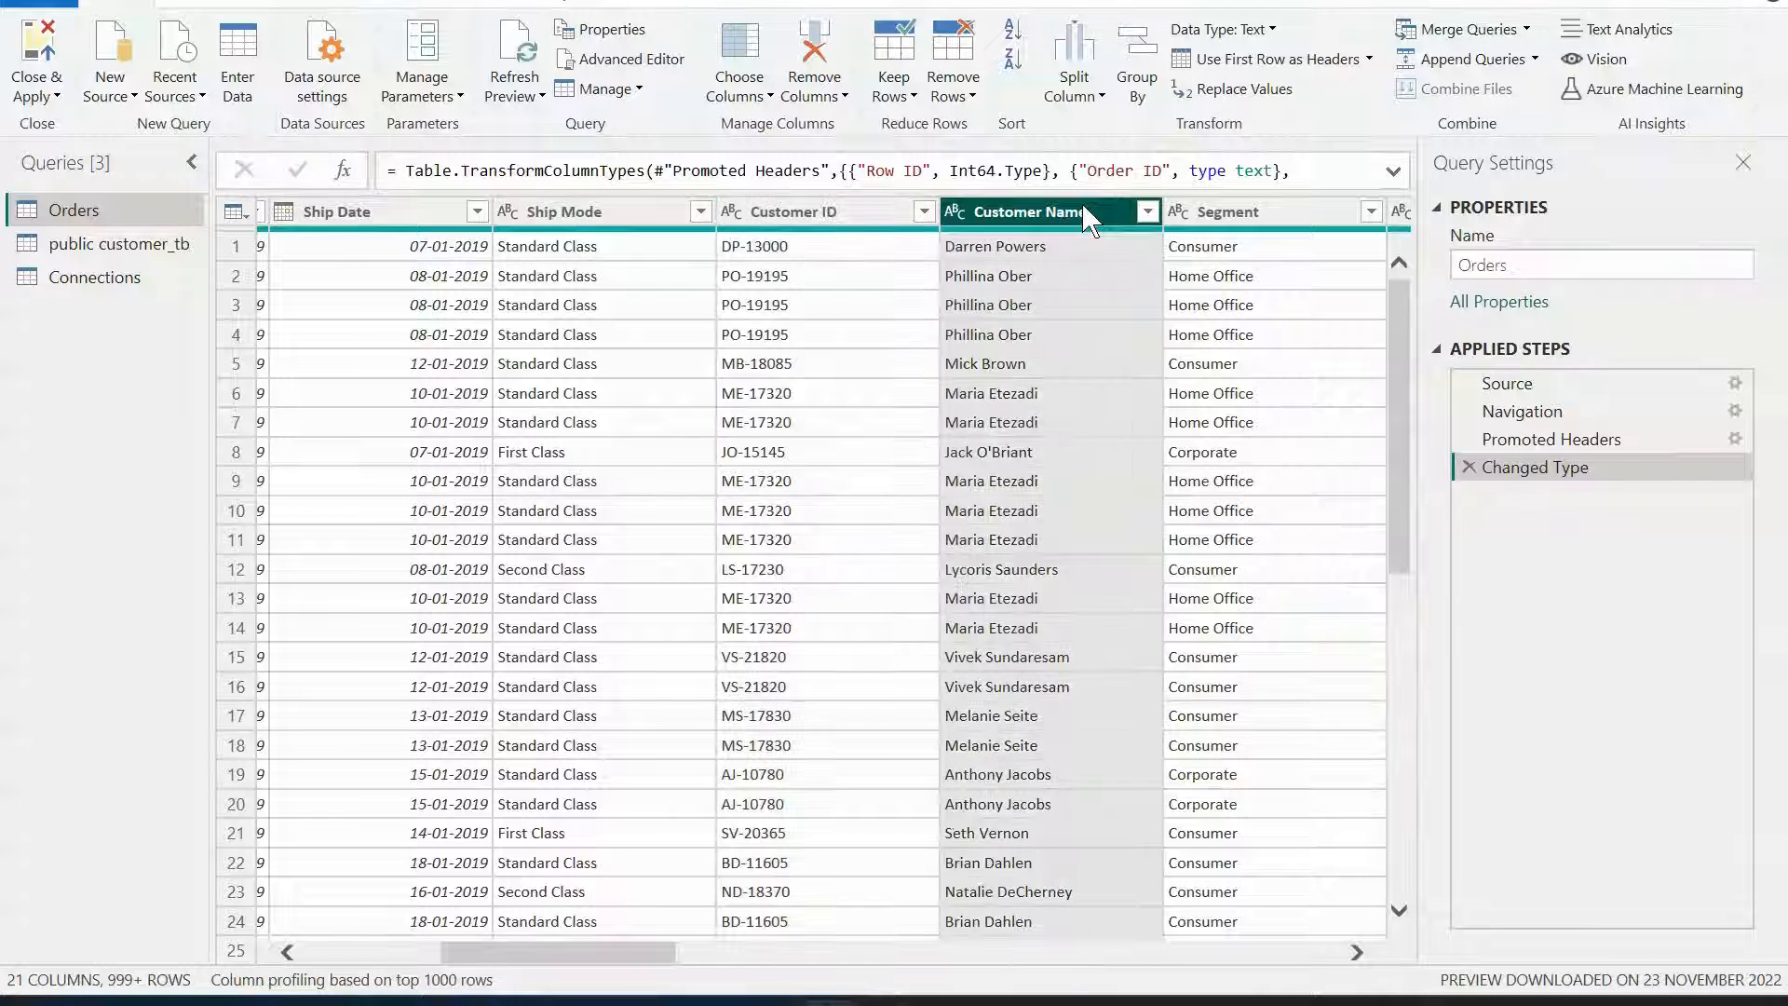
pyautogui.click(1272, 29)
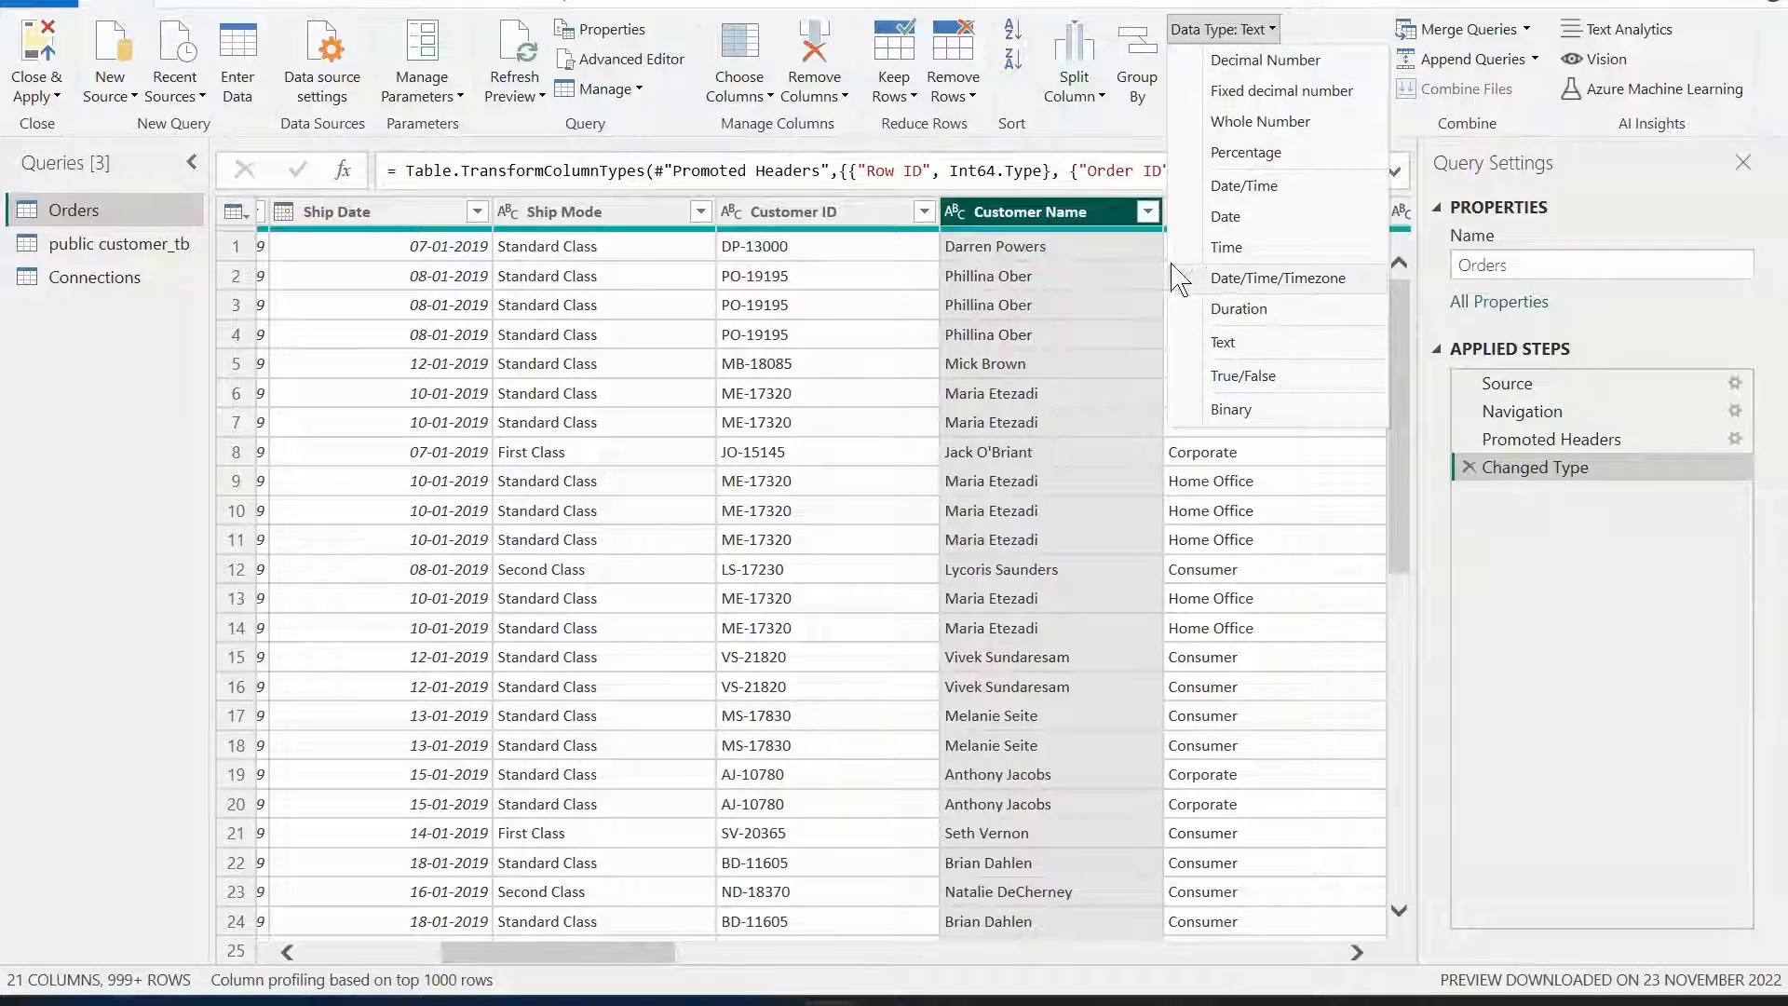
pyautogui.click(1001, 224)
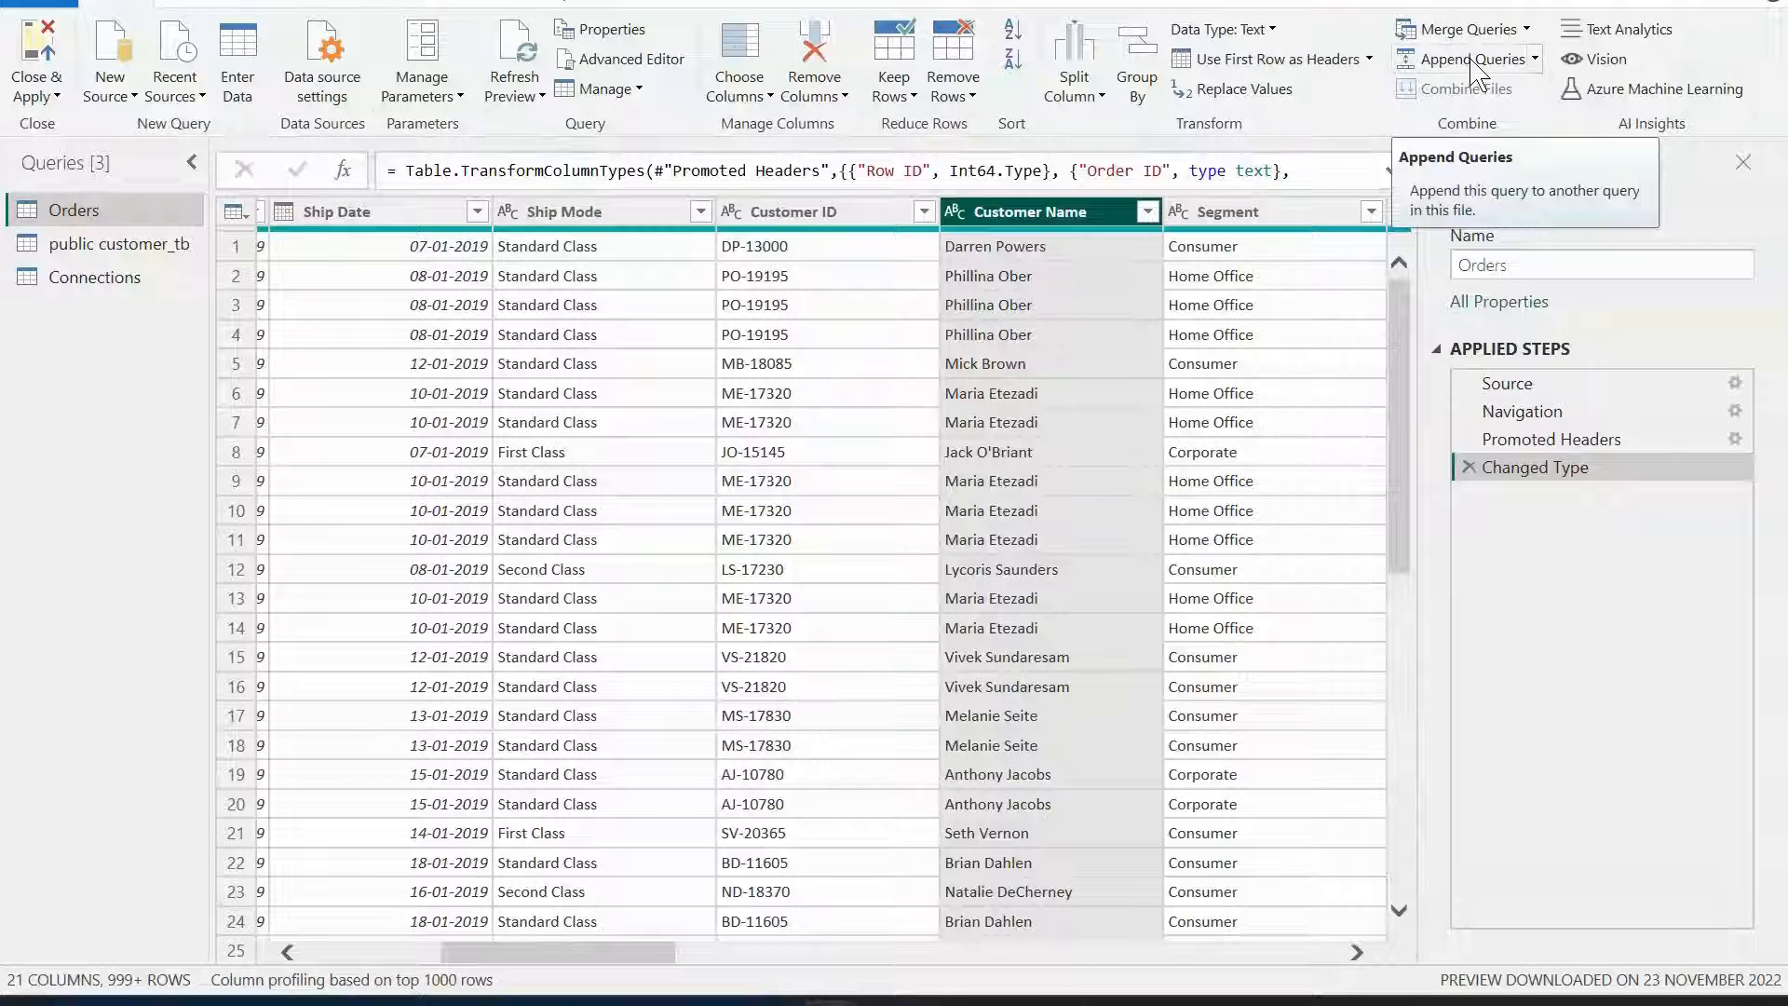
# Reverse the row order of Orders, then delete that applied step.
pyautogui.click(207, 5)
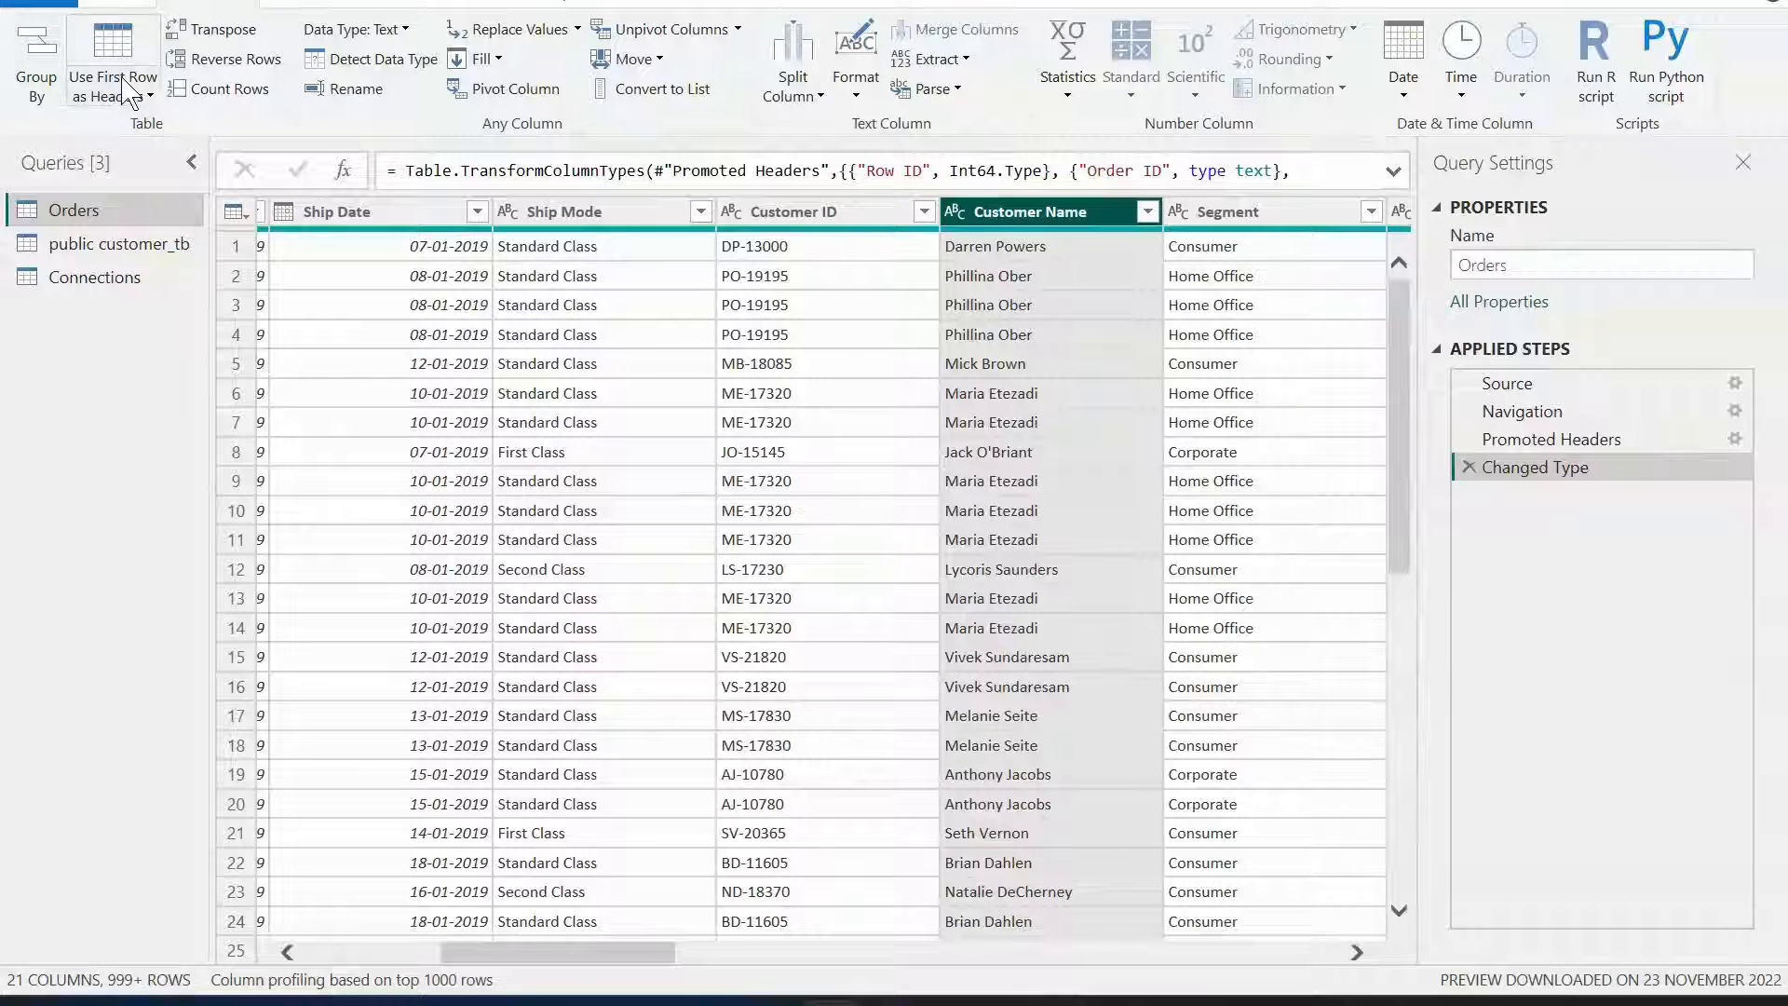
pyautogui.click(241, 64)
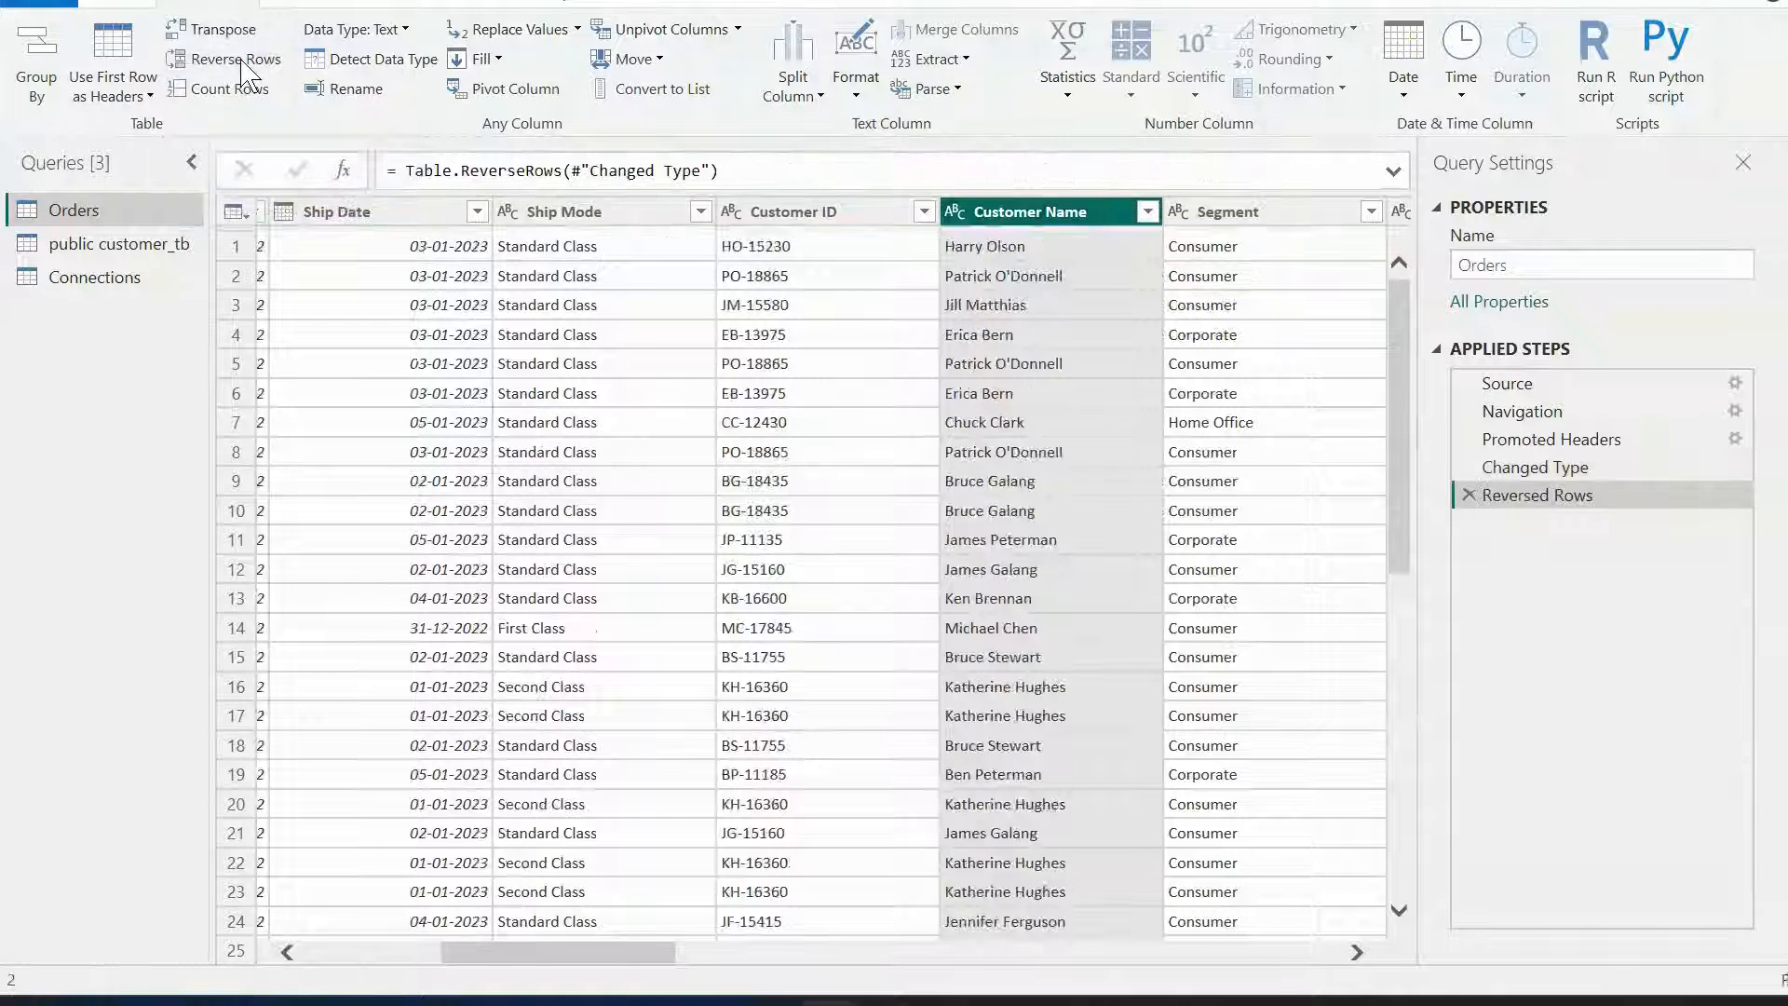
pyautogui.click(1468, 495)
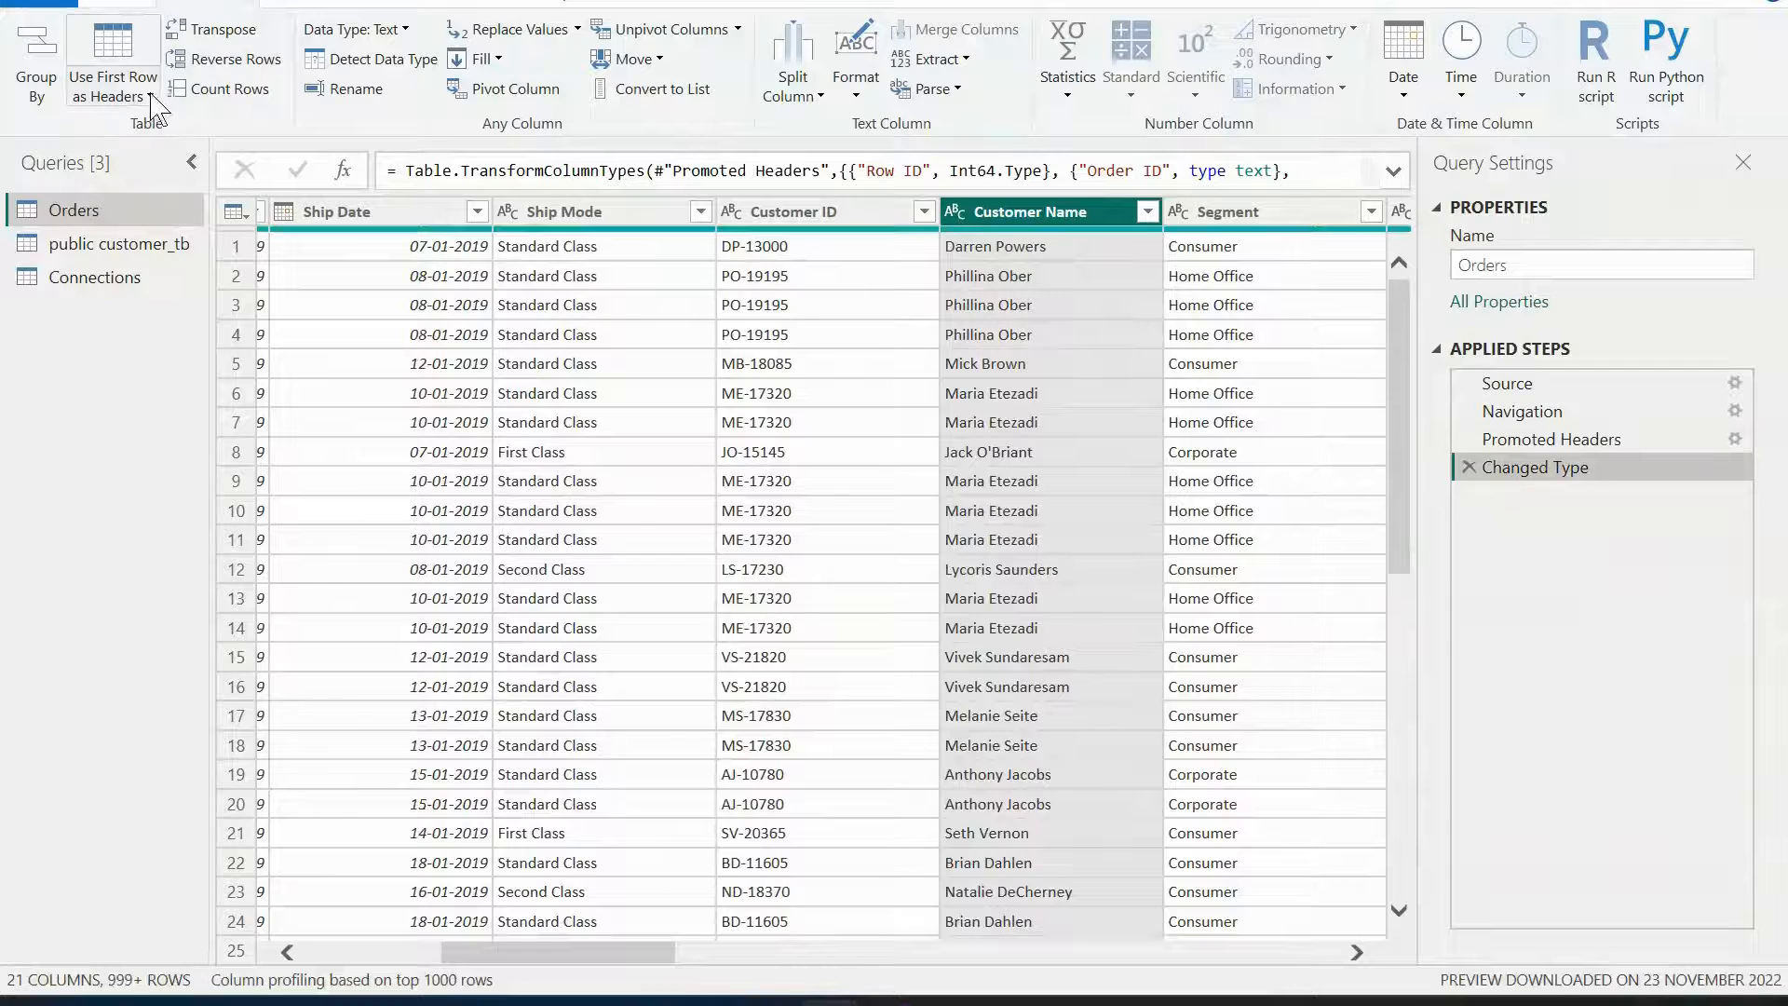
# Count the rows of Orders, then delete the row count step.
pyautogui.click(220, 89)
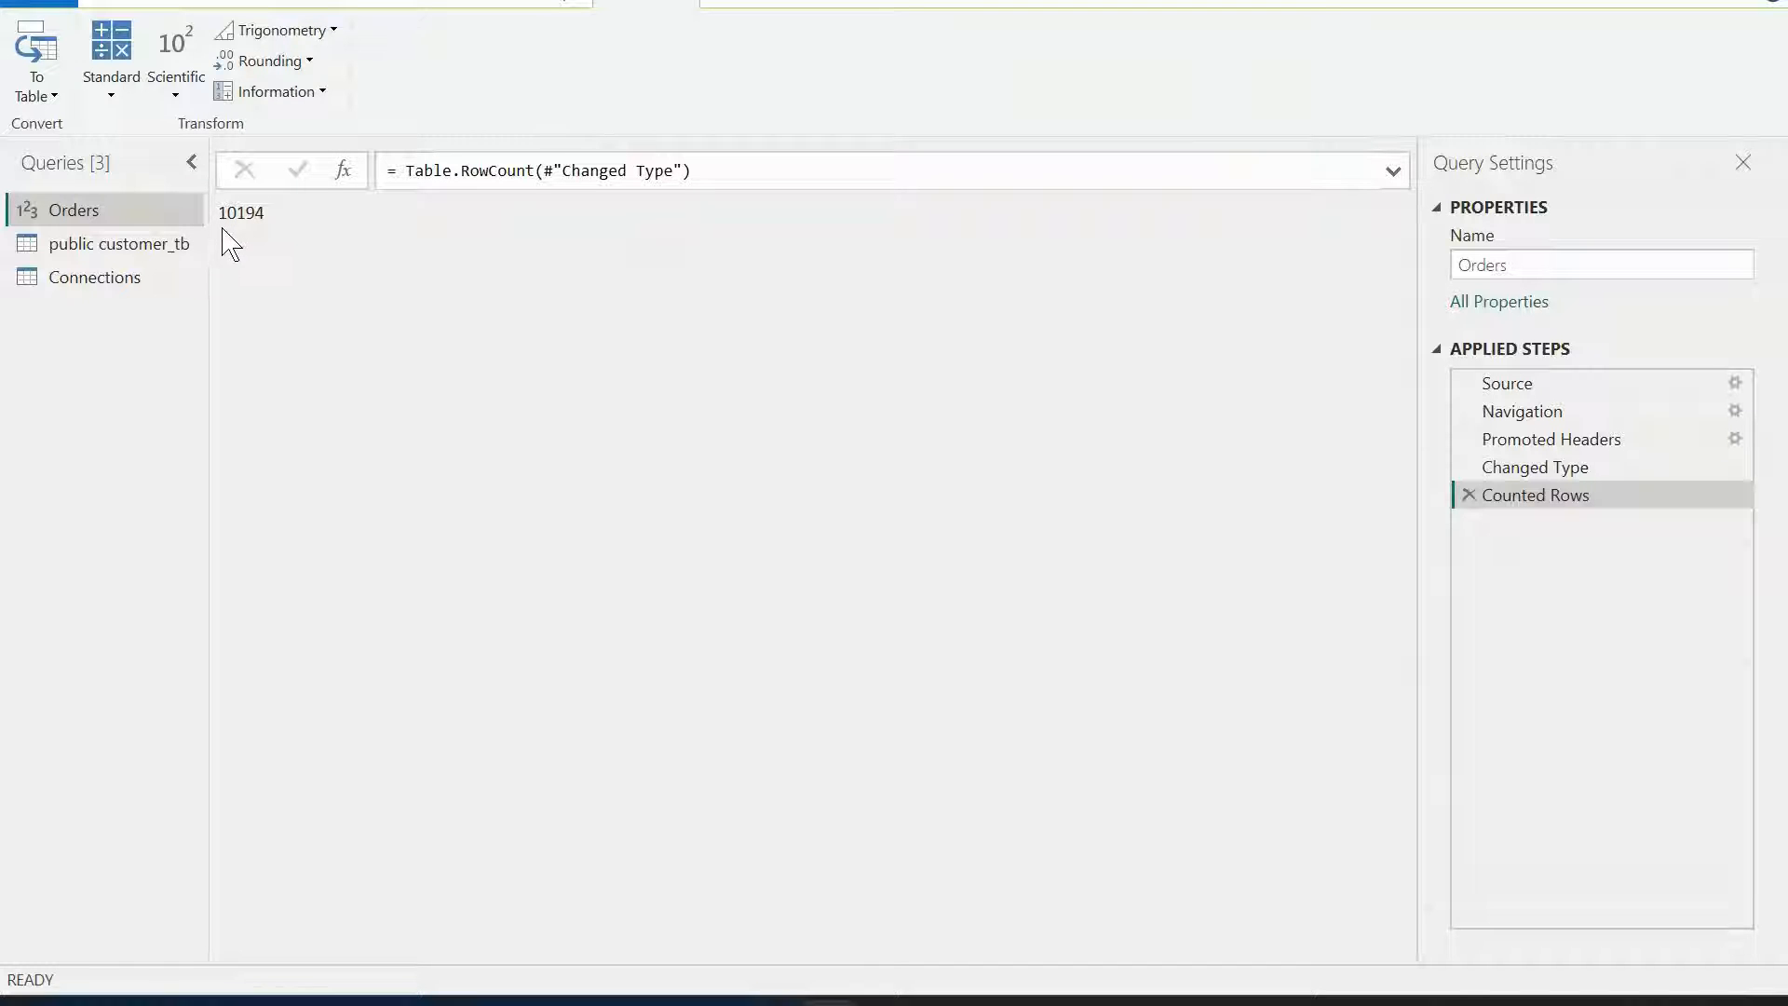
pyautogui.moveTo(223, 218); pyautogui.dragTo(290, 220)
pyautogui.click(1469, 495)
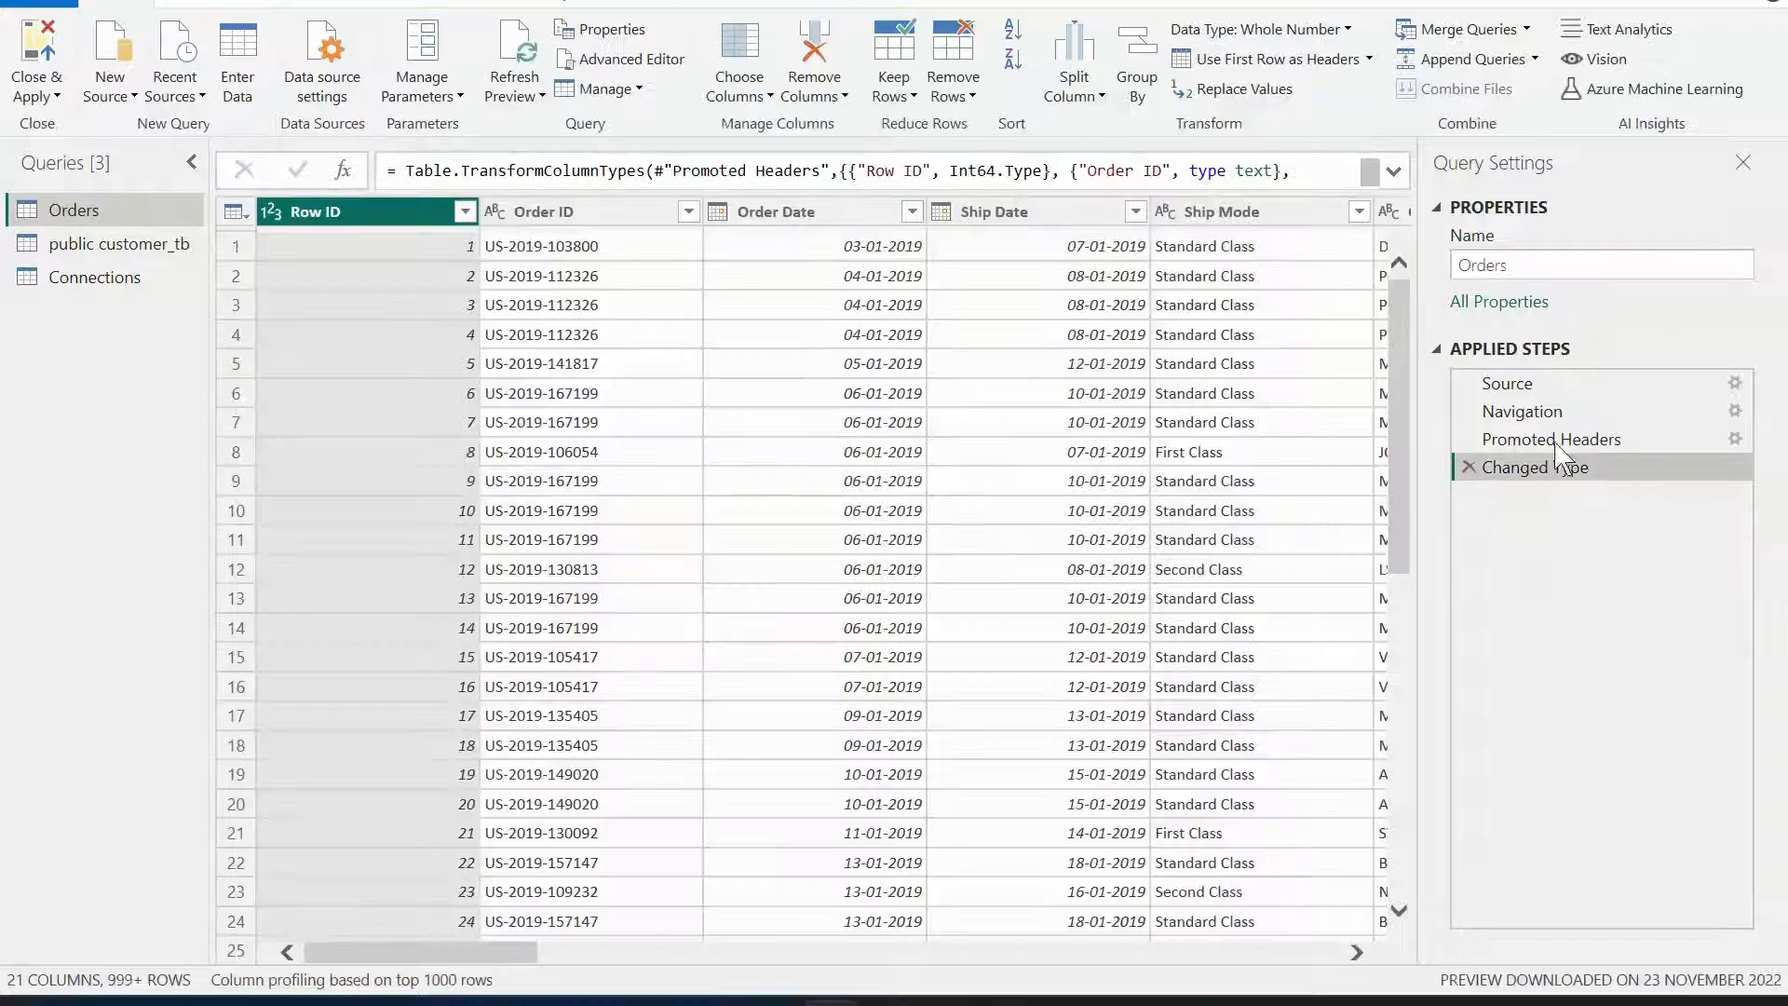
# Review the Replace Values, Fill and Move options for the Row ID column without applying any.
pyautogui.click(228, 4)
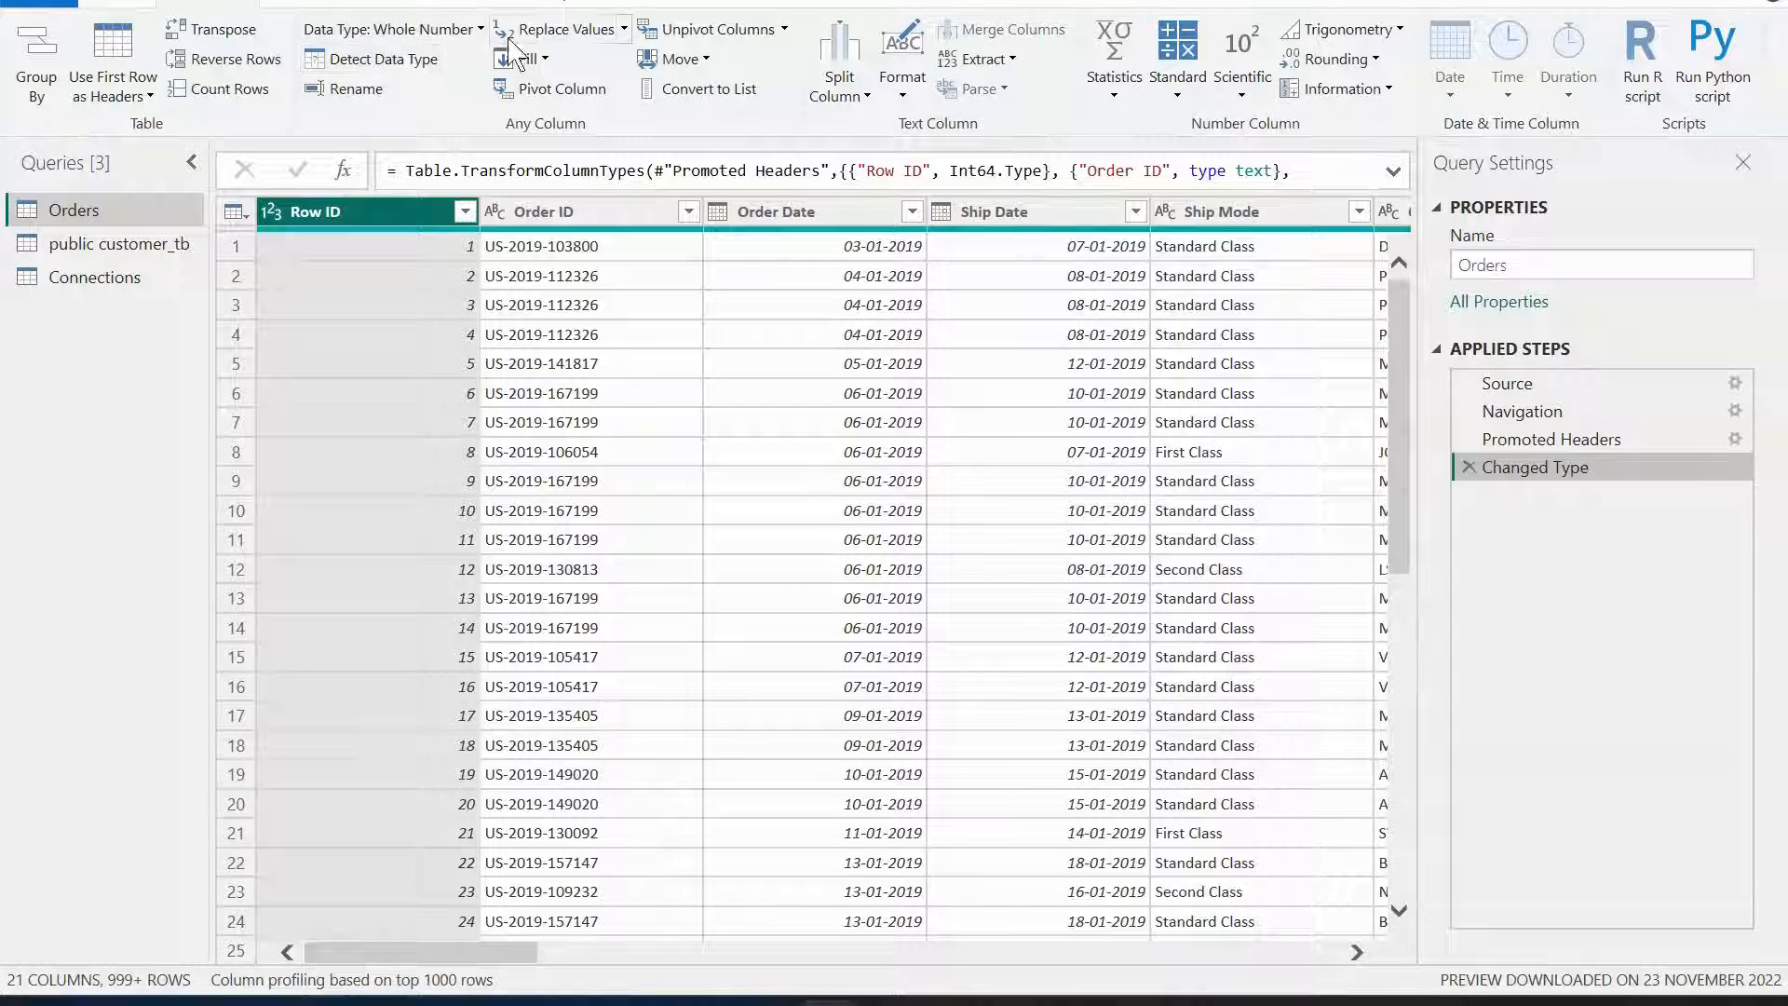
pyautogui.click(624, 32)
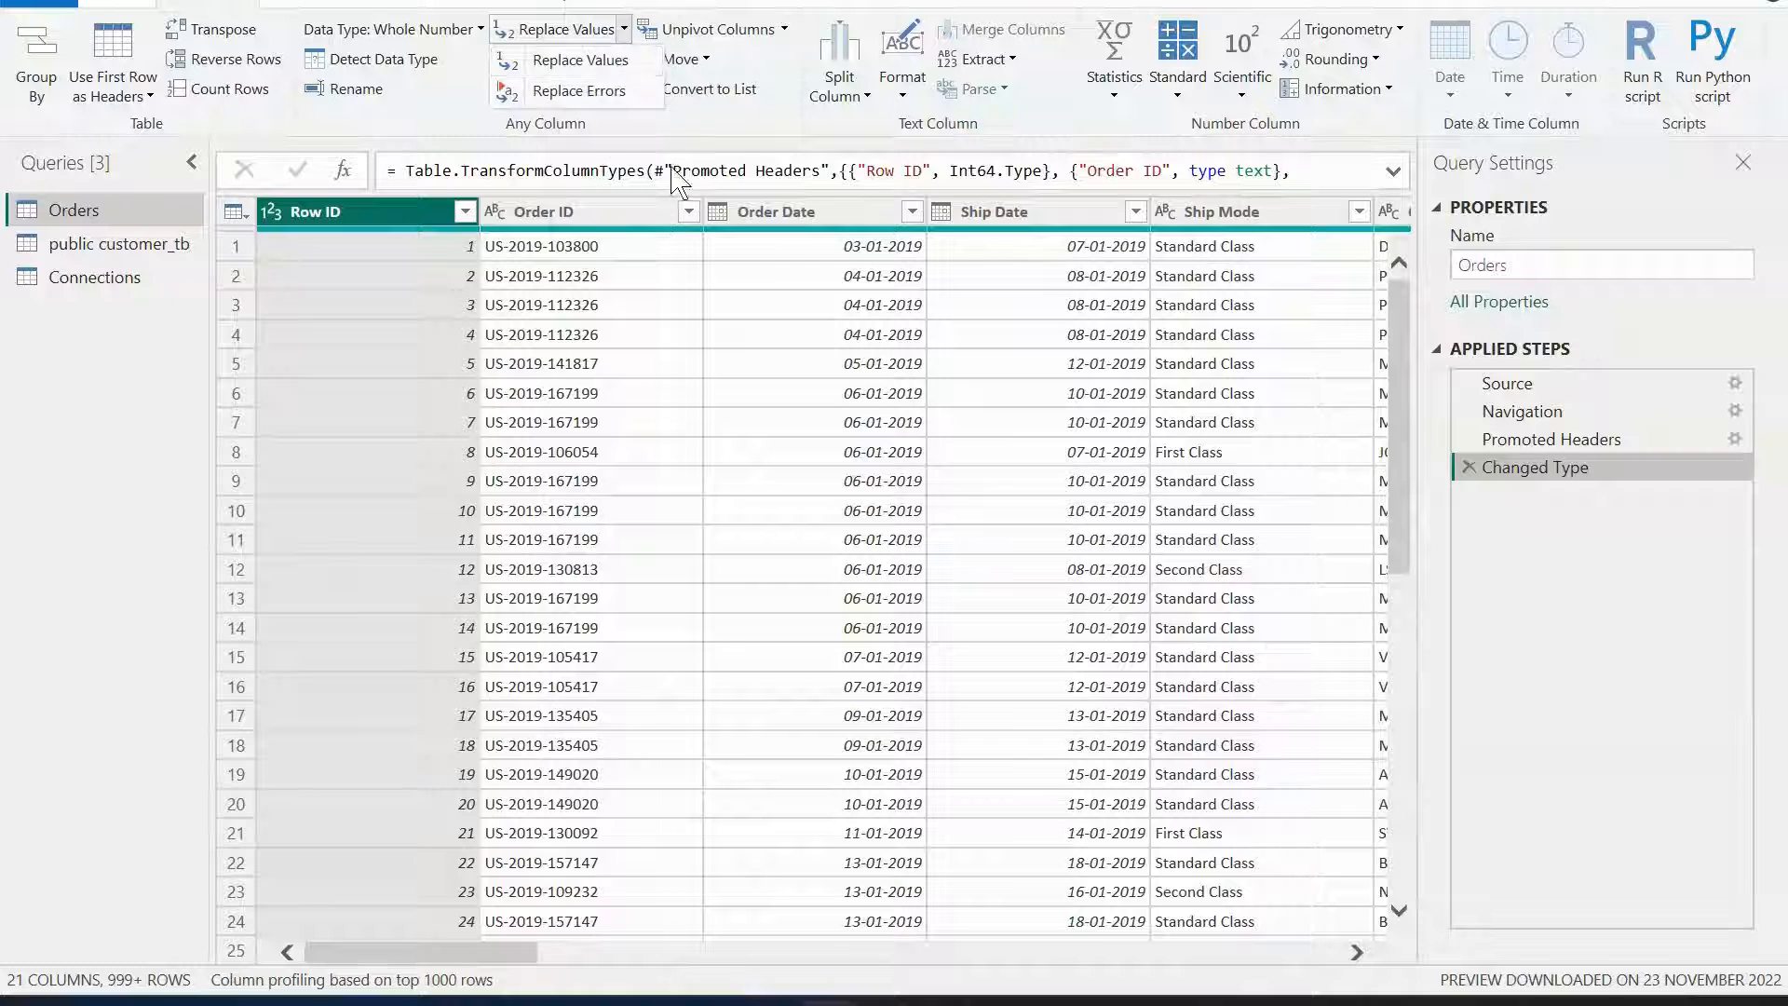
pyautogui.click(673, 134)
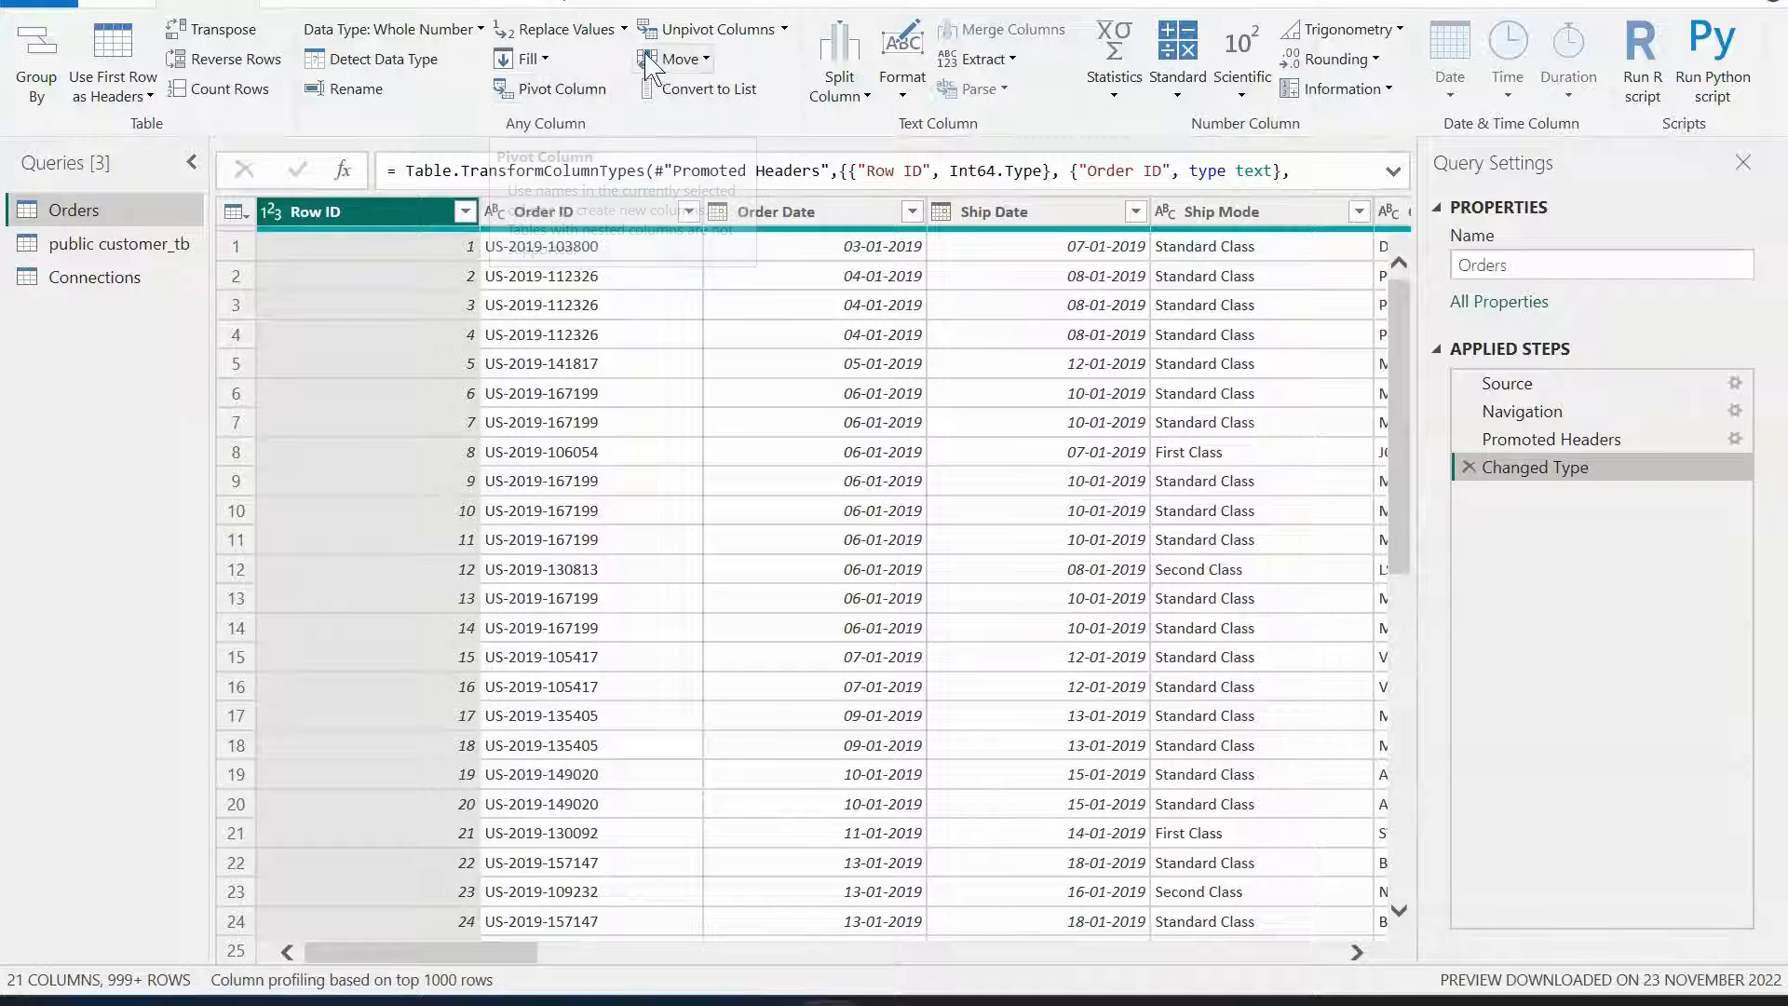
pyautogui.click(546, 59)
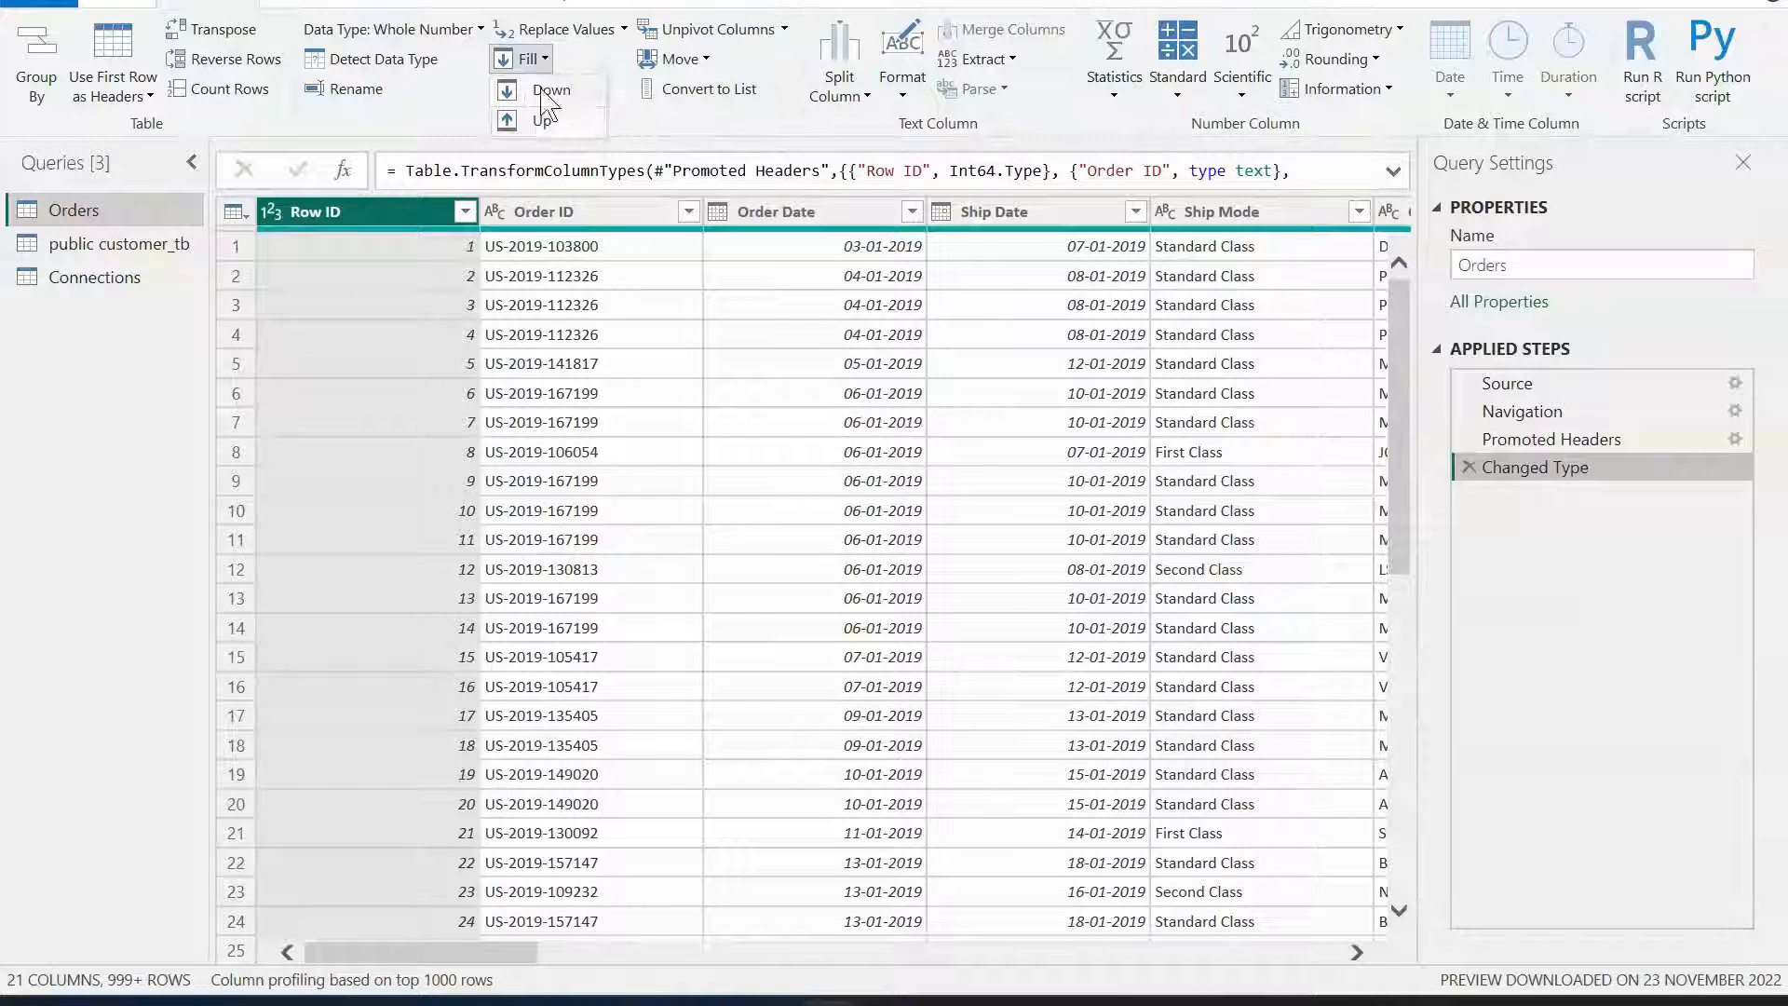
pyautogui.click(629, 58)
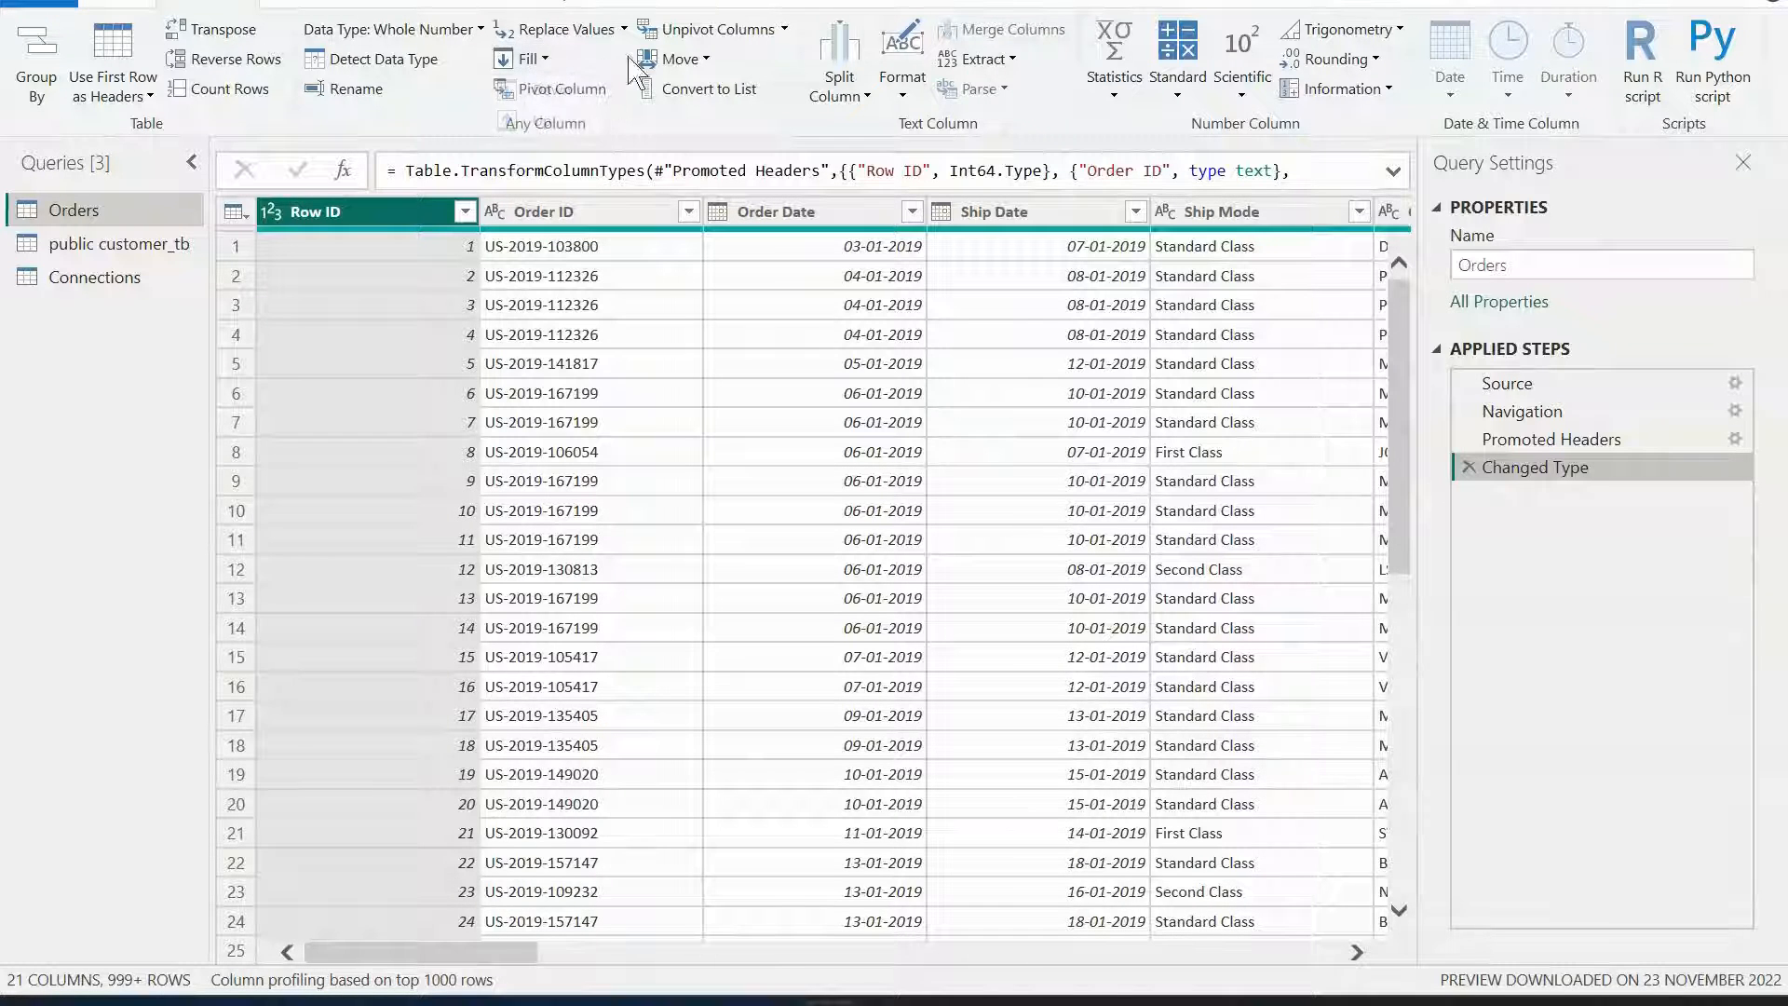
pyautogui.click(697, 59)
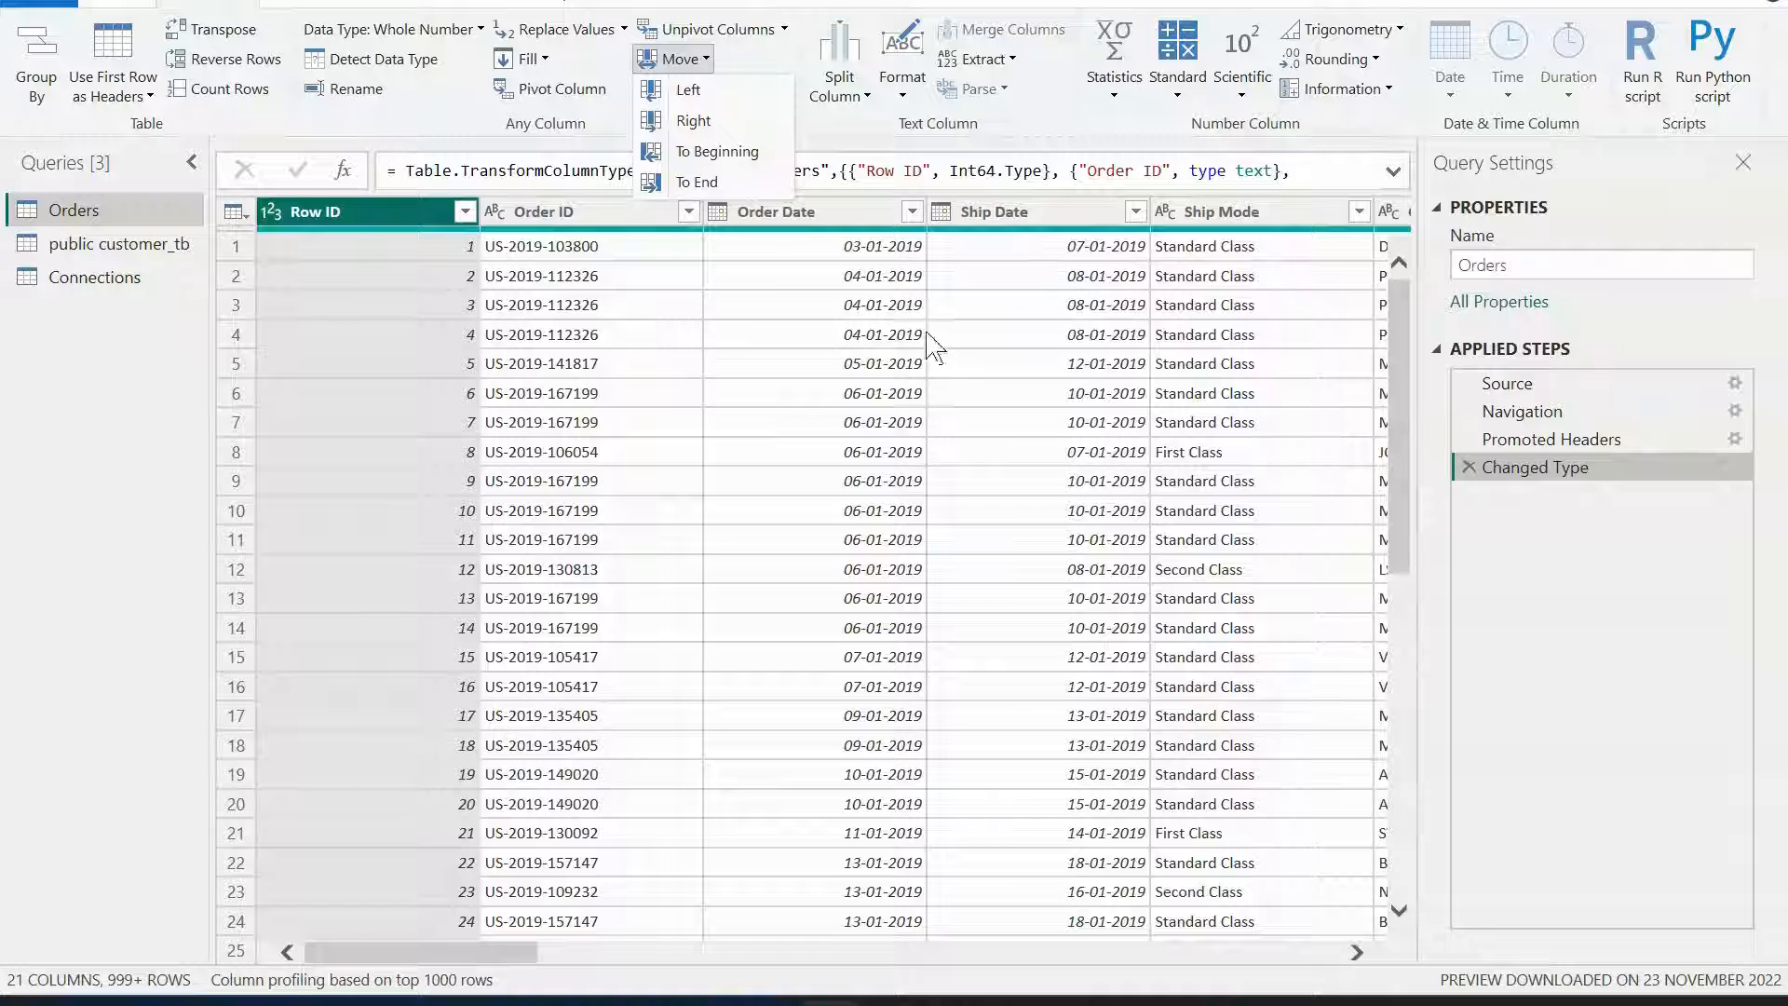
pyautogui.click(614, 138)
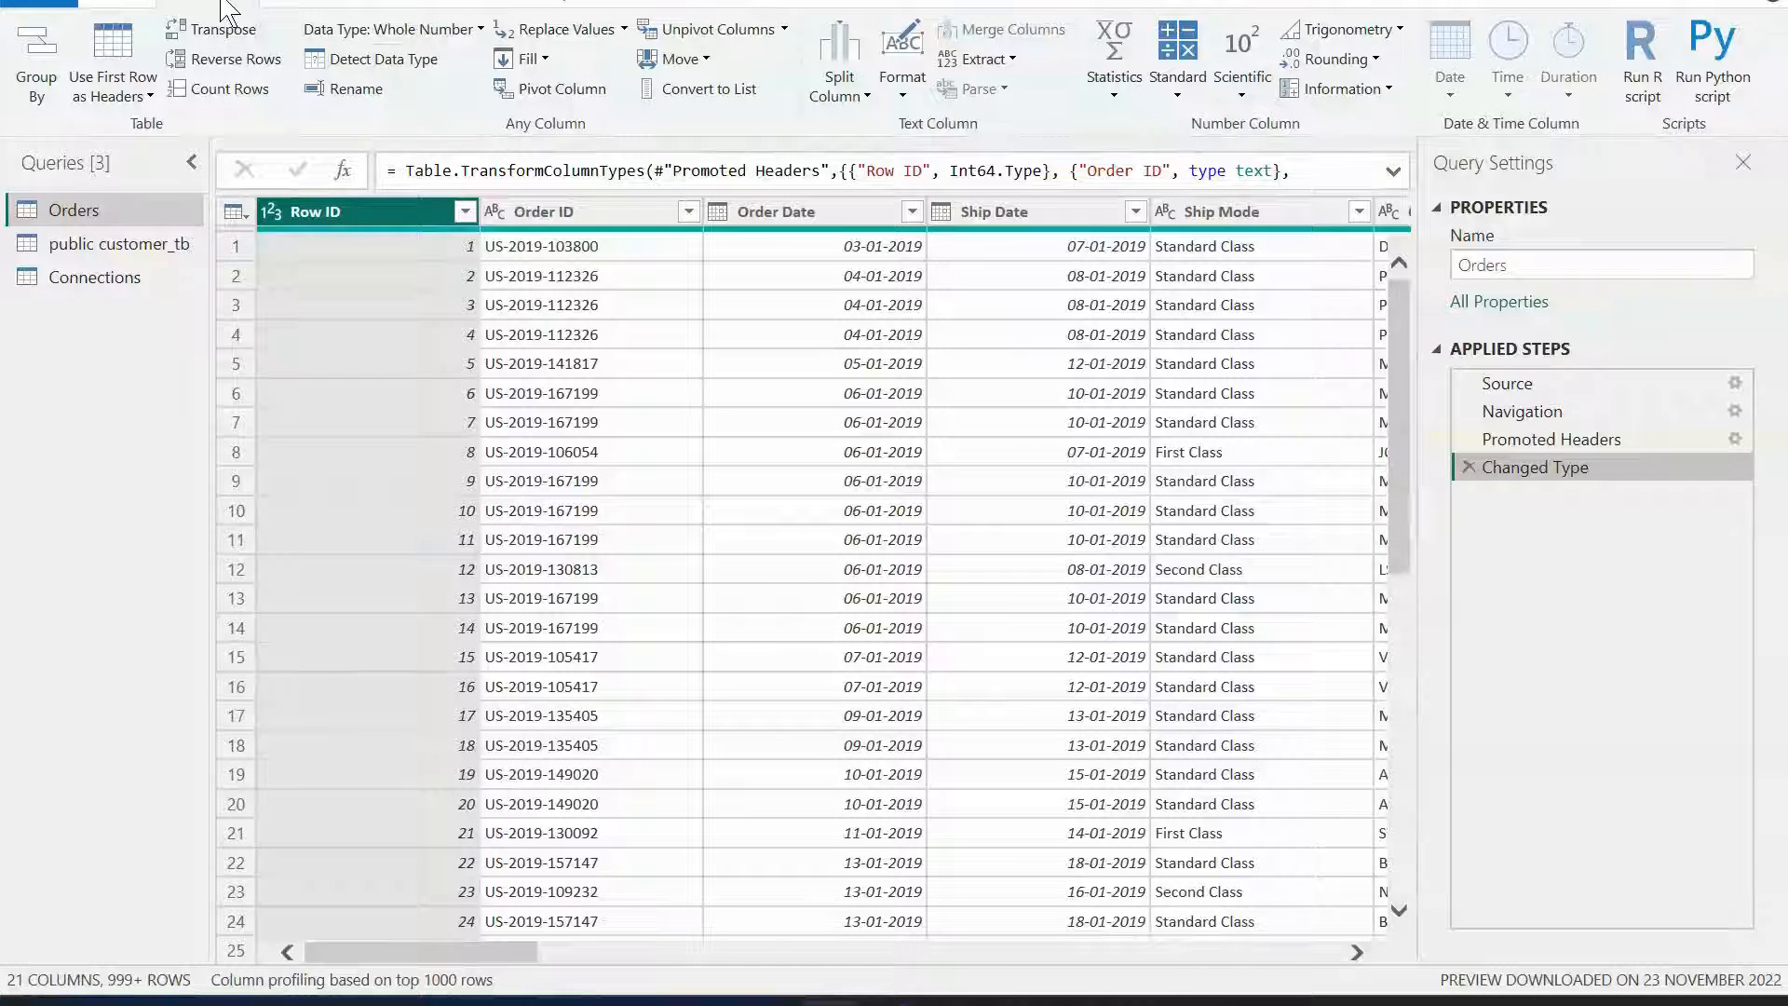
# Show the Column quality details in the data preview, then turn them off again.
pyautogui.click(280, 5)
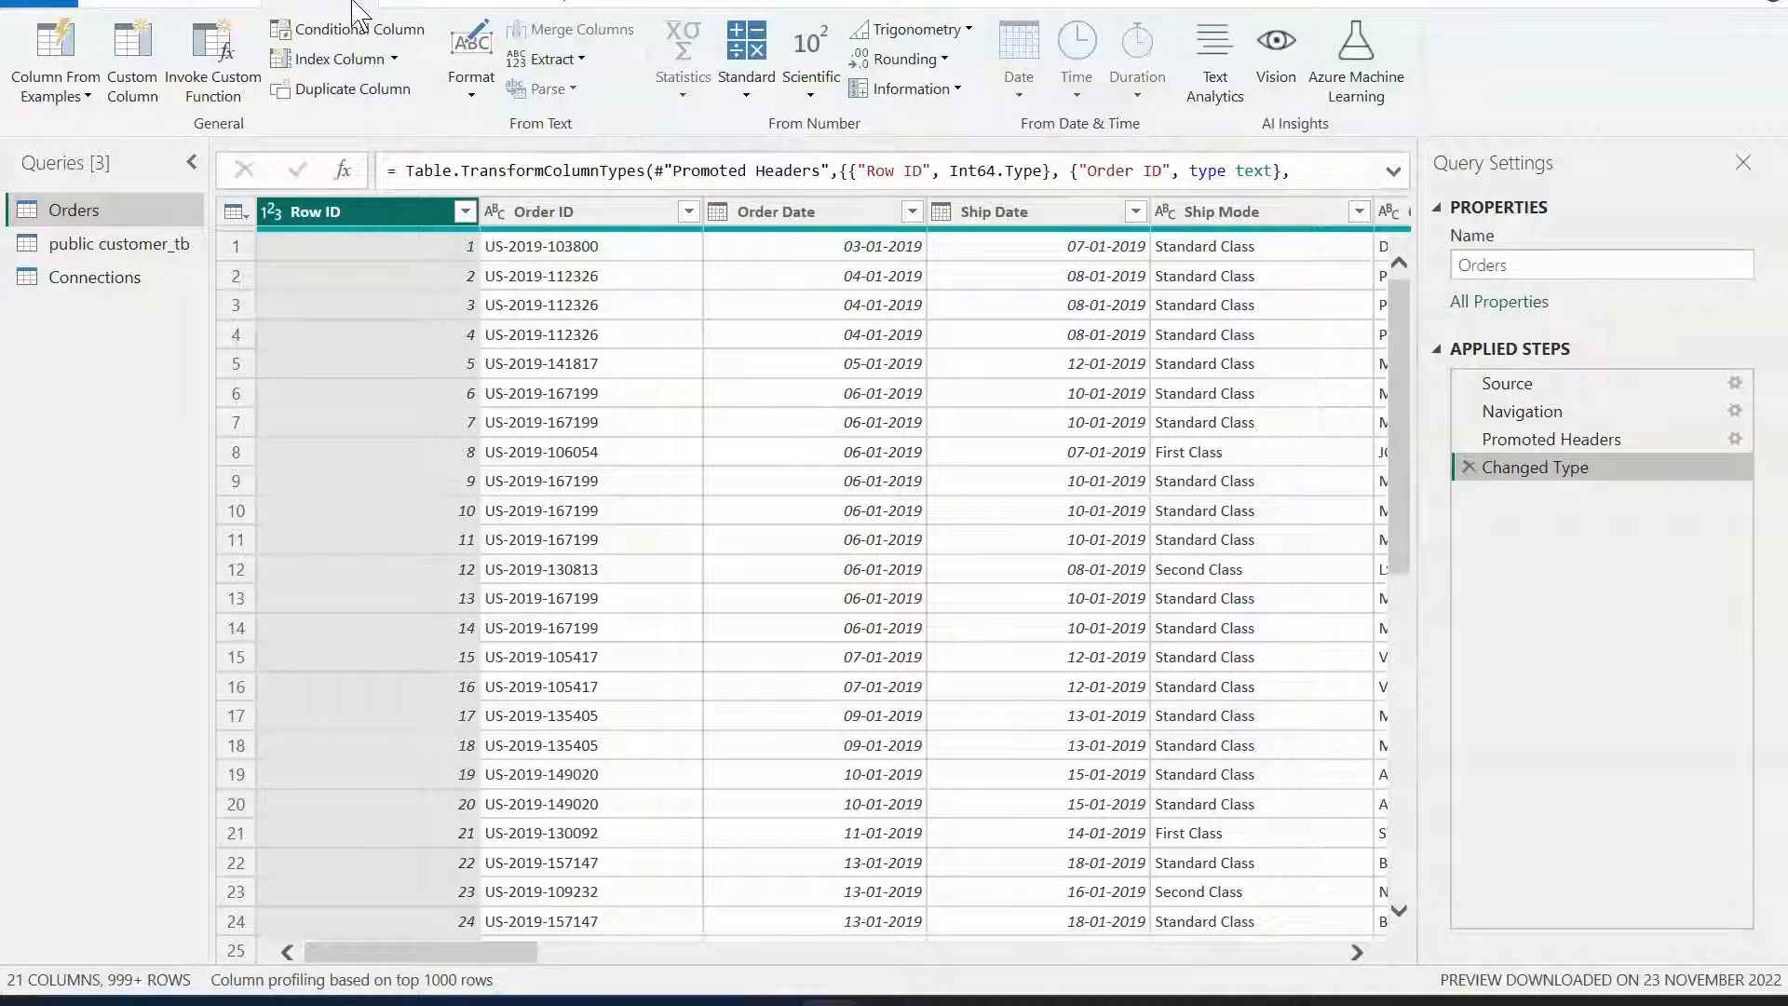
pyautogui.click(400, 5)
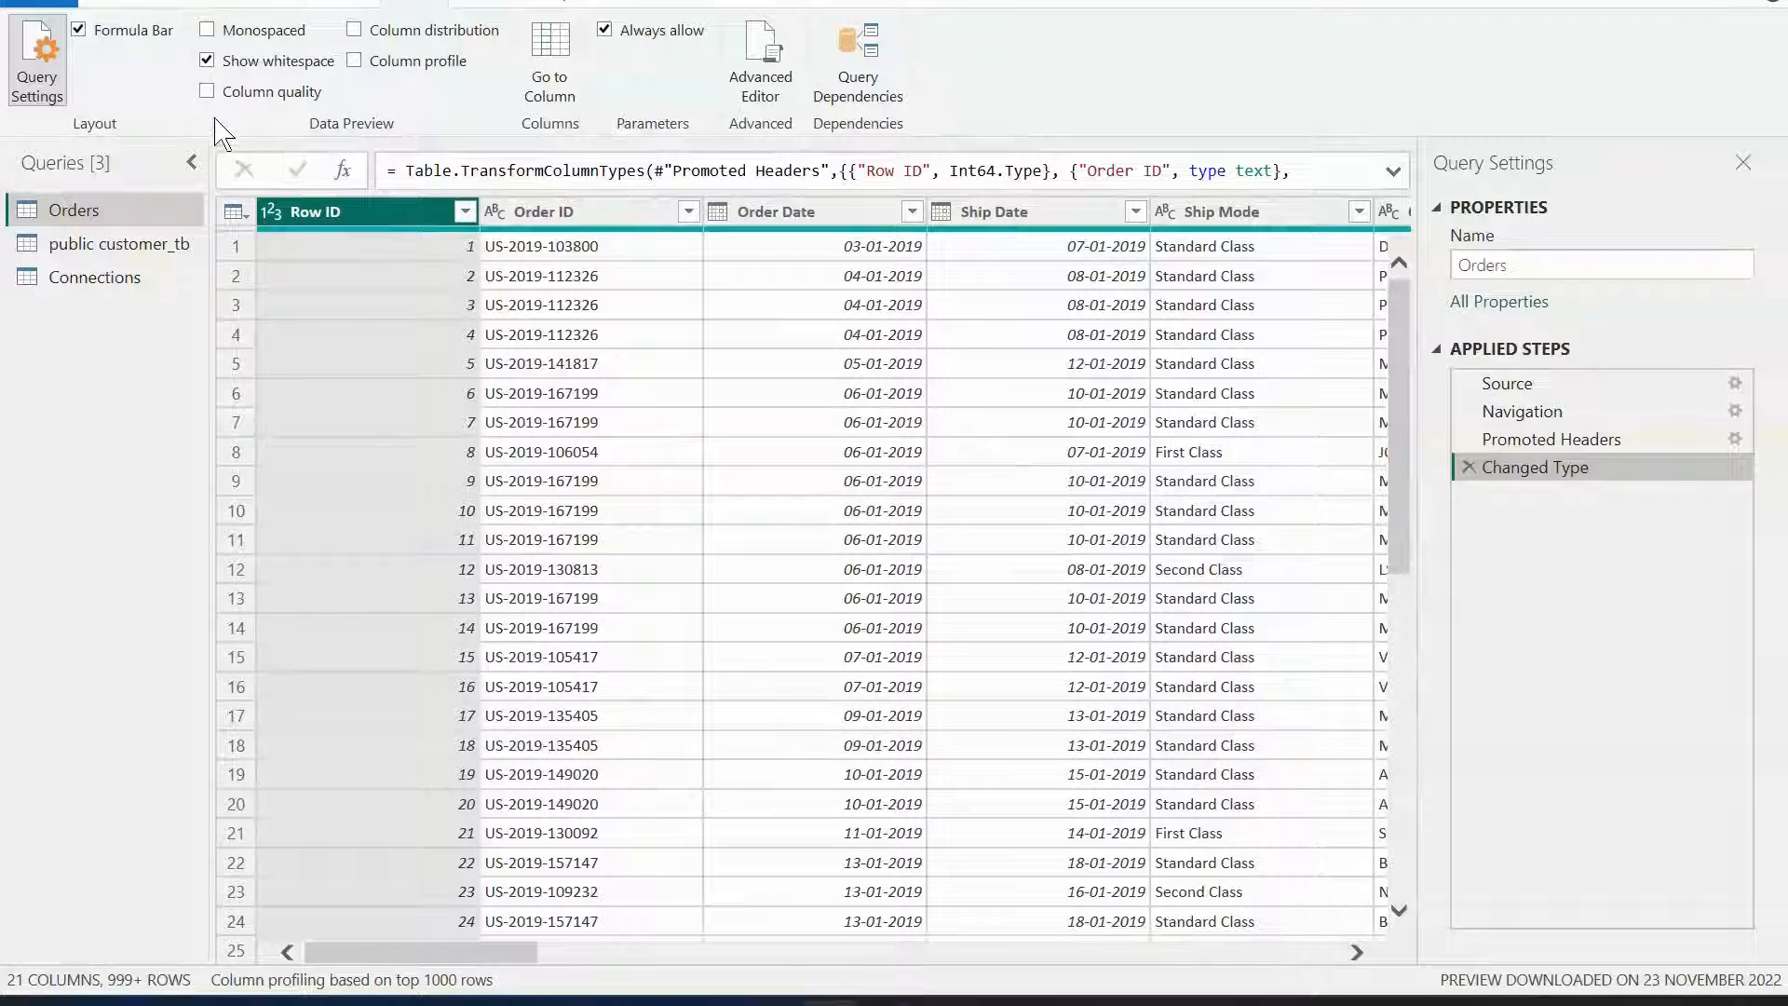
pyautogui.click(208, 93)
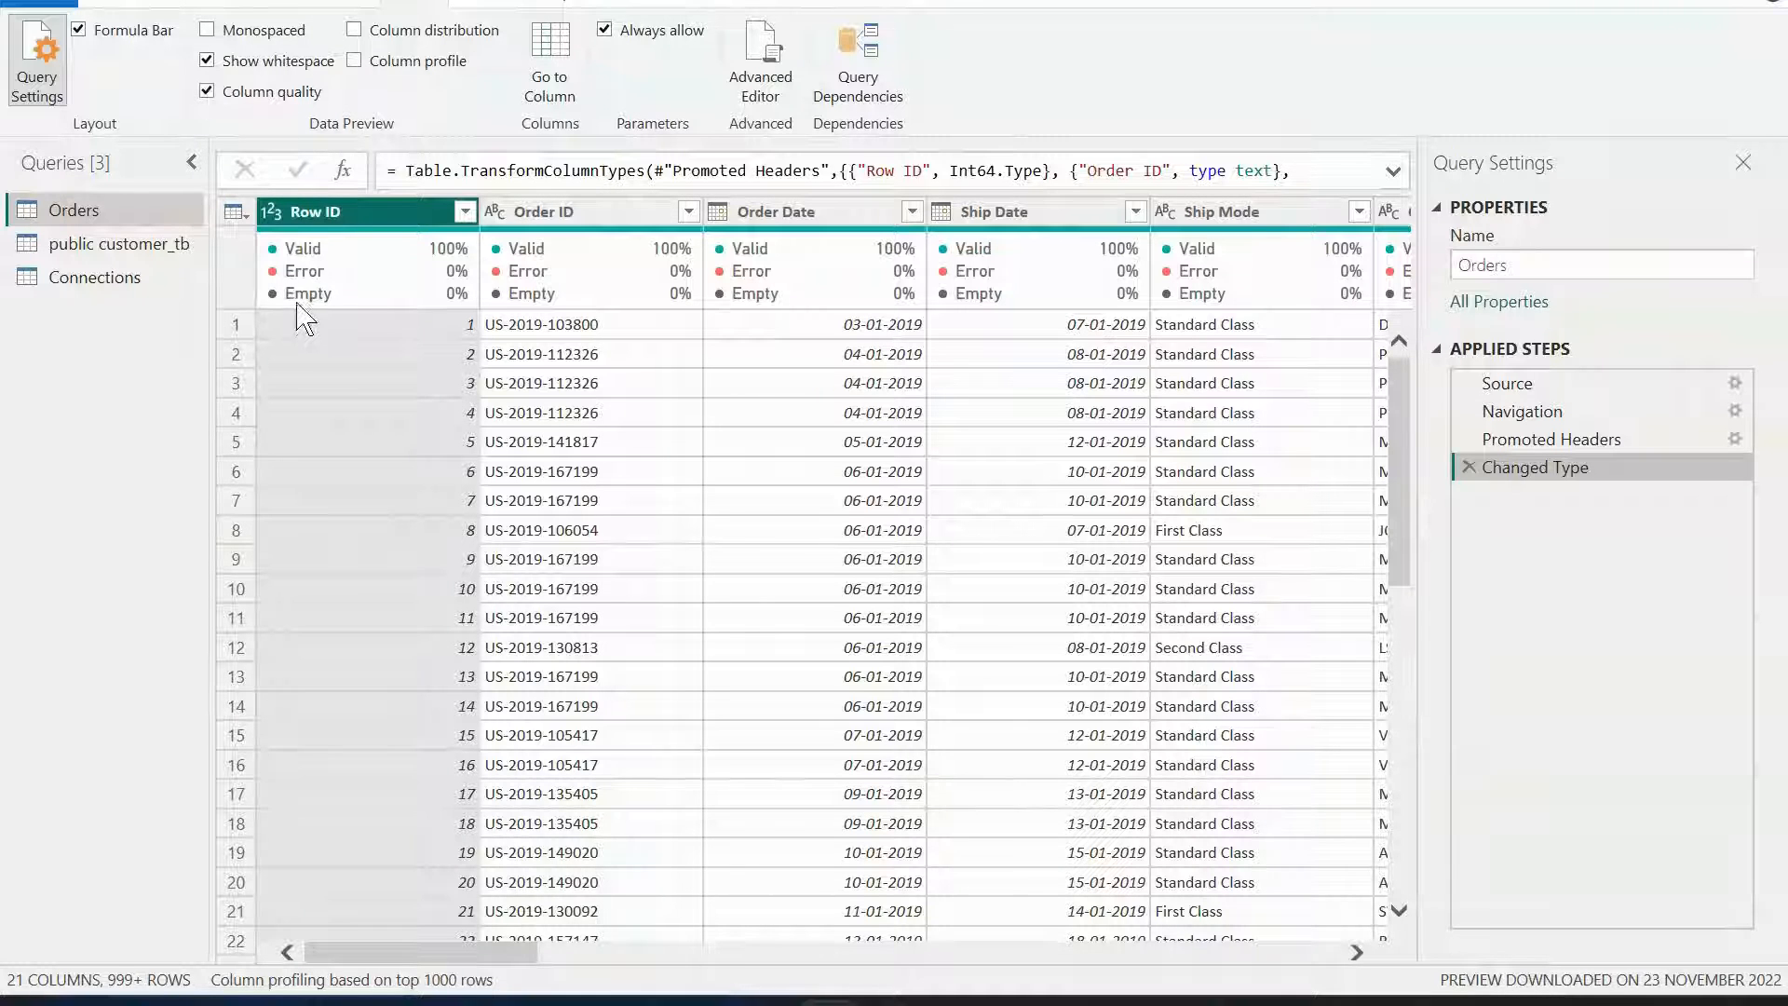
pyautogui.moveTo(331, 284)
pyautogui.moveTo(771, 270)
pyautogui.moveTo(1224, 296)
pyautogui.click(207, 91)
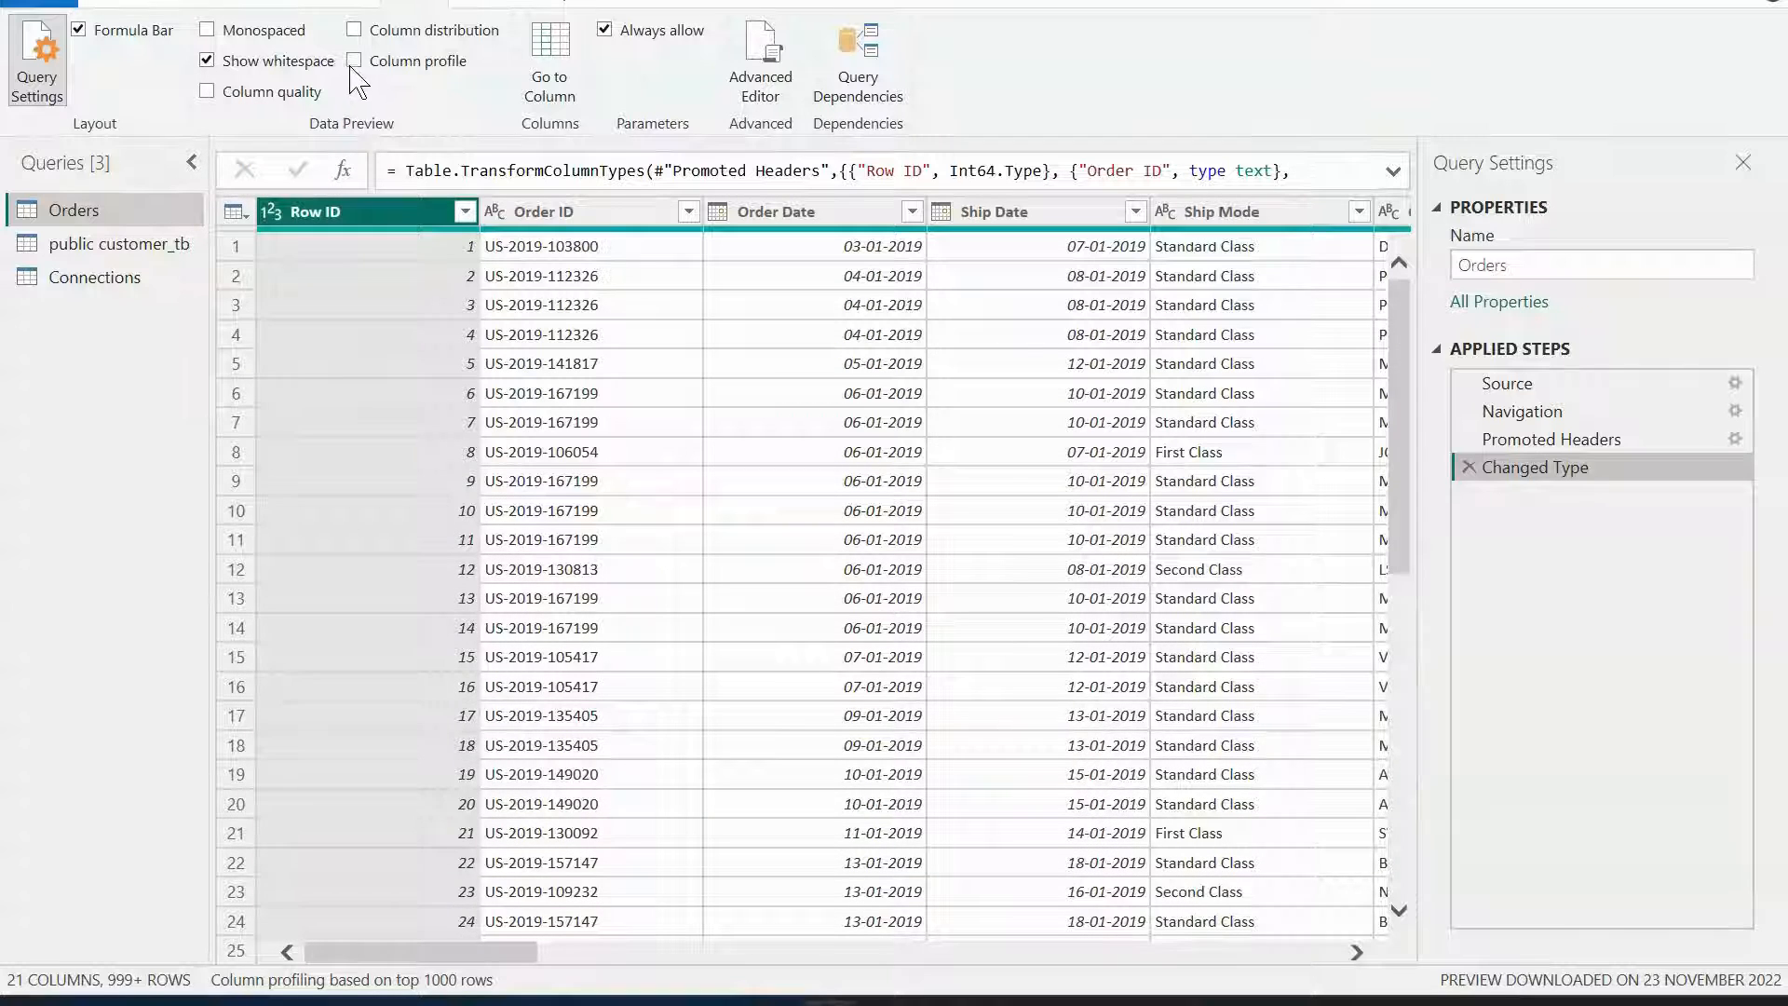
# Show the Column profile statistics and value distribution for Row ID, scroll through them, then turn the profile off again.
pyautogui.click(355, 59)
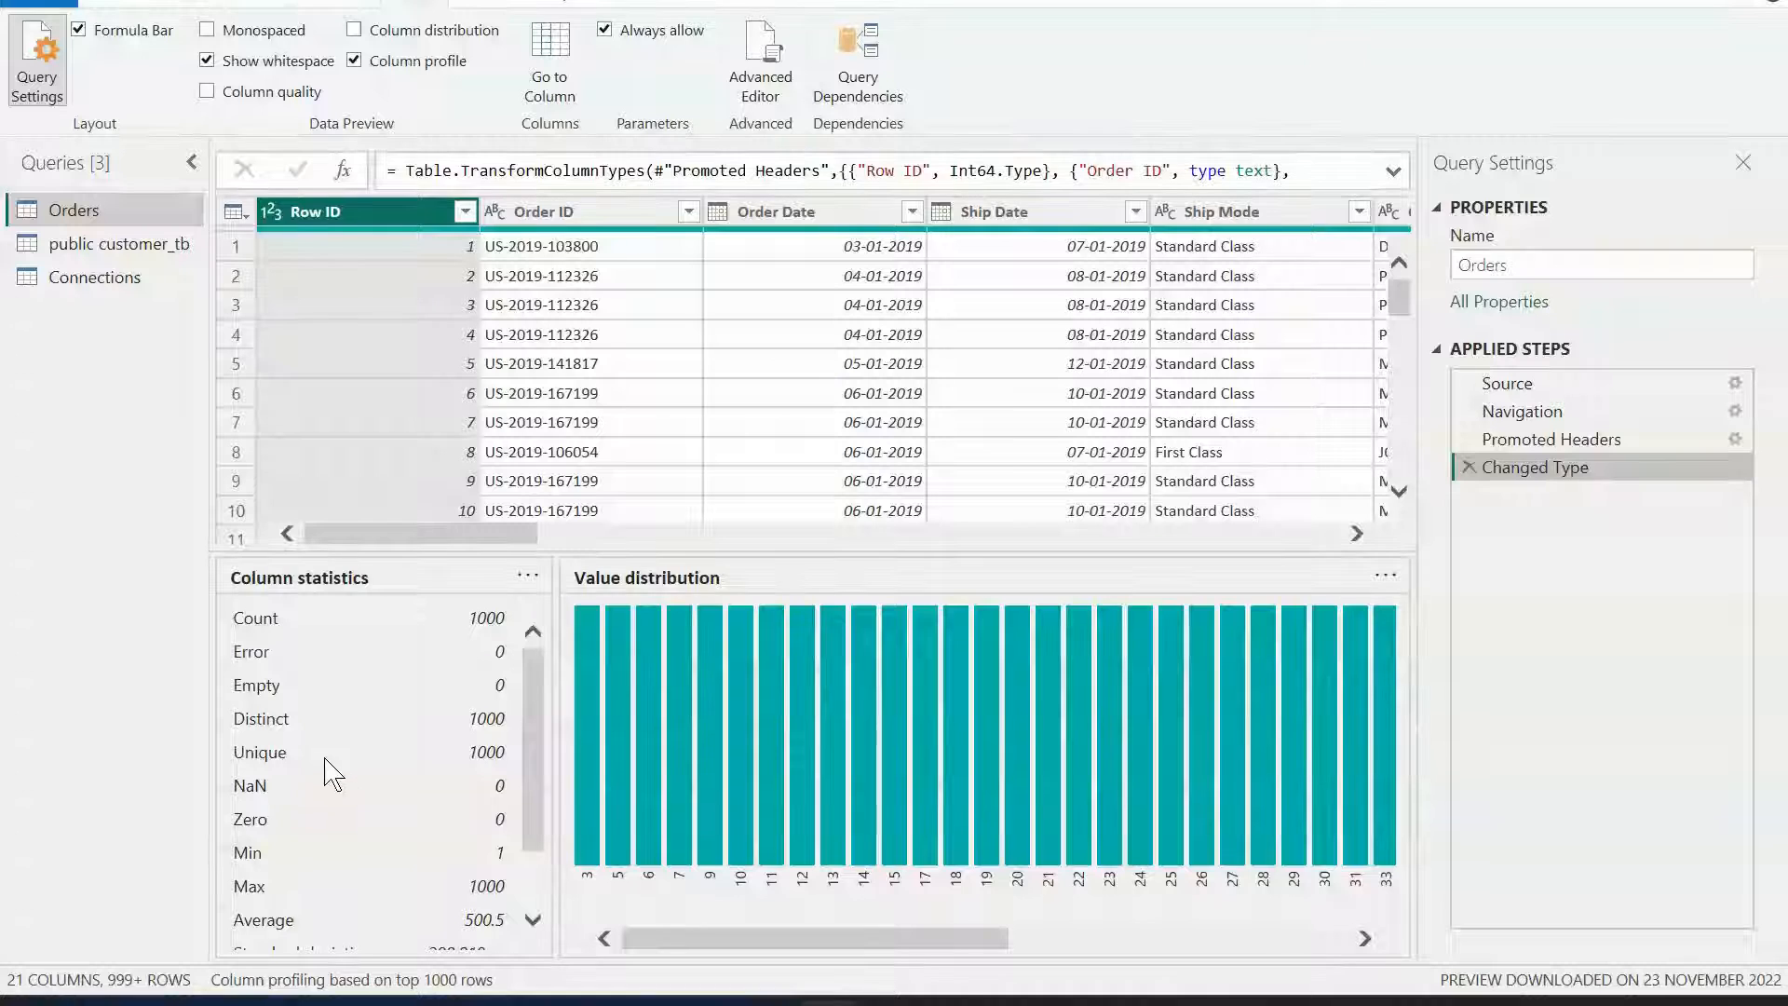
pyautogui.scroll(-1, 330, 774)
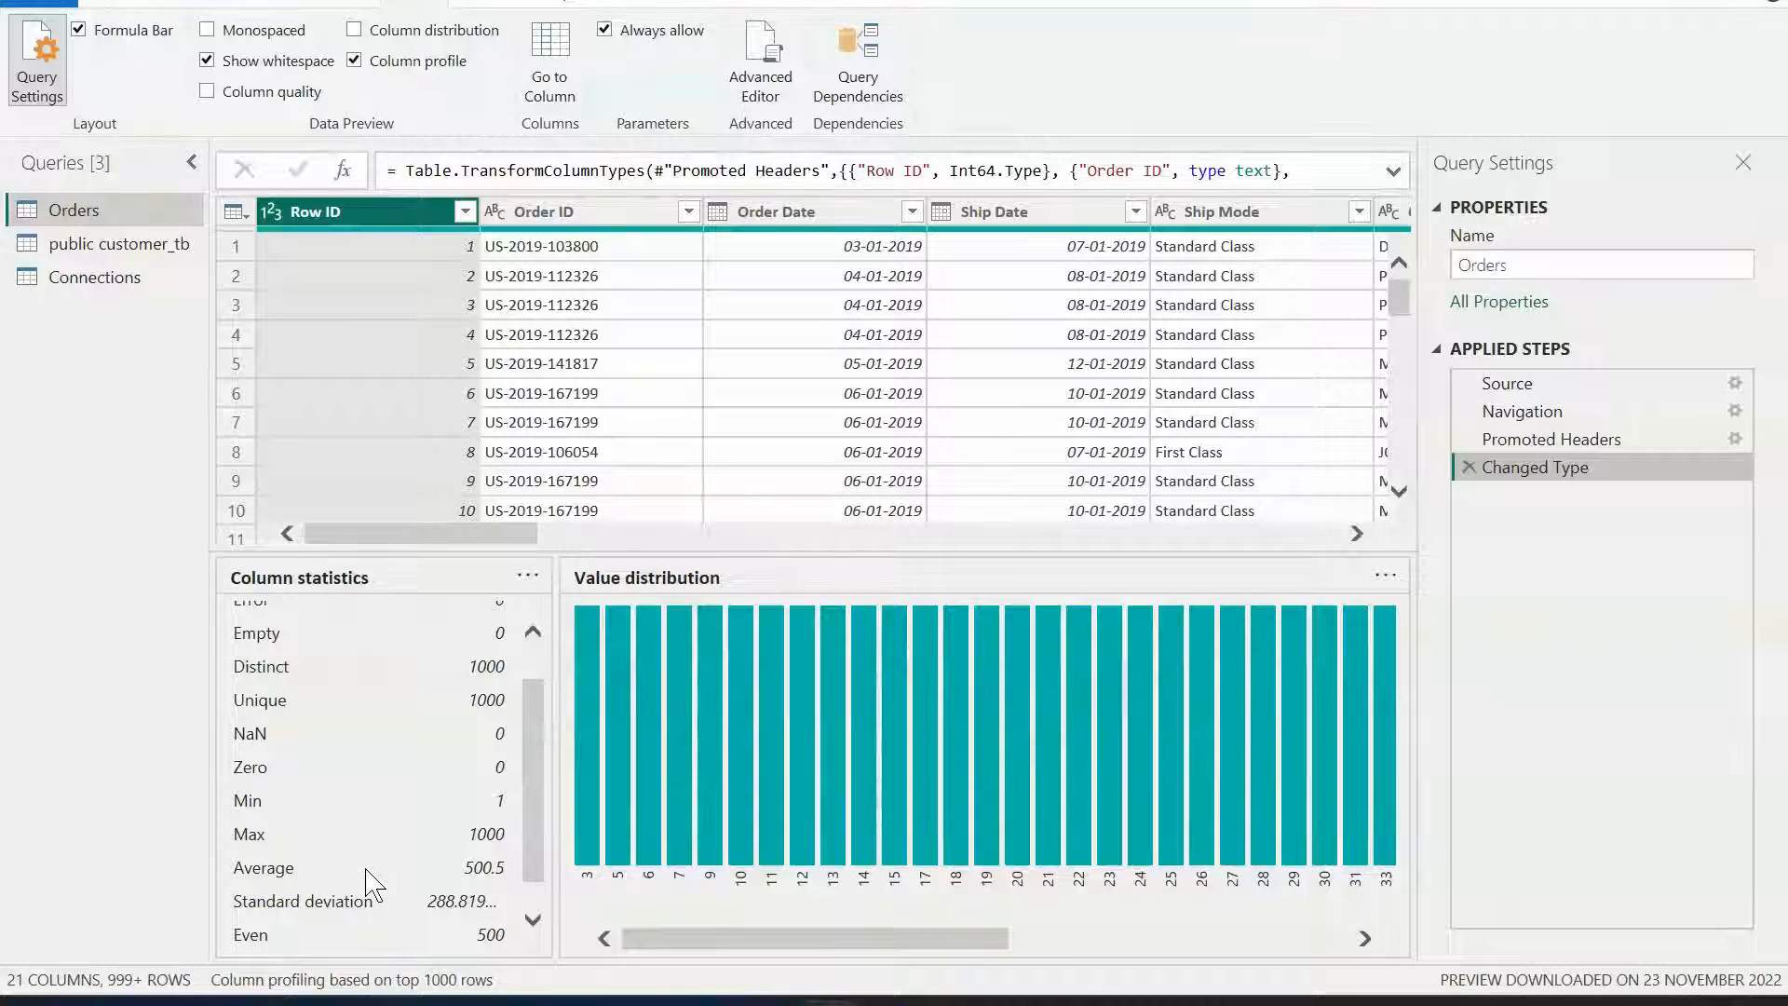
pyautogui.scroll(1, 390, 864)
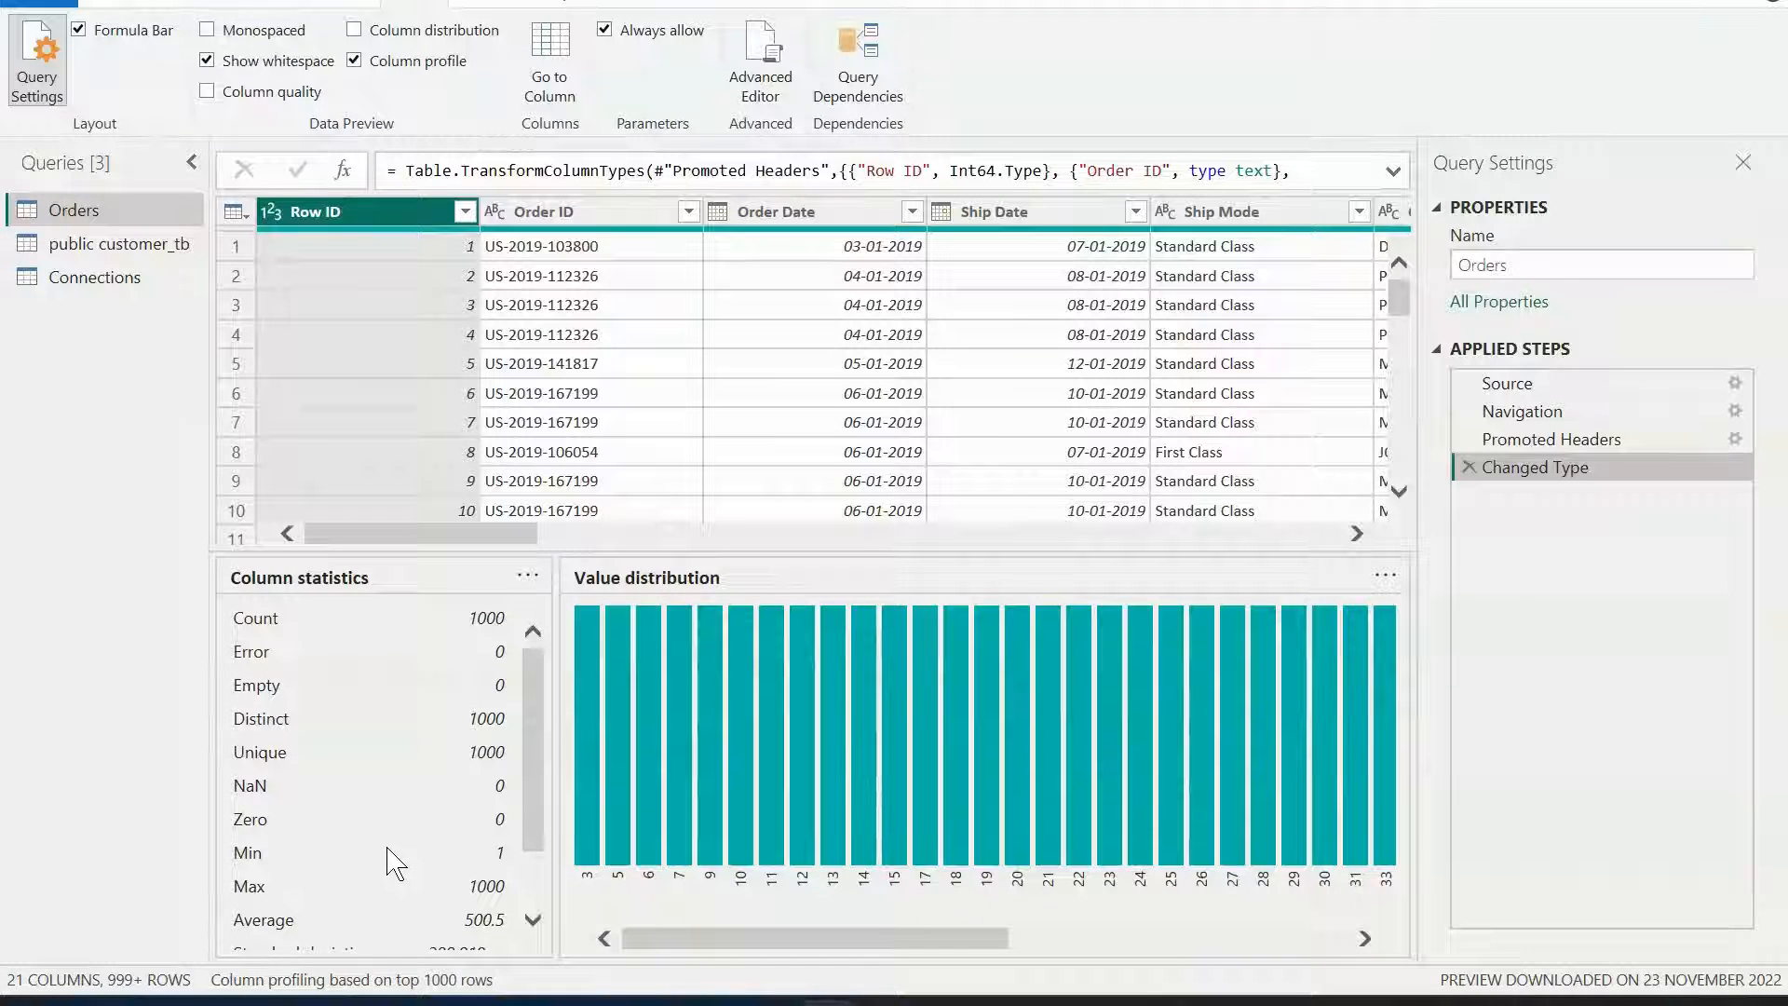
pyautogui.click(355, 62)
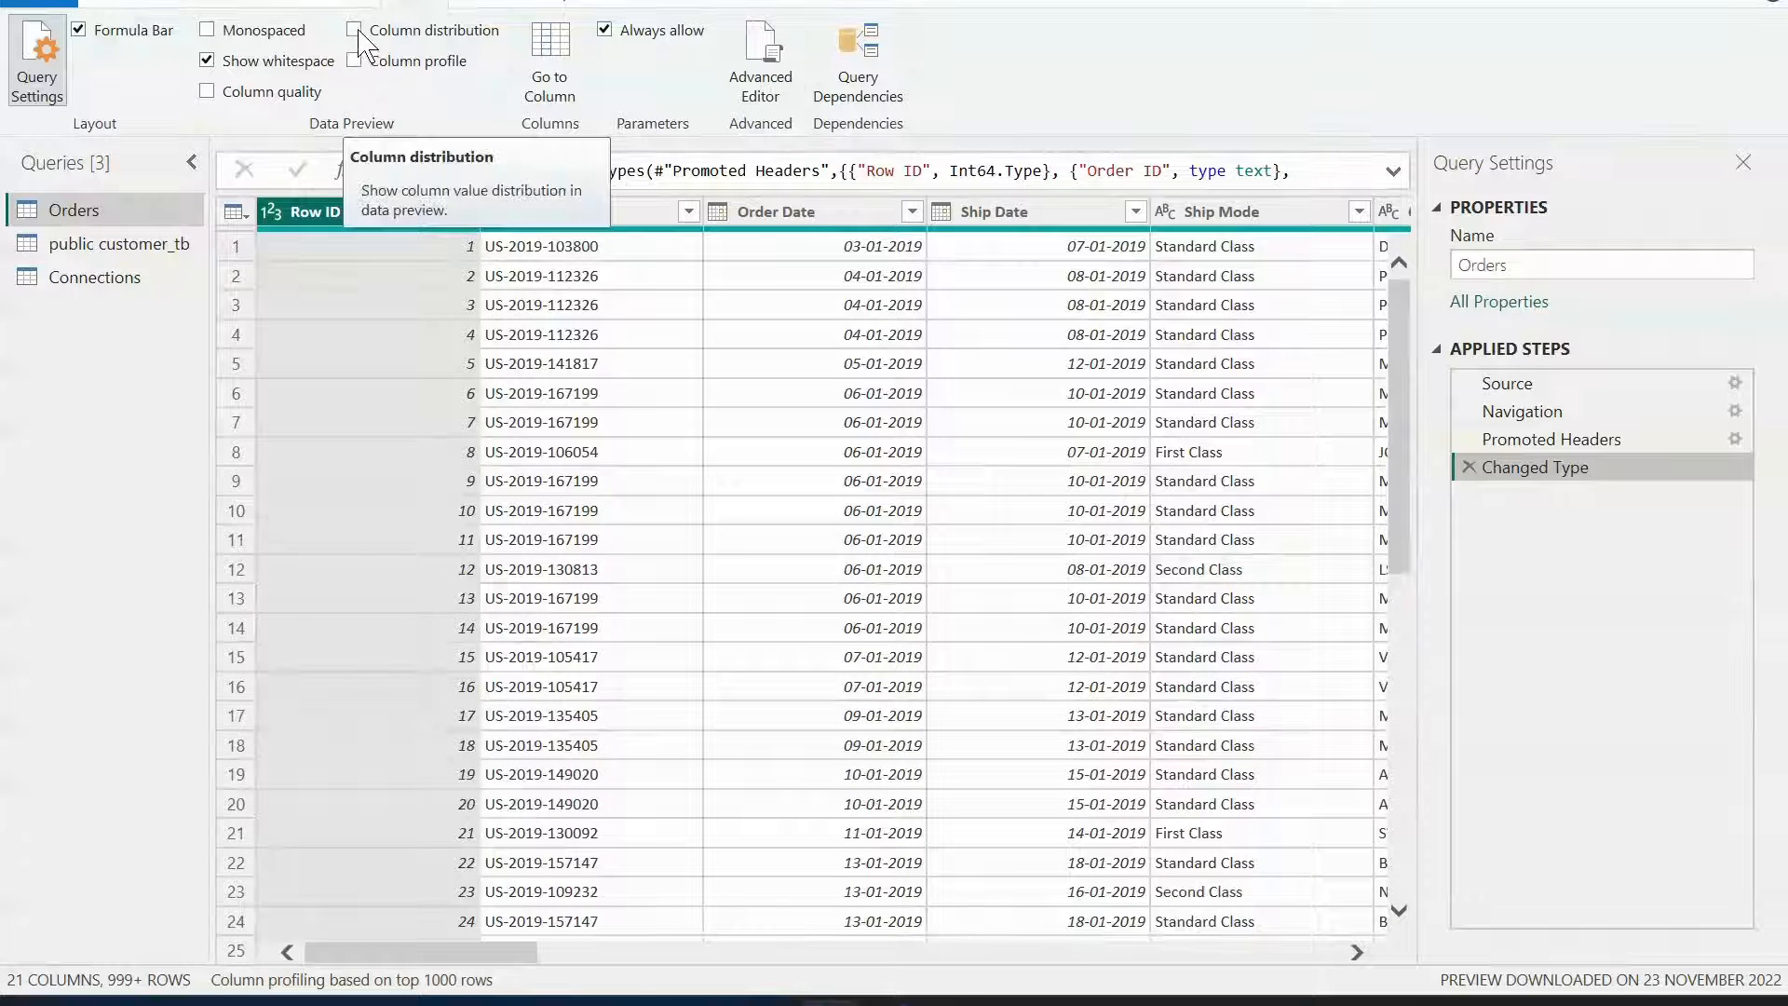
# Show the Column distribution bars in the data preview, examine them across columns, then turn them off again.
pyautogui.click(355, 30)
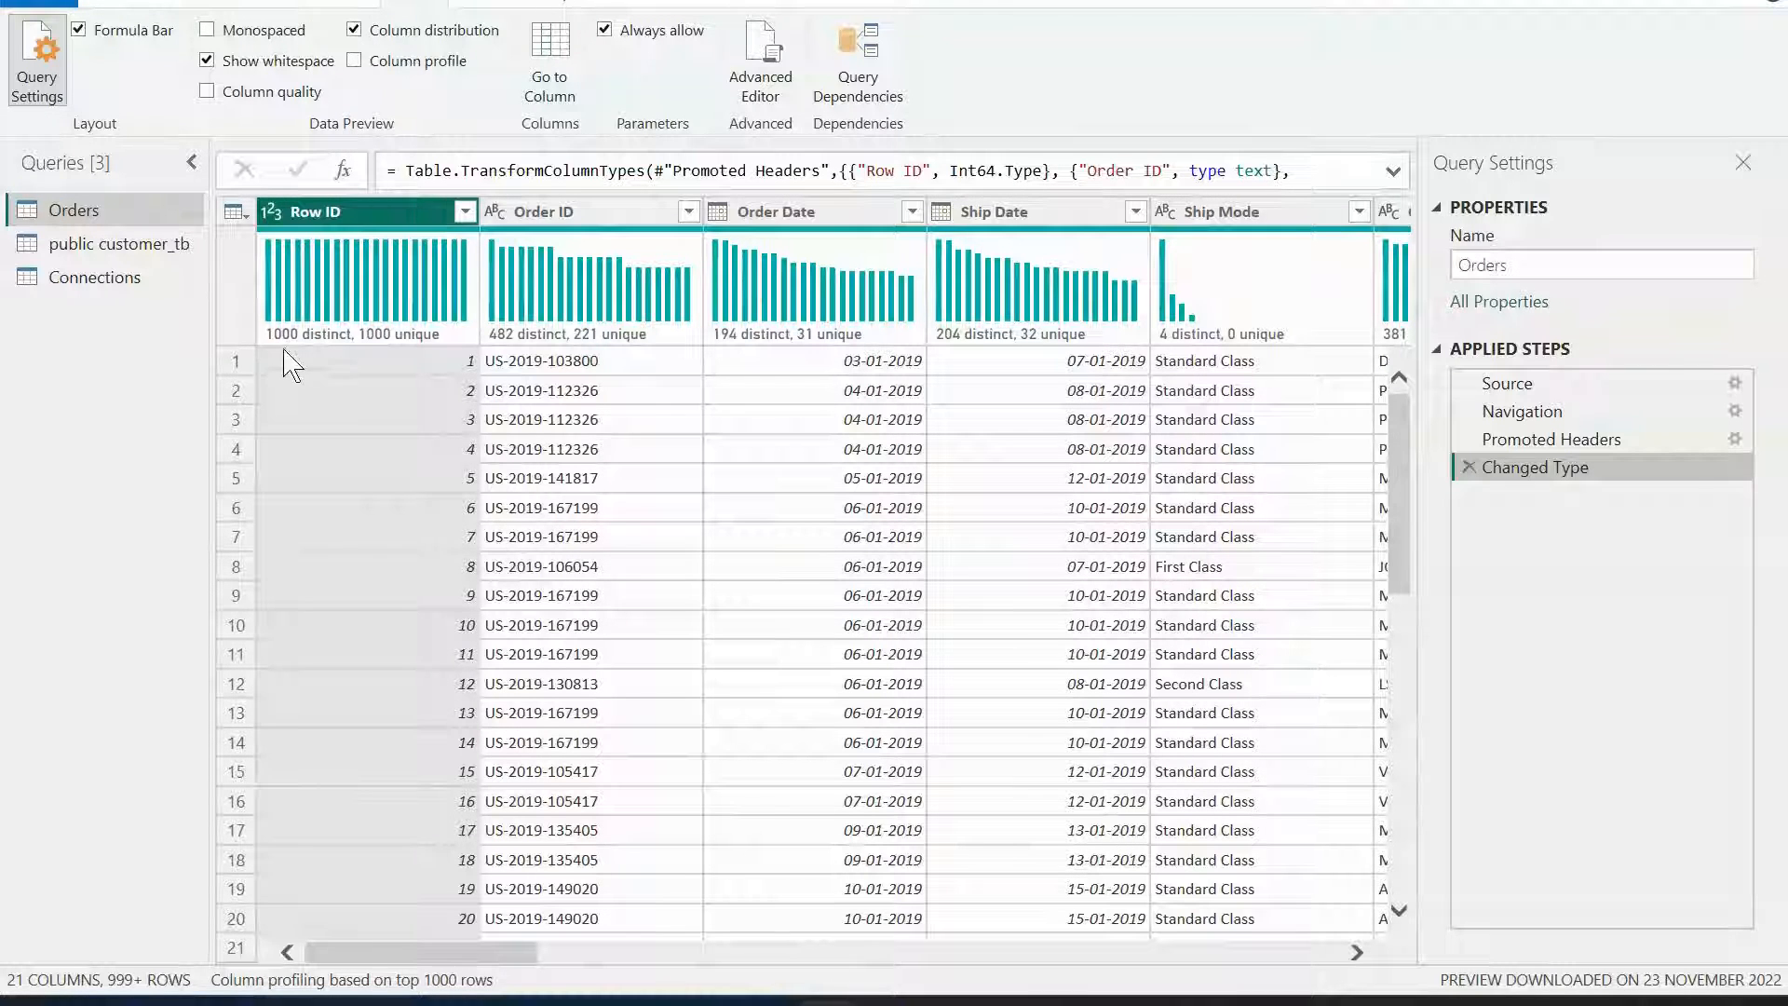
pyautogui.moveTo(421, 321)
pyautogui.moveTo(617, 312)
pyautogui.moveTo(353, 343)
pyautogui.moveTo(298, 342)
pyautogui.moveTo(519, 354)
pyautogui.moveTo(894, 349)
pyautogui.click(355, 31)
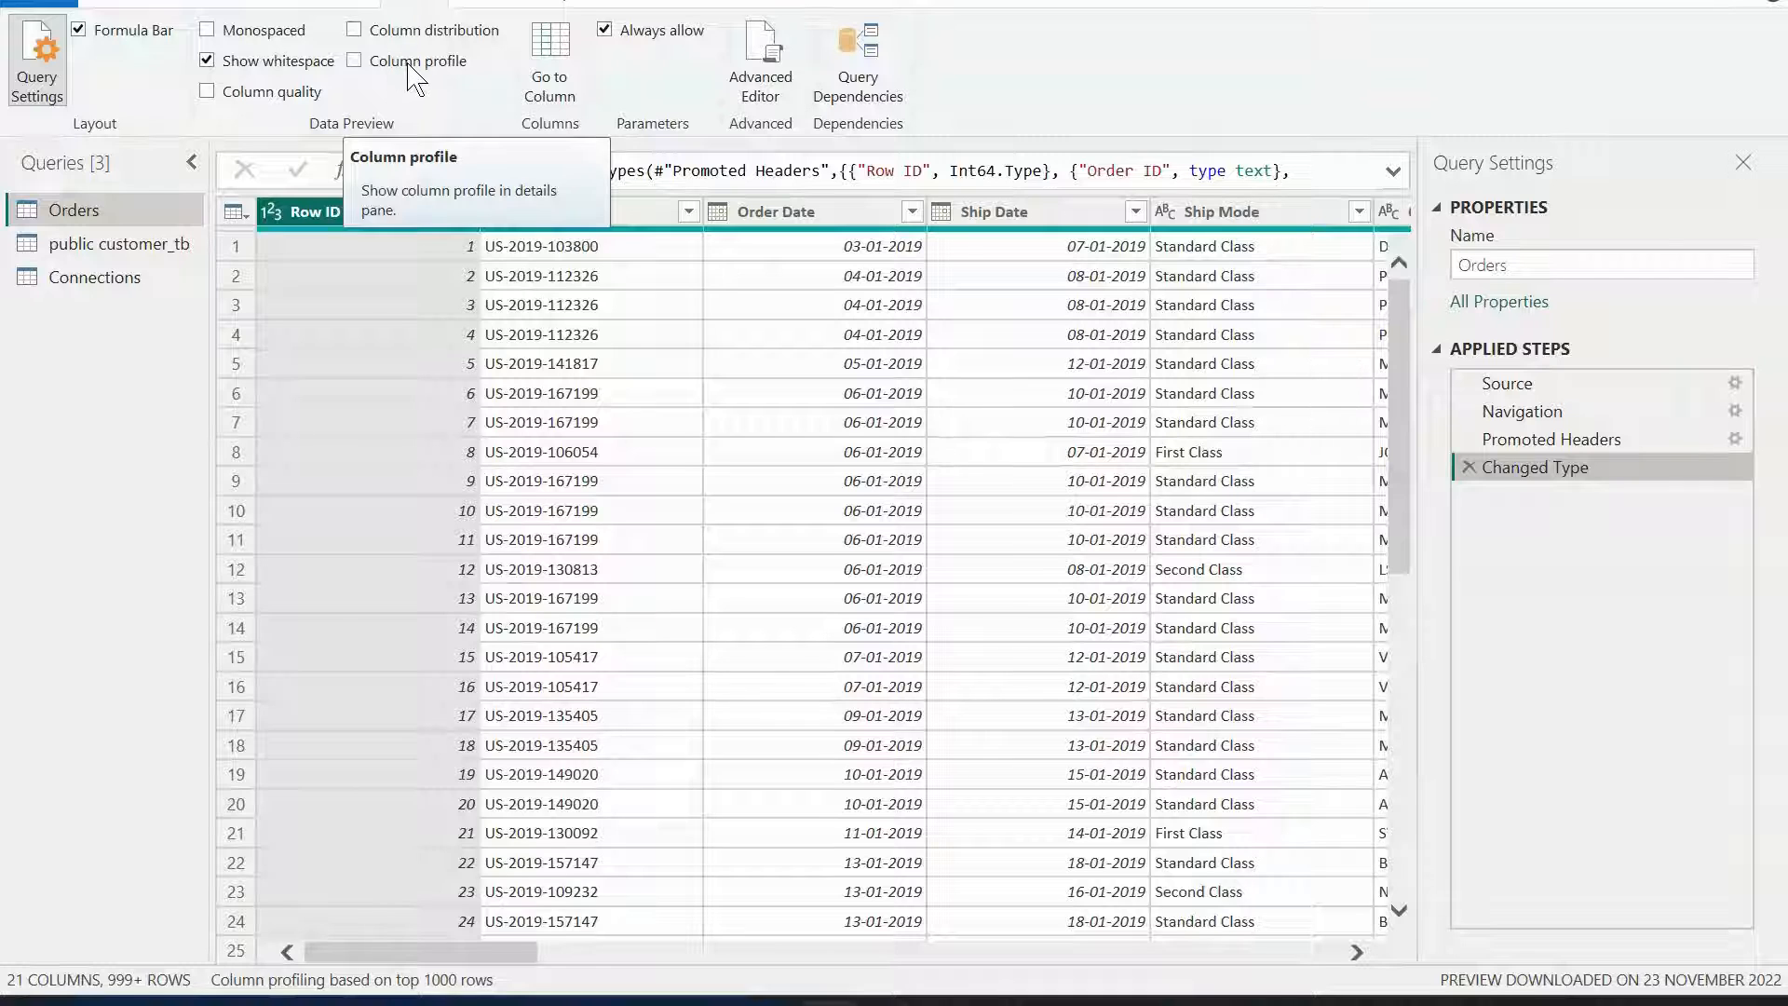
pyautogui.click(494, 3)
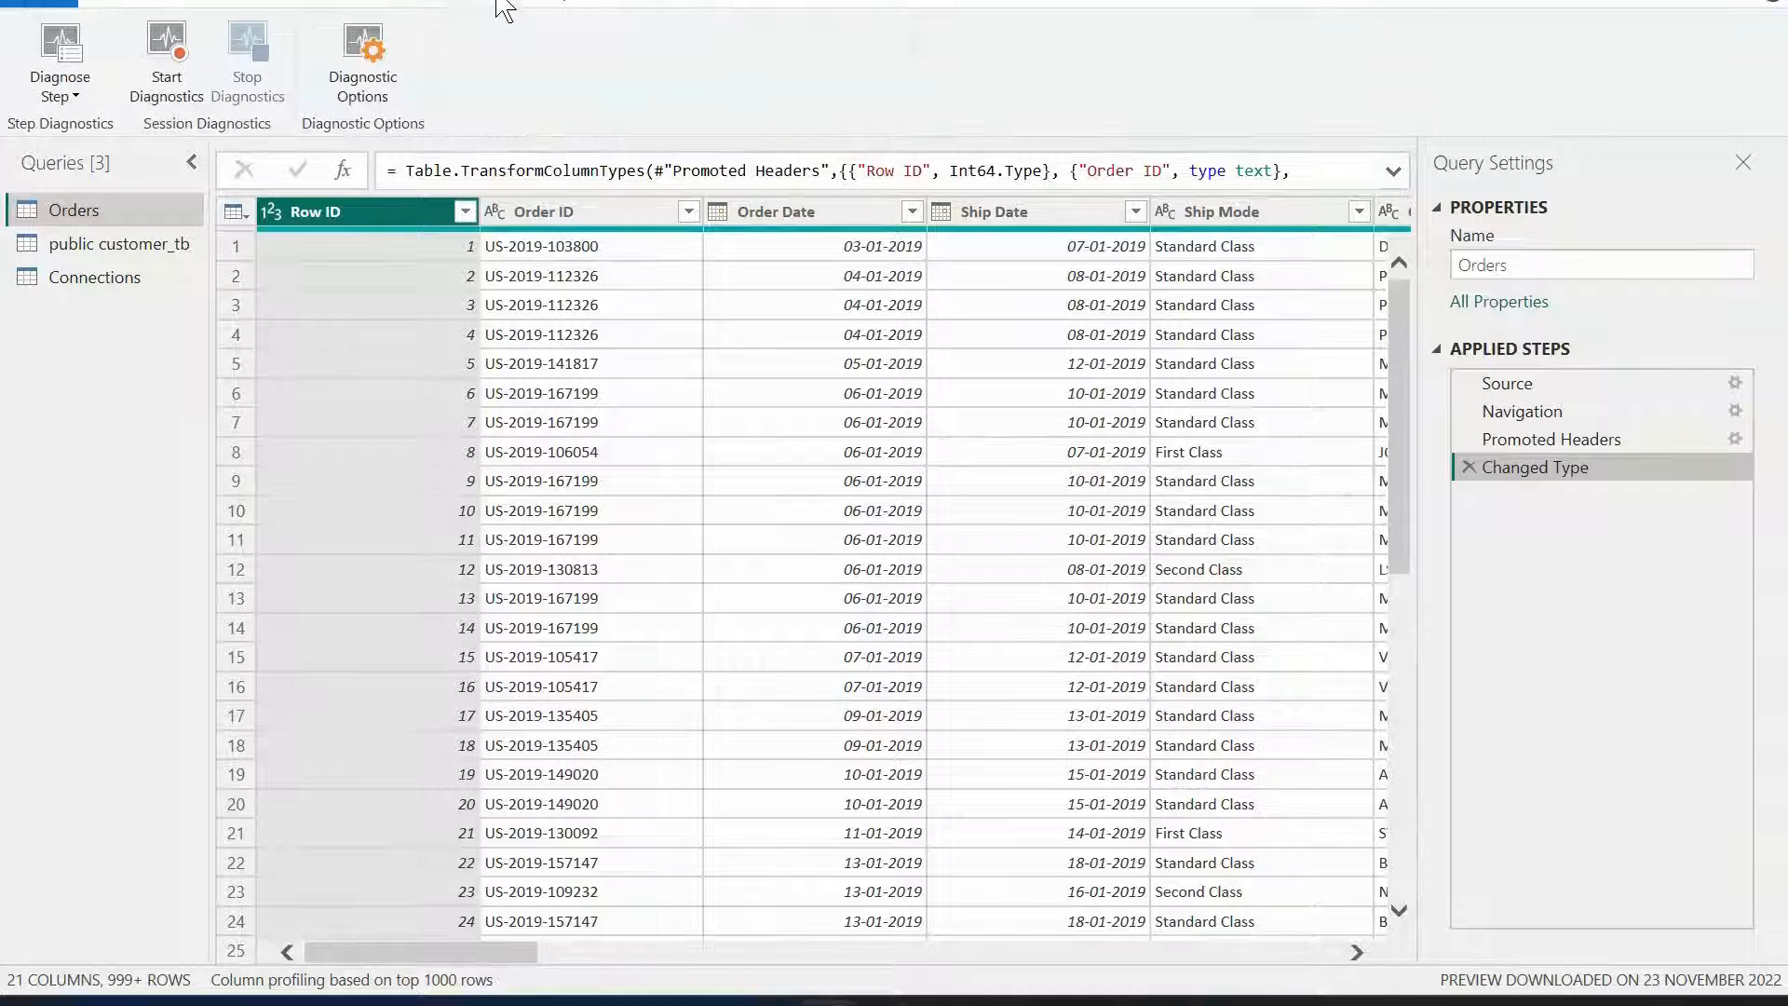
pyautogui.click(145, 5)
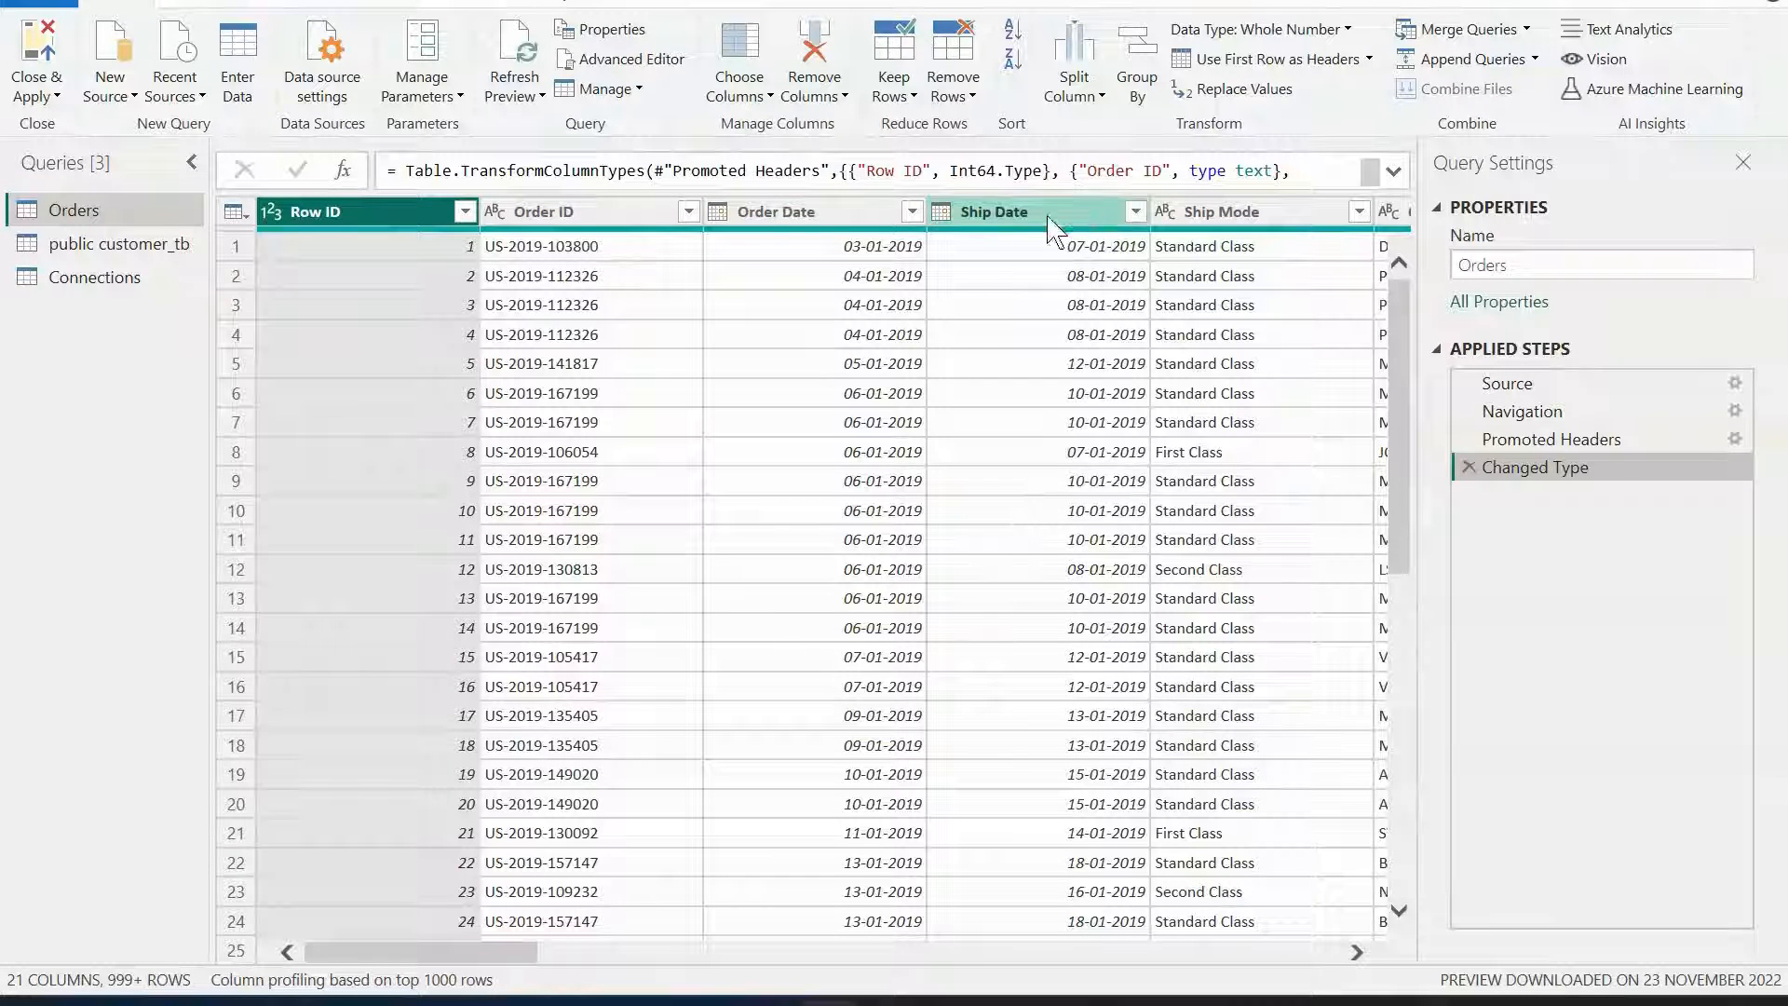
pyautogui.moveTo(531, 955); pyautogui.dragTo(377, 954)
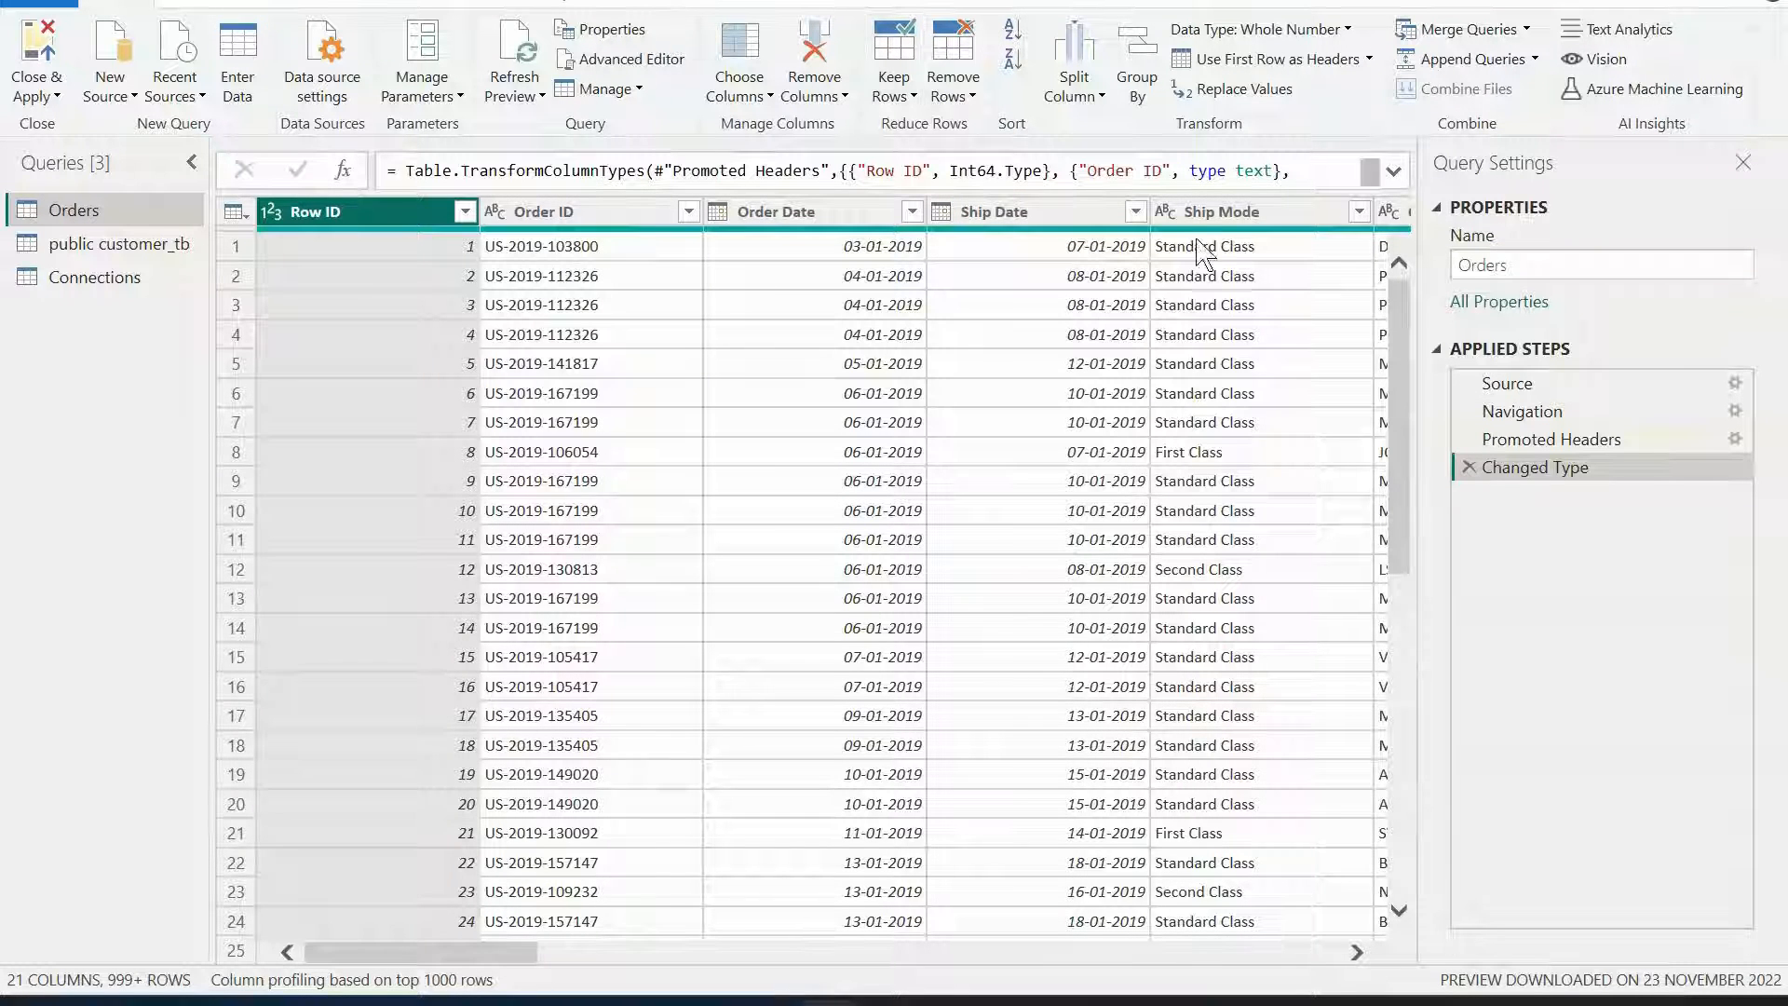
# Choose columns to keep only Row ID, Order ID, Order Date, Customer ID, Customer Name, Segment, Country/Region, City, Region, Category, Sub-Category, Sales and Profit.
pyautogui.click(742, 97)
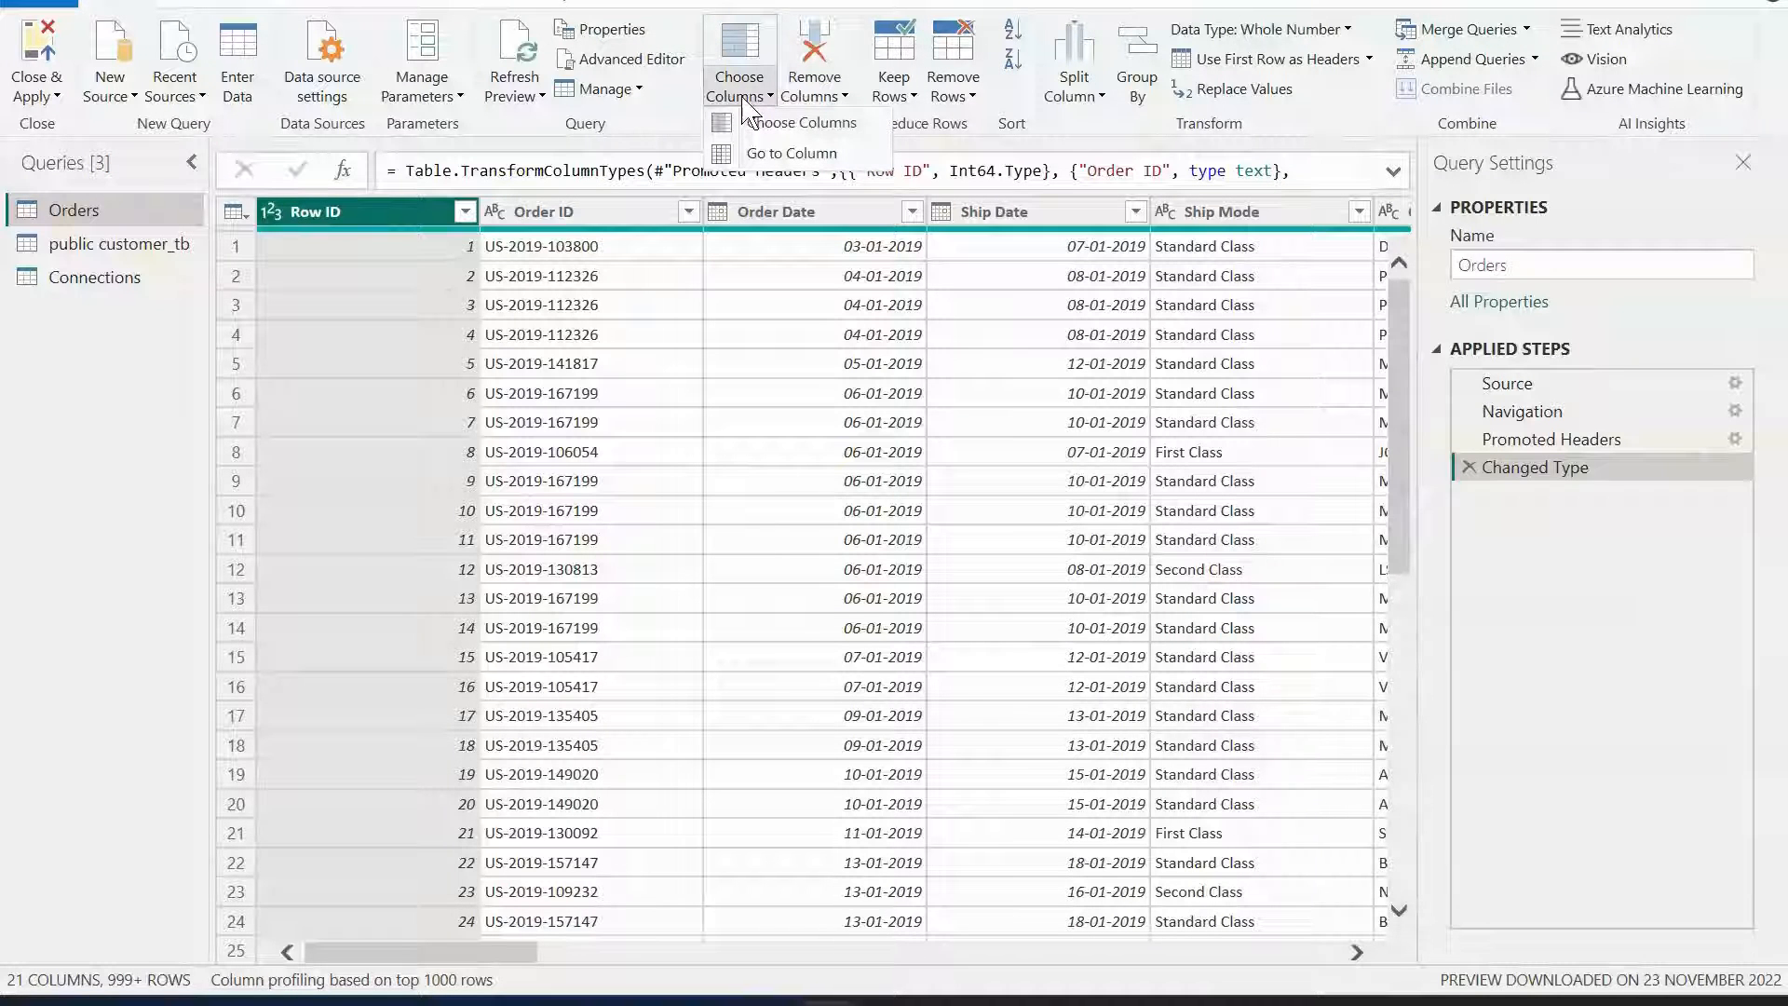
pyautogui.click(764, 122)
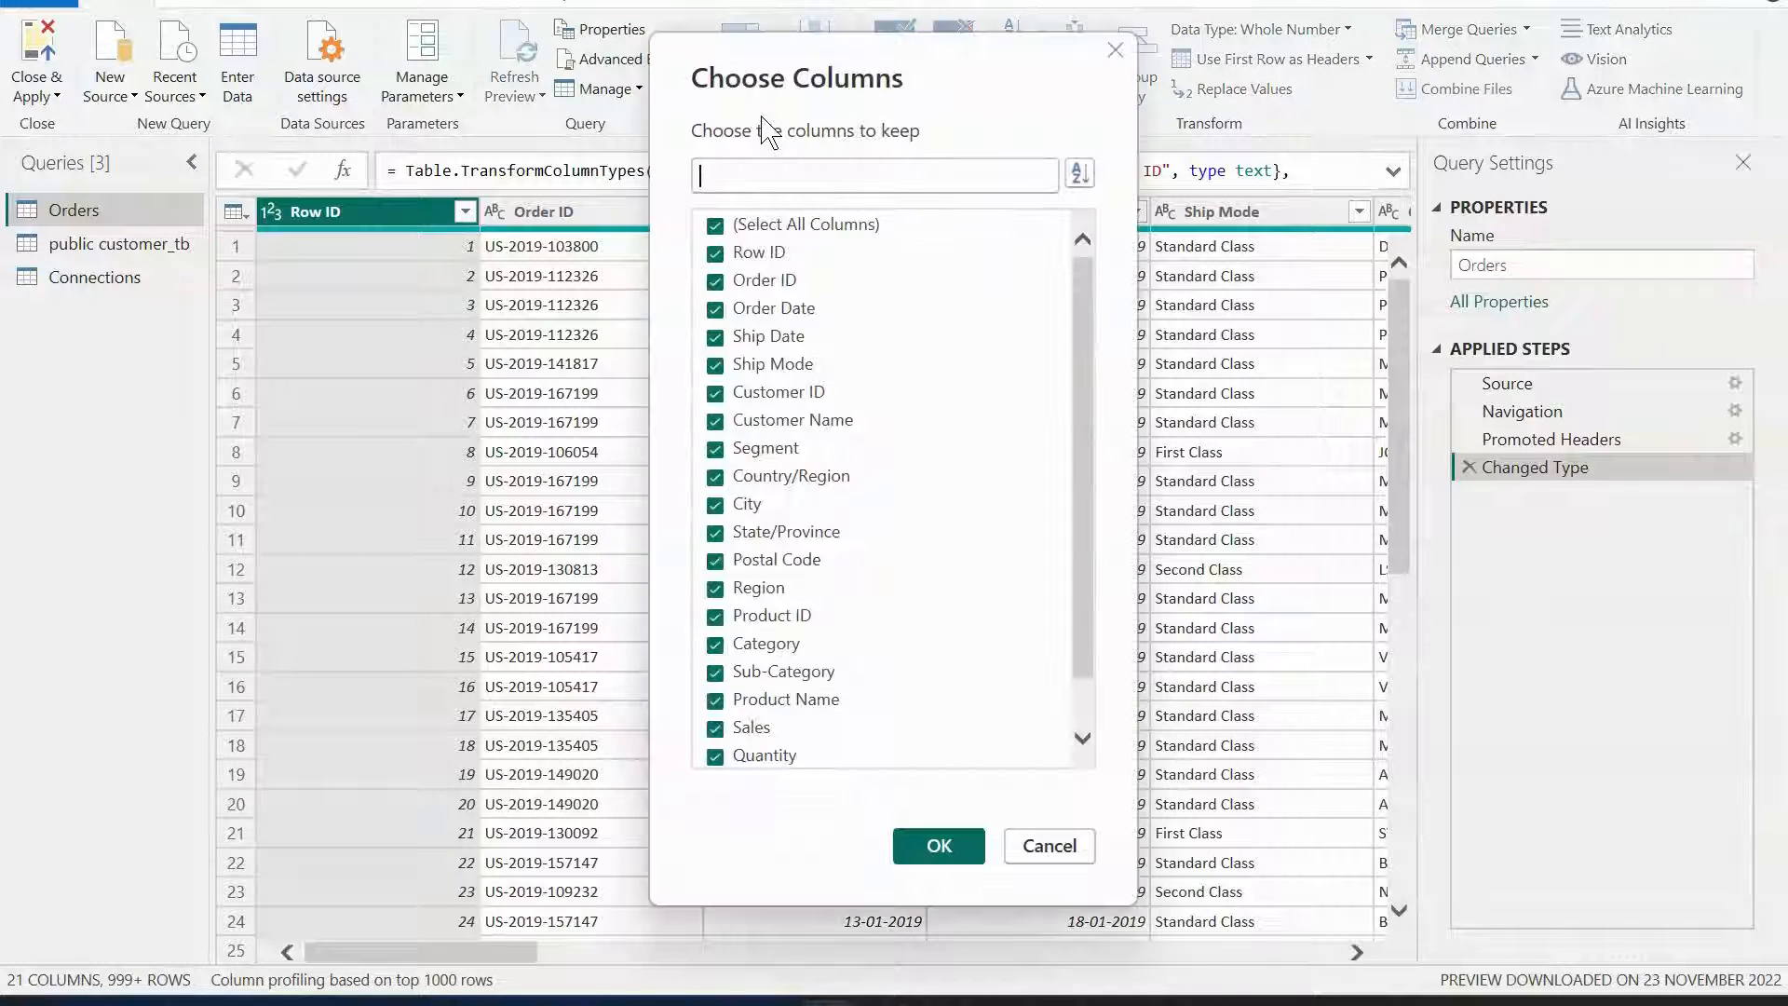
pyautogui.click(722, 224)
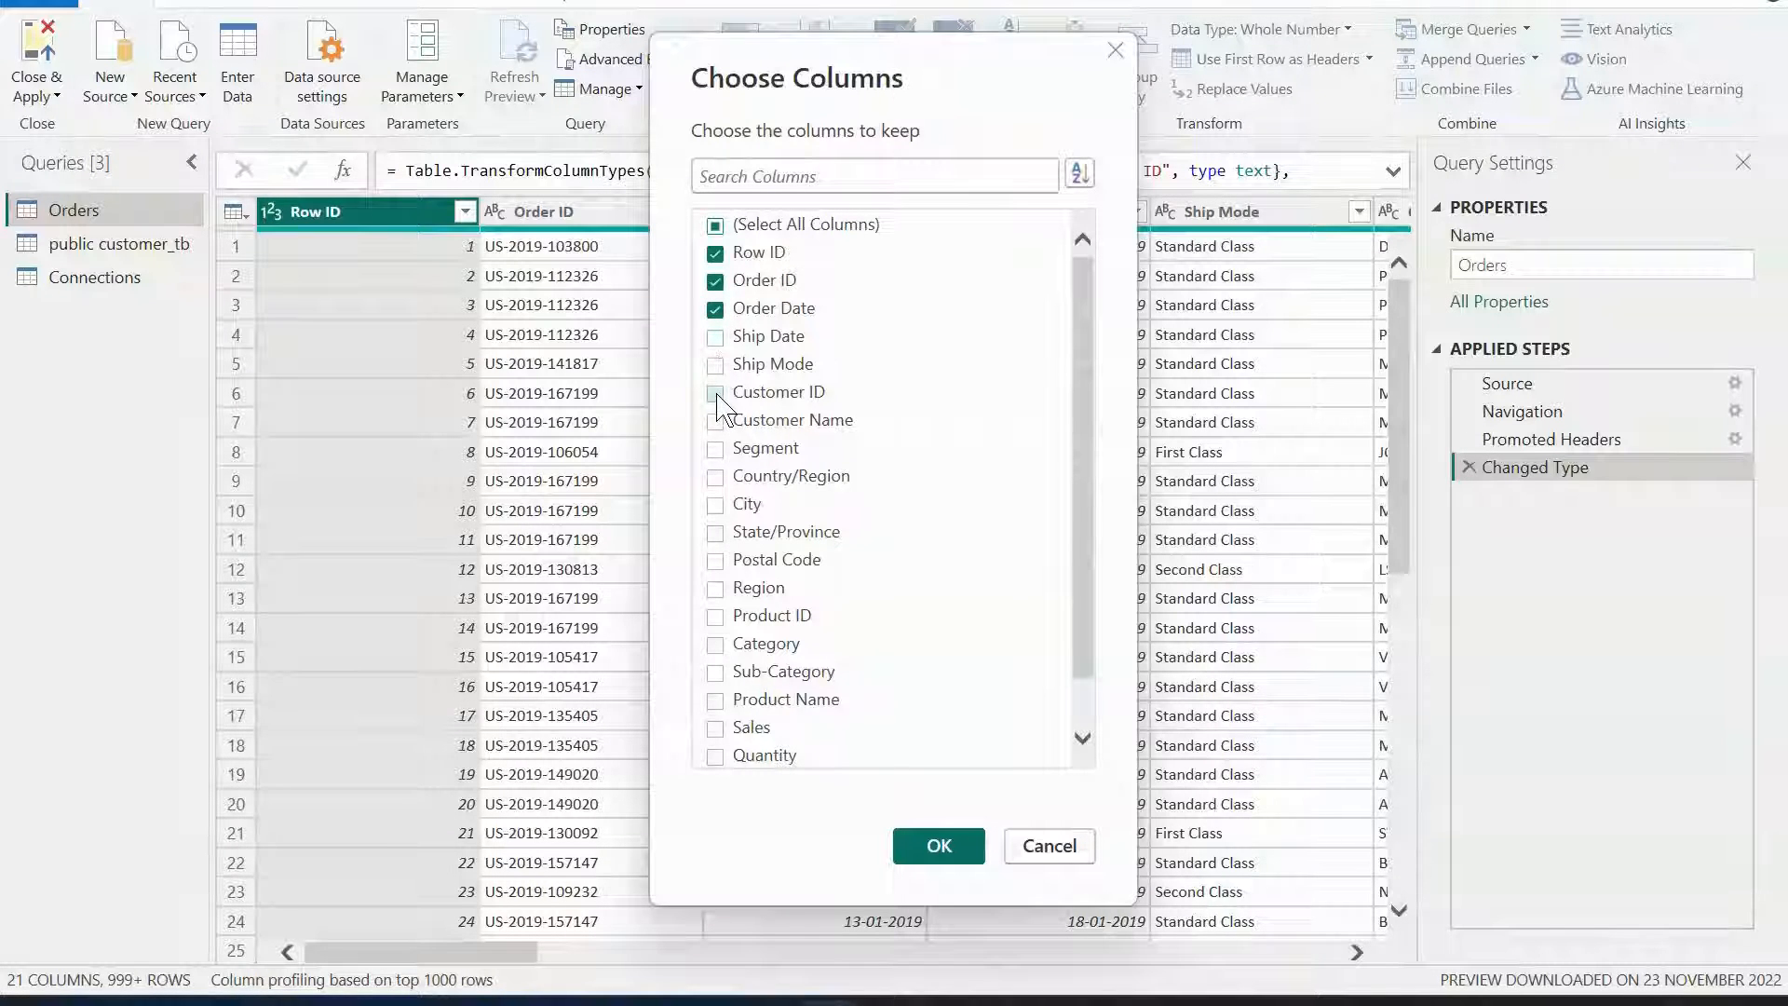
pyautogui.click(714, 421)
pyautogui.click(716, 393)
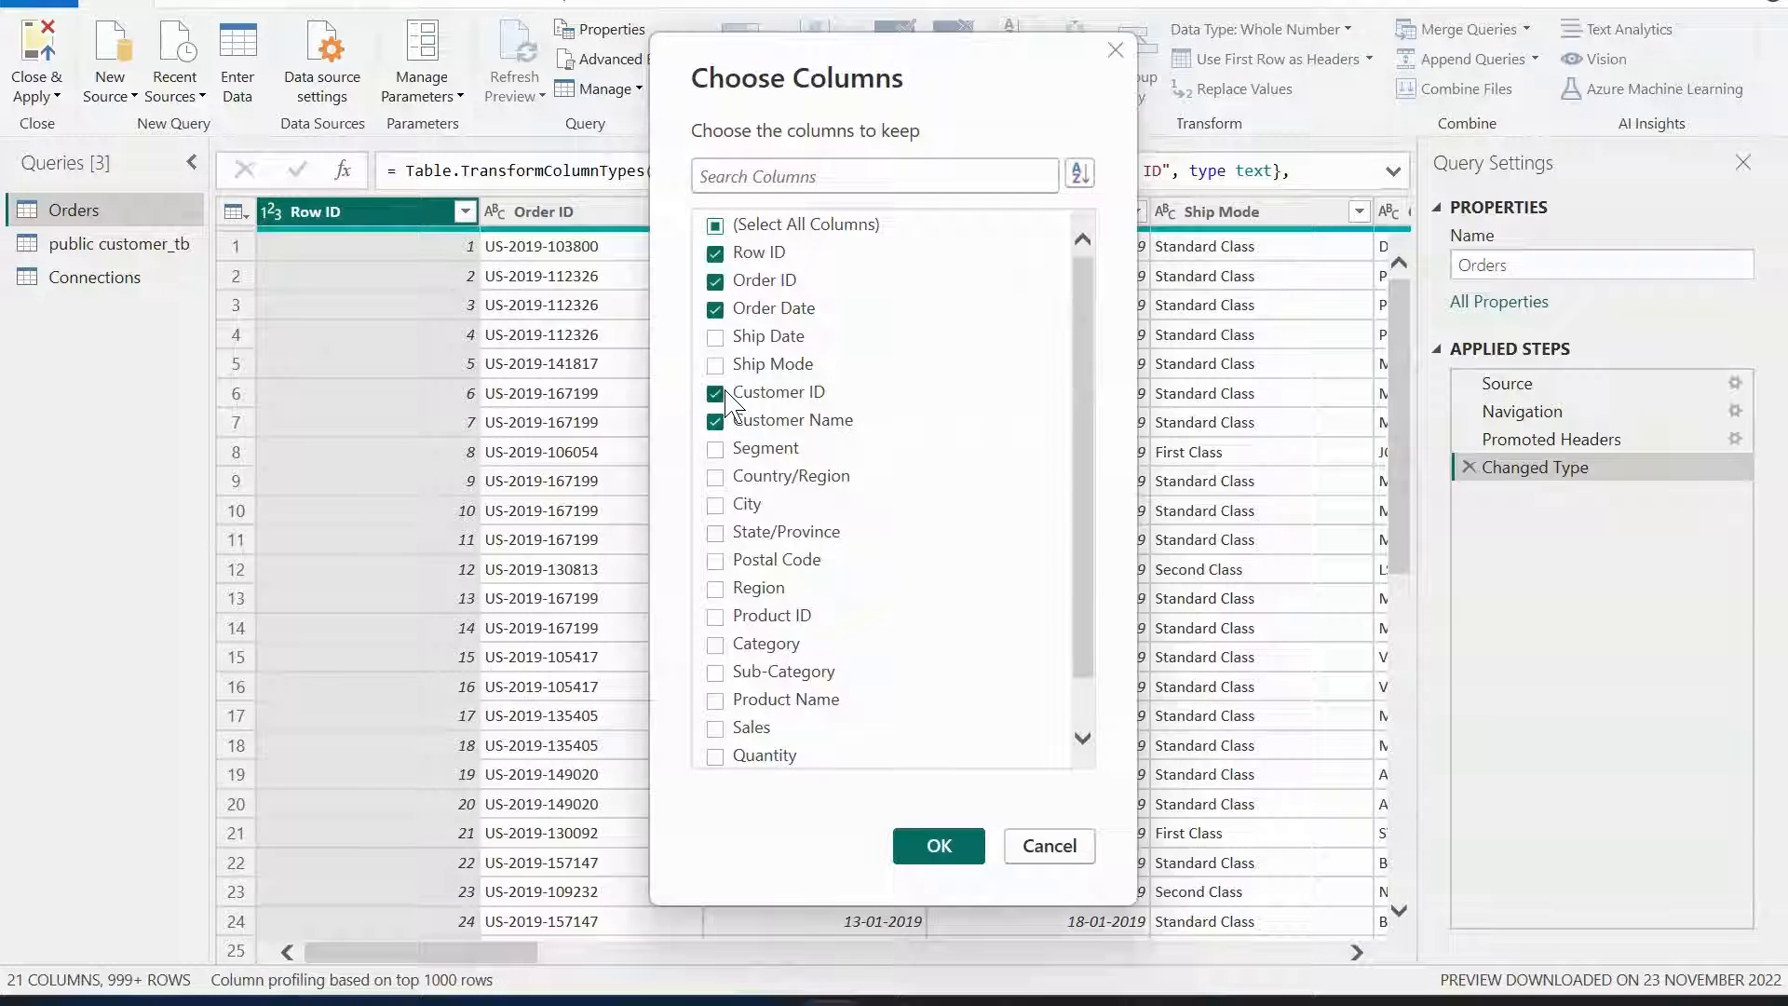
pyautogui.click(716, 478)
pyautogui.click(715, 506)
pyautogui.click(715, 450)
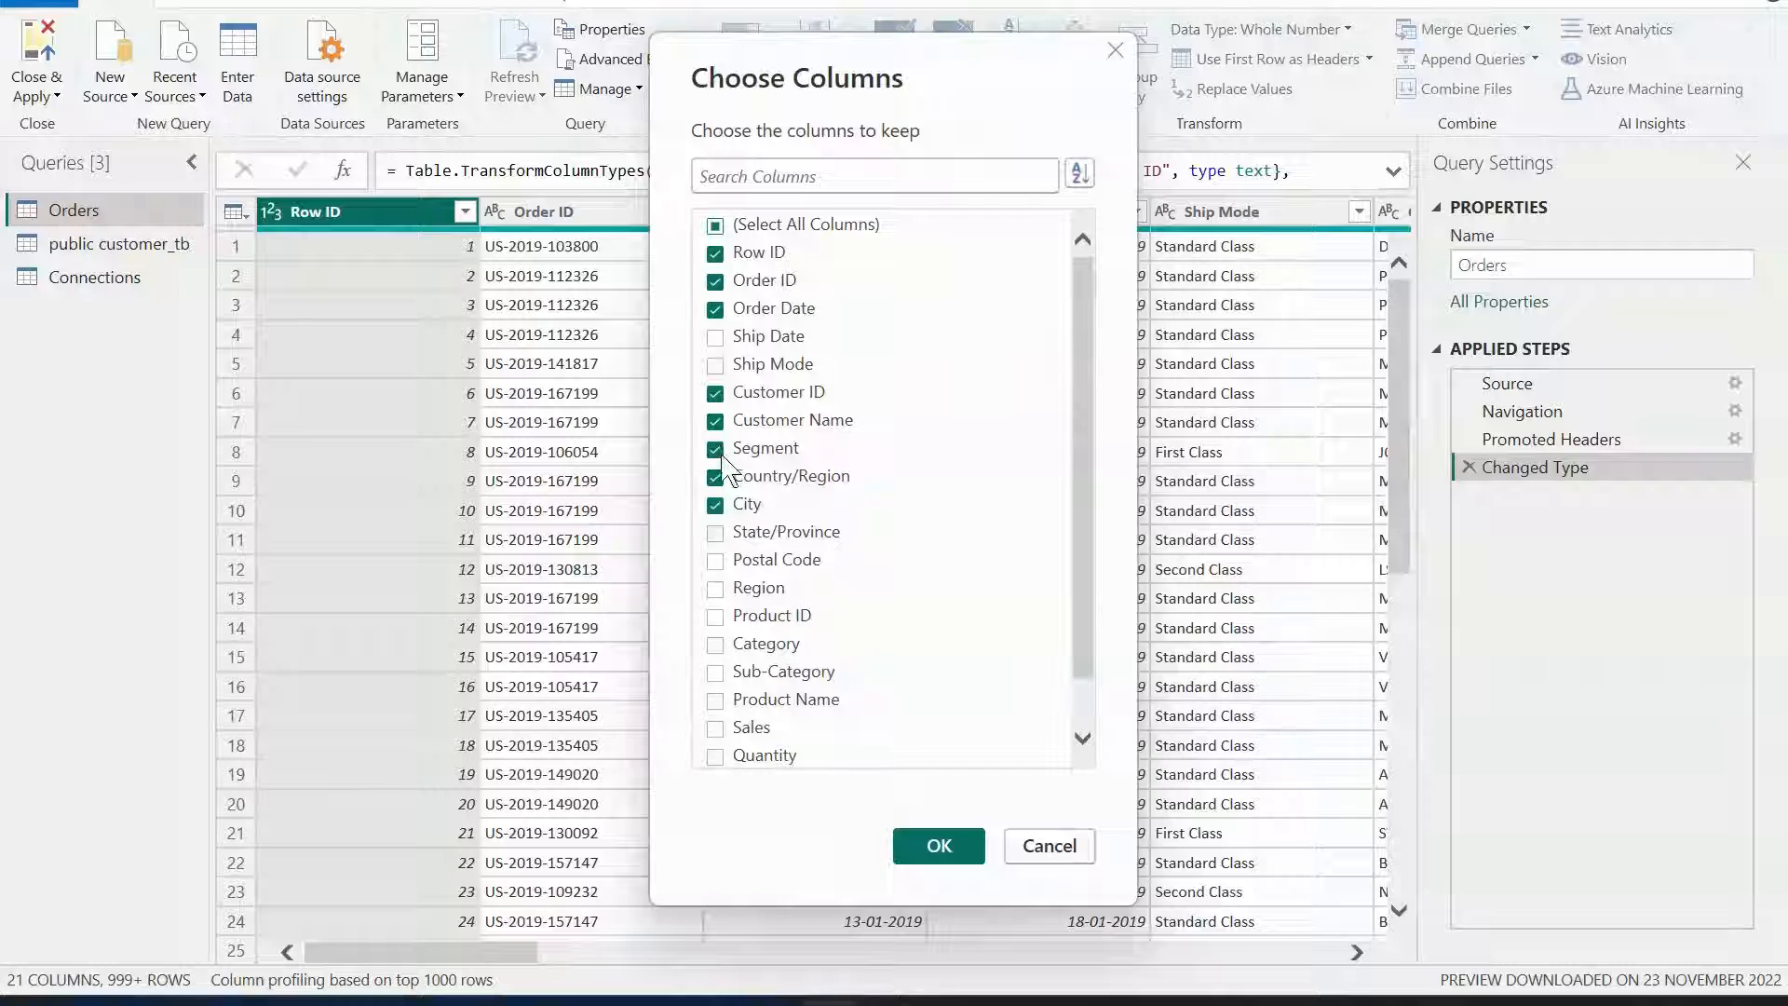
pyautogui.click(716, 589)
pyautogui.click(717, 645)
pyautogui.click(715, 672)
pyautogui.click(716, 728)
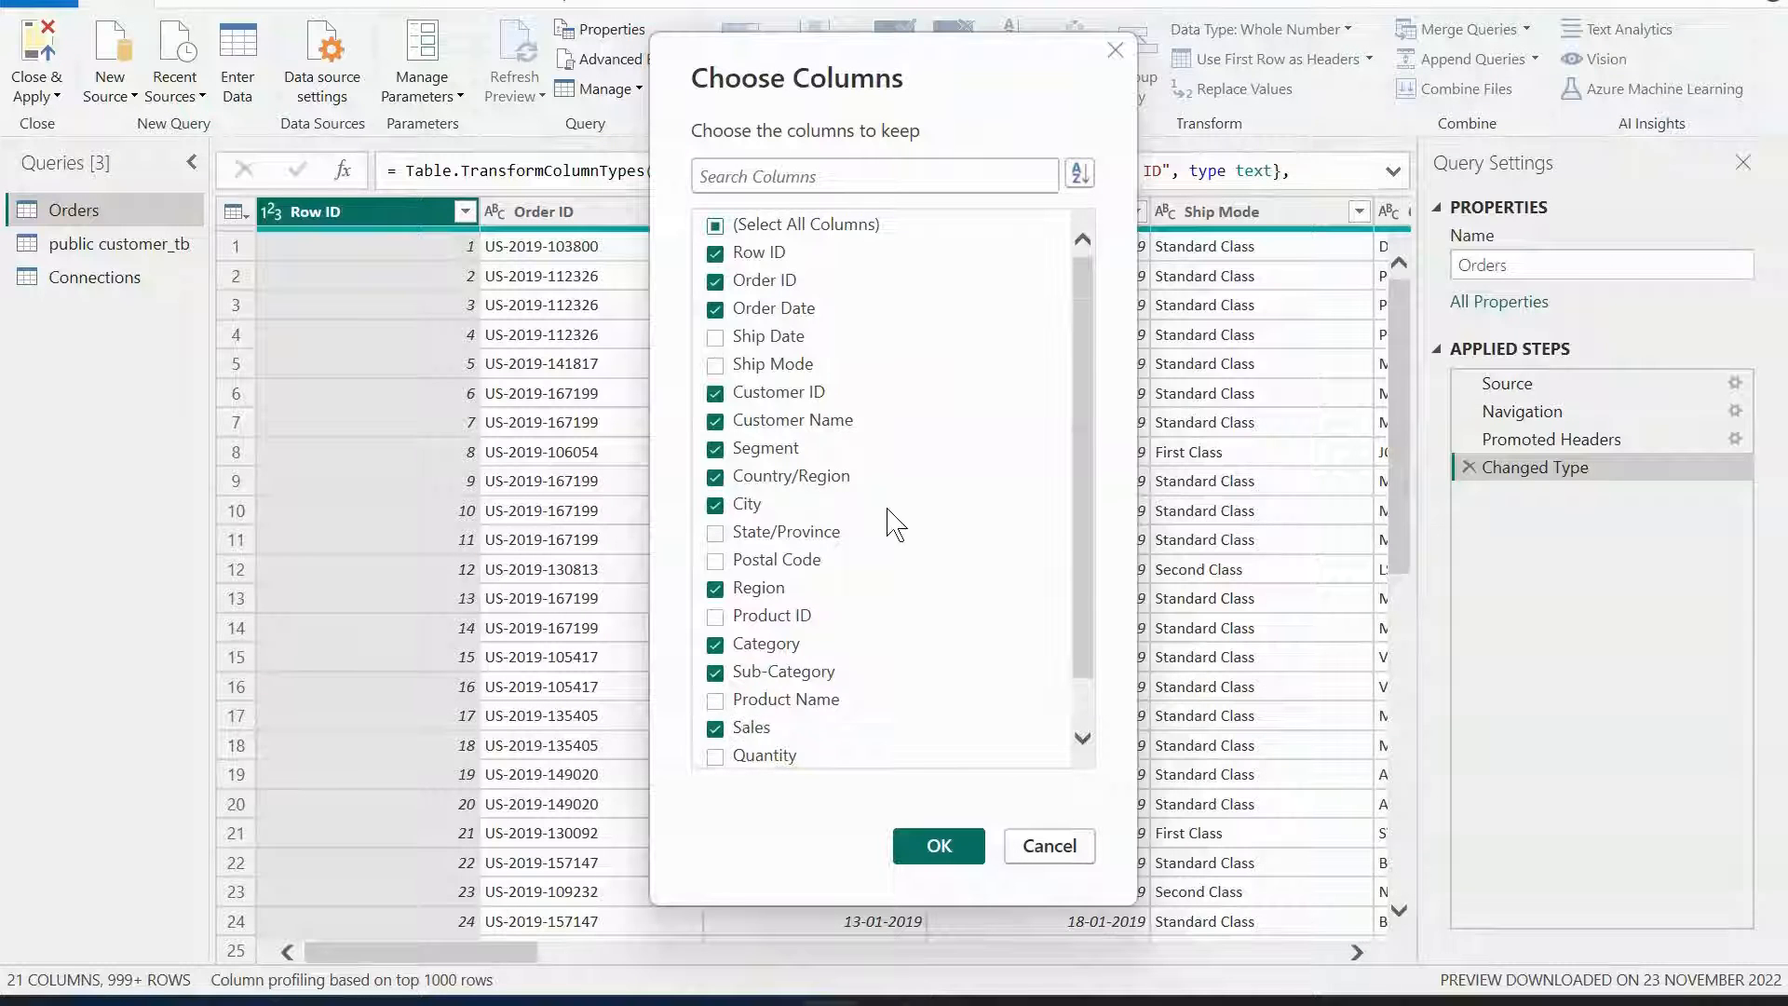
pyautogui.scroll(-1, 890, 519)
pyautogui.click(715, 756)
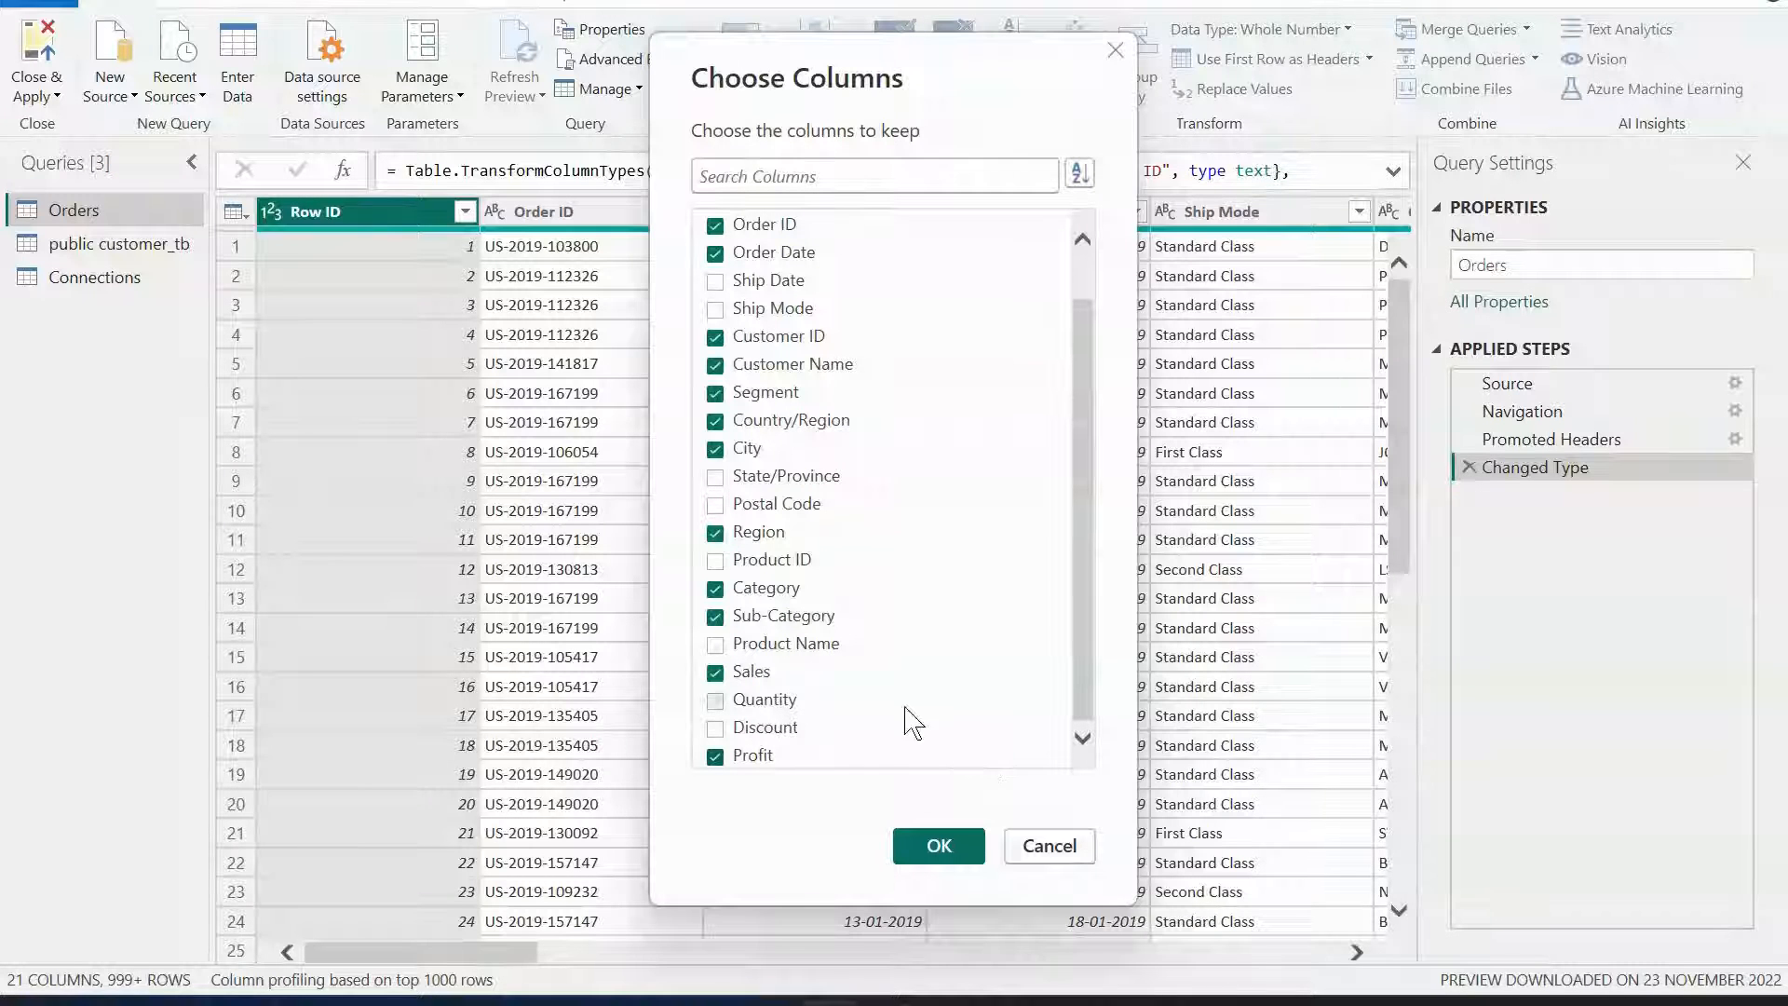
pyautogui.click(939, 848)
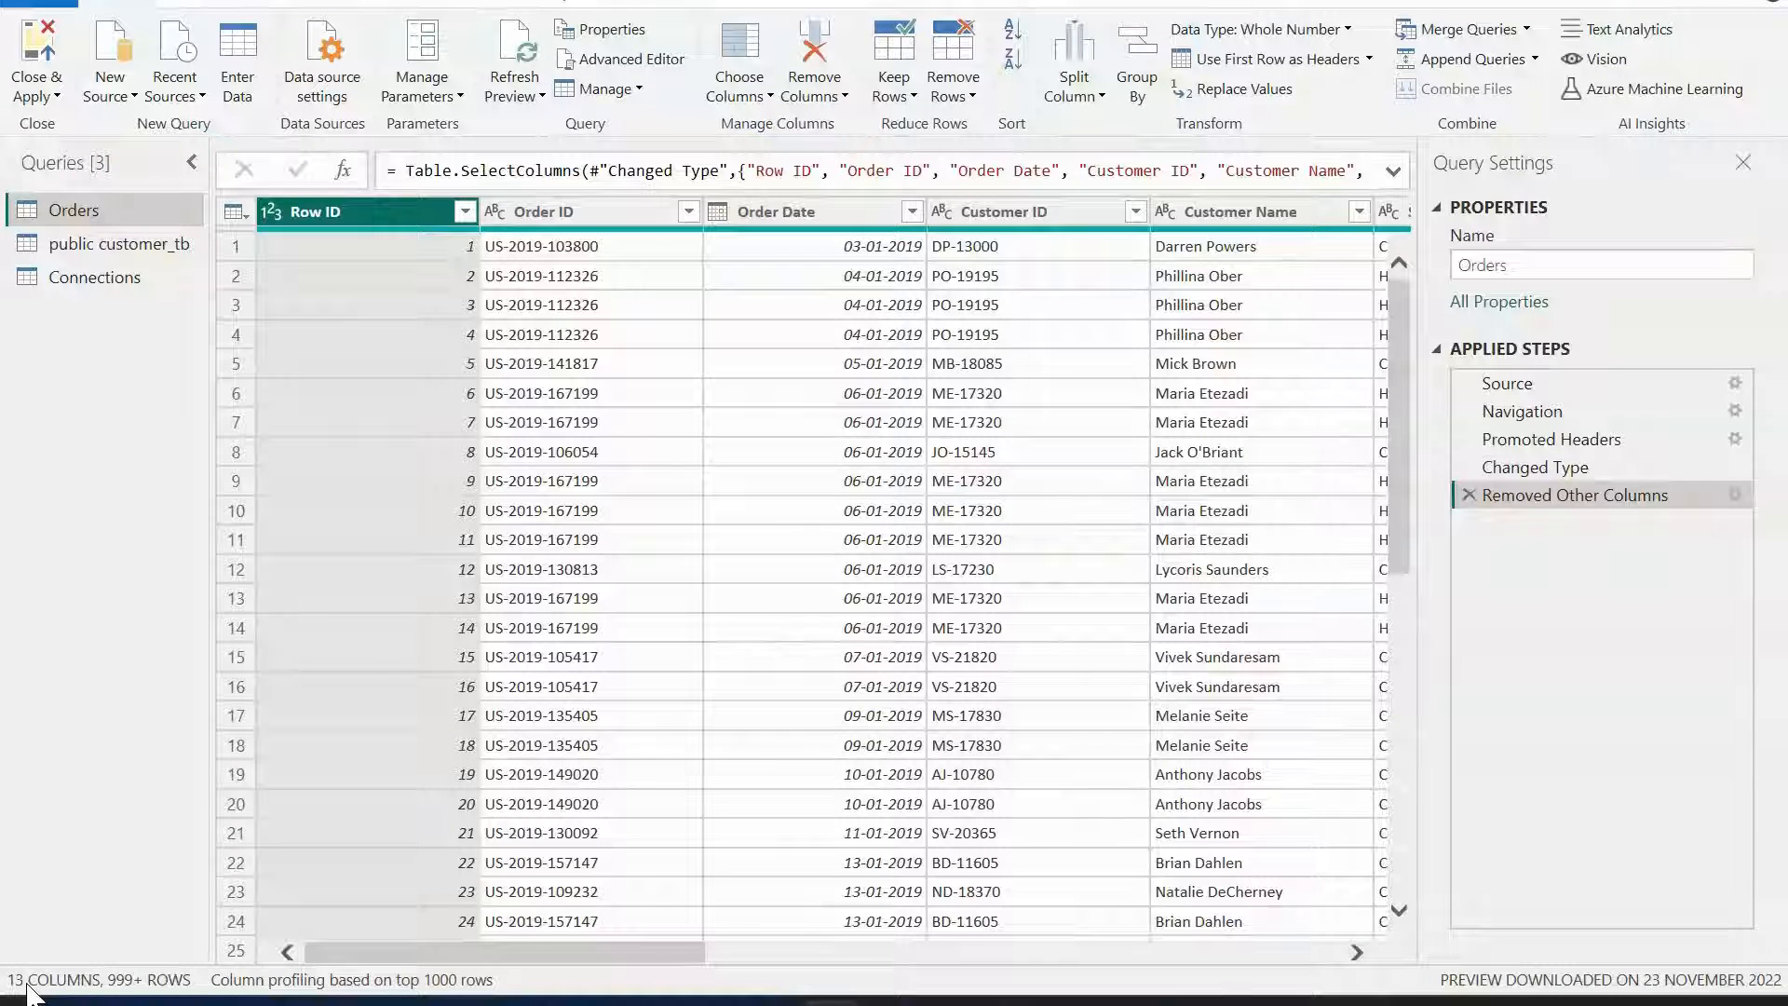
pyautogui.moveTo(510, 950)
pyautogui.mouseDown()
pyautogui.moveTo(1249, 939)
pyautogui.moveTo(498, 922)
pyautogui.mouseUp()
pyautogui.moveTo(669, 952); pyautogui.dragTo(922, 952)
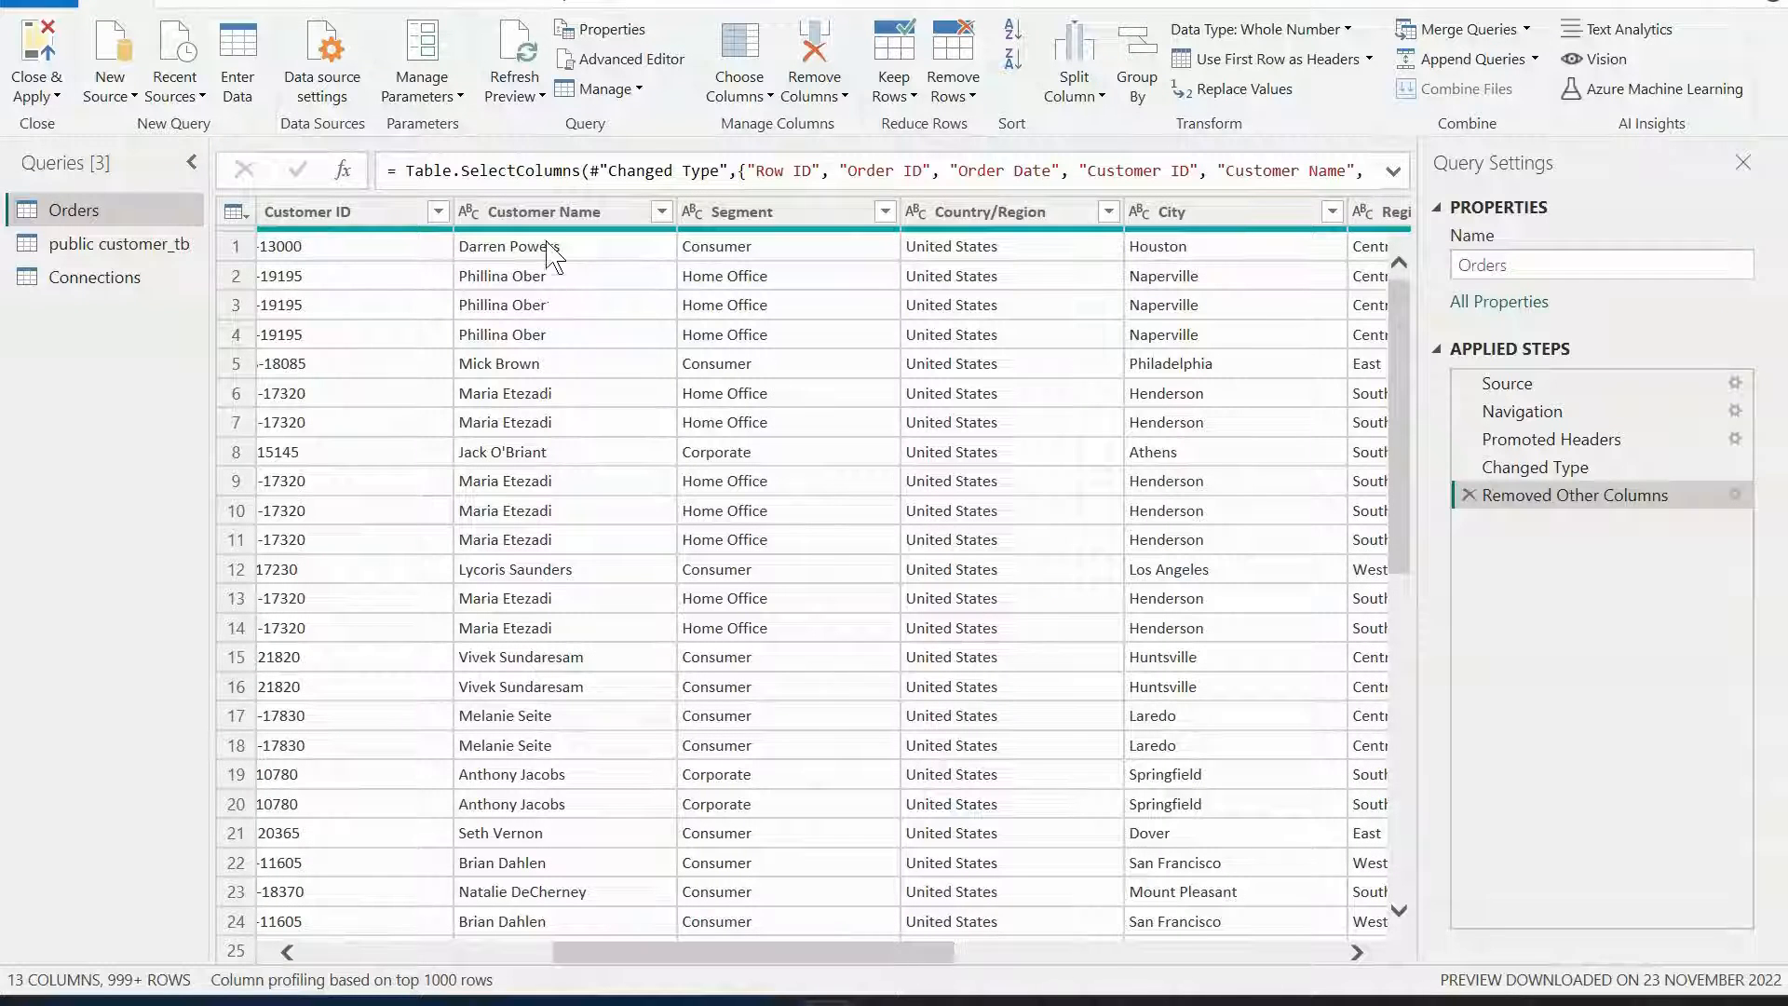
pyautogui.click(554, 213)
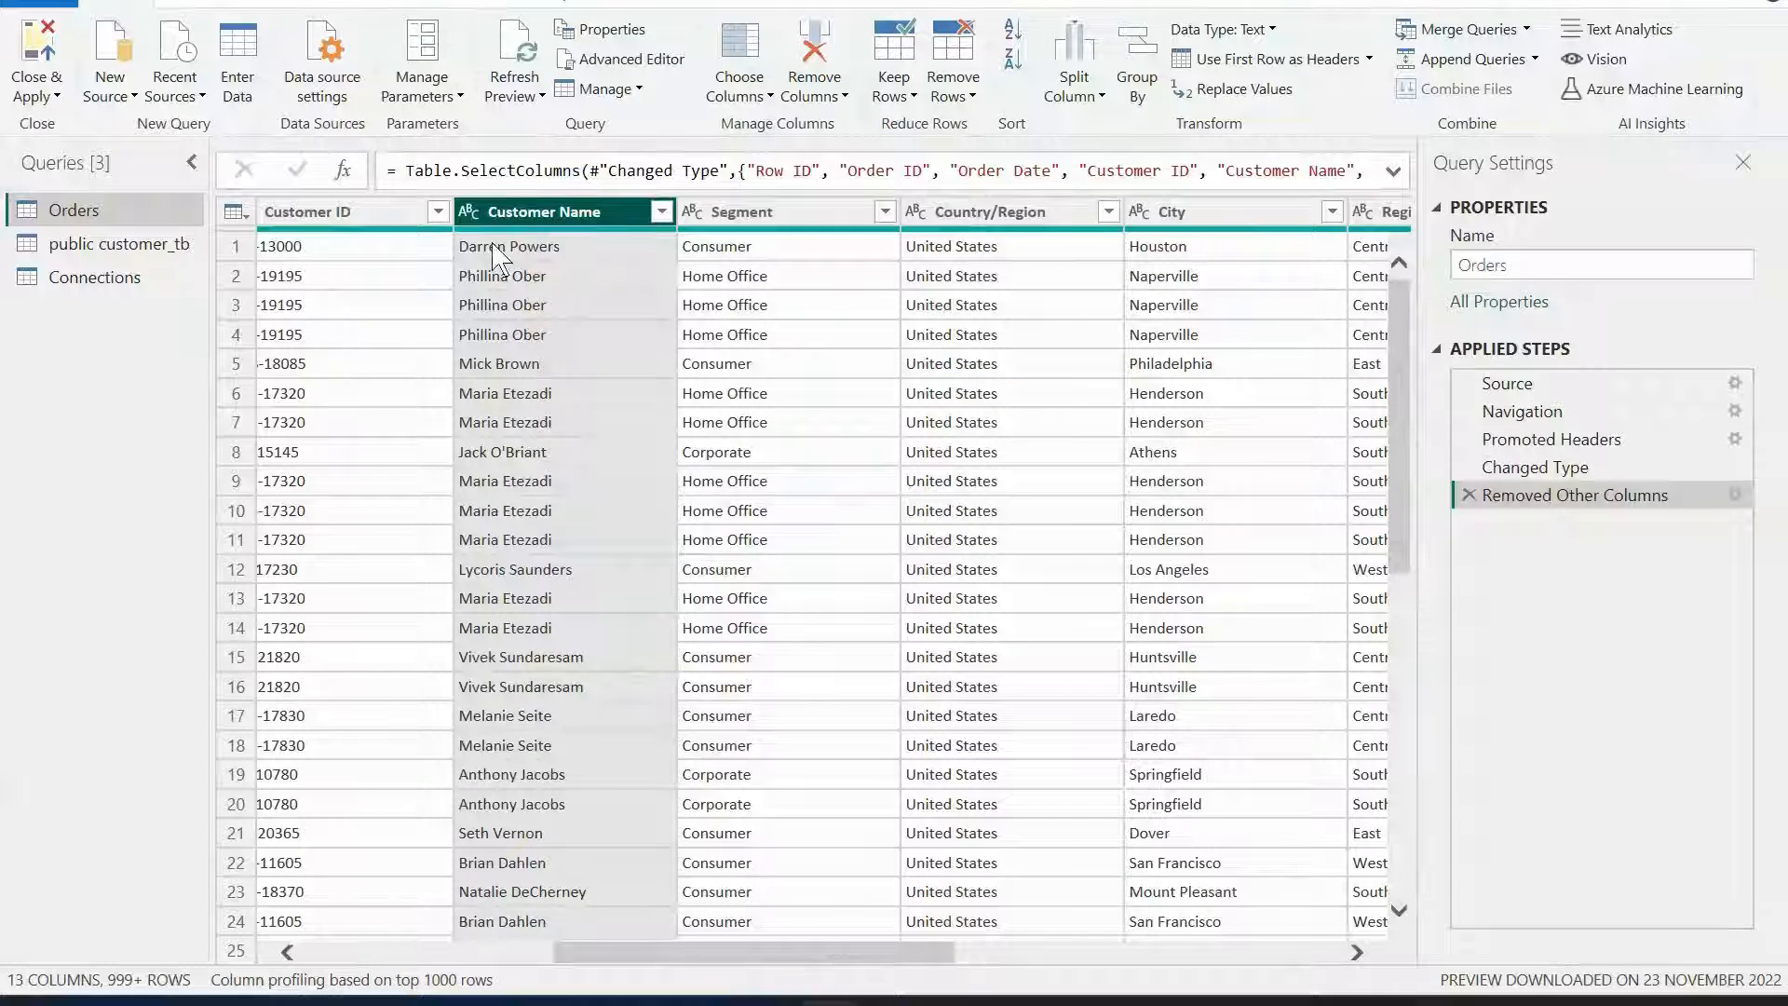
pyautogui.click(338, 5)
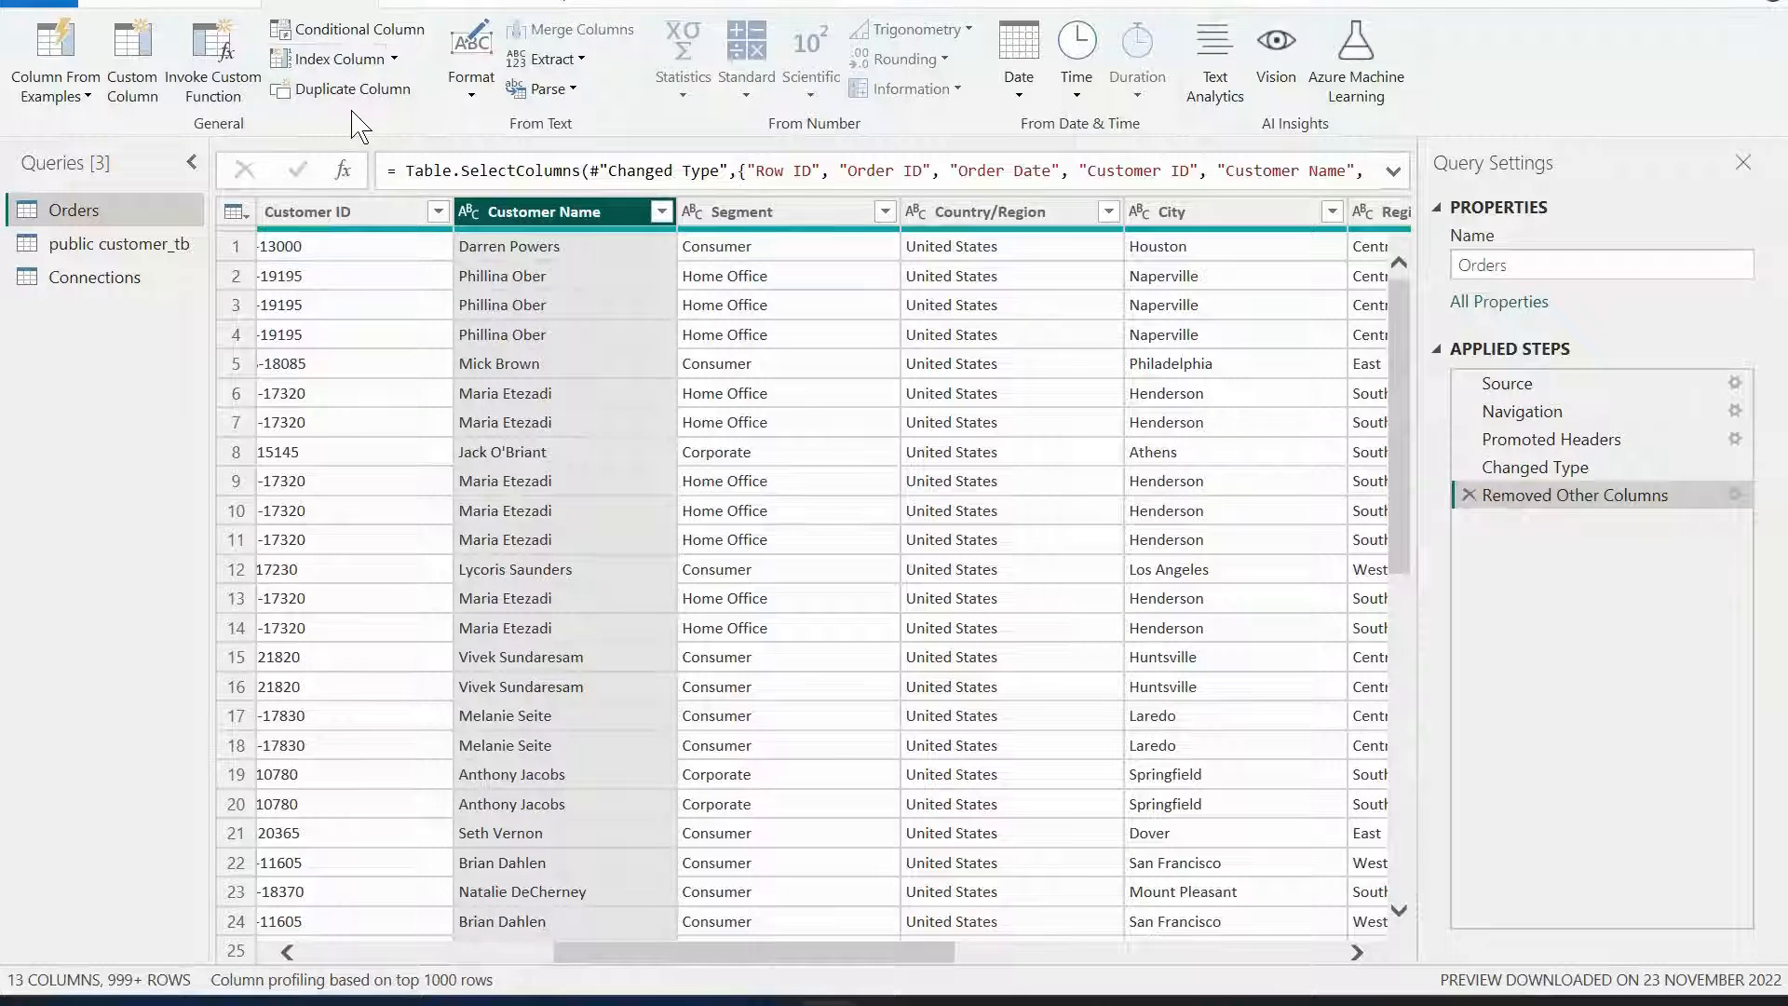
pyautogui.click(140, 51)
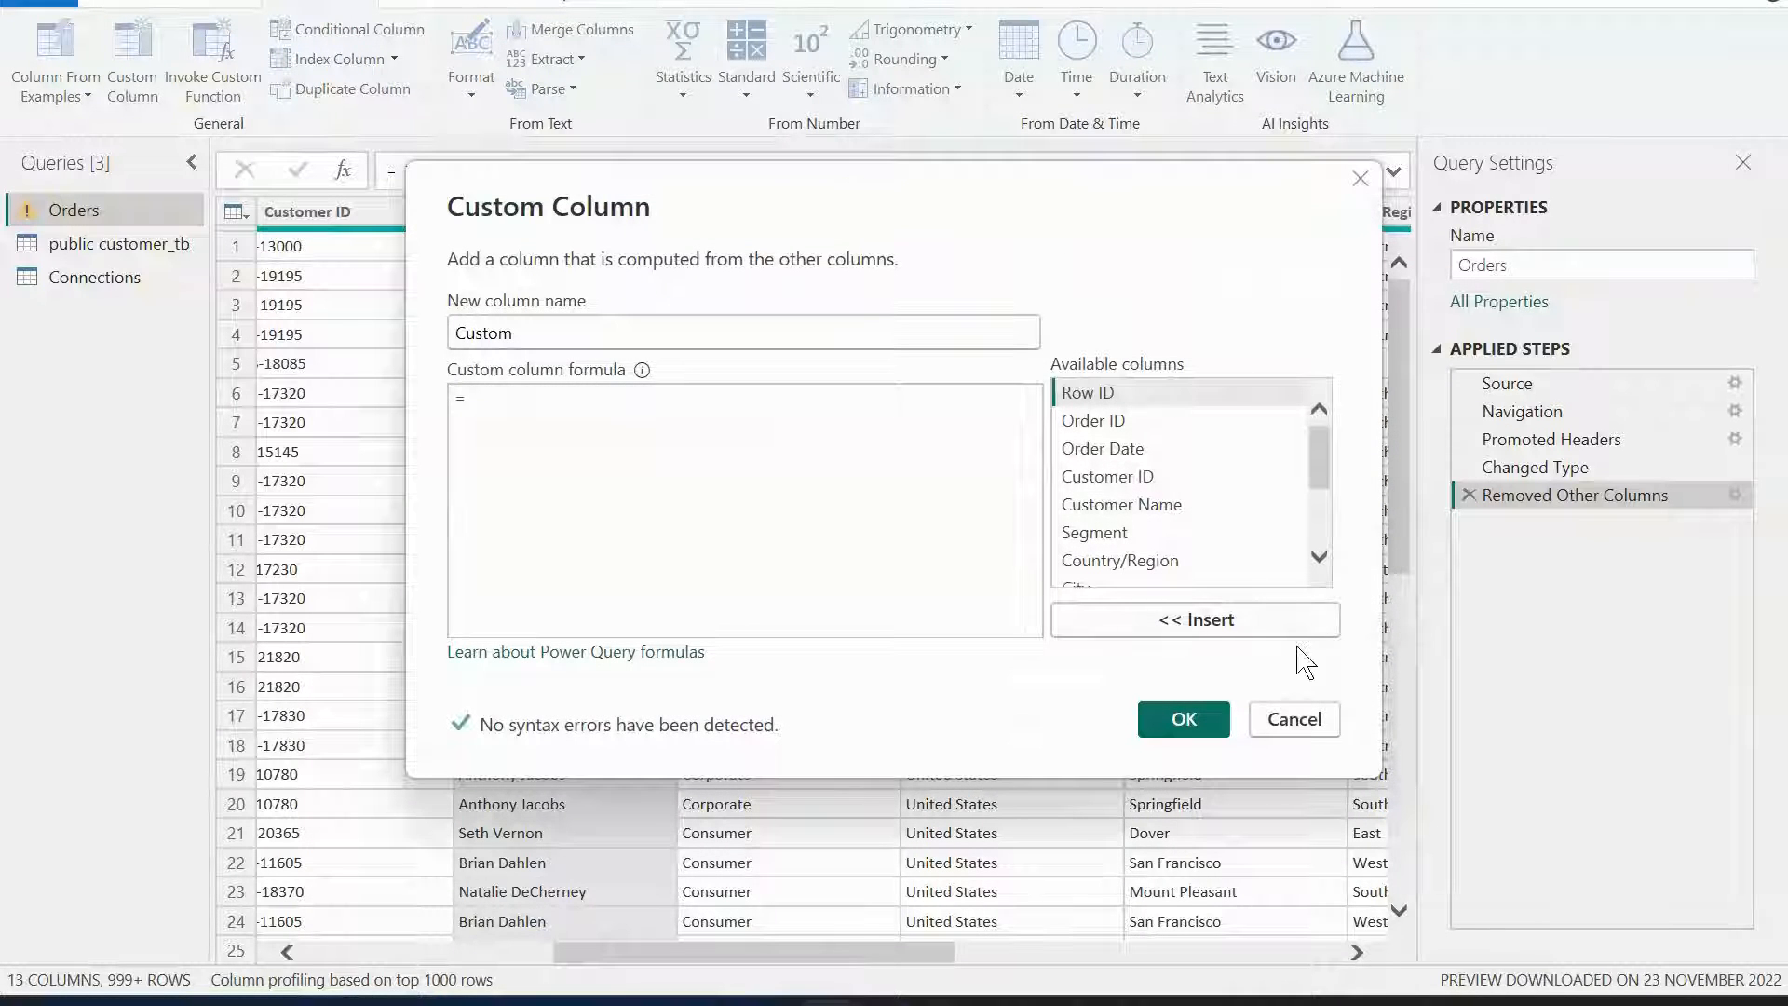
pyautogui.click(1294, 719)
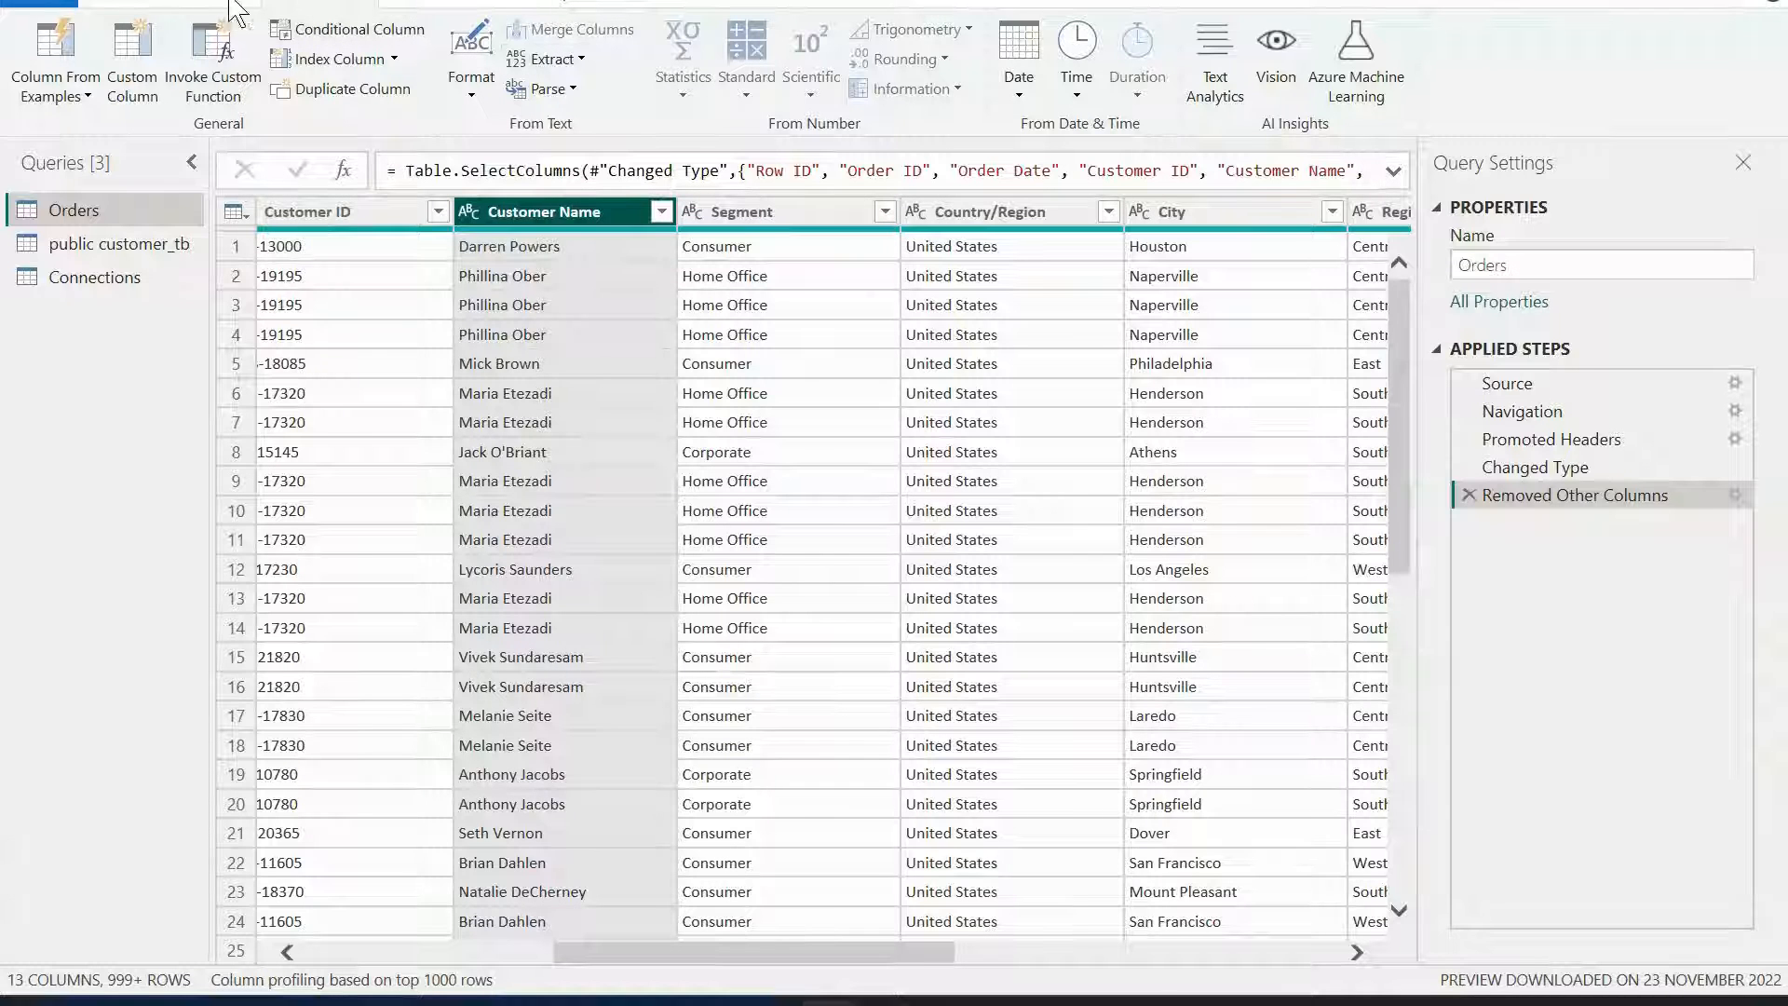
# Split the Customer Name column by space at each occurrence of the delimiter.
pyautogui.click(199, 4)
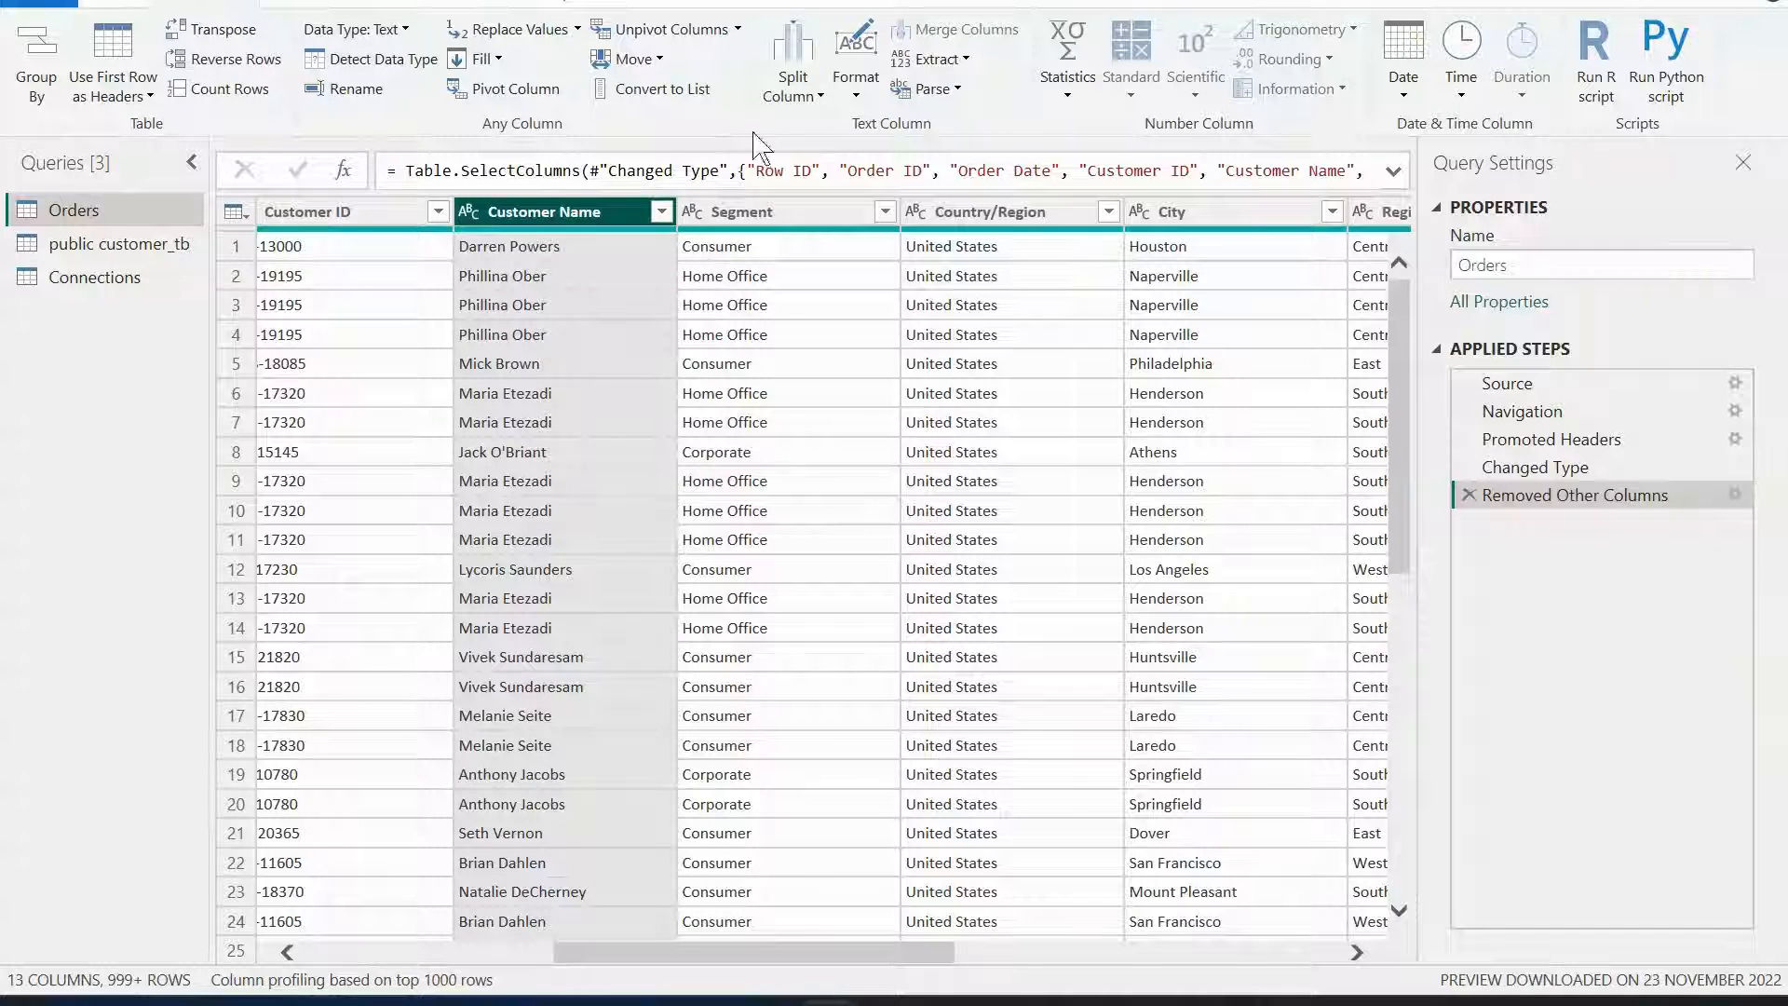
pyautogui.click(792, 86)
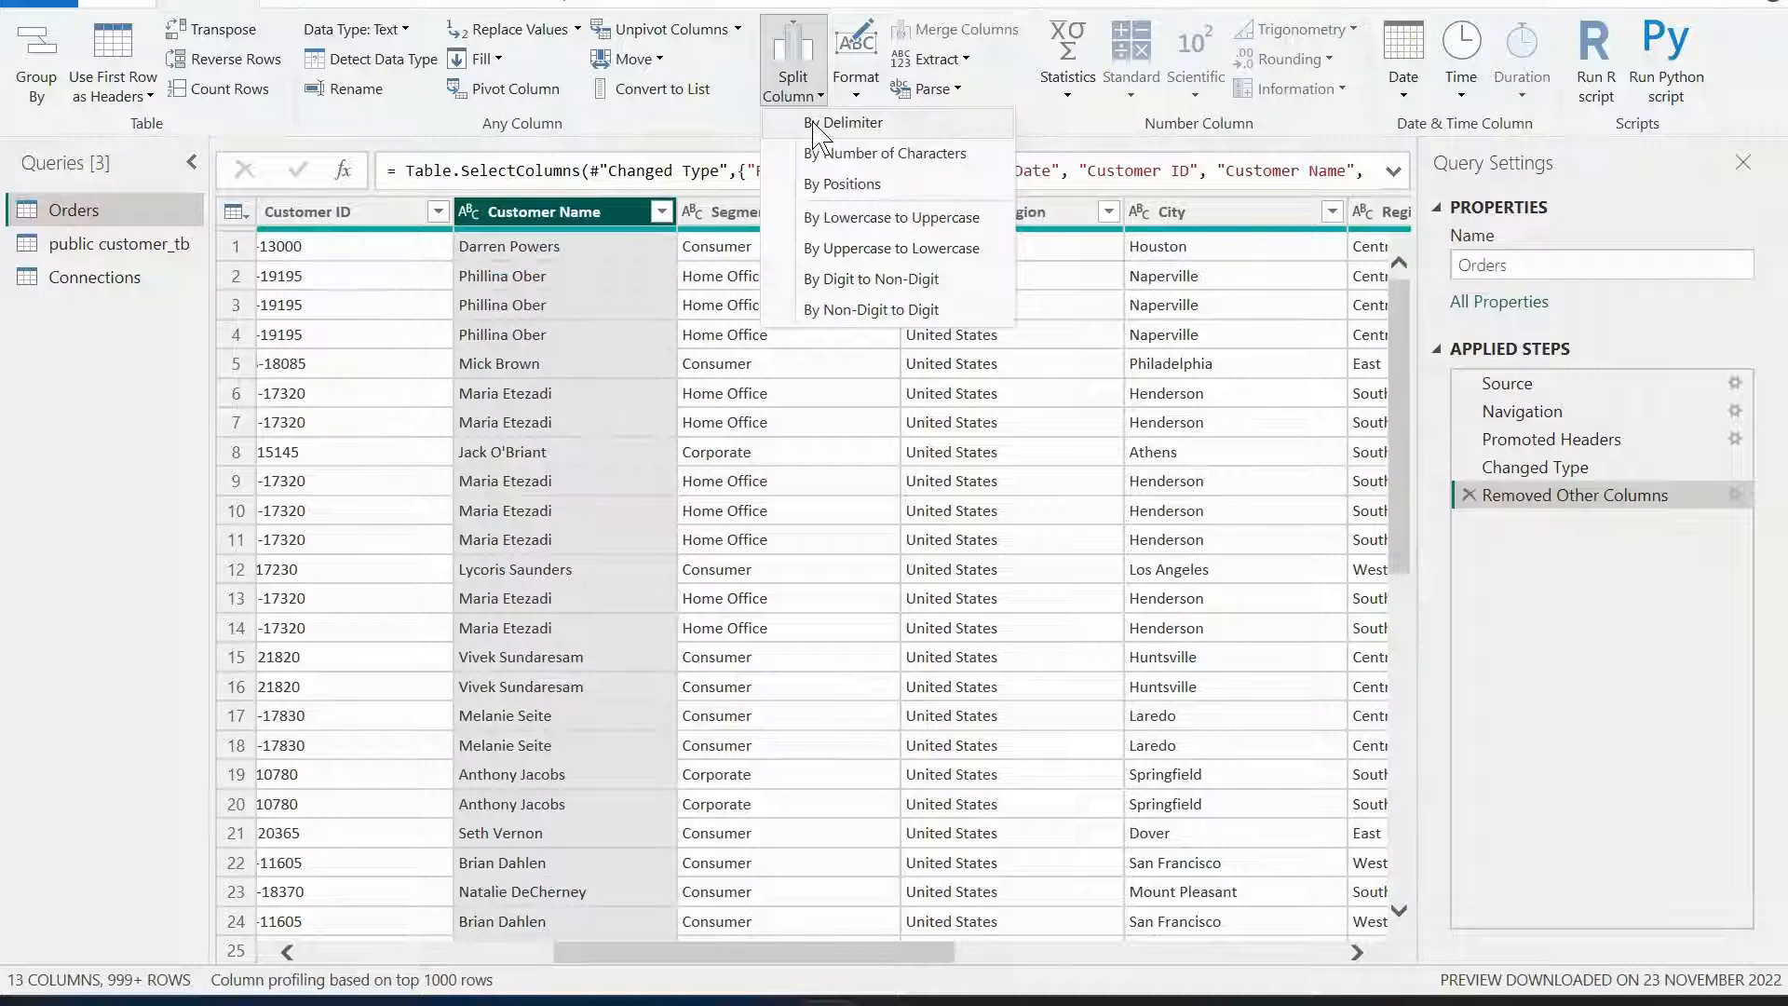
pyautogui.click(815, 123)
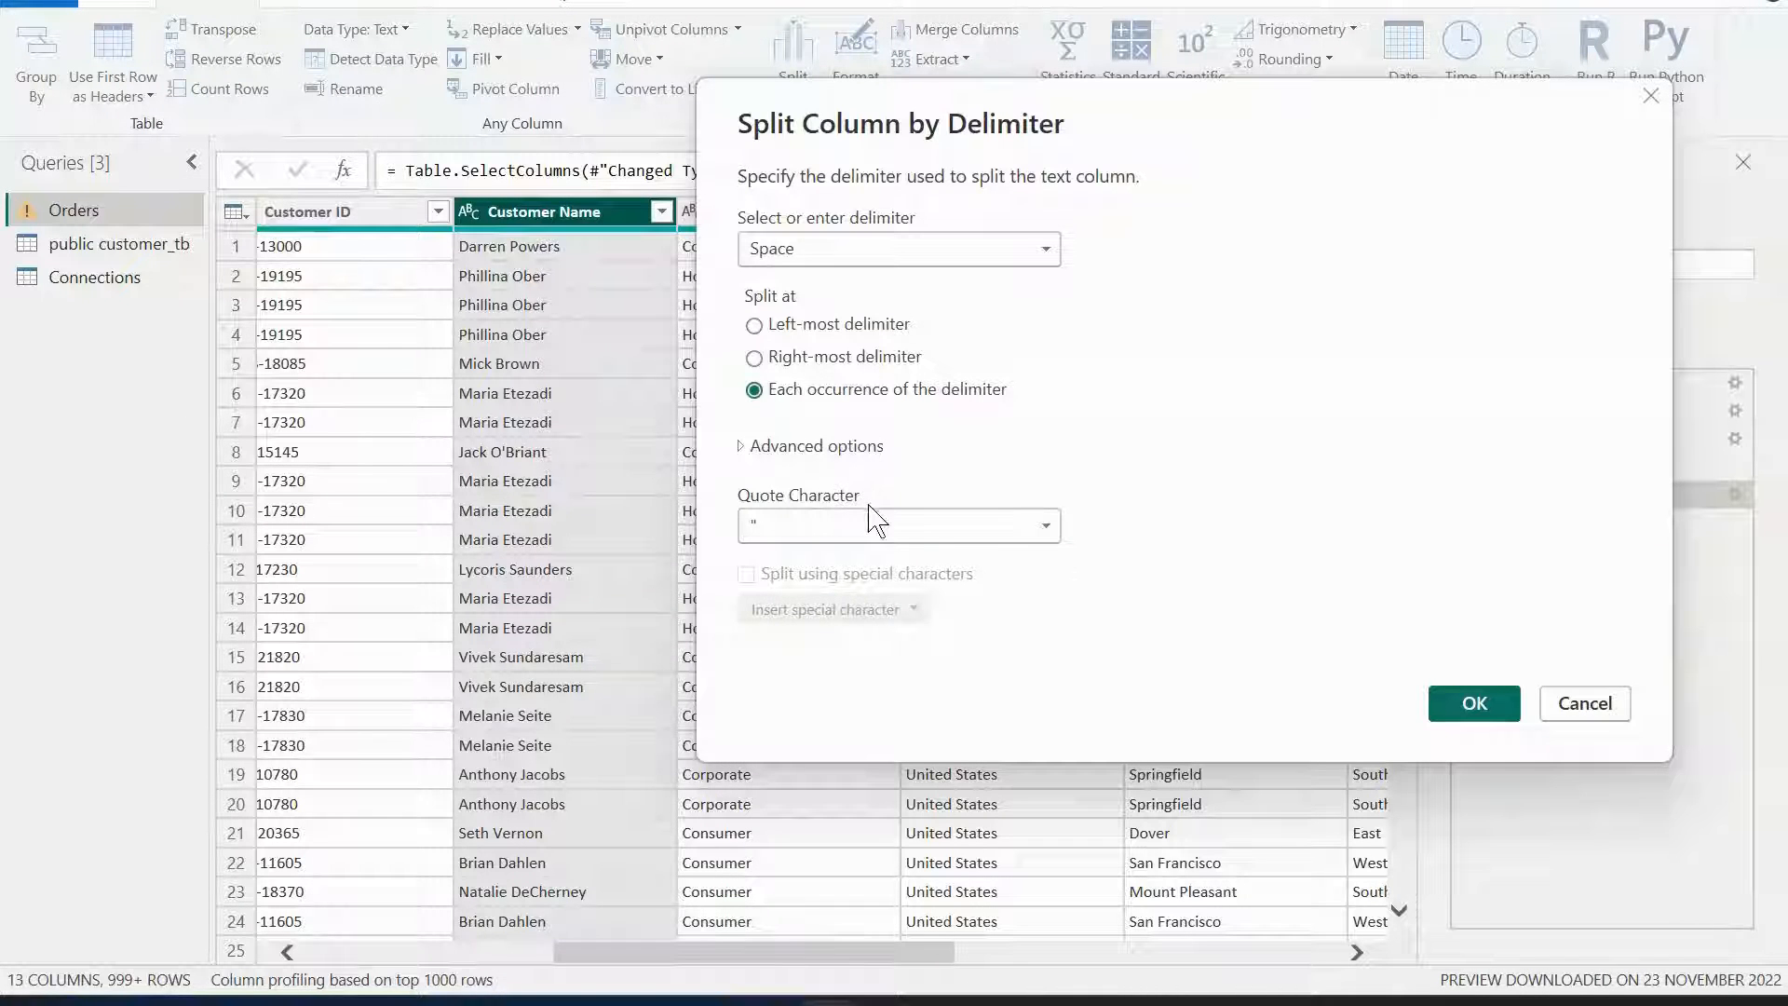
pyautogui.click(1488, 717)
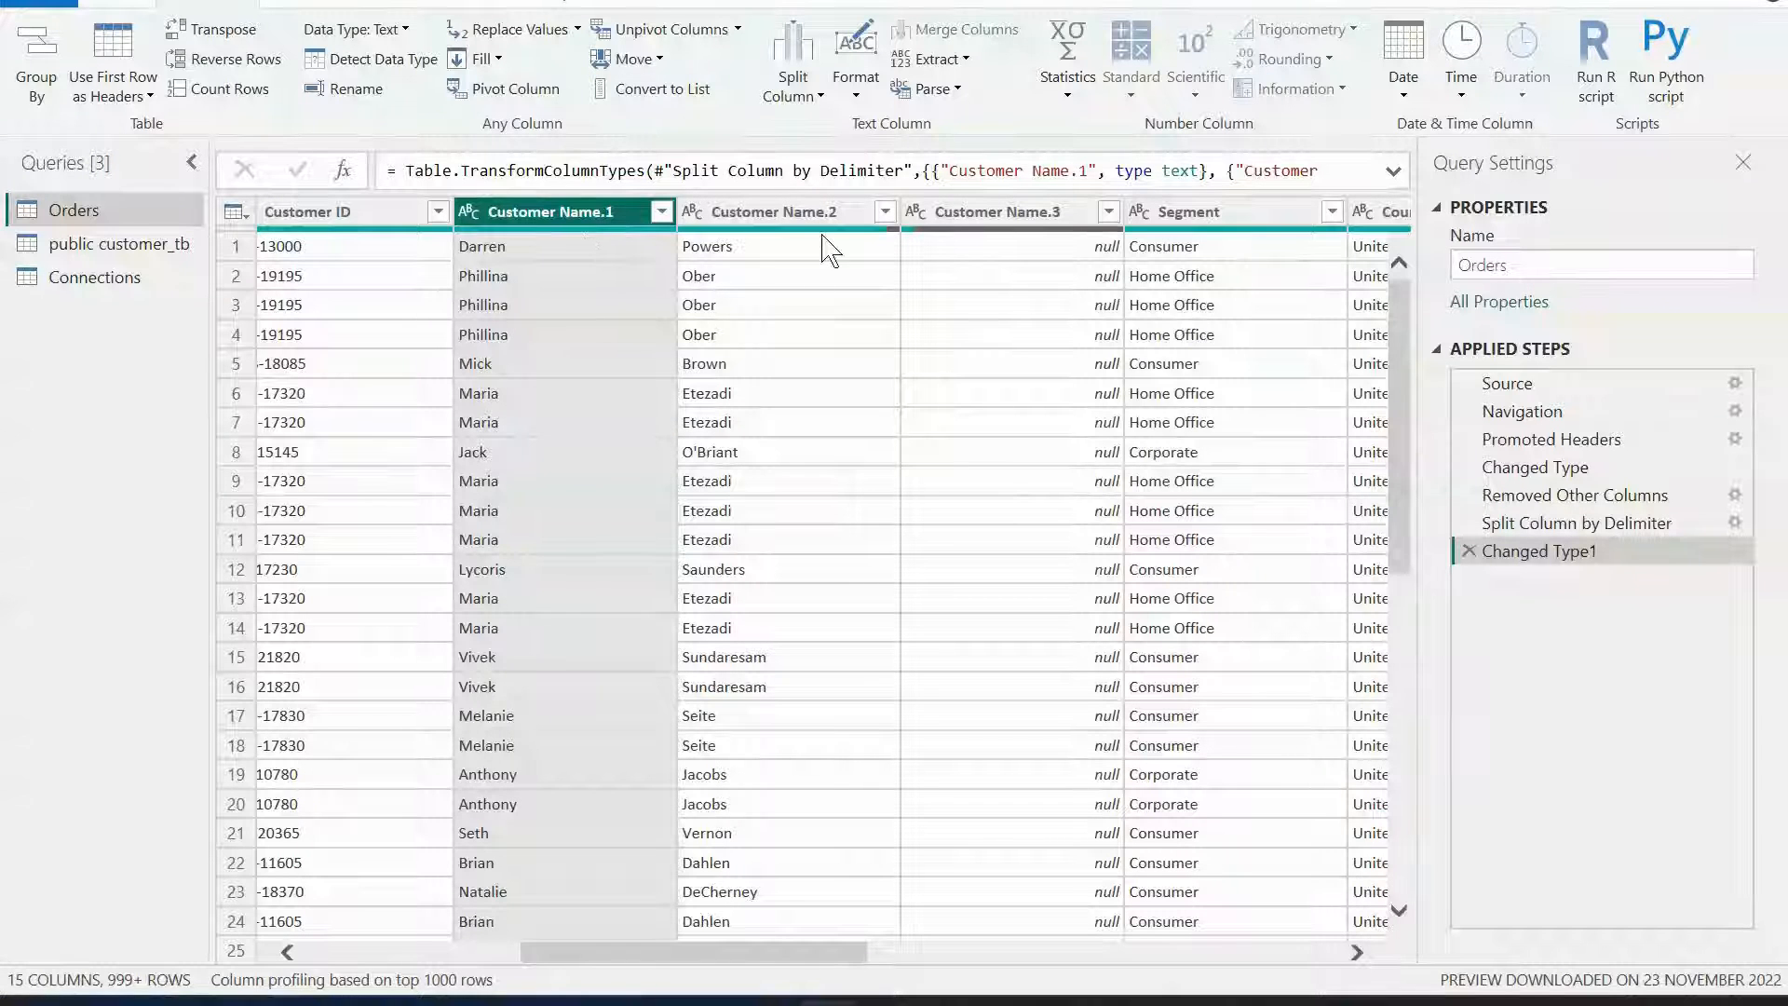
# Review the Customer Name.3 filter values, then delete the split and its type change steps.
pyautogui.click(1109, 212)
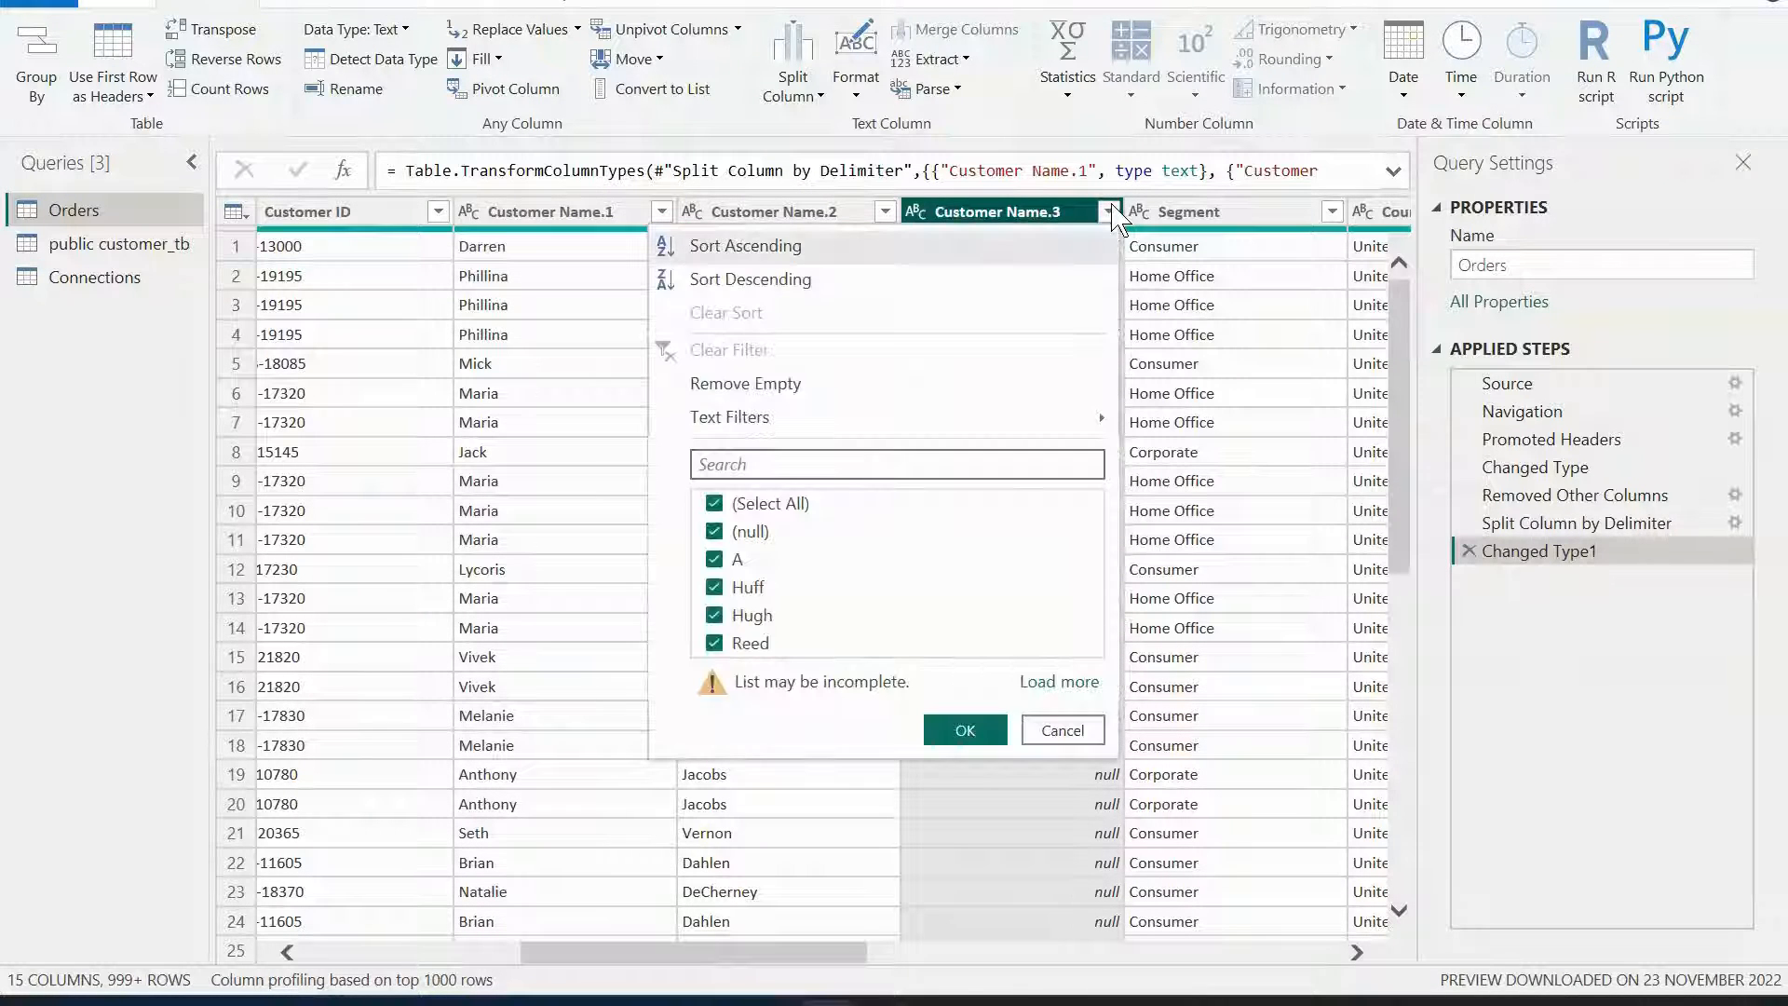
pyautogui.click(1083, 729)
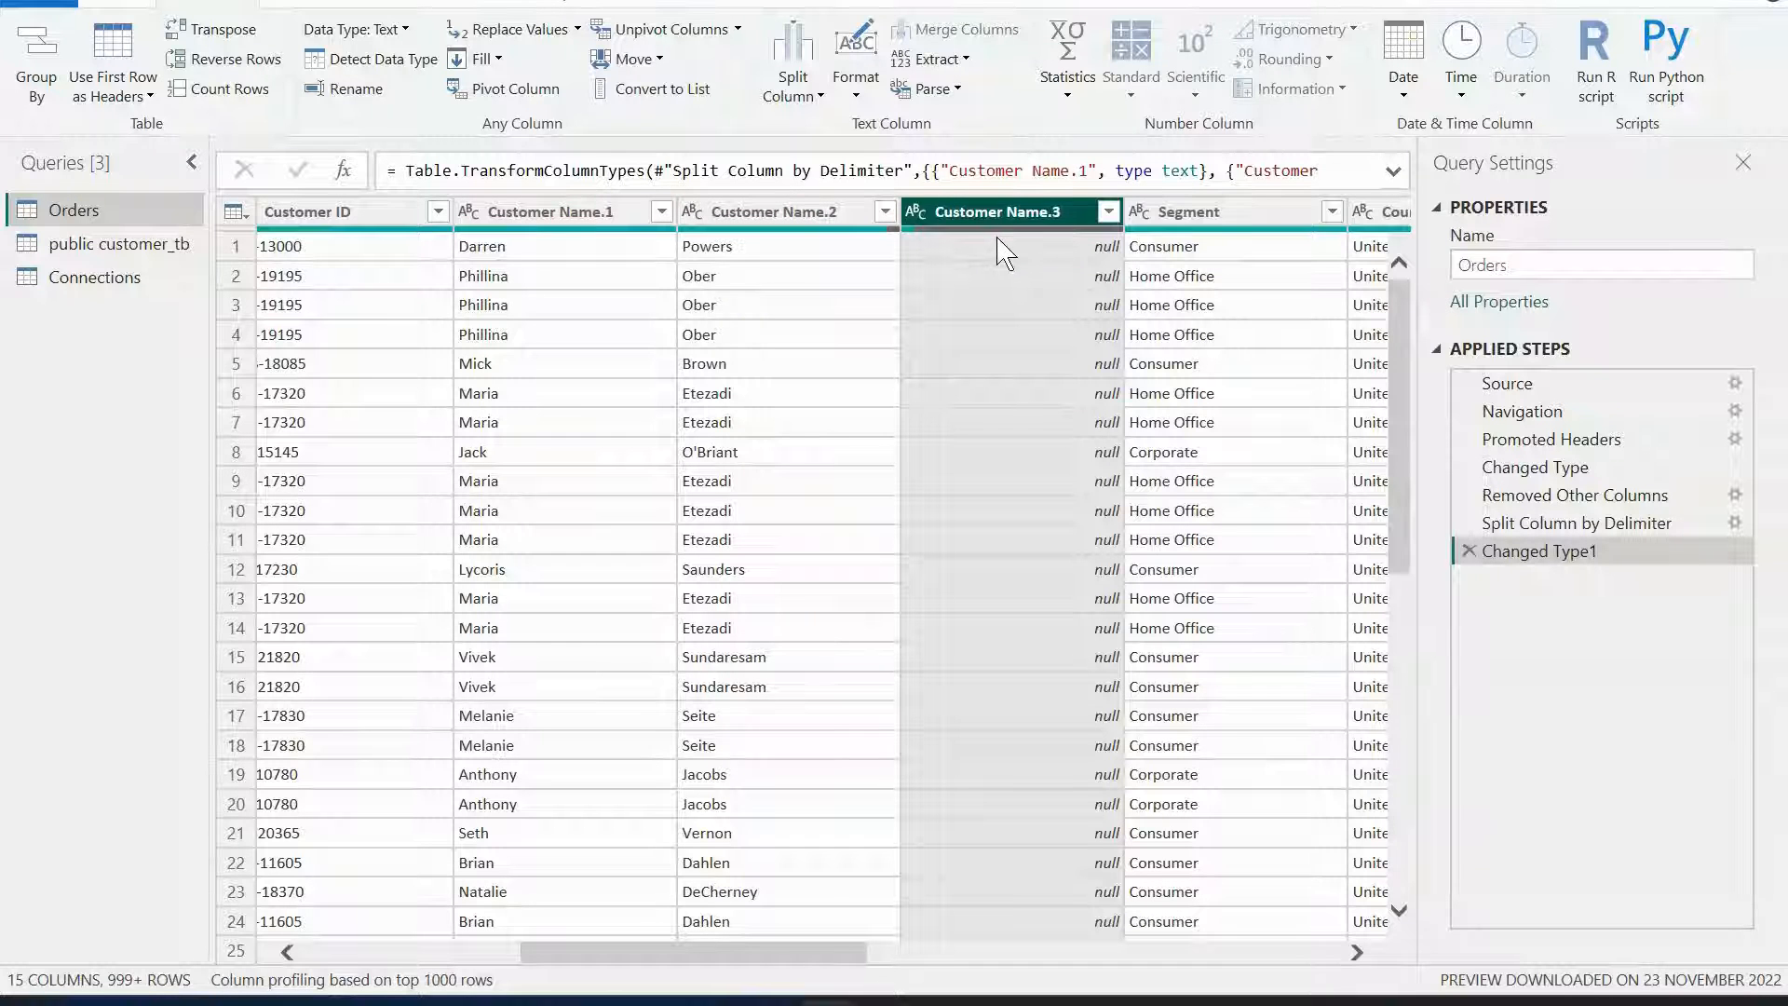
pyautogui.click(1471, 551)
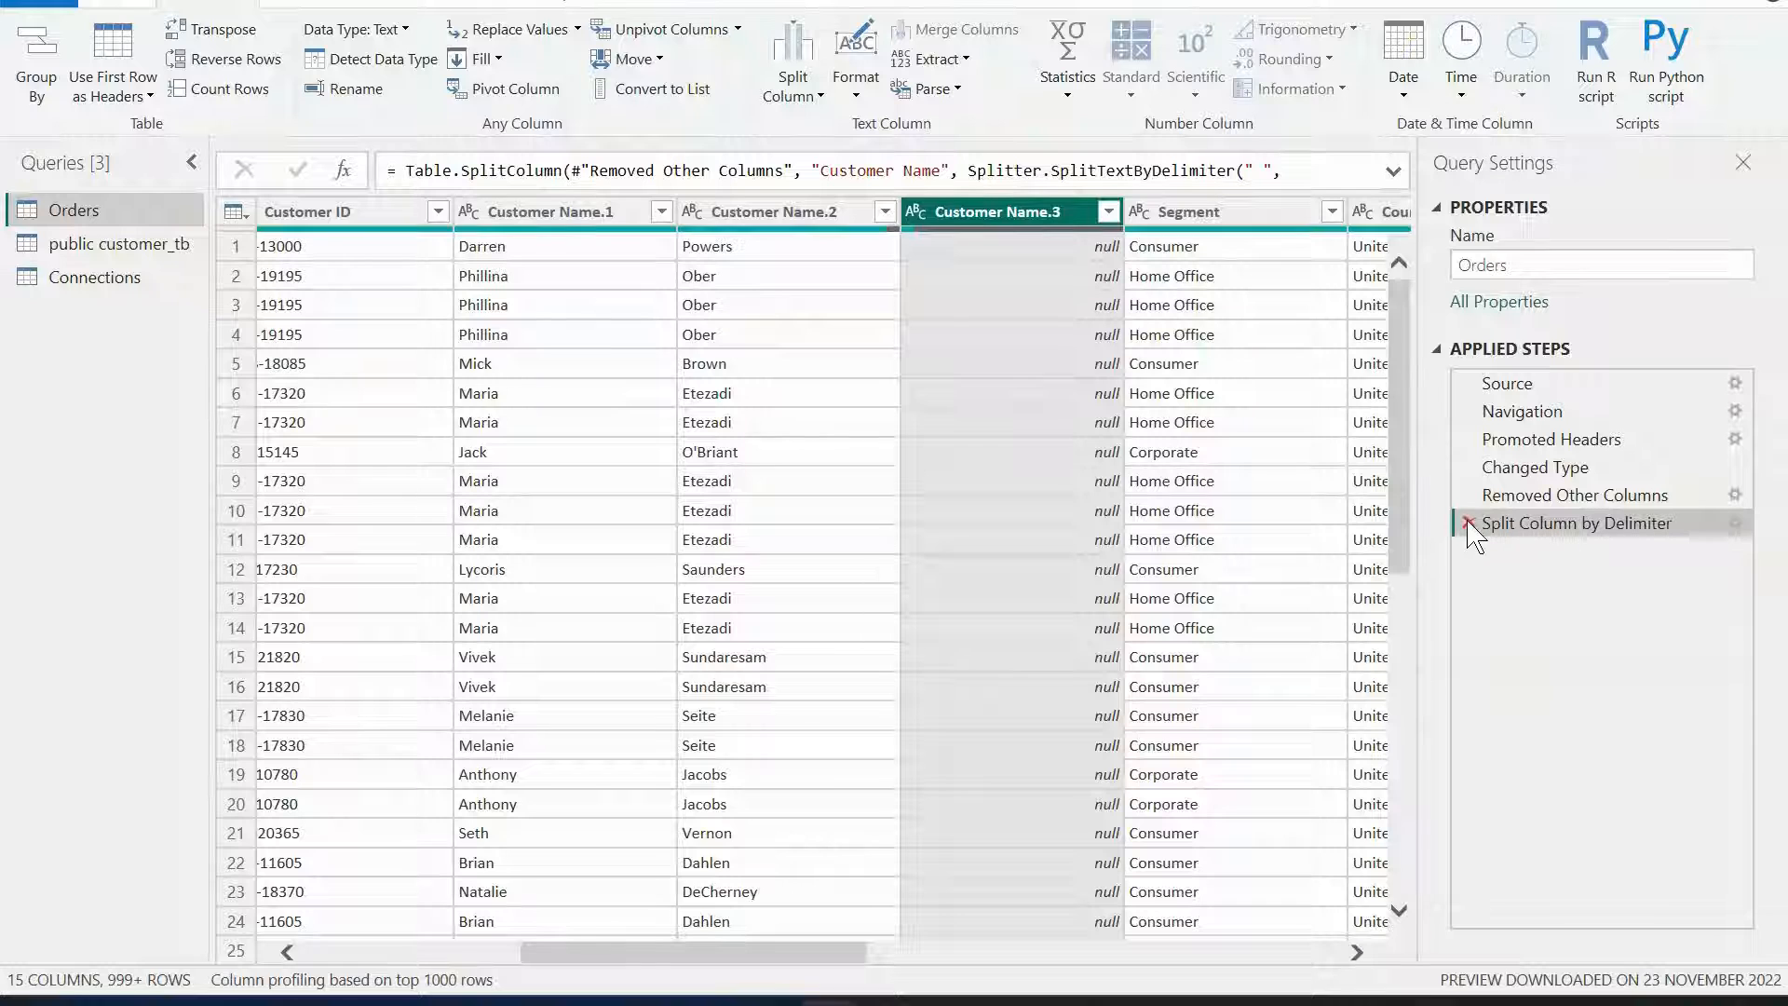
pyautogui.click(1468, 525)
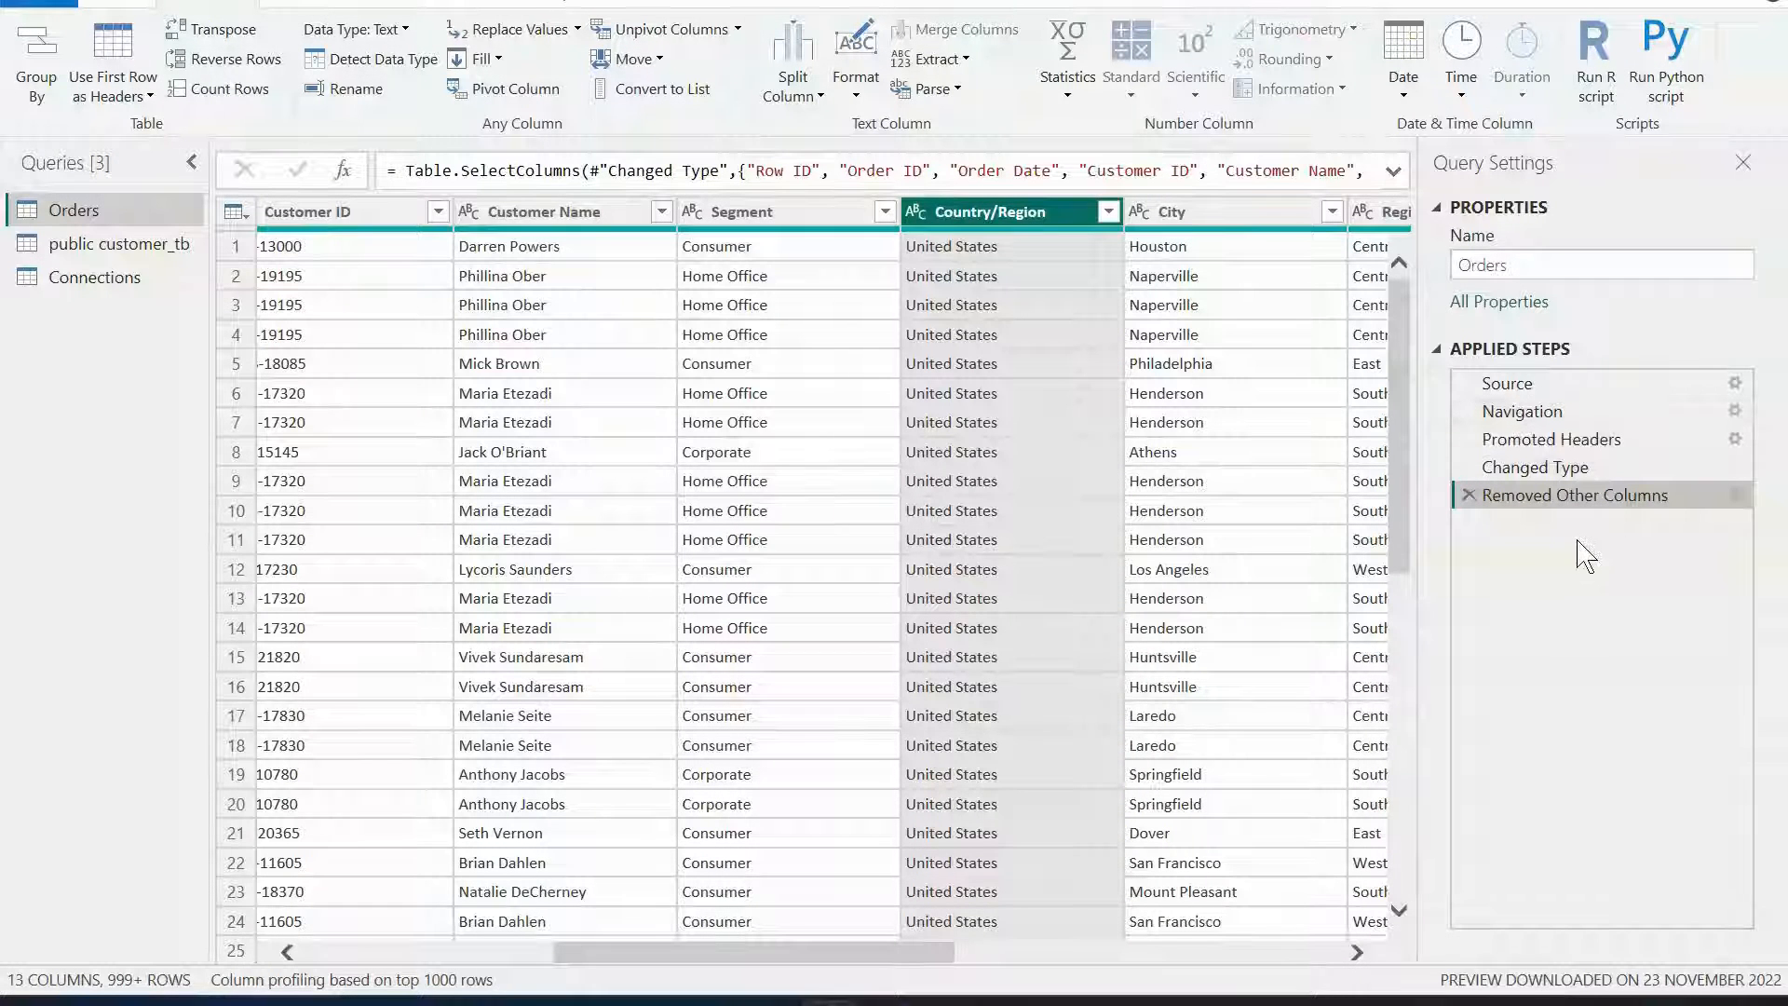
# Split Customer Name by space at the right-most delimiter, then preview the earlier applied steps.
pyautogui.click(559, 213)
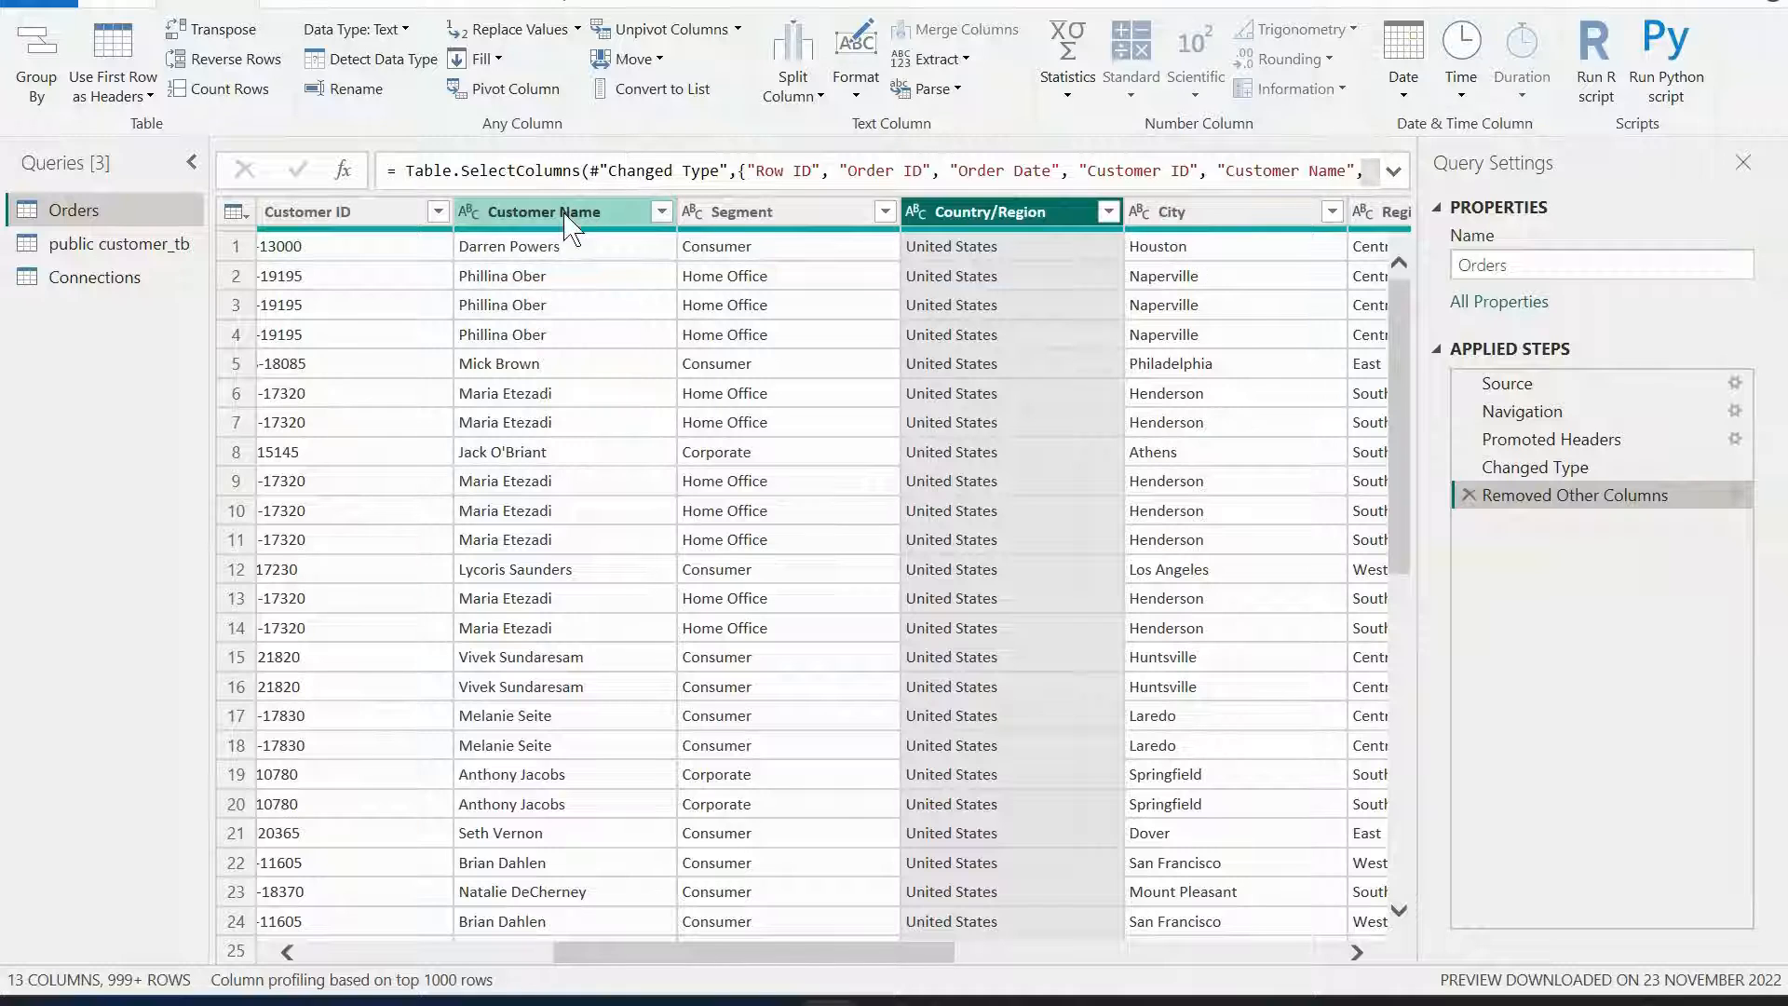
pyautogui.click(801, 86)
pyautogui.click(832, 125)
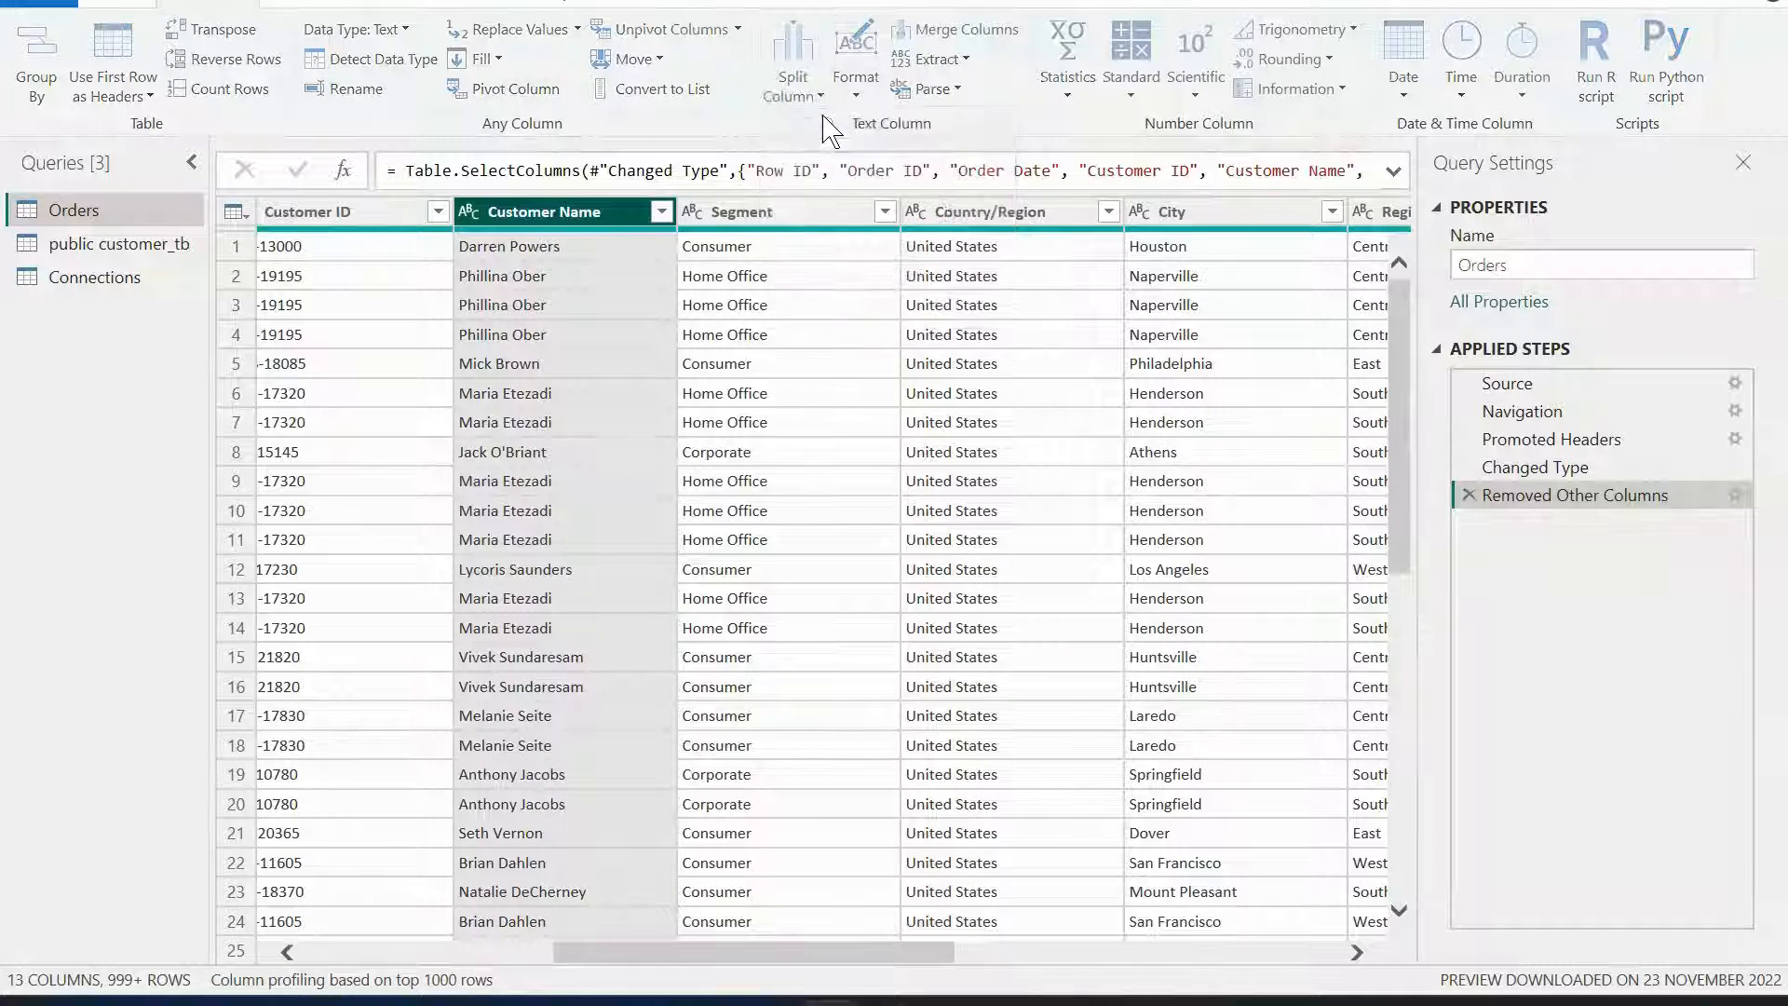
pyautogui.moveTo(790, 170); pyautogui.dragTo(1048, 73)
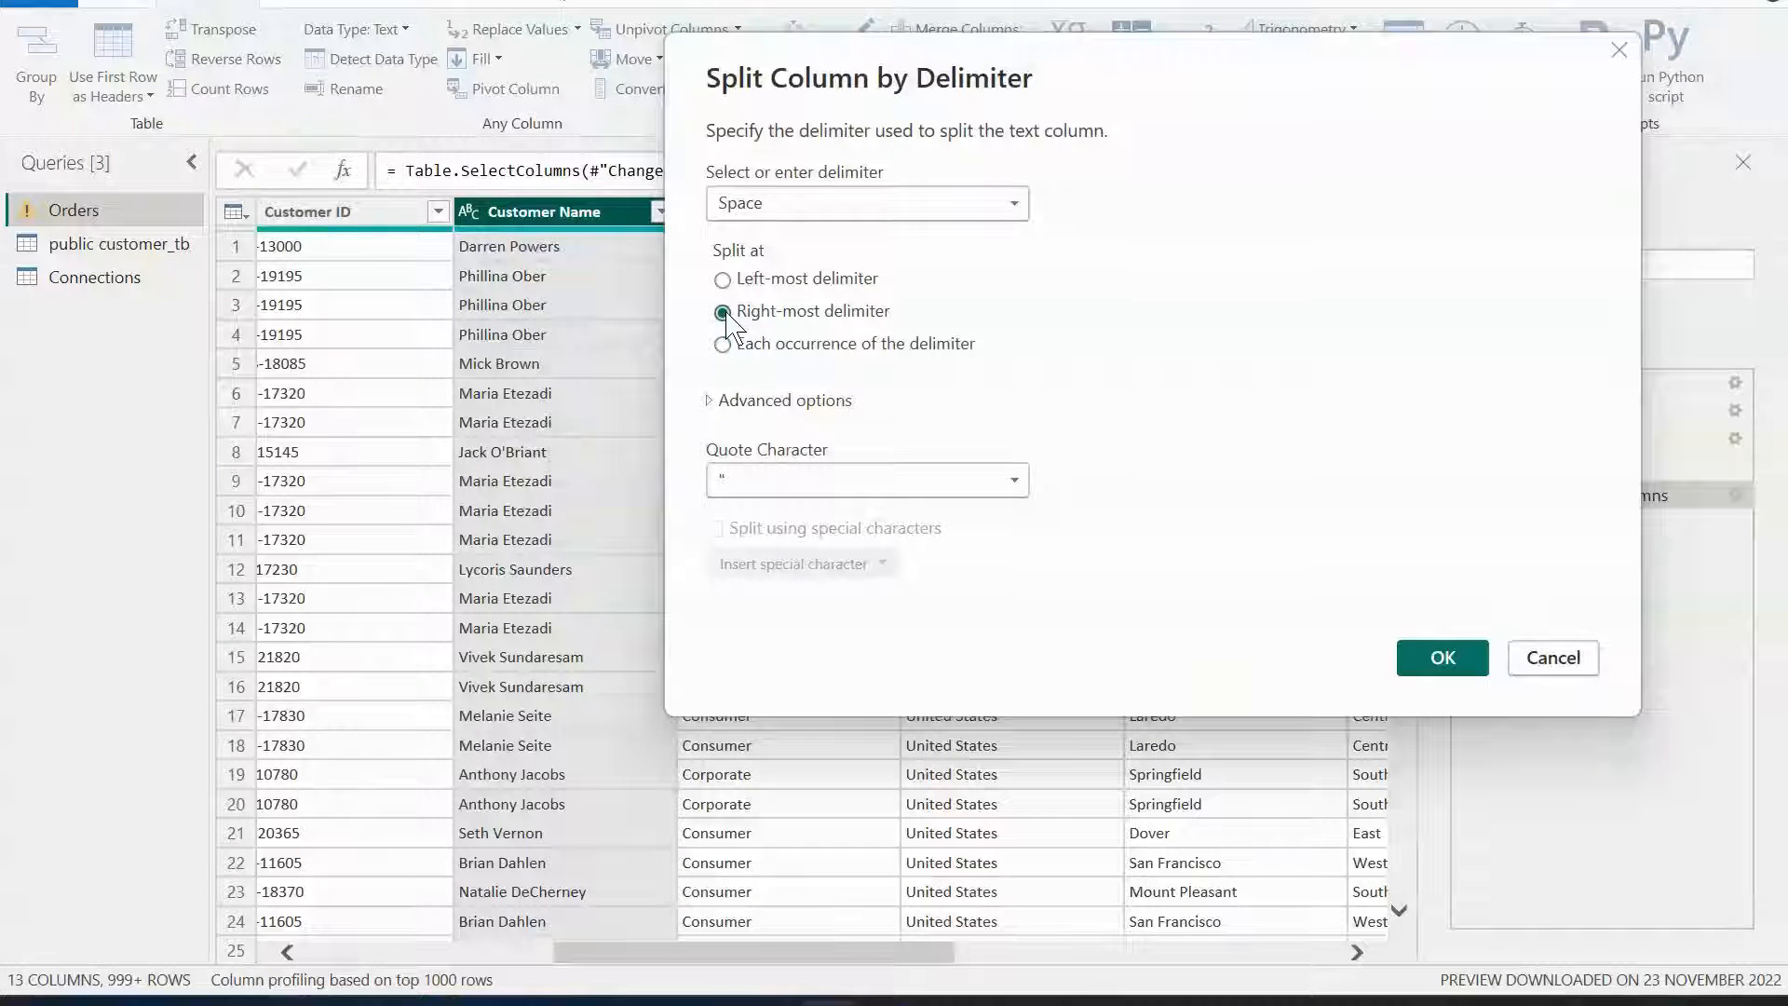
pyautogui.click(1441, 659)
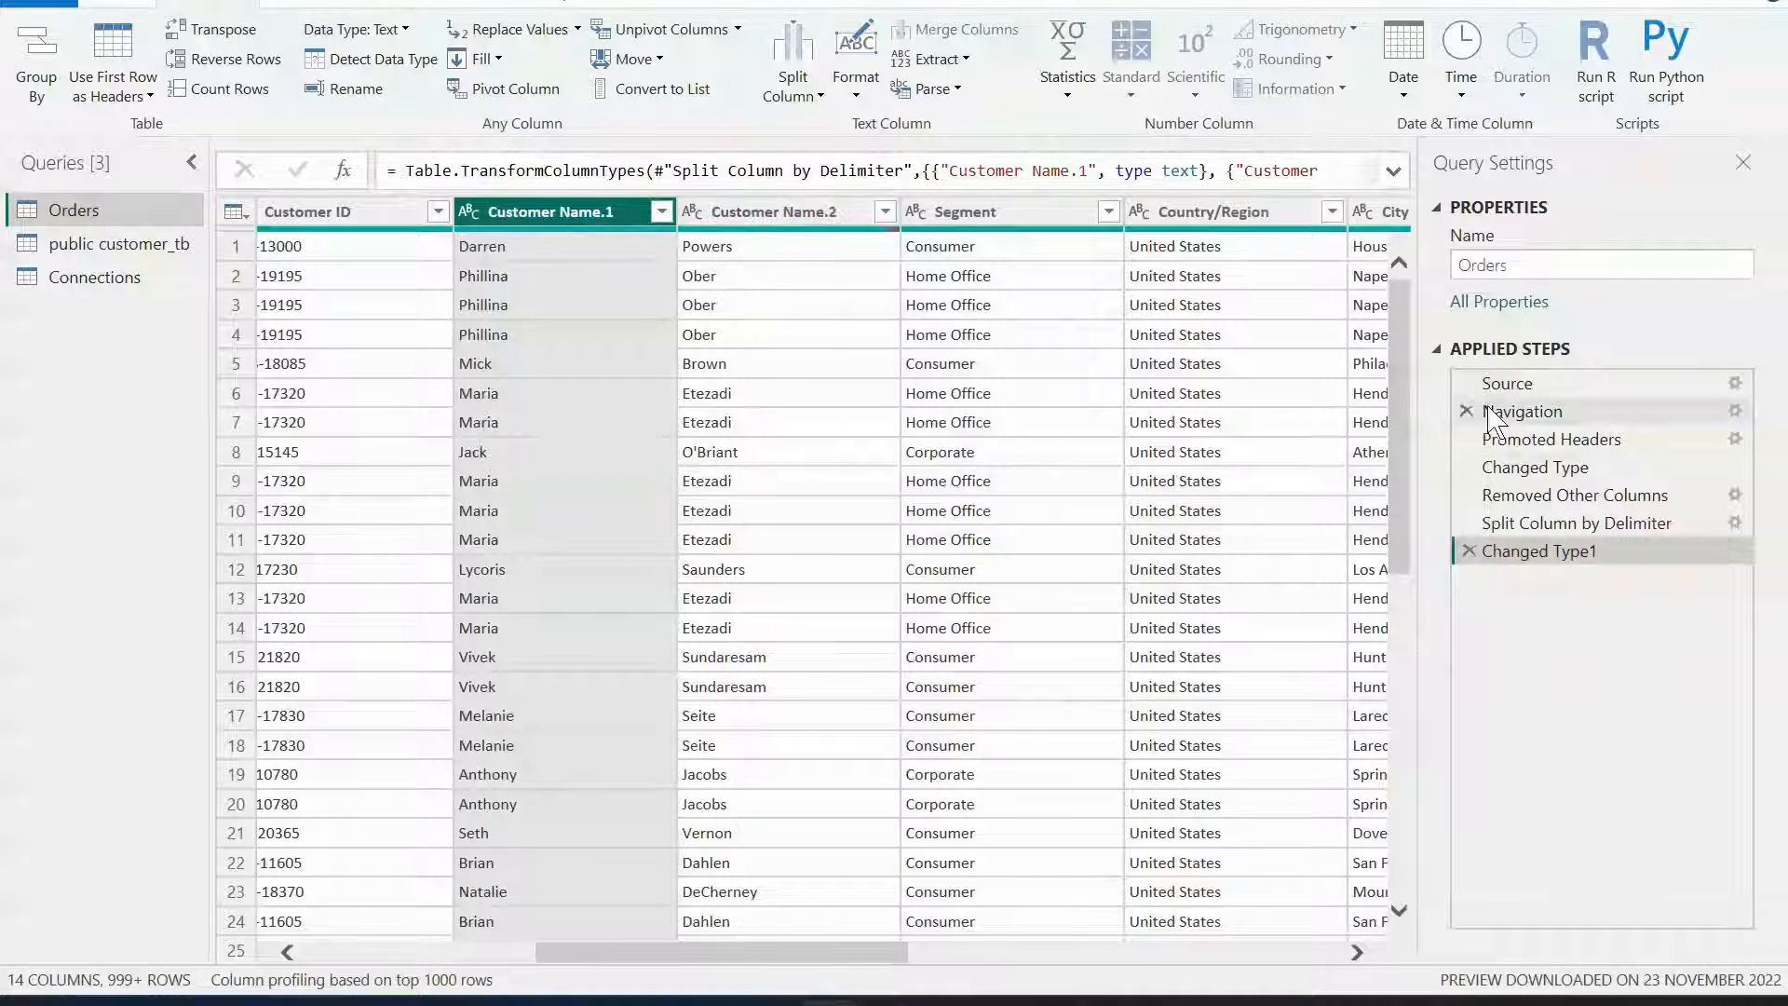
pyautogui.click(1546, 525)
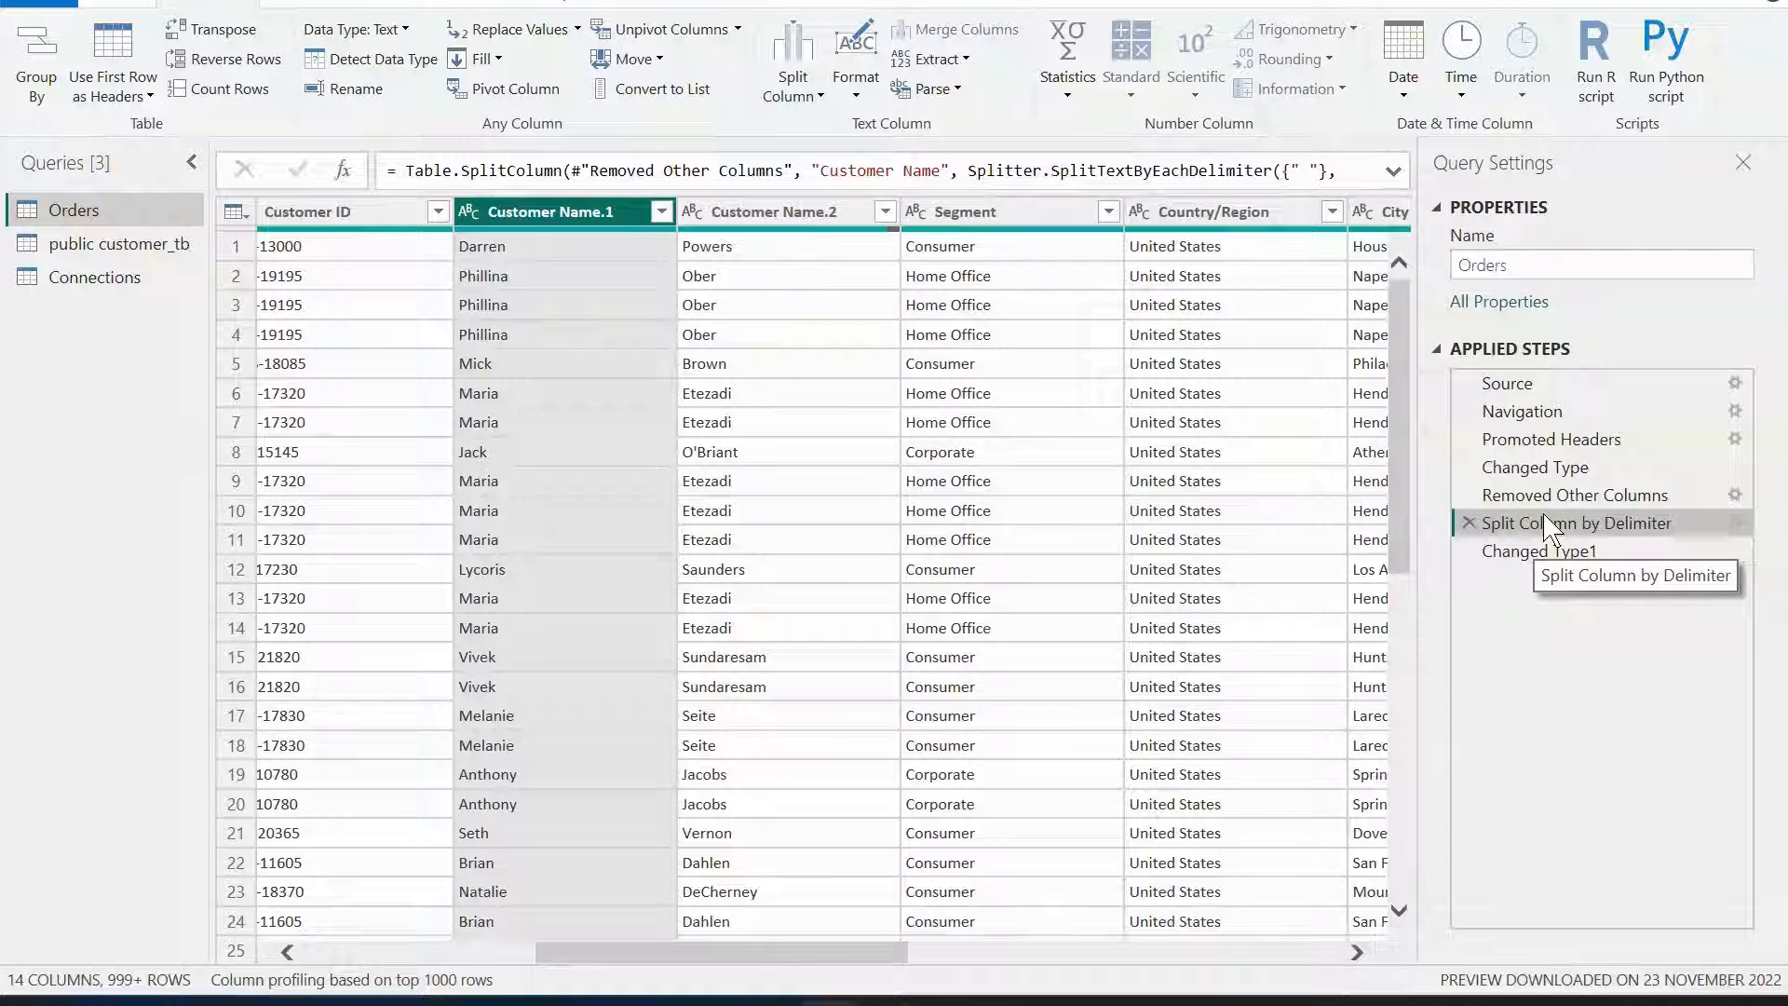
pyautogui.click(1546, 498)
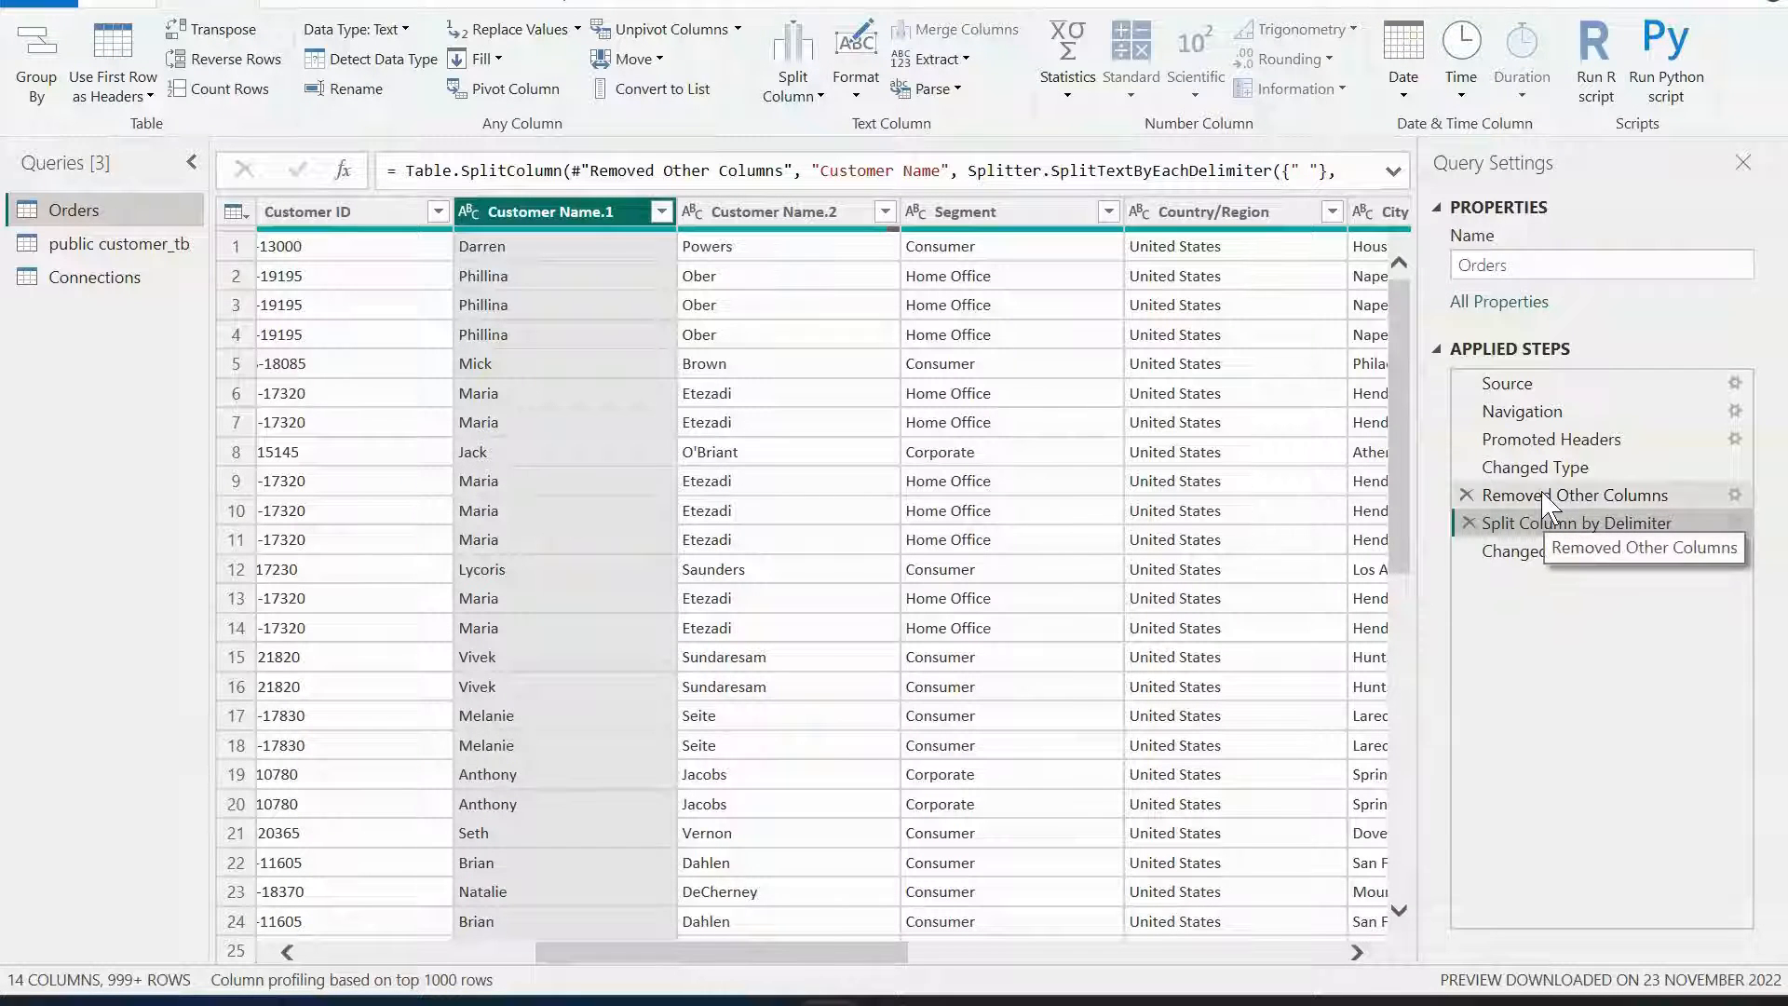
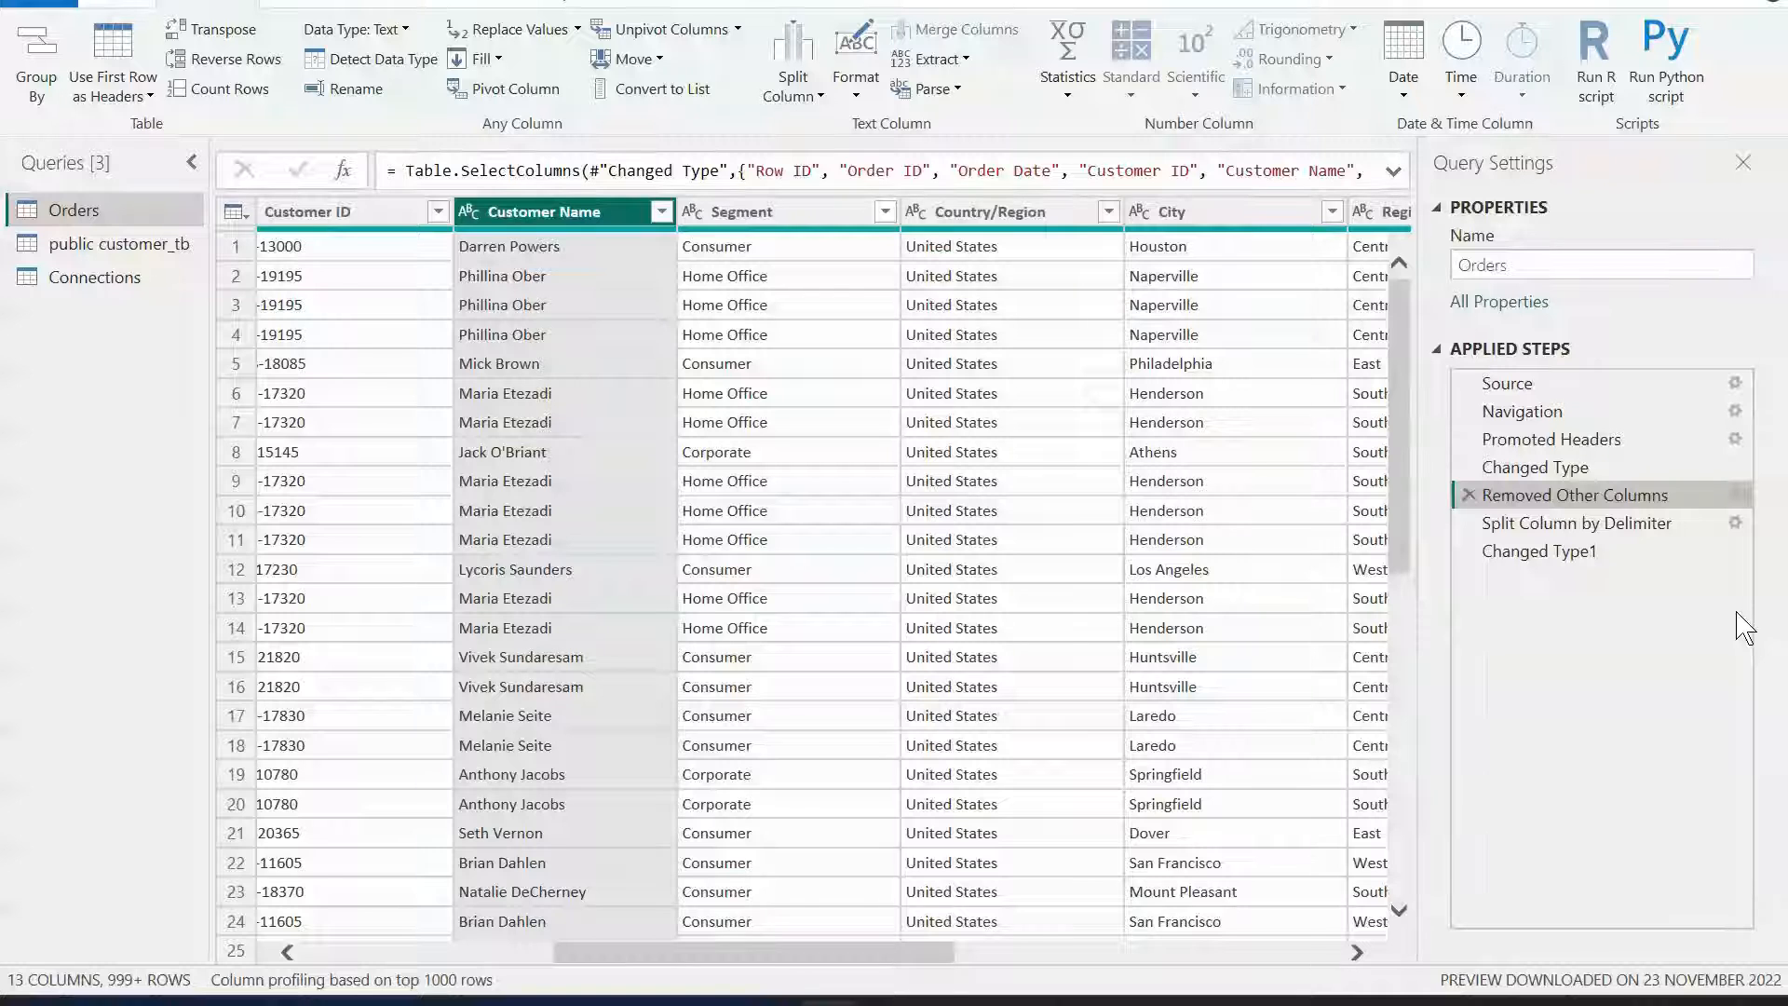
# Return to the latest applied step and rename the split columns to First Name and Last Name.
pyautogui.click(1588, 550)
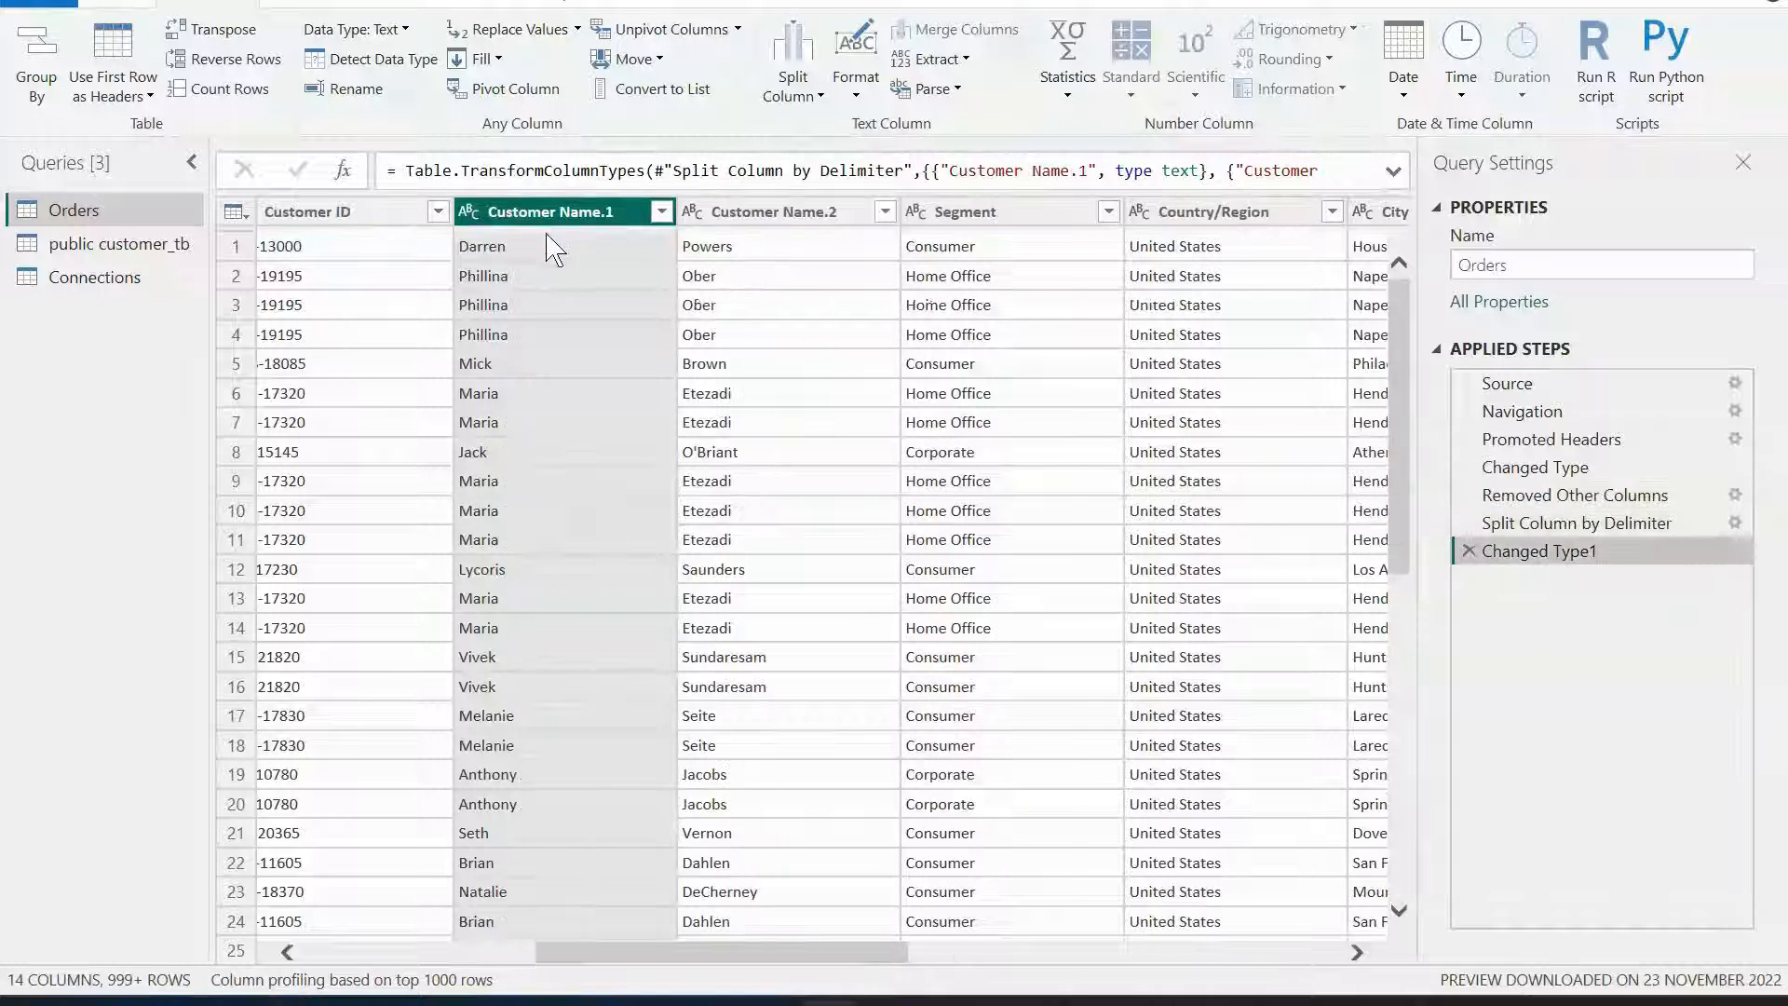
pyautogui.doubleClick(561, 212)
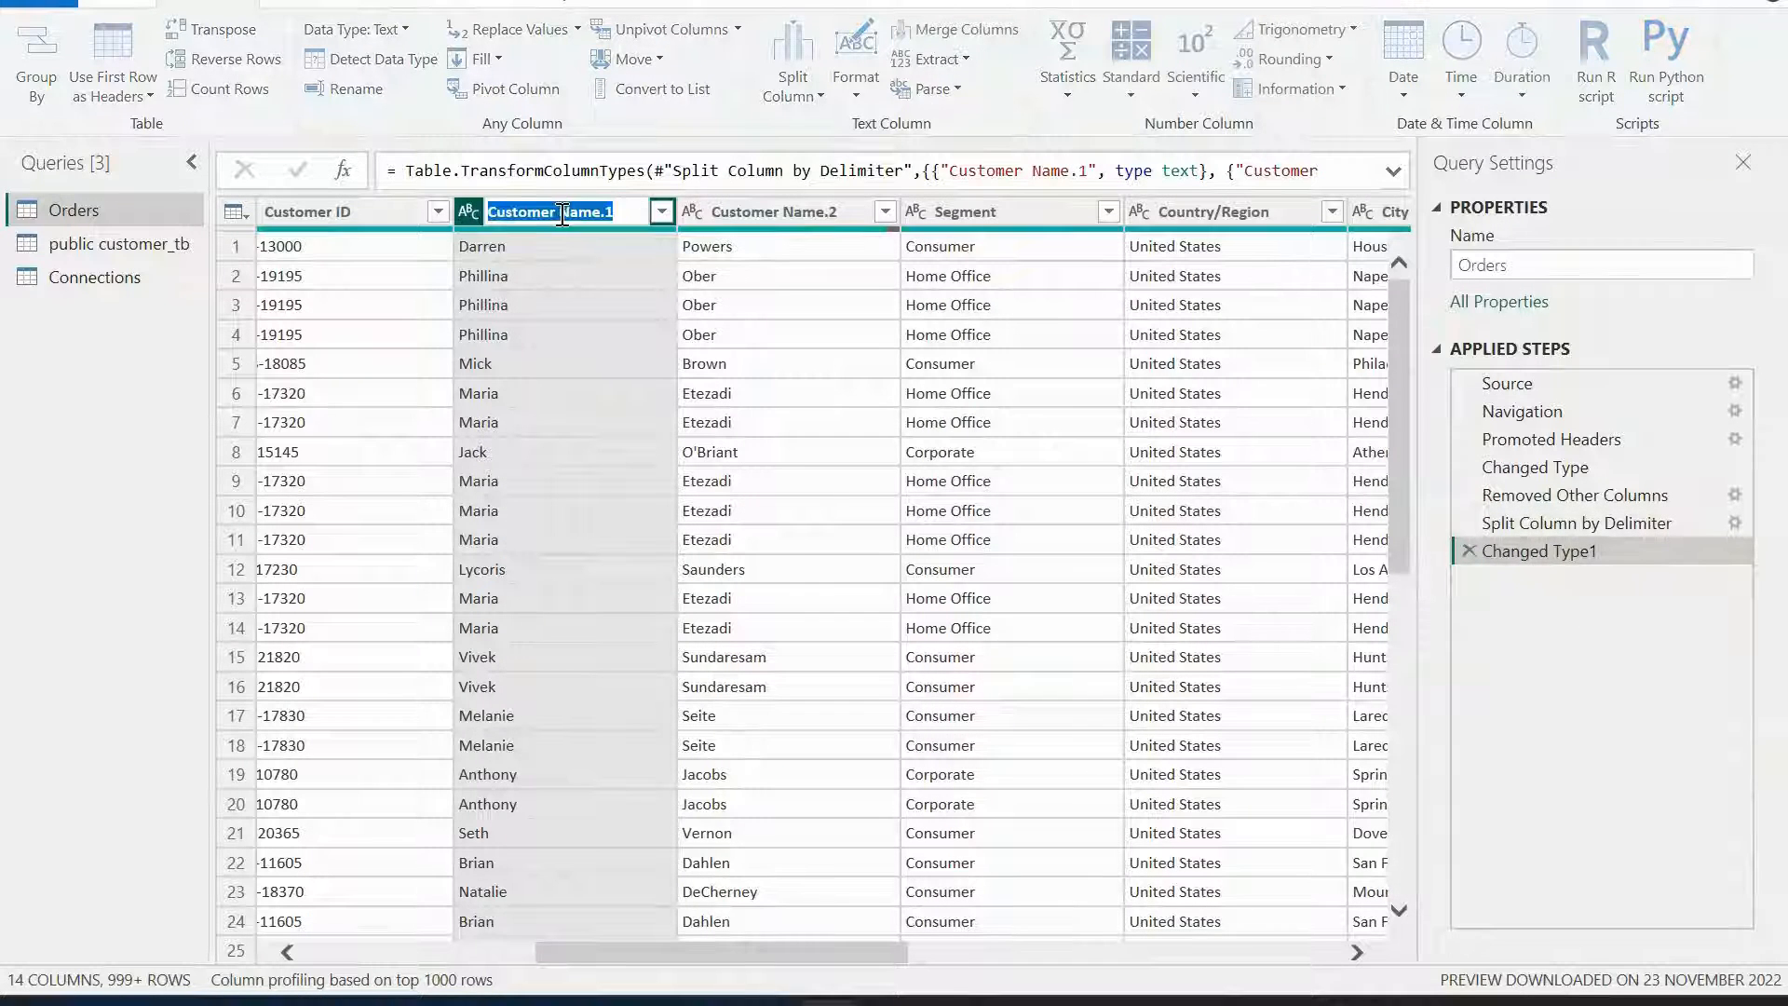
pyautogui.write('Fir')
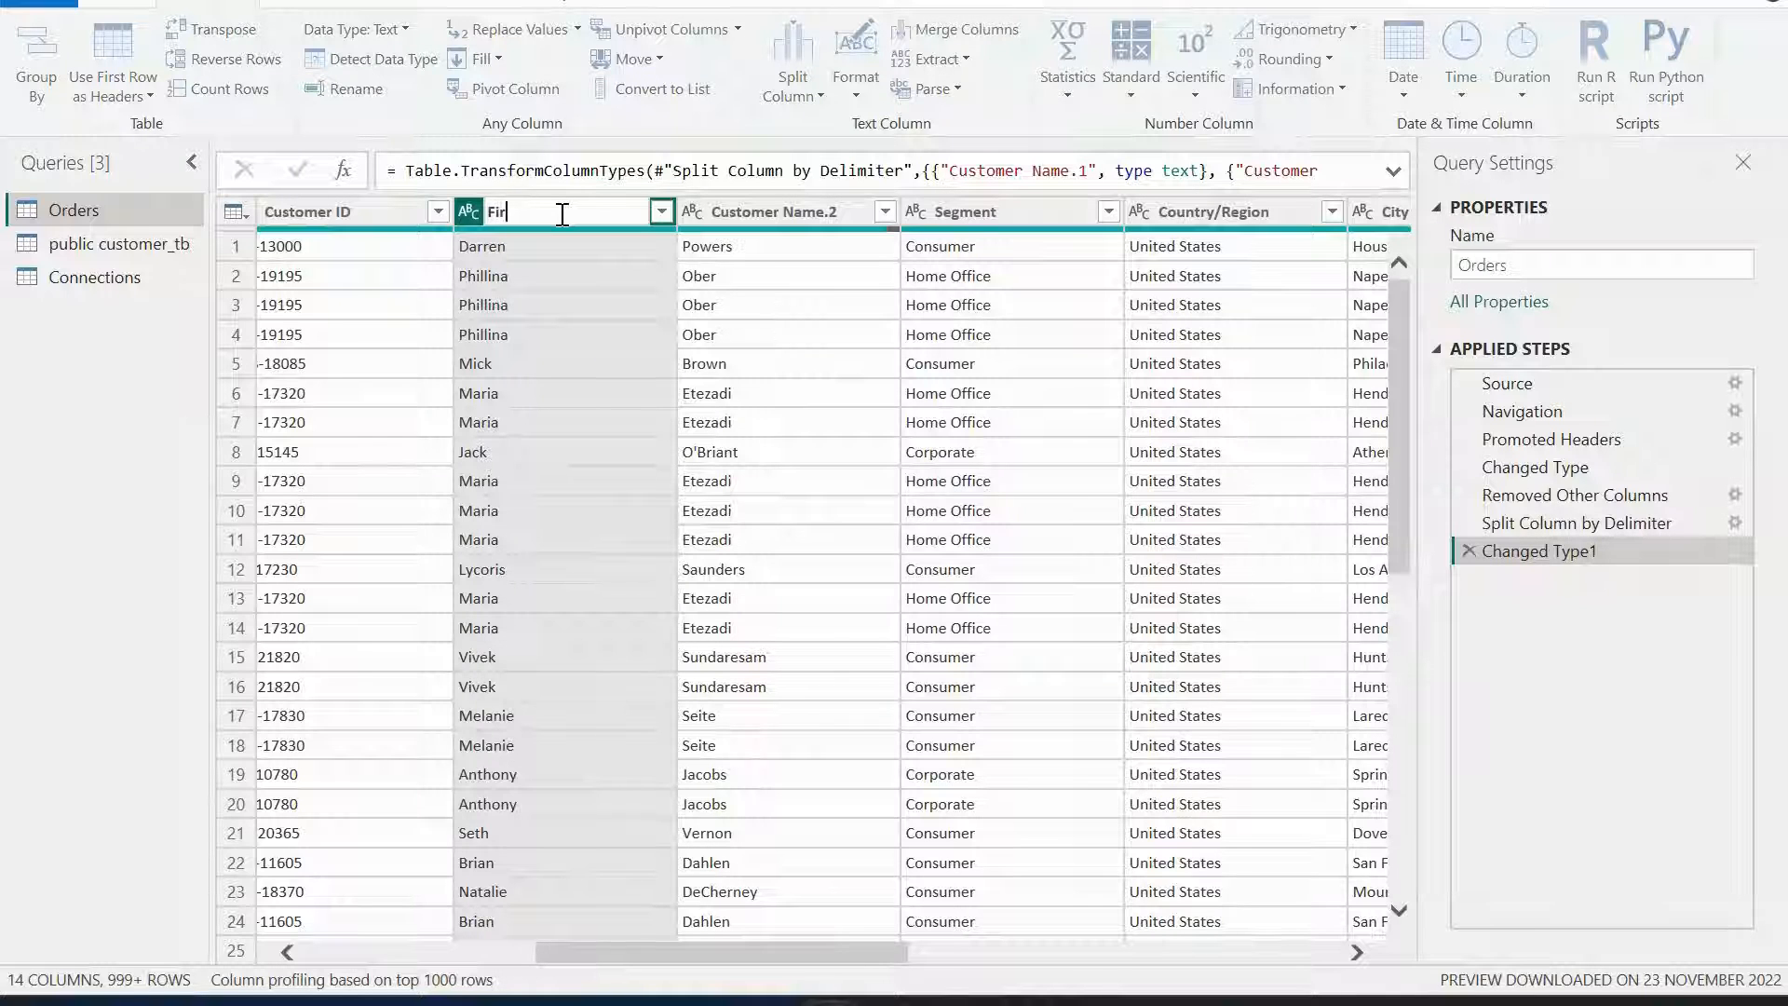
pyautogui.write('st Name')
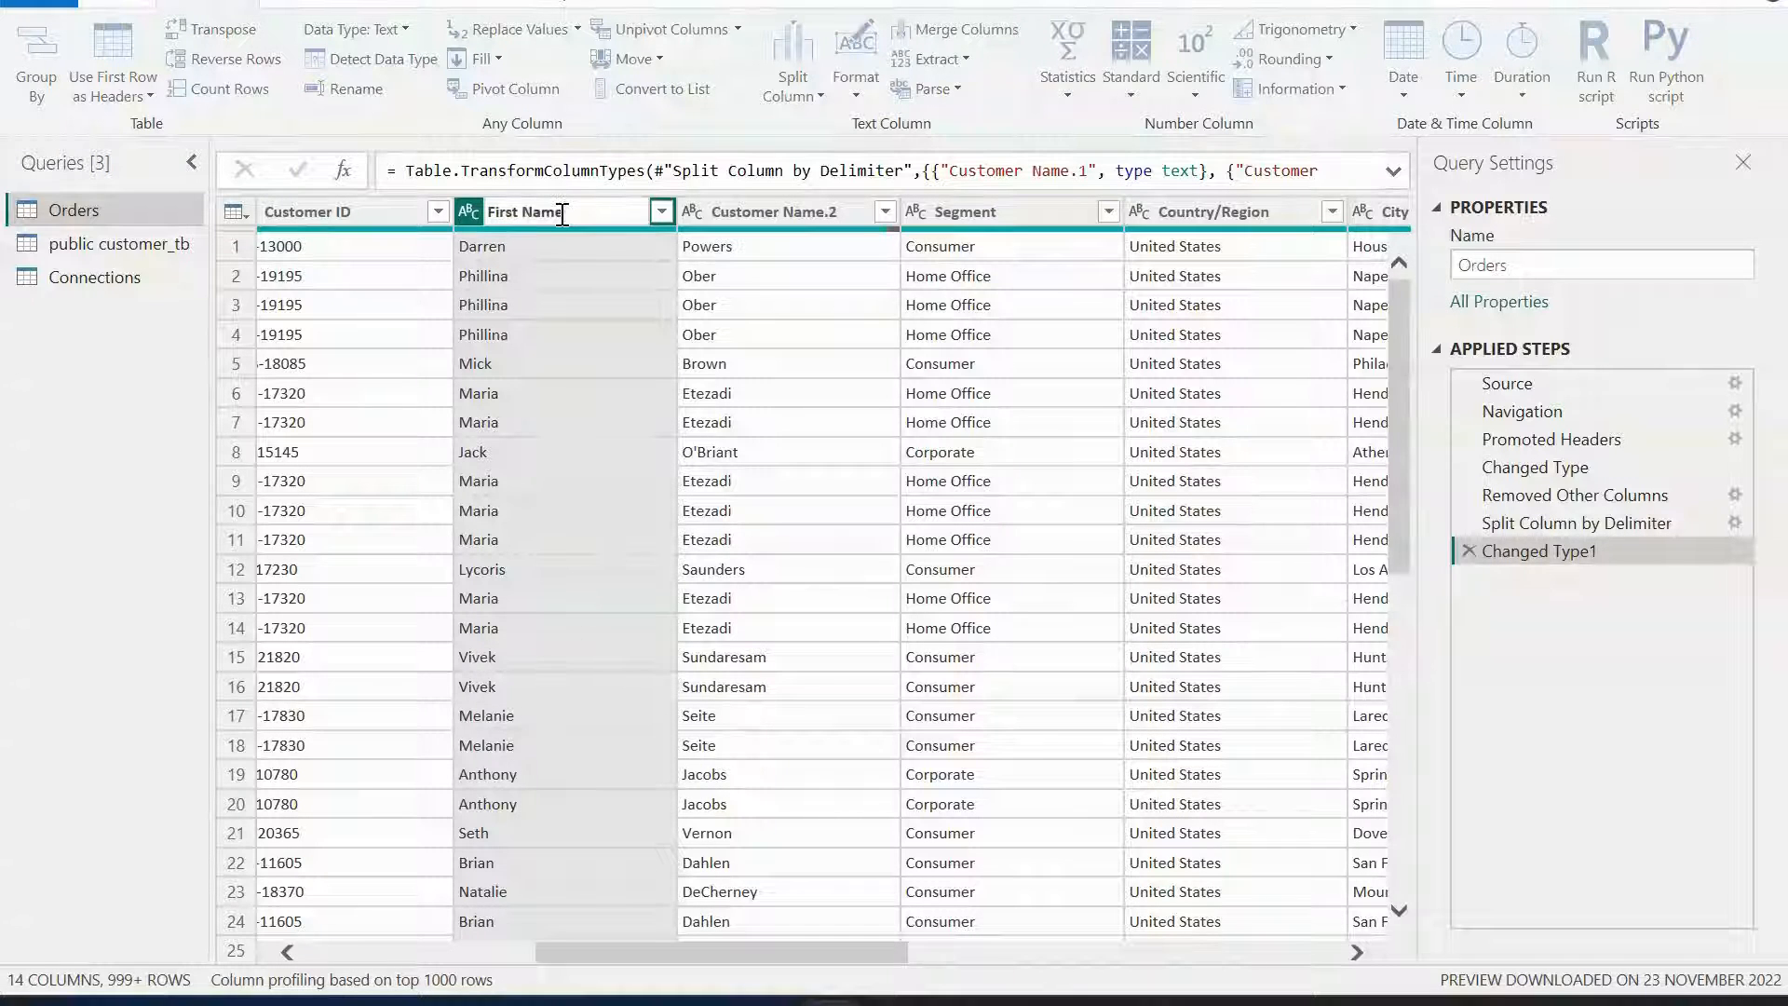
pyautogui.doubleClick(753, 211)
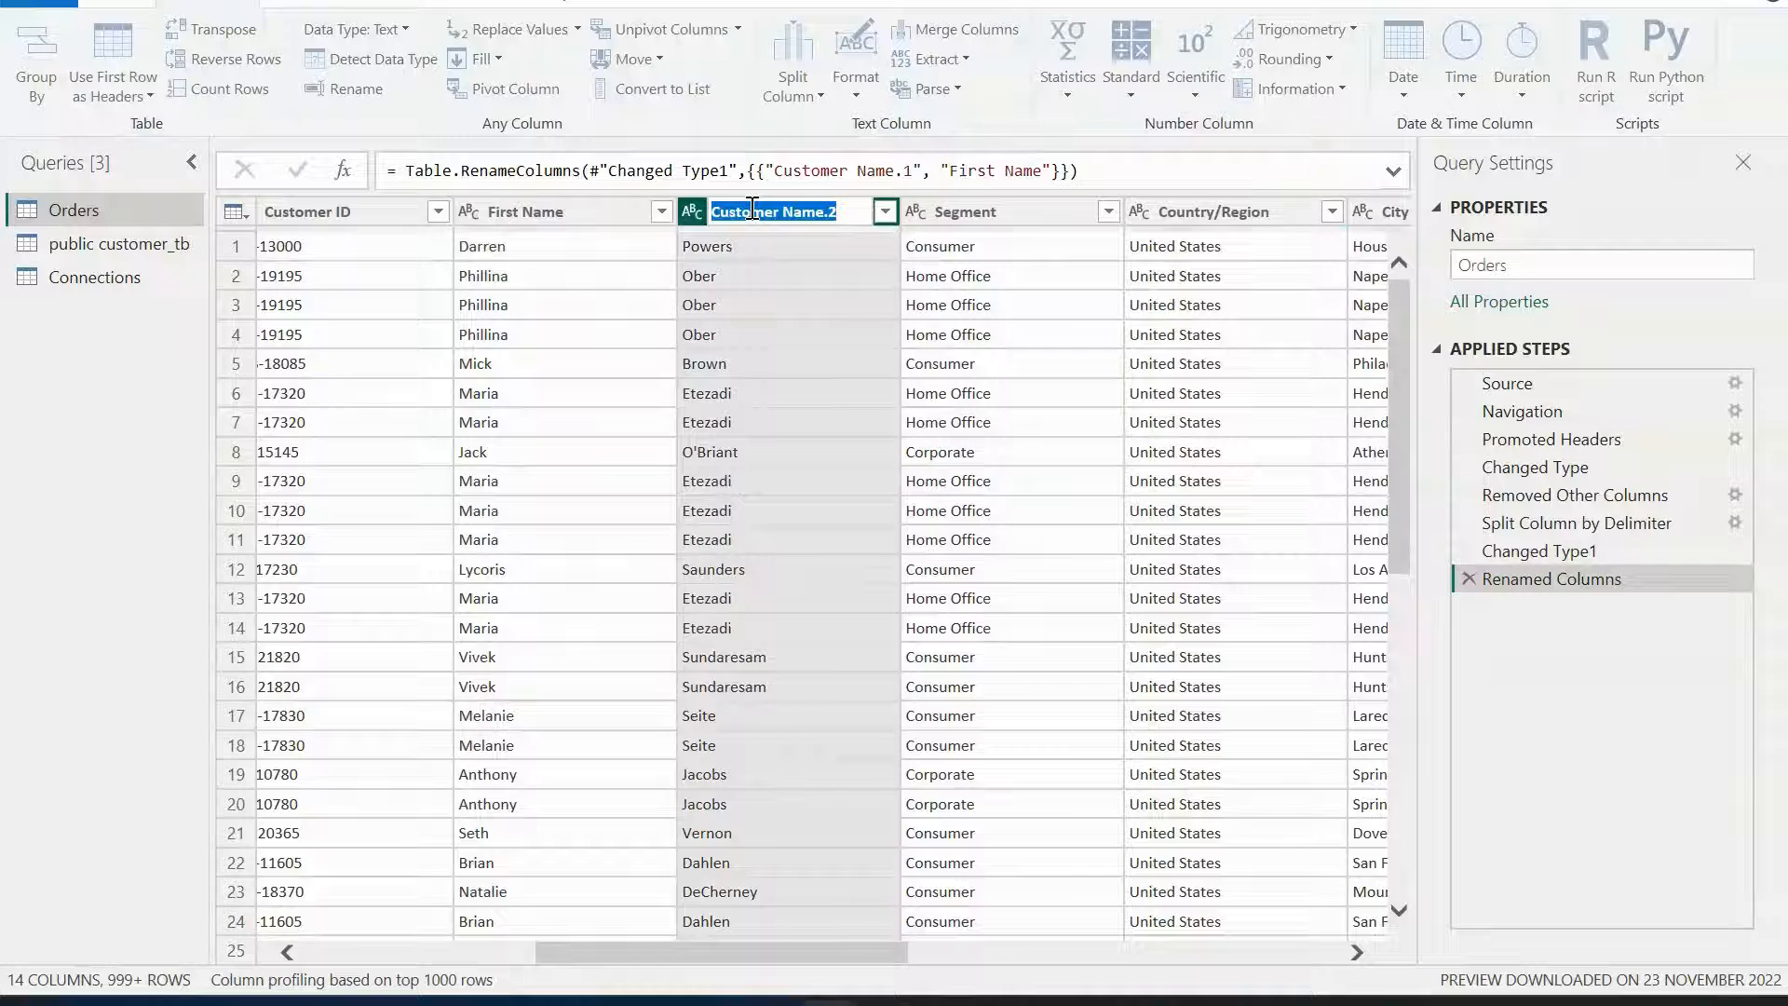
pyautogui.write('Last Name')
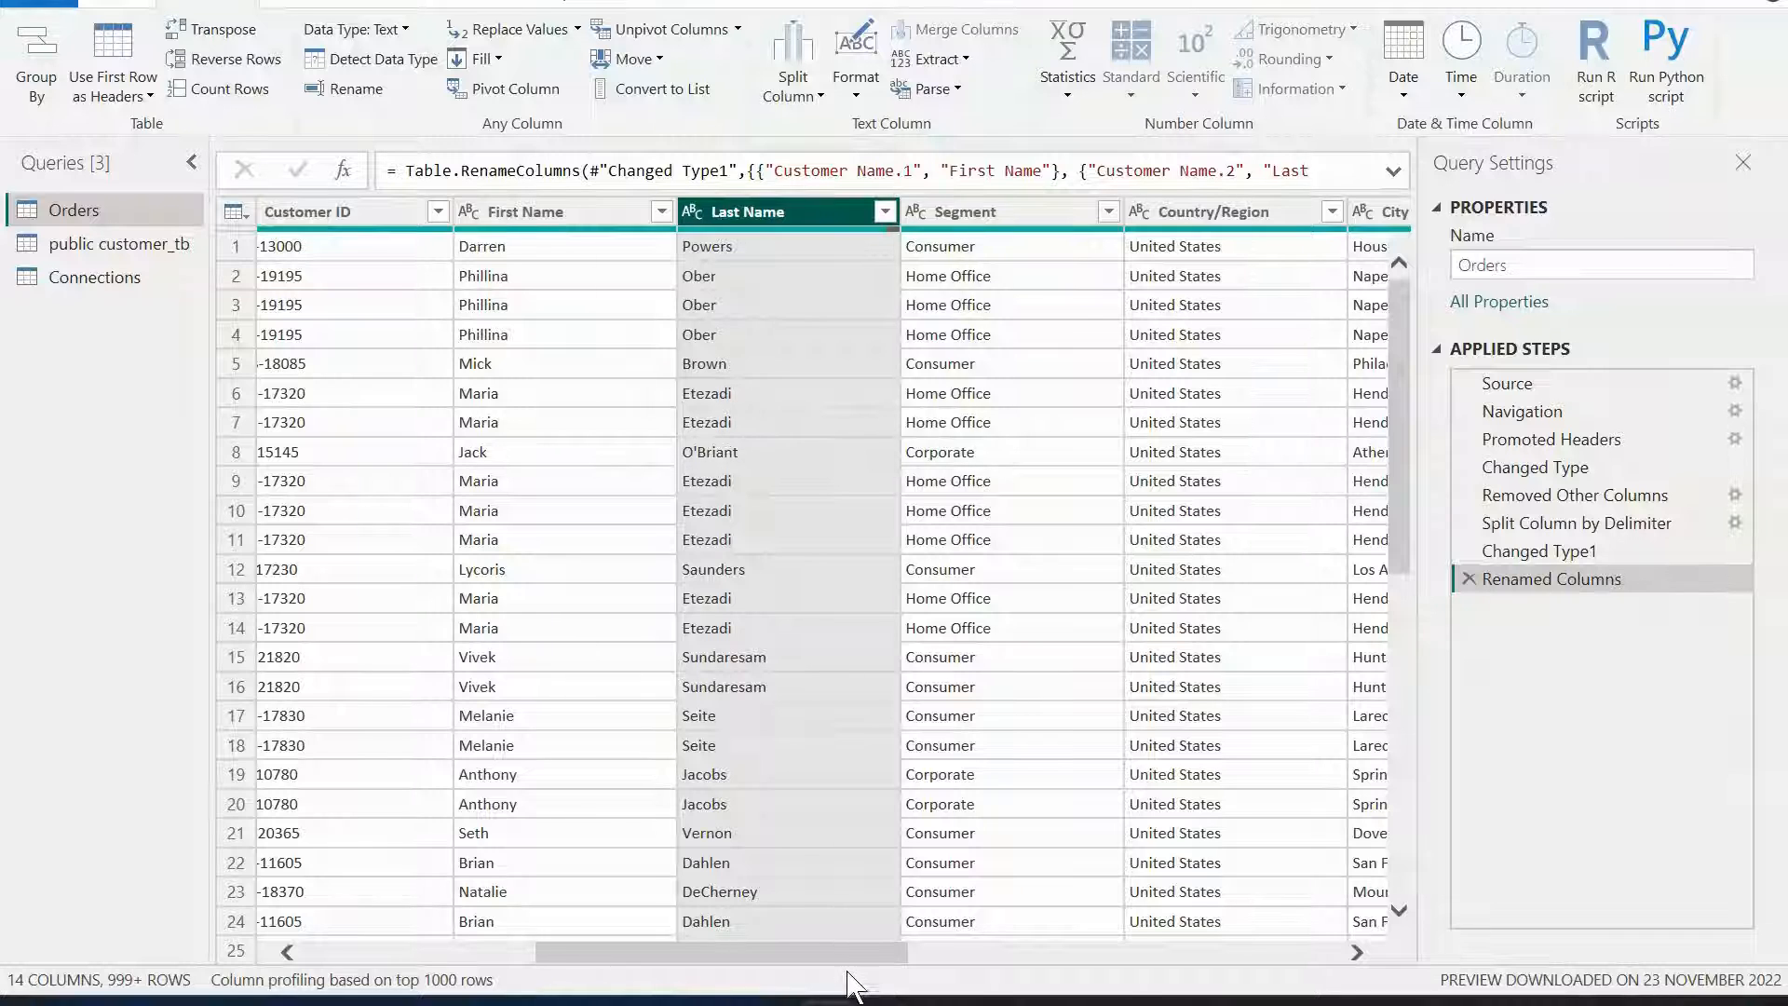
# Inspect the Sales and Order Date columns and the Order Date data type options.
pyautogui.moveTo(830, 960); pyautogui.dragTo(1326, 956)
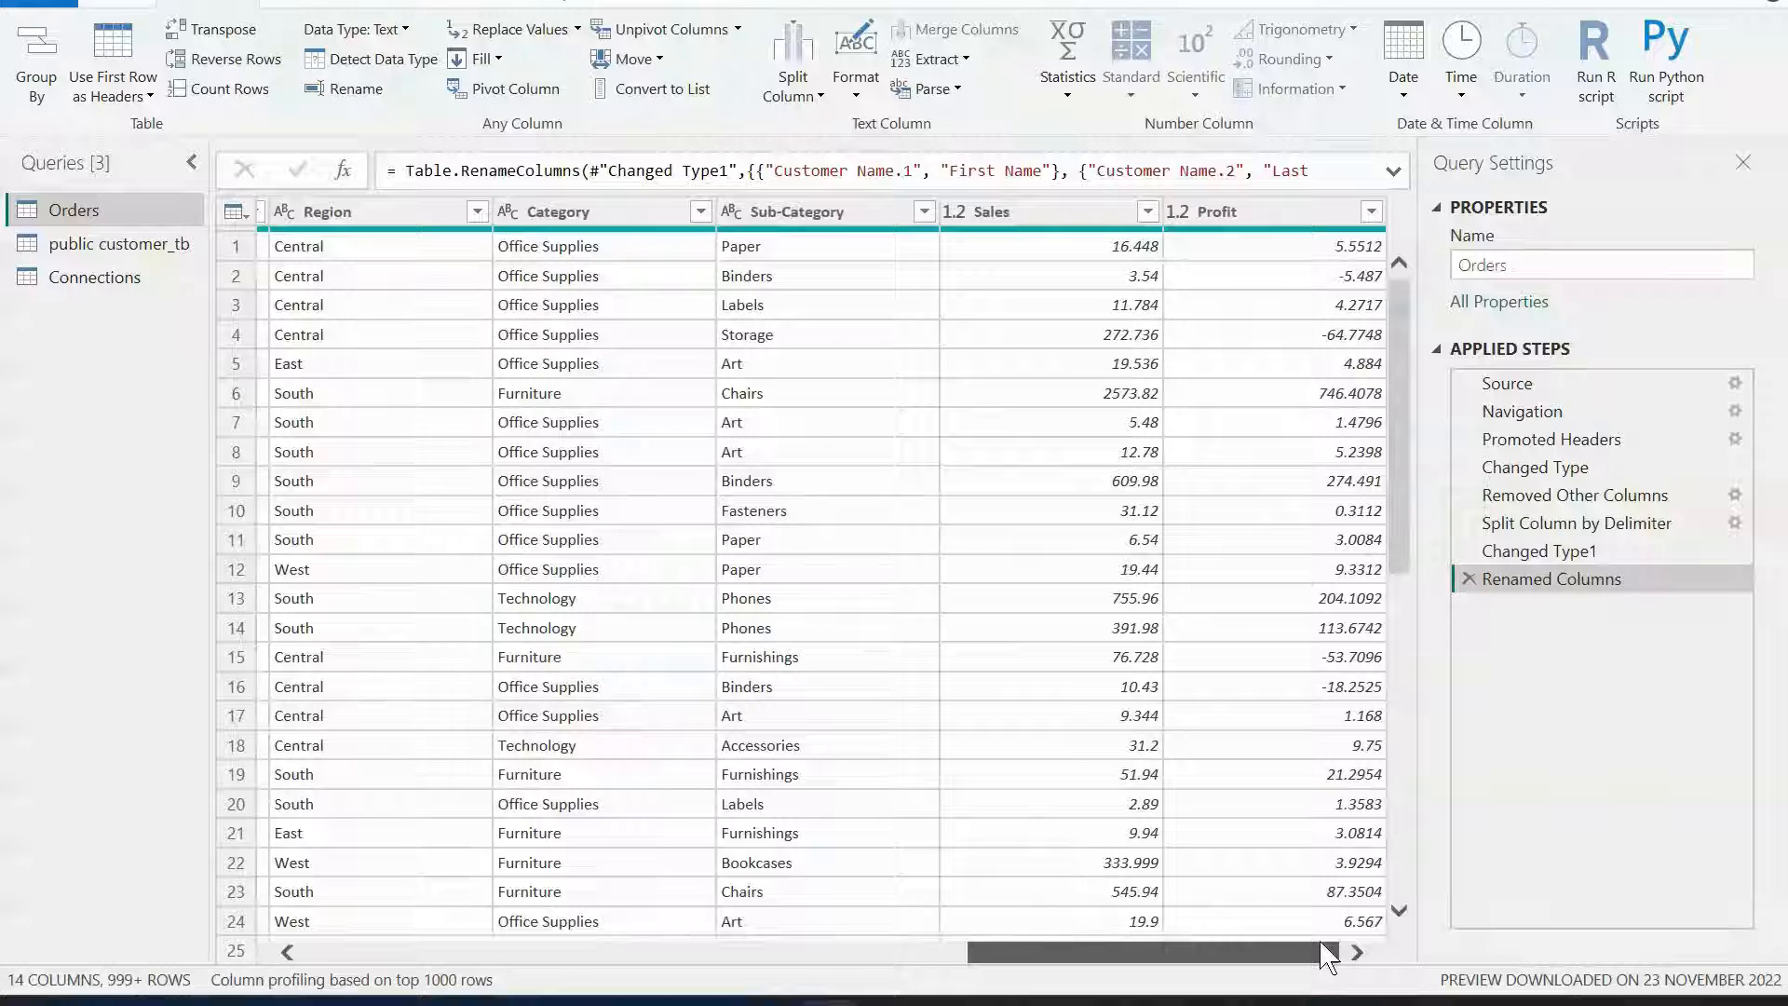
pyautogui.click(1105, 213)
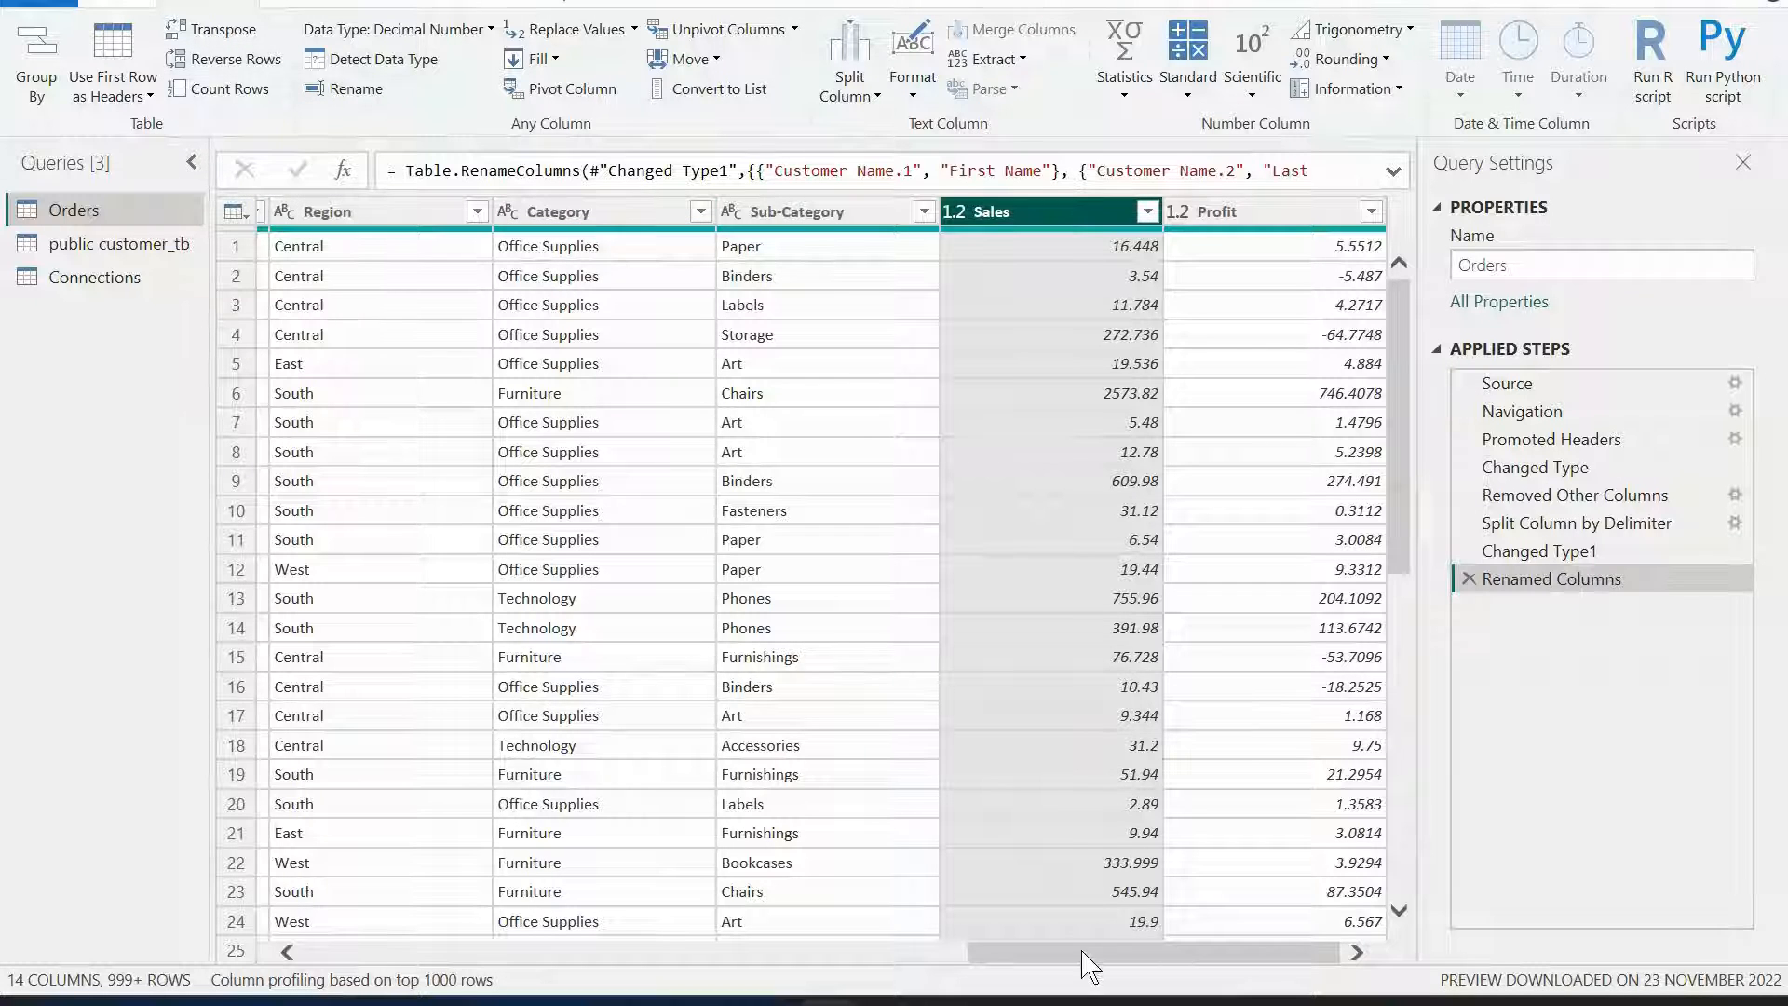
pyautogui.moveTo(1085, 955); pyautogui.dragTo(516, 952)
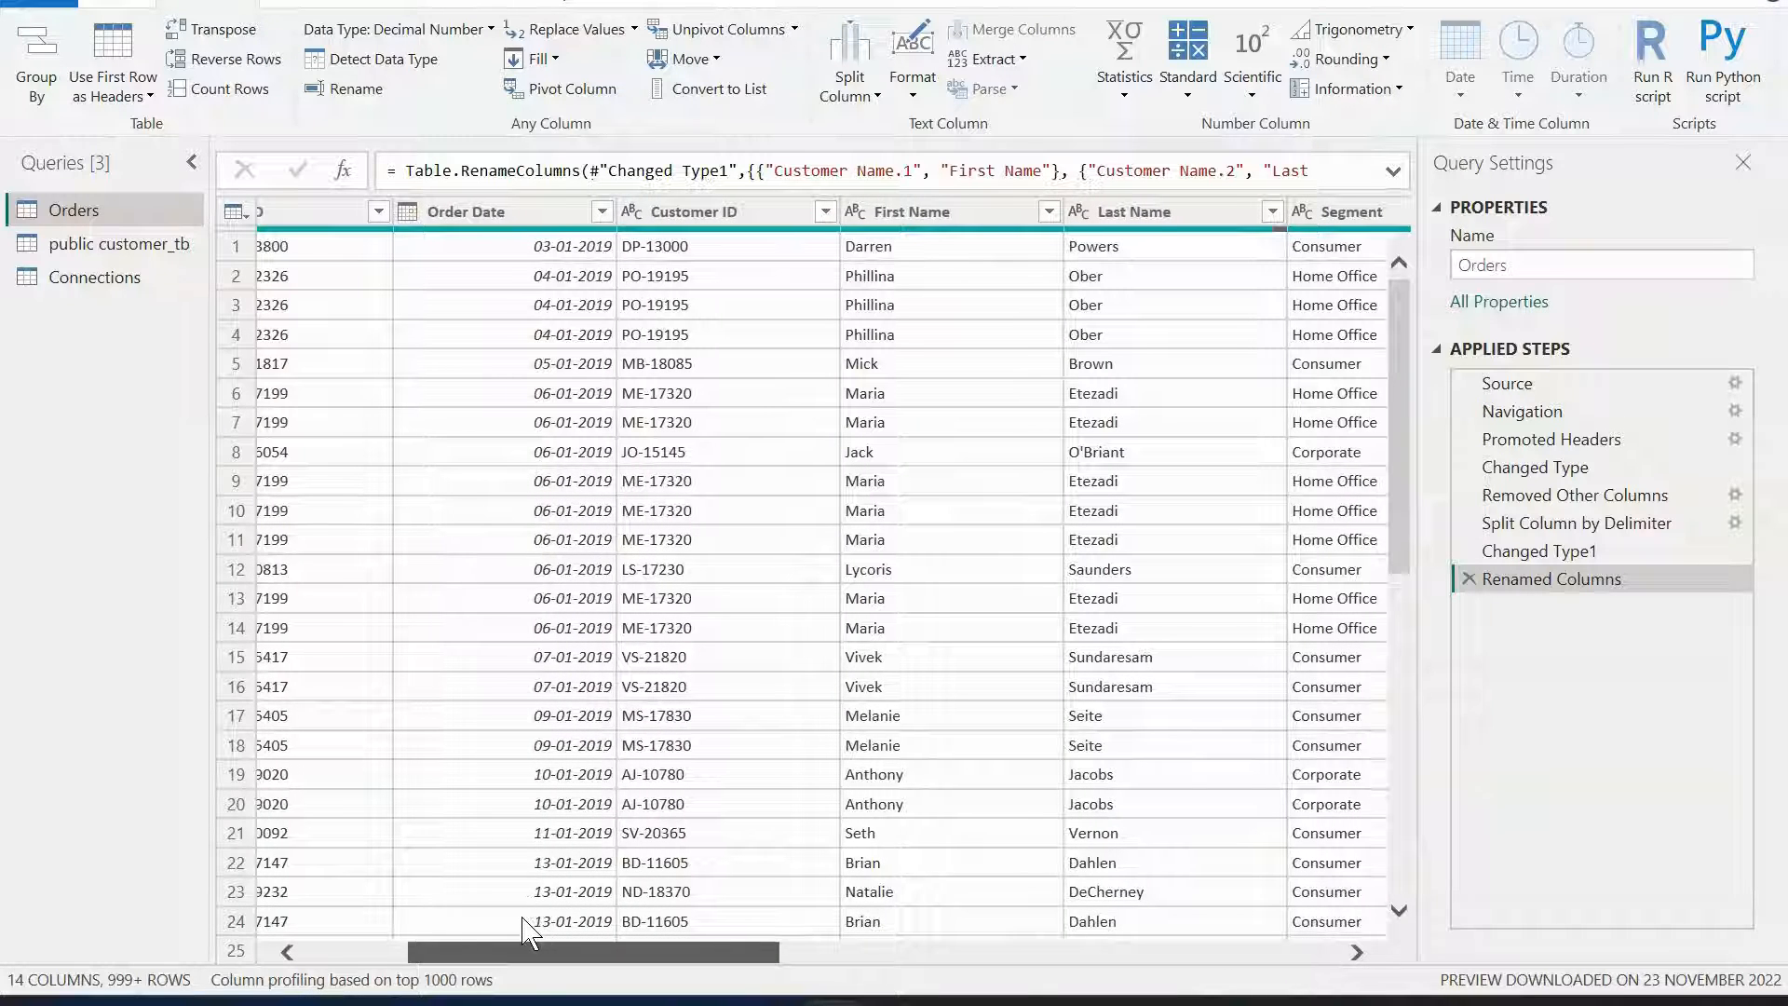
pyautogui.click(498, 216)
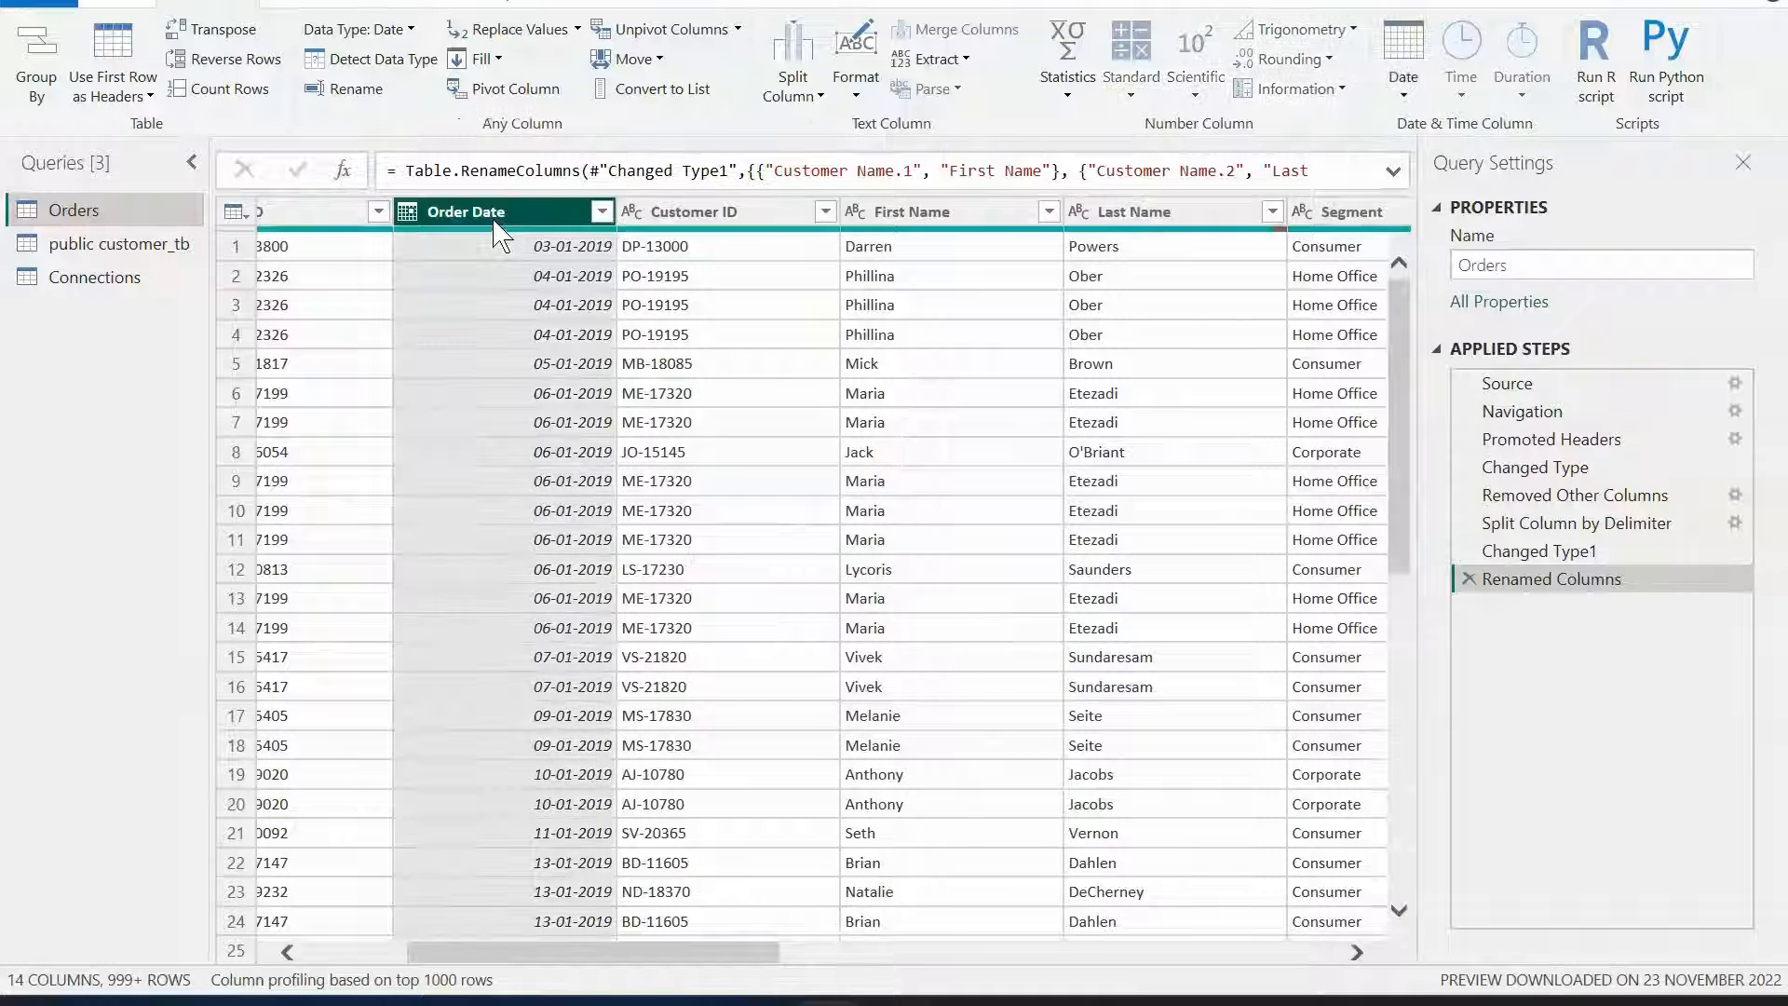
pyautogui.click(407, 214)
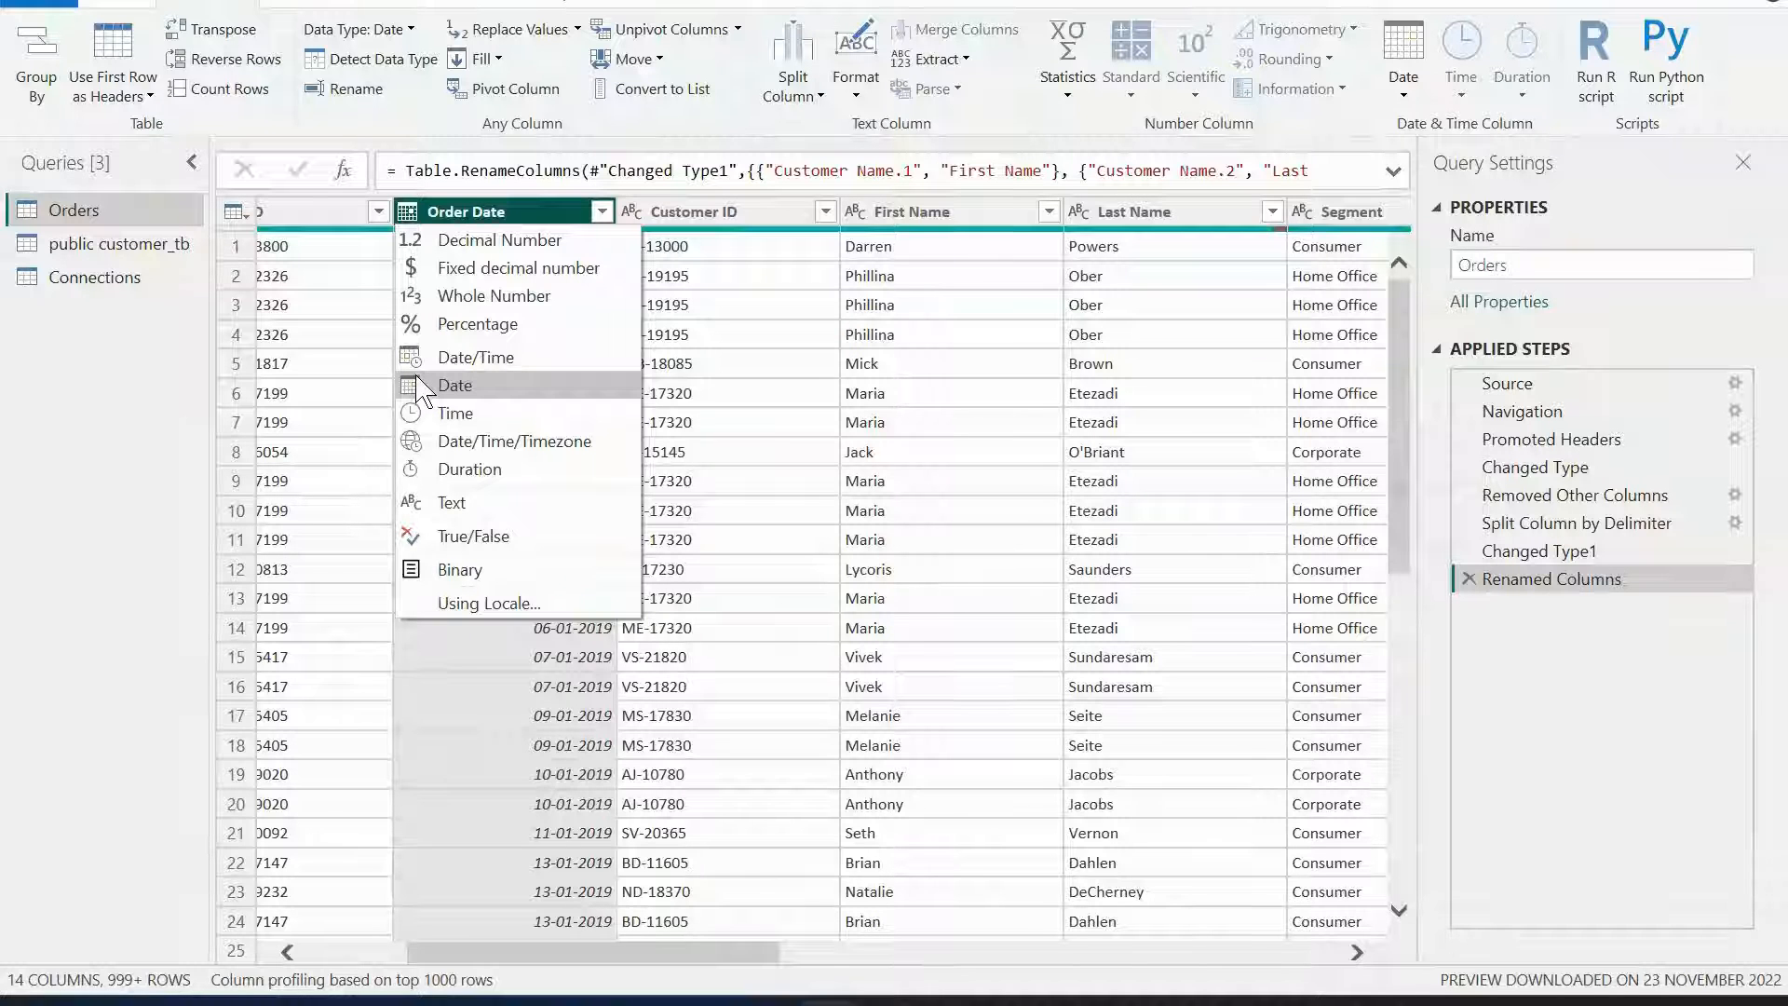
pyautogui.click(722, 275)
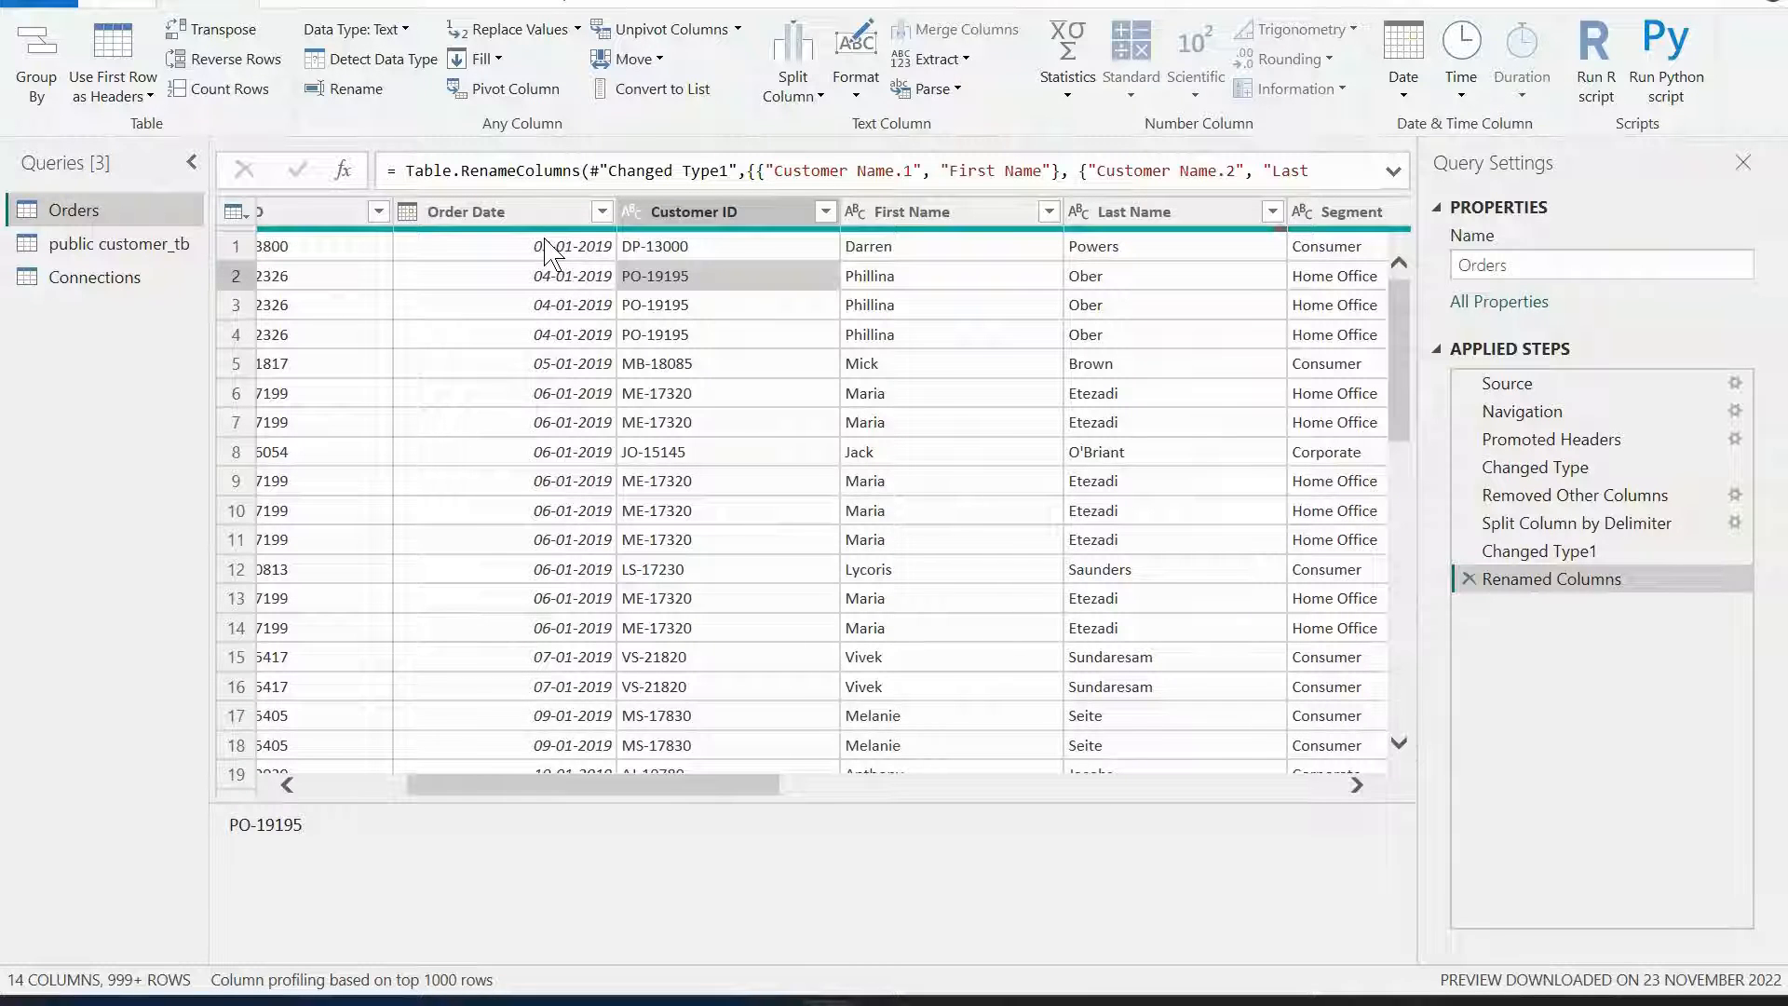
pyautogui.click(549, 248)
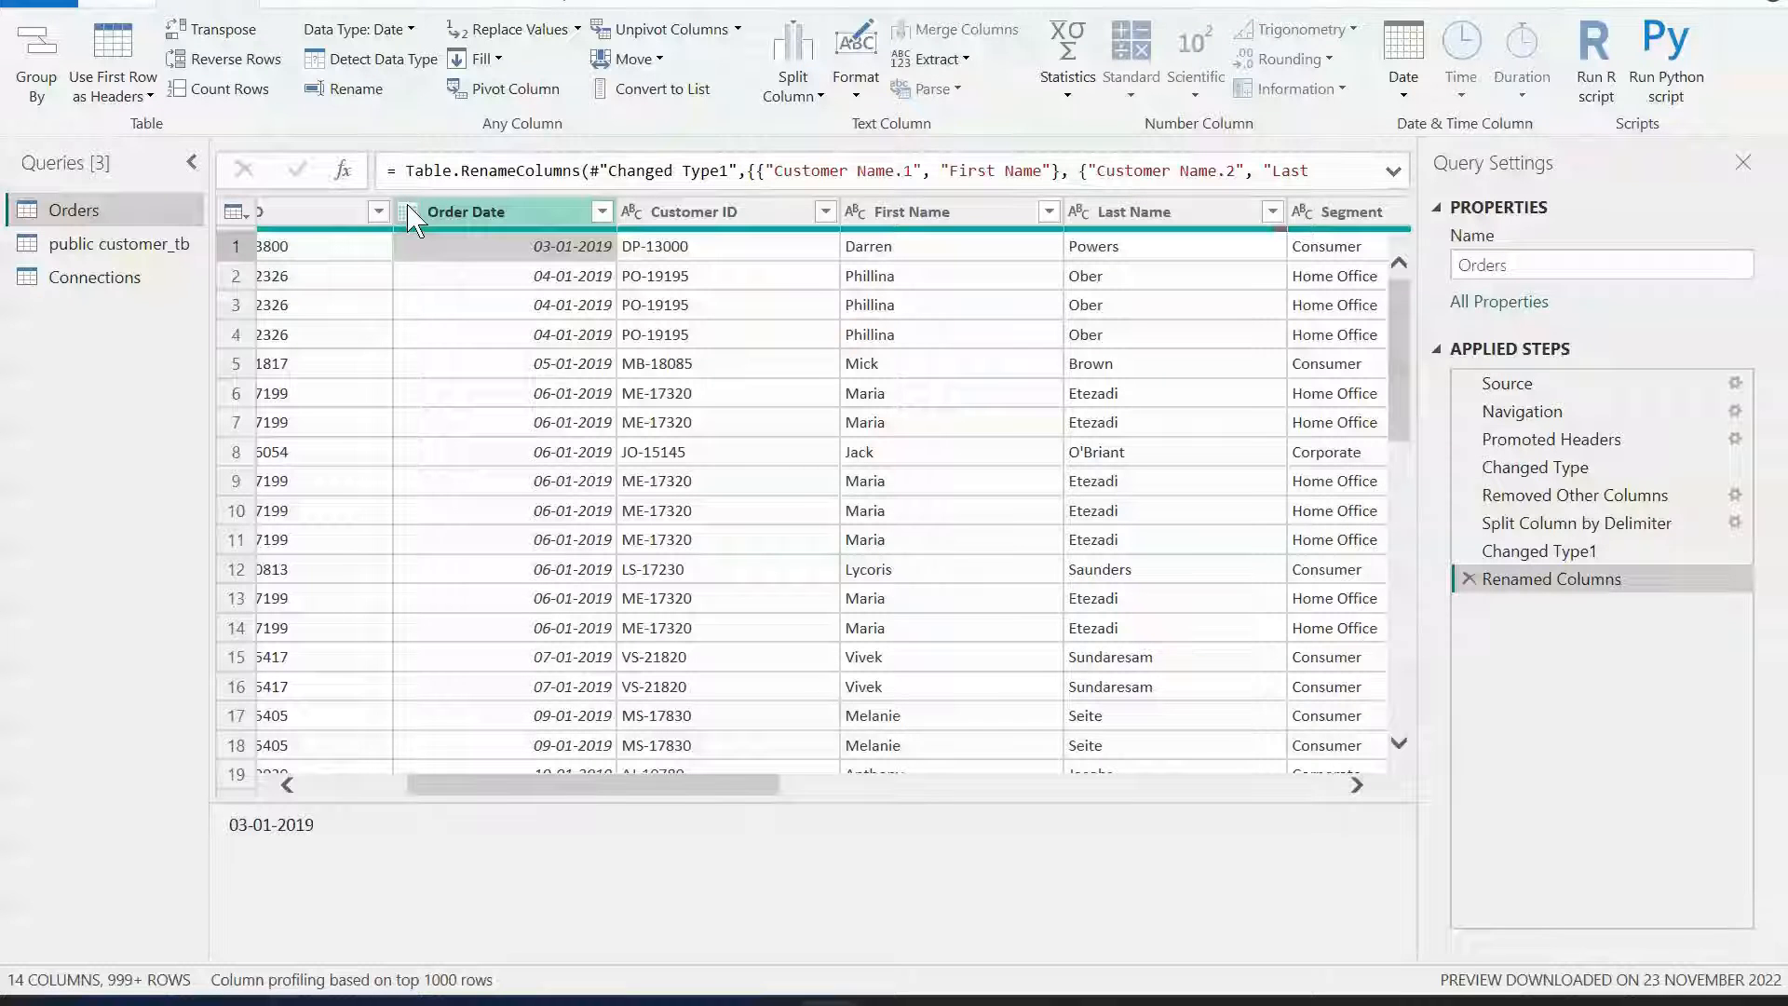
pyautogui.click(489, 212)
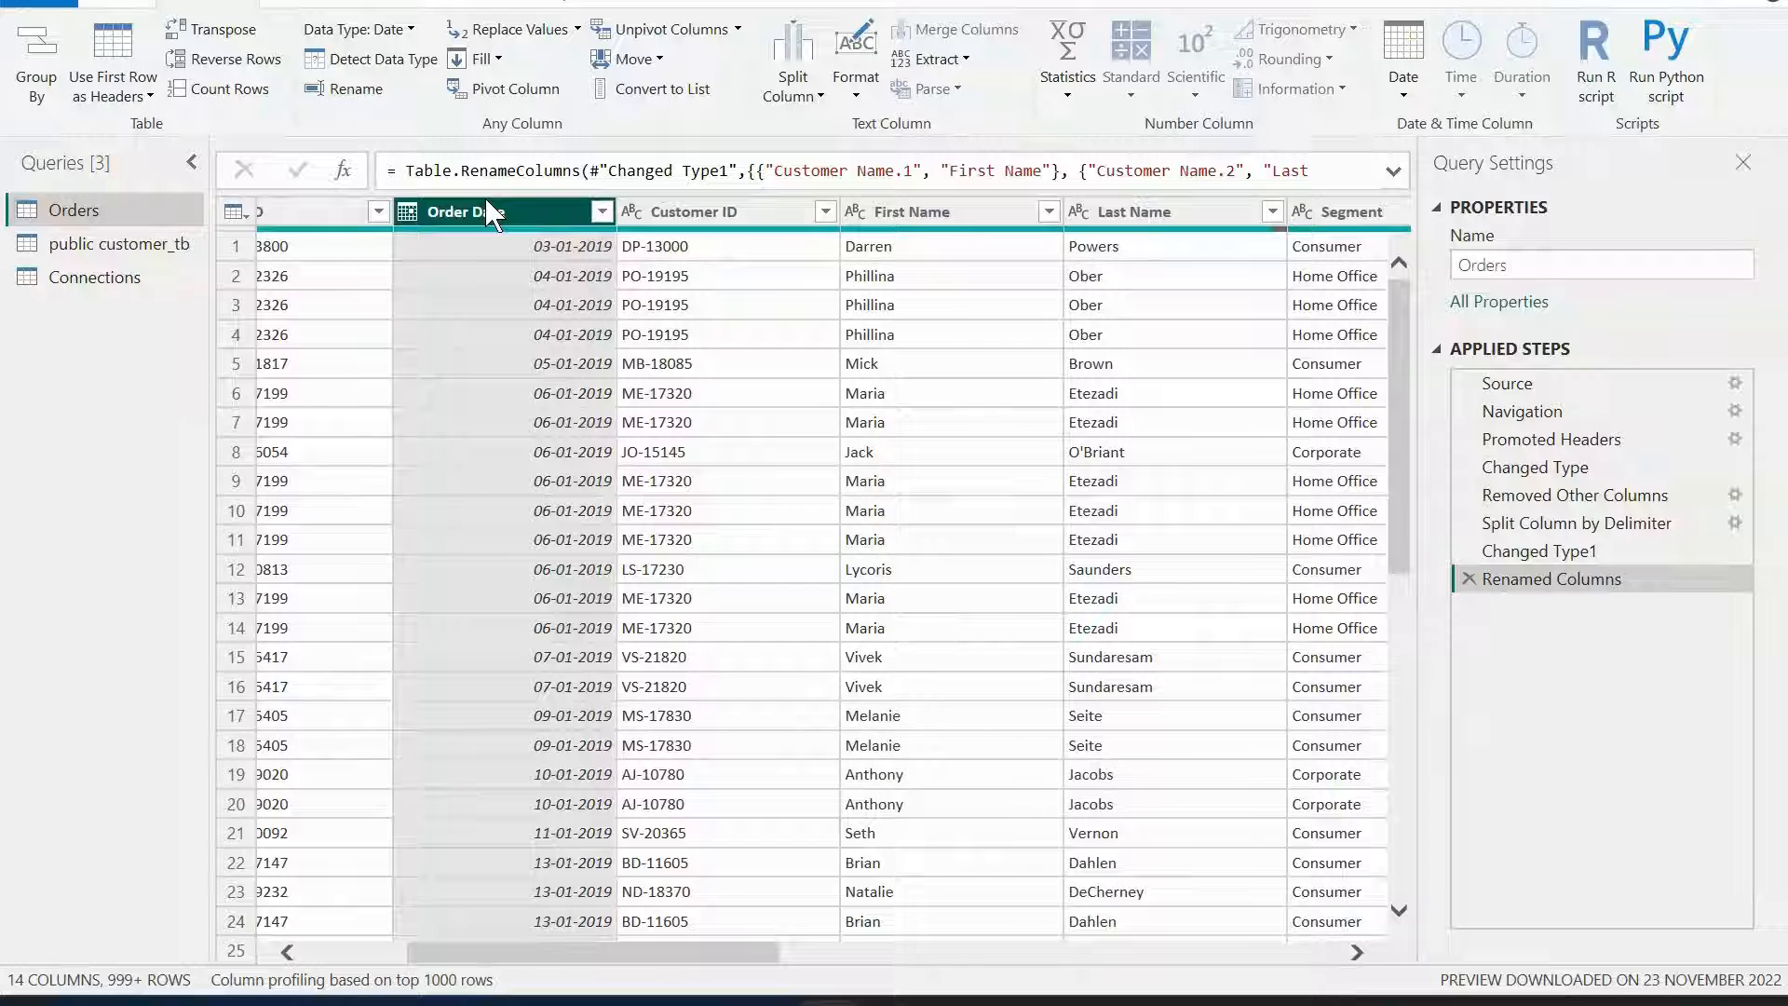
# Add a Year column extracted from Order Date and move it right after Order Date.
pyautogui.click(338, 3)
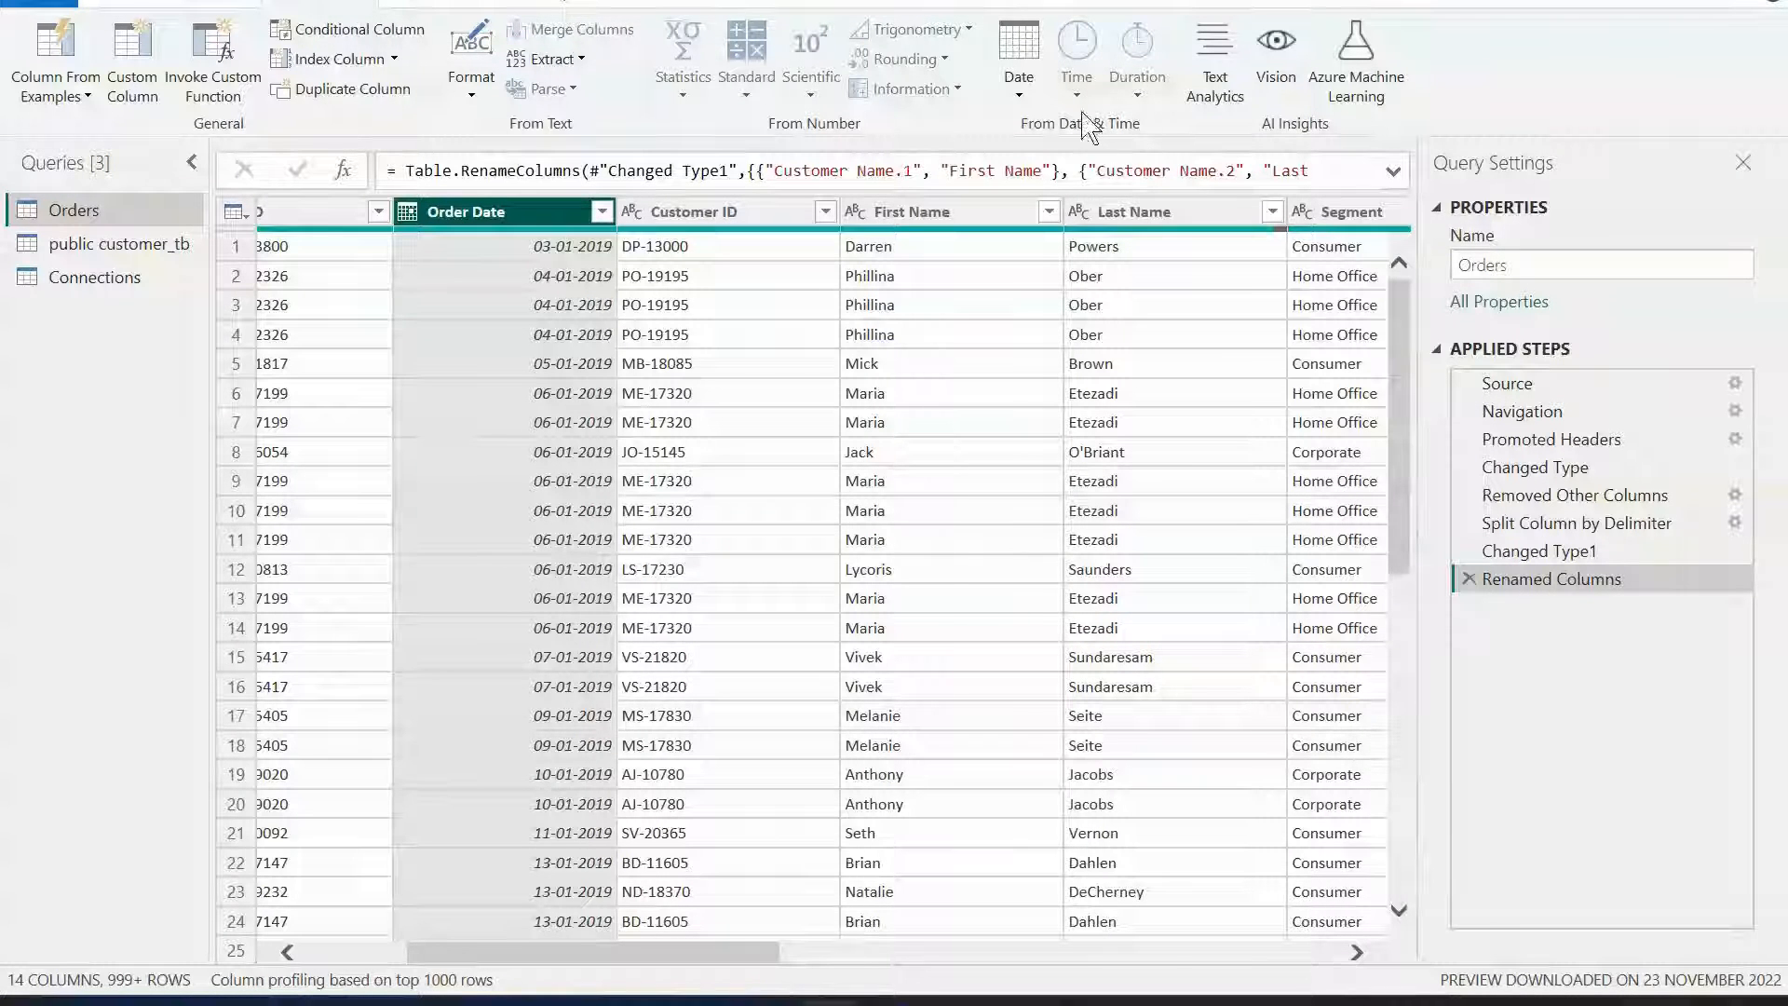
pyautogui.click(1021, 93)
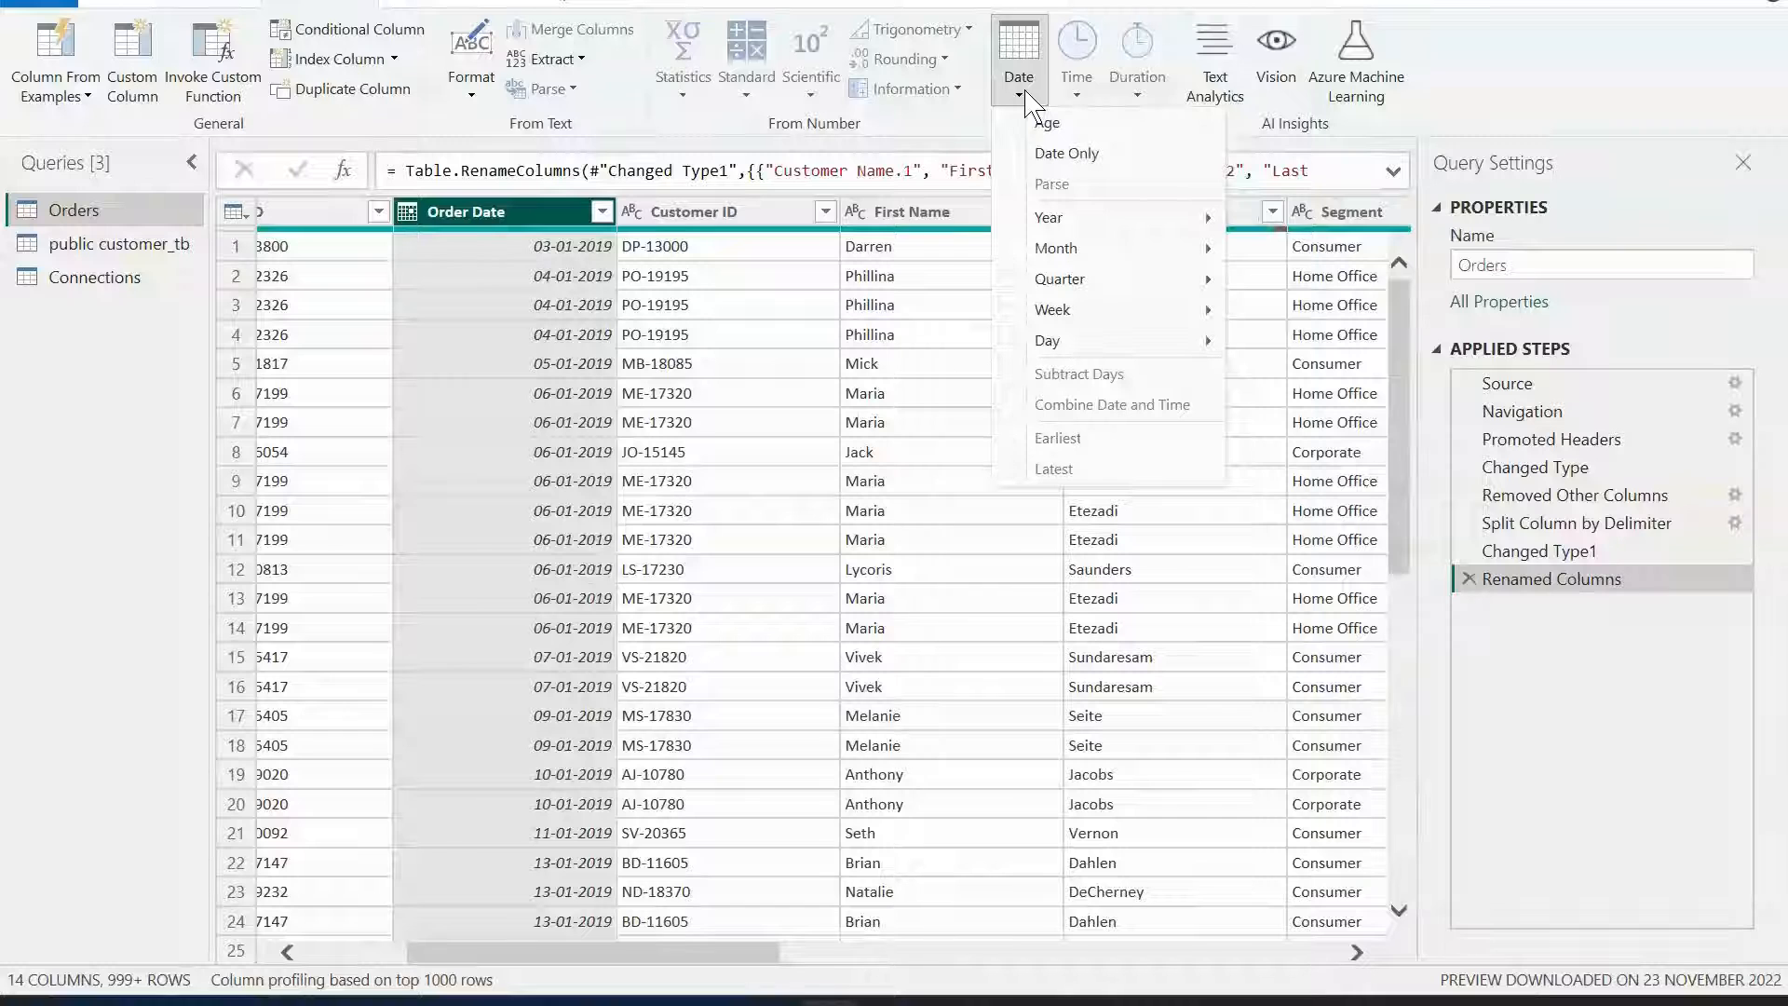
pyautogui.moveTo(1077, 227)
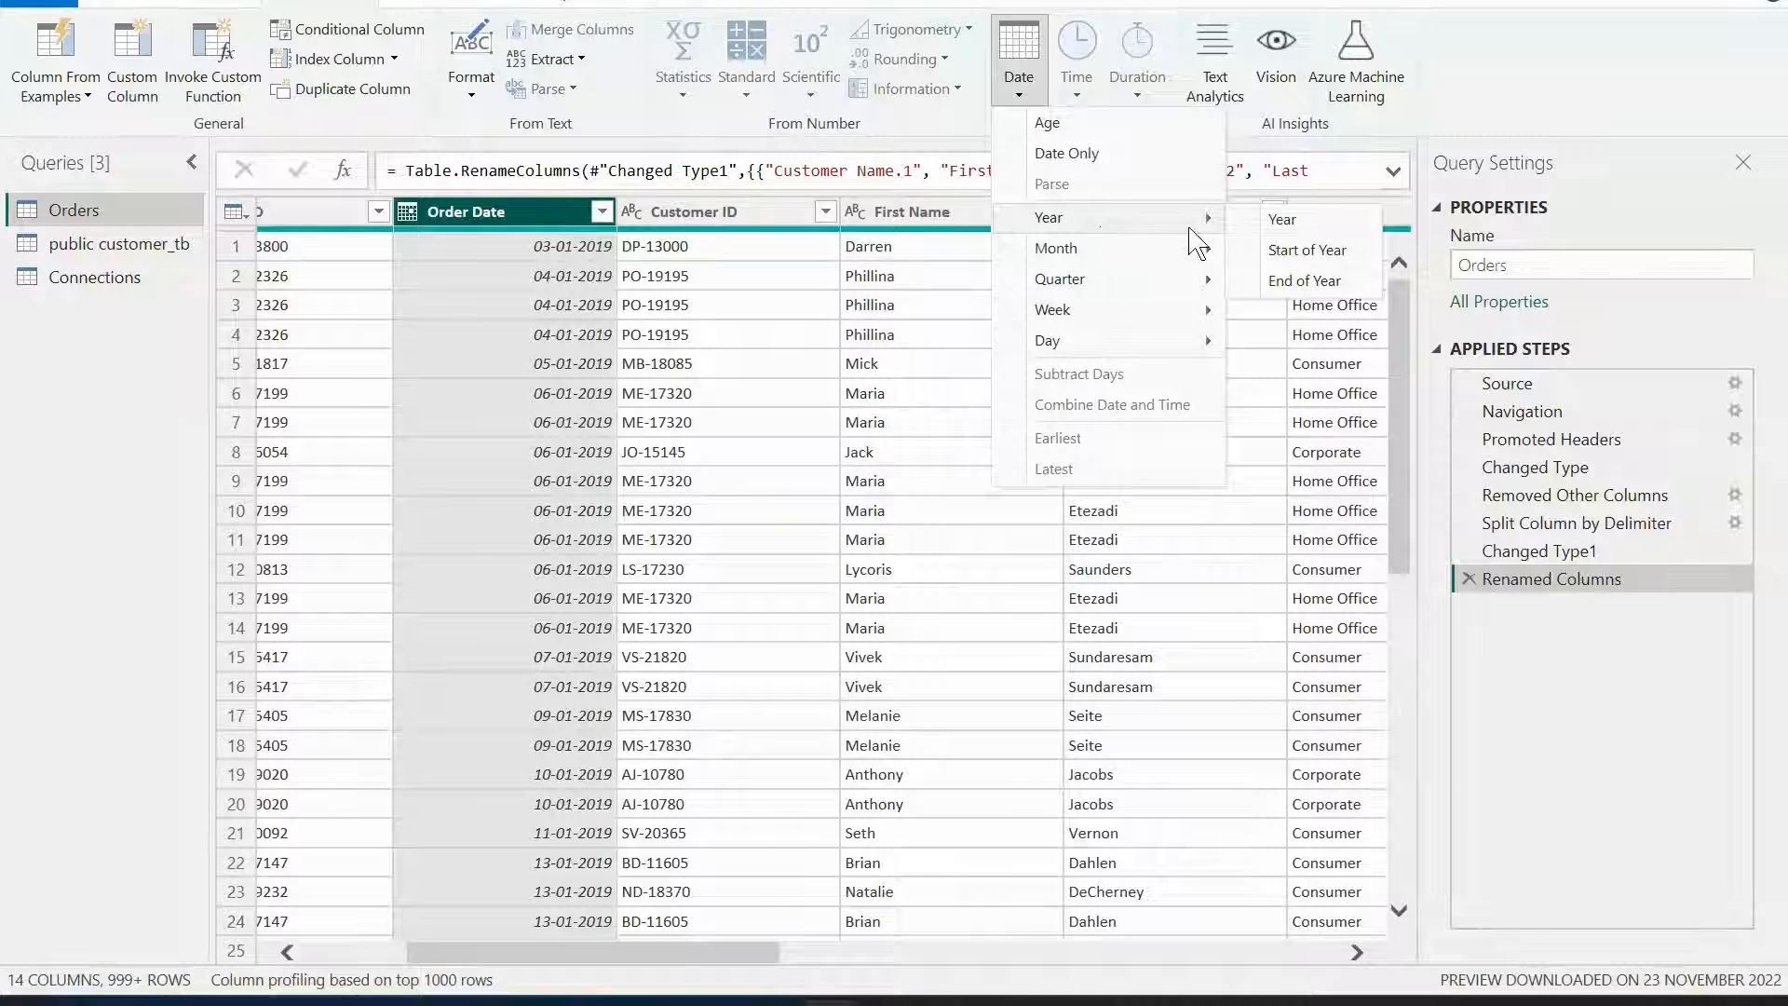
pyautogui.click(1321, 231)
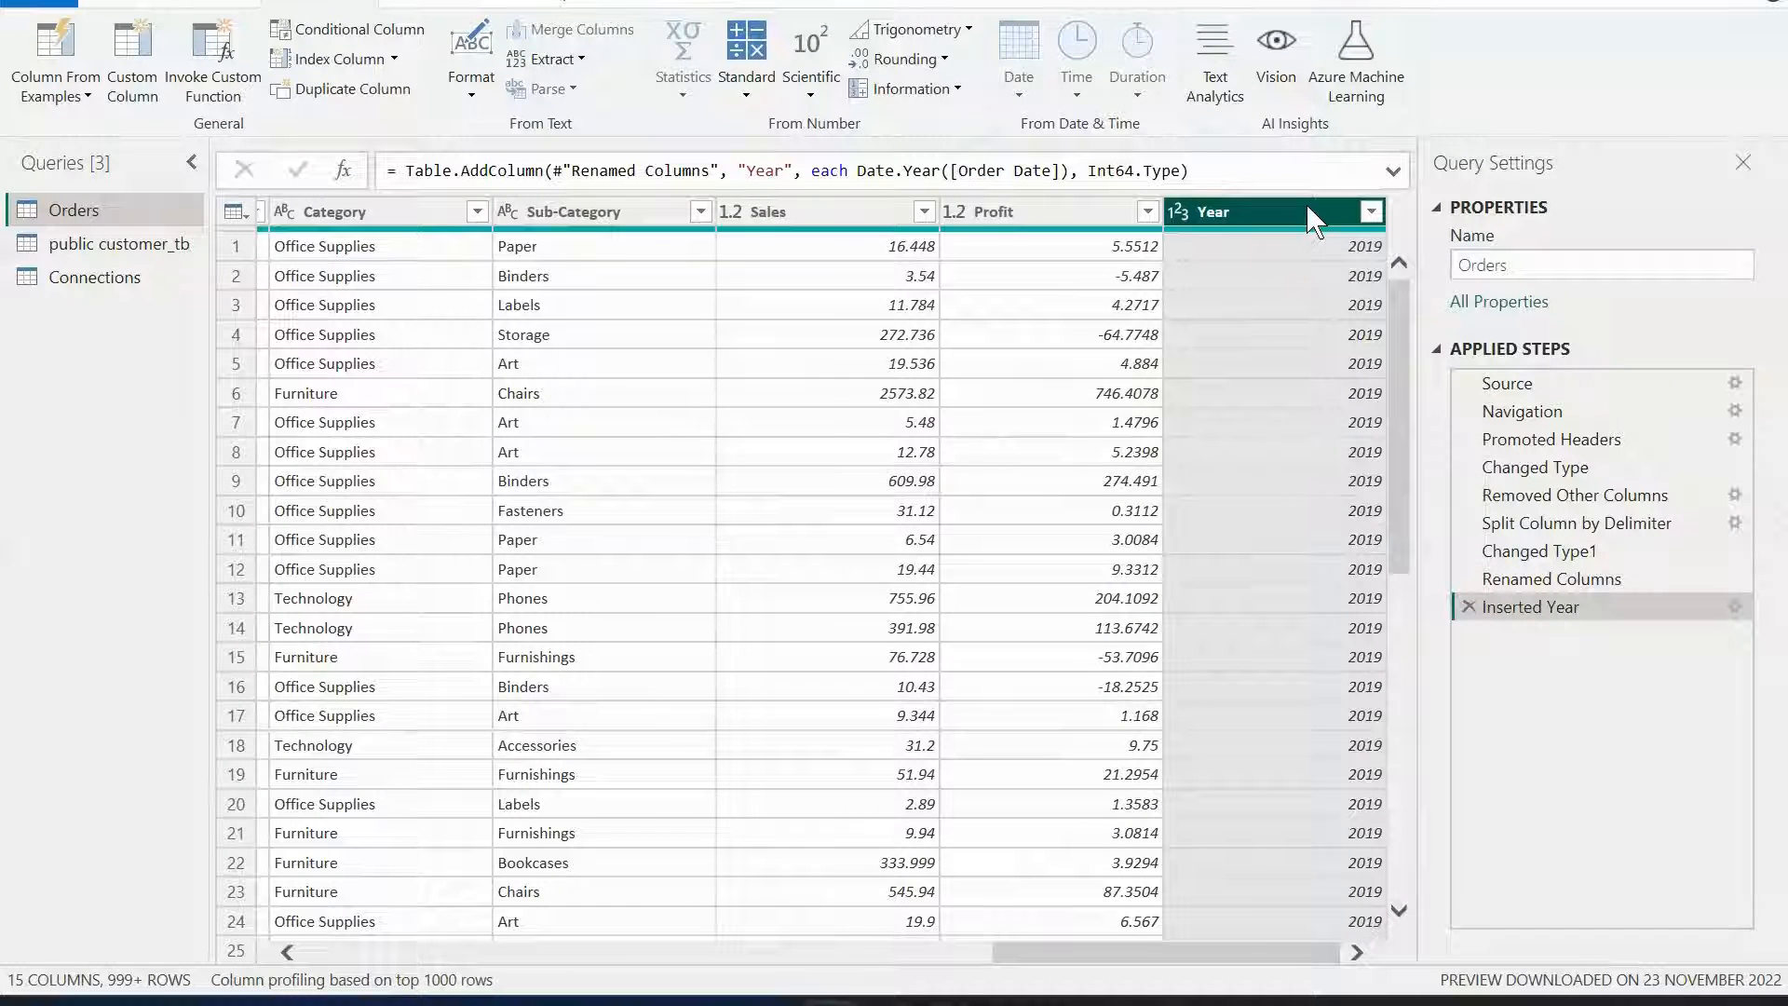
pyautogui.moveTo(1306, 203); pyautogui.dragTo(548, 240)
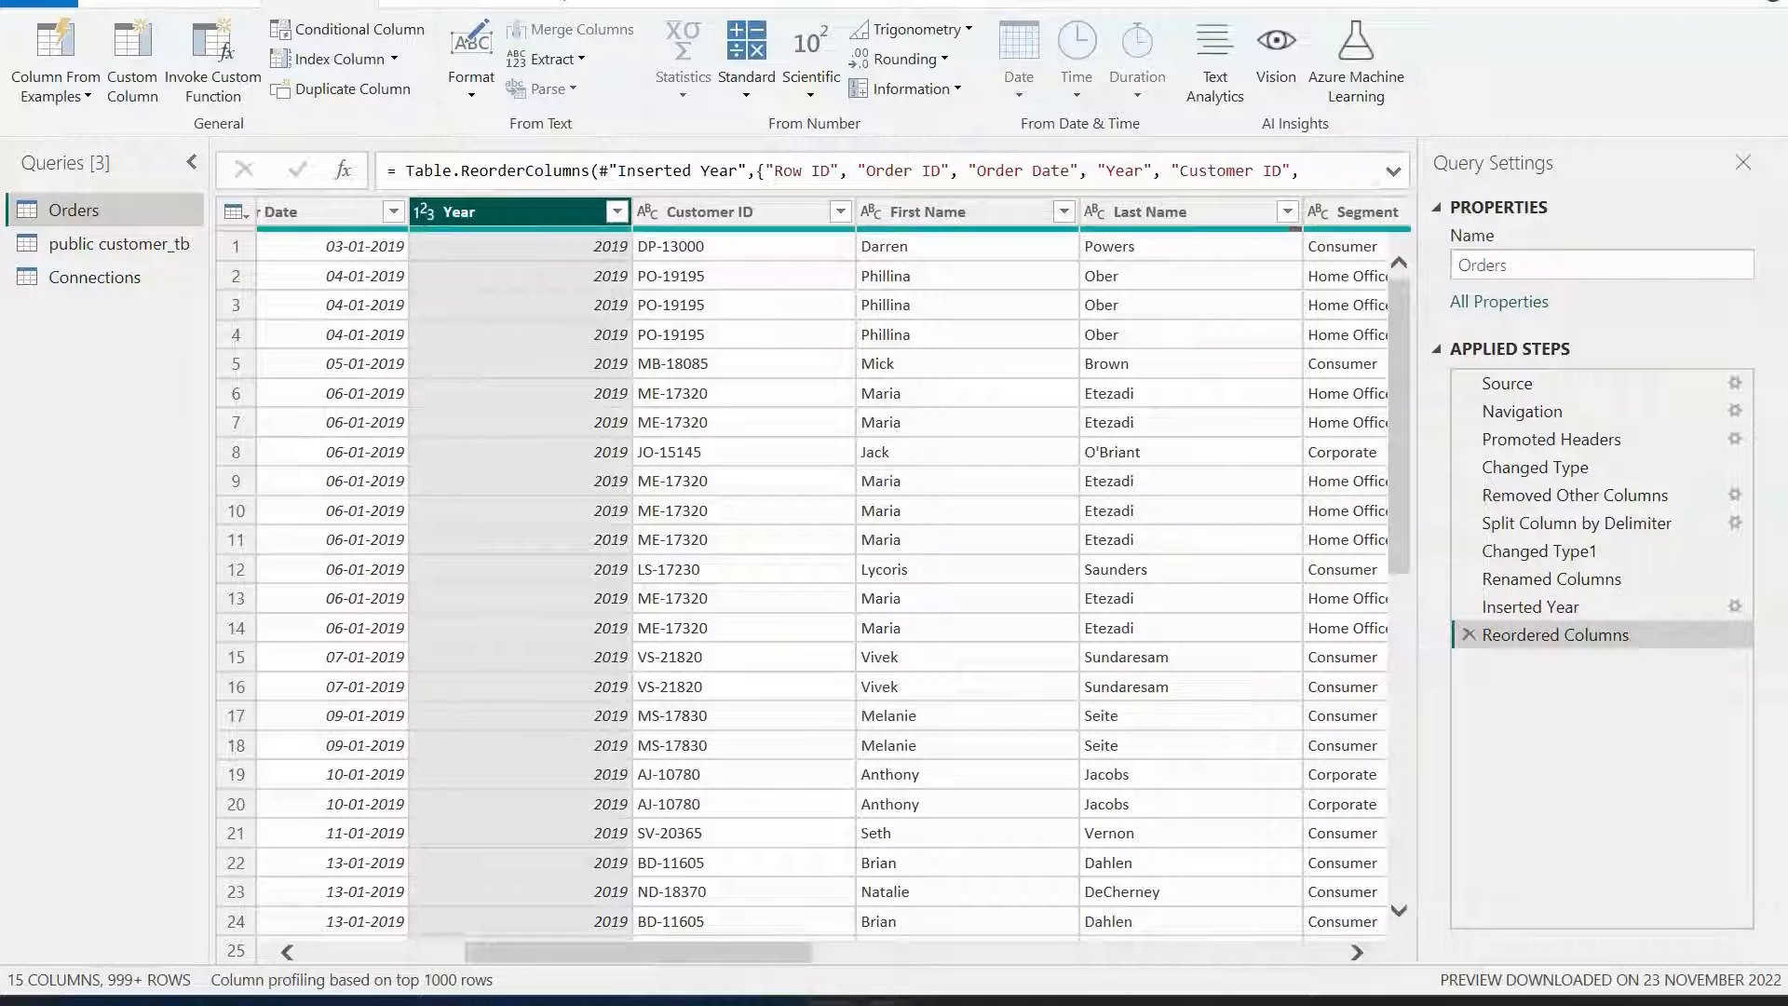
# Add a Day of Week column from Order Date and place it after the Year column.
pyautogui.moveTo(511, 955); pyautogui.dragTo(441, 959)
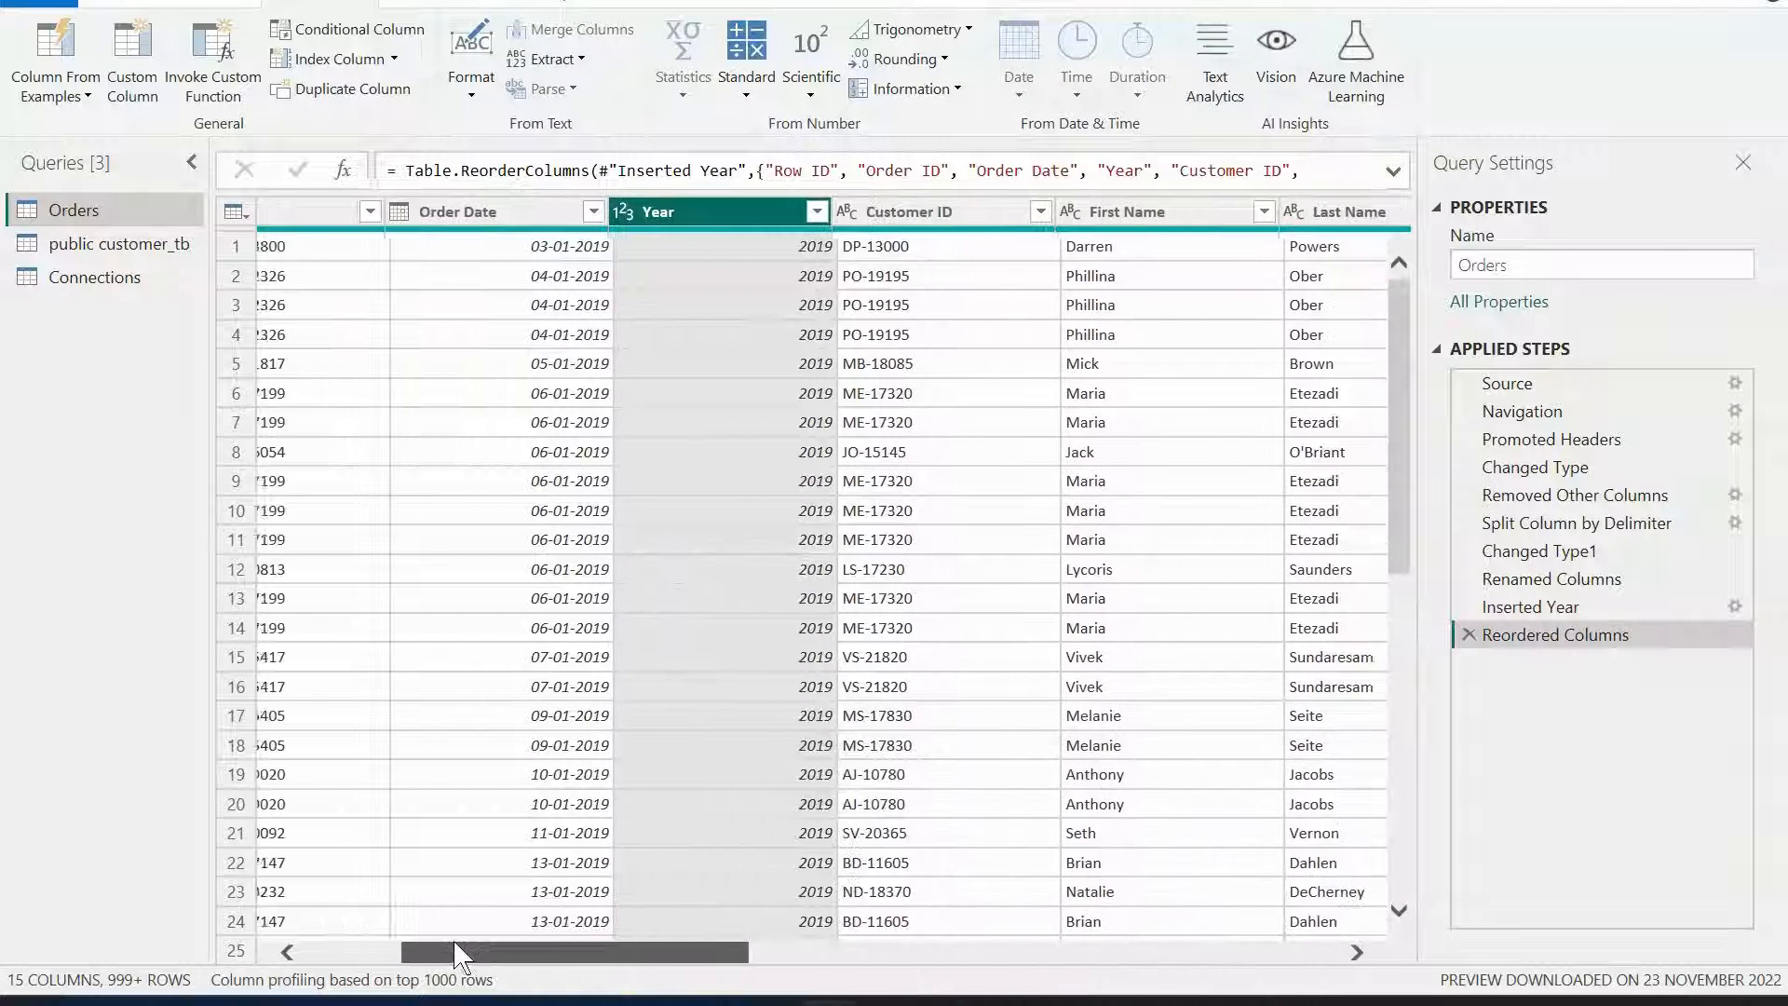
pyautogui.click(549, 207)
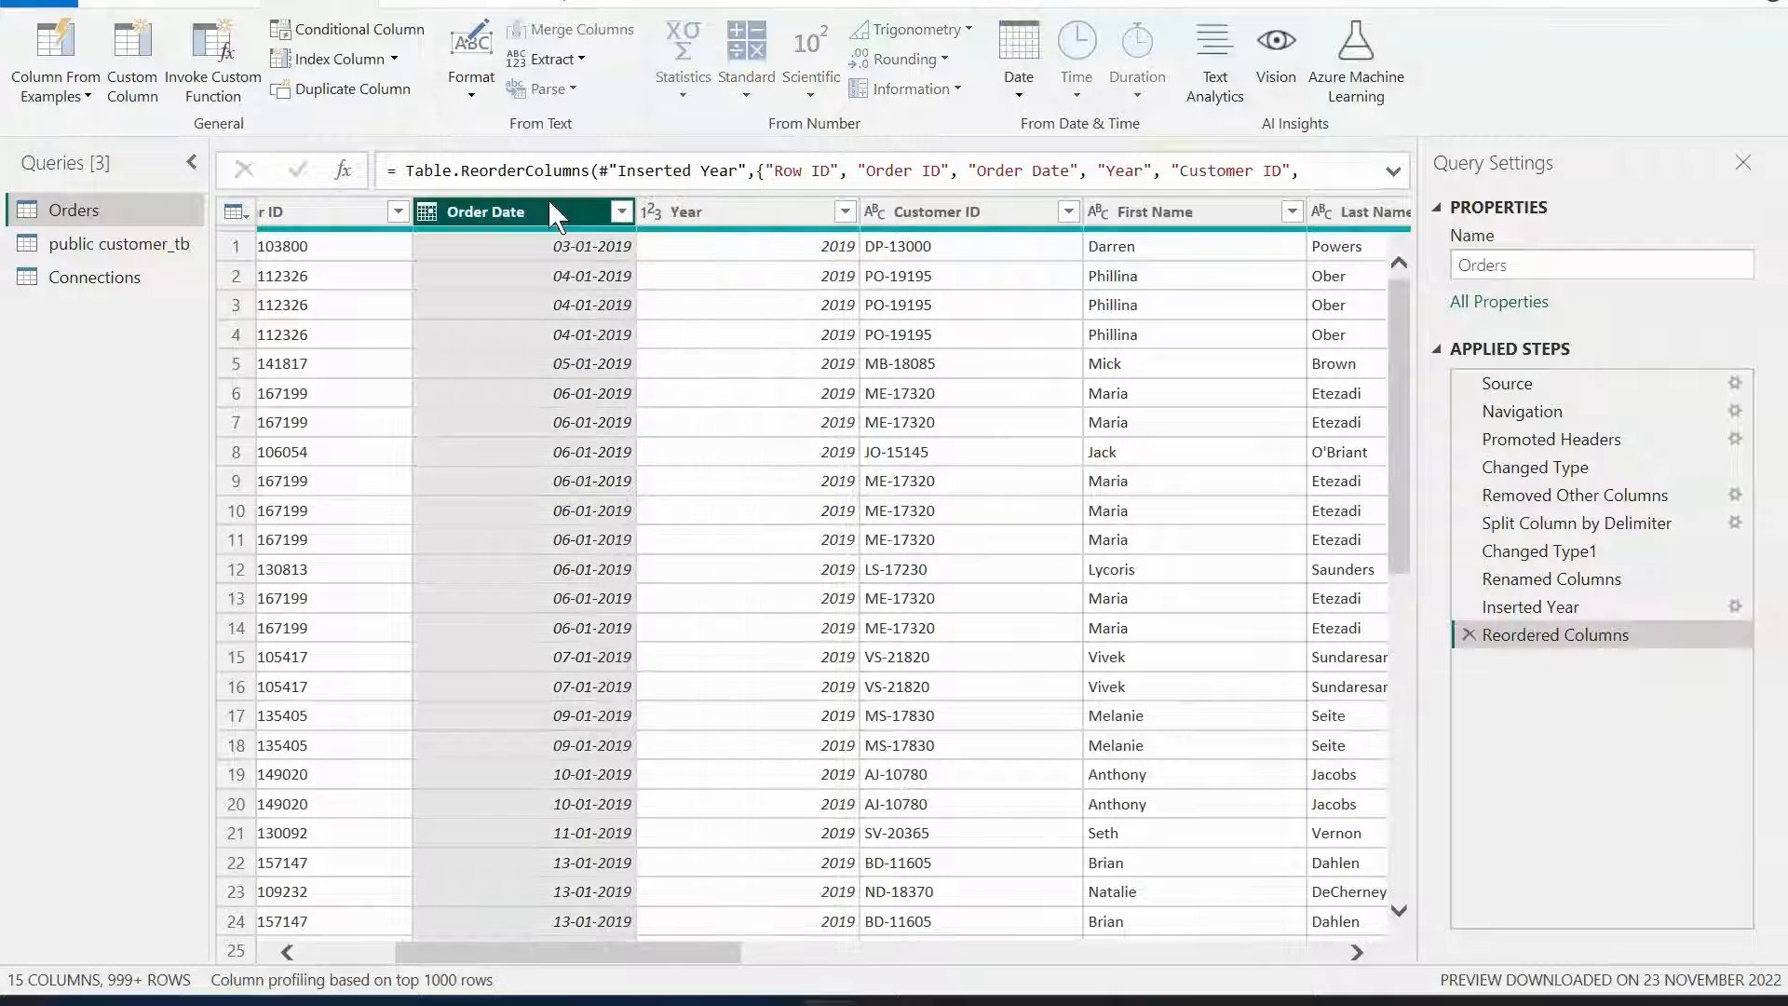
pyautogui.click(1024, 97)
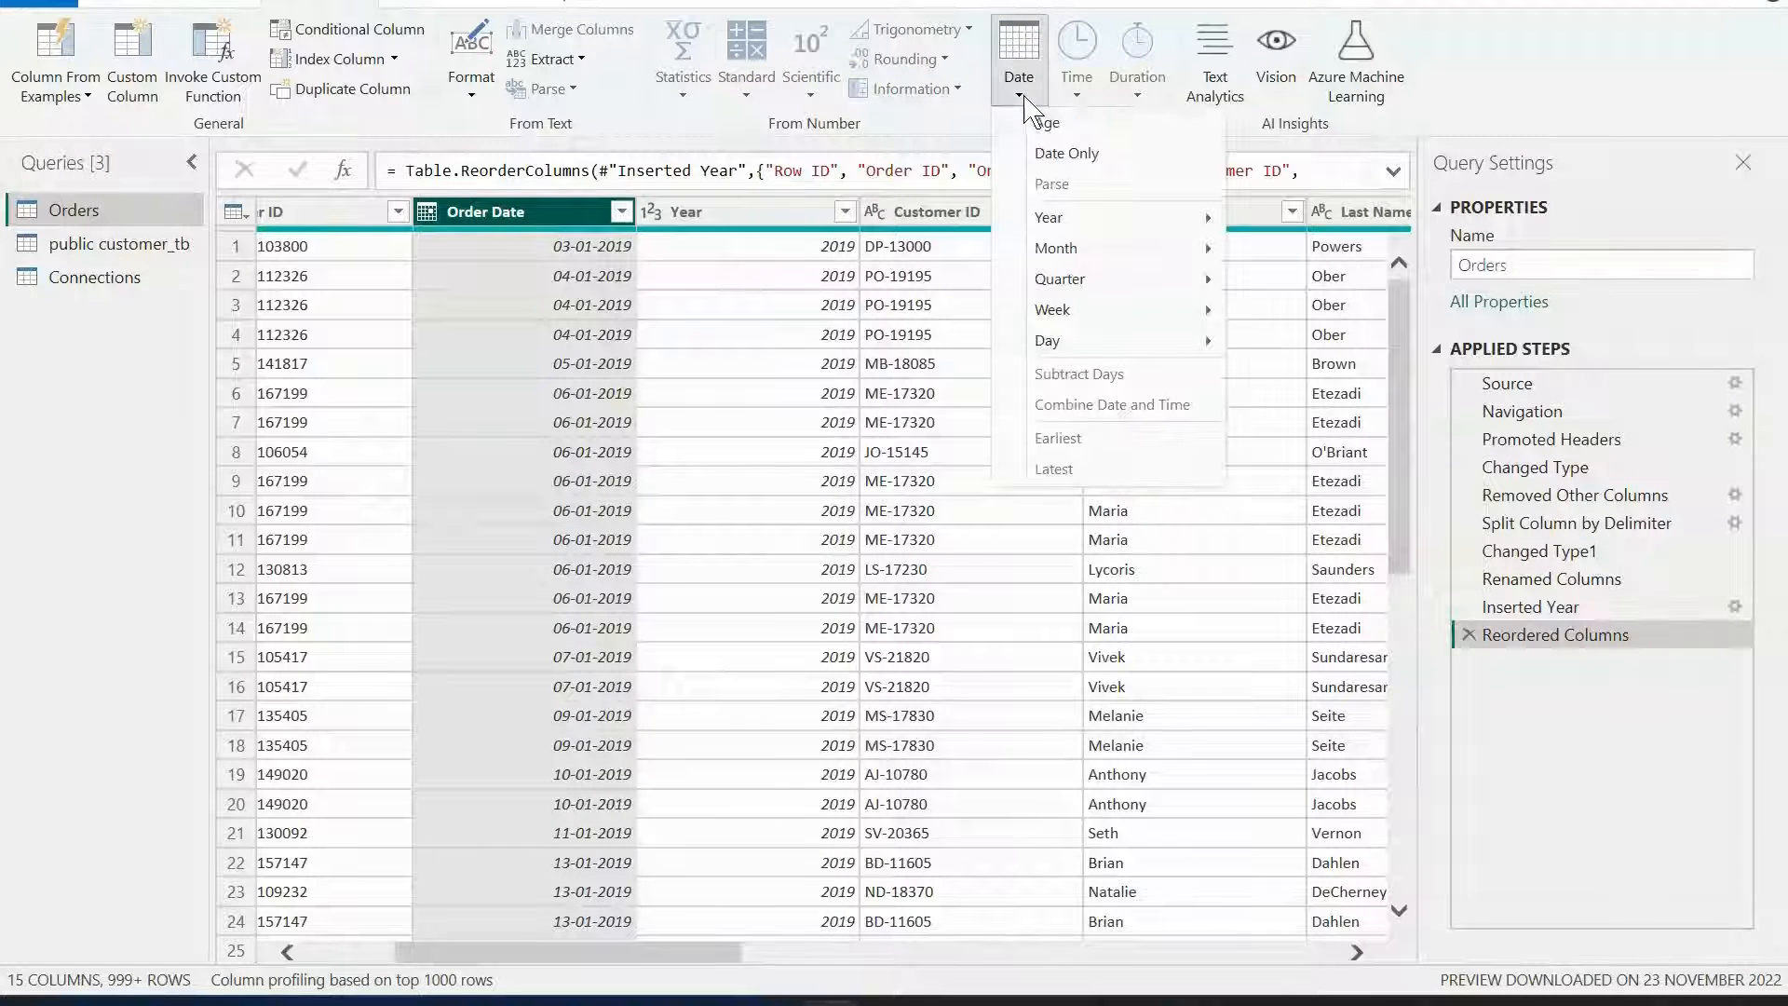
pyautogui.moveTo(1074, 312)
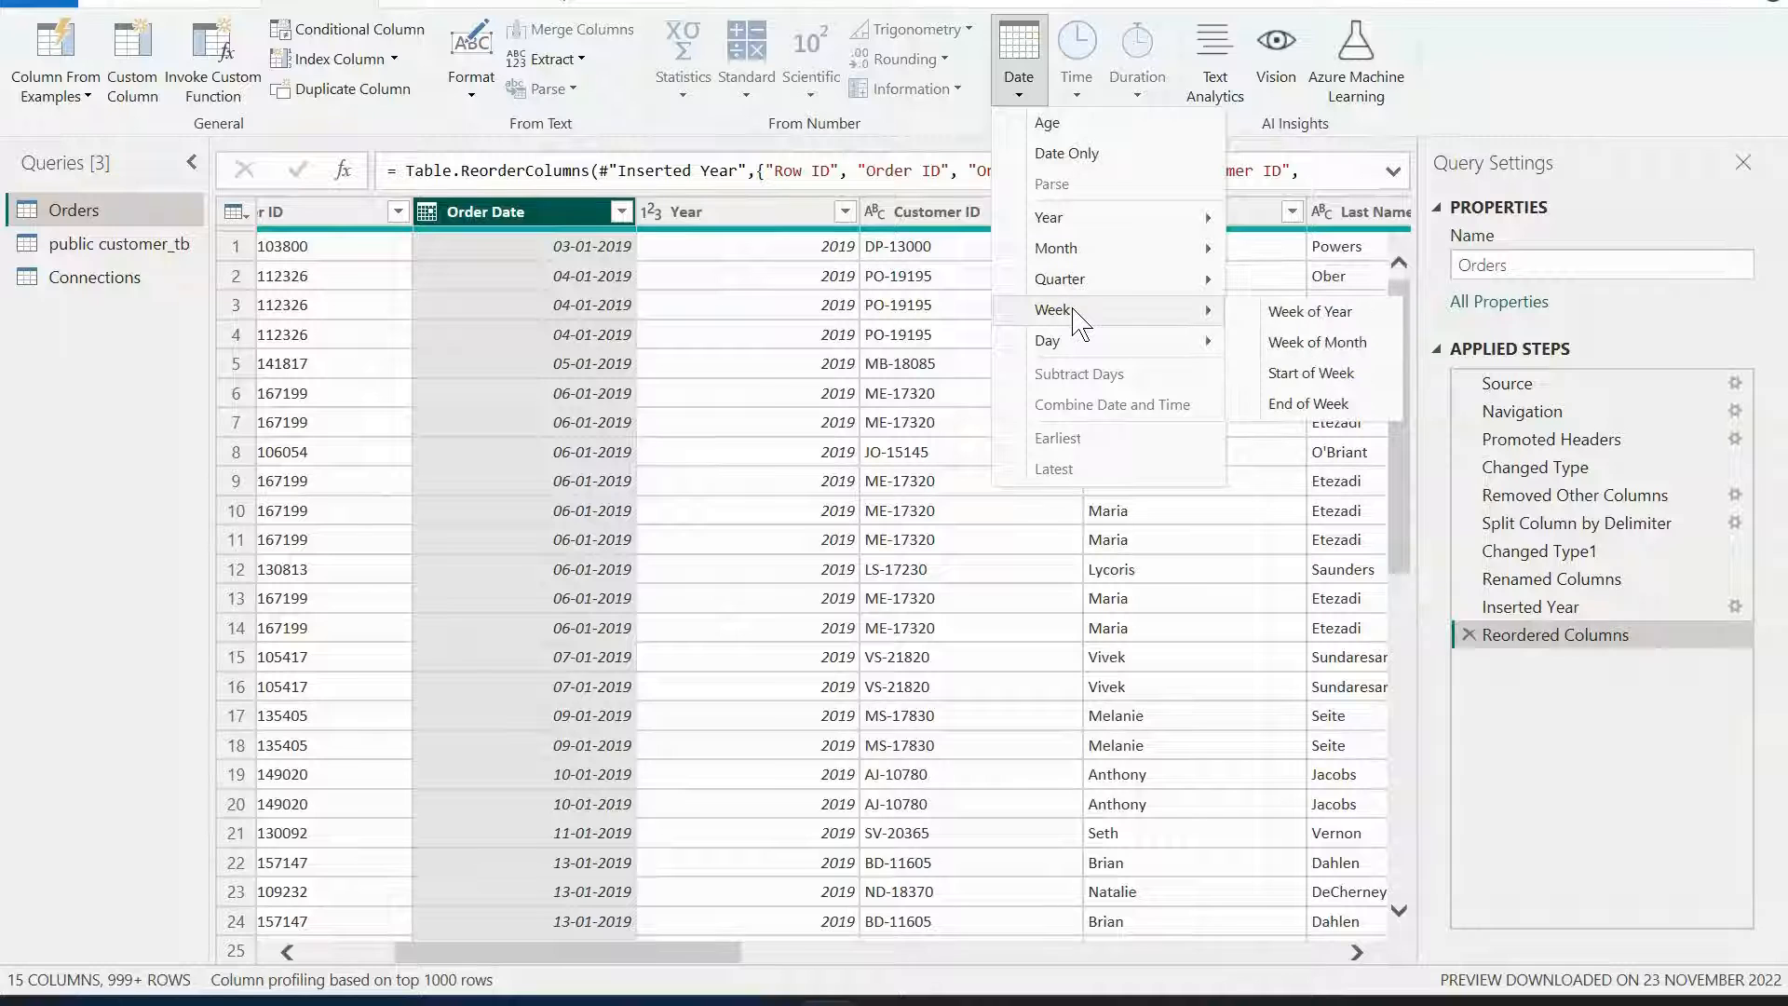
pyautogui.moveTo(1117, 341)
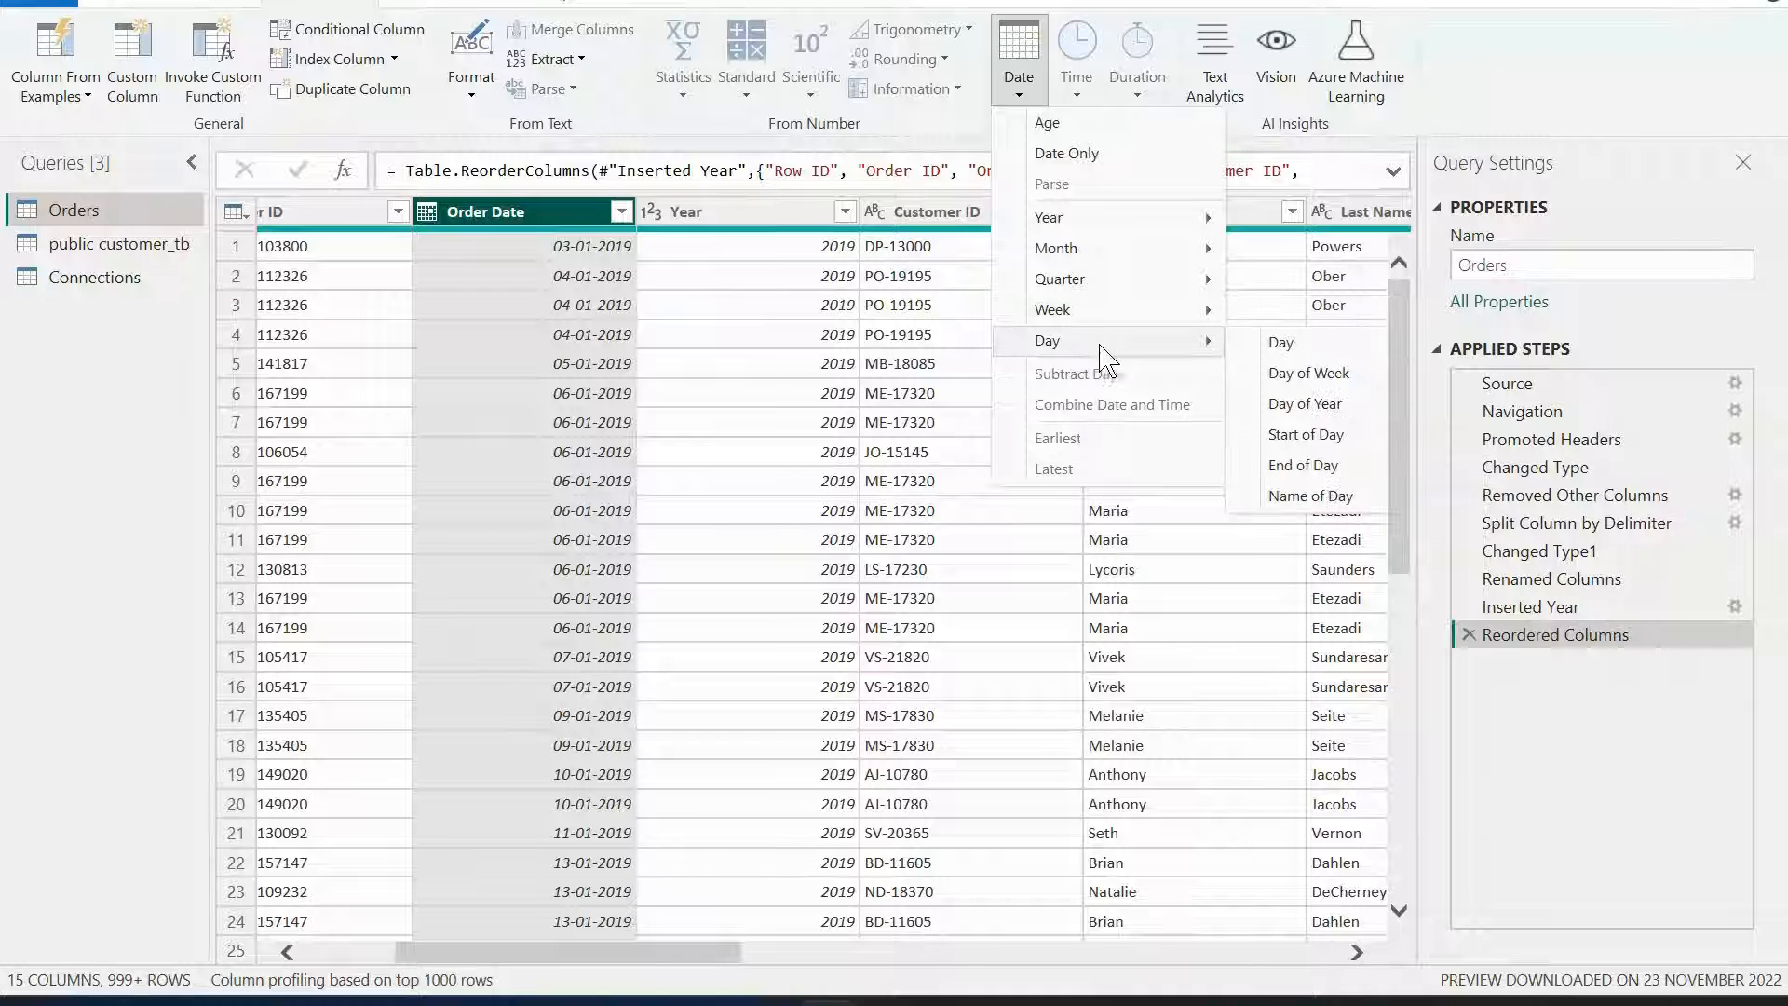
pyautogui.click(1330, 375)
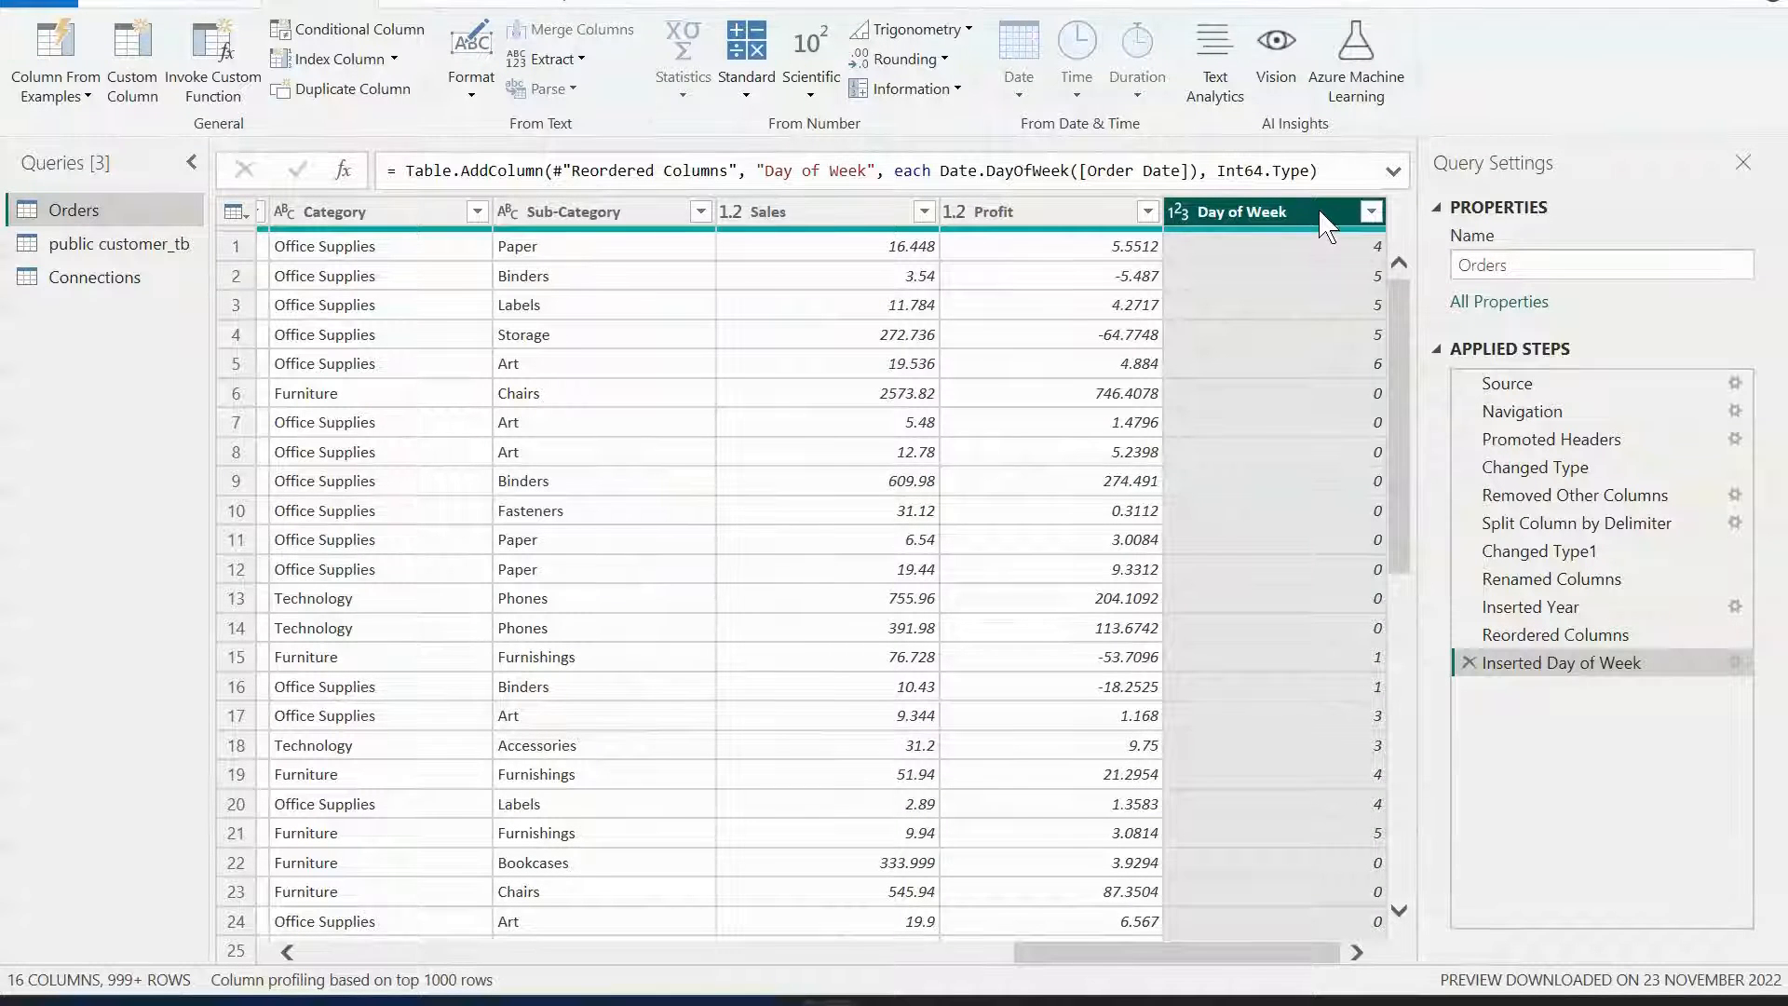
pyautogui.moveTo(1313, 221); pyautogui.dragTo(709, 231)
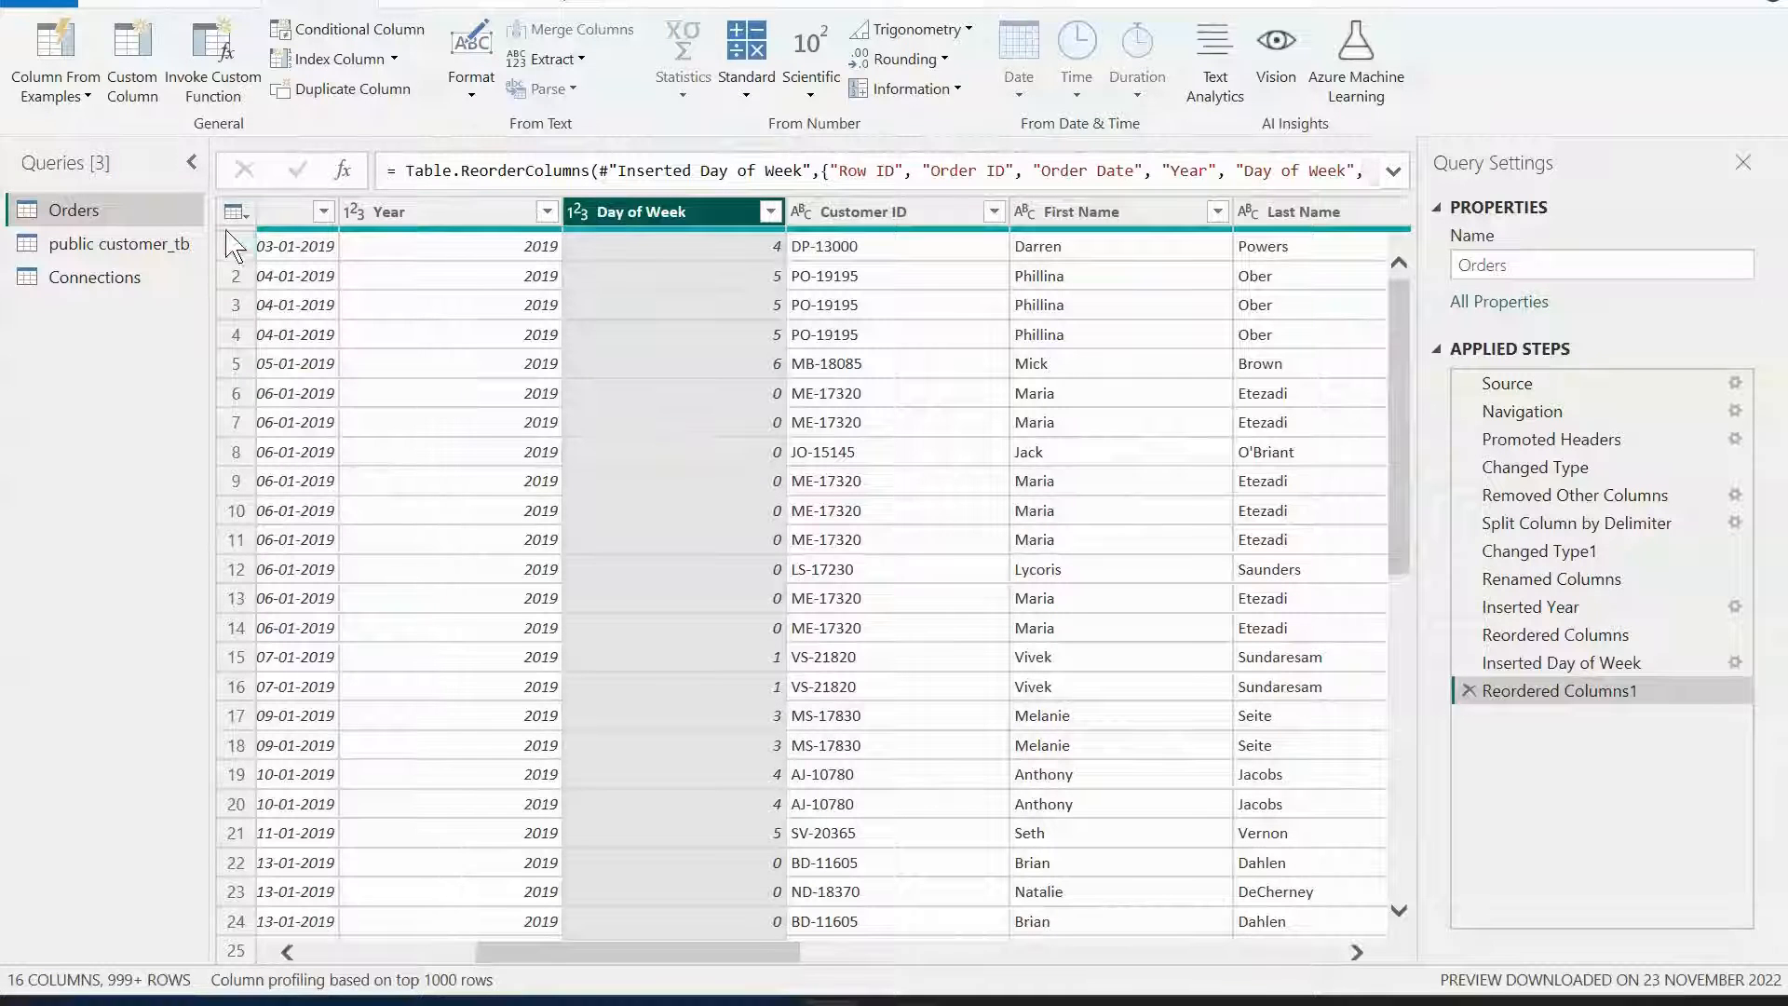
# Add a Name of Day column from Order Date and move Day Name directly after Order Date.
pyautogui.click(279, 213)
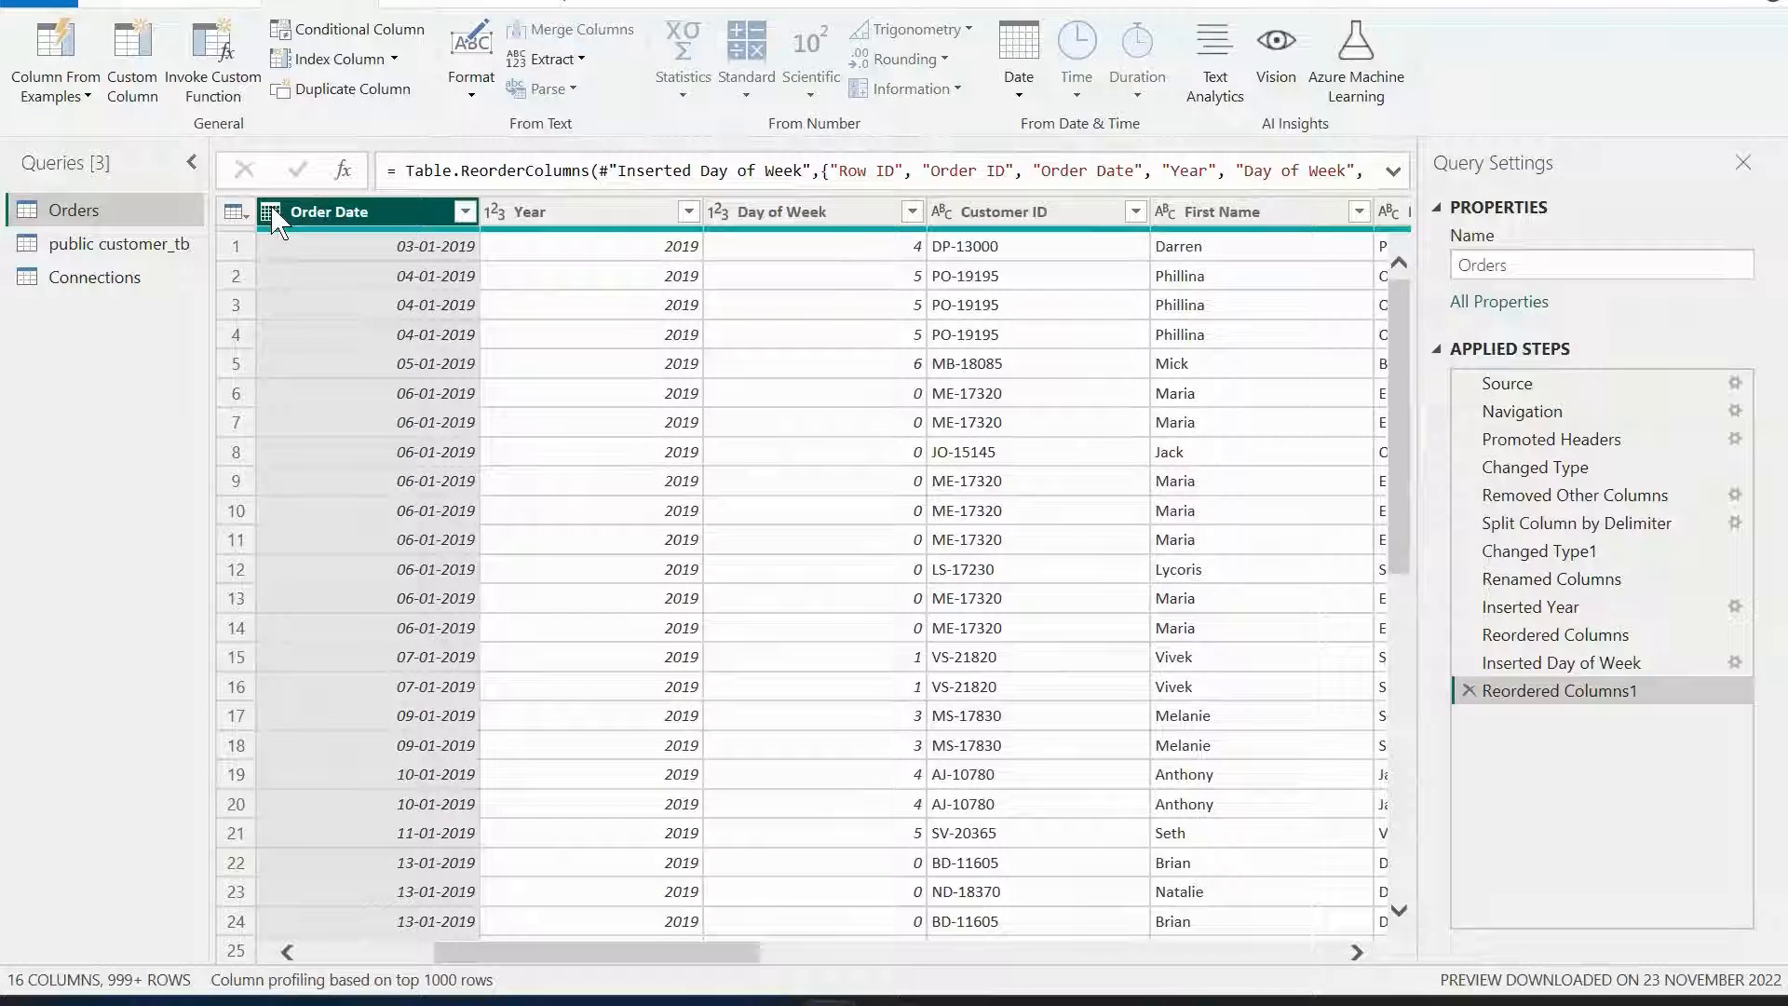
pyautogui.click(1019, 95)
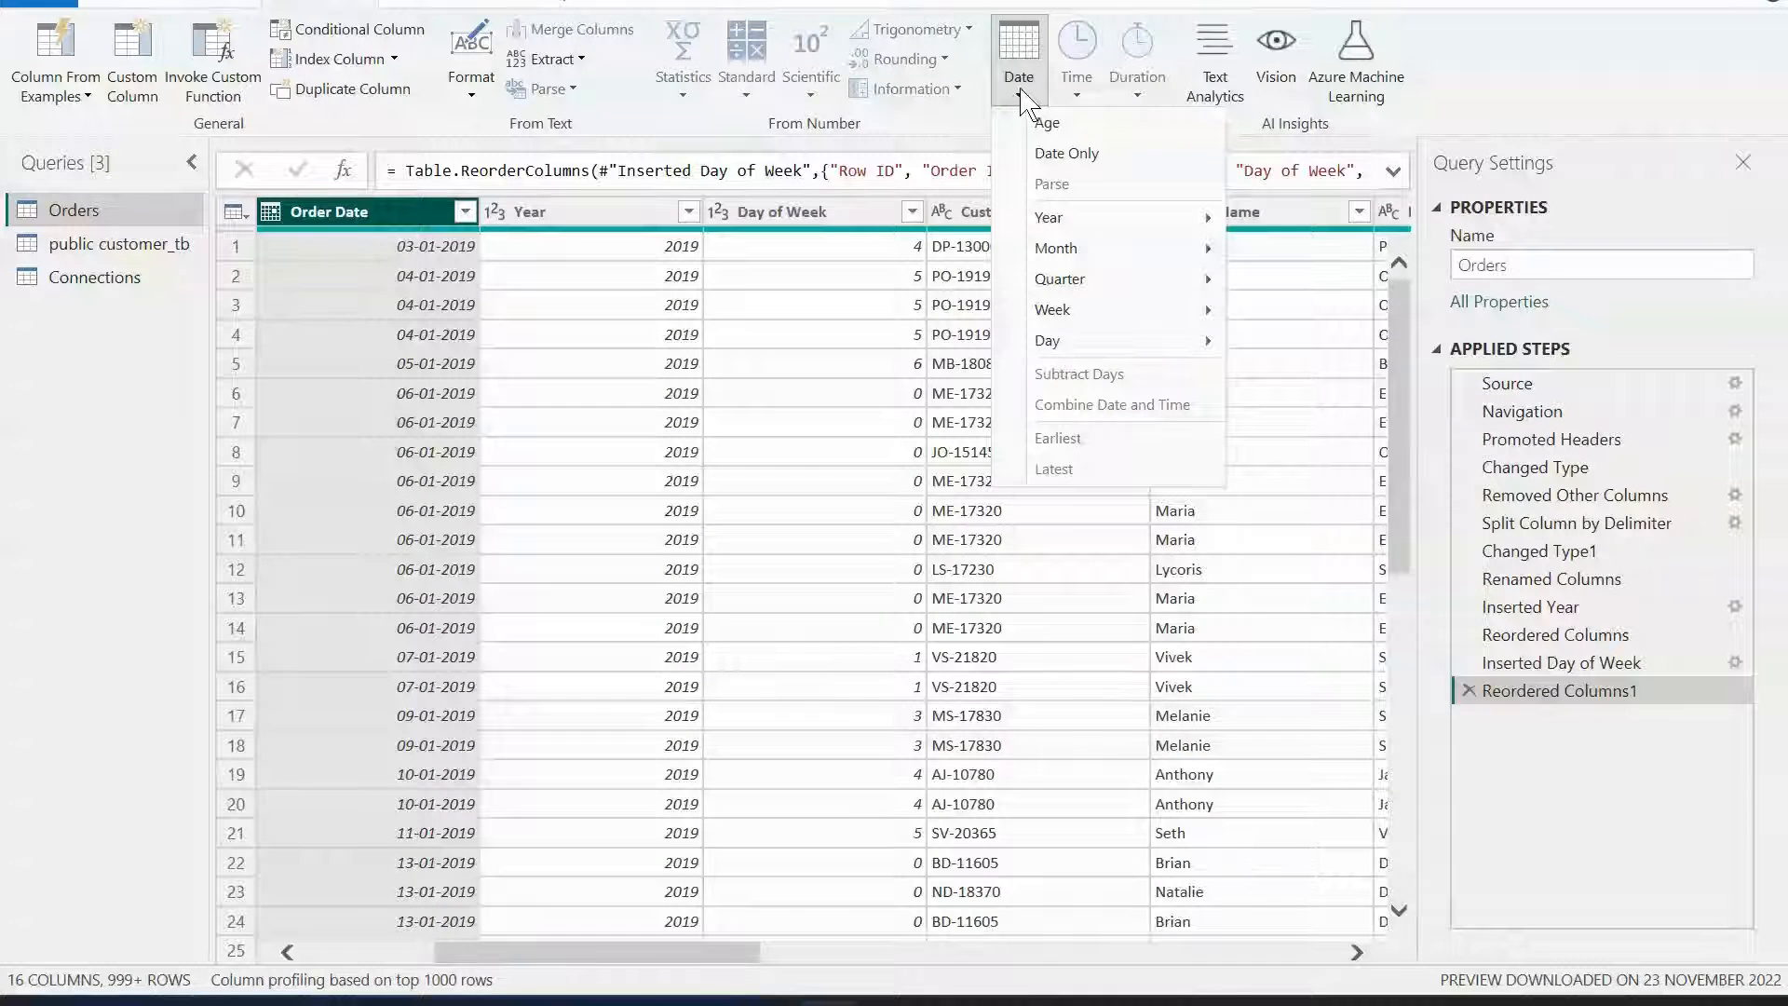
pyautogui.moveTo(1090, 307)
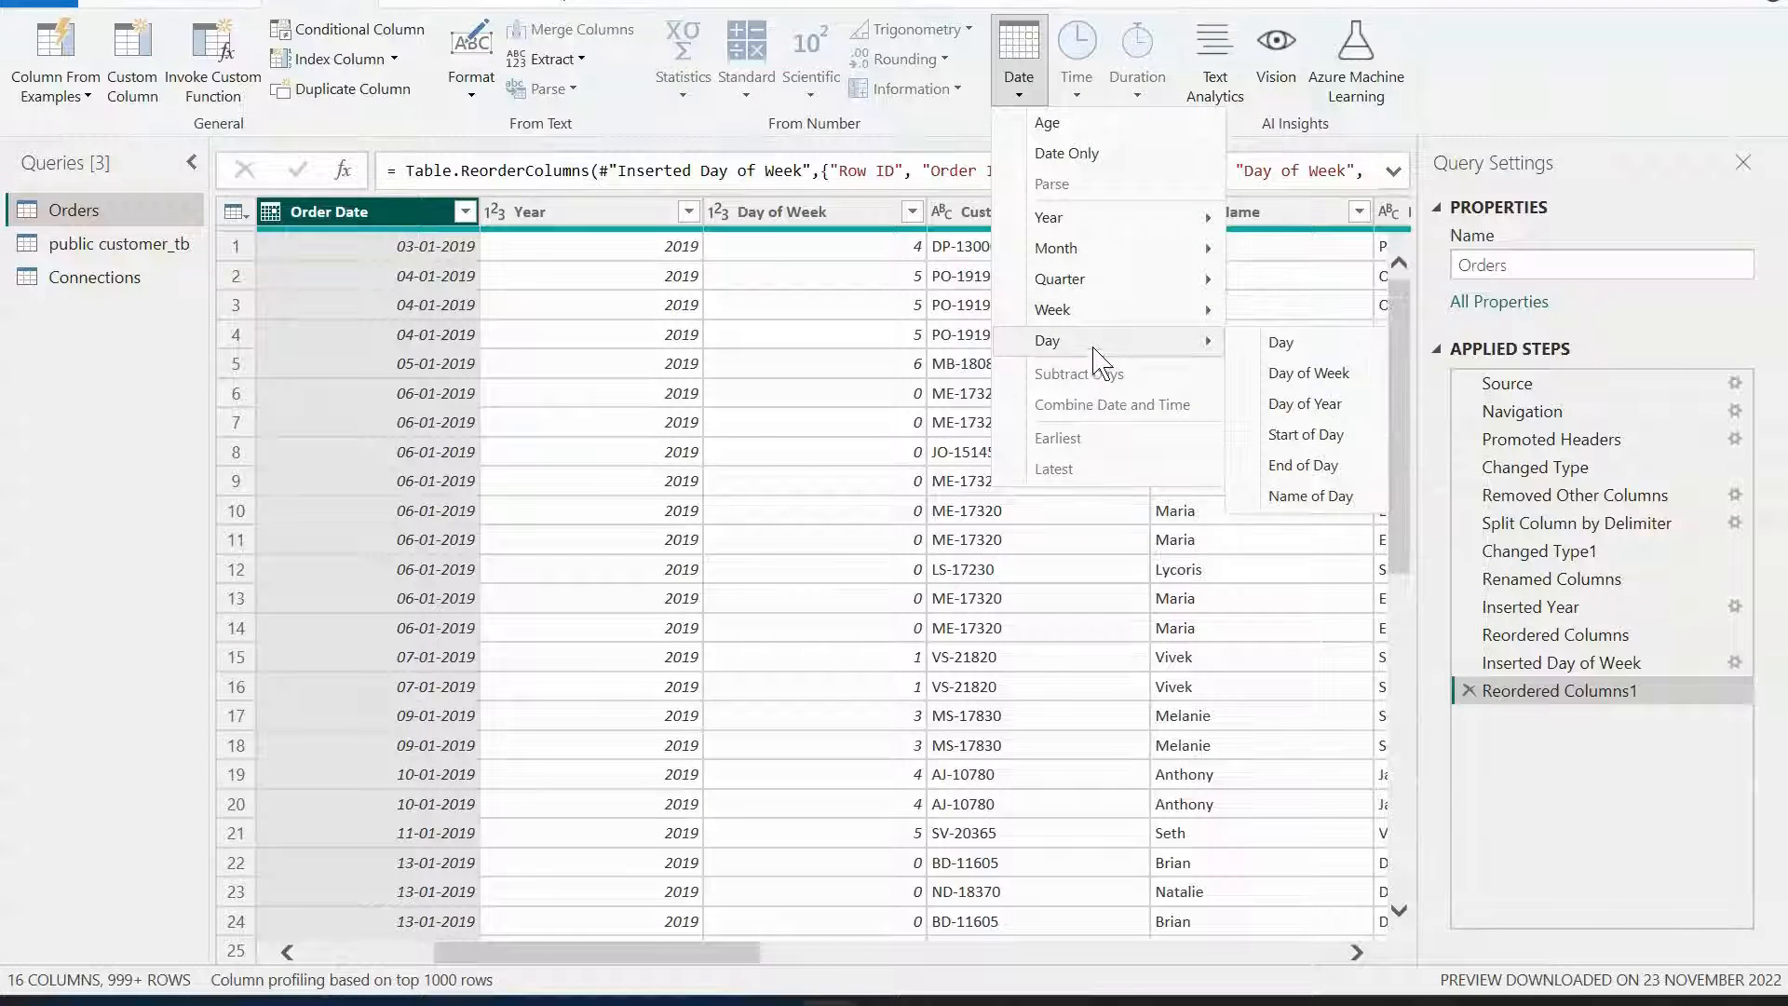
pyautogui.moveTo(1195, 316)
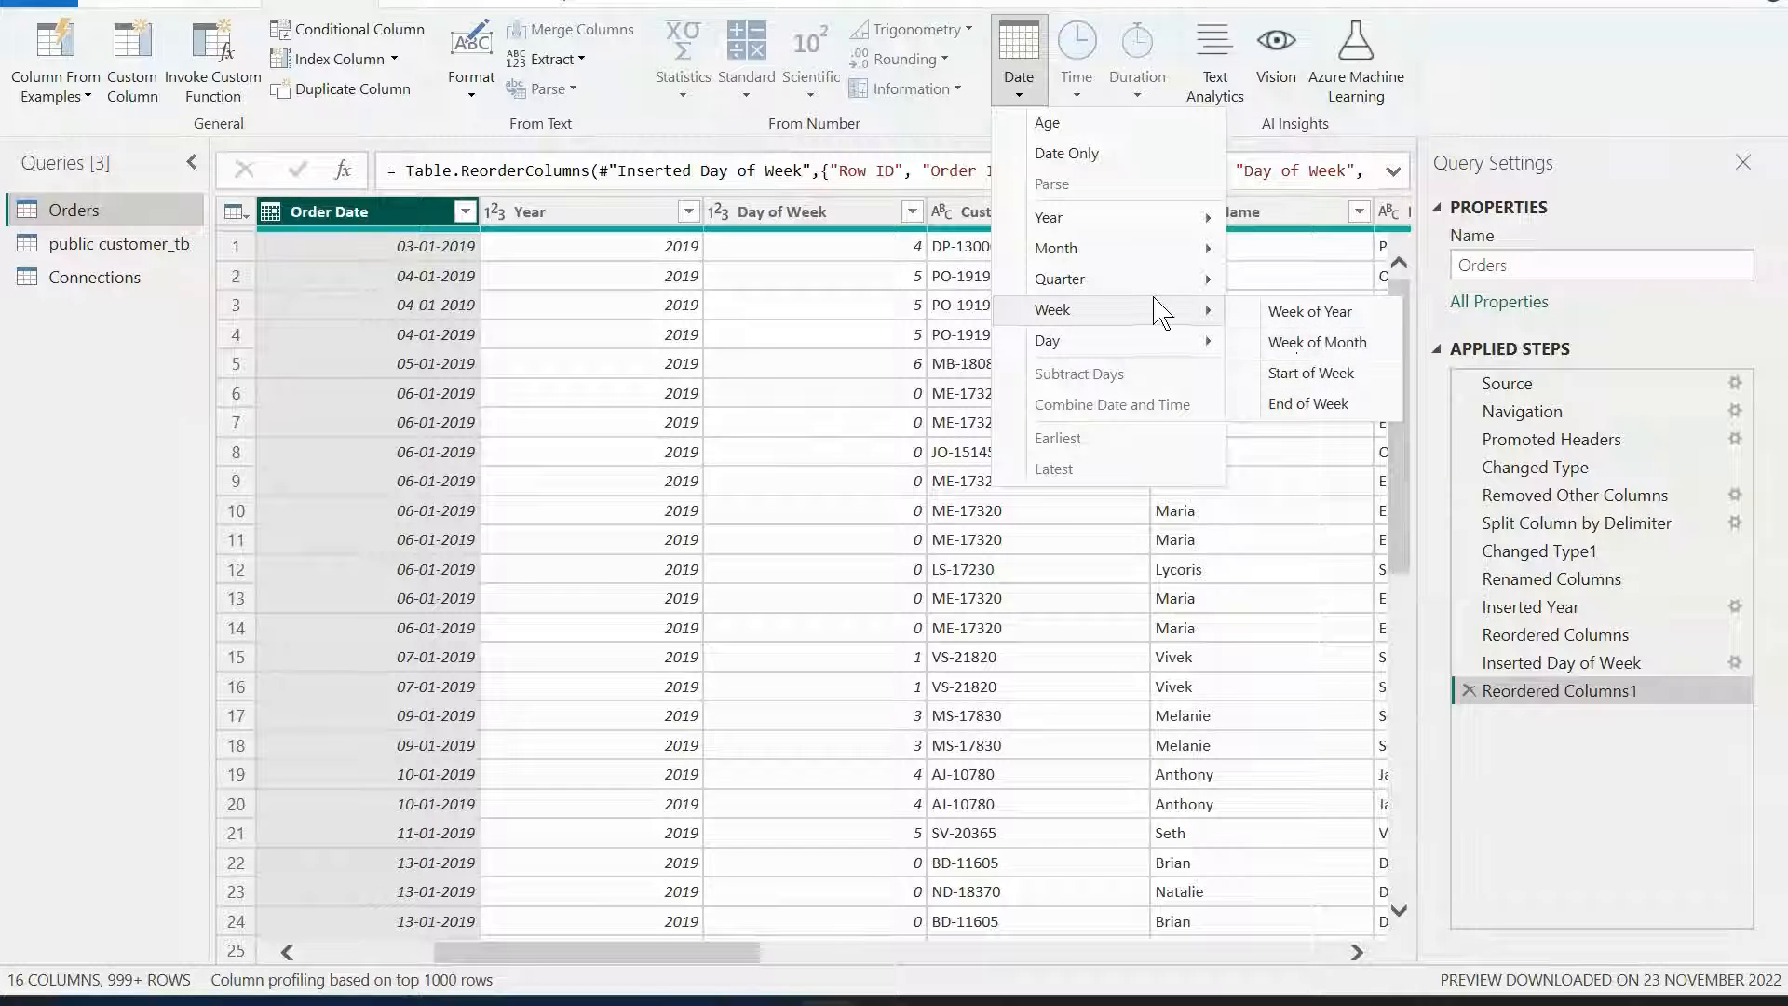
pyautogui.moveTo(1119, 347)
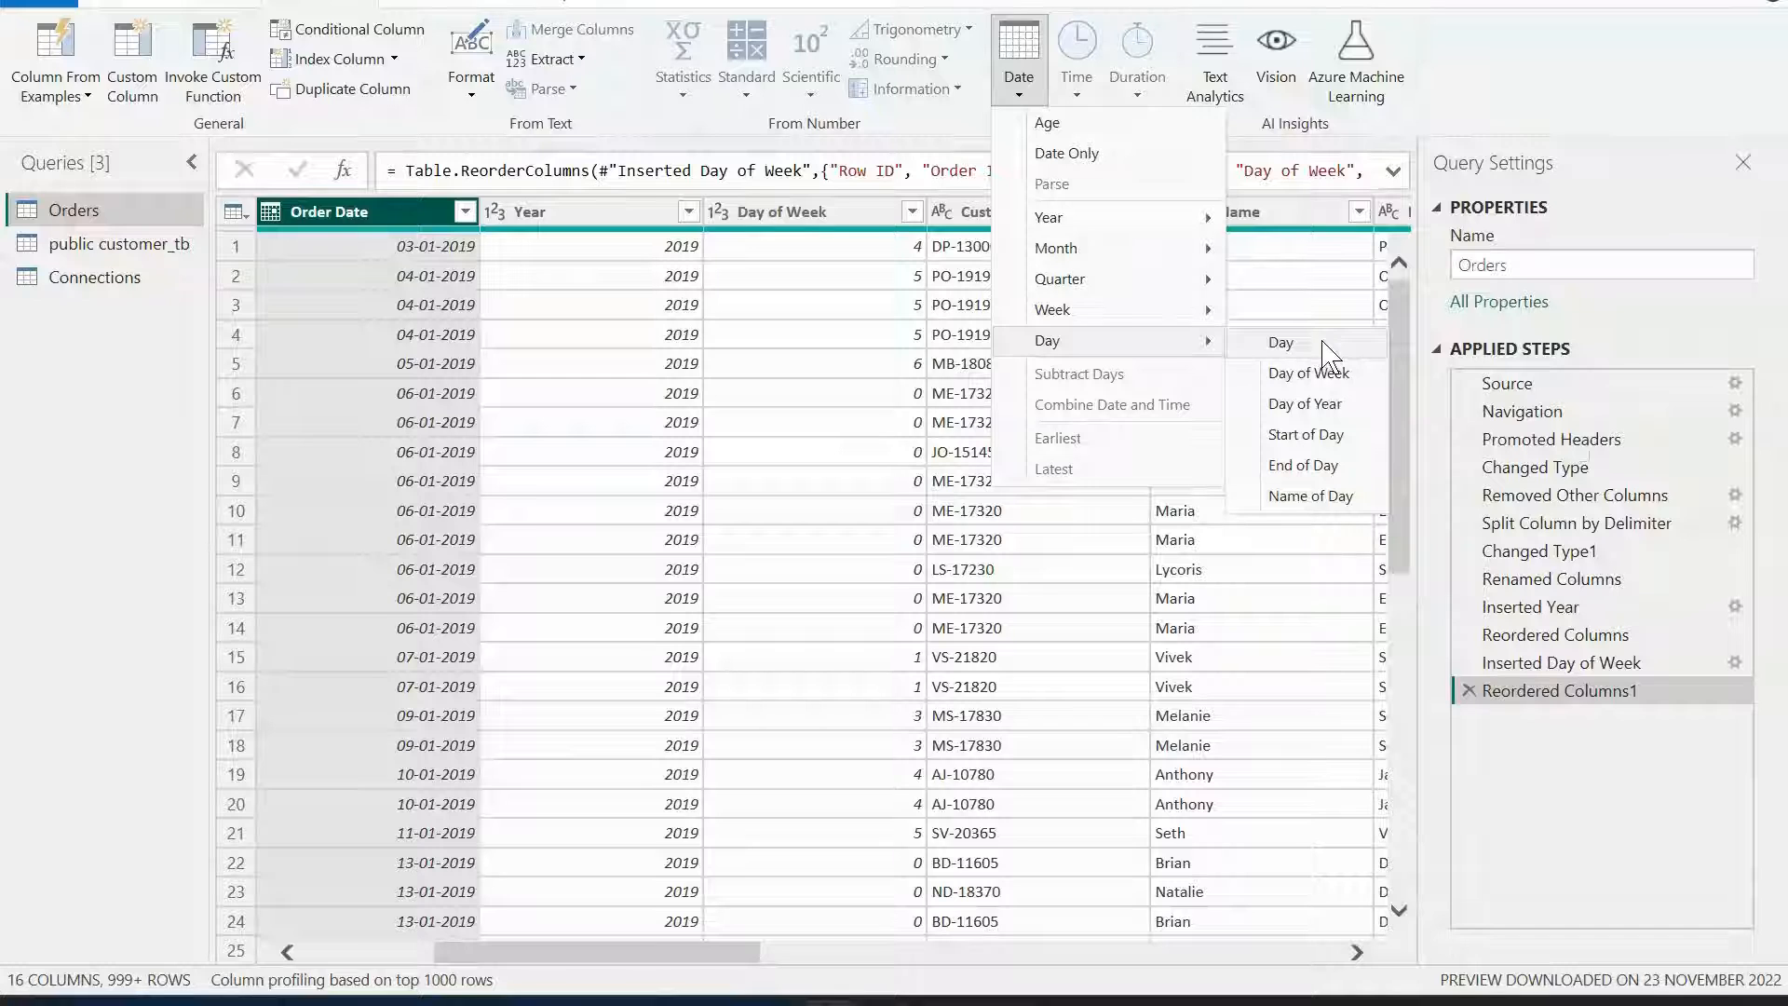
pyautogui.click(1310, 496)
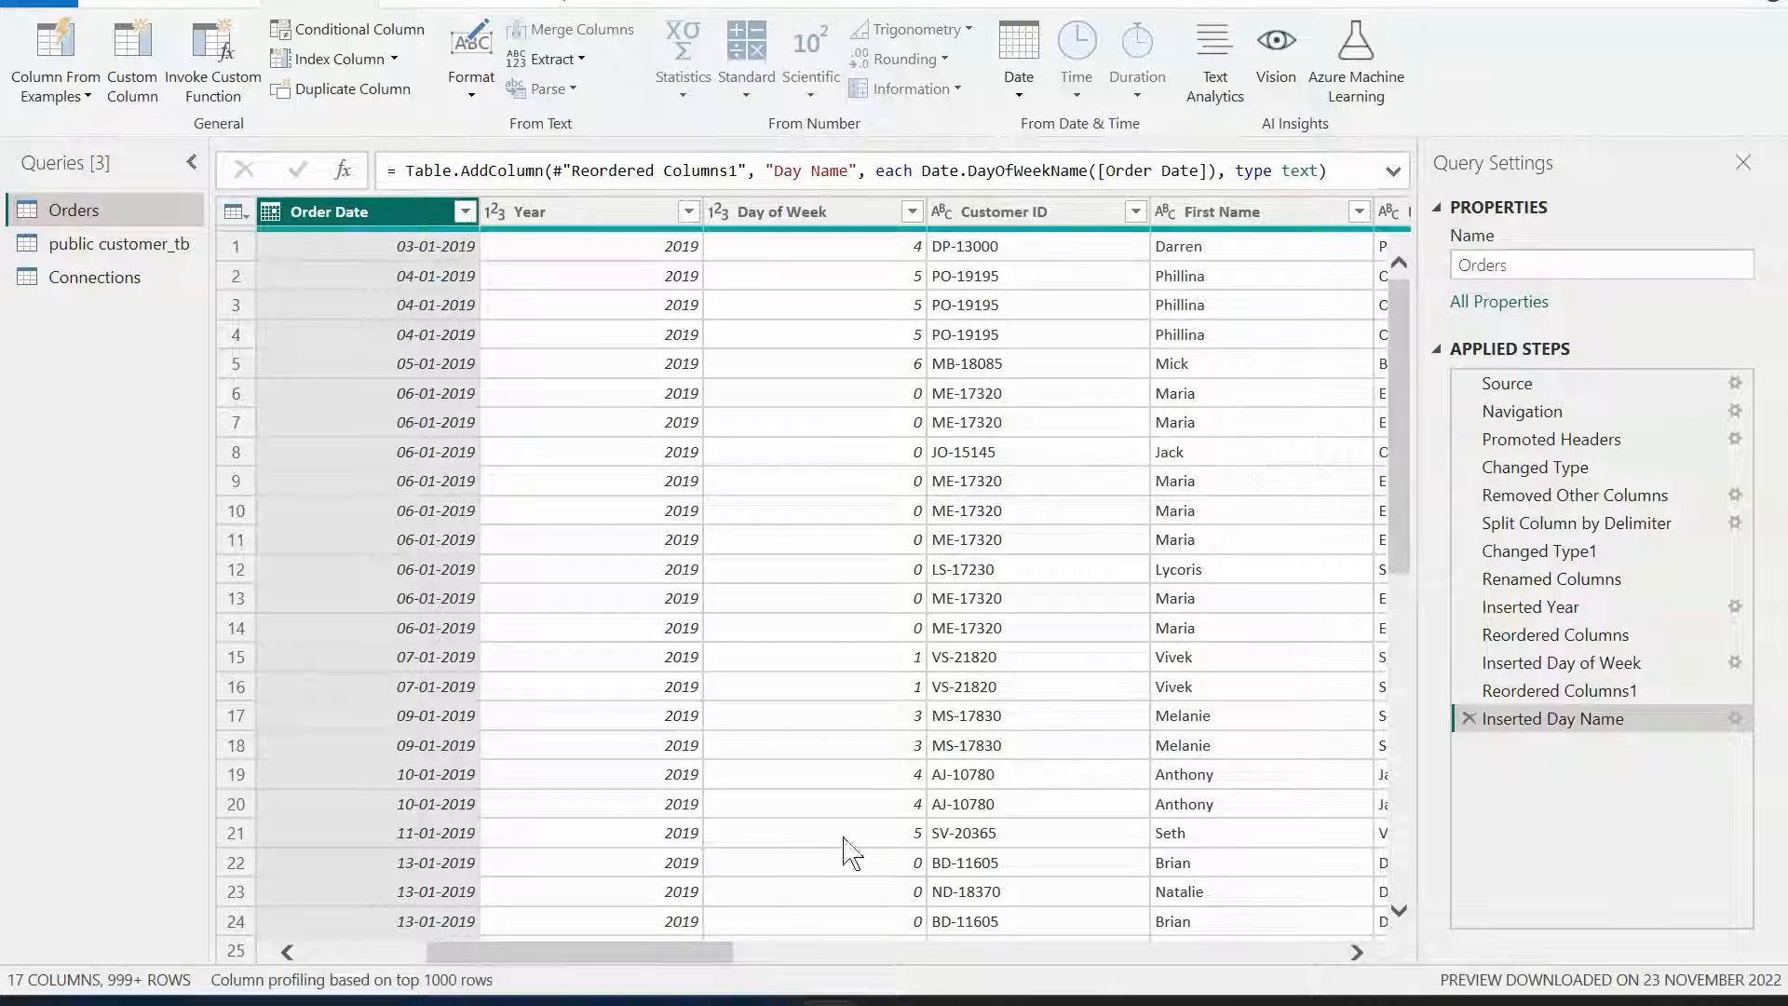
pyautogui.moveTo(718, 949); pyautogui.dragTo(1415, 317)
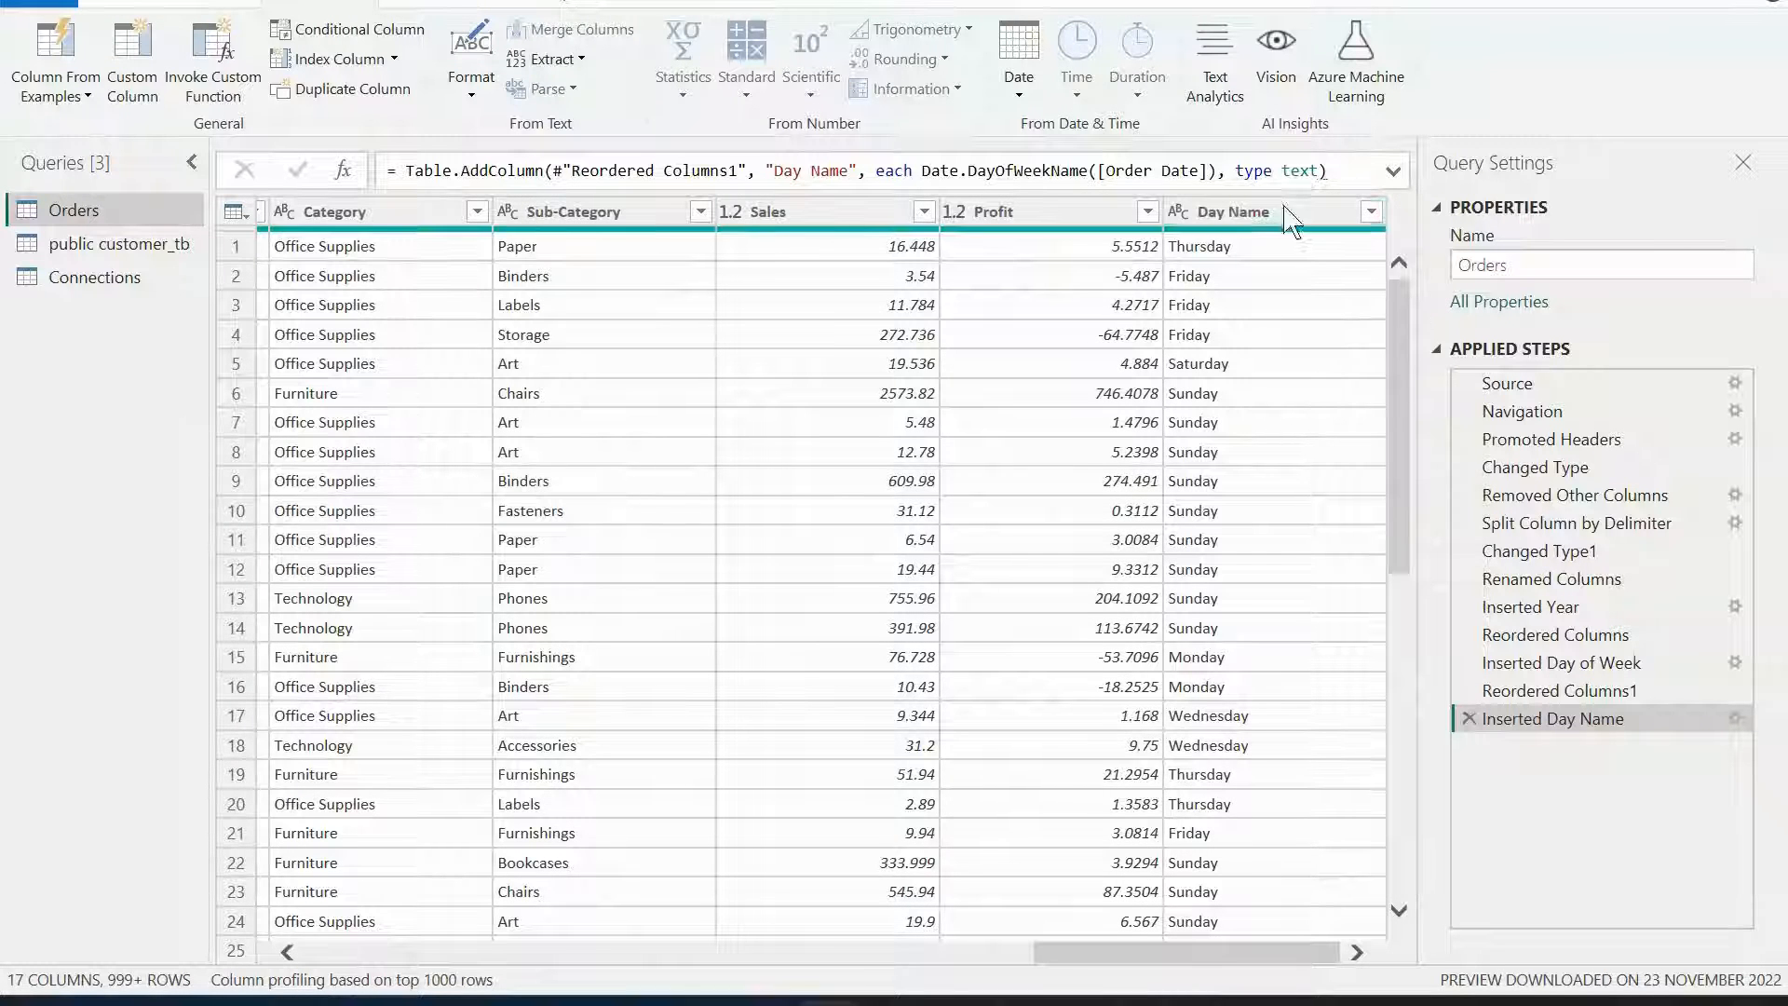
pyautogui.moveTo(1292, 227); pyautogui.dragTo(577, 168)
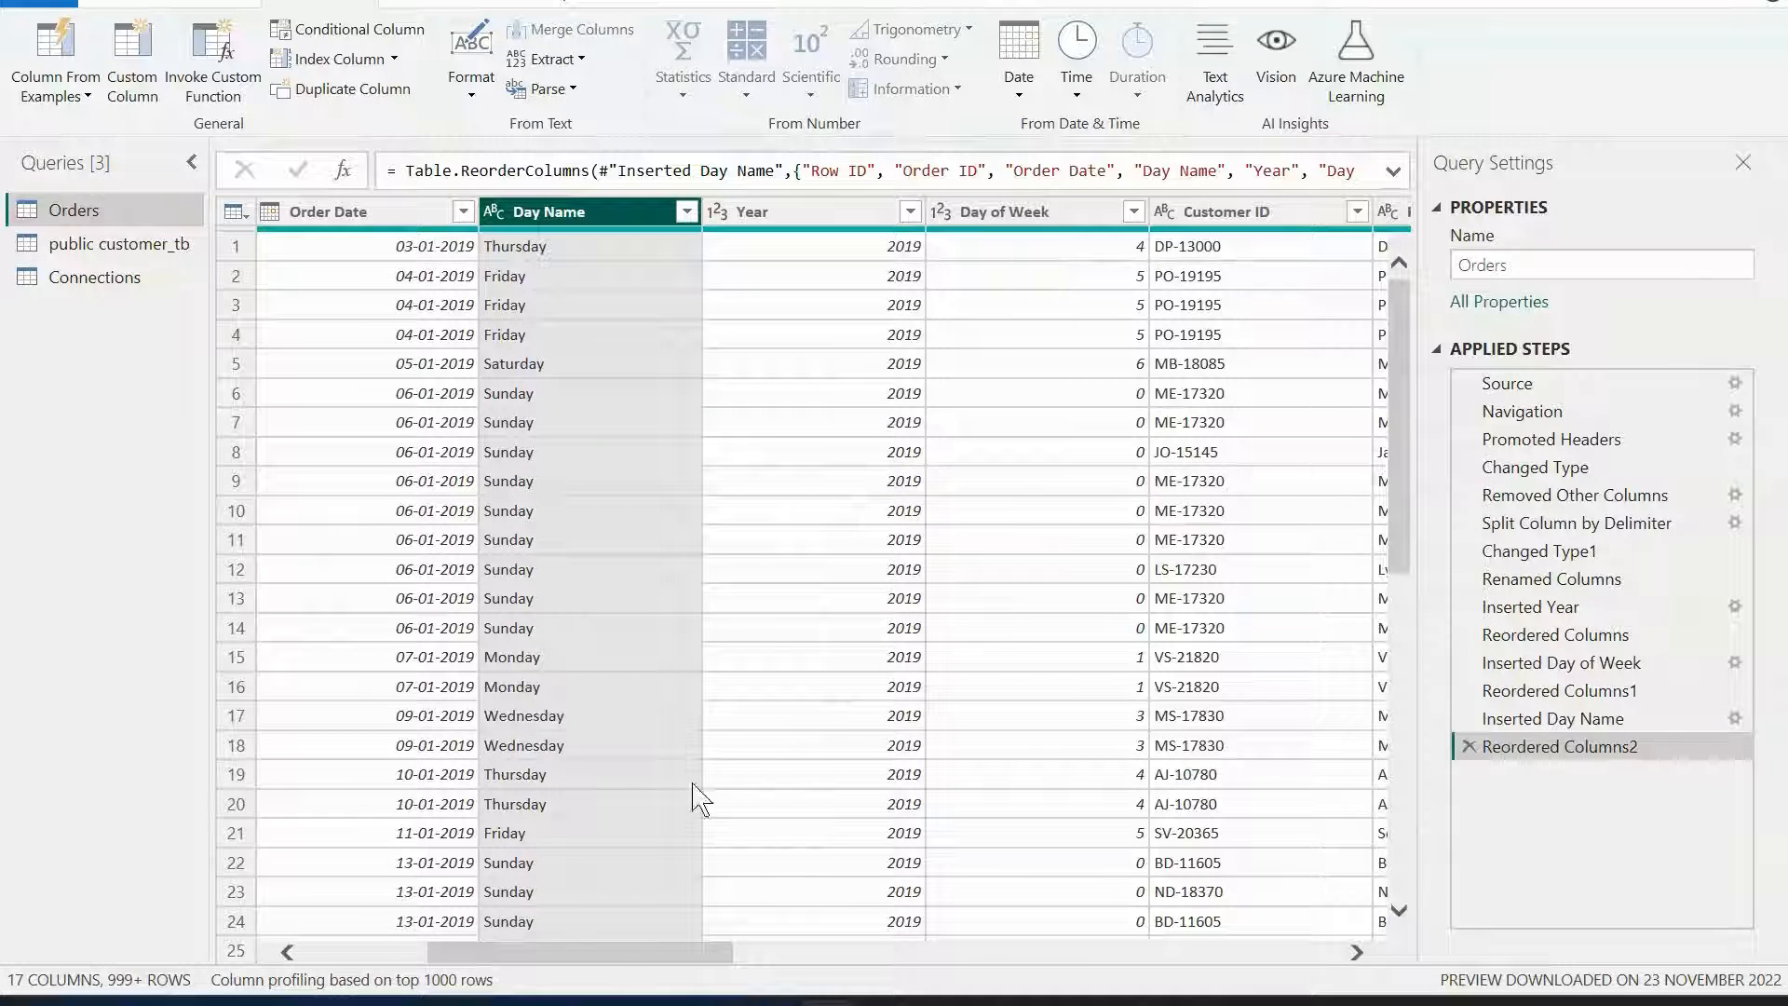
pyautogui.click(586, 252)
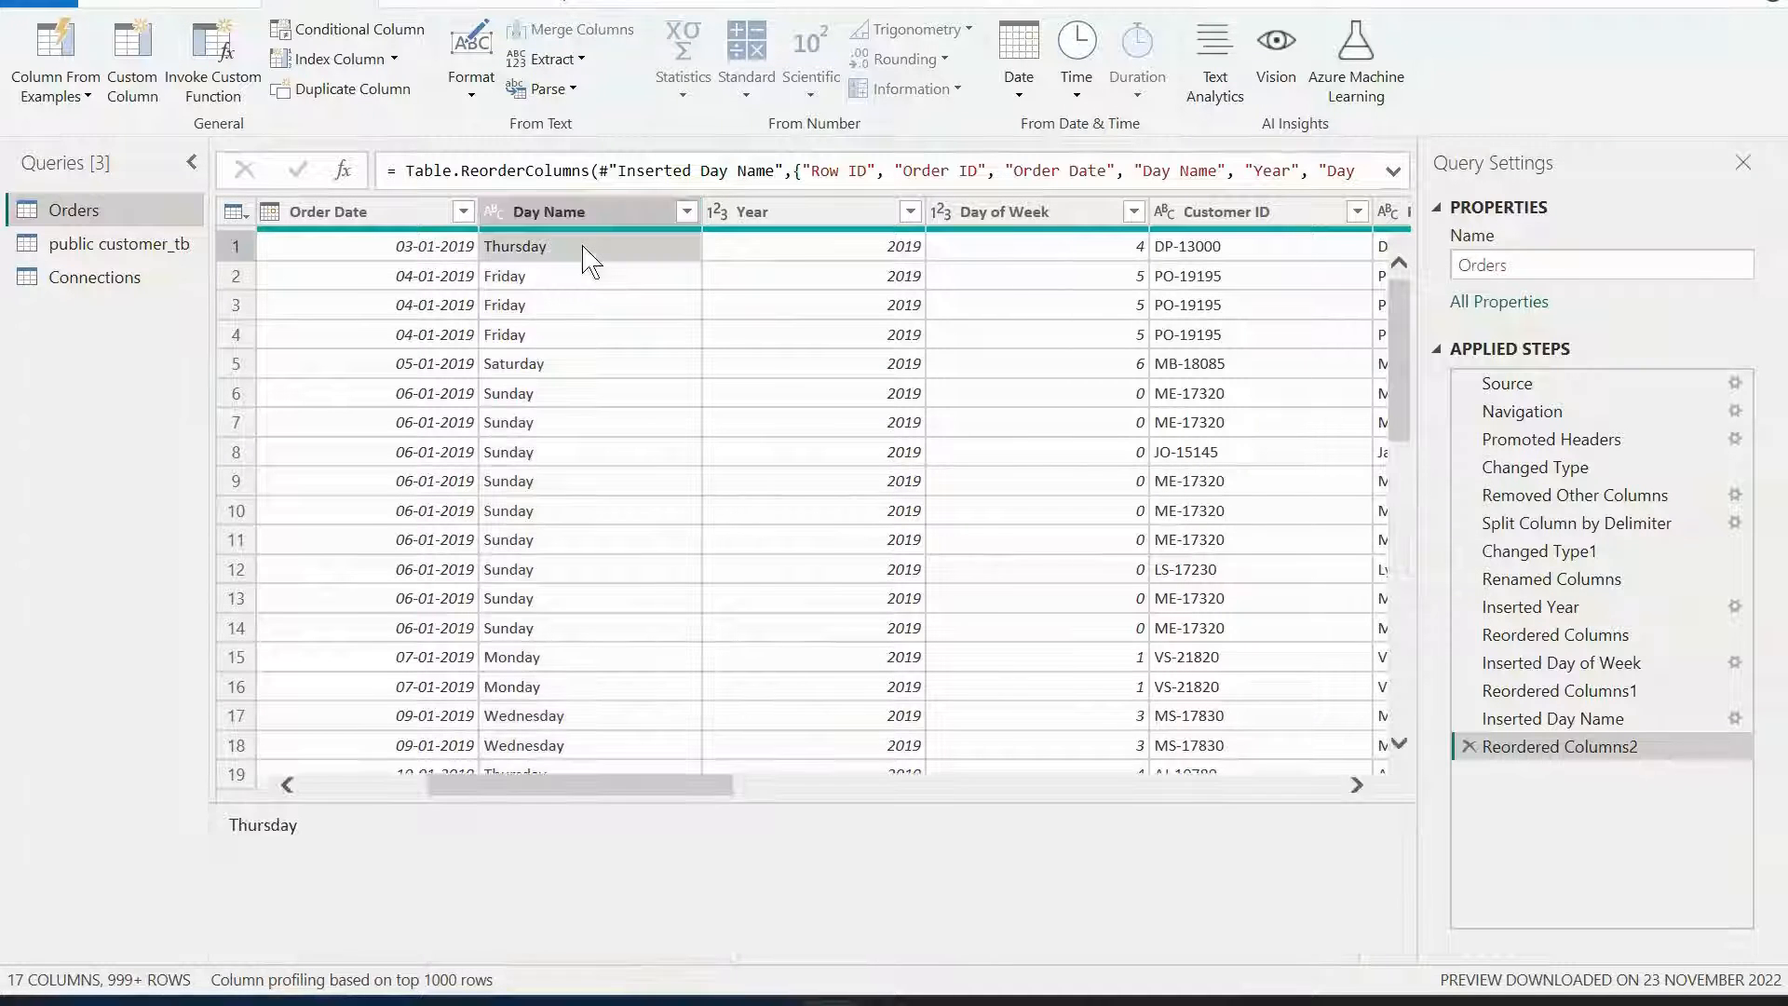
# Remove the Day of Week column from the Orders query.
pyautogui.click(1006, 212)
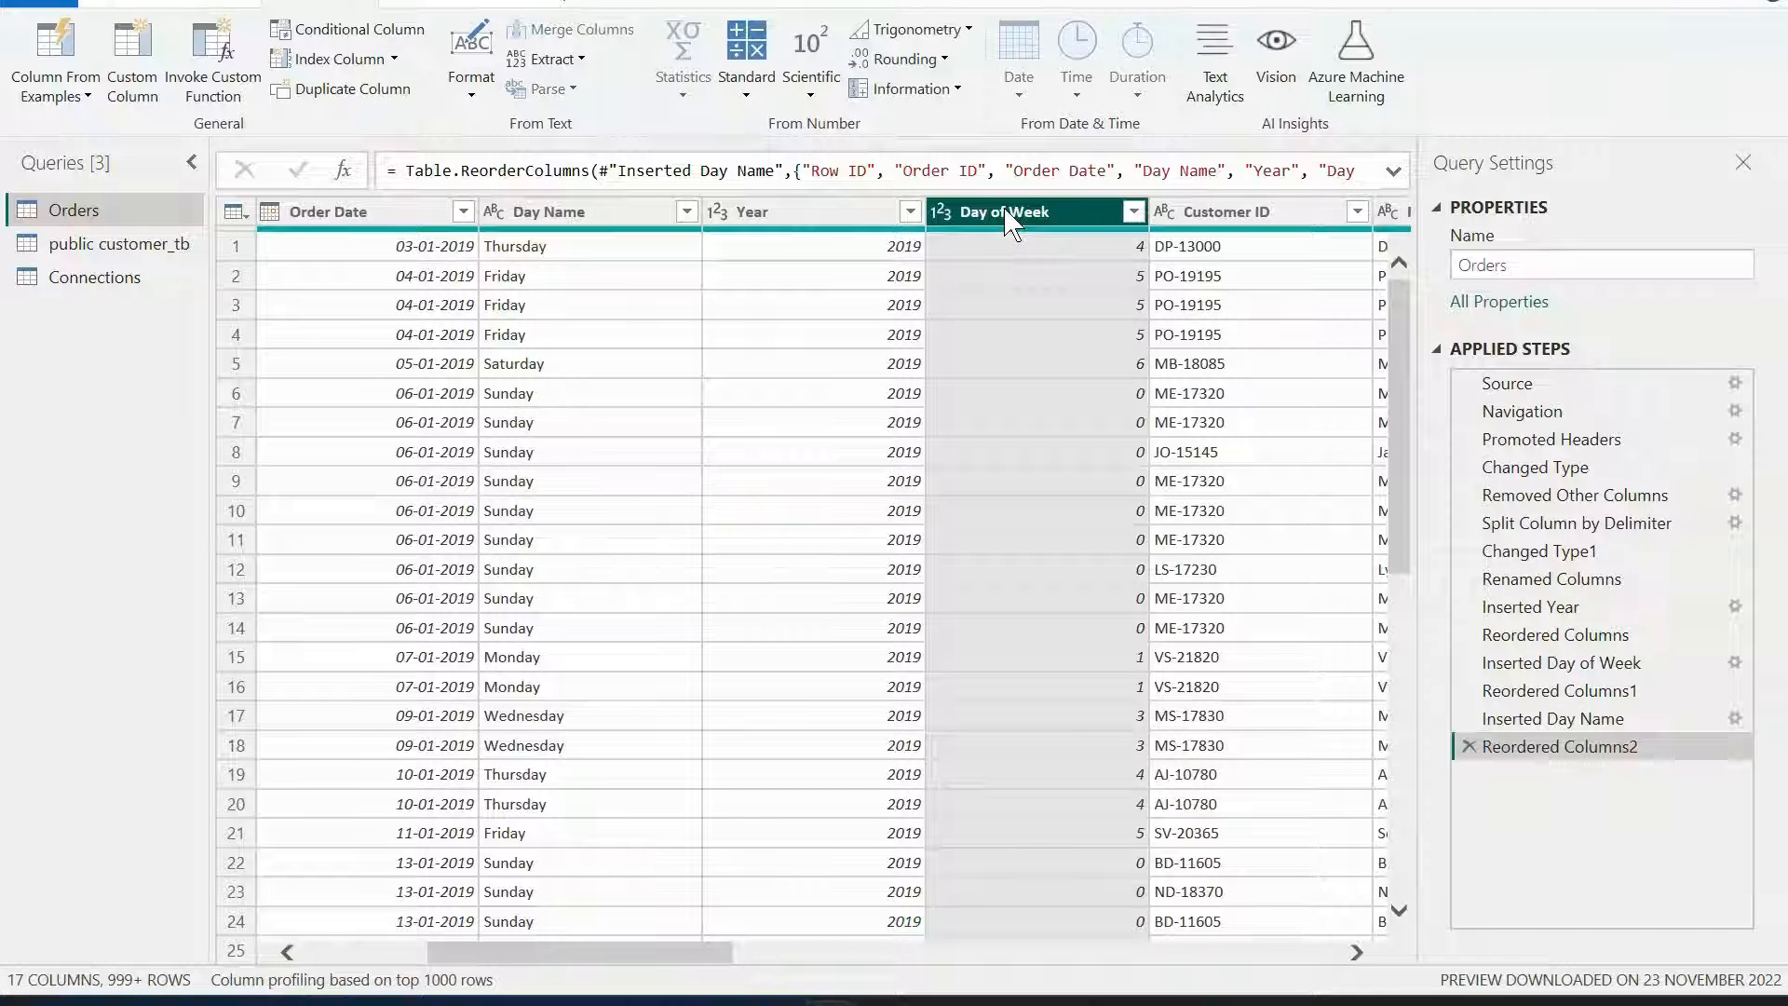
pyautogui.rightClick(1011, 219)
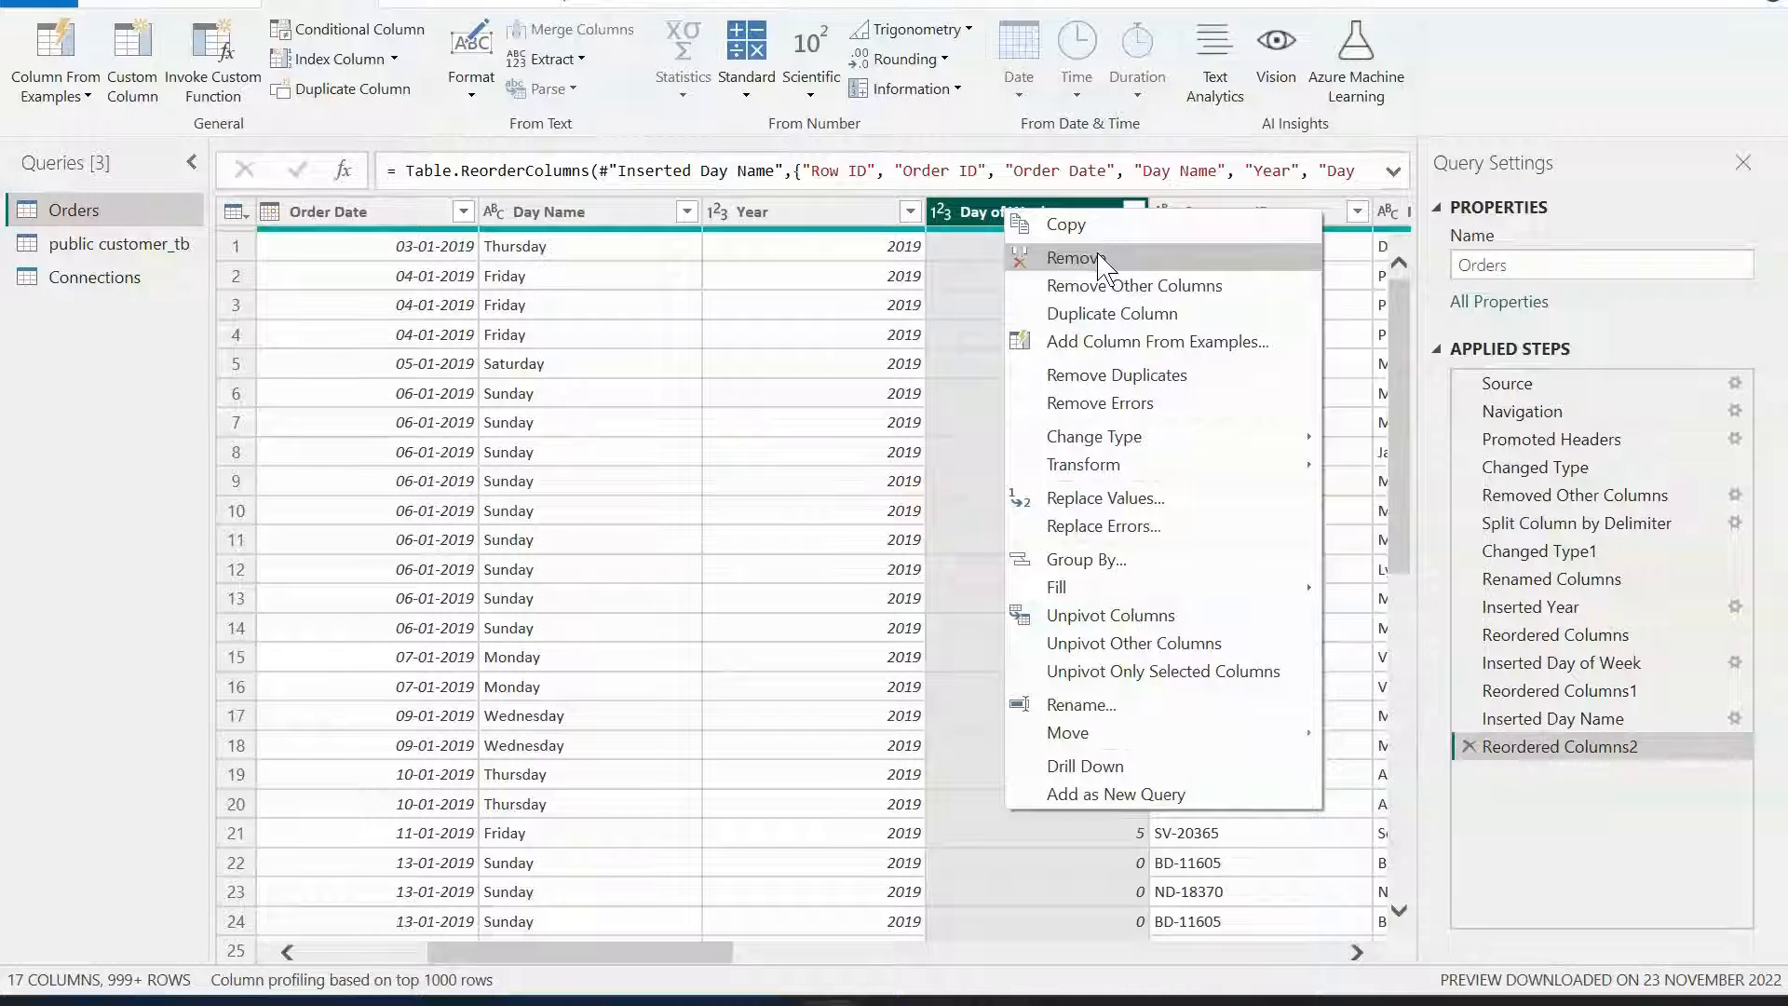
pyautogui.click(968, 222)
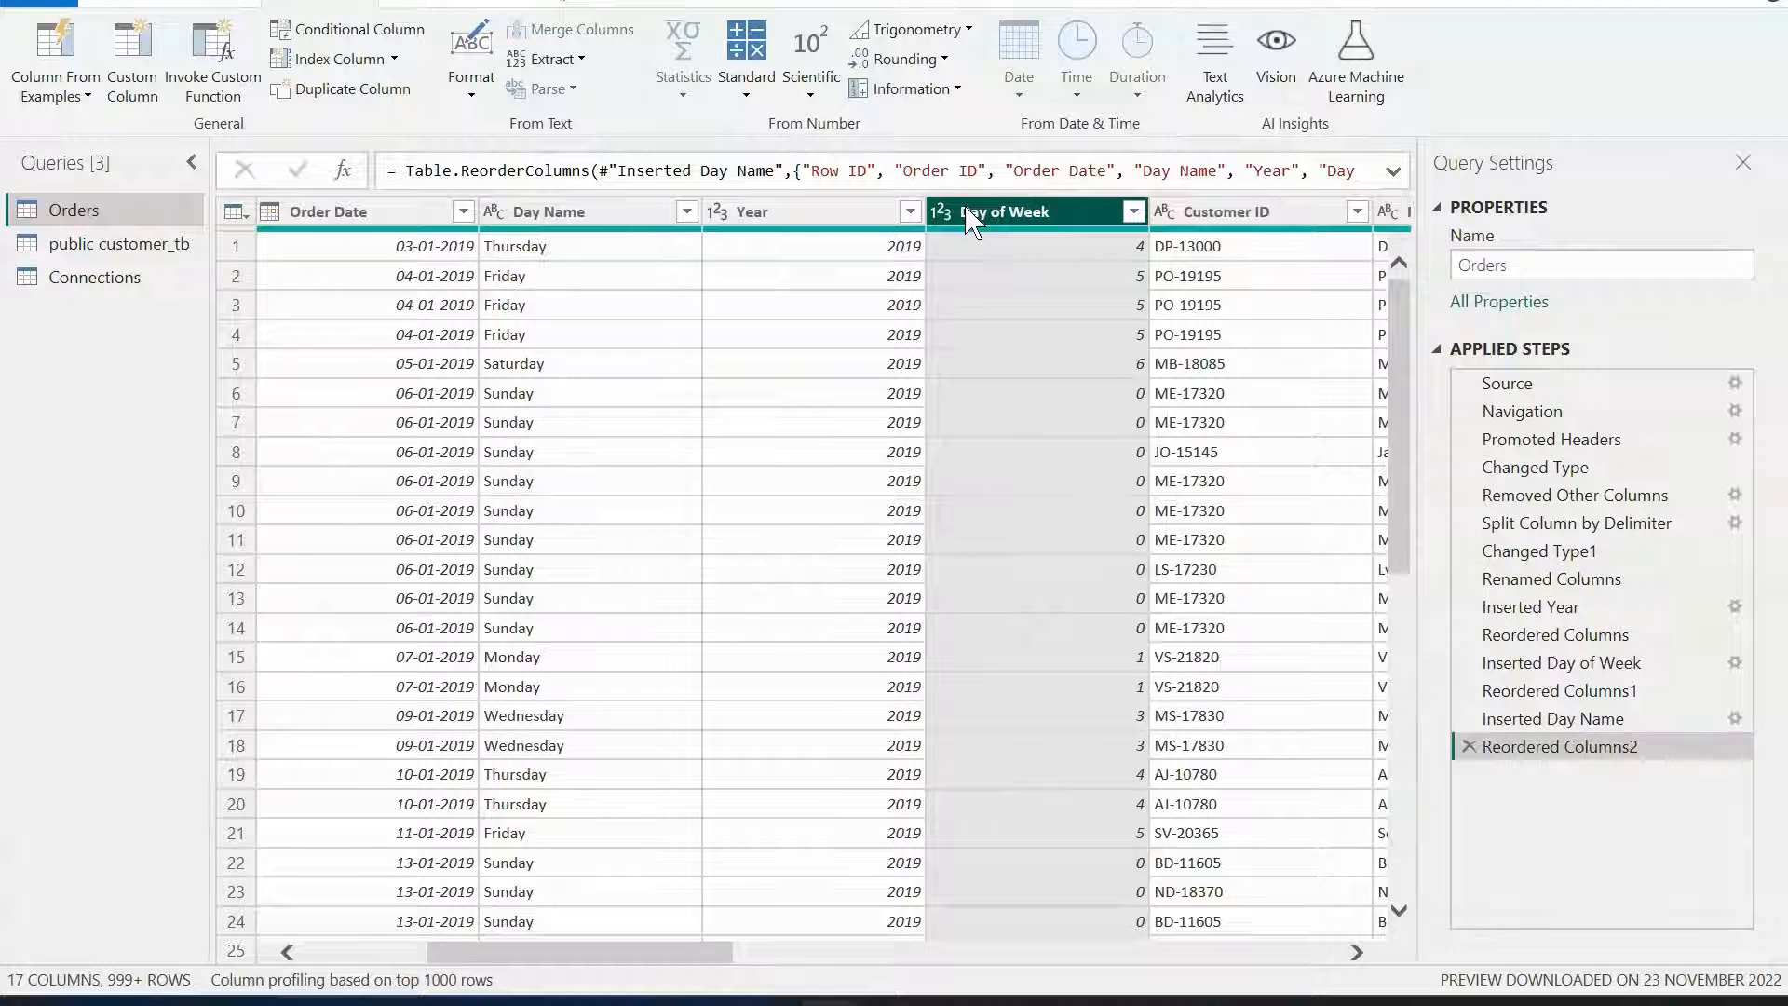
pyautogui.rightClick(971, 222)
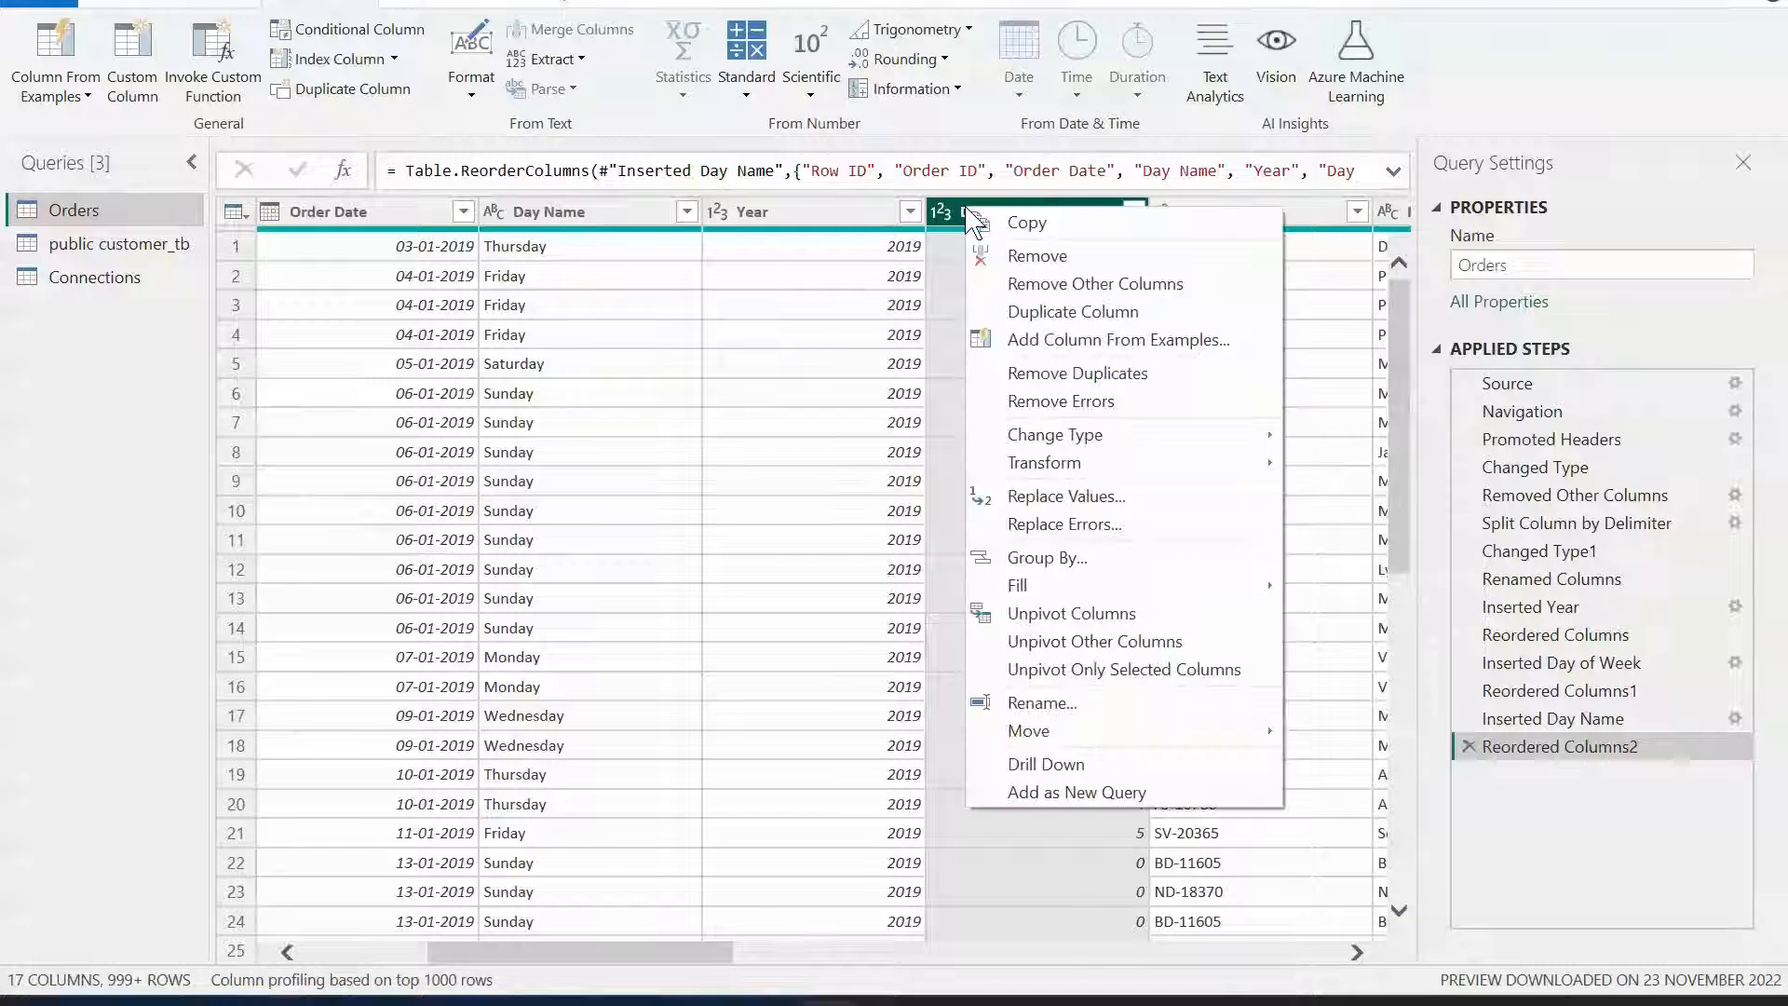
pyautogui.click(1054, 257)
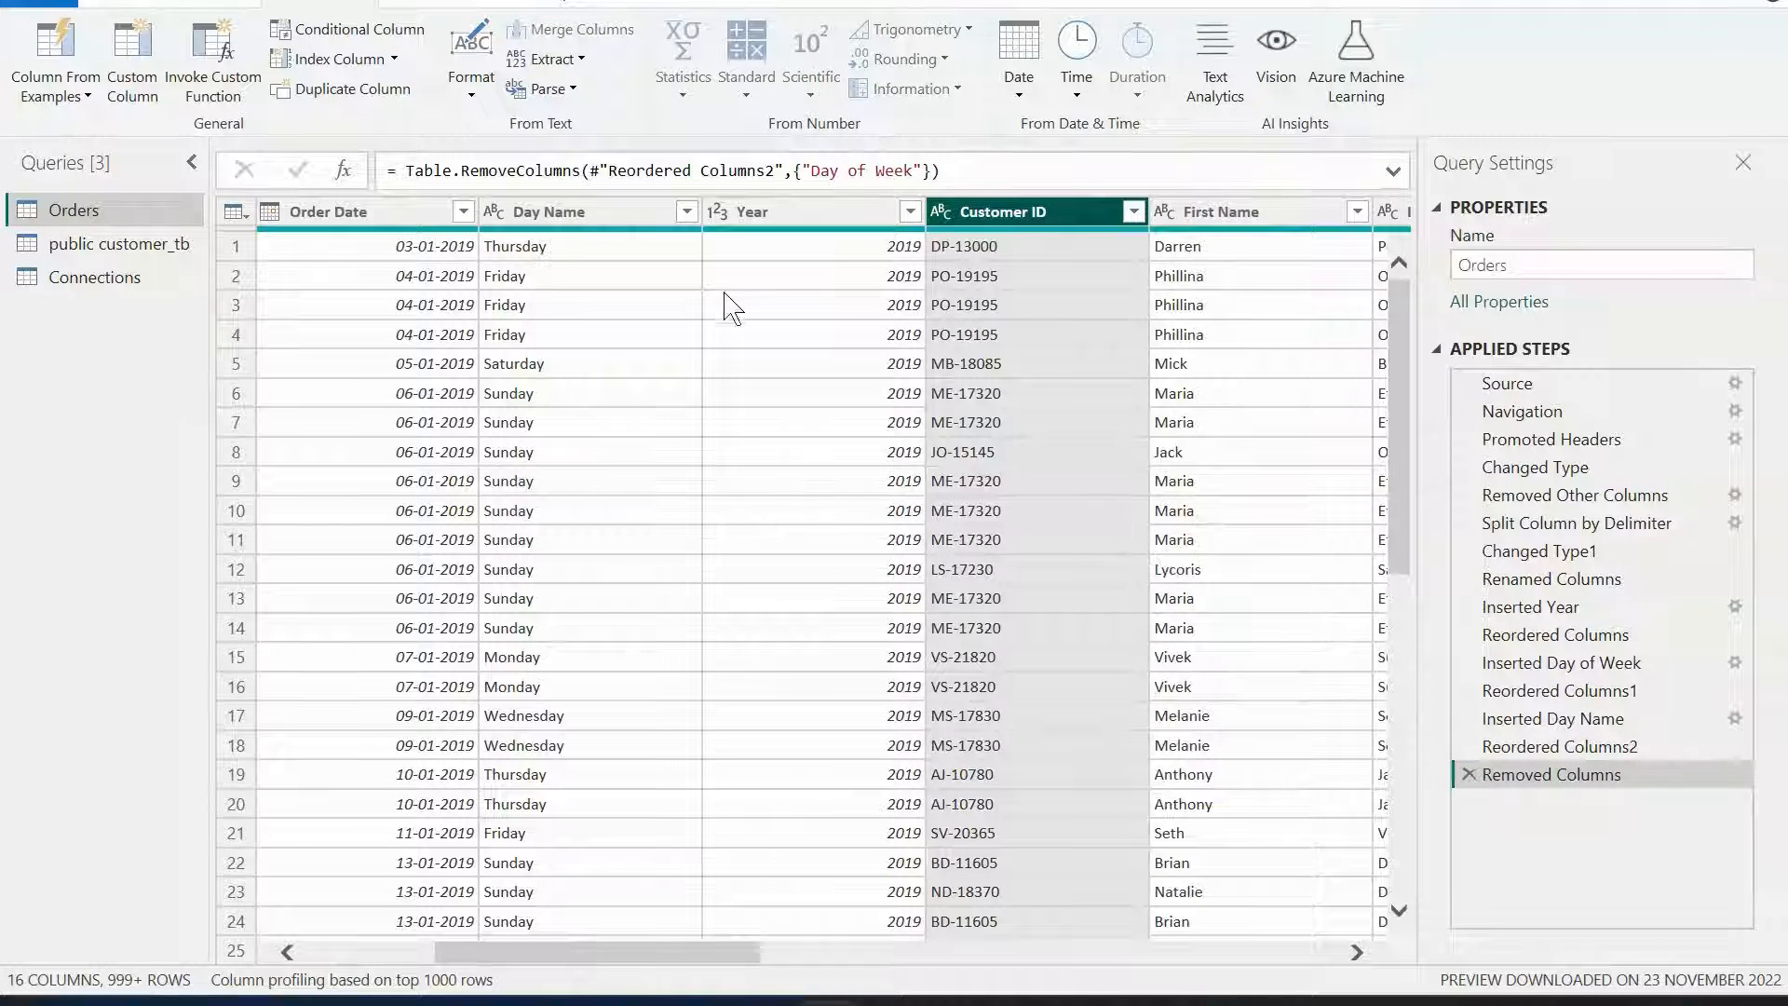
# Group the rows by Year, summing Sales into a new column named Aggregated Sales.
pyautogui.moveTo(659, 960); pyautogui.dragTo(445, 961)
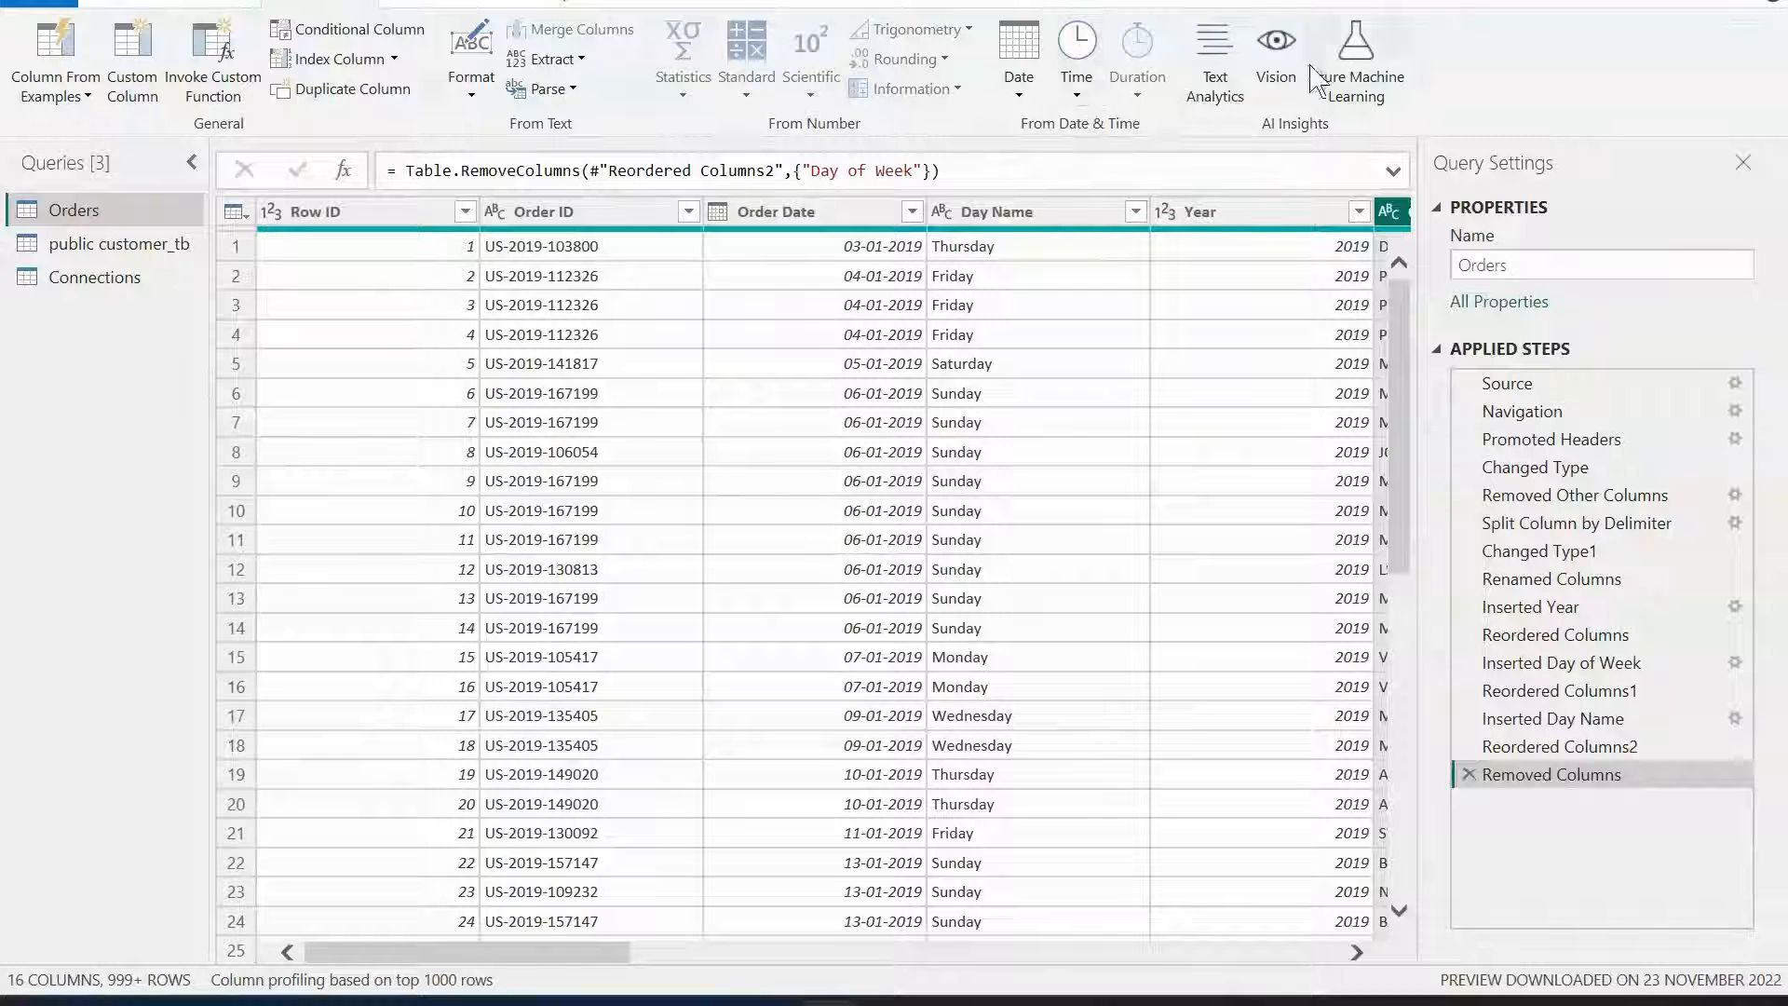
pyautogui.click(187, 3)
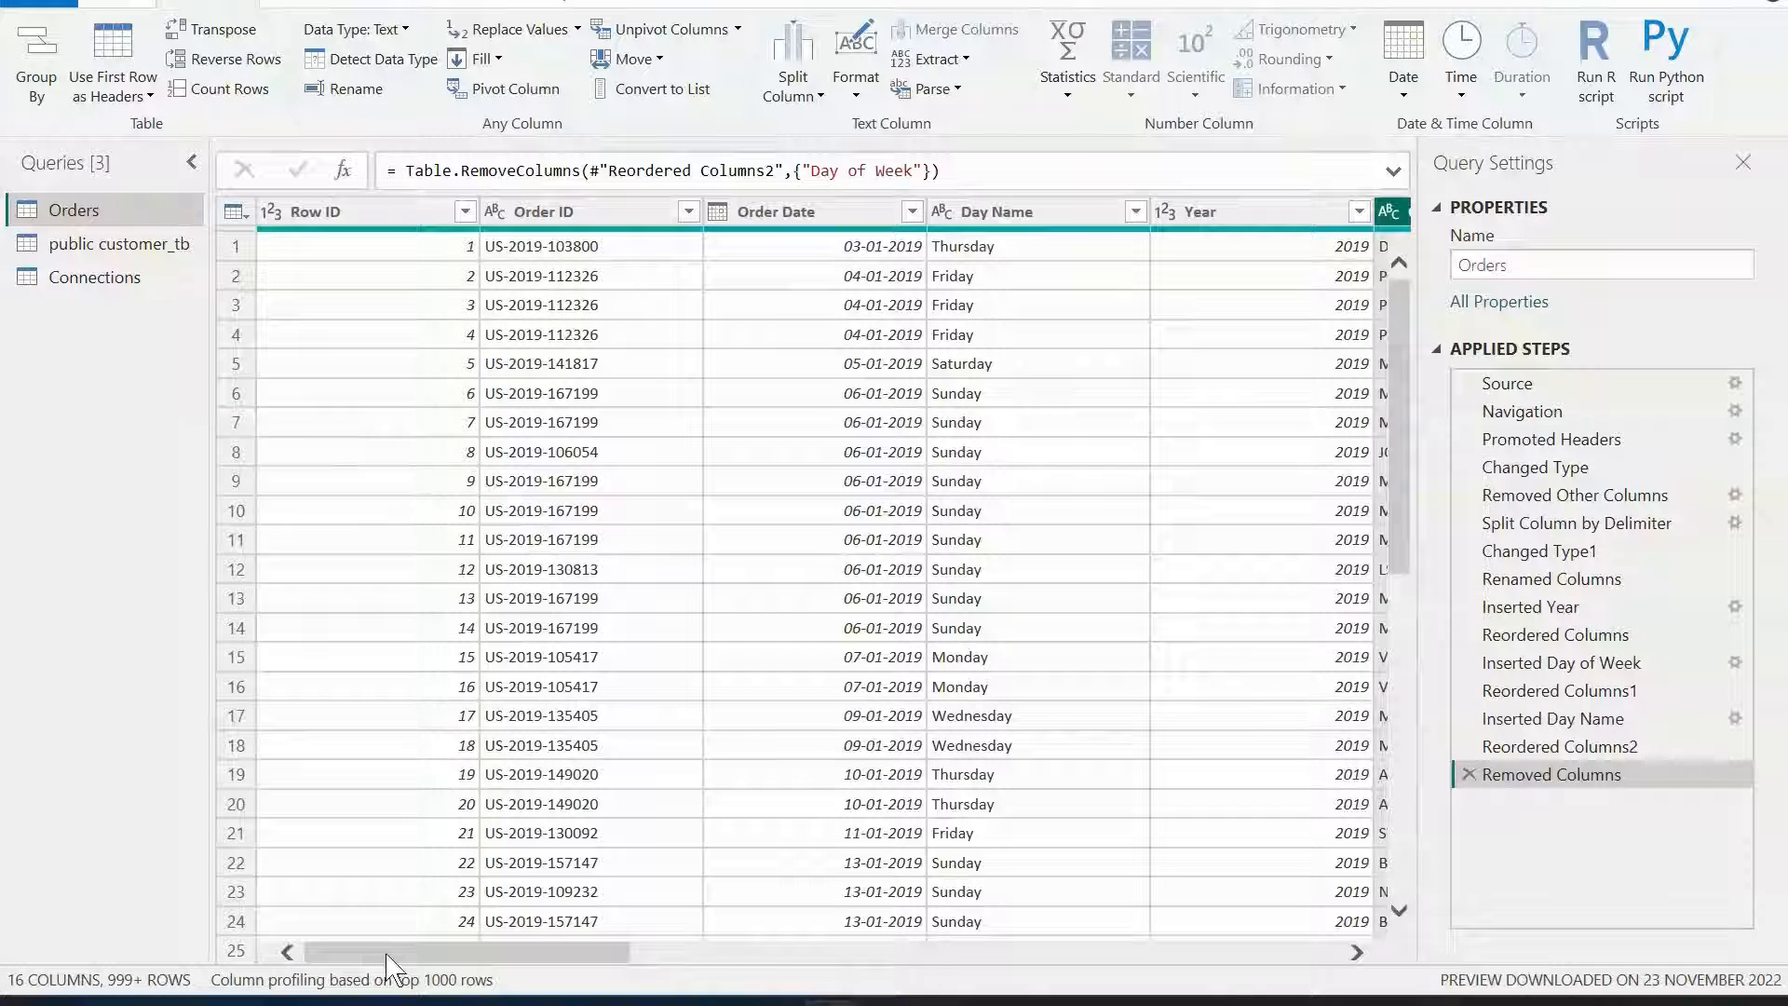
pyautogui.click(28, 65)
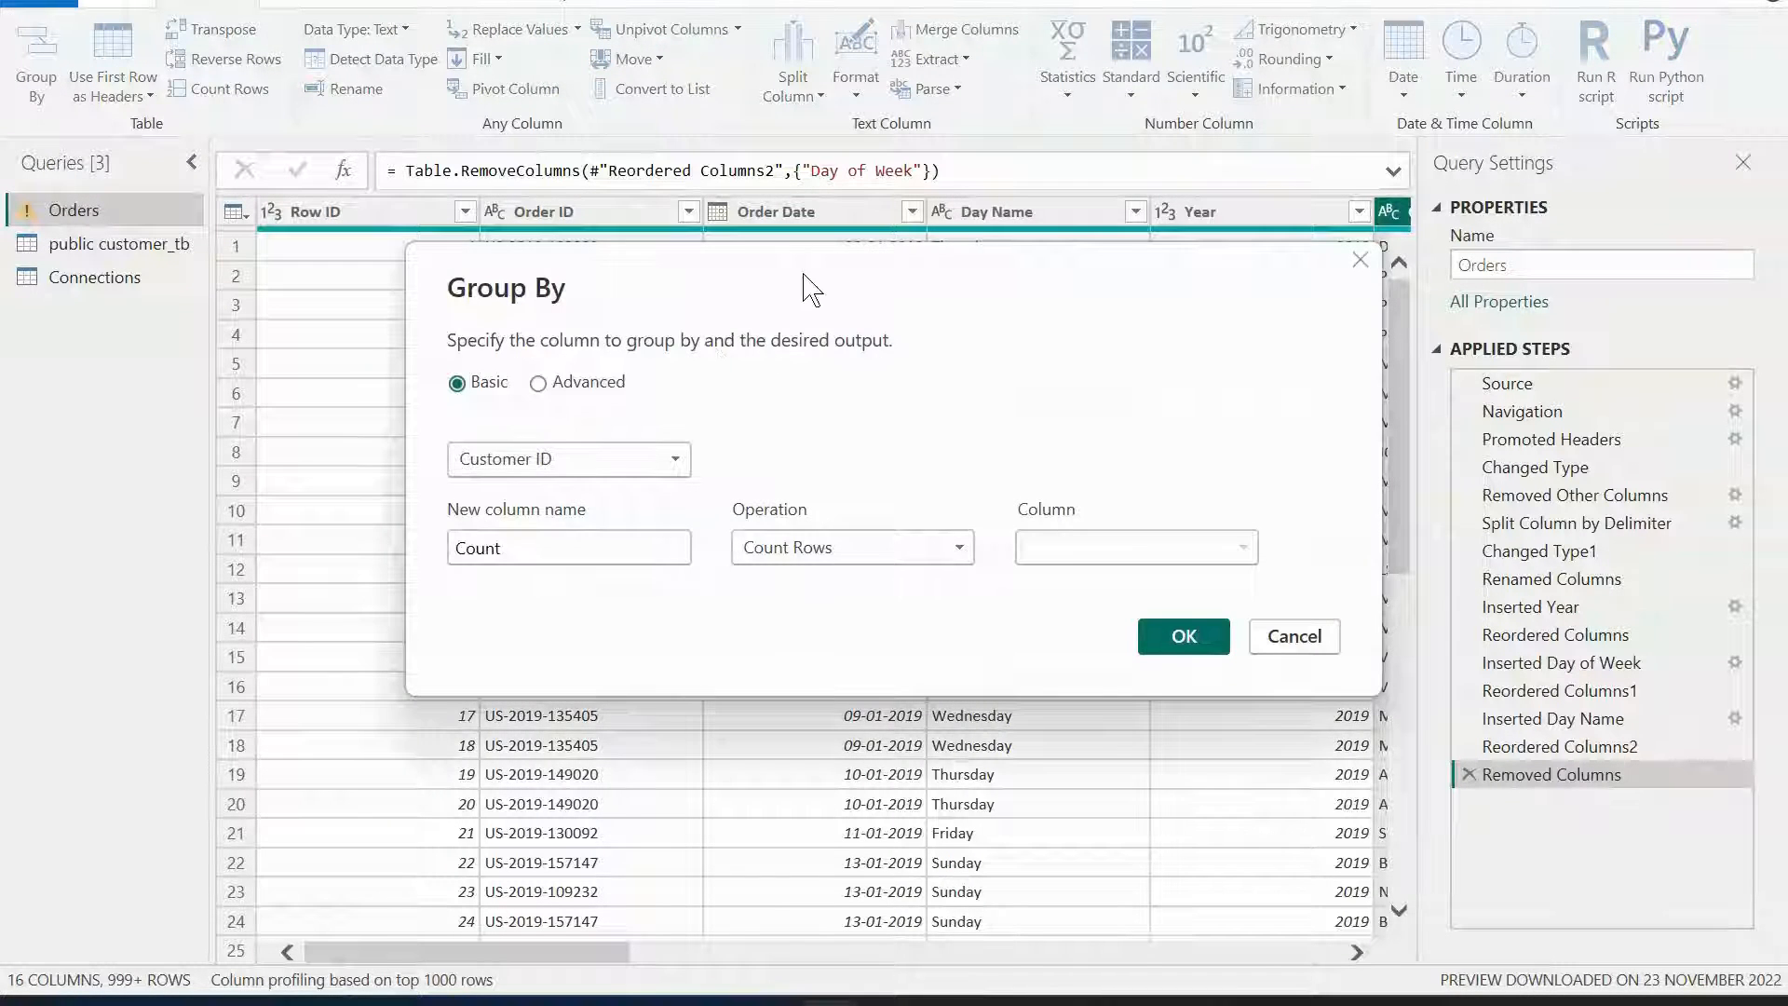
pyautogui.moveTo(806, 288); pyautogui.dragTo(725, 307)
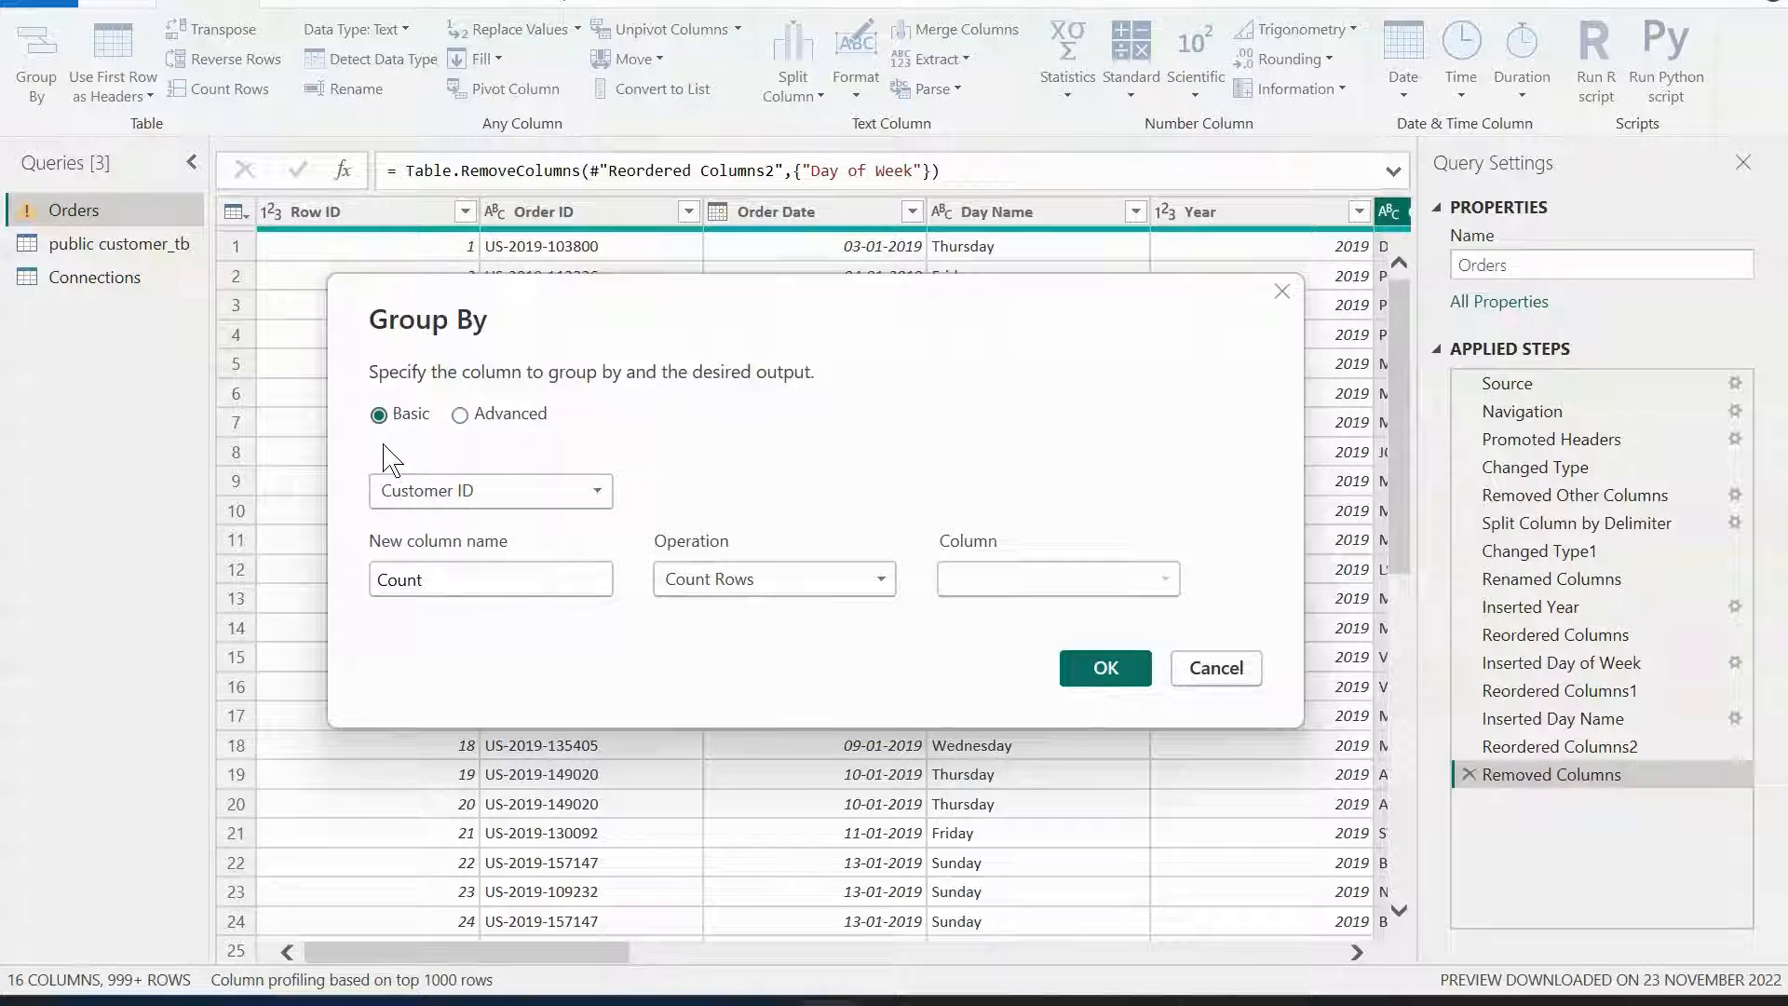
pyautogui.click(550, 508)
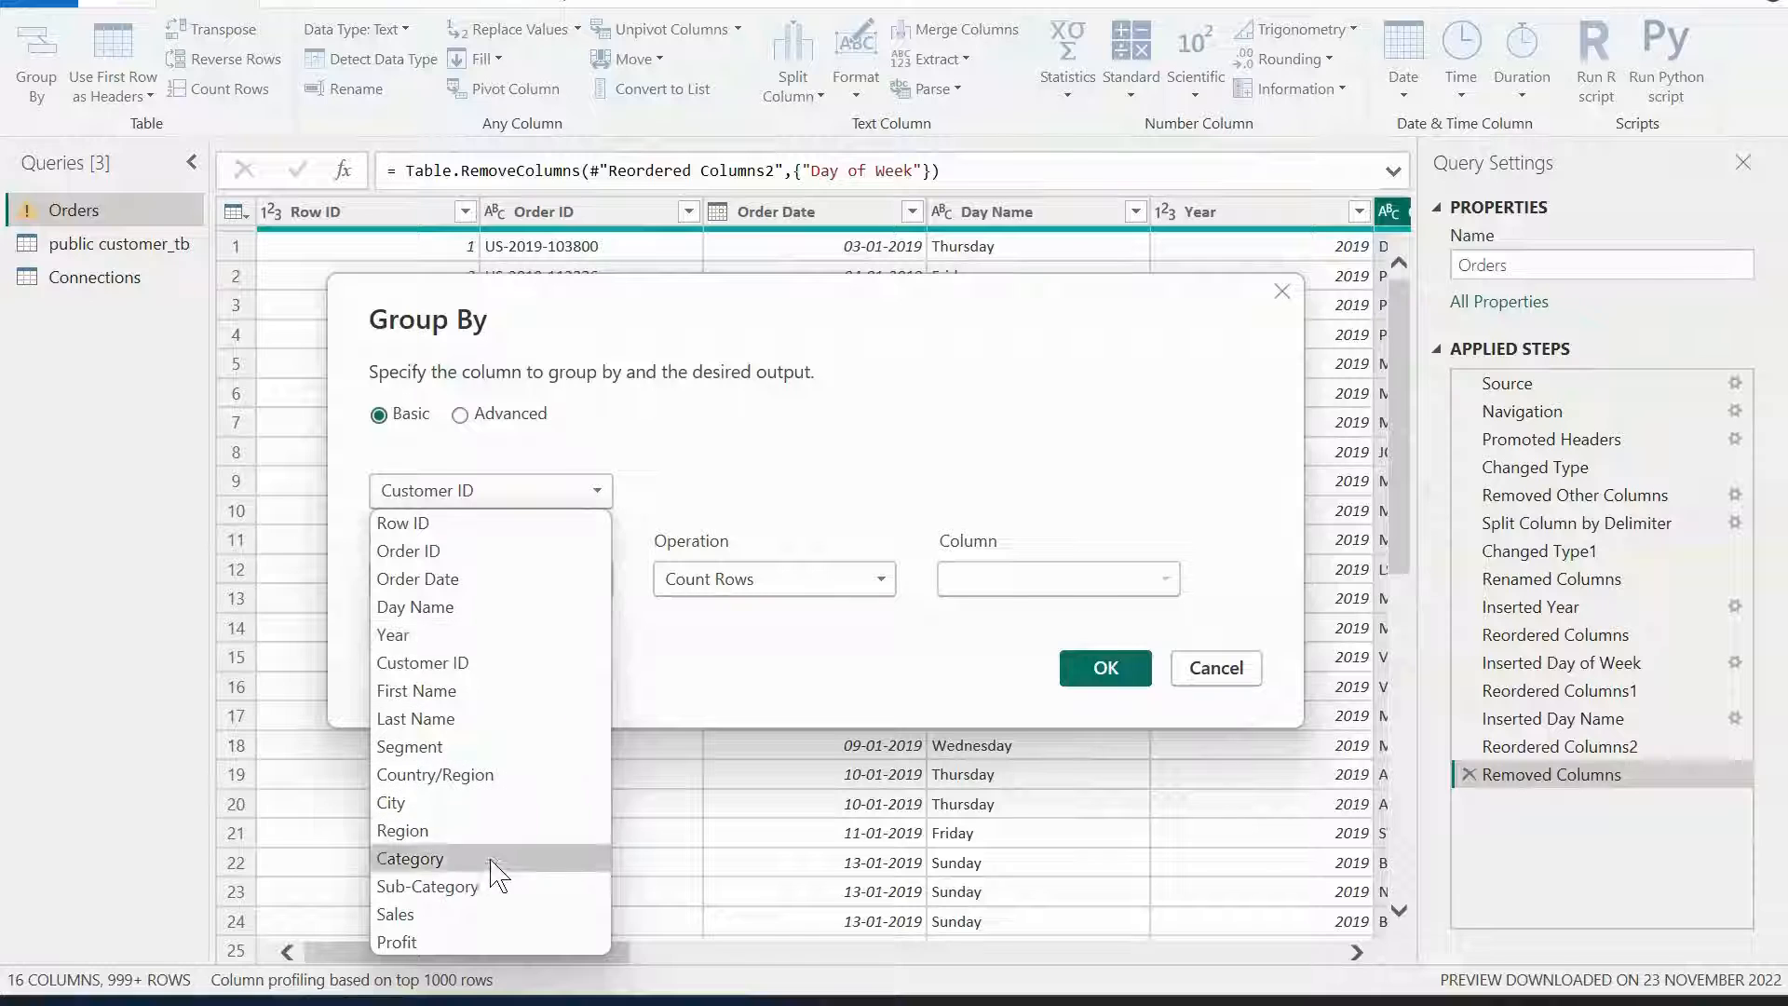
pyautogui.click(449, 636)
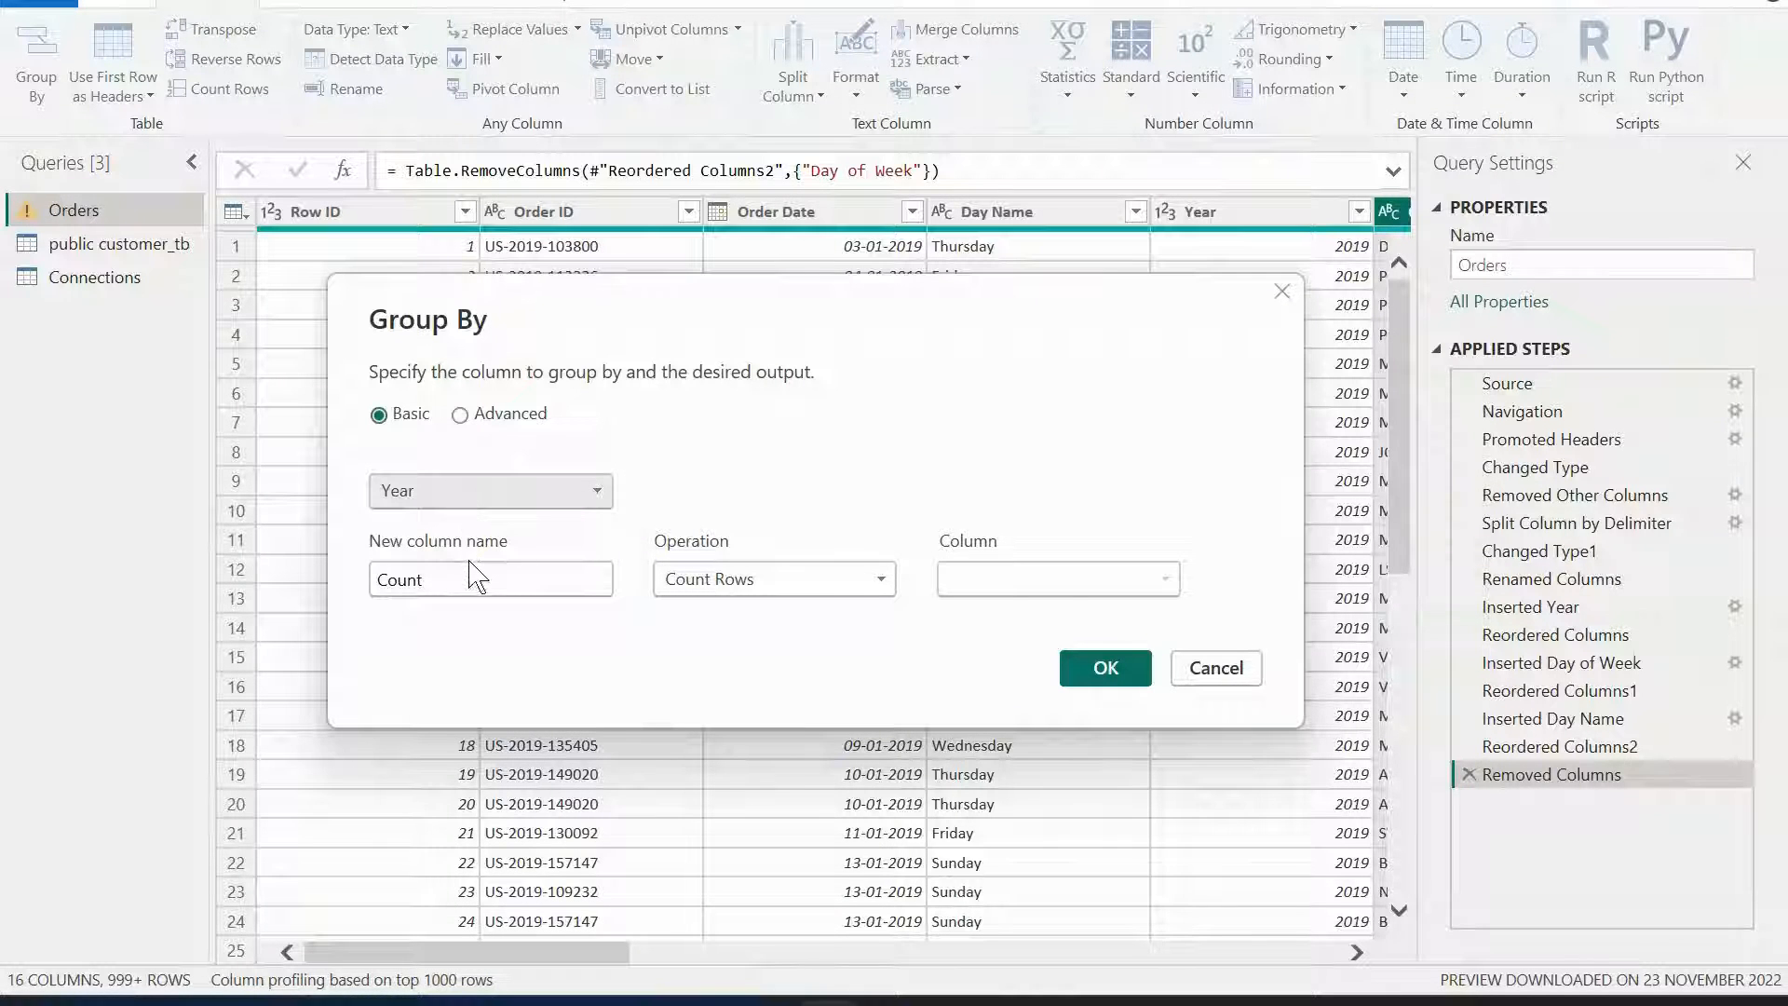
pyautogui.moveTo(471, 571); pyautogui.dragTo(288, 587)
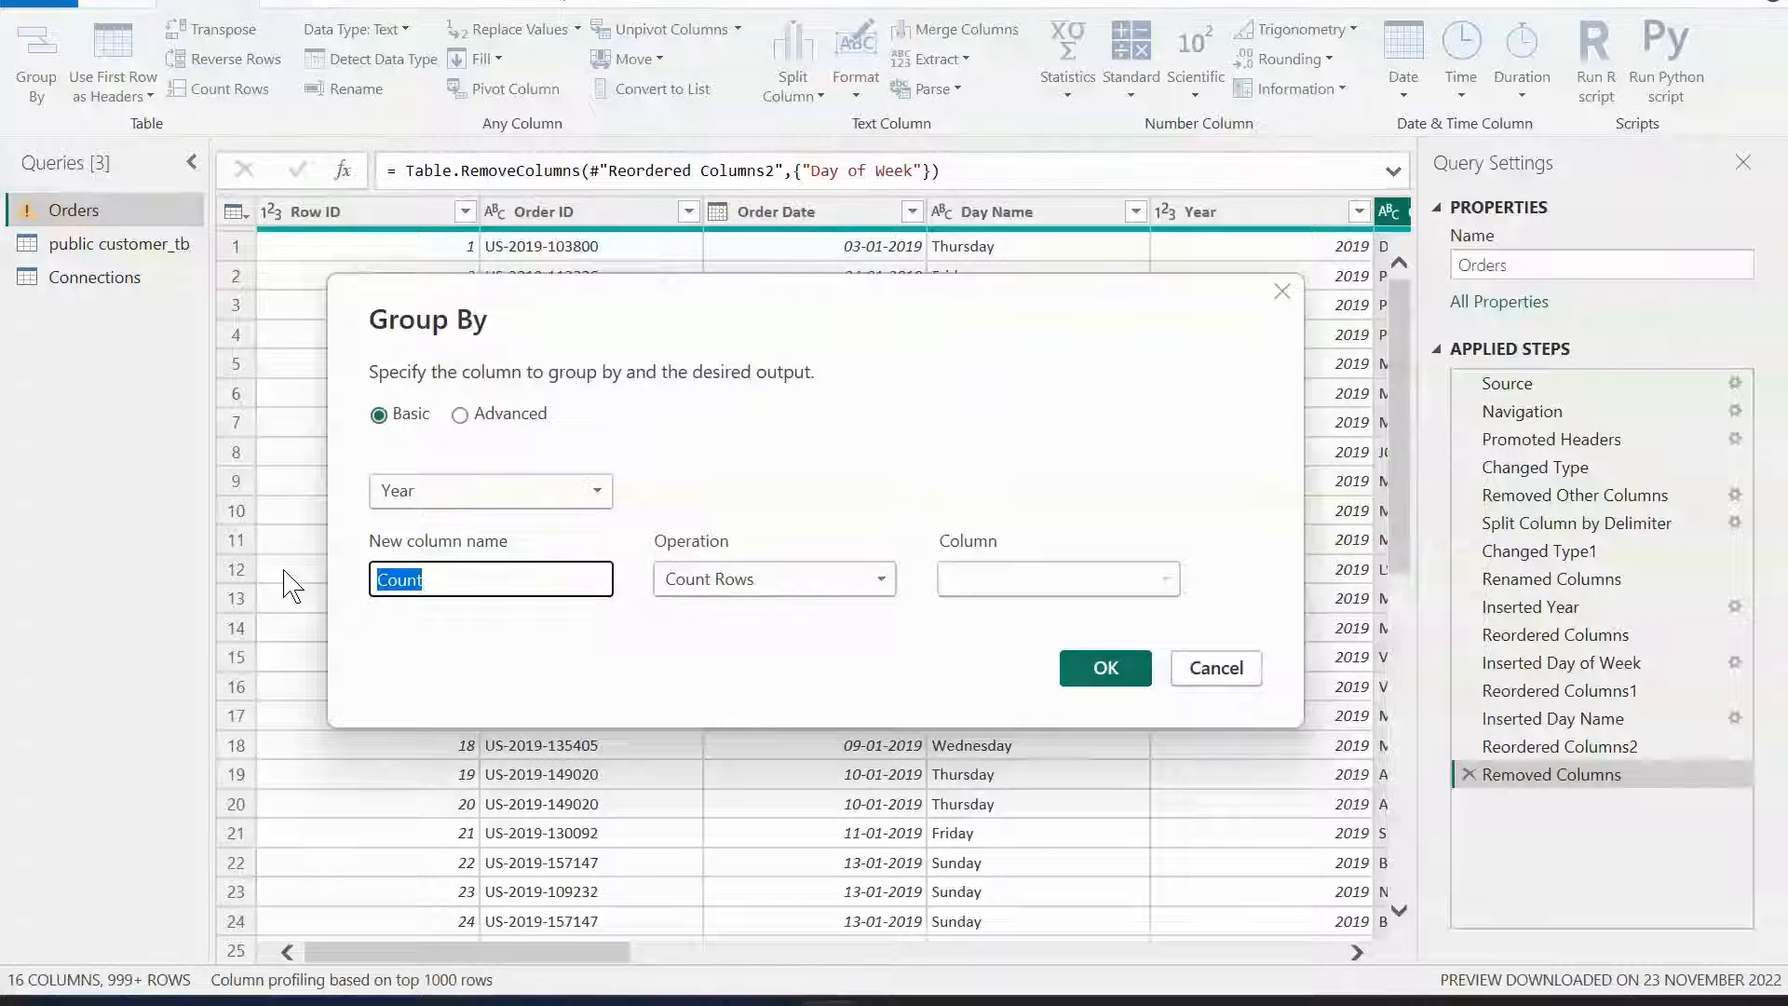
pyautogui.write('Aggregated')
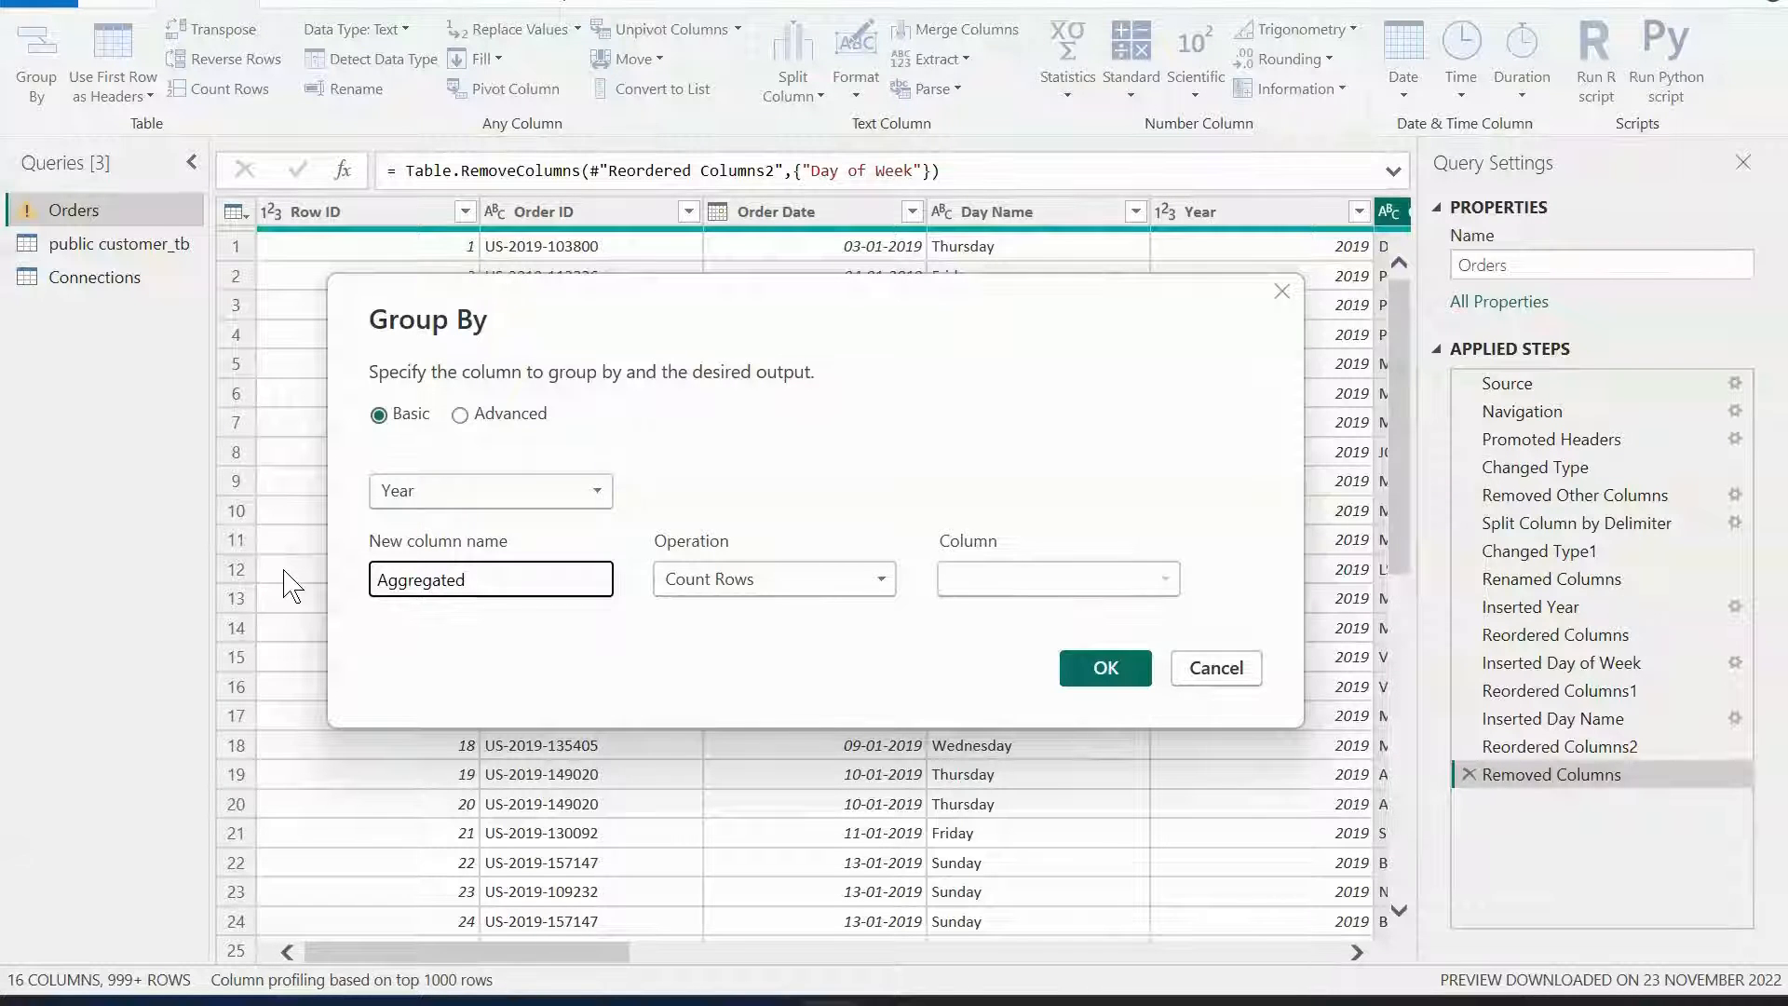
pyautogui.write(' Sales')
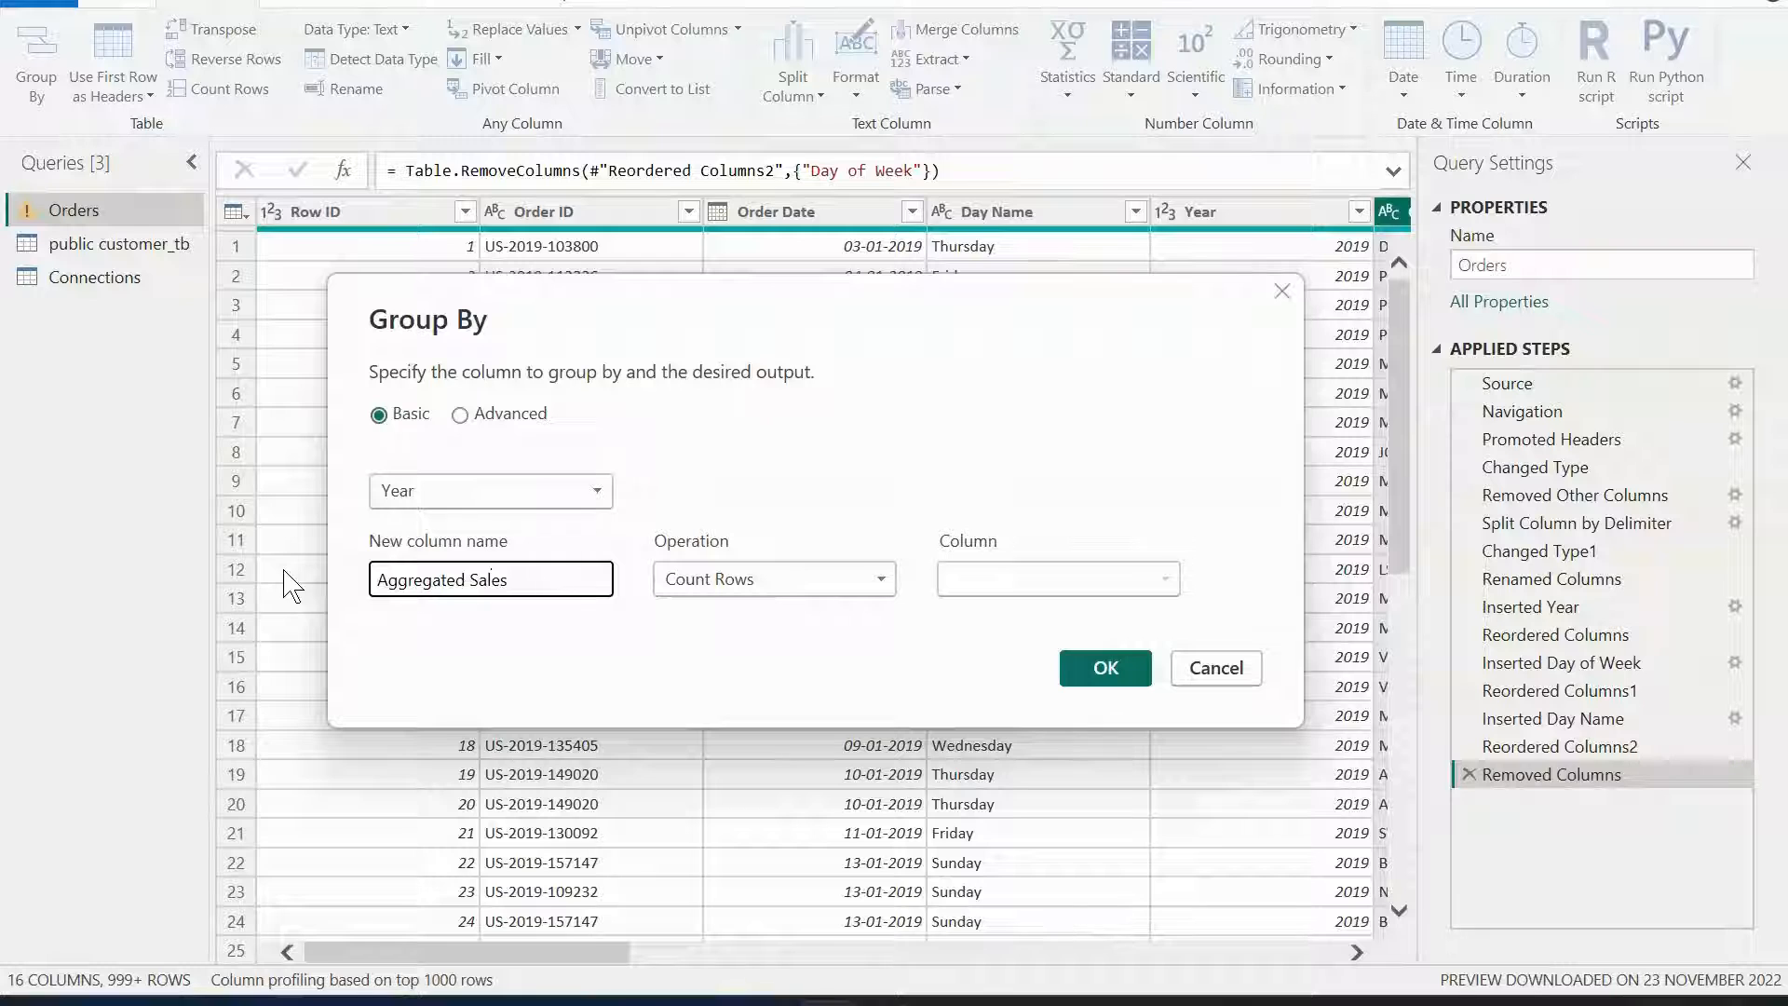
pyautogui.click(849, 577)
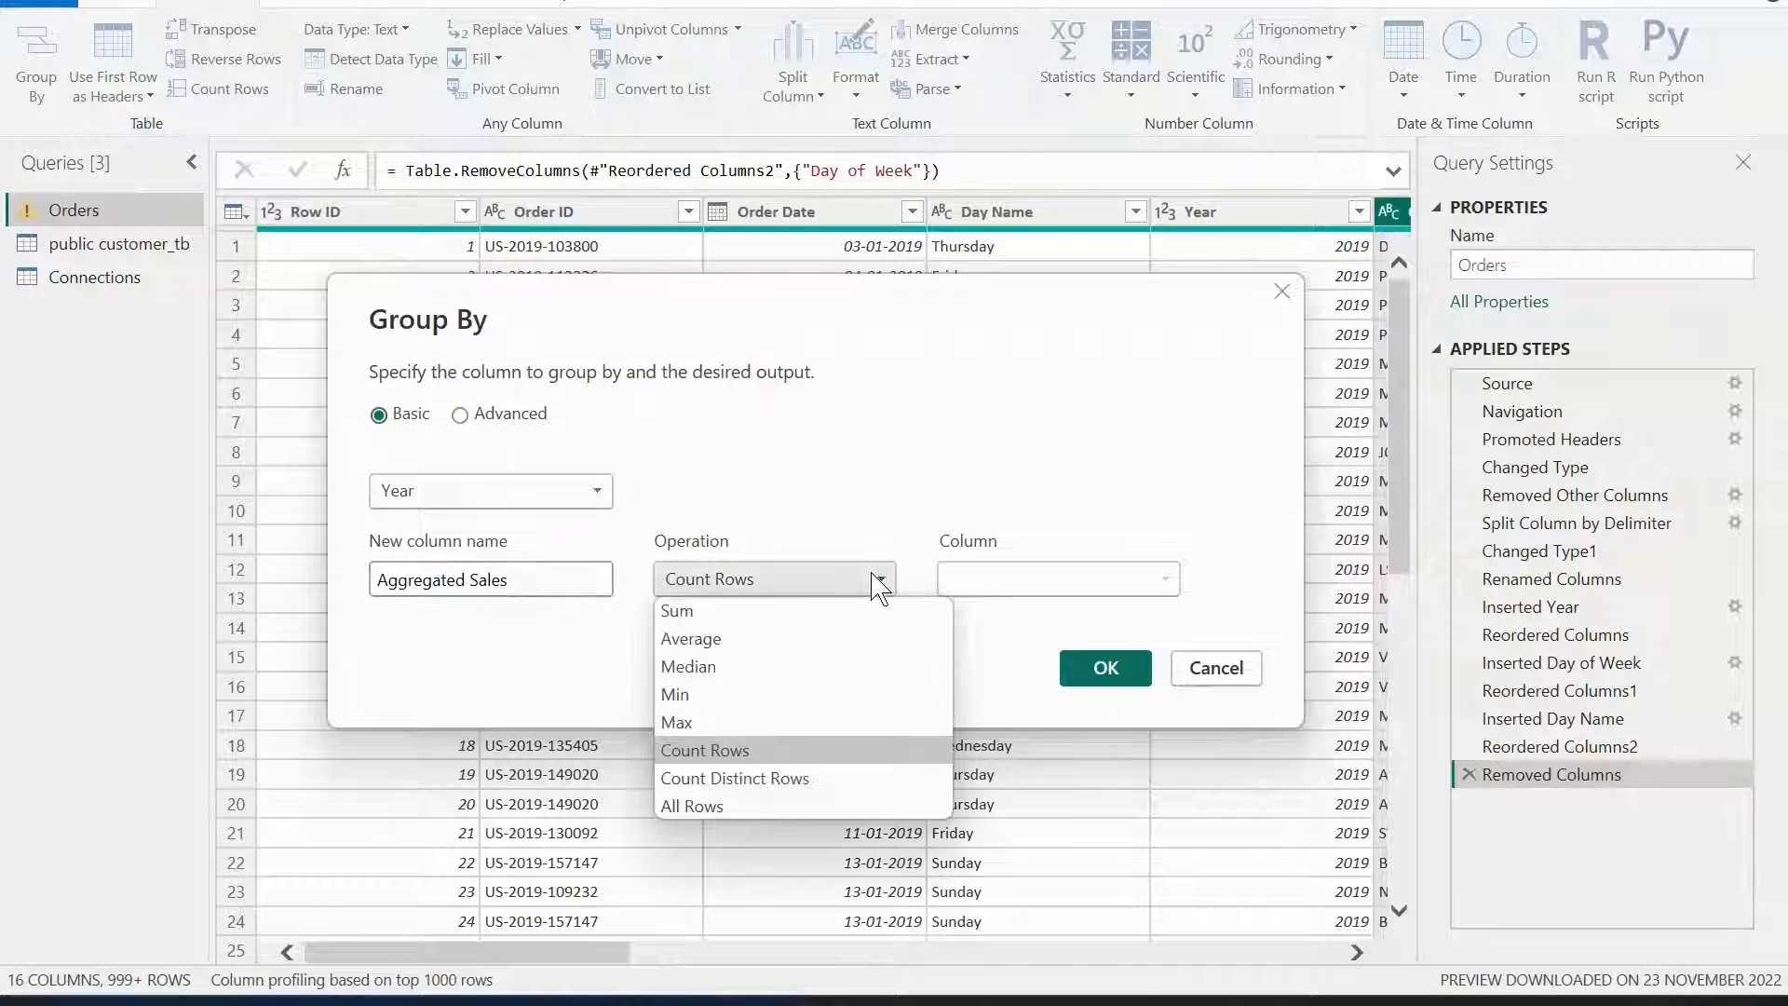
pyautogui.click(818, 611)
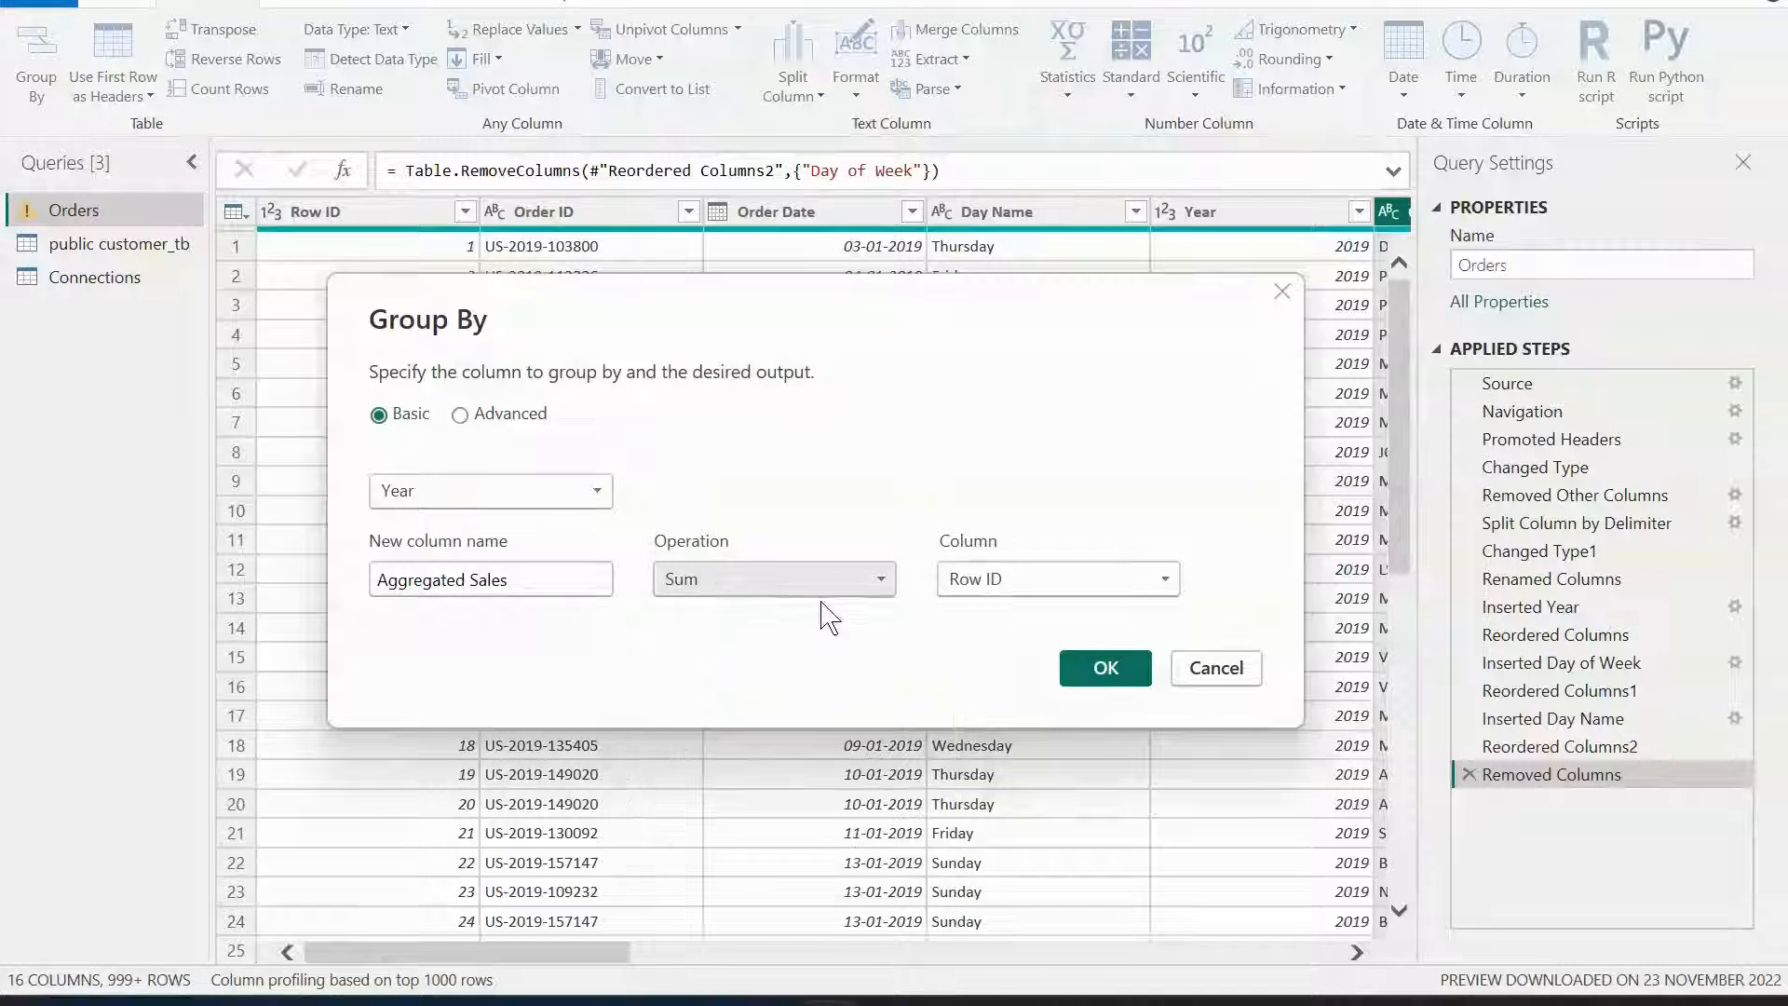
pyautogui.click(1165, 583)
pyautogui.click(1072, 521)
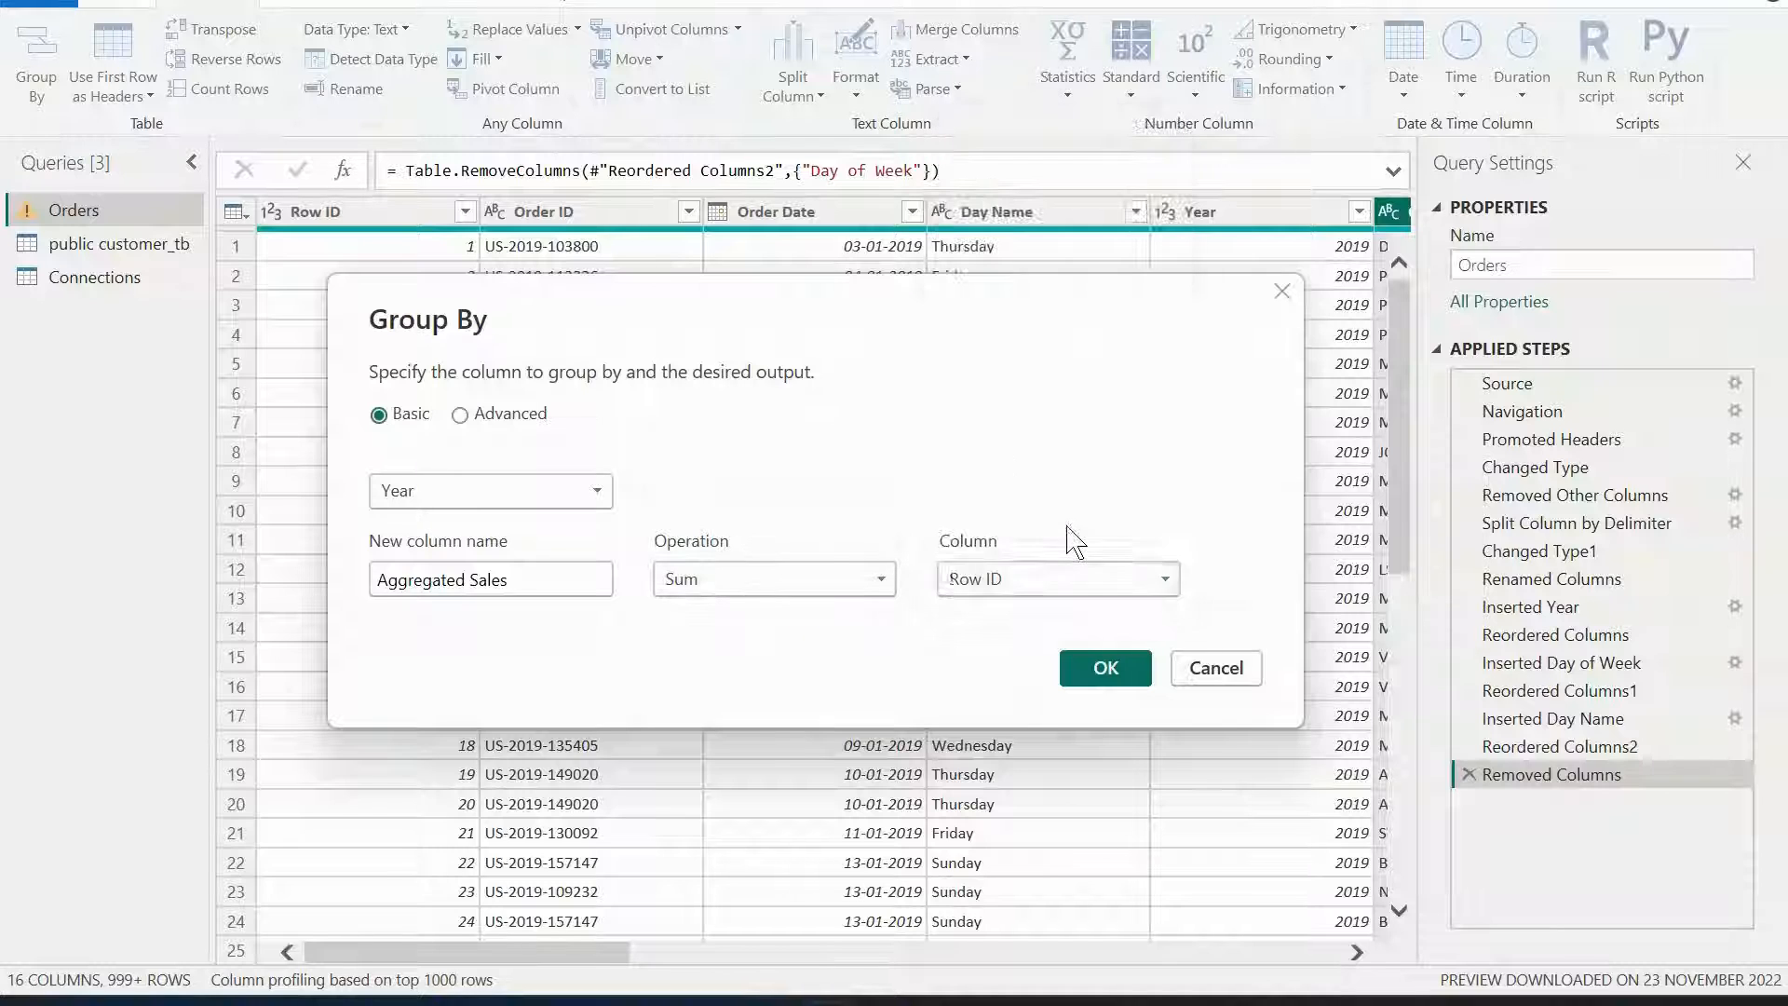
pyautogui.click(1105, 668)
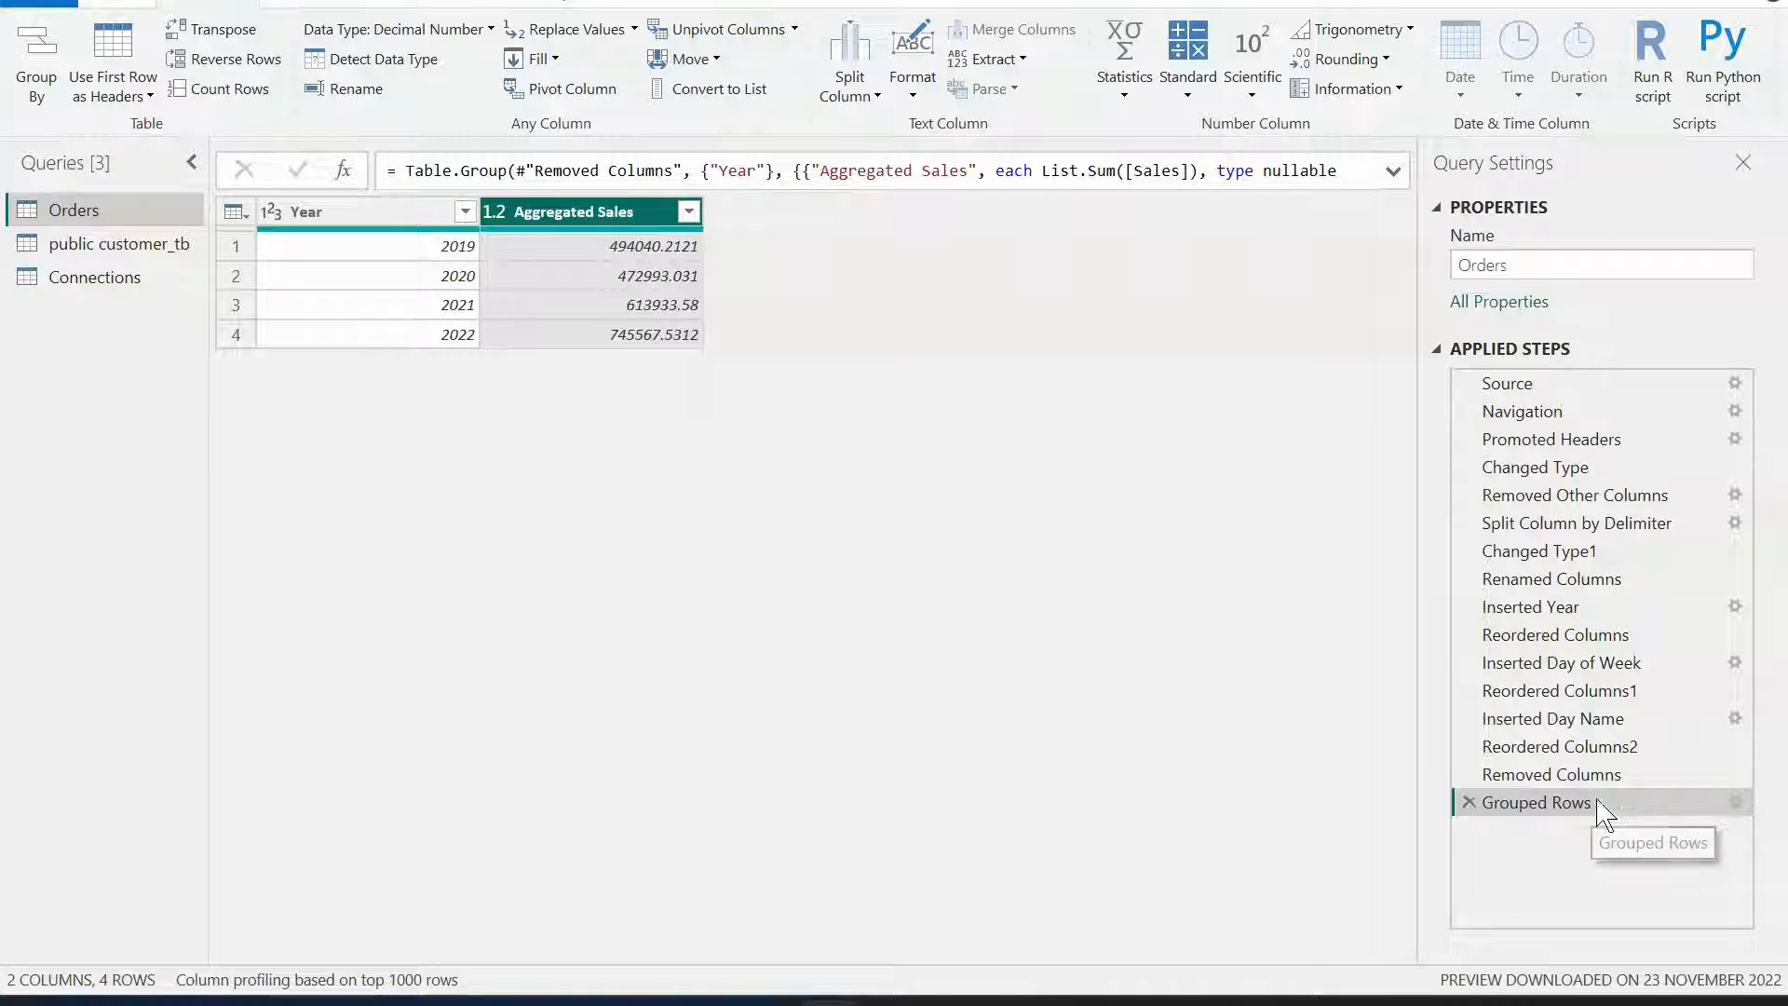
# Edit the Grouped Rows step in Advanced mode, adding Region as a second grouping column.
pyautogui.click(1735, 801)
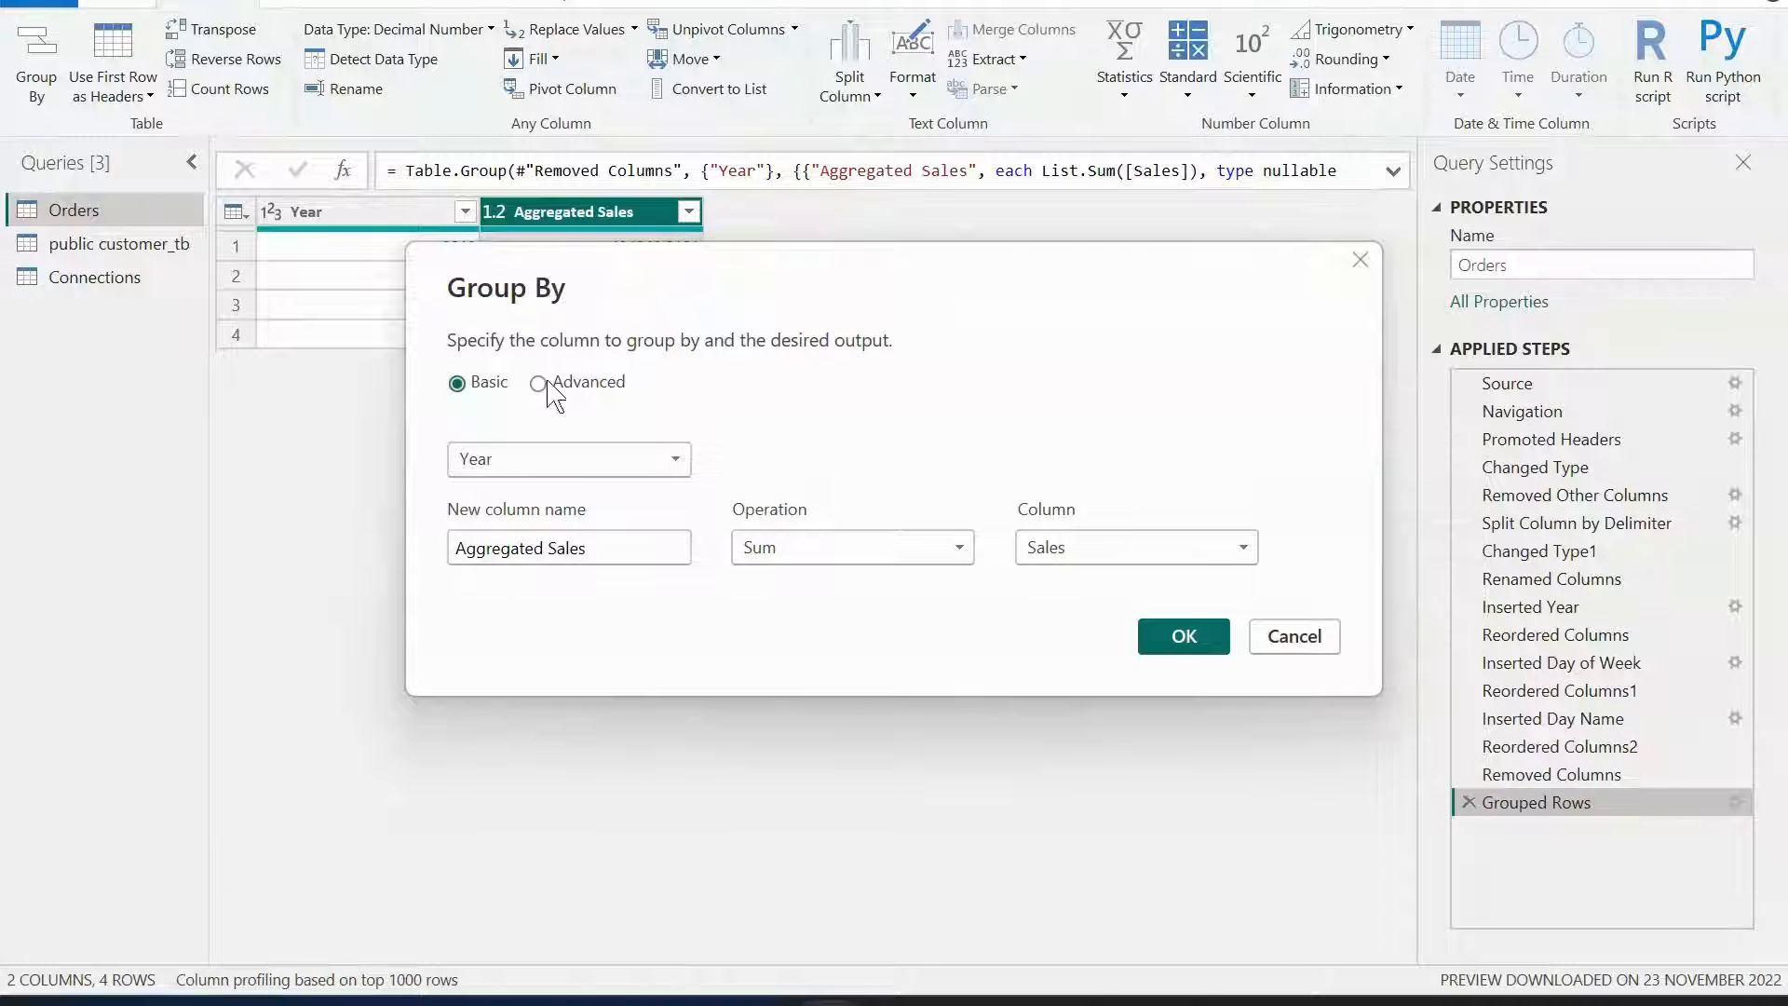
pyautogui.moveTo(962, 271); pyautogui.dragTo(875, 307)
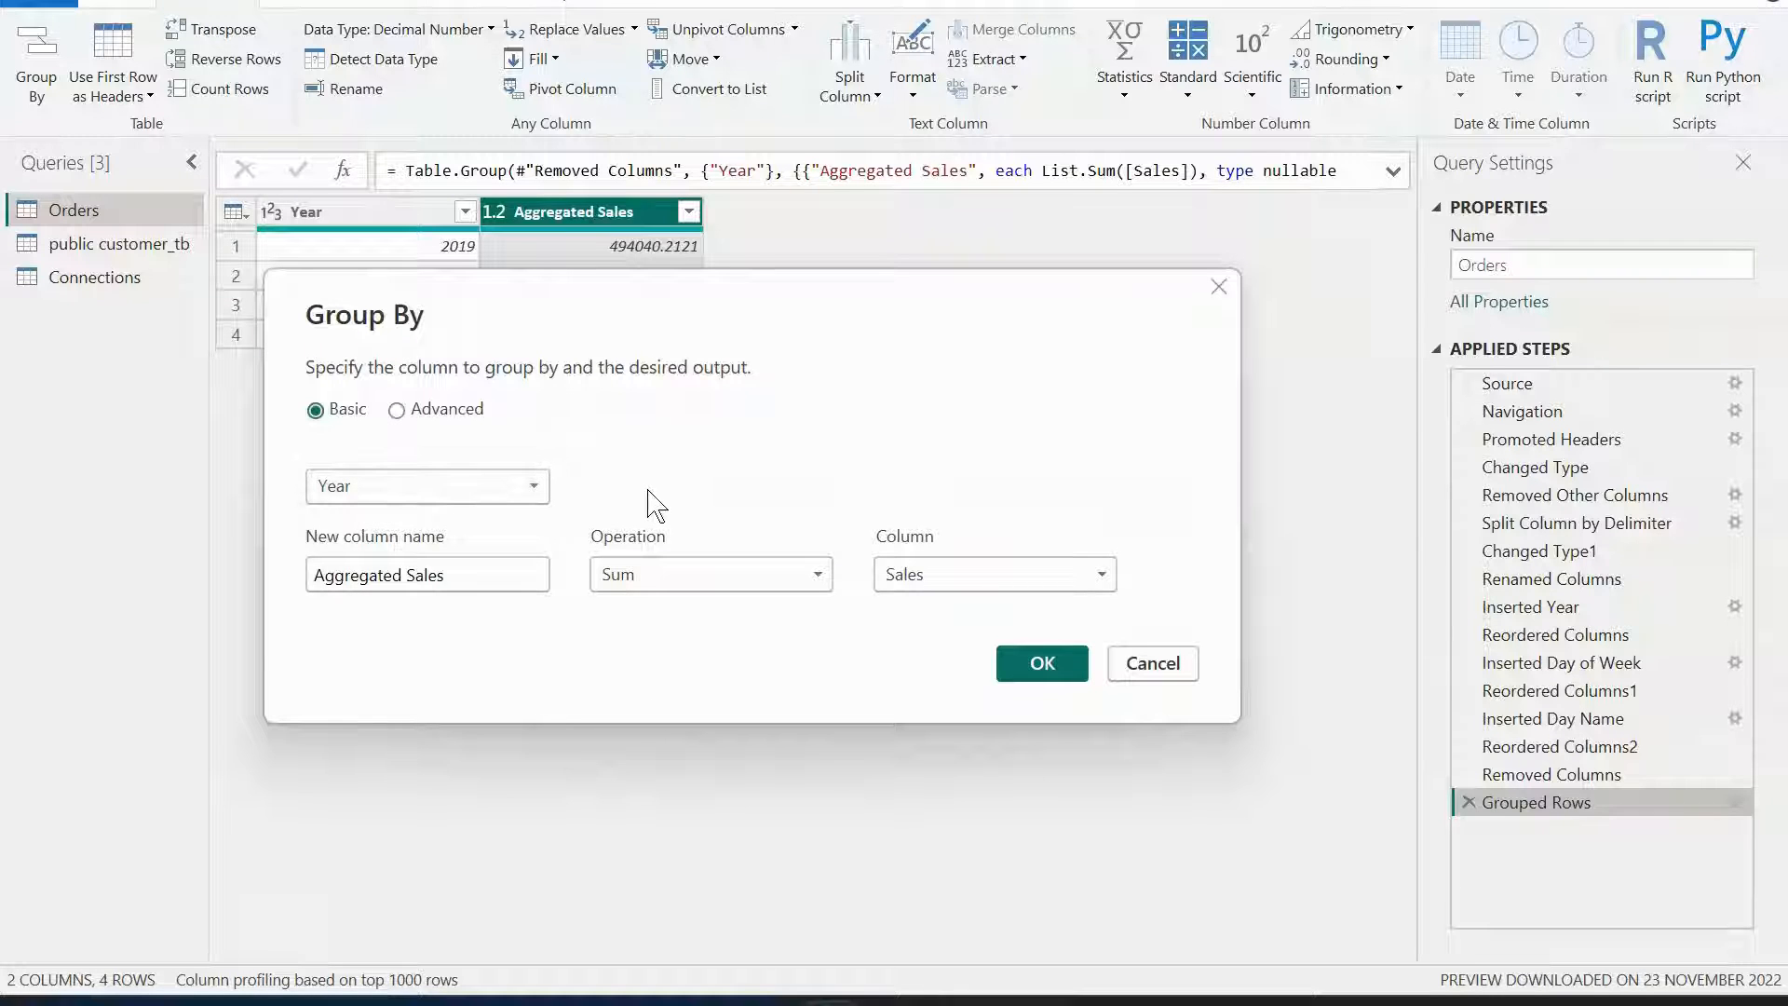
pyautogui.click(535, 488)
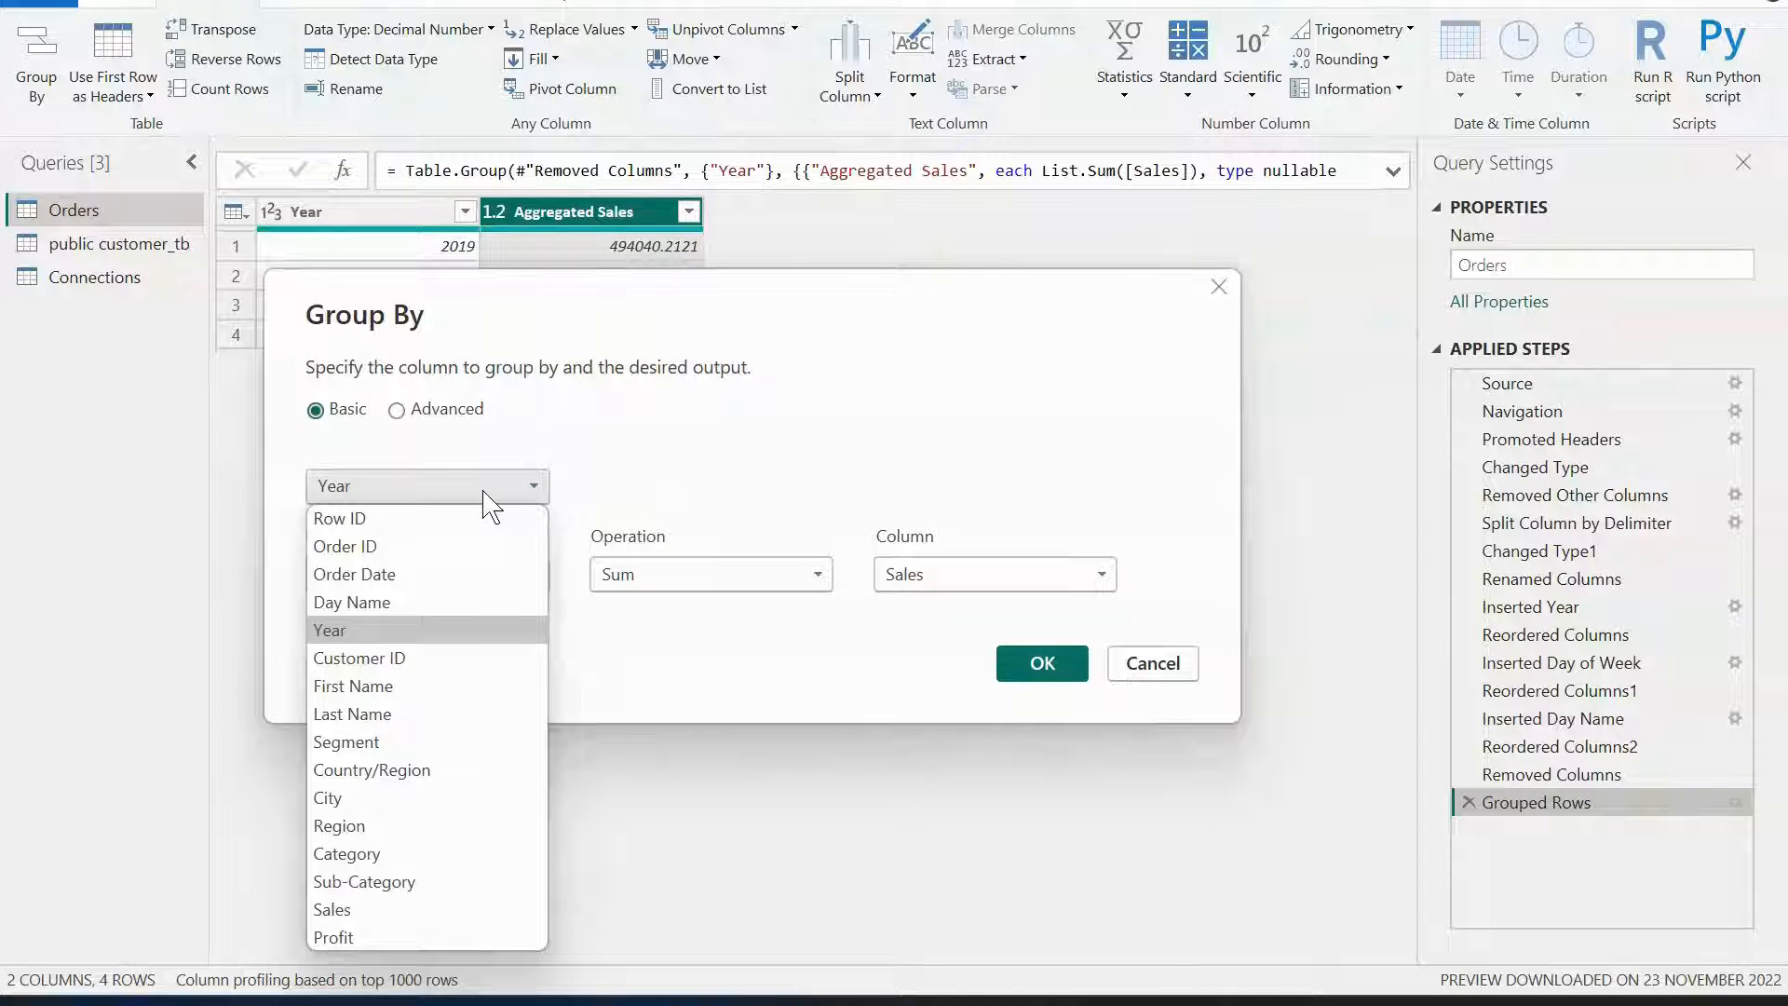
pyautogui.click(398, 409)
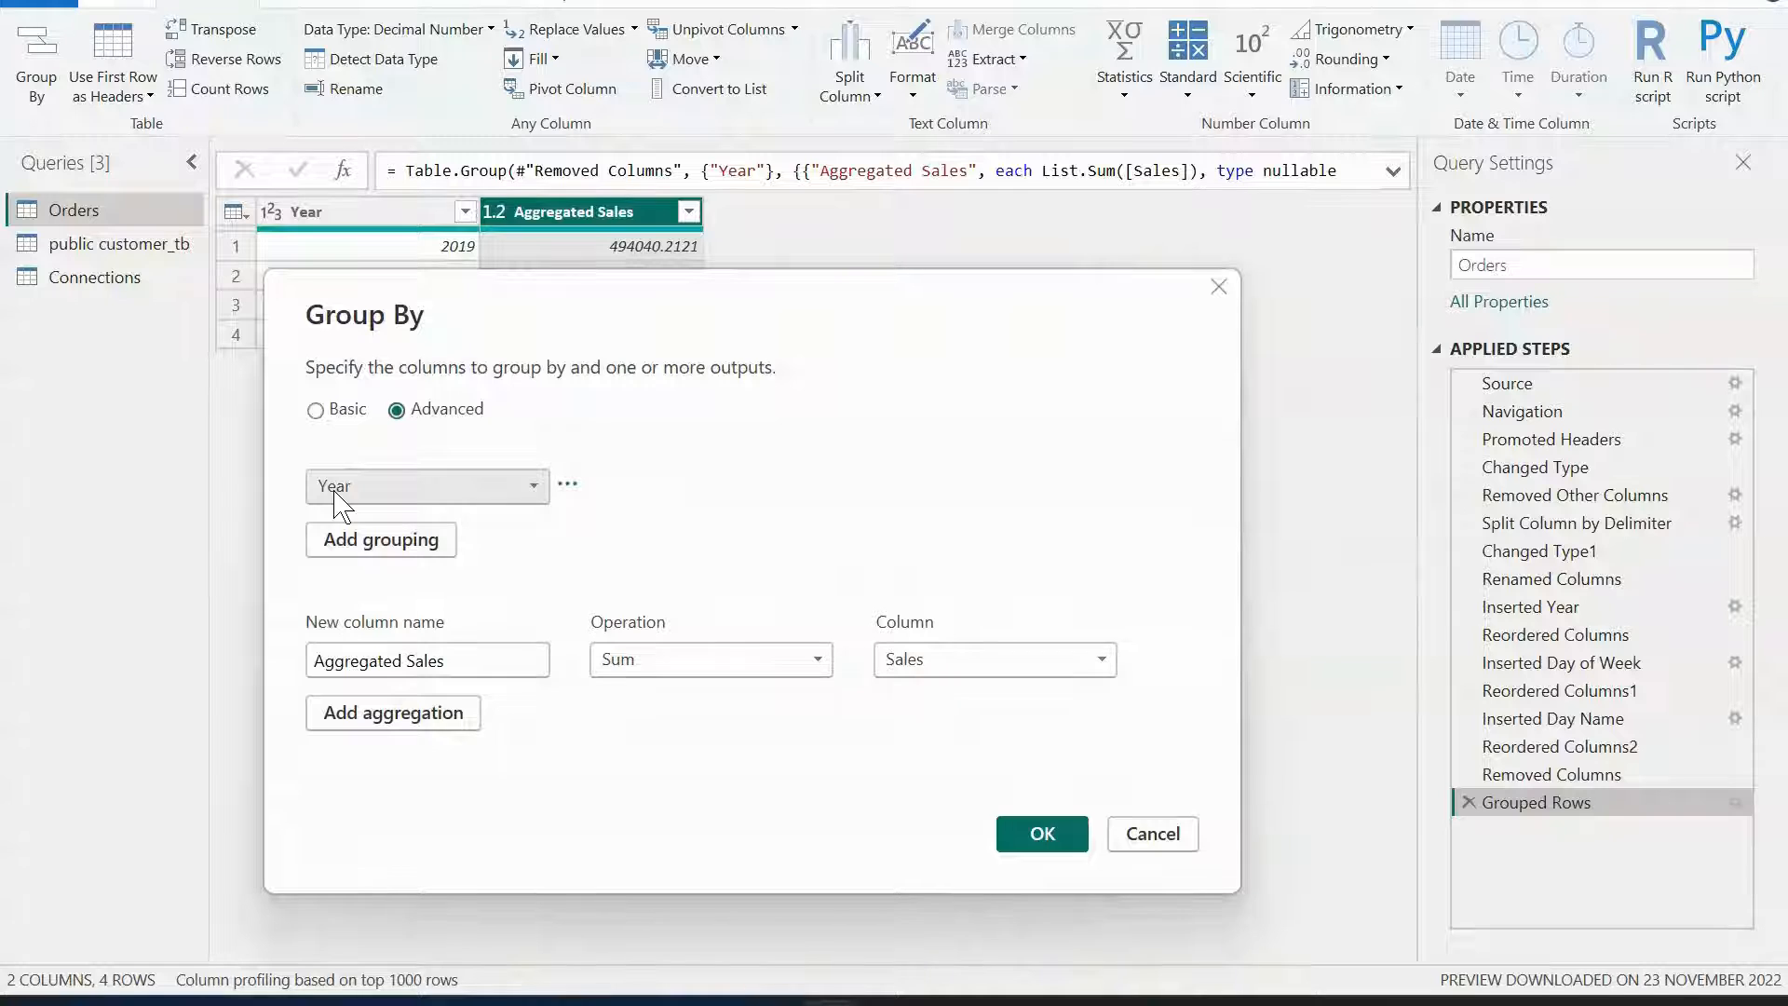
pyautogui.click(405, 549)
pyautogui.click(407, 540)
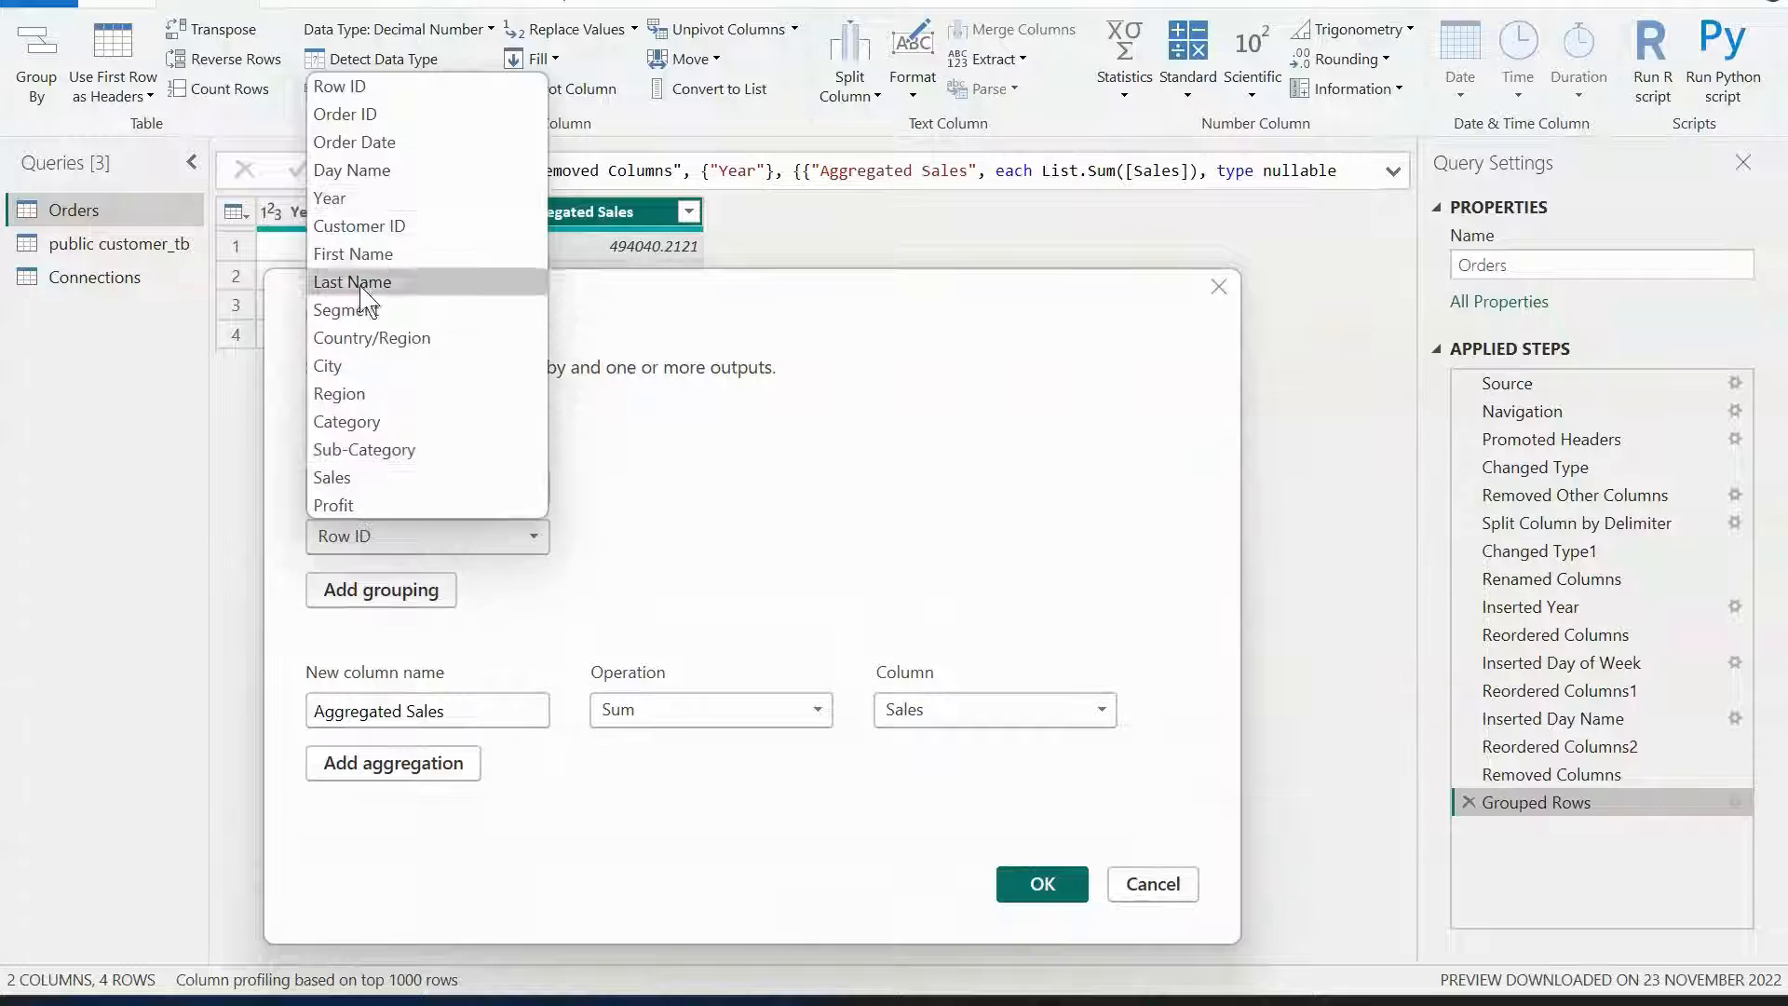
pyautogui.click(365, 396)
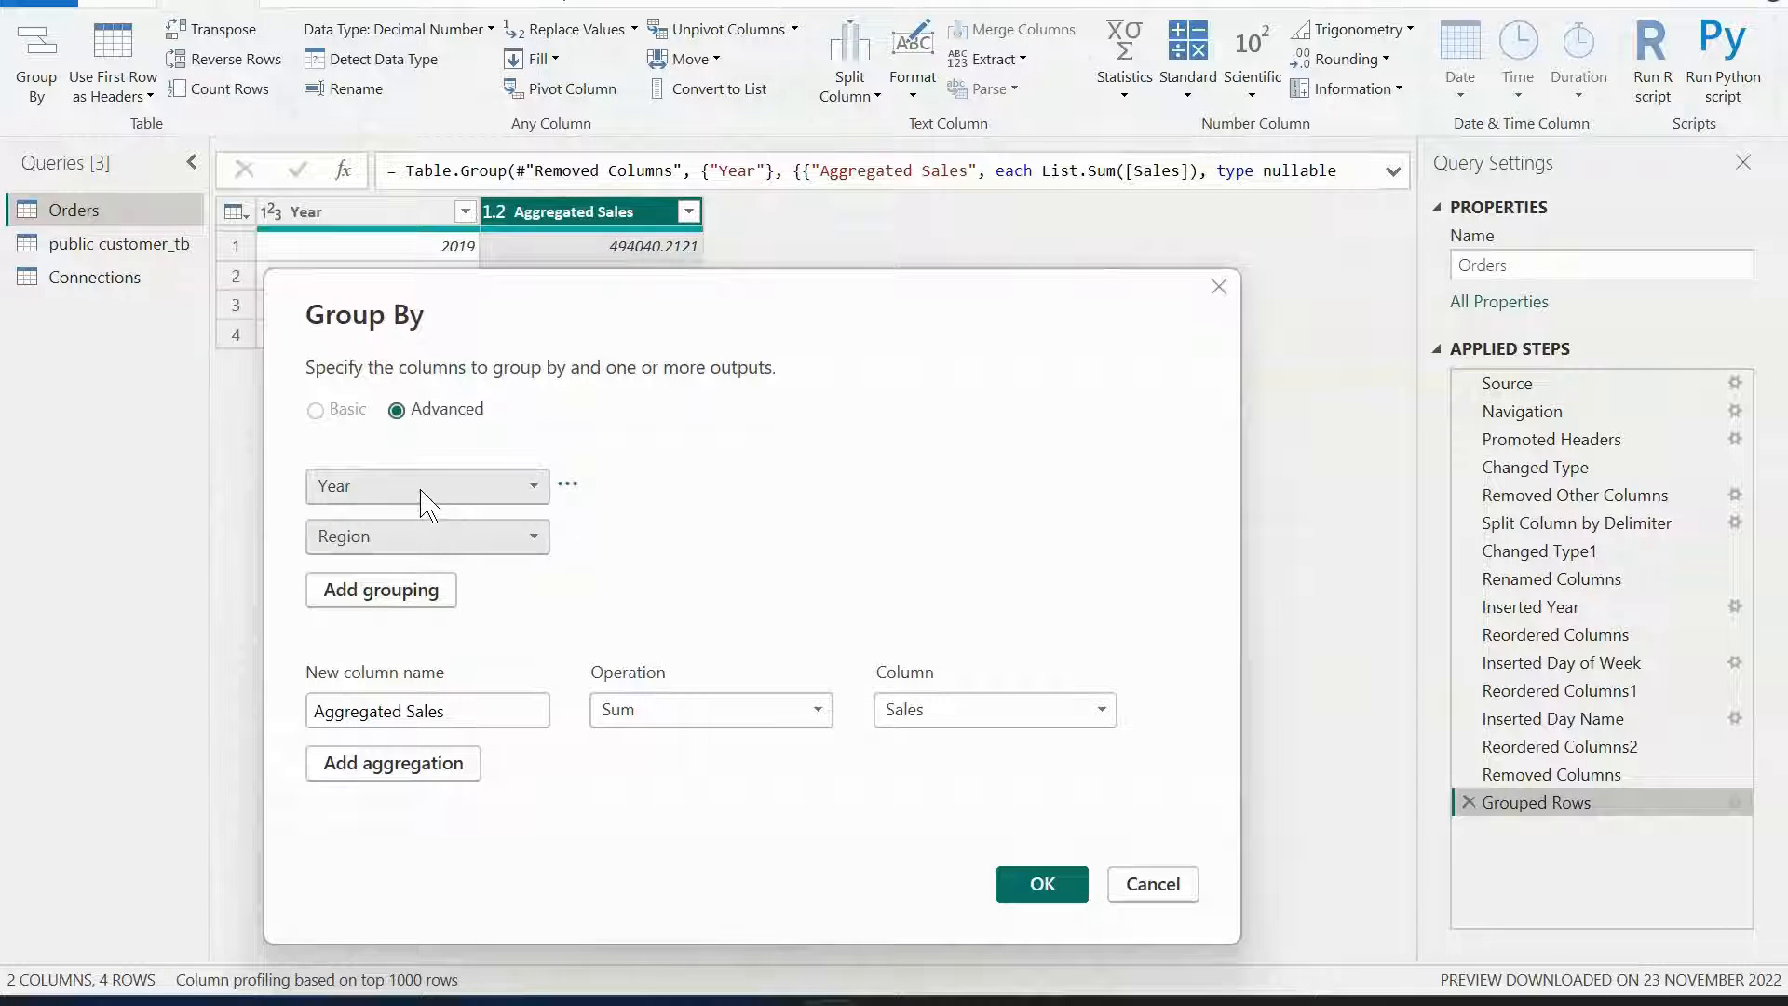
pyautogui.click(1062, 889)
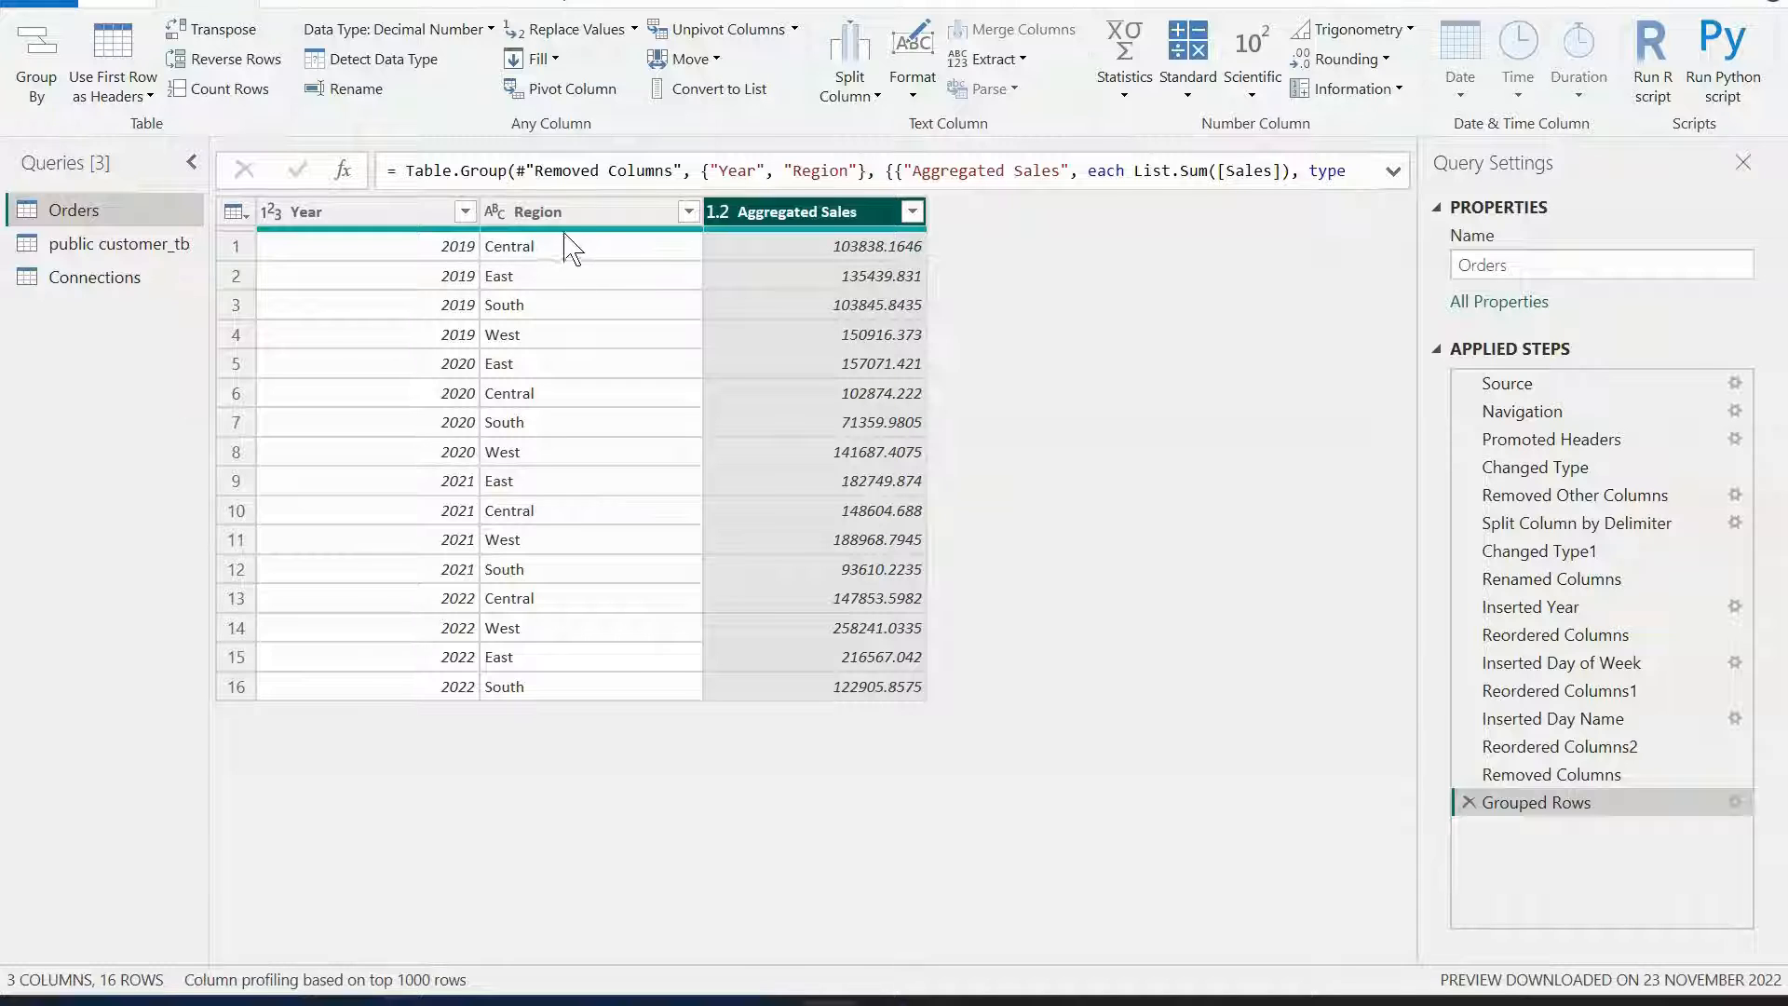
# Reorder the groupings in the Grouped Rows step so Region comes first, followed by Year.
pyautogui.click(1734, 802)
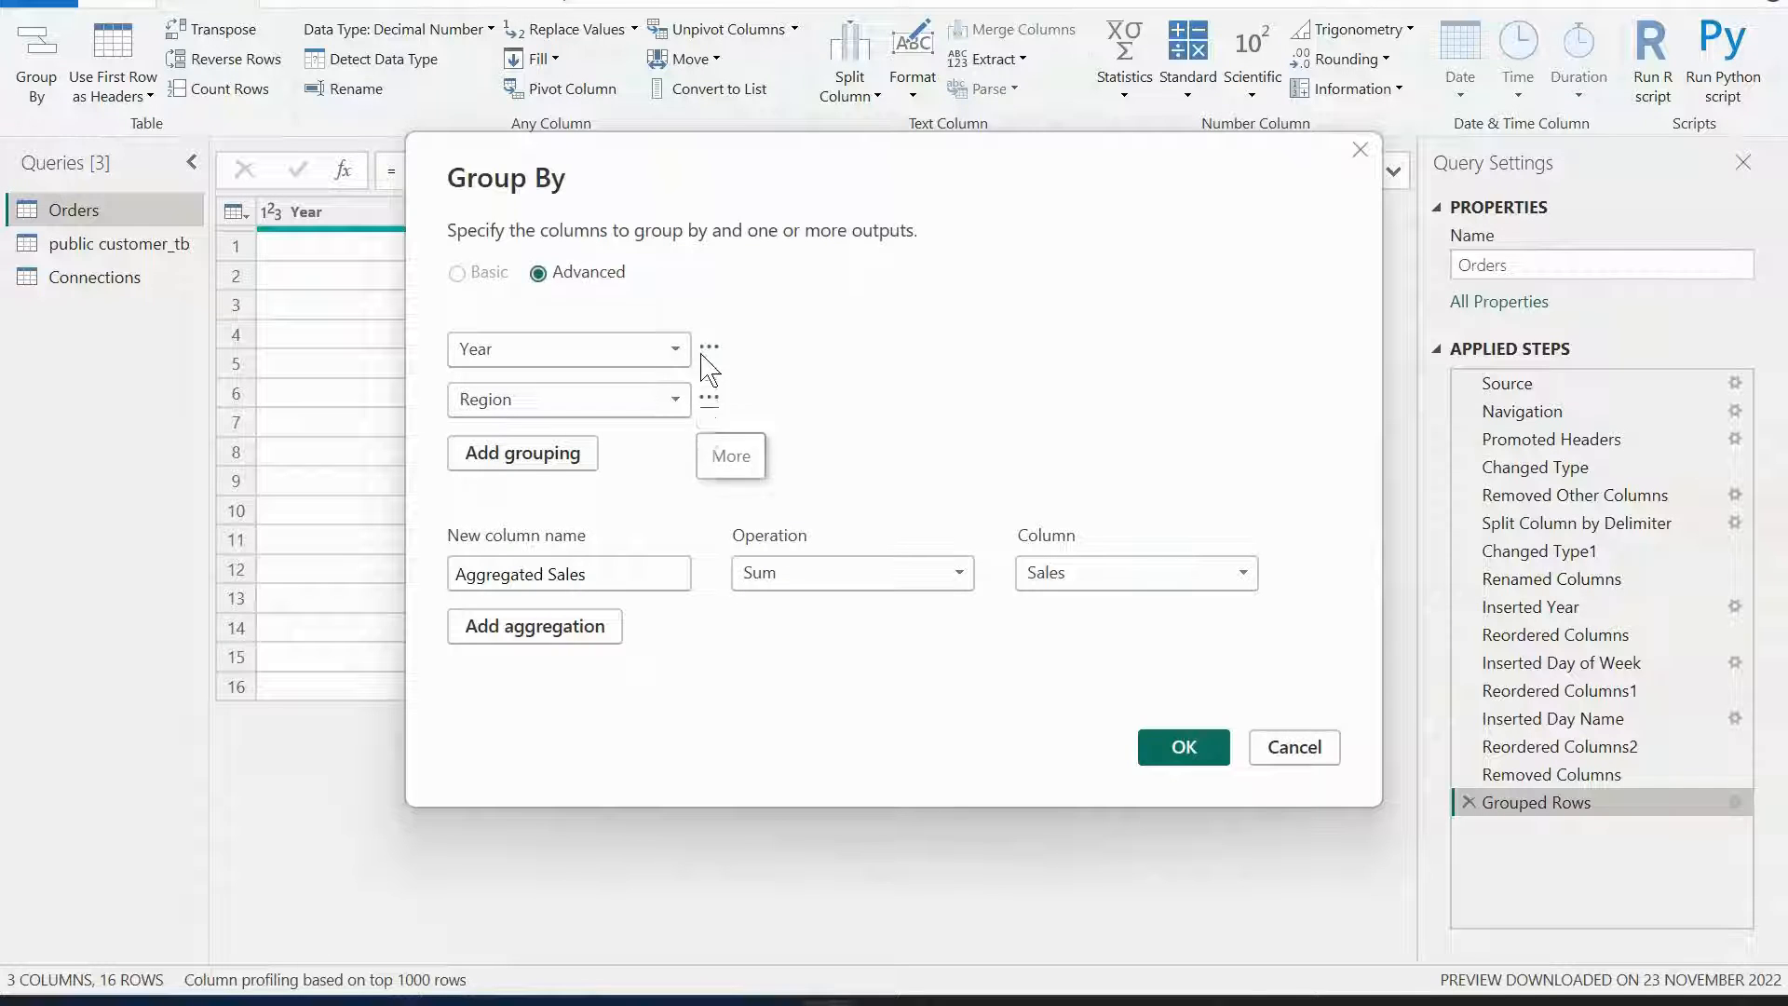
pyautogui.click(669, 346)
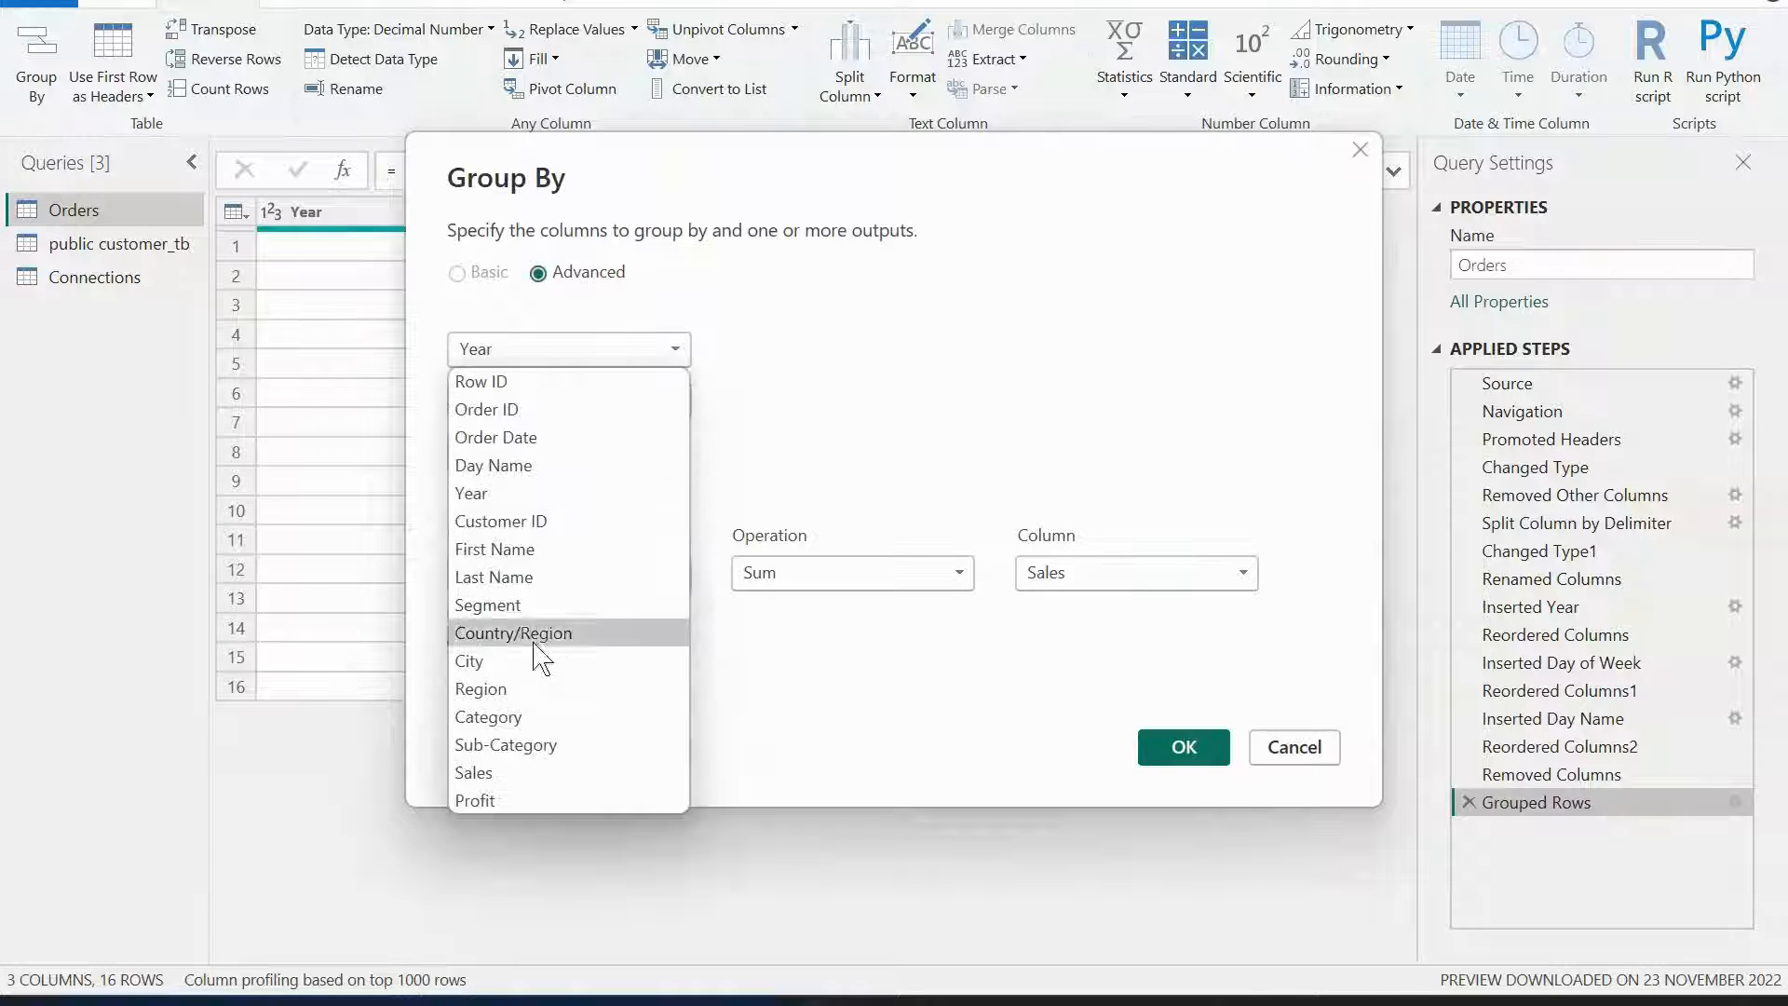
pyautogui.click(536, 689)
pyautogui.click(667, 407)
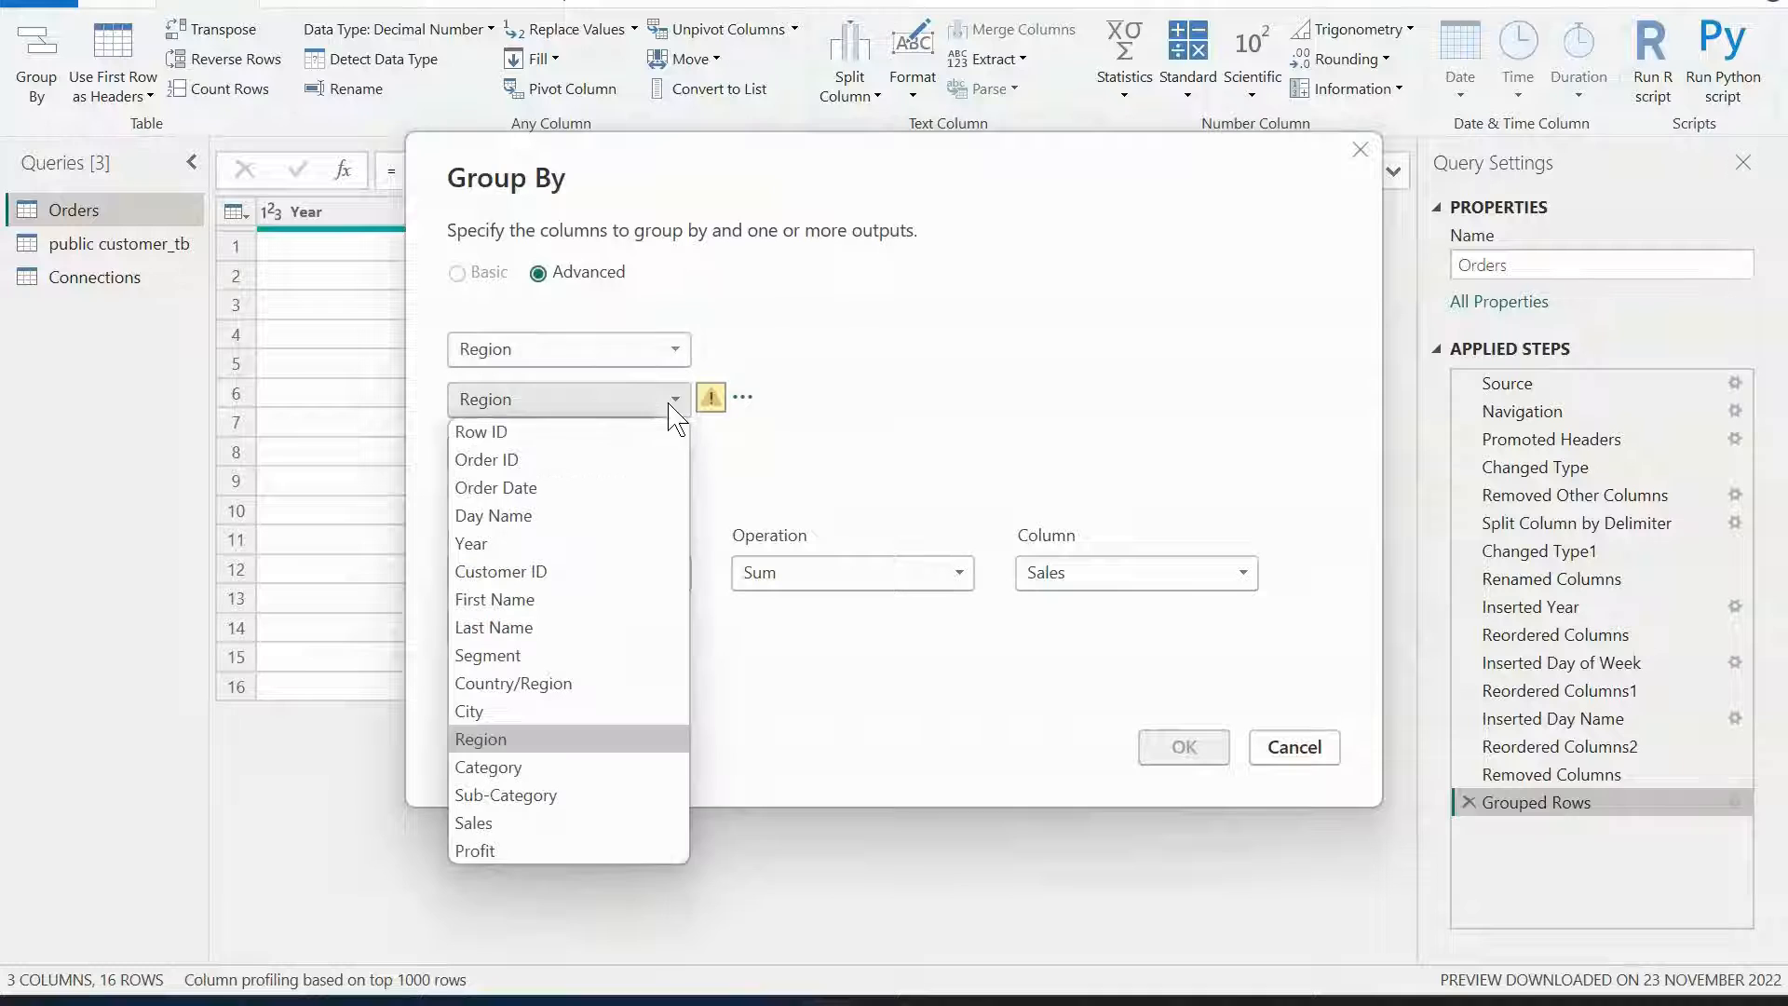
pyautogui.click(531, 543)
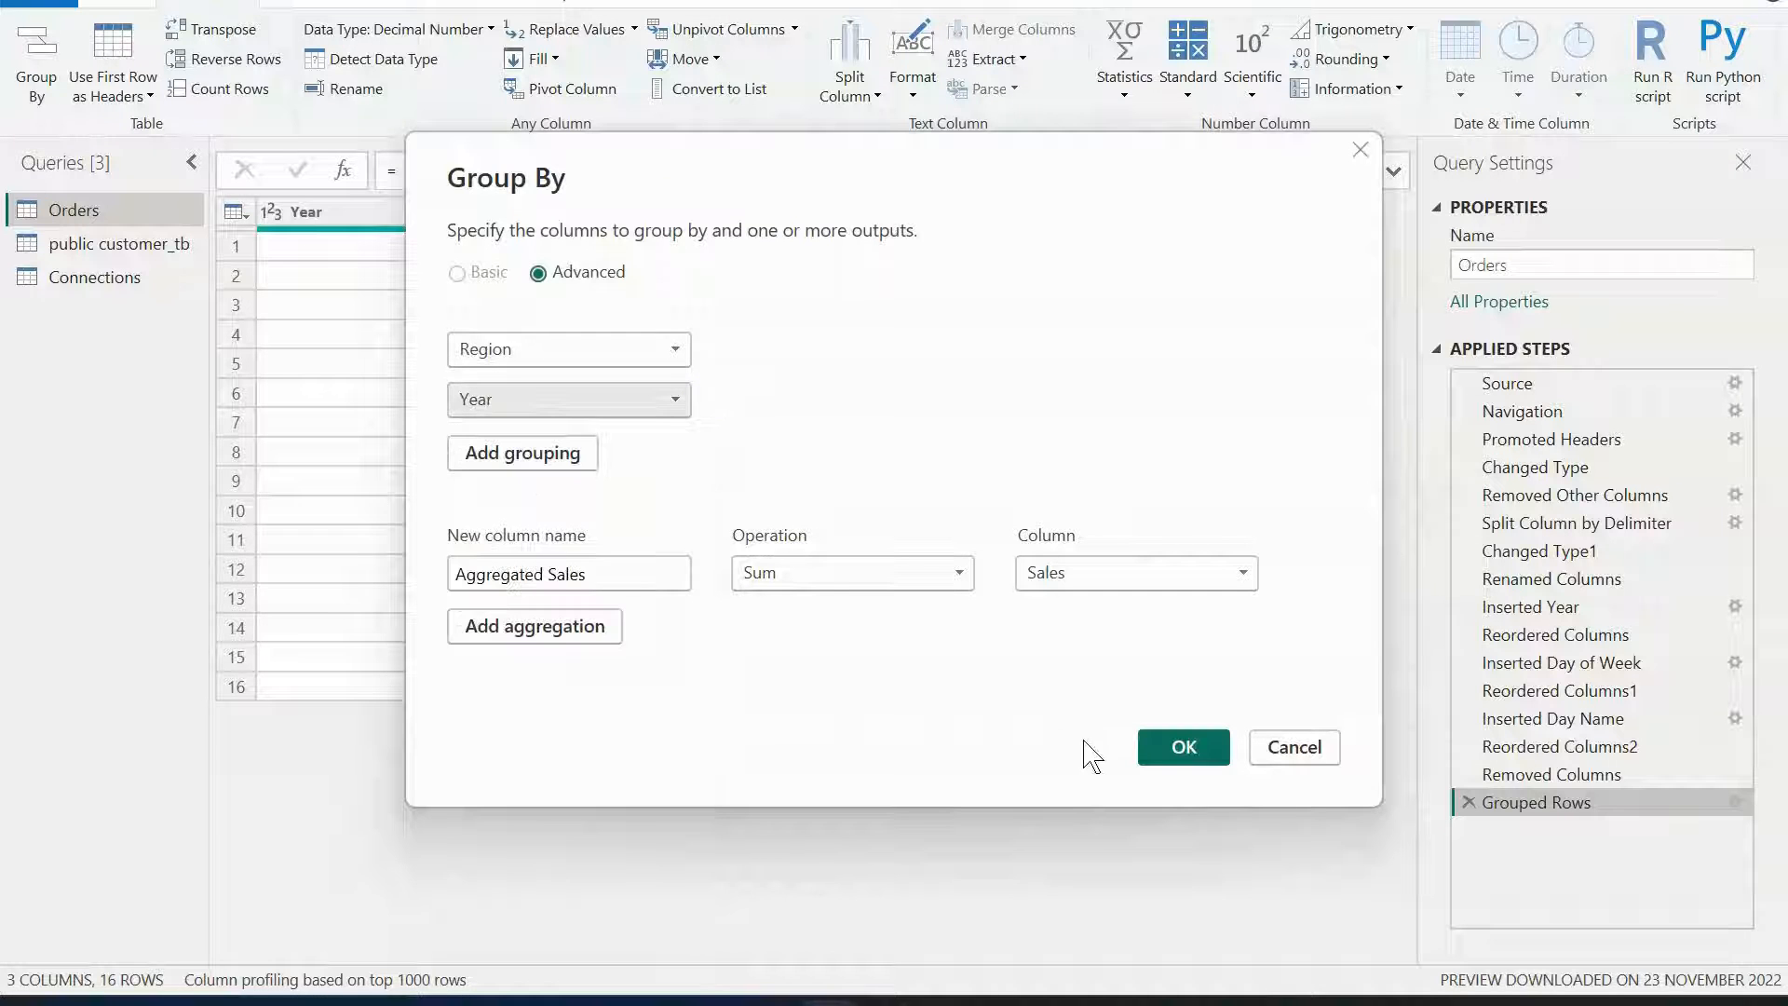
pyautogui.click(1170, 752)
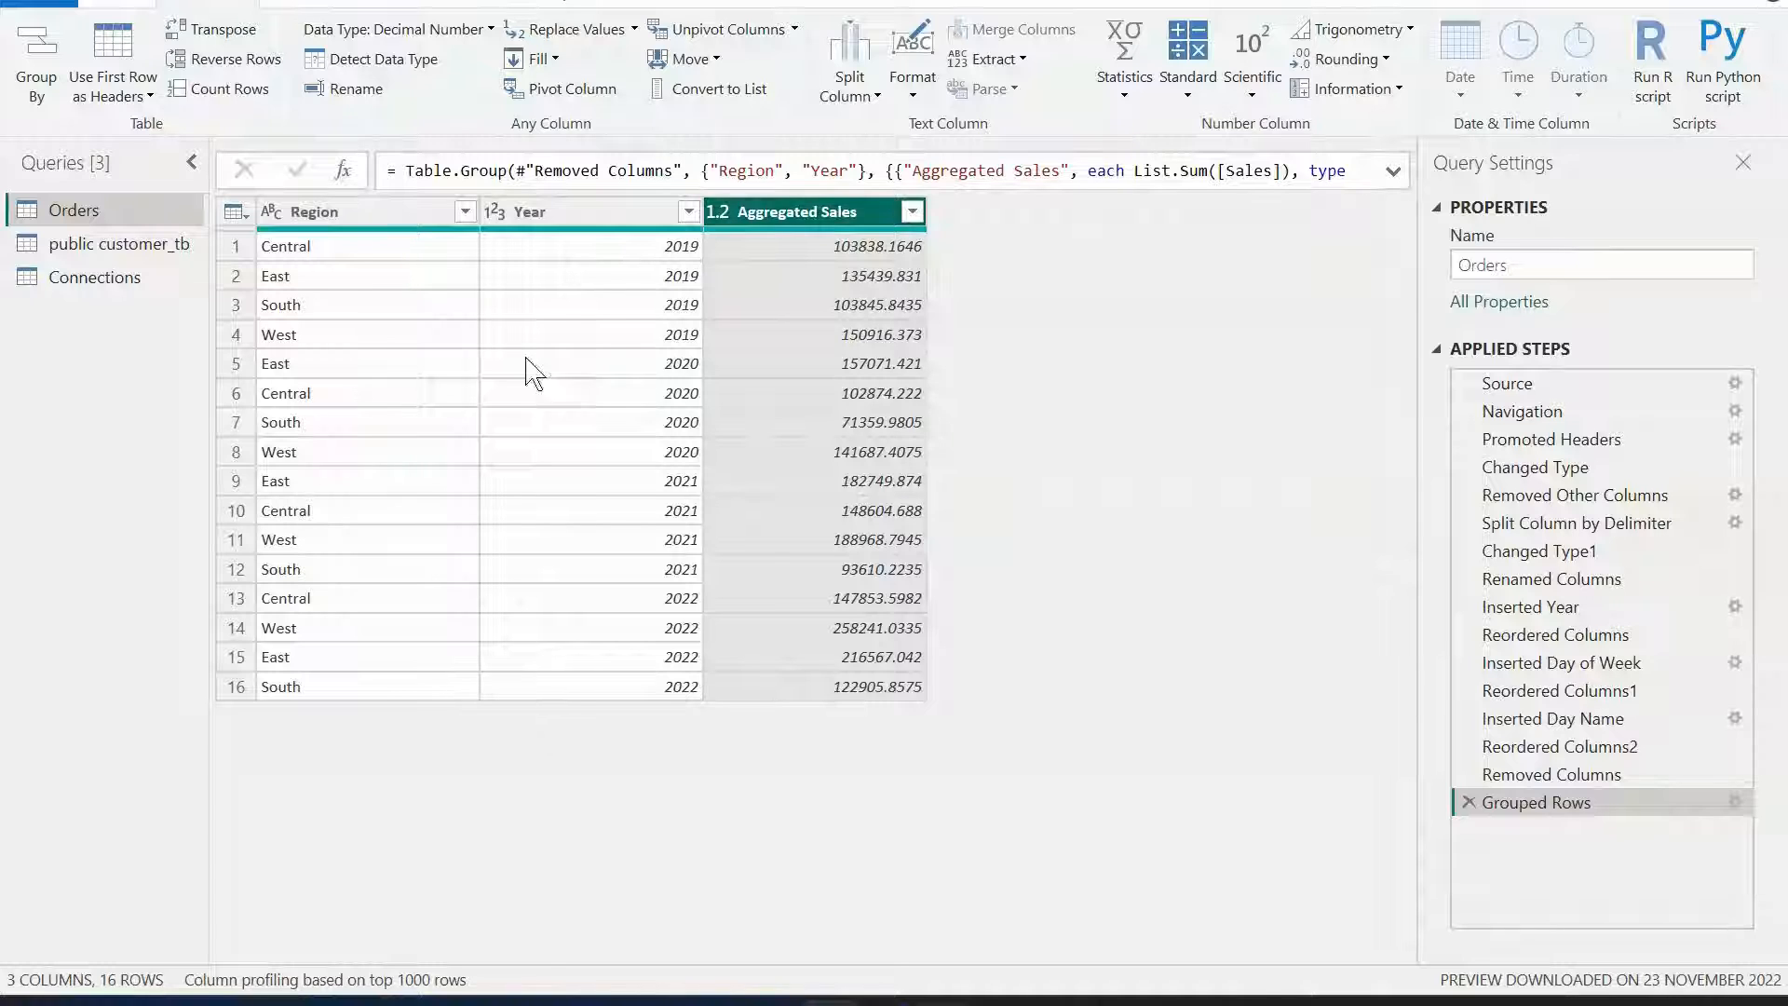
# Expand the formula bar and examine the Table.Group formula and its reference to the previous step.
pyautogui.click(579, 248)
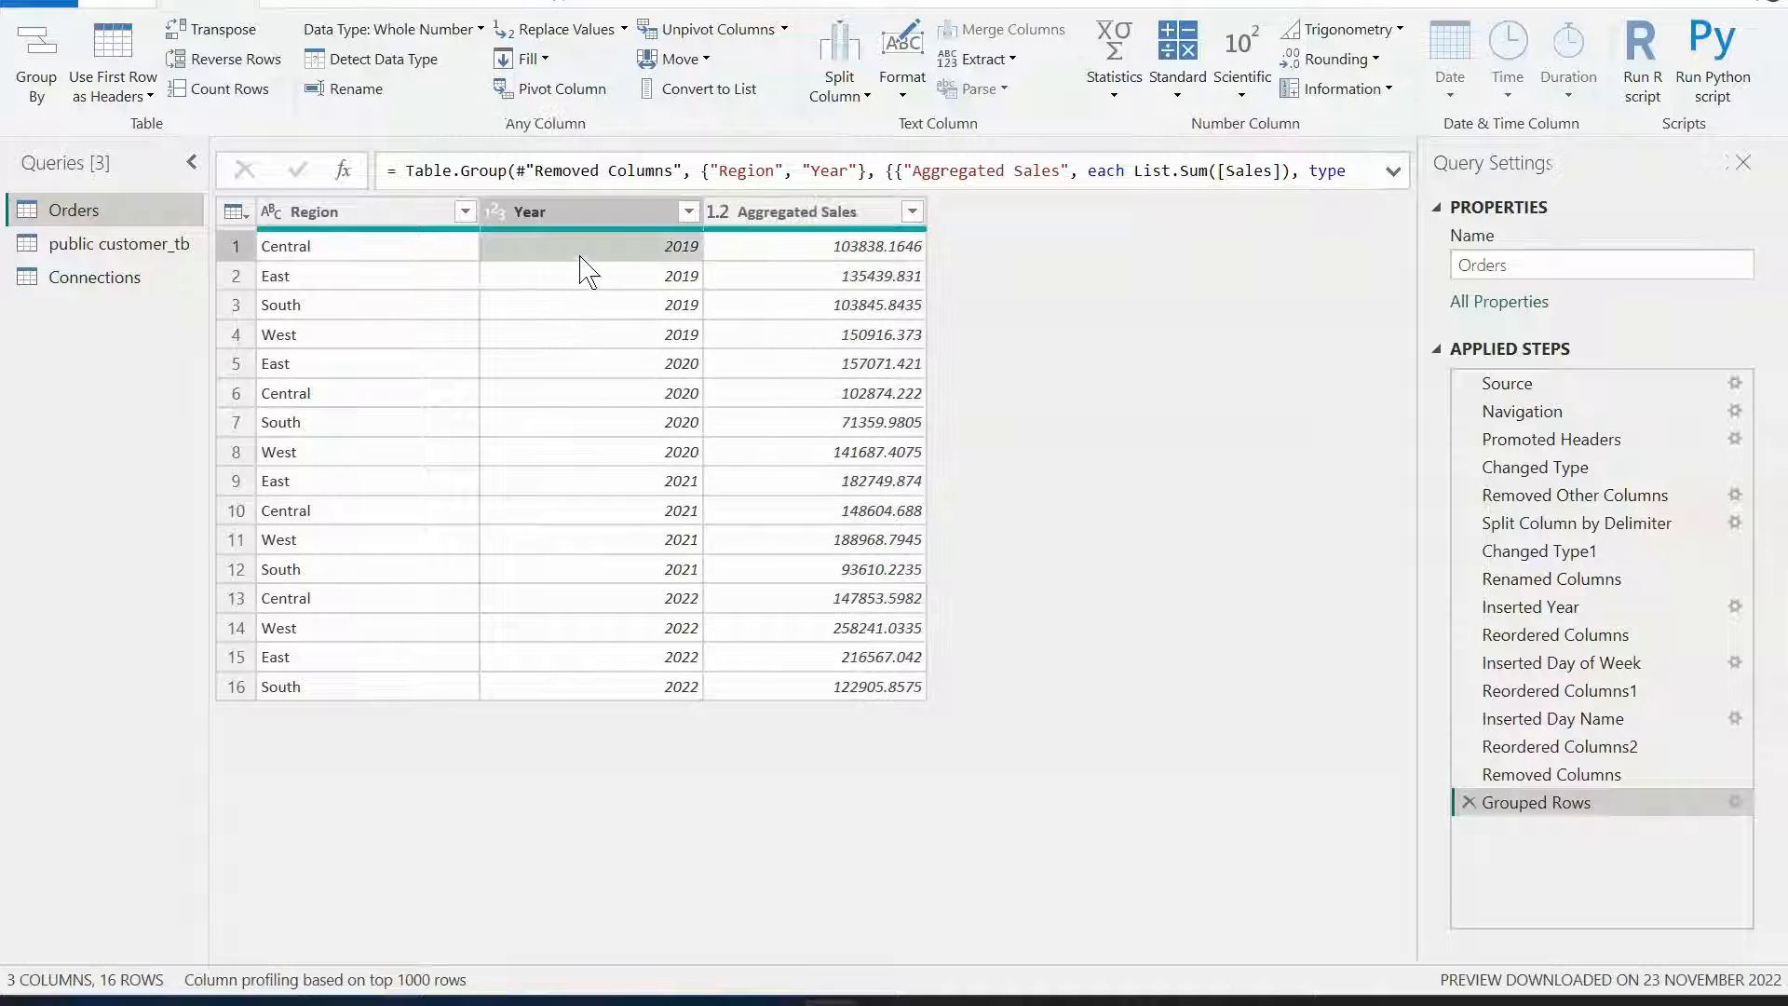
pyautogui.click(428, 249)
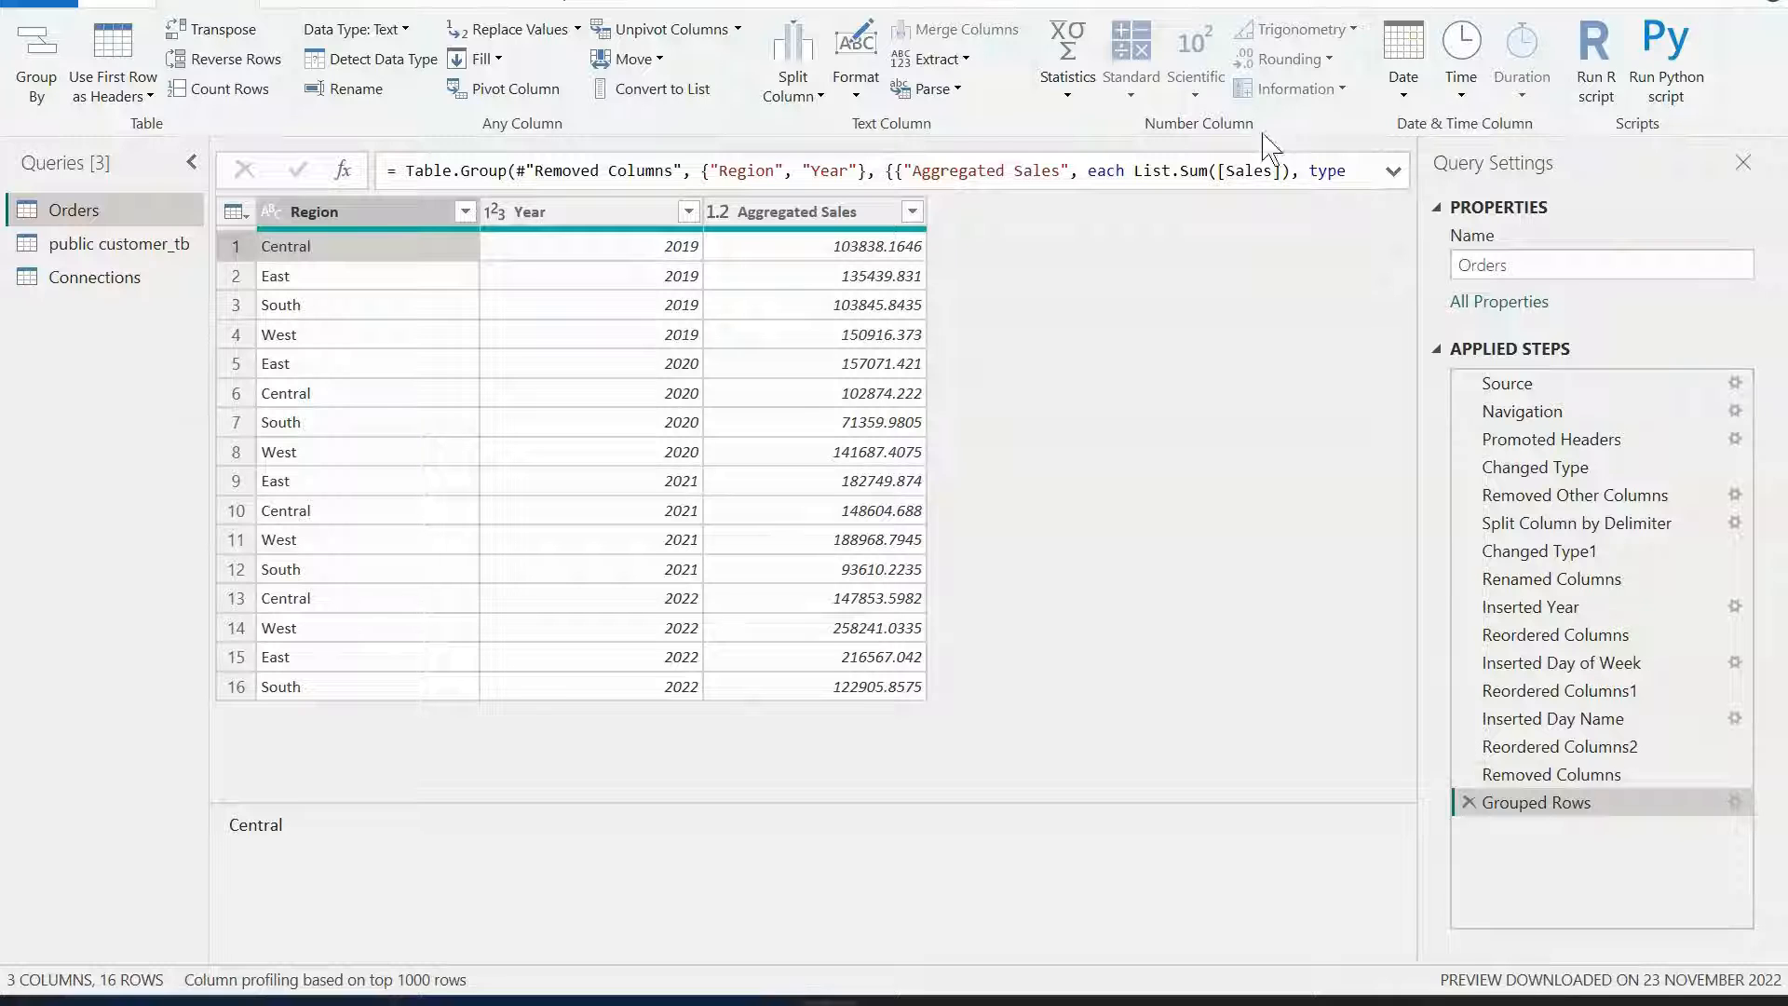
pyautogui.click(1395, 171)
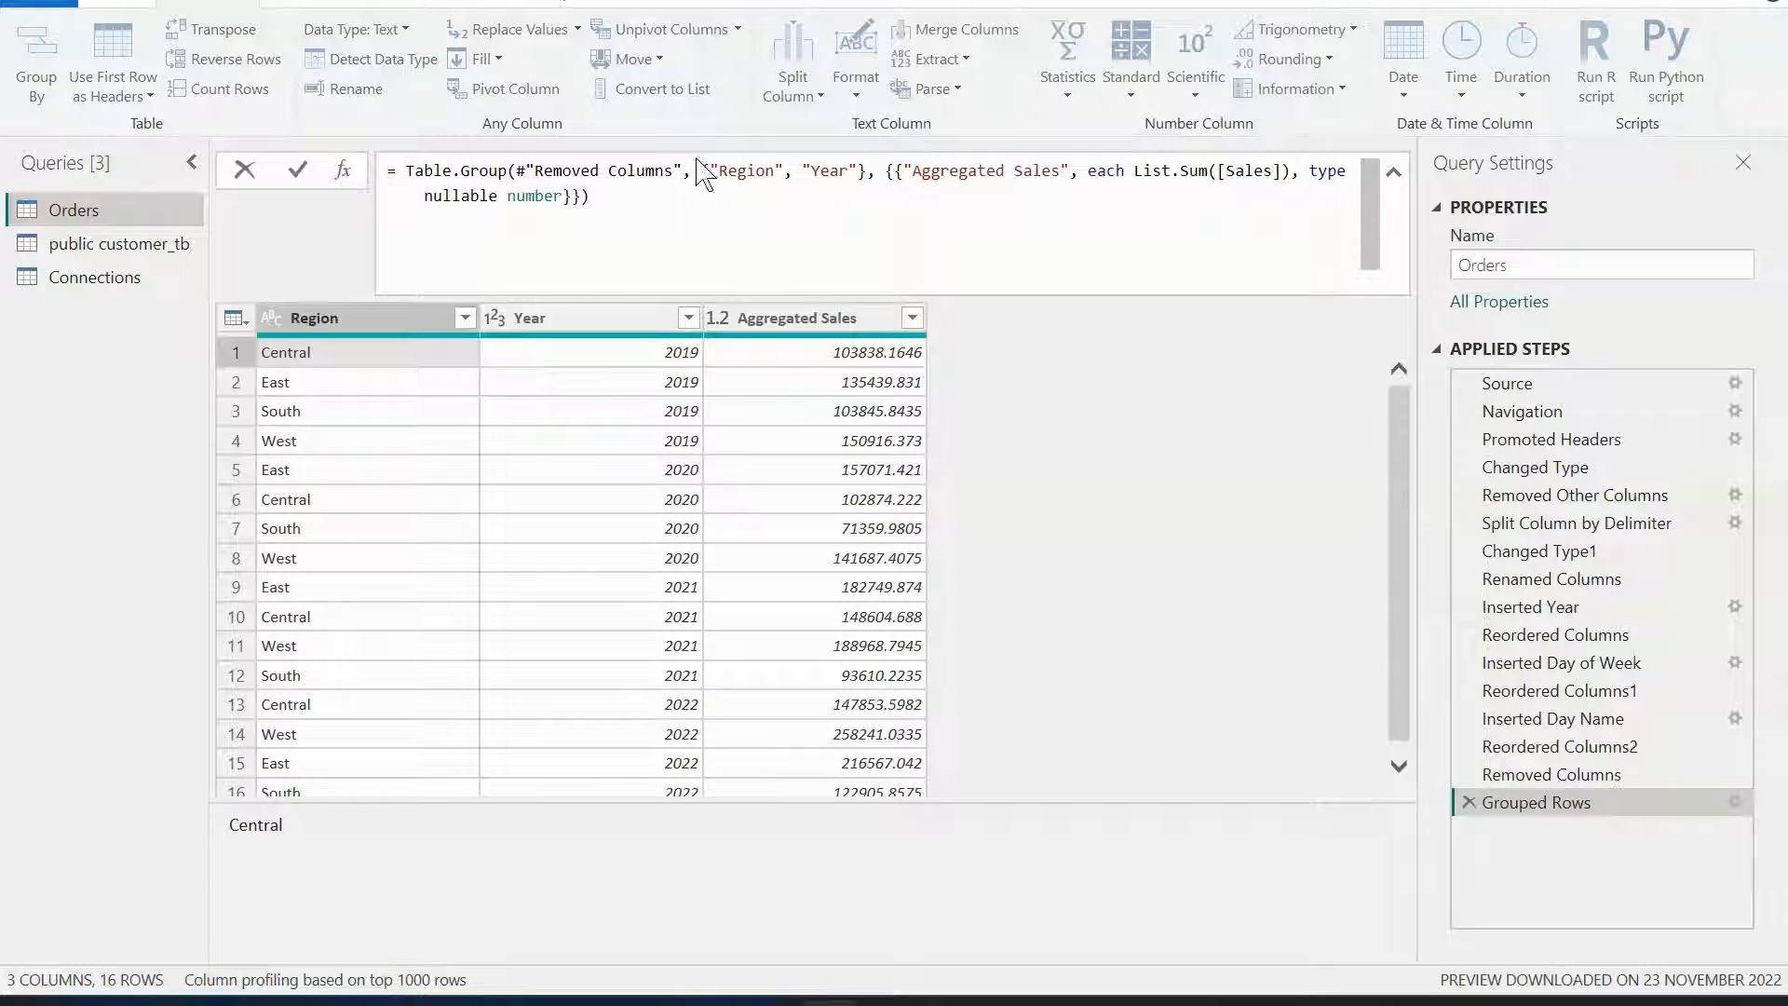
pyautogui.moveTo(451, 169)
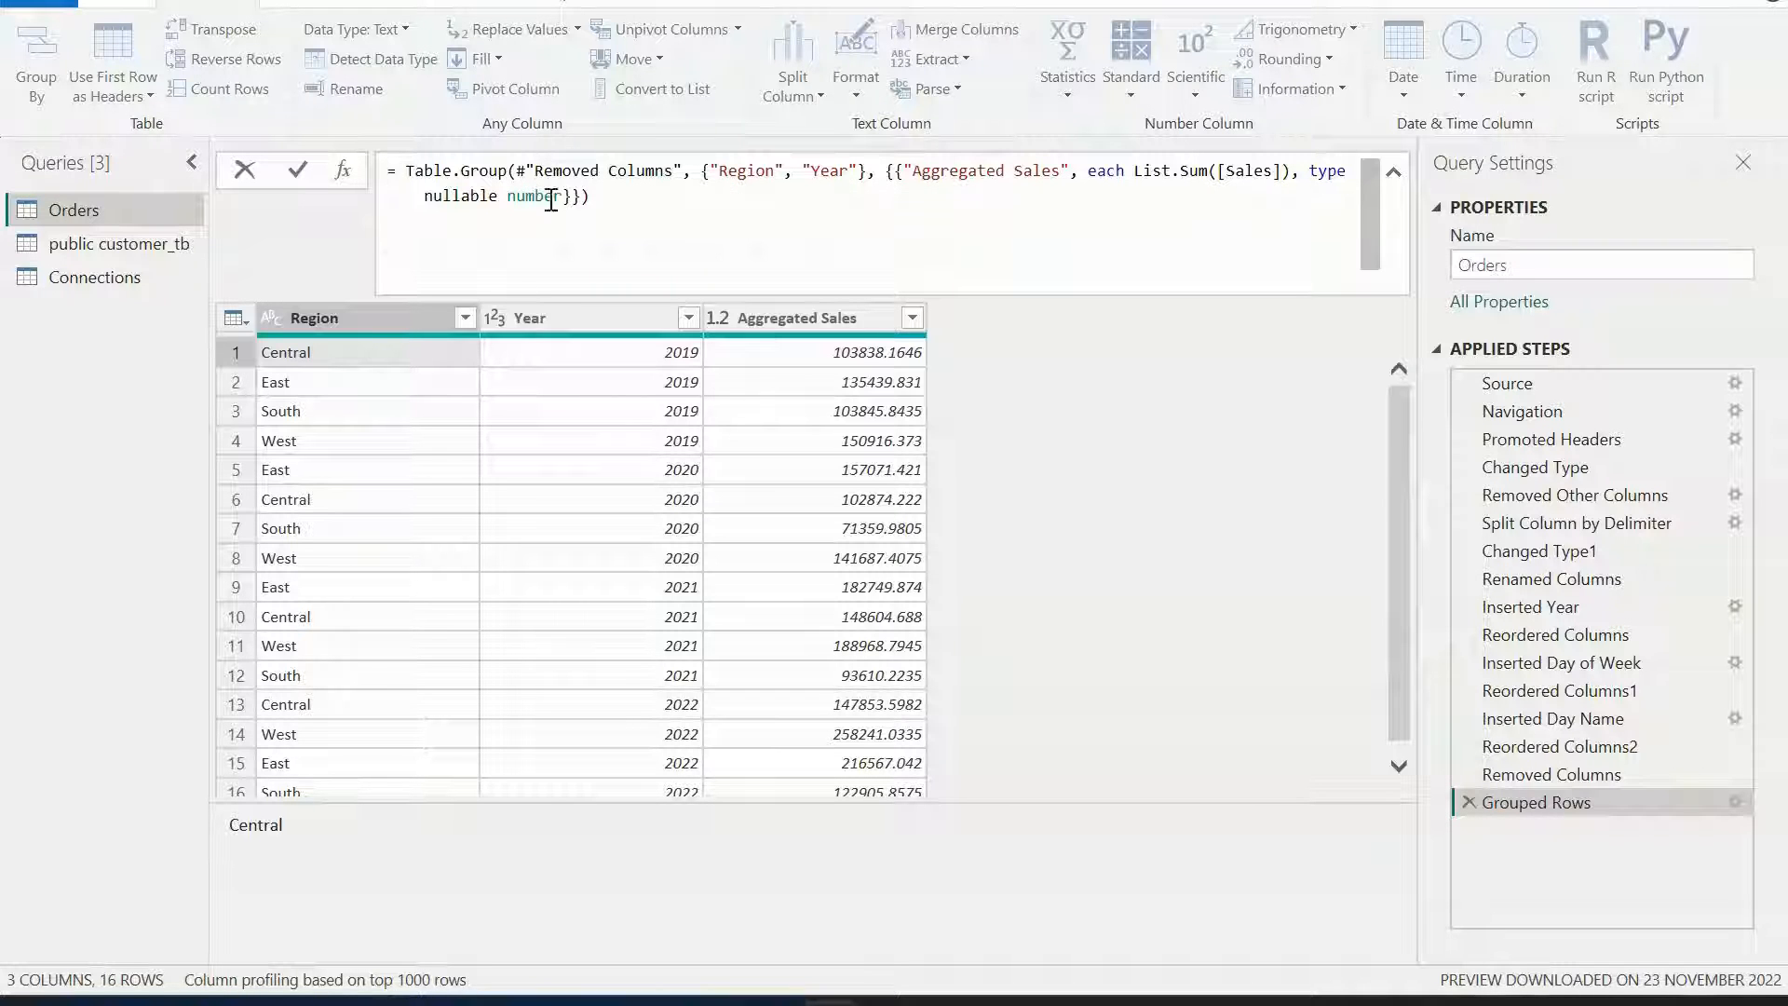
pyautogui.moveTo(681, 163); pyautogui.dragTo(535, 163)
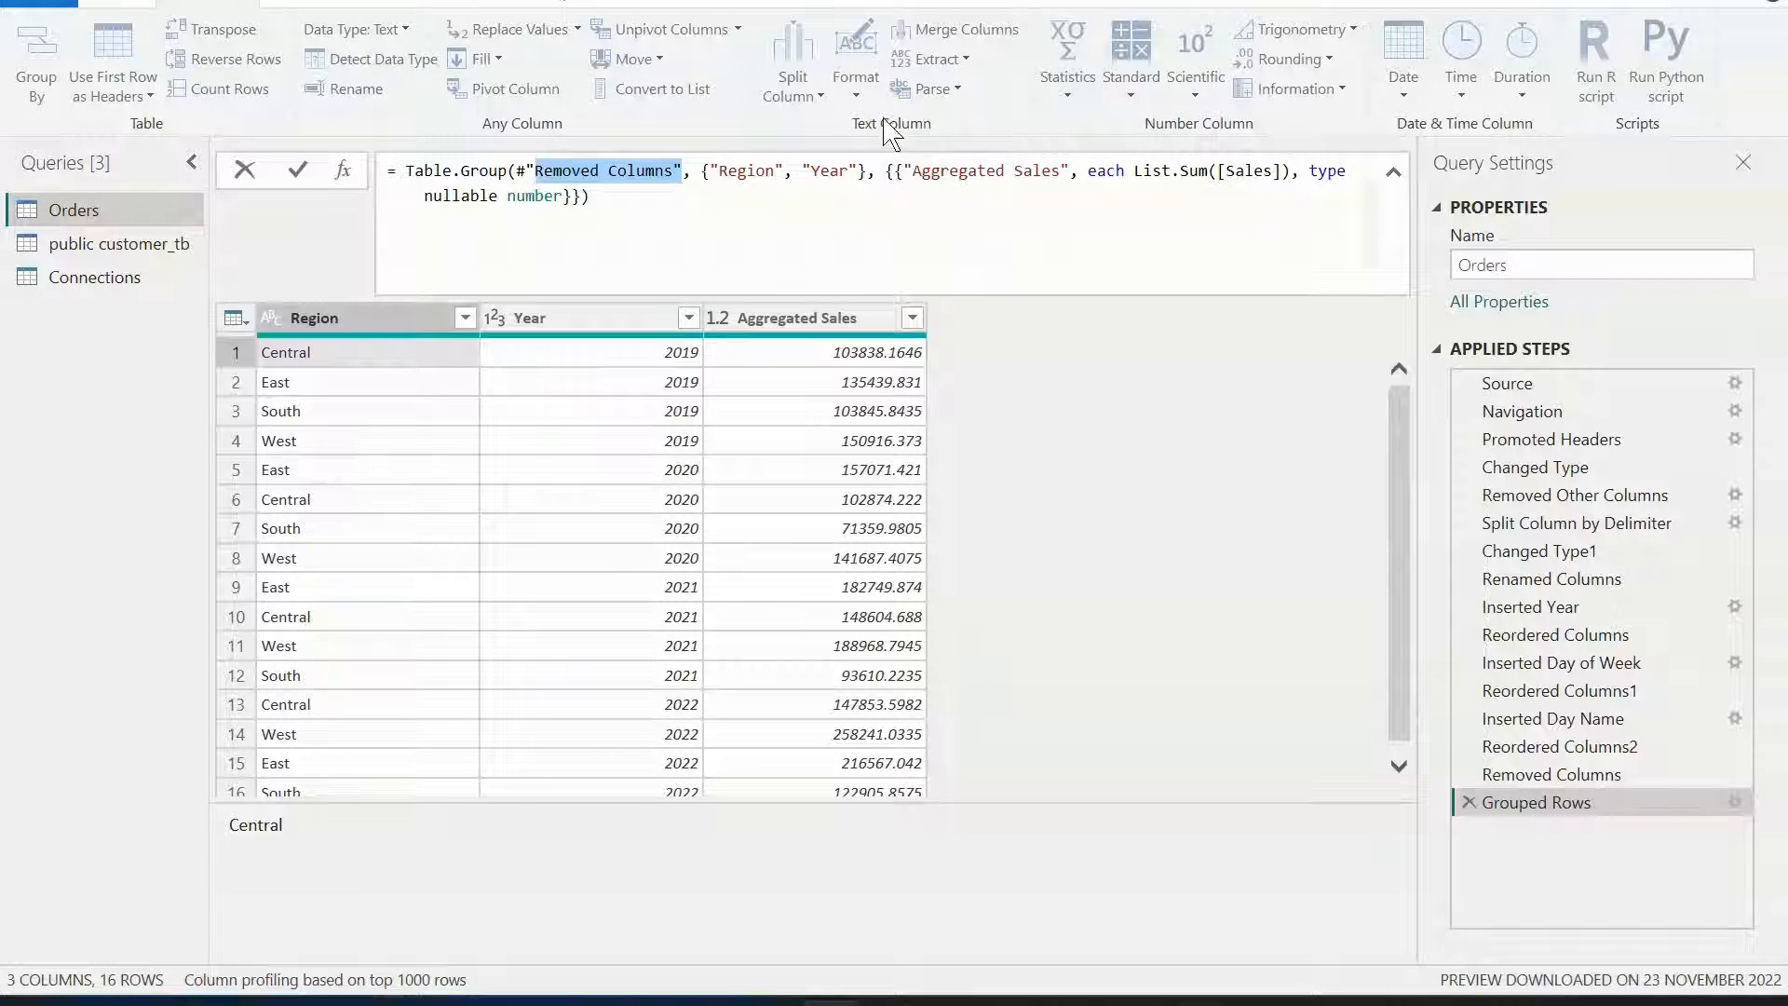
# Highlight the Region and Year grouping list in the Table.Group formula, then collapse the formula bar.
pyautogui.moveTo(721, 177); pyautogui.dragTo(858, 177)
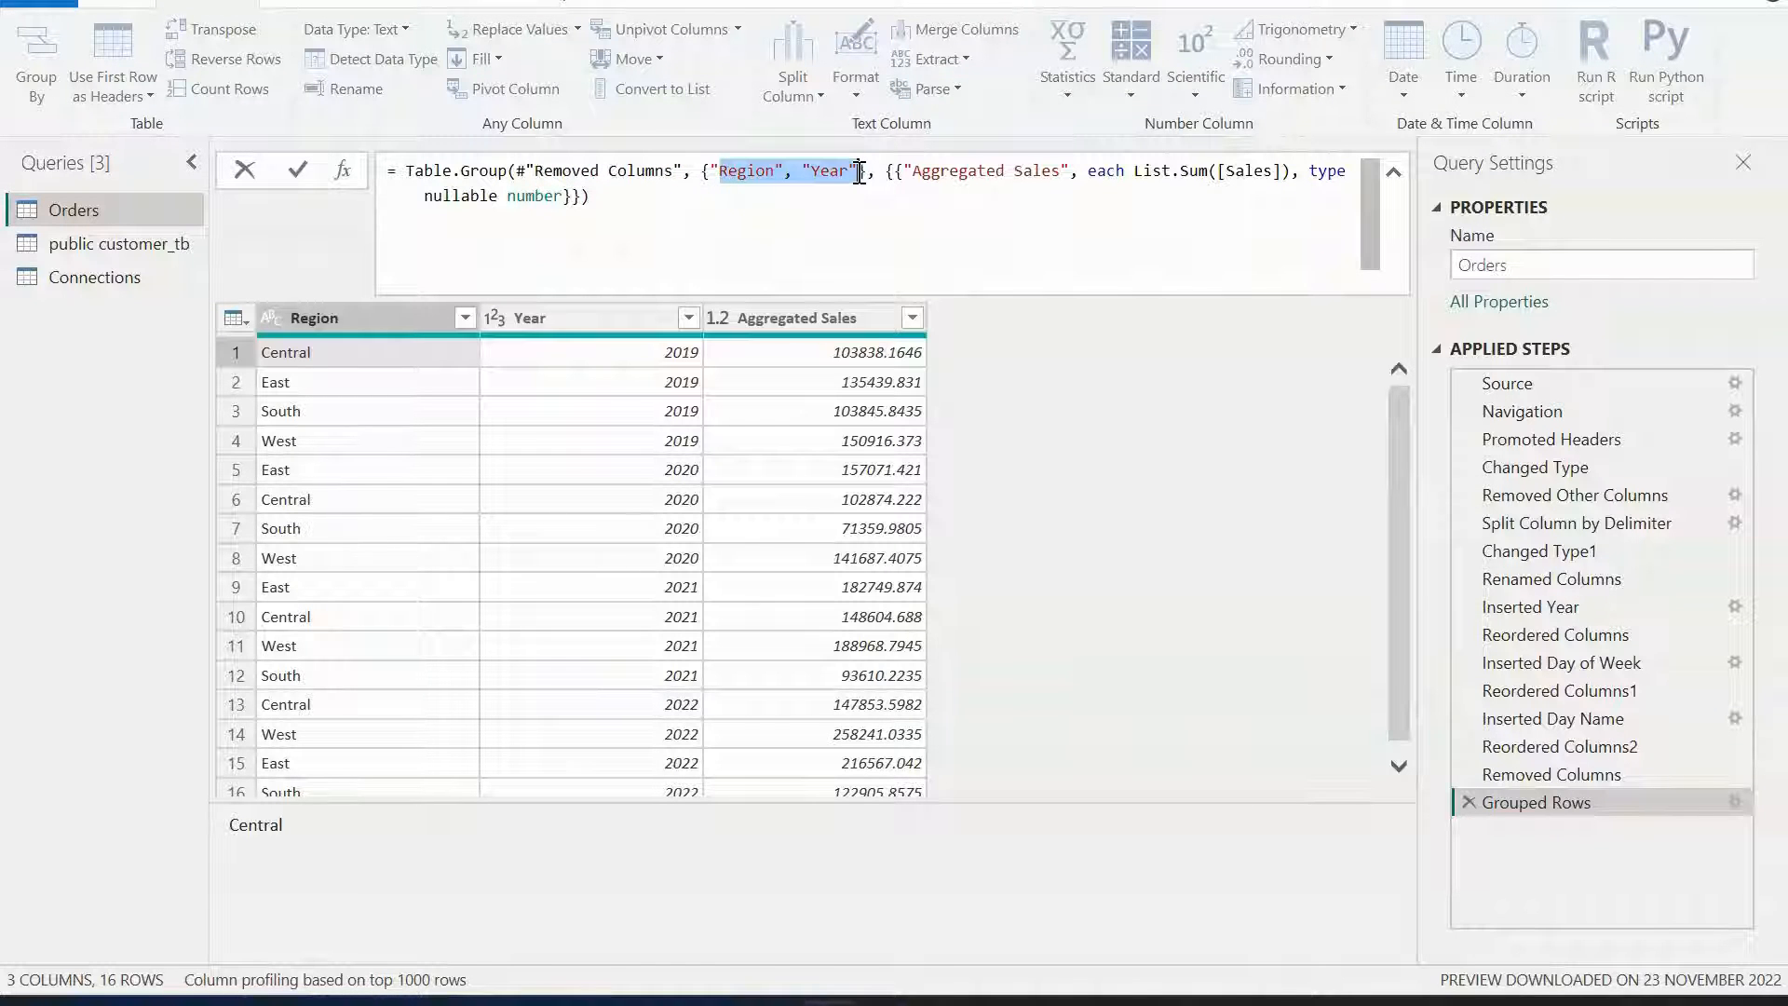
pyautogui.click(924, 199)
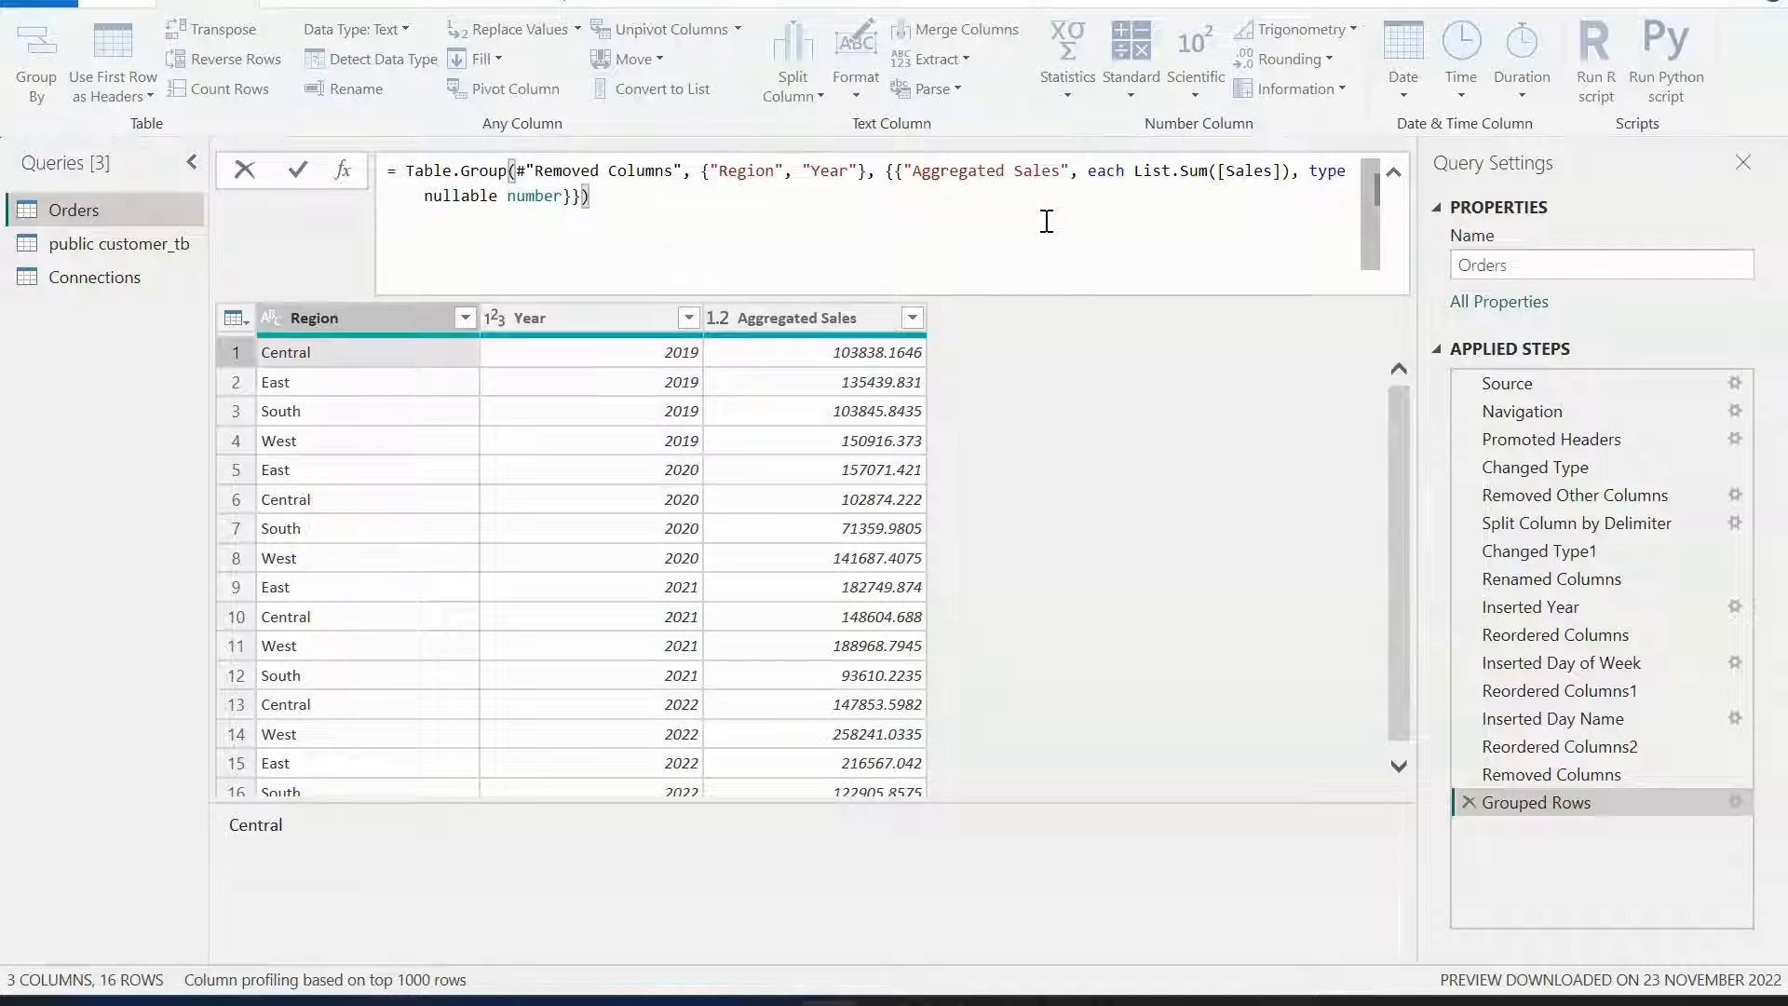
pyautogui.click(1393, 171)
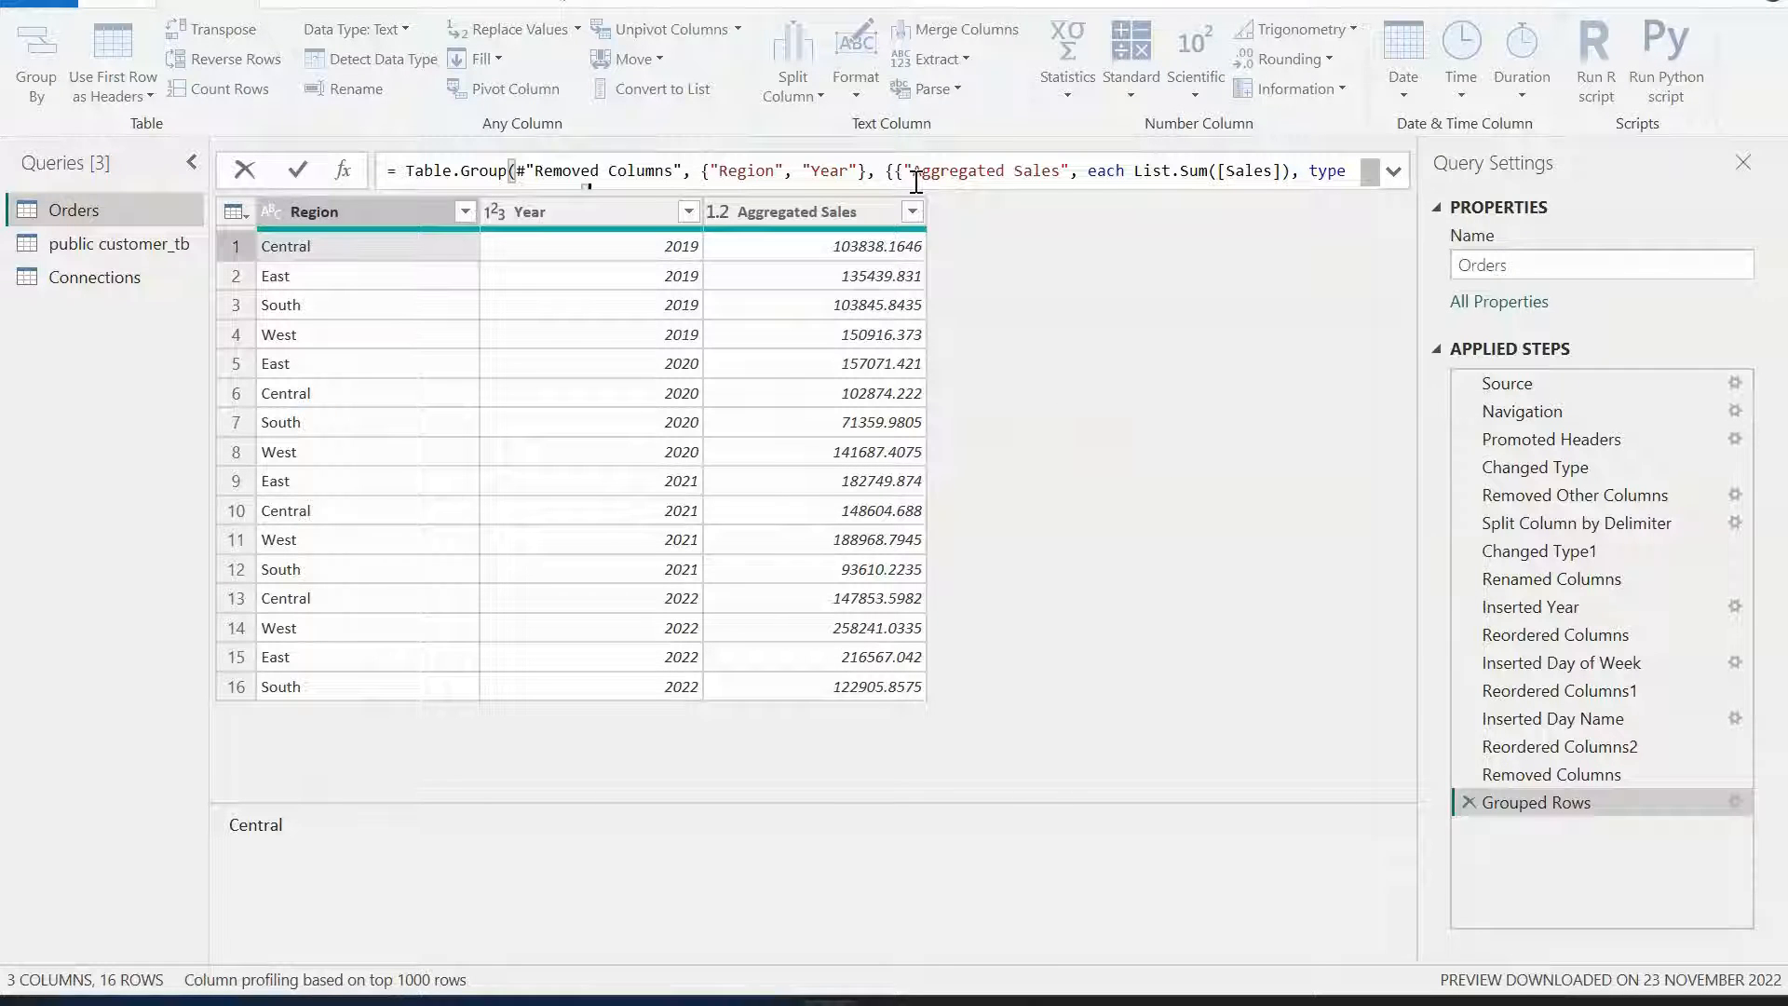
# Switch to the browser to review the Day 2 topic list in the GitHub course README, then return to Power Query Editor.
pyautogui.click(140, 5)
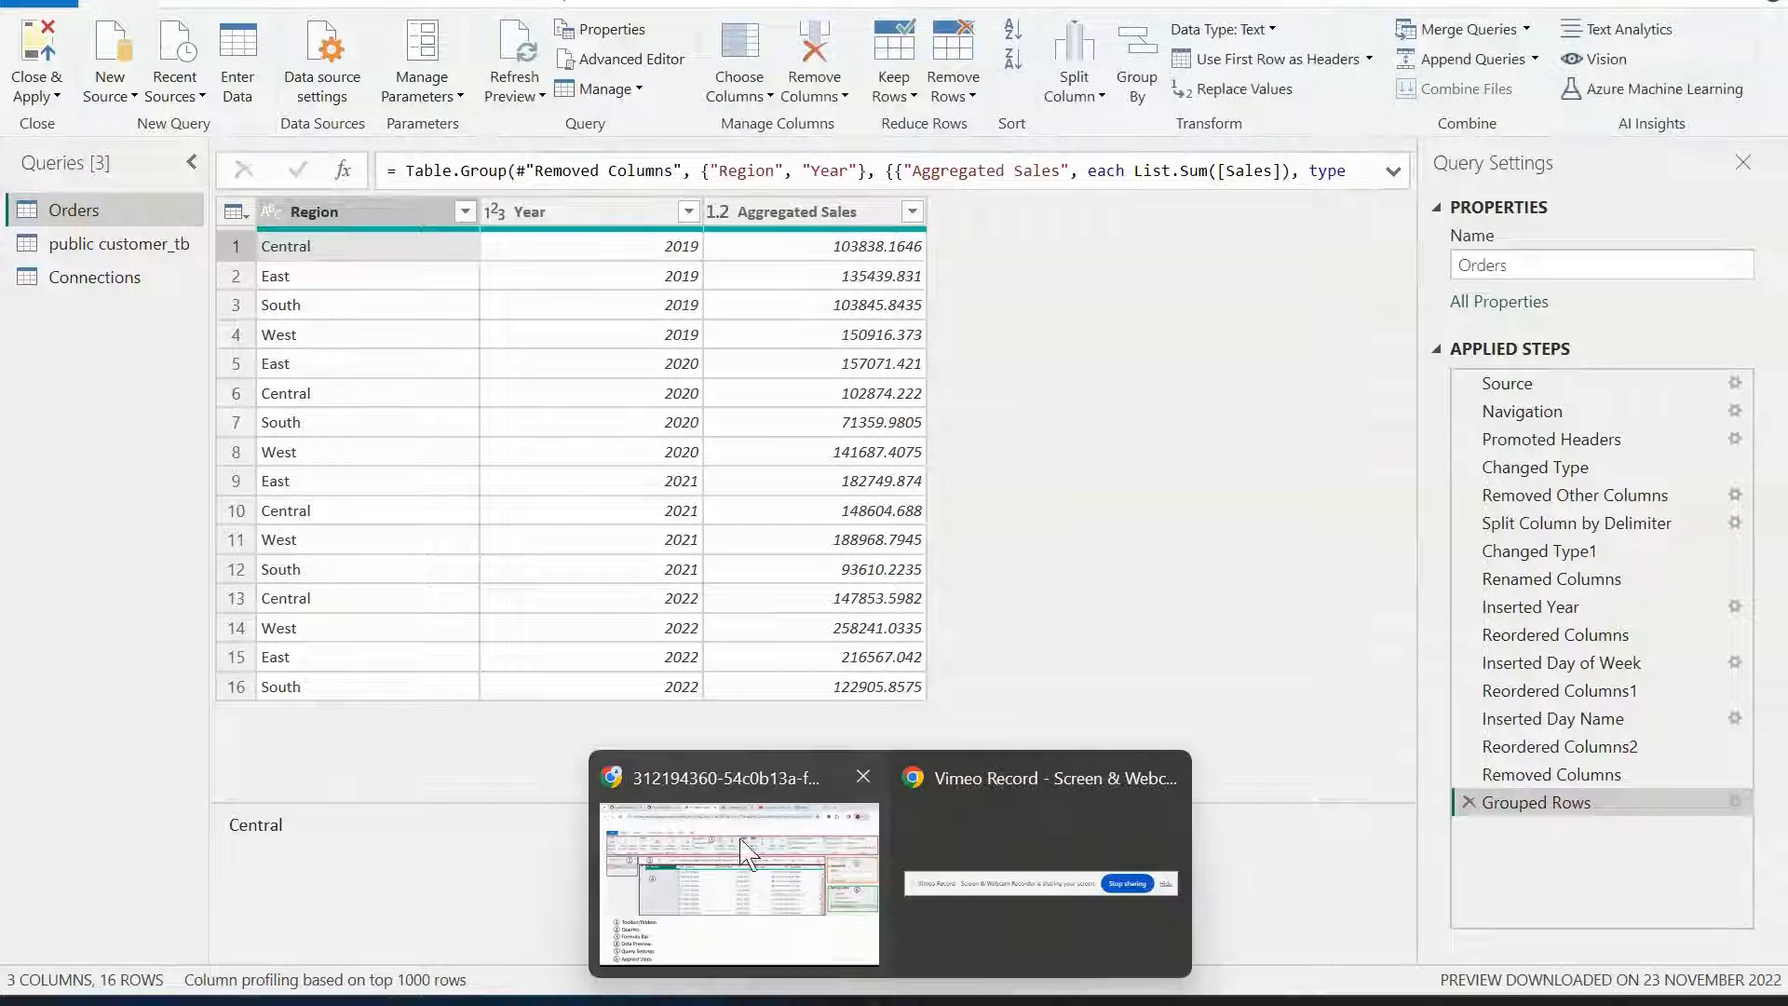
pyautogui.click(745, 852)
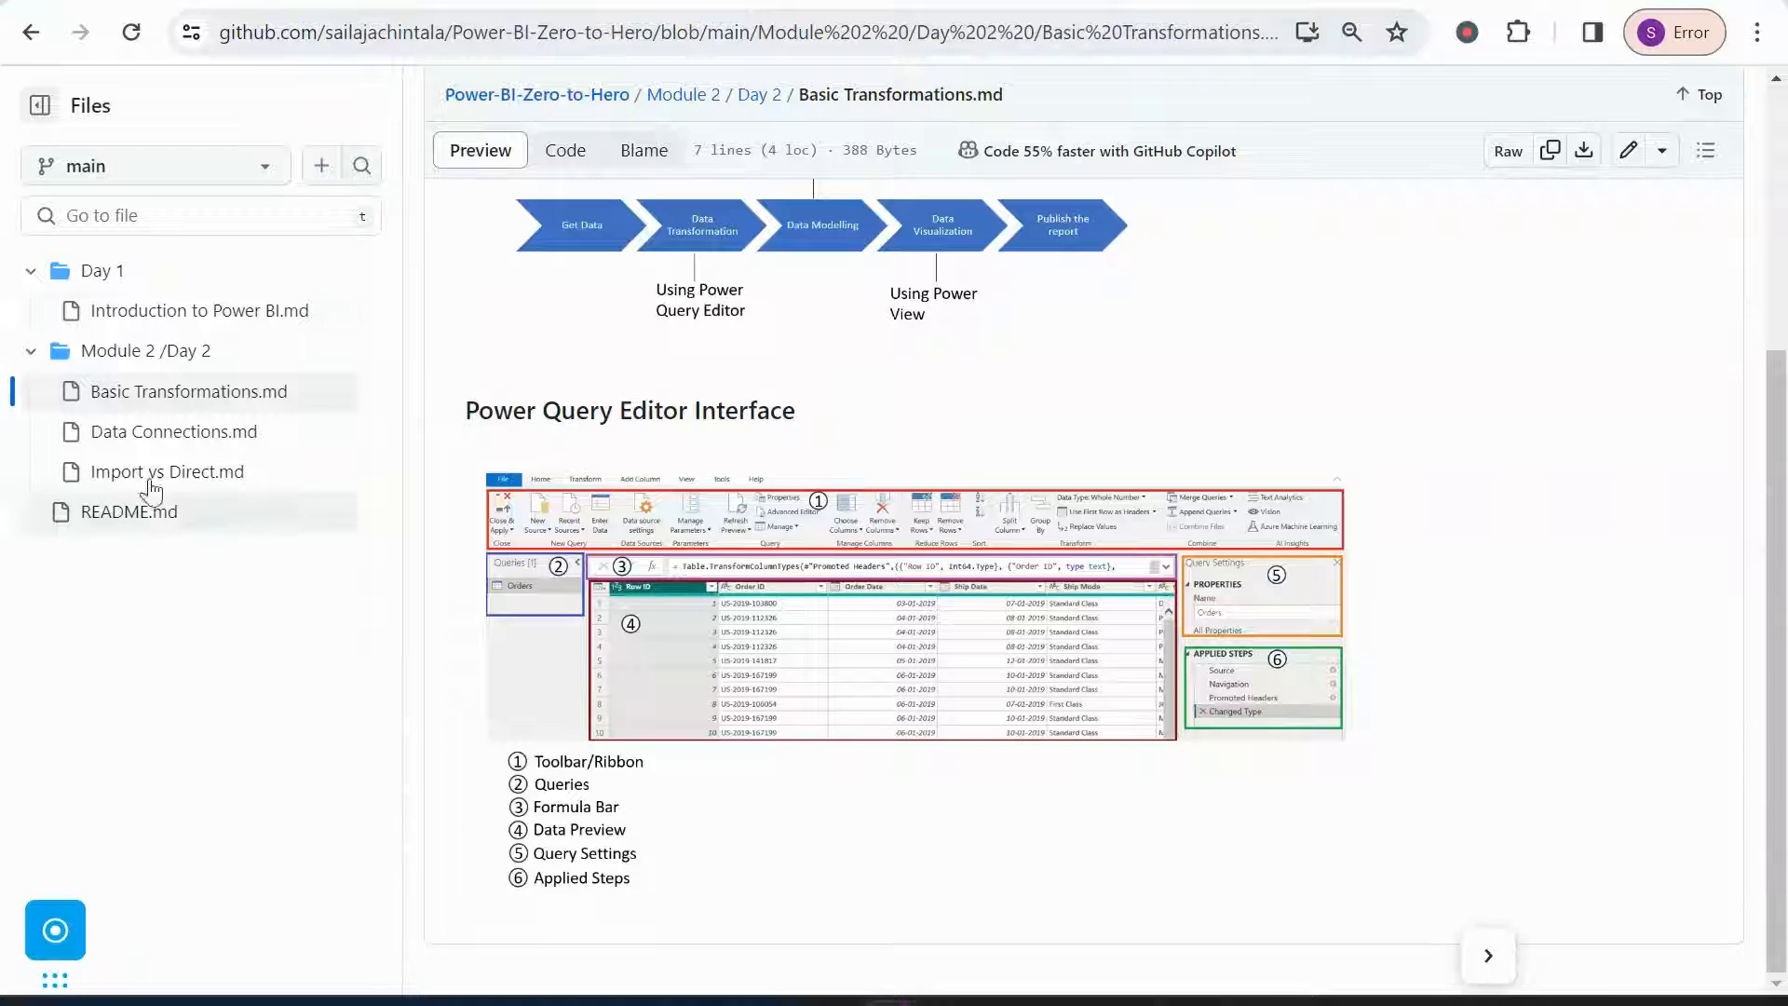
pyautogui.click(326, 2)
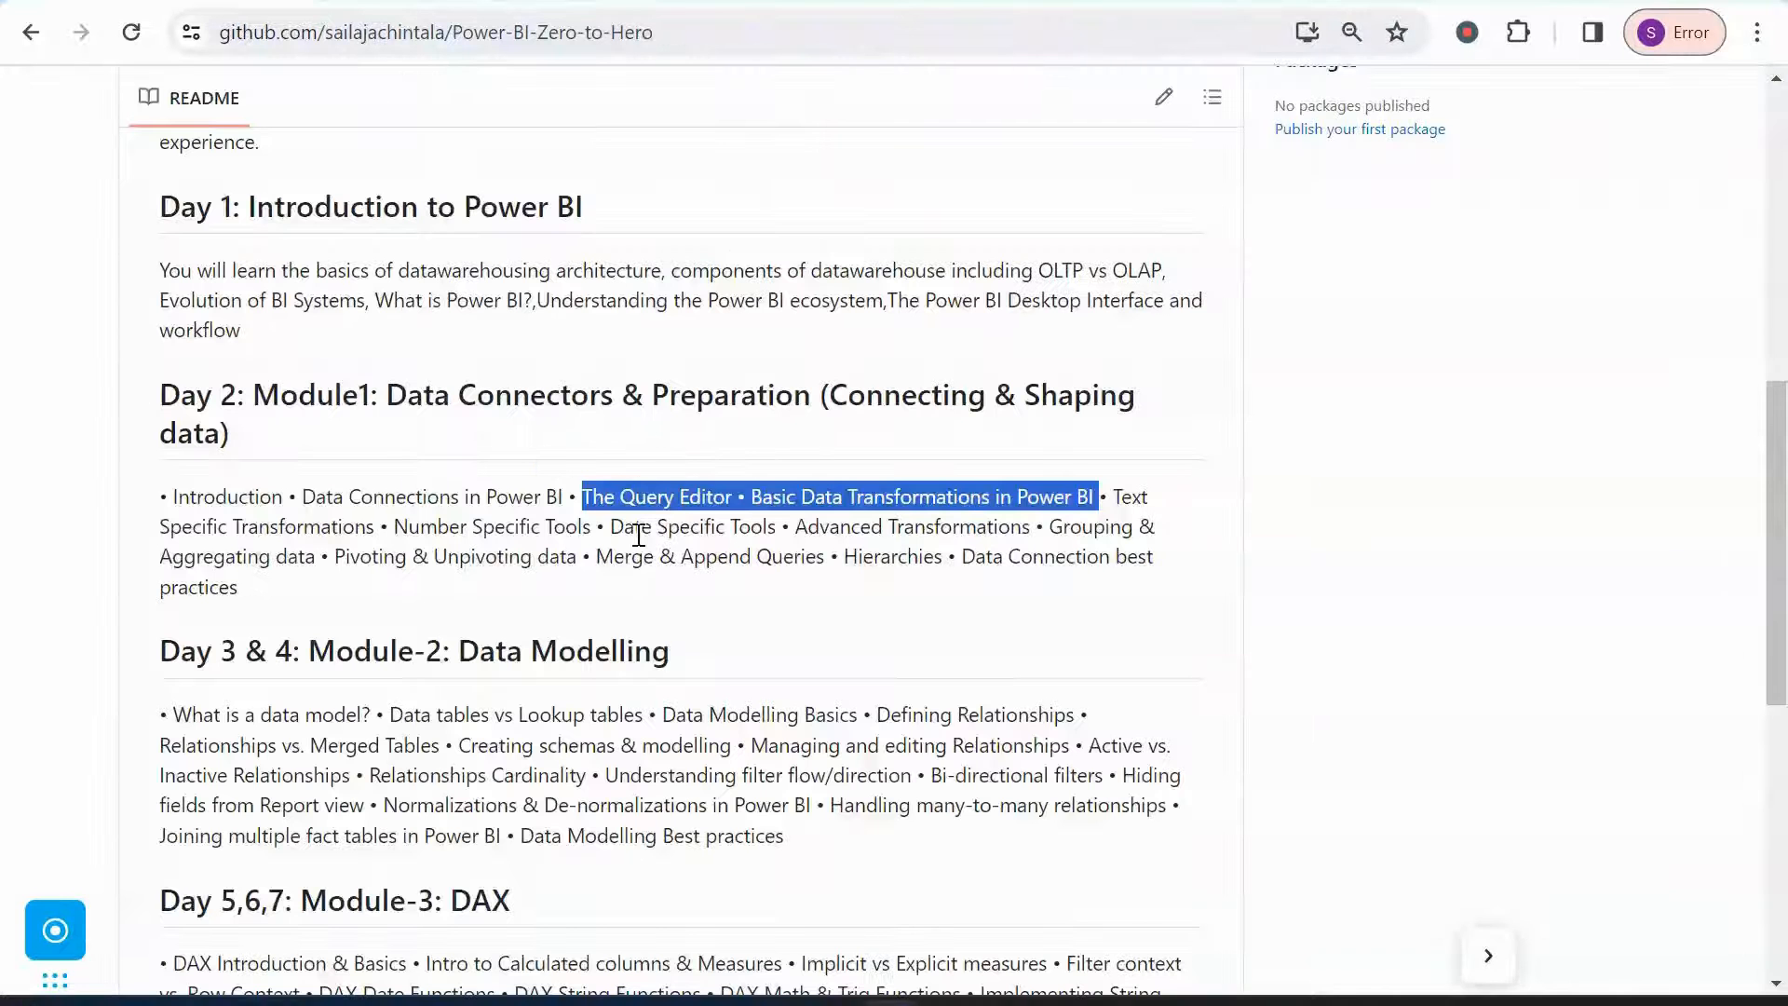
pyautogui.click(706, 563)
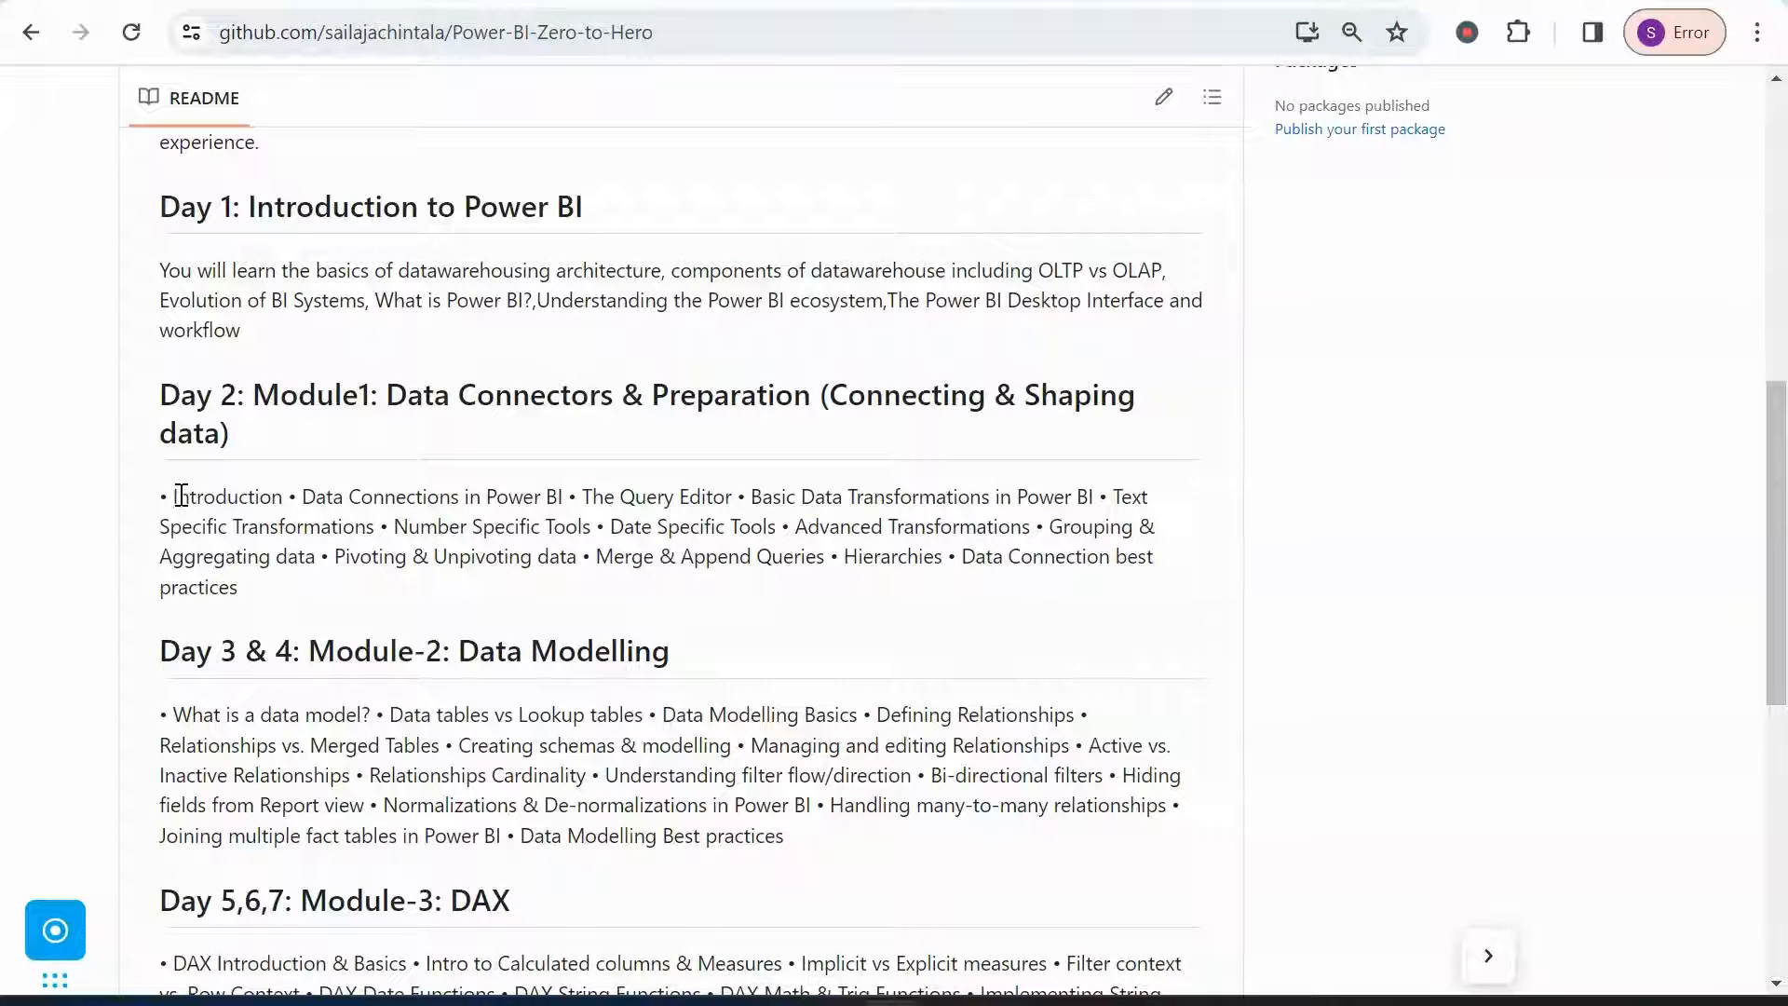
pyautogui.moveTo(182, 494); pyautogui.dragTo(663, 496)
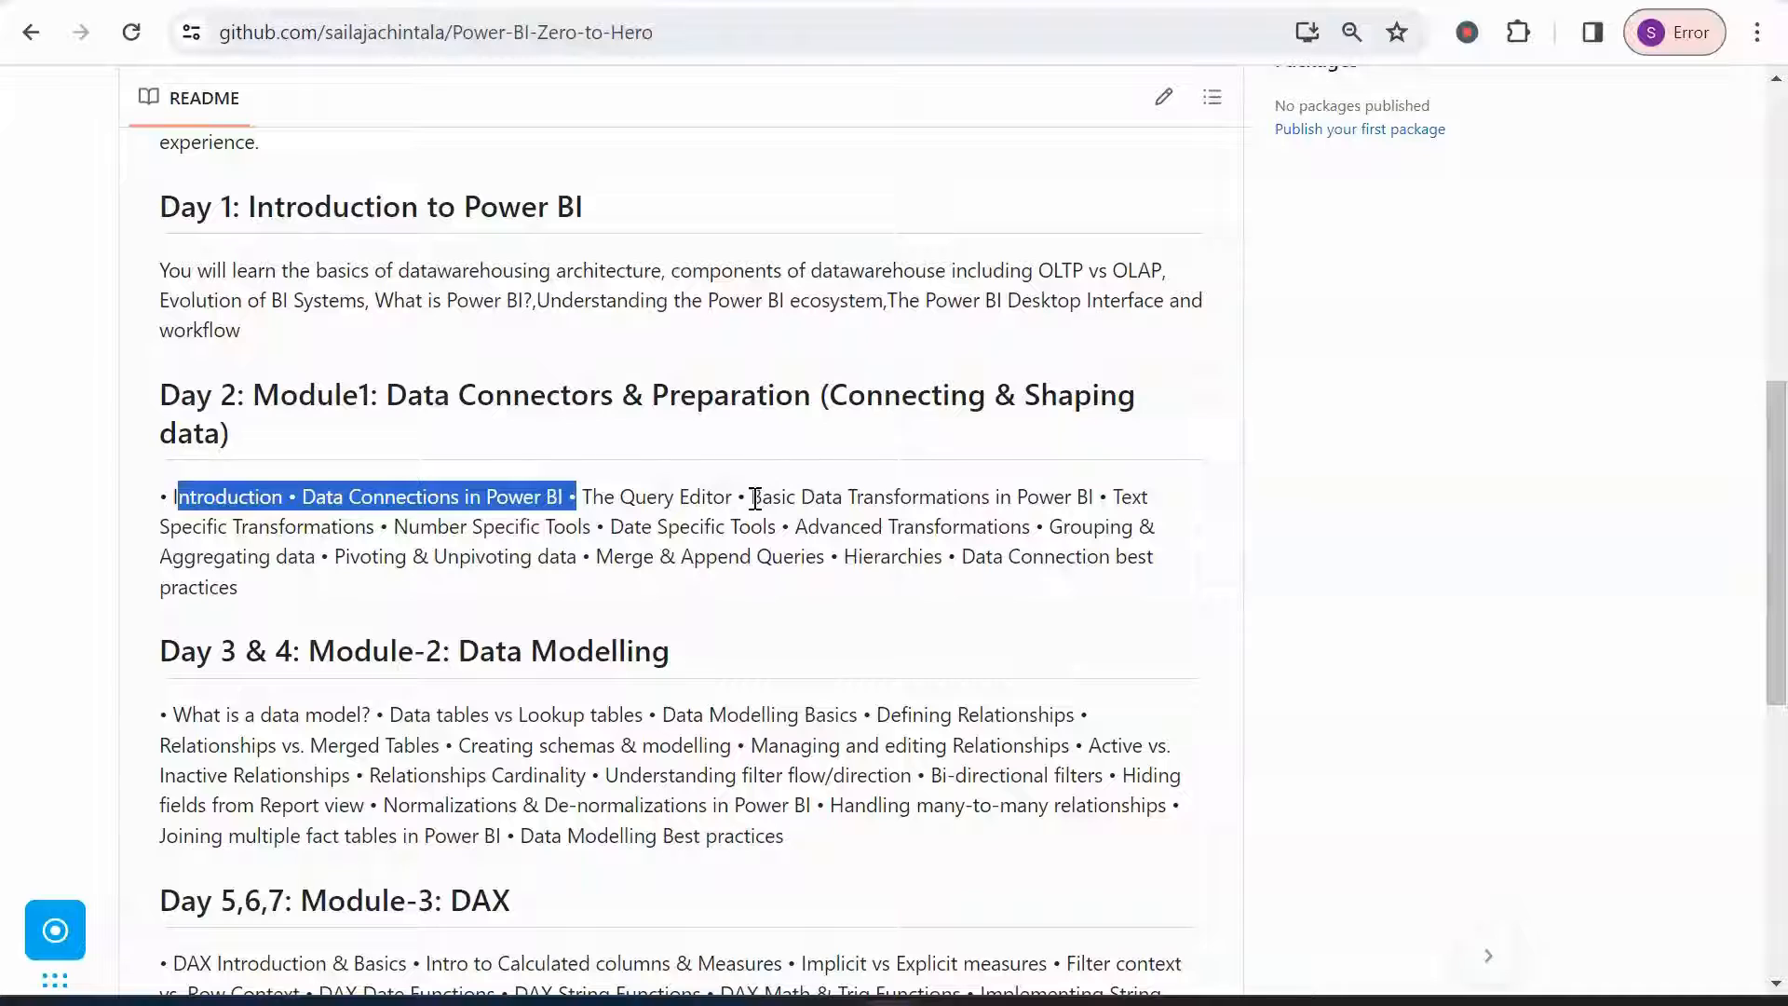
pyautogui.moveTo(752, 498); pyautogui.dragTo(1110, 497)
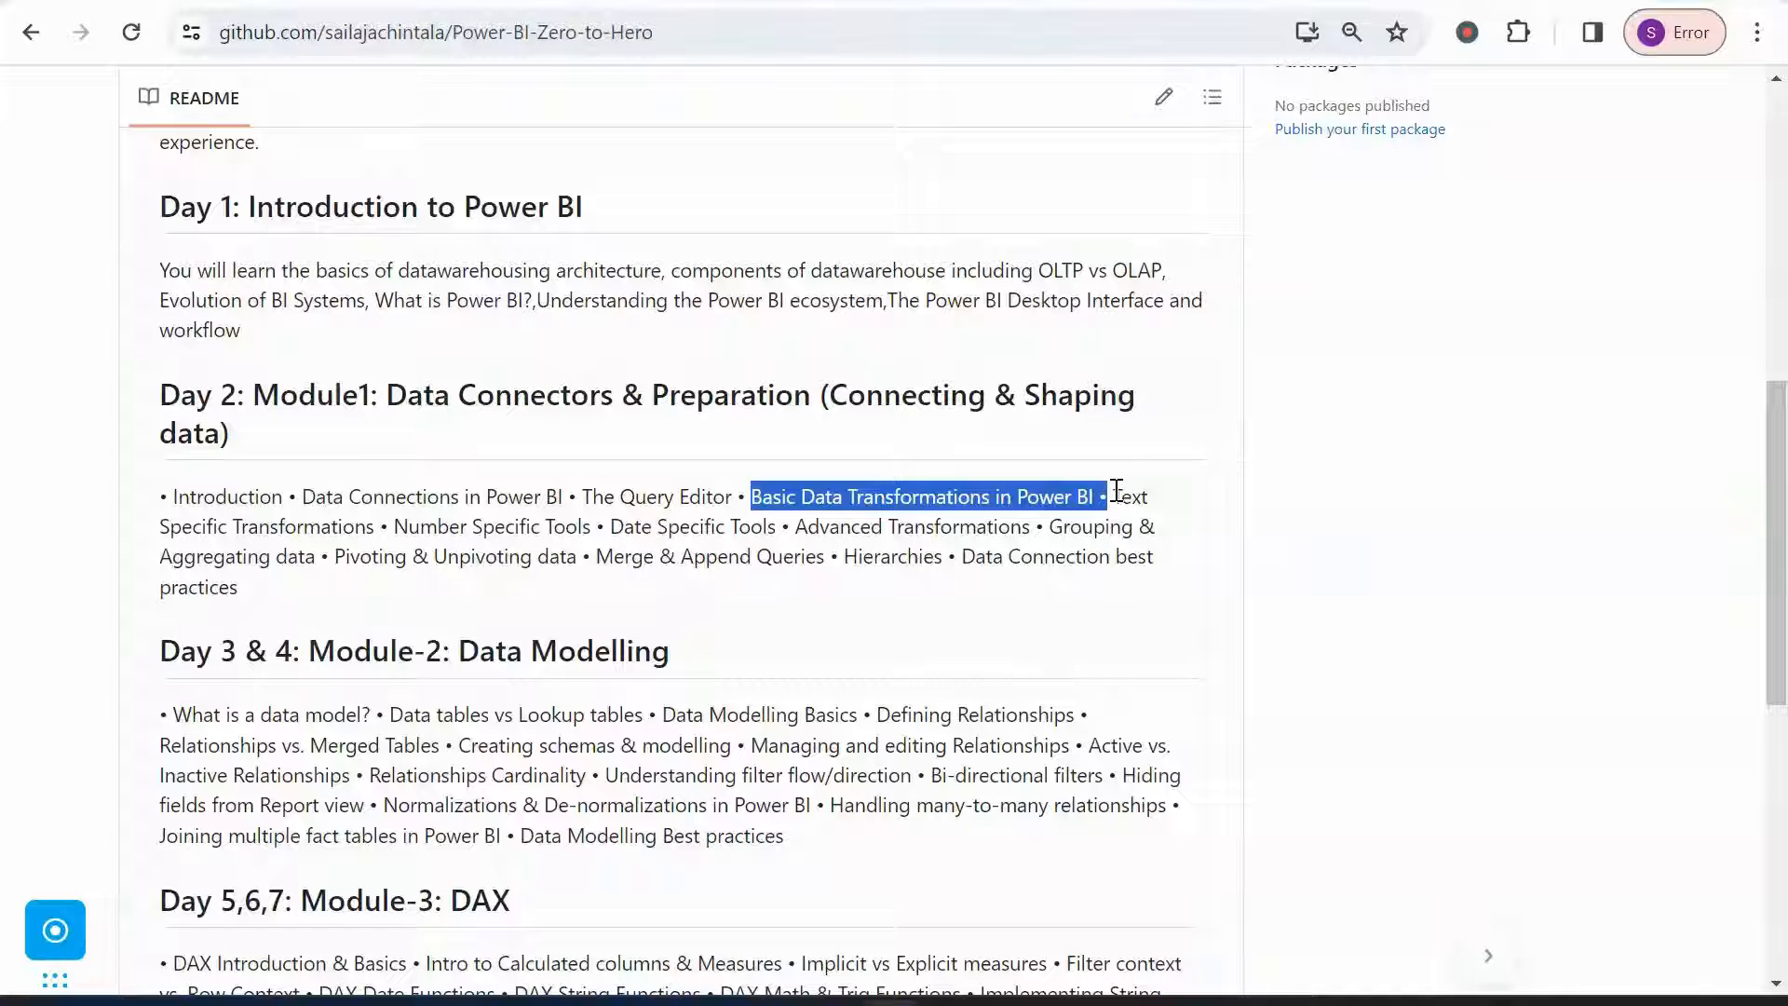
pyautogui.moveTo(1116, 494); pyautogui.dragTo(377, 531)
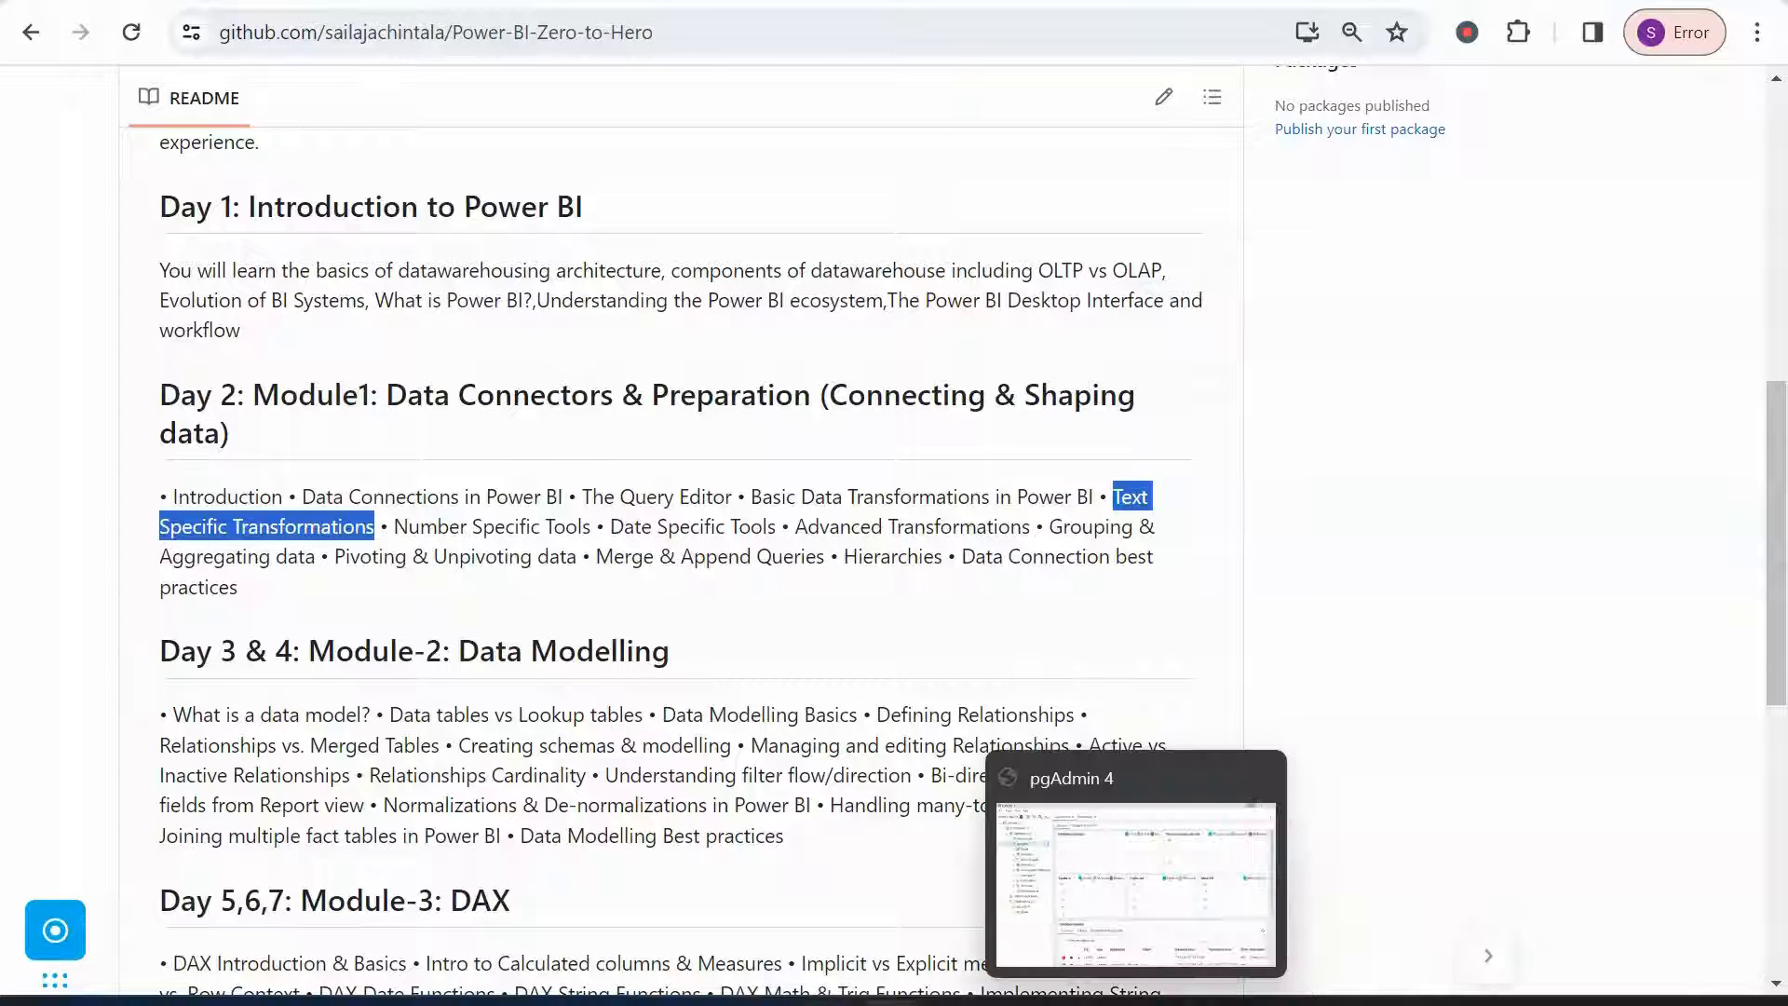
pyautogui.moveTo(829, 1001)
pyautogui.click(849, 924)
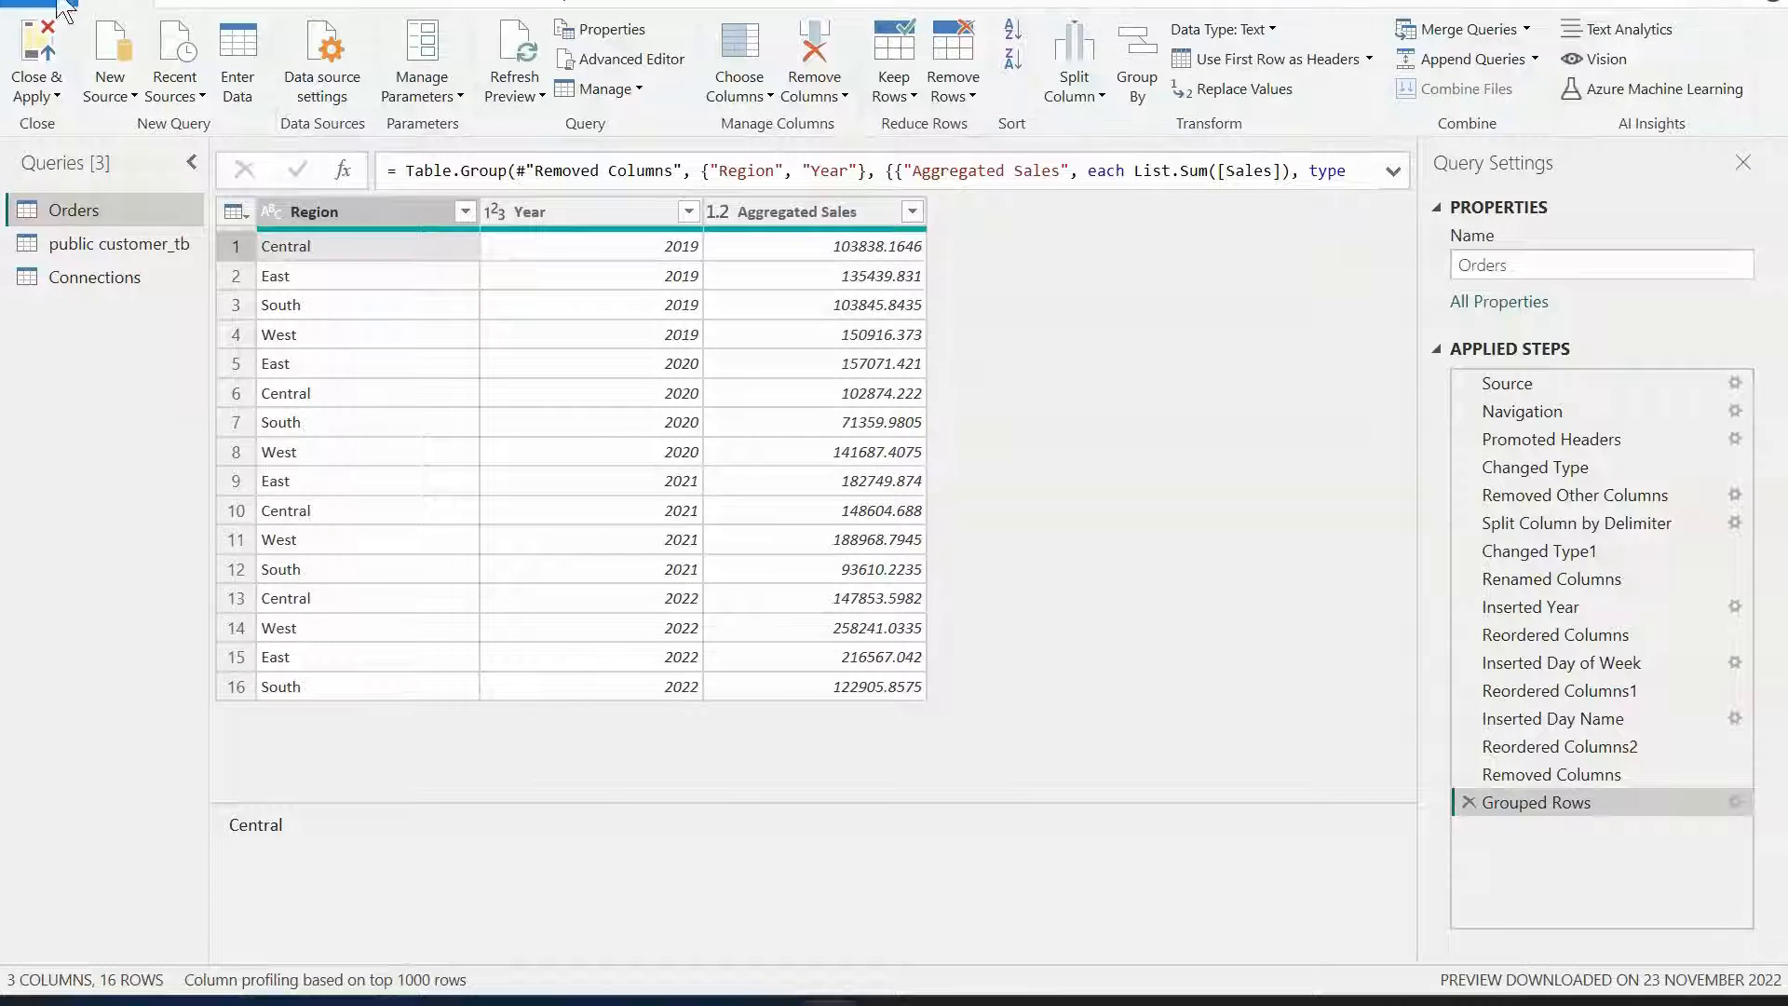
pyautogui.click(198, 3)
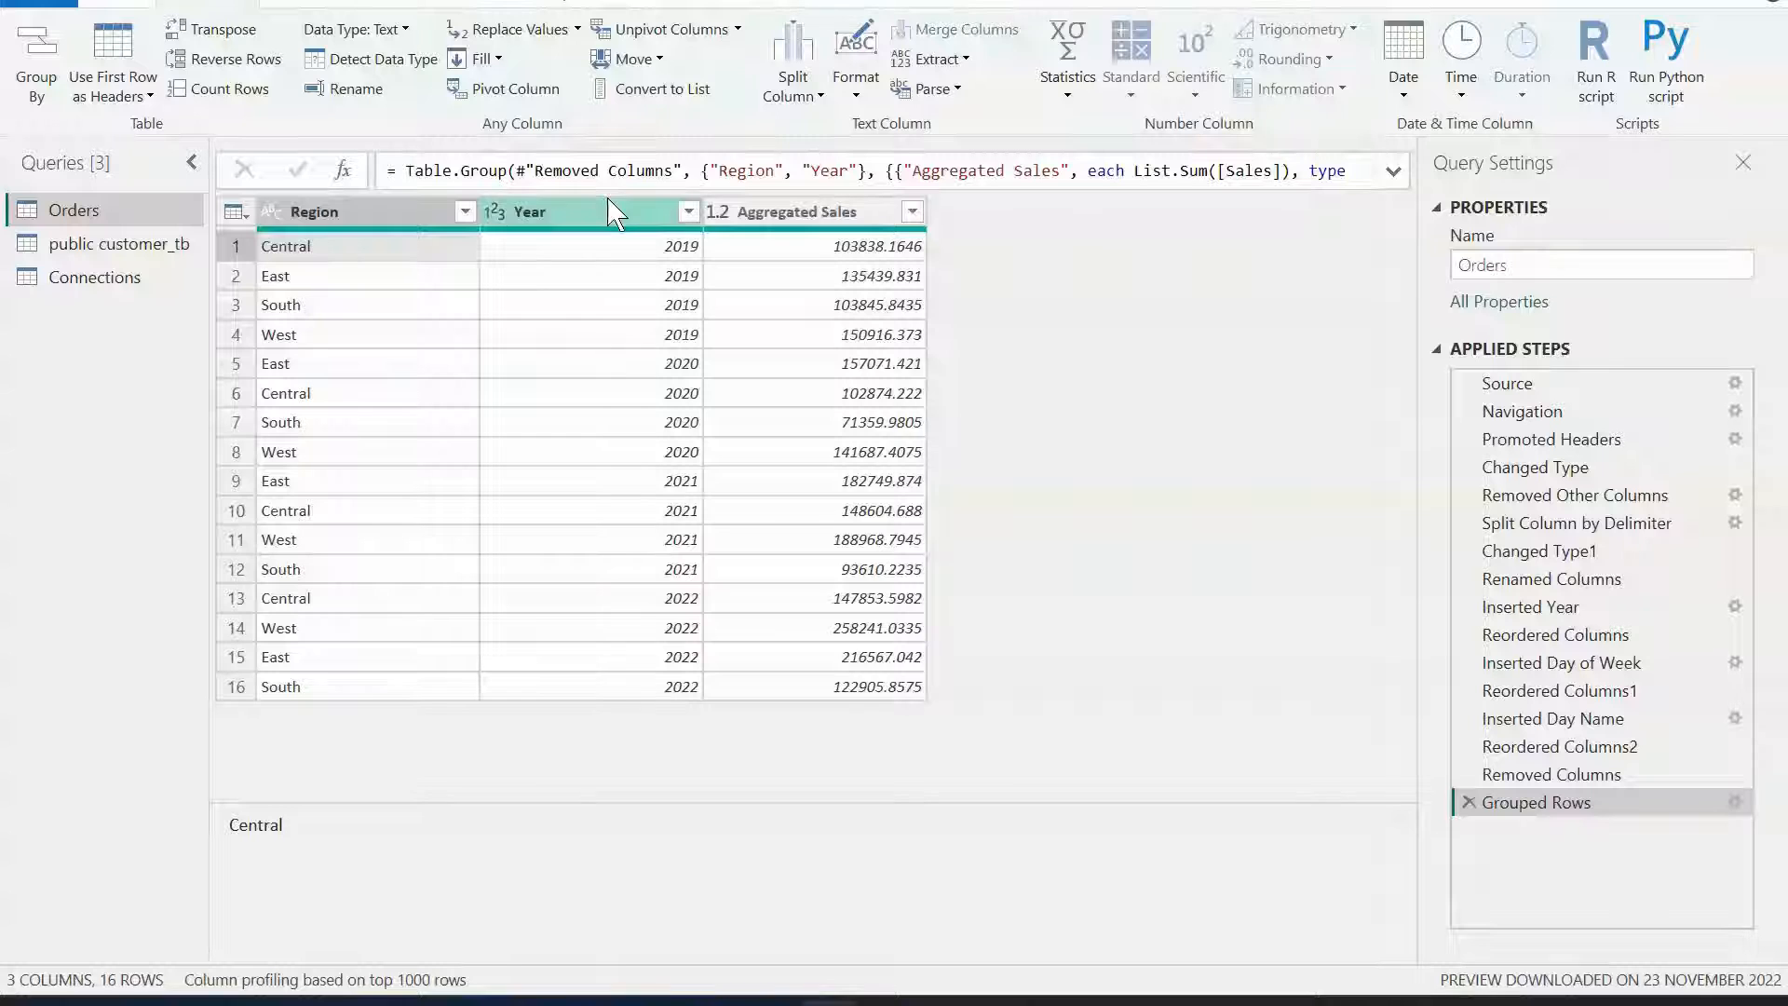
# Delete the Grouped Rows and Removed Columns applied steps.
pyautogui.click(1468, 802)
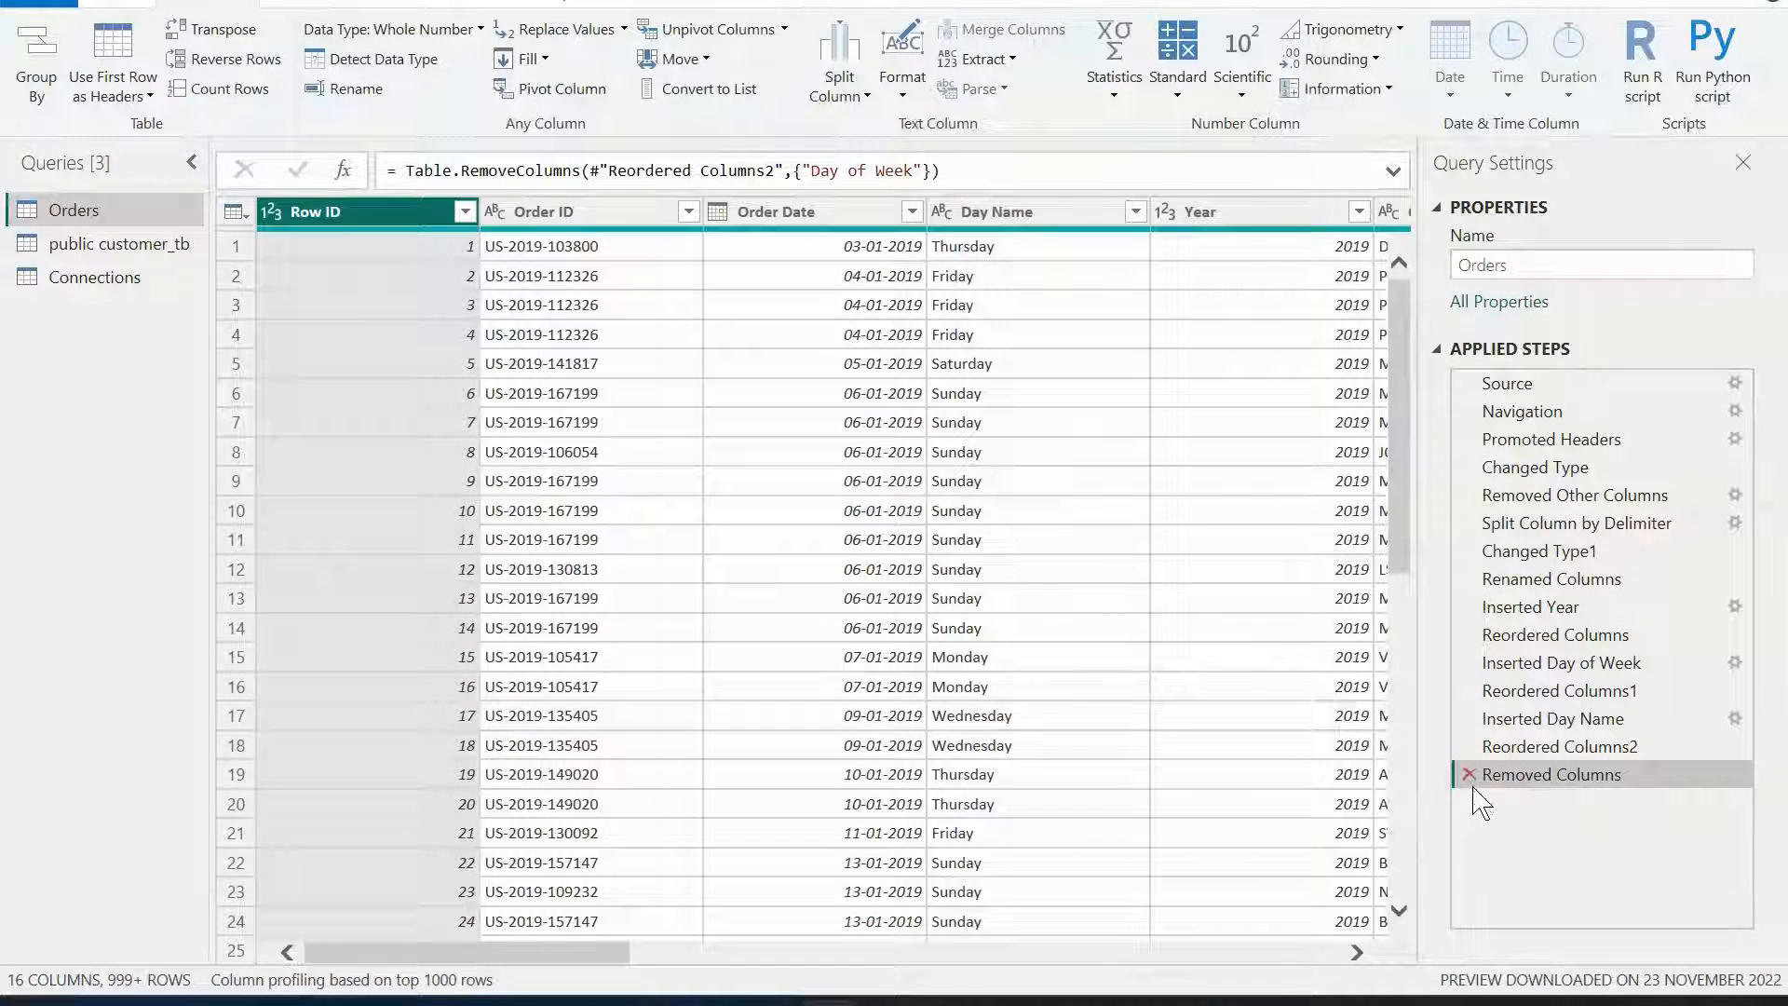
pyautogui.click(1468, 773)
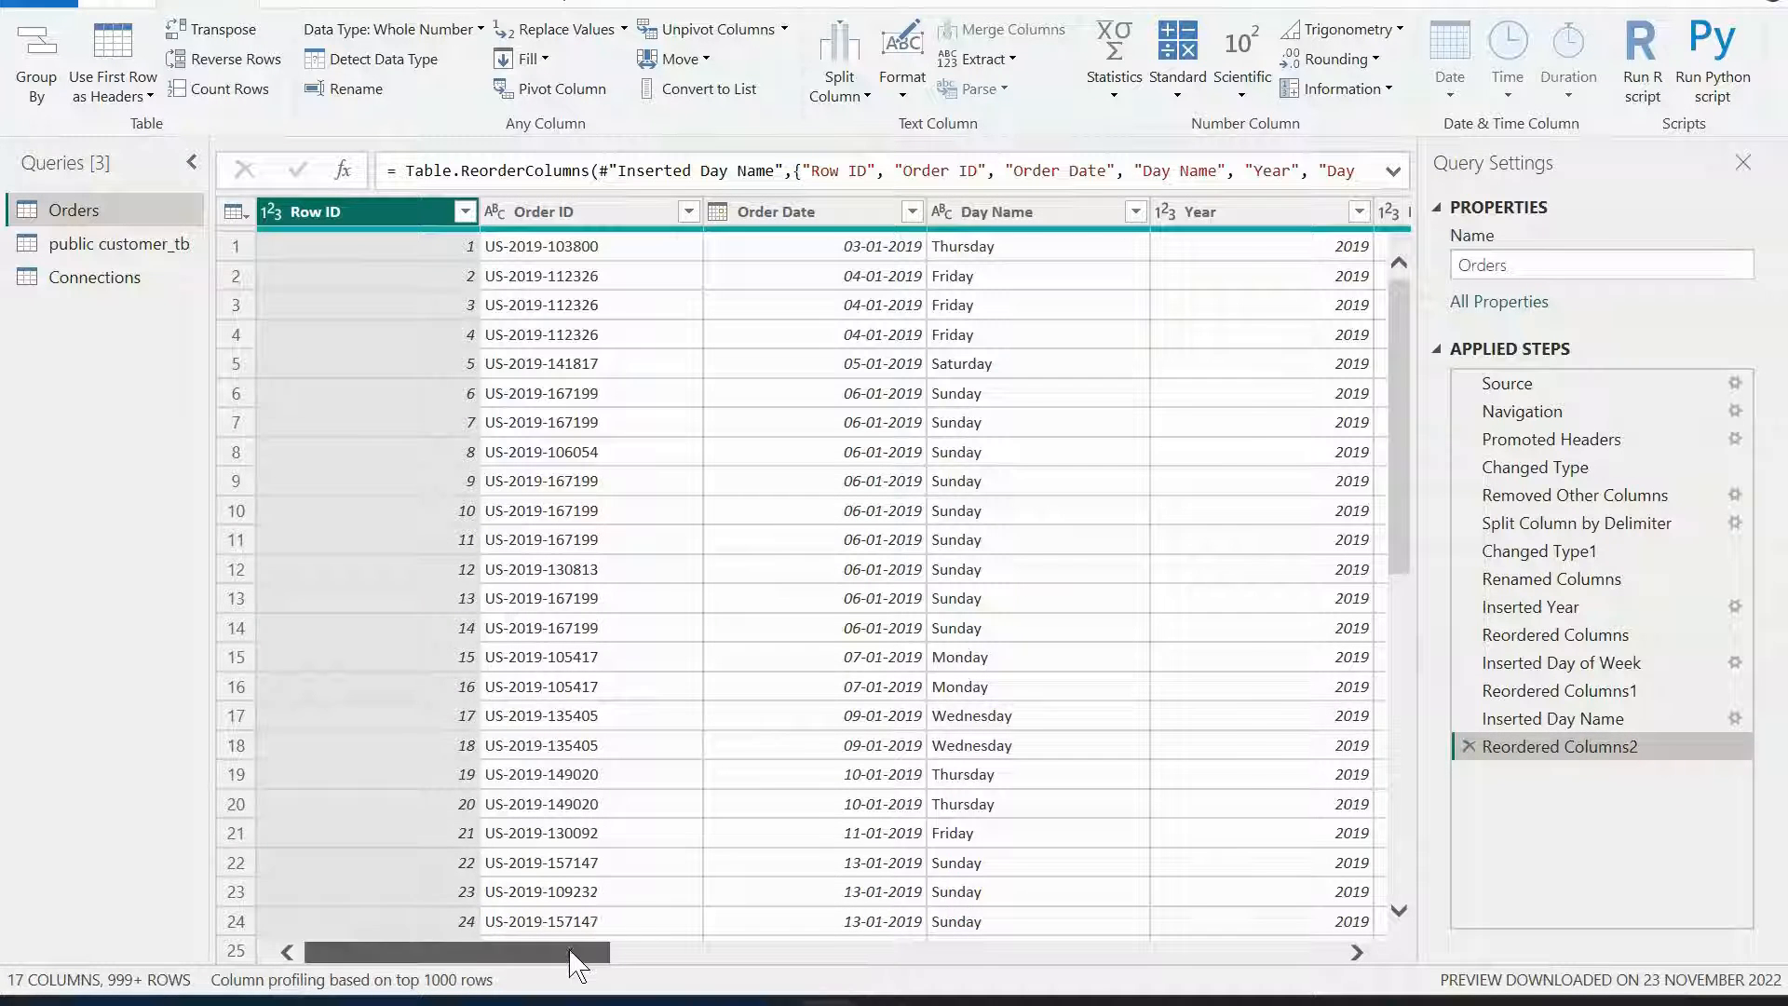
# Select the Day Name column and move it one position left, before Order Date.
pyautogui.moveTo(583, 952); pyautogui.dragTo(726, 962)
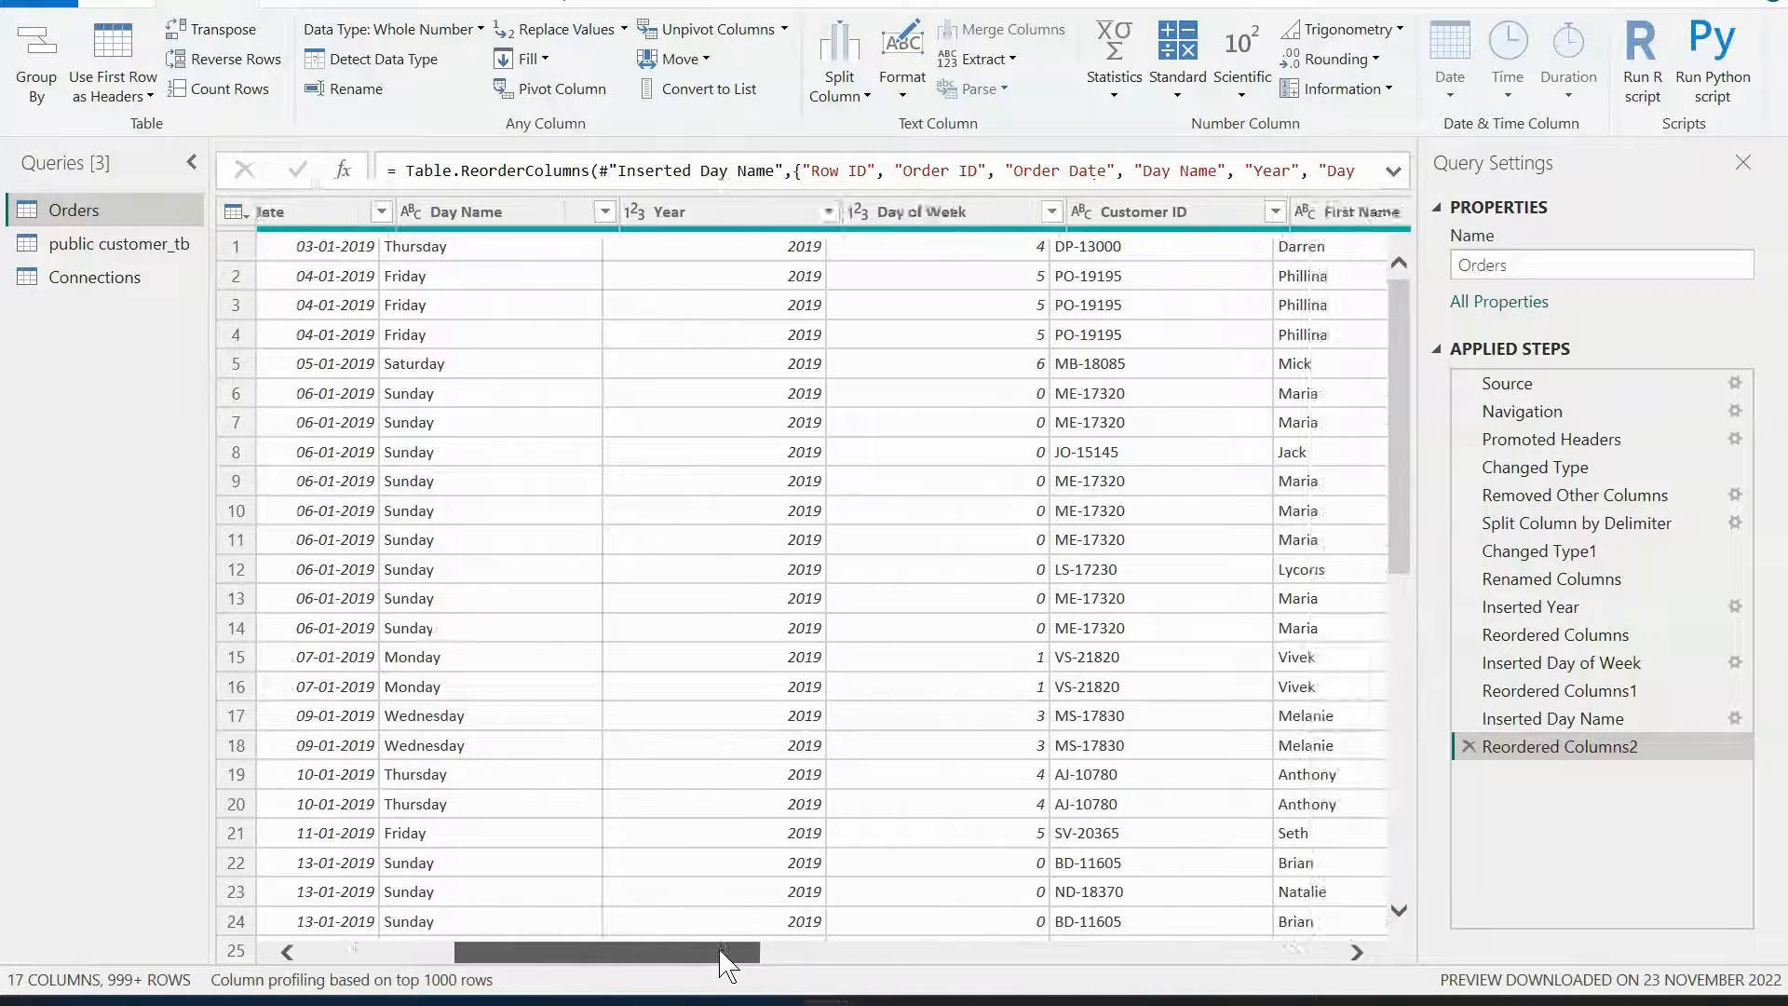
pyautogui.click(508, 219)
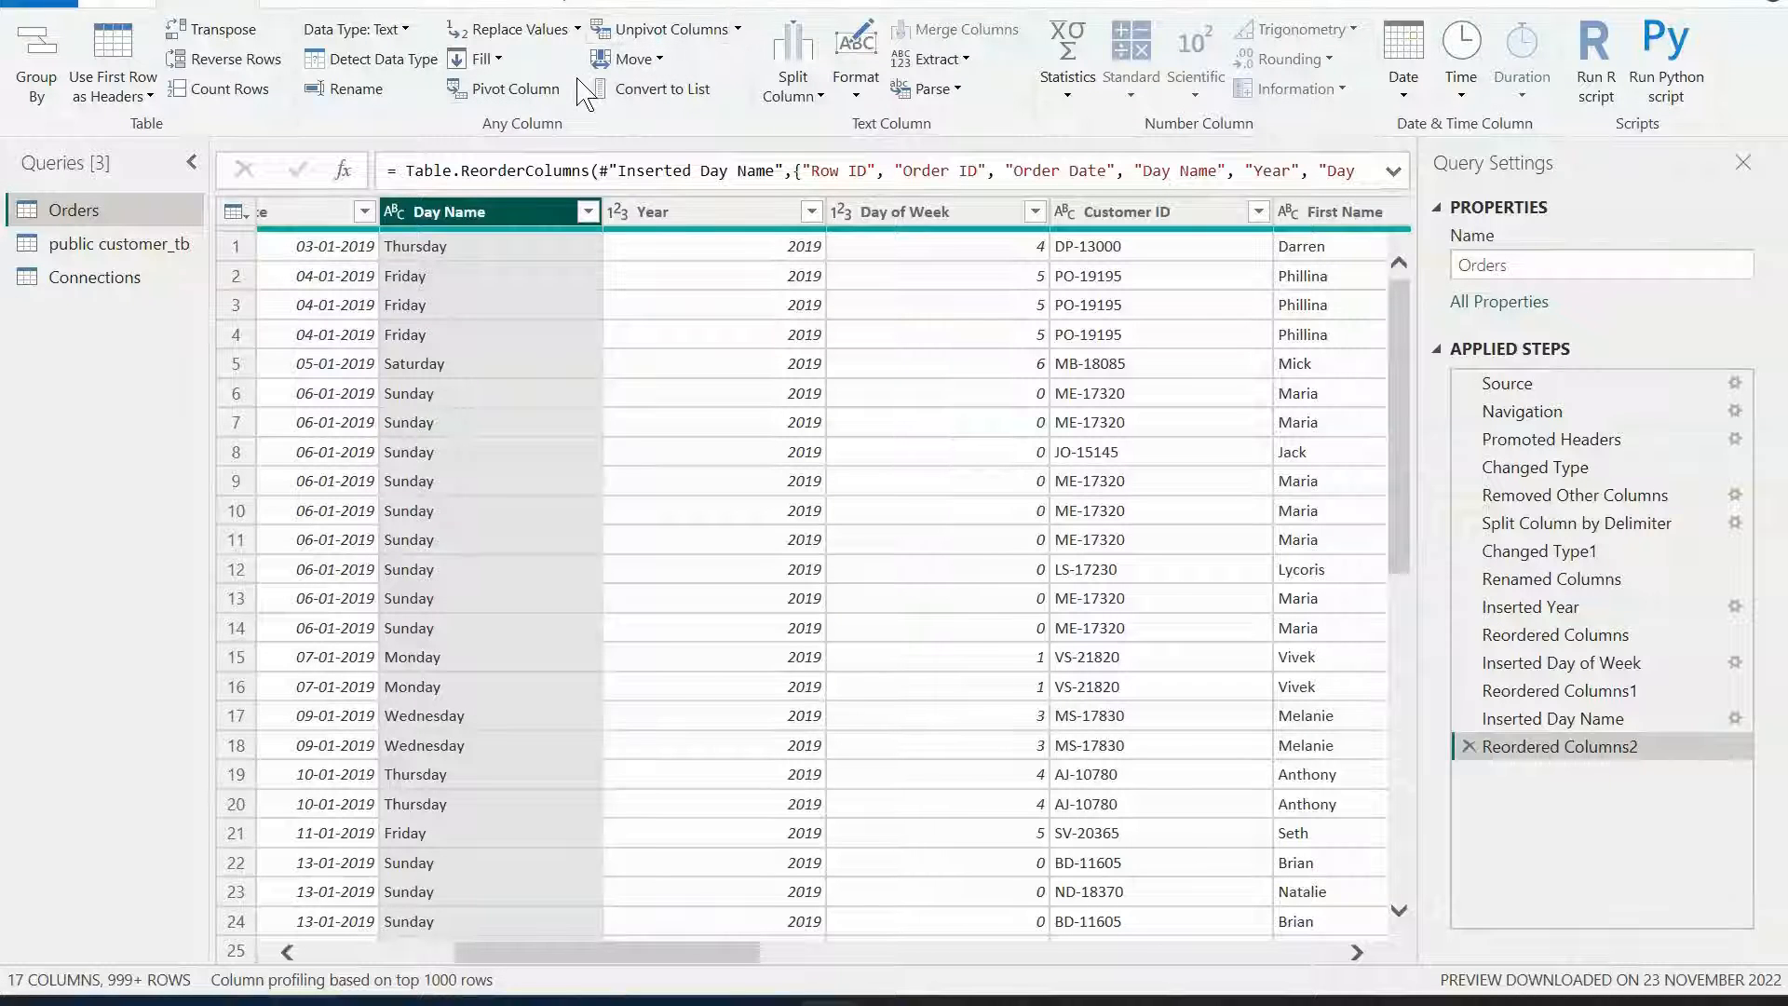
pyautogui.click(652, 62)
pyautogui.click(738, 68)
pyautogui.click(633, 58)
pyautogui.click(663, 91)
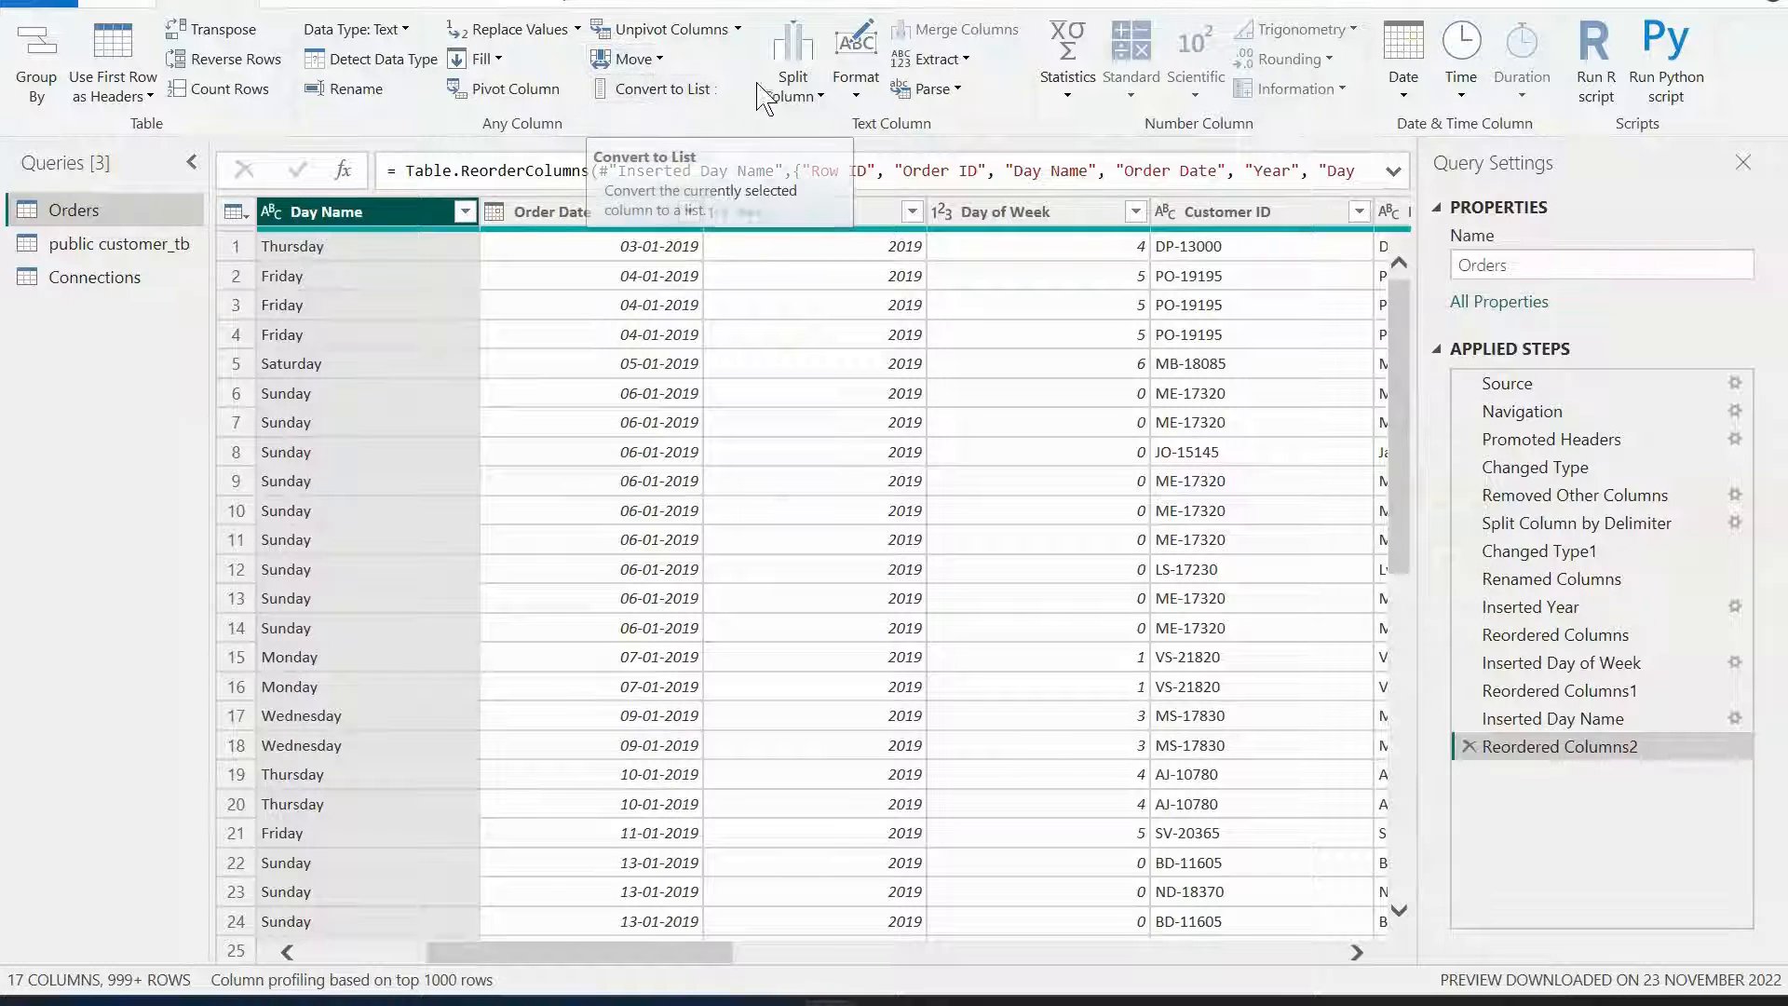
pyautogui.click(807, 97)
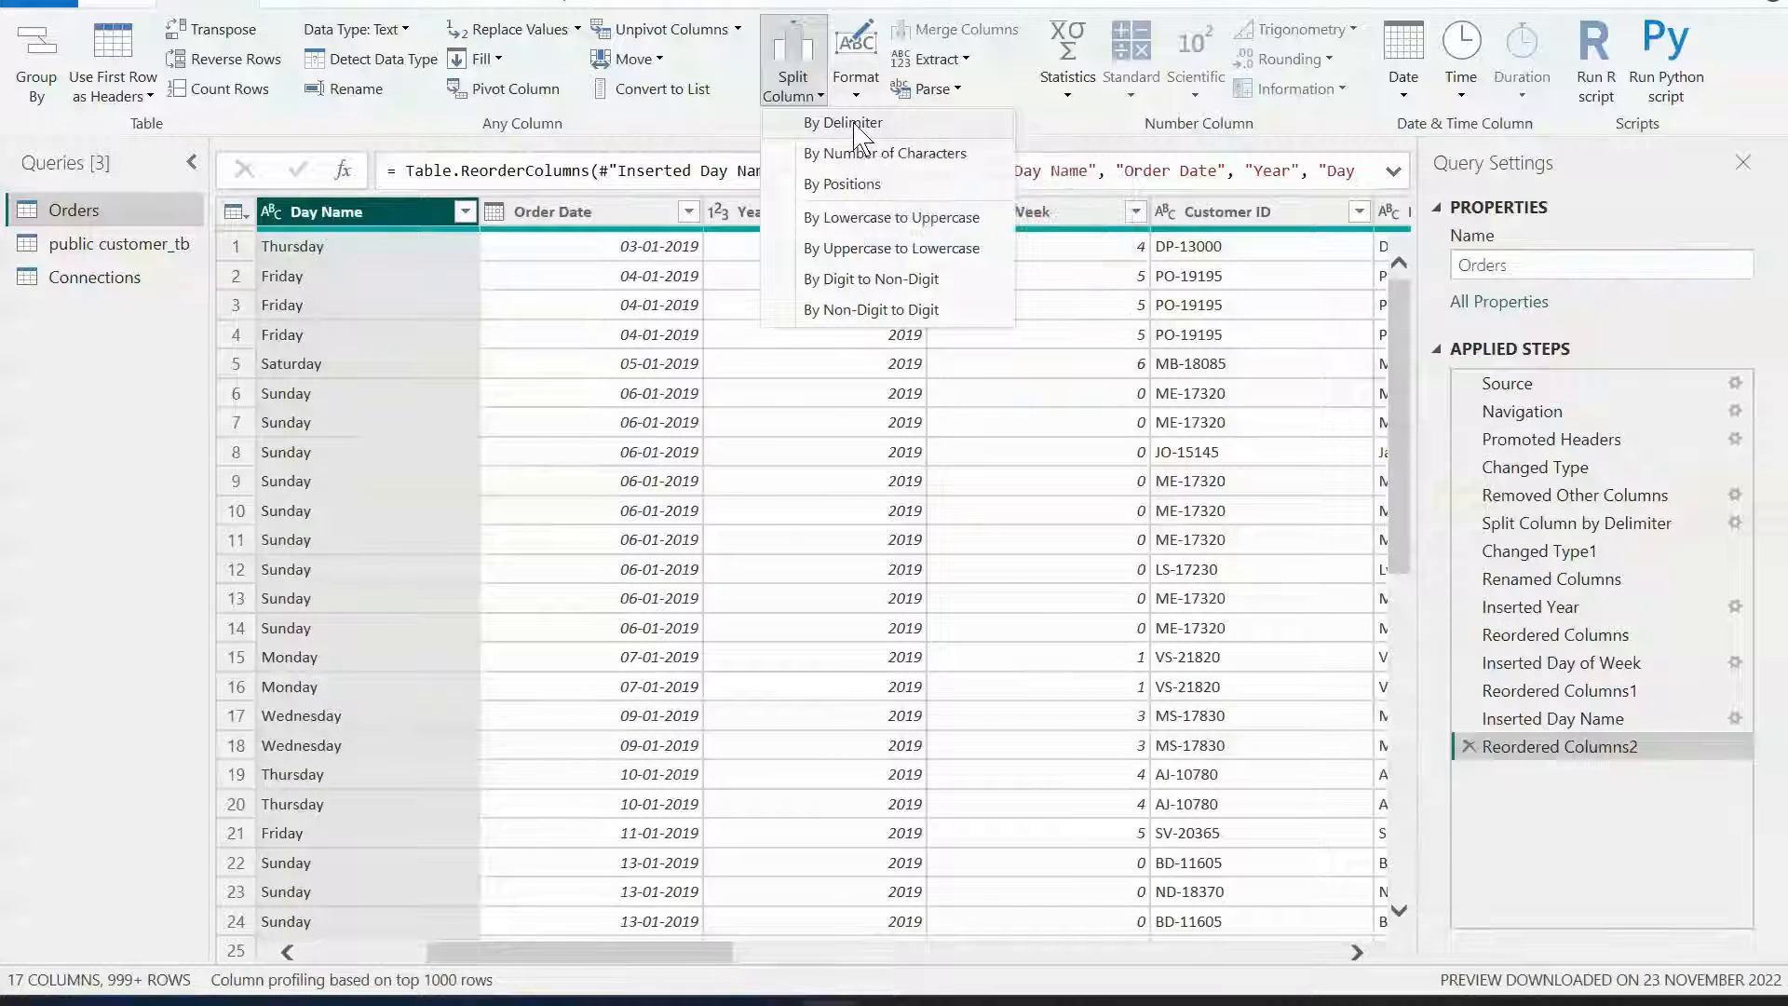
pyautogui.click(935, 155)
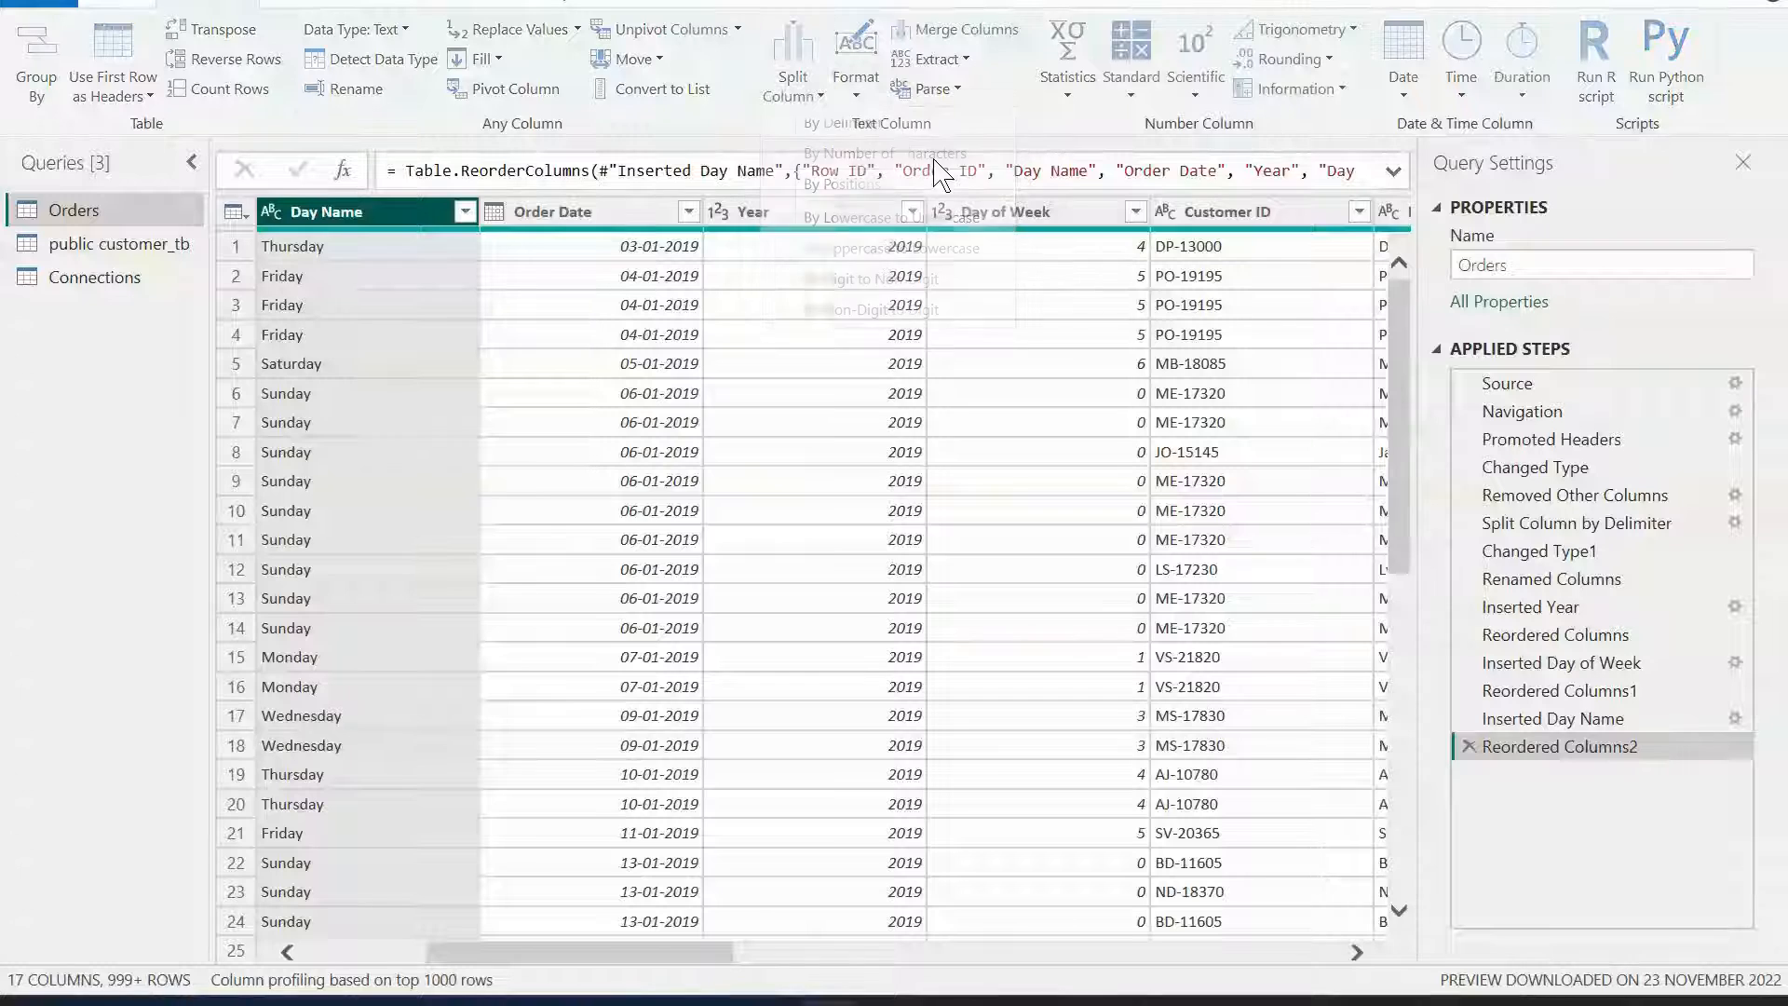
pyautogui.click(533, 376)
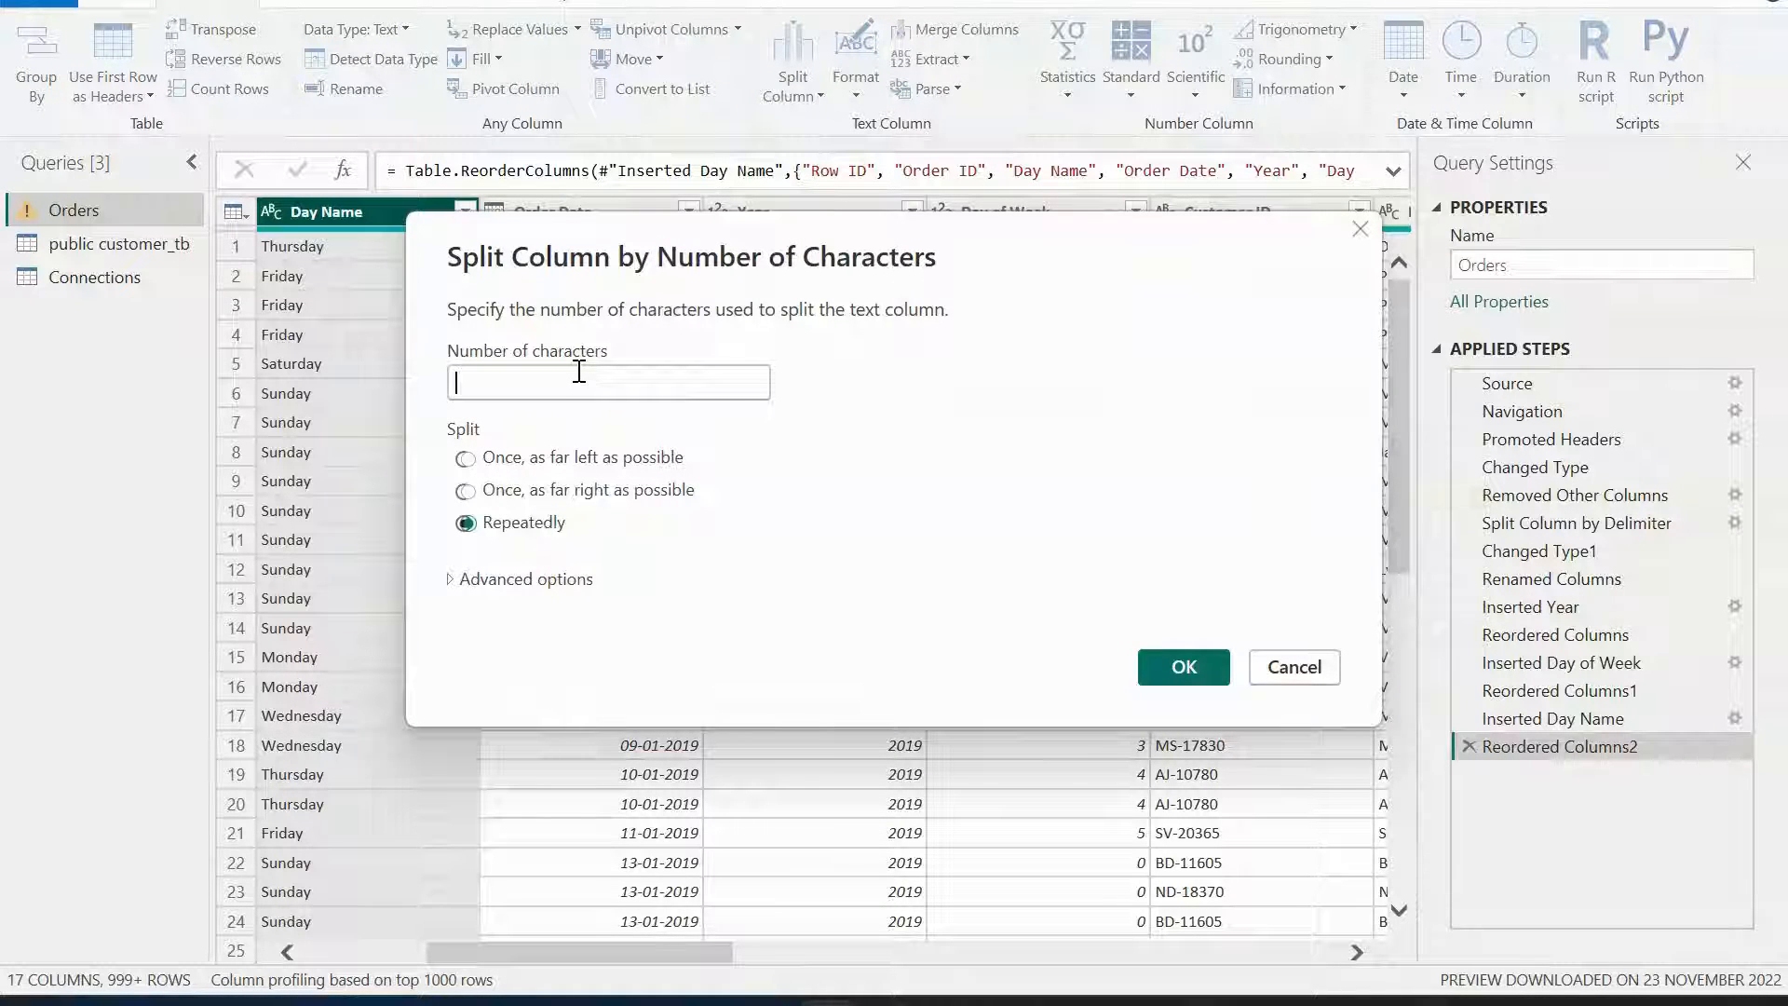
pyautogui.write('3')
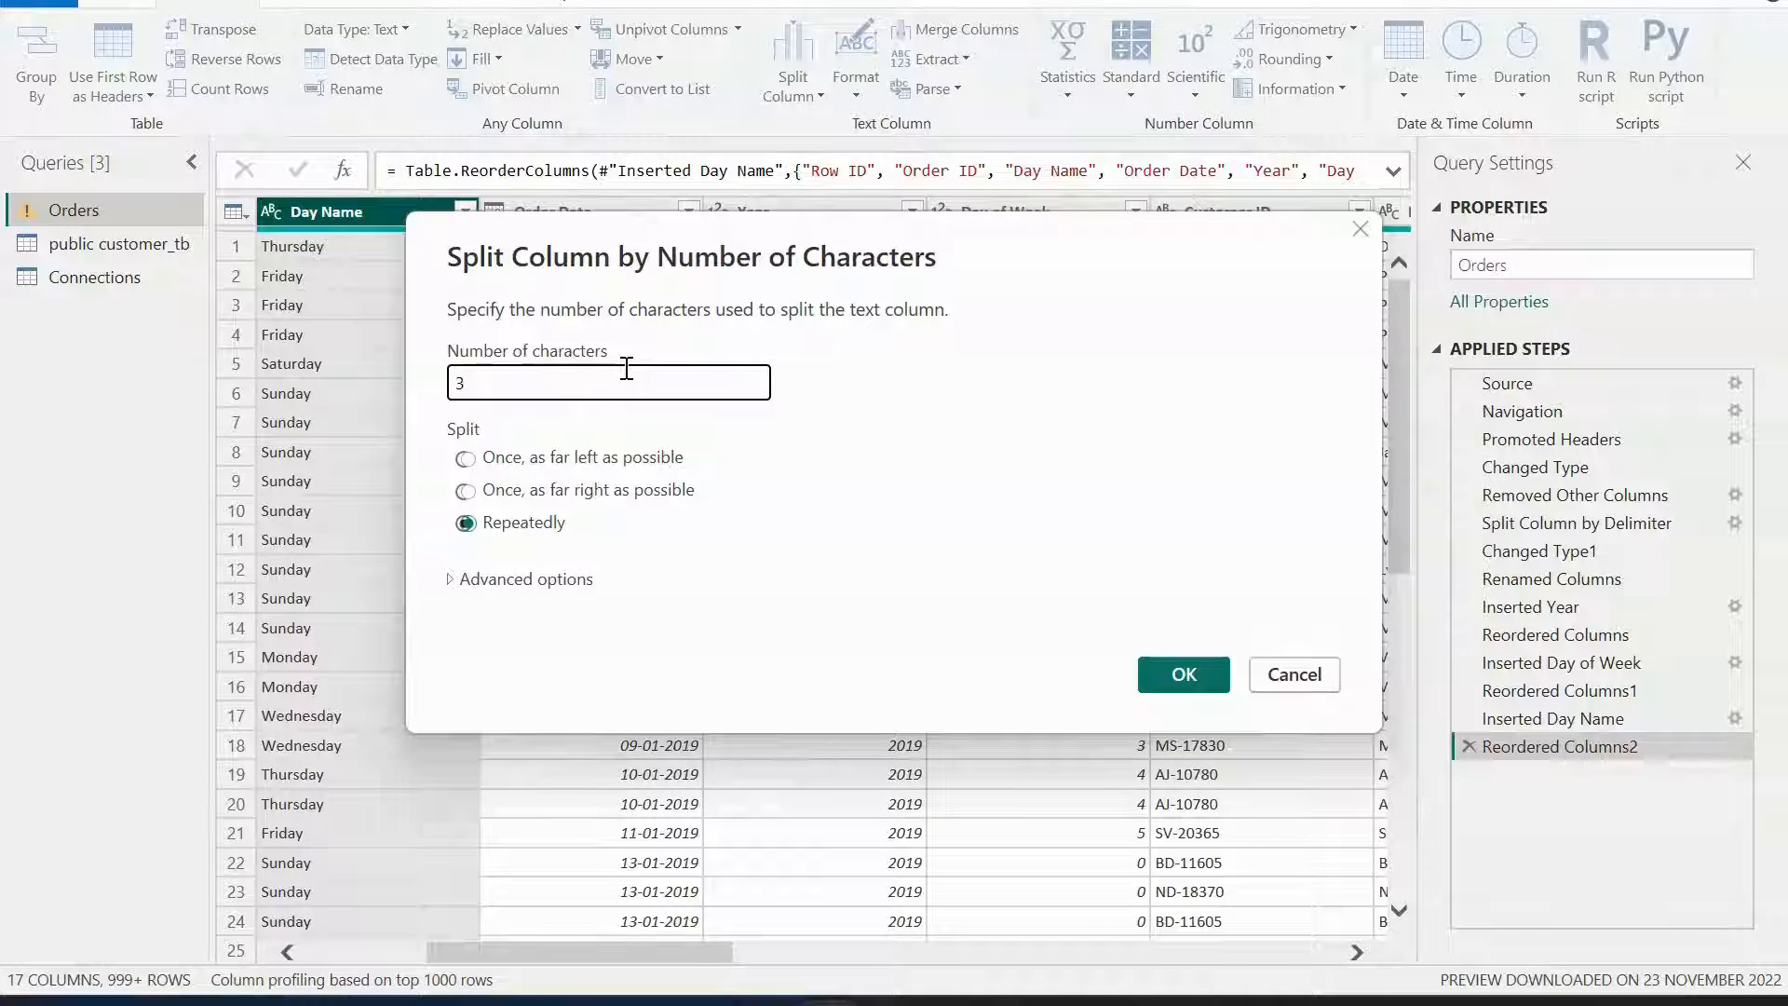
pyautogui.click(1318, 679)
# Try splitting the Day Name column by positions at 2, then delete the resulting split steps.
pyautogui.click(794, 93)
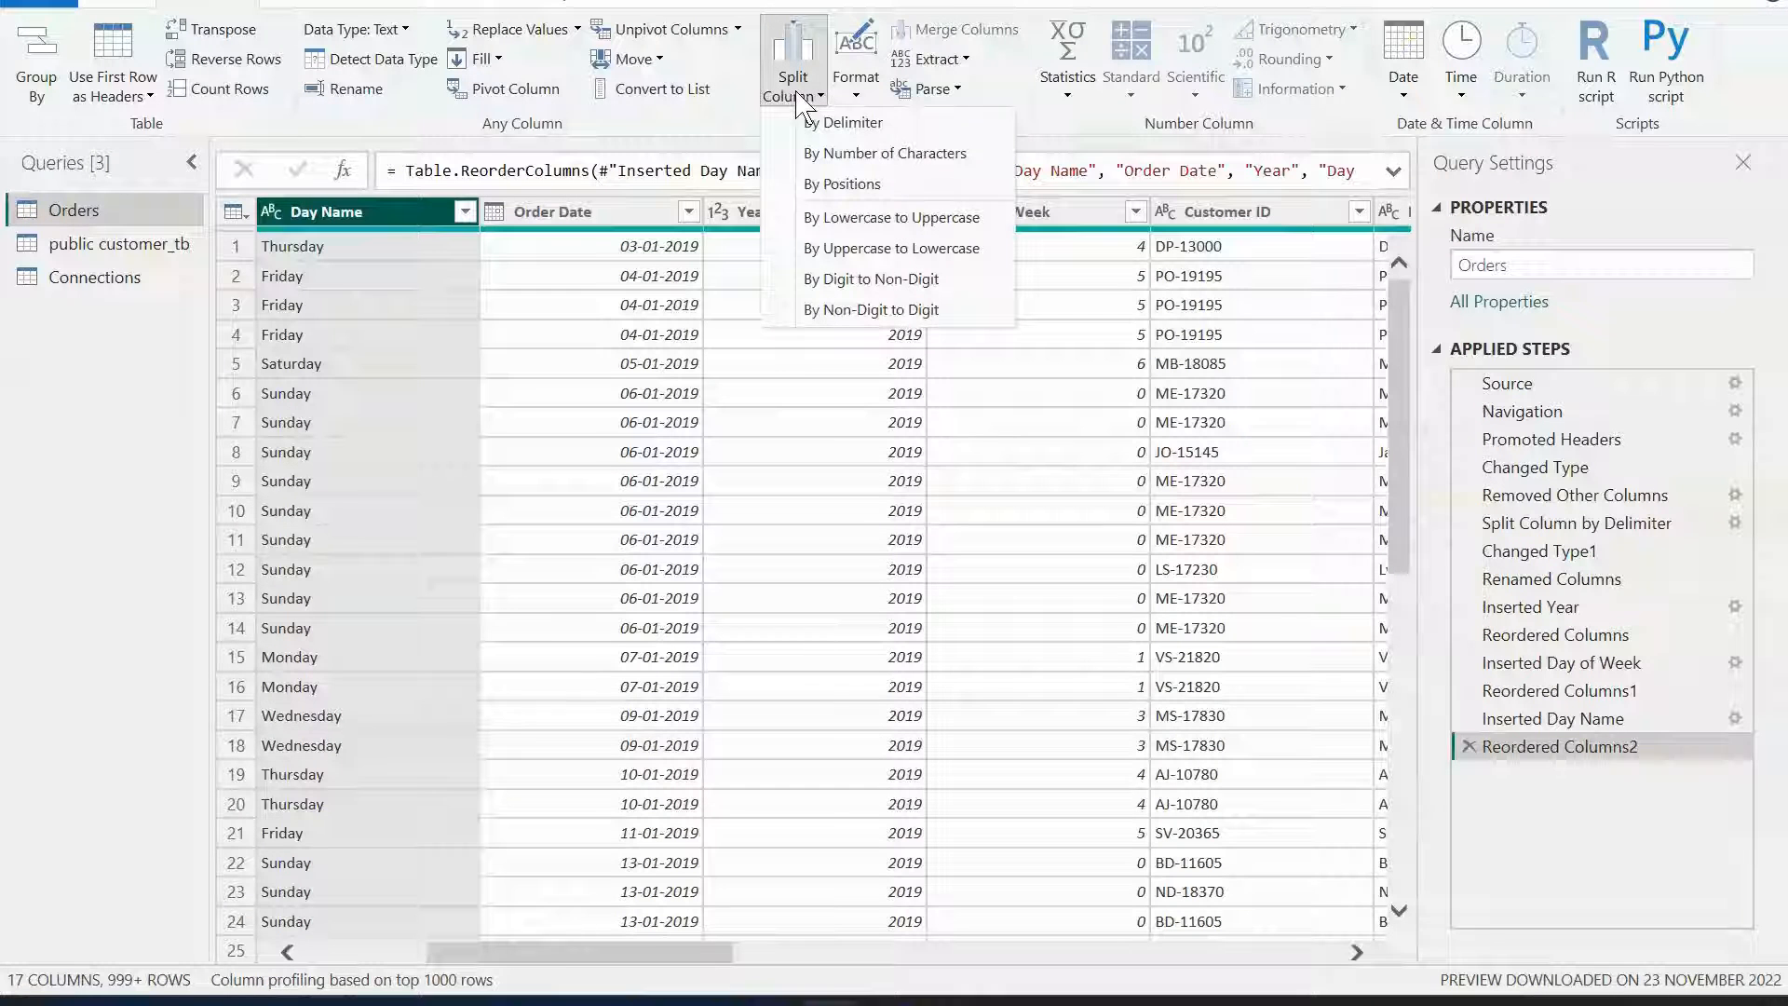
pyautogui.click(863, 189)
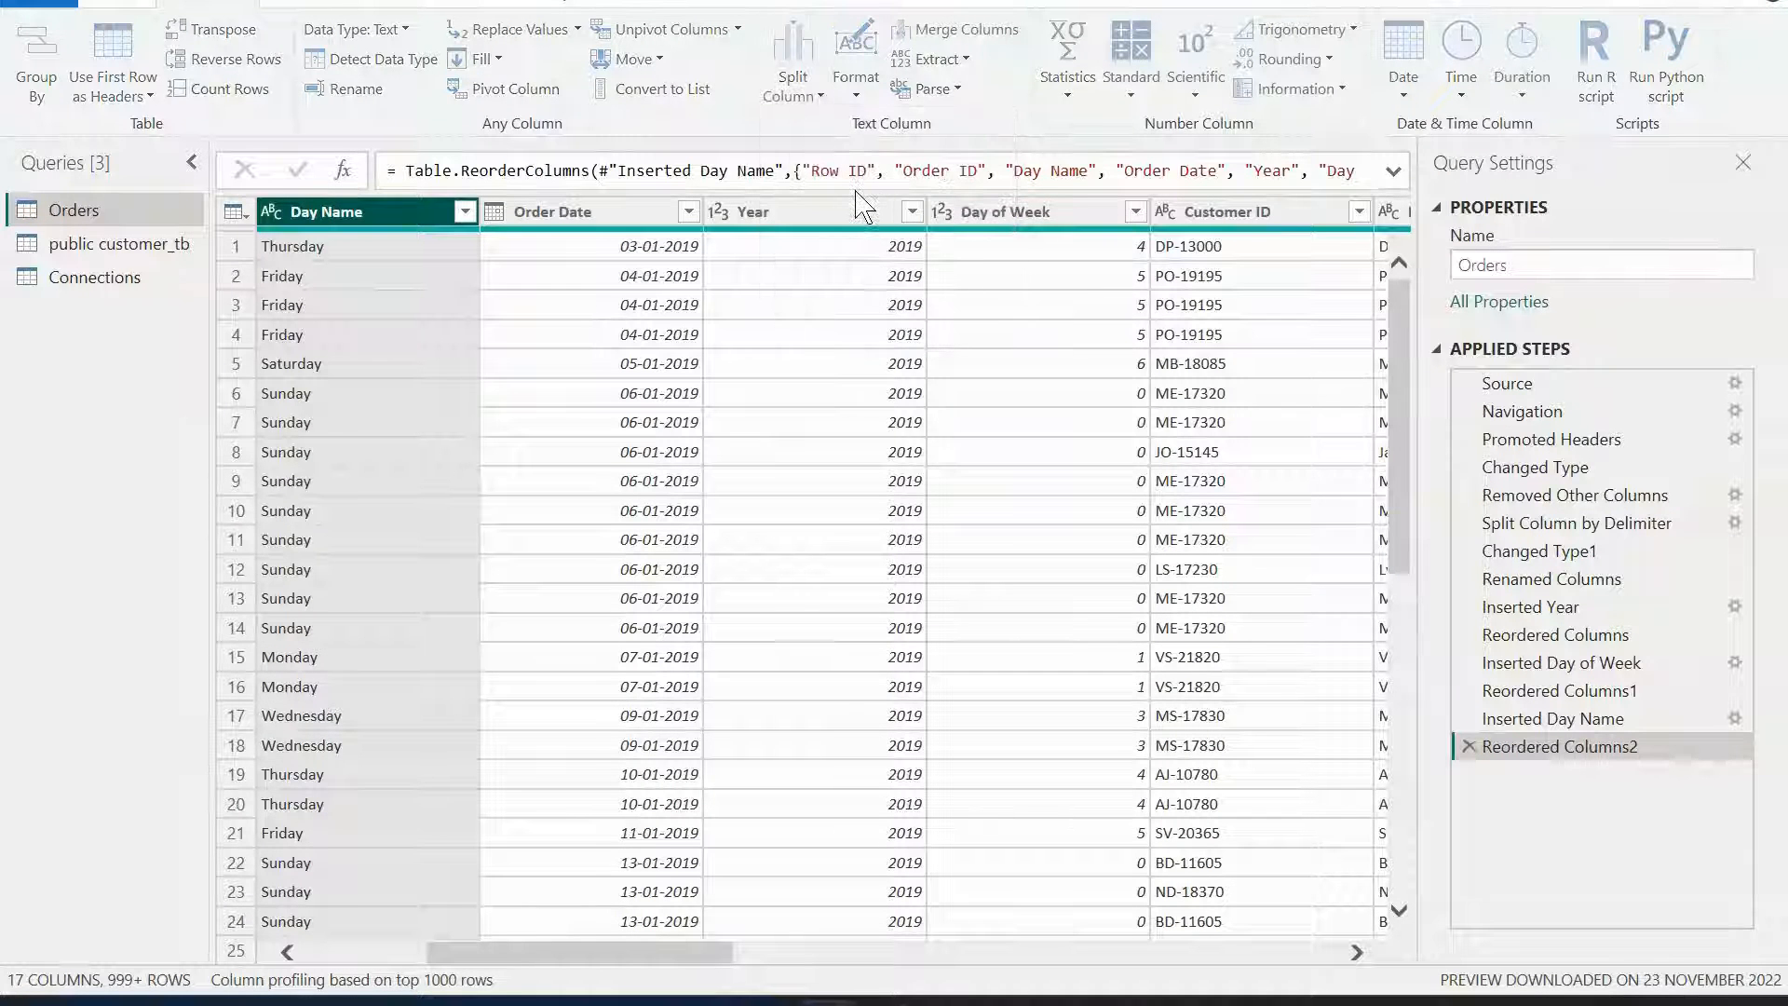
pyautogui.click(637, 443)
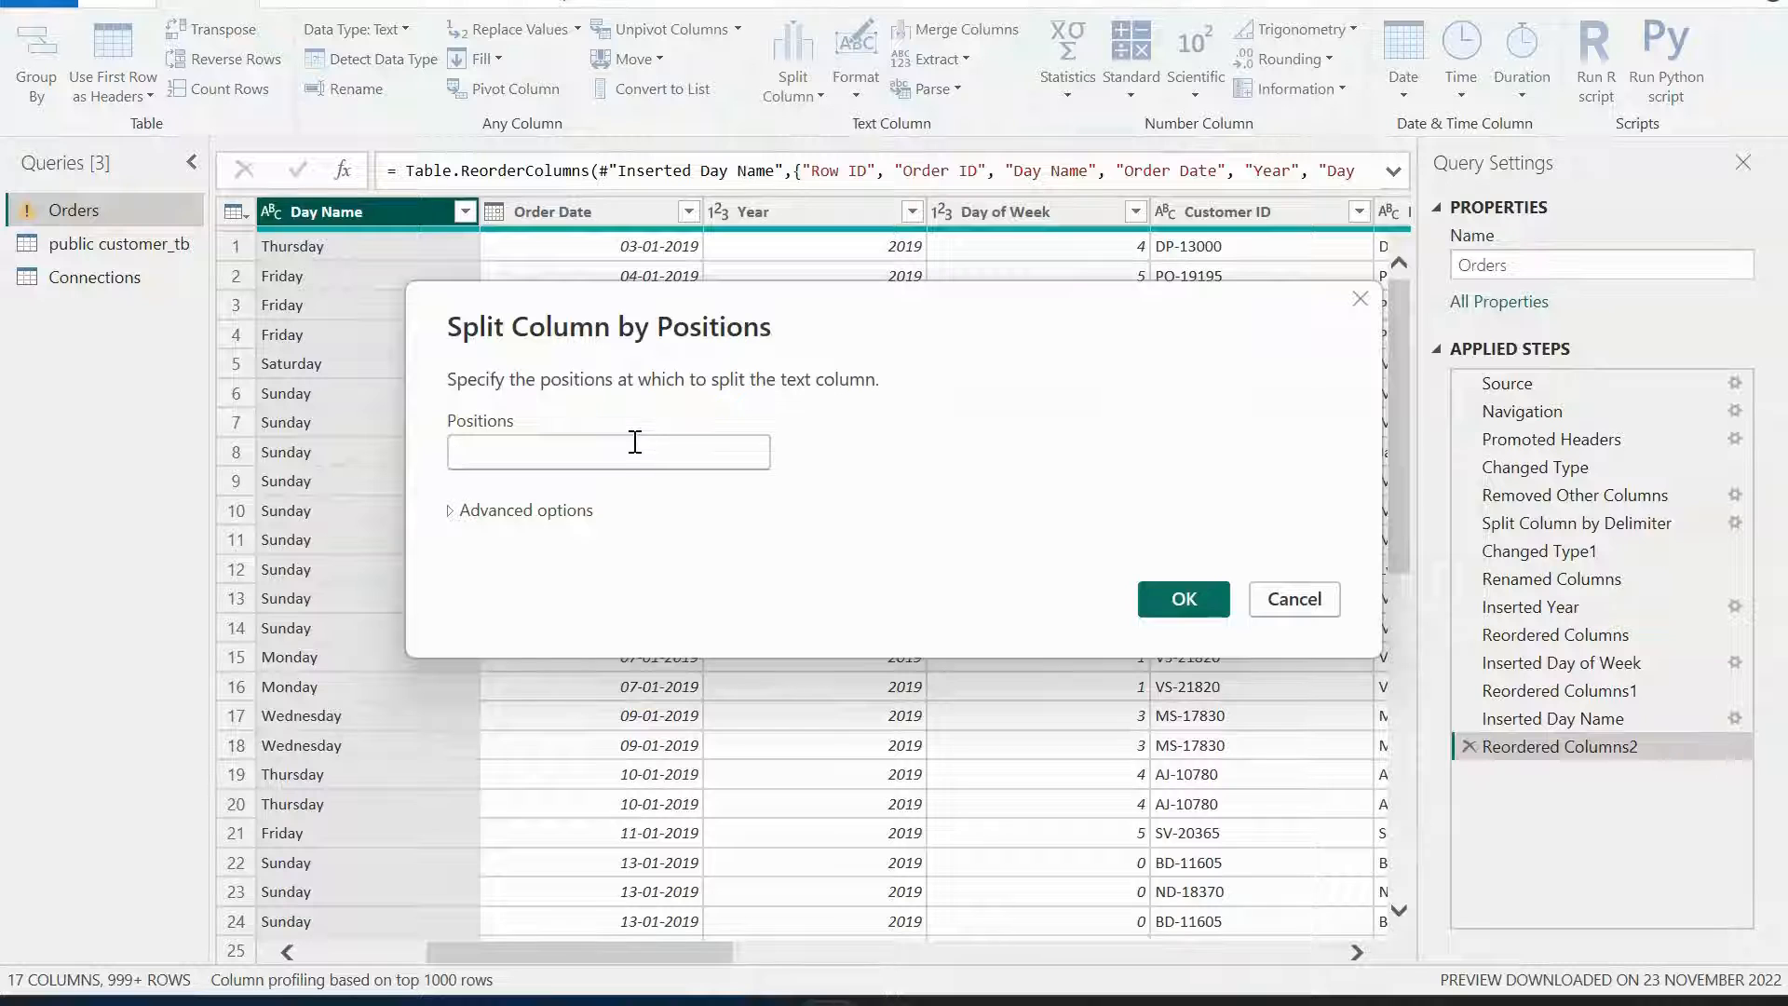
pyautogui.write('2')
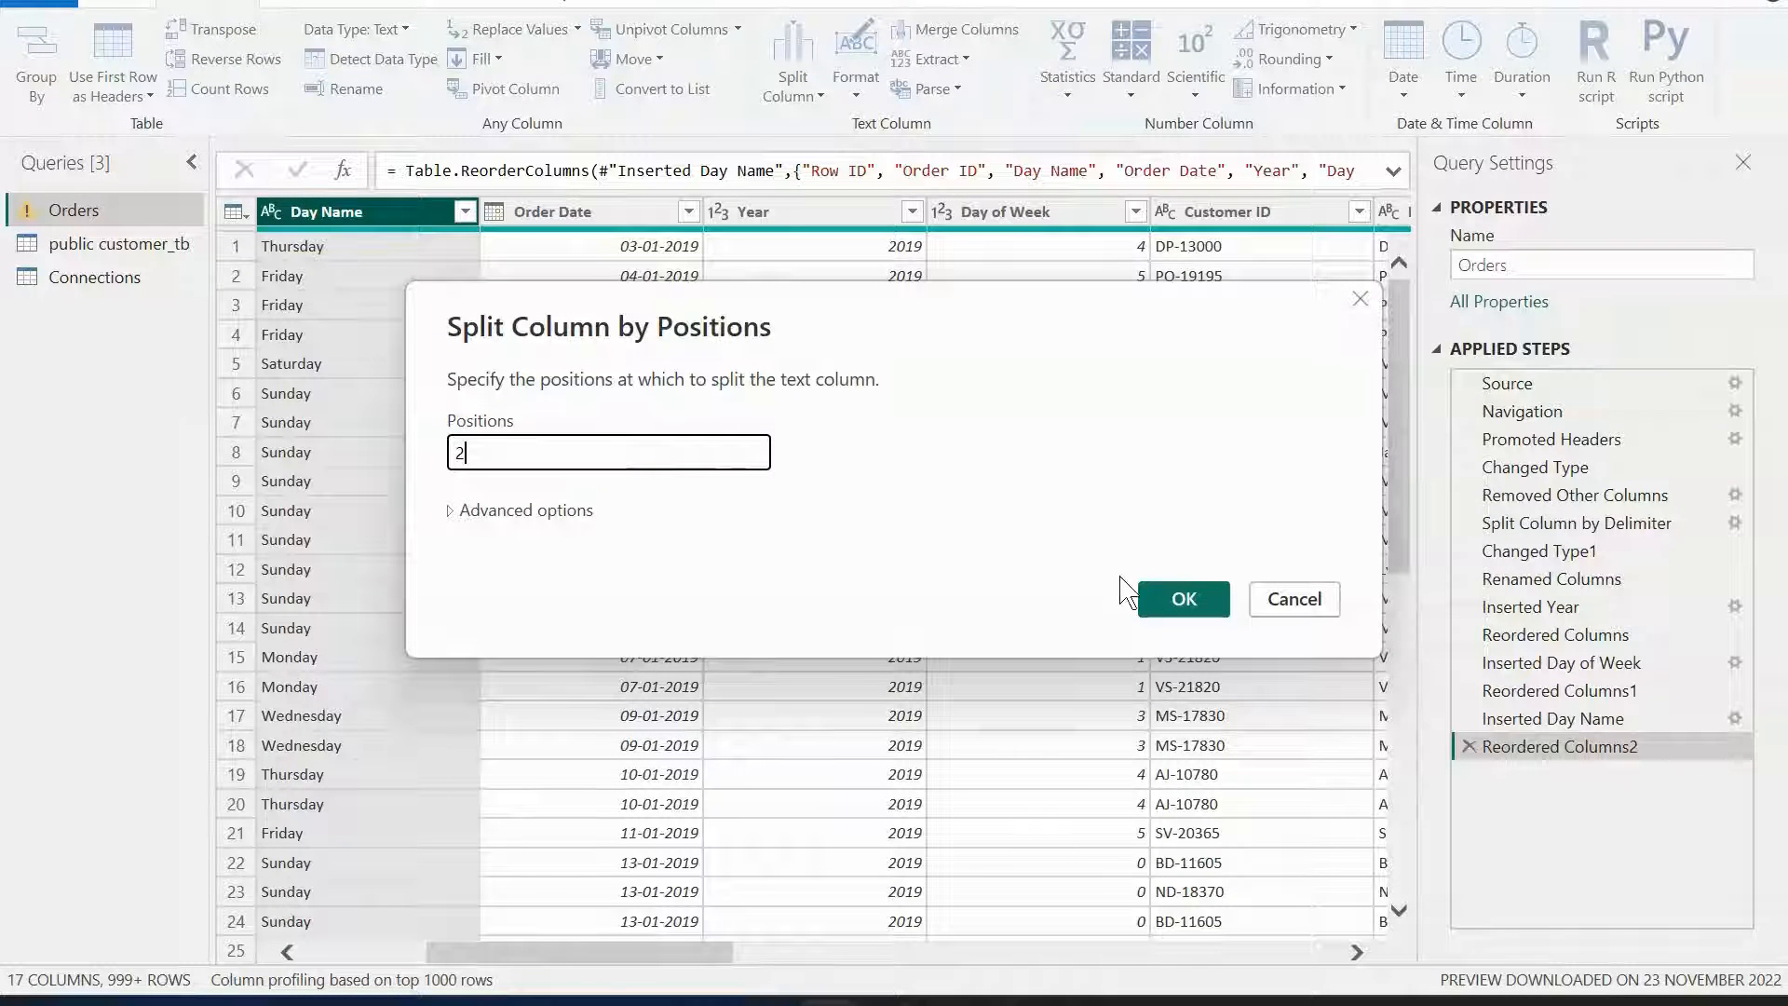
pyautogui.click(1172, 597)
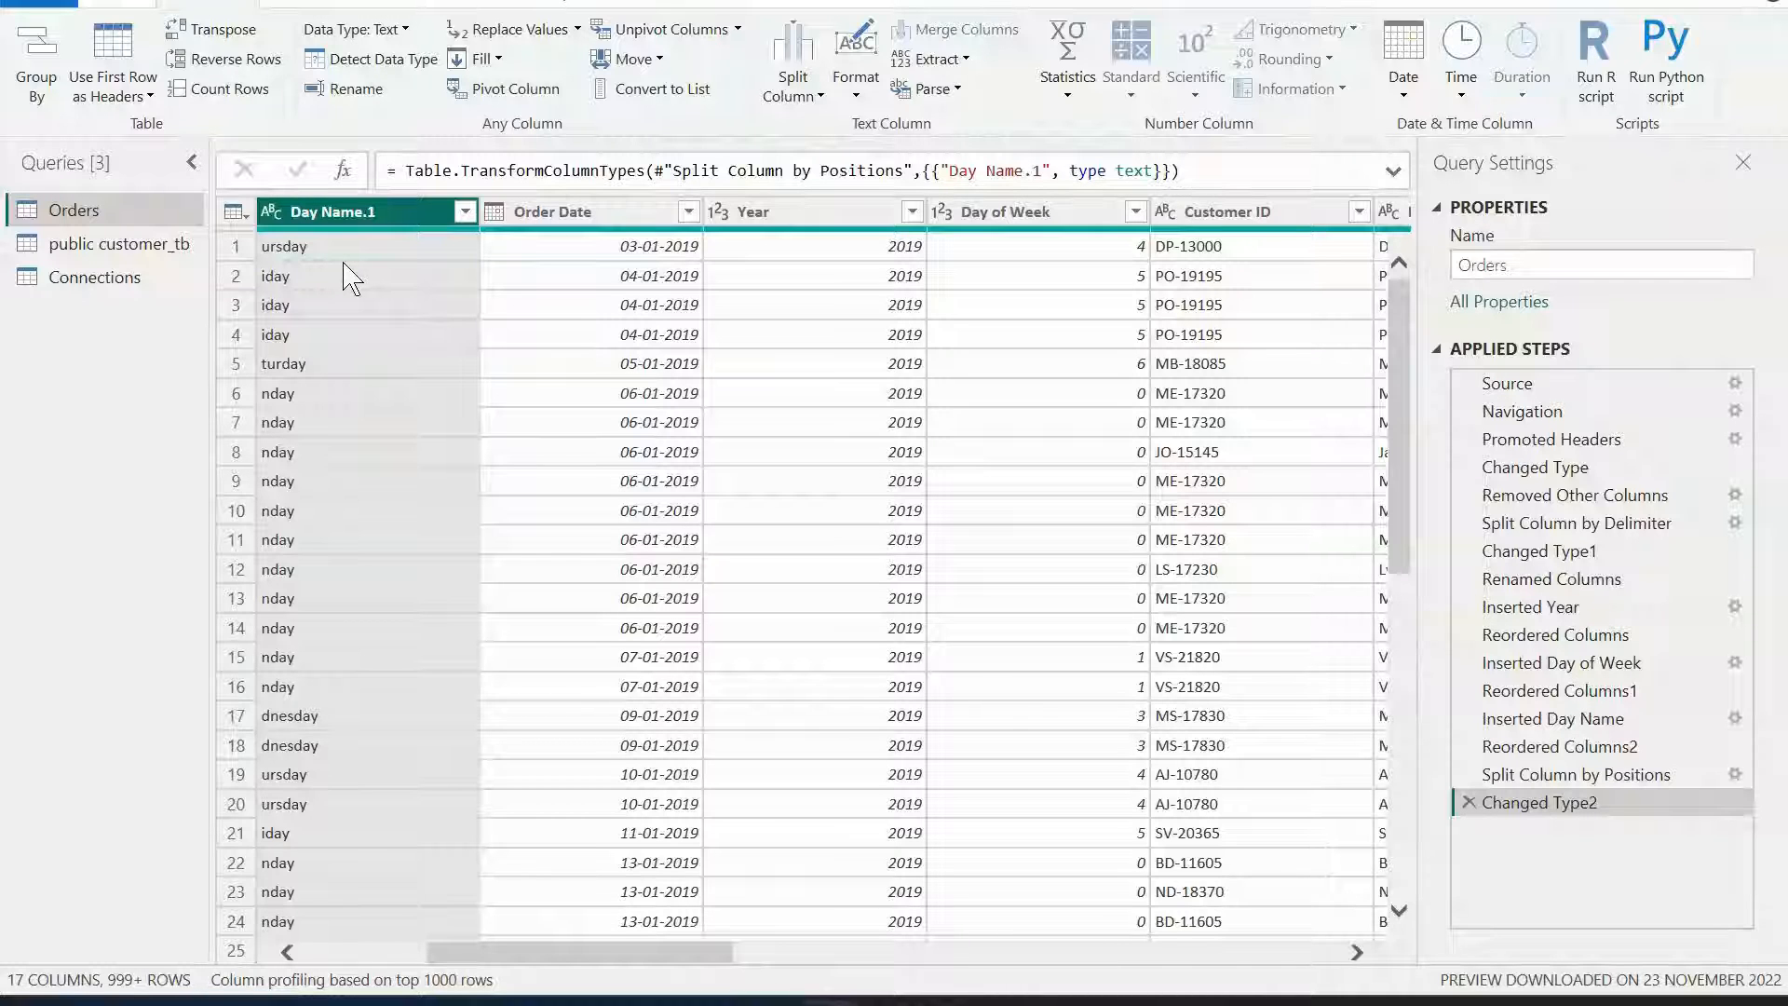
pyautogui.click(1469, 803)
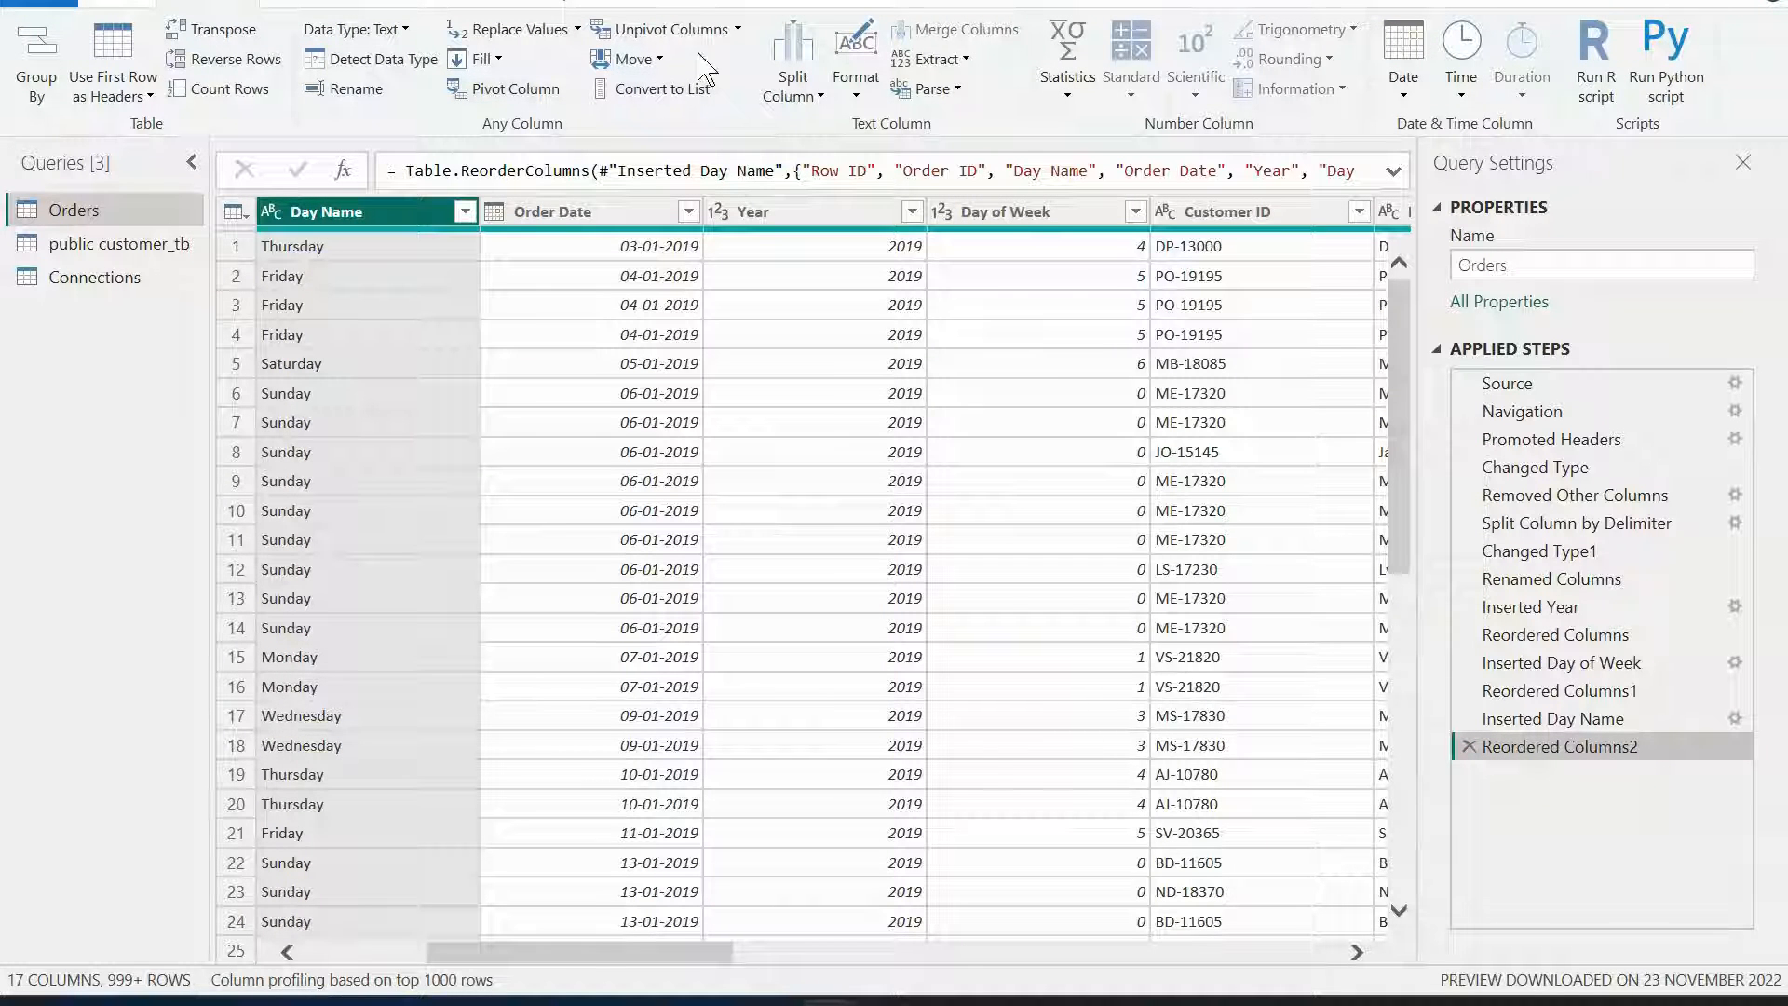
# Convert the Day Name column's text to UPPERCASE.
pyautogui.click(792, 84)
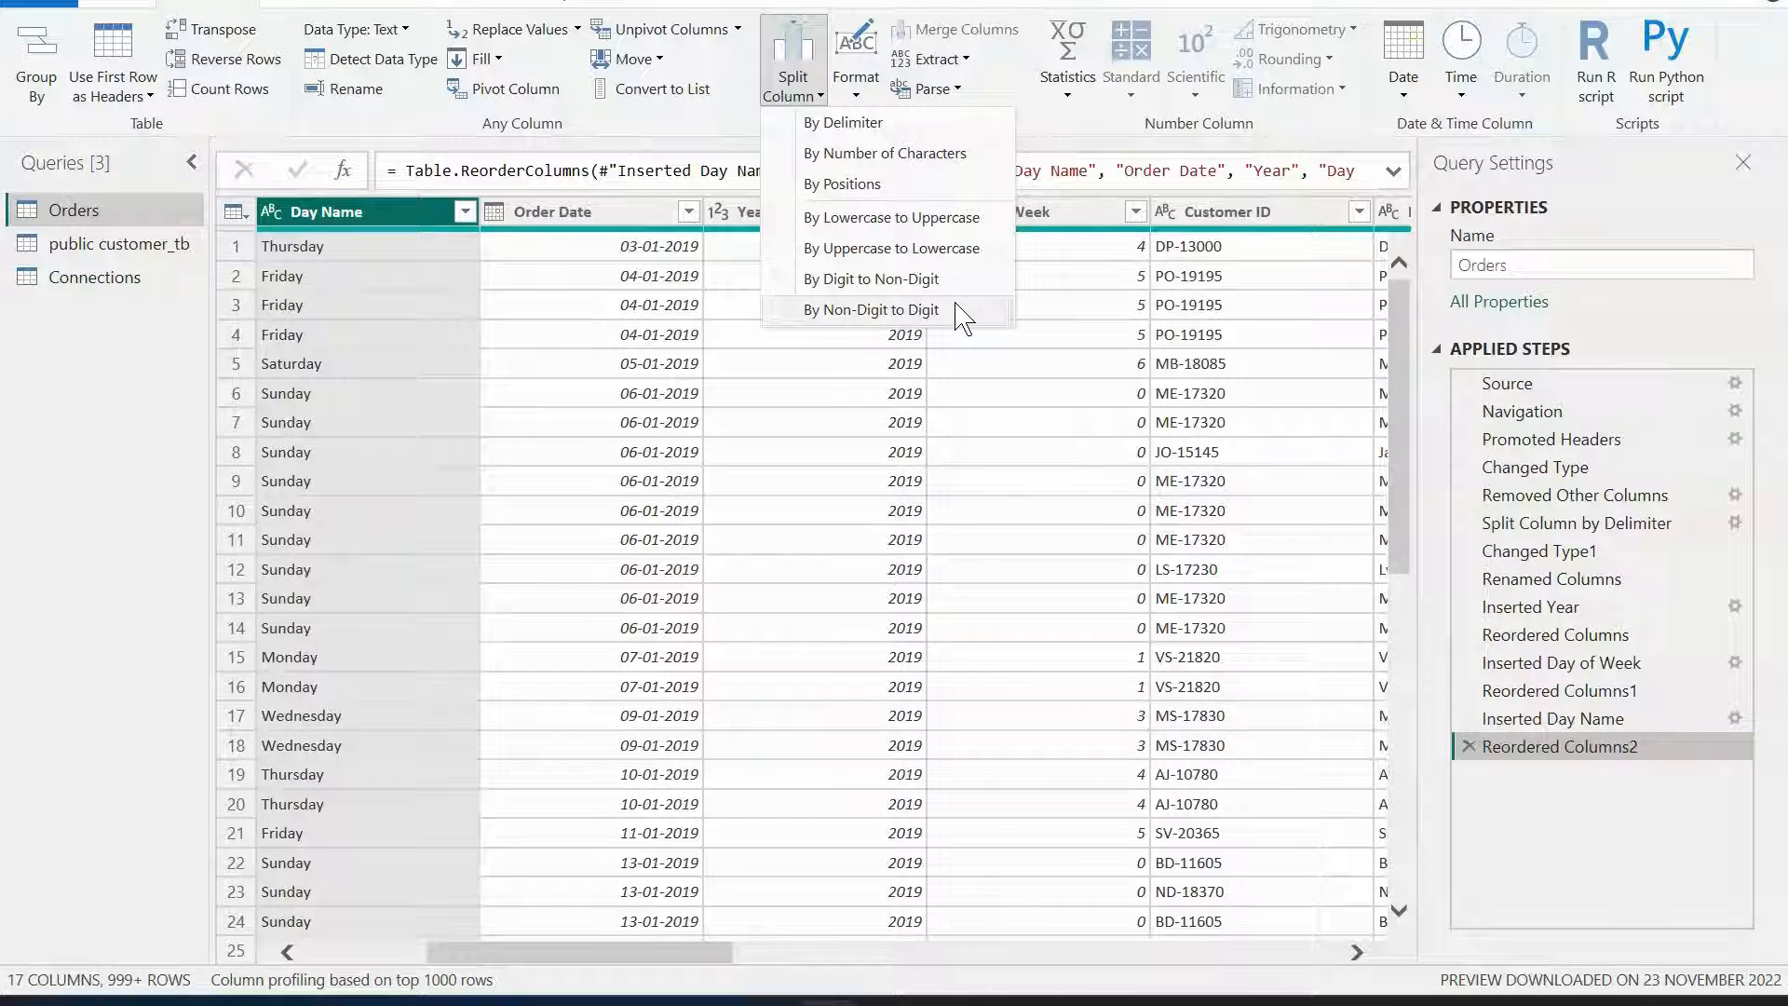
pyautogui.click(851, 93)
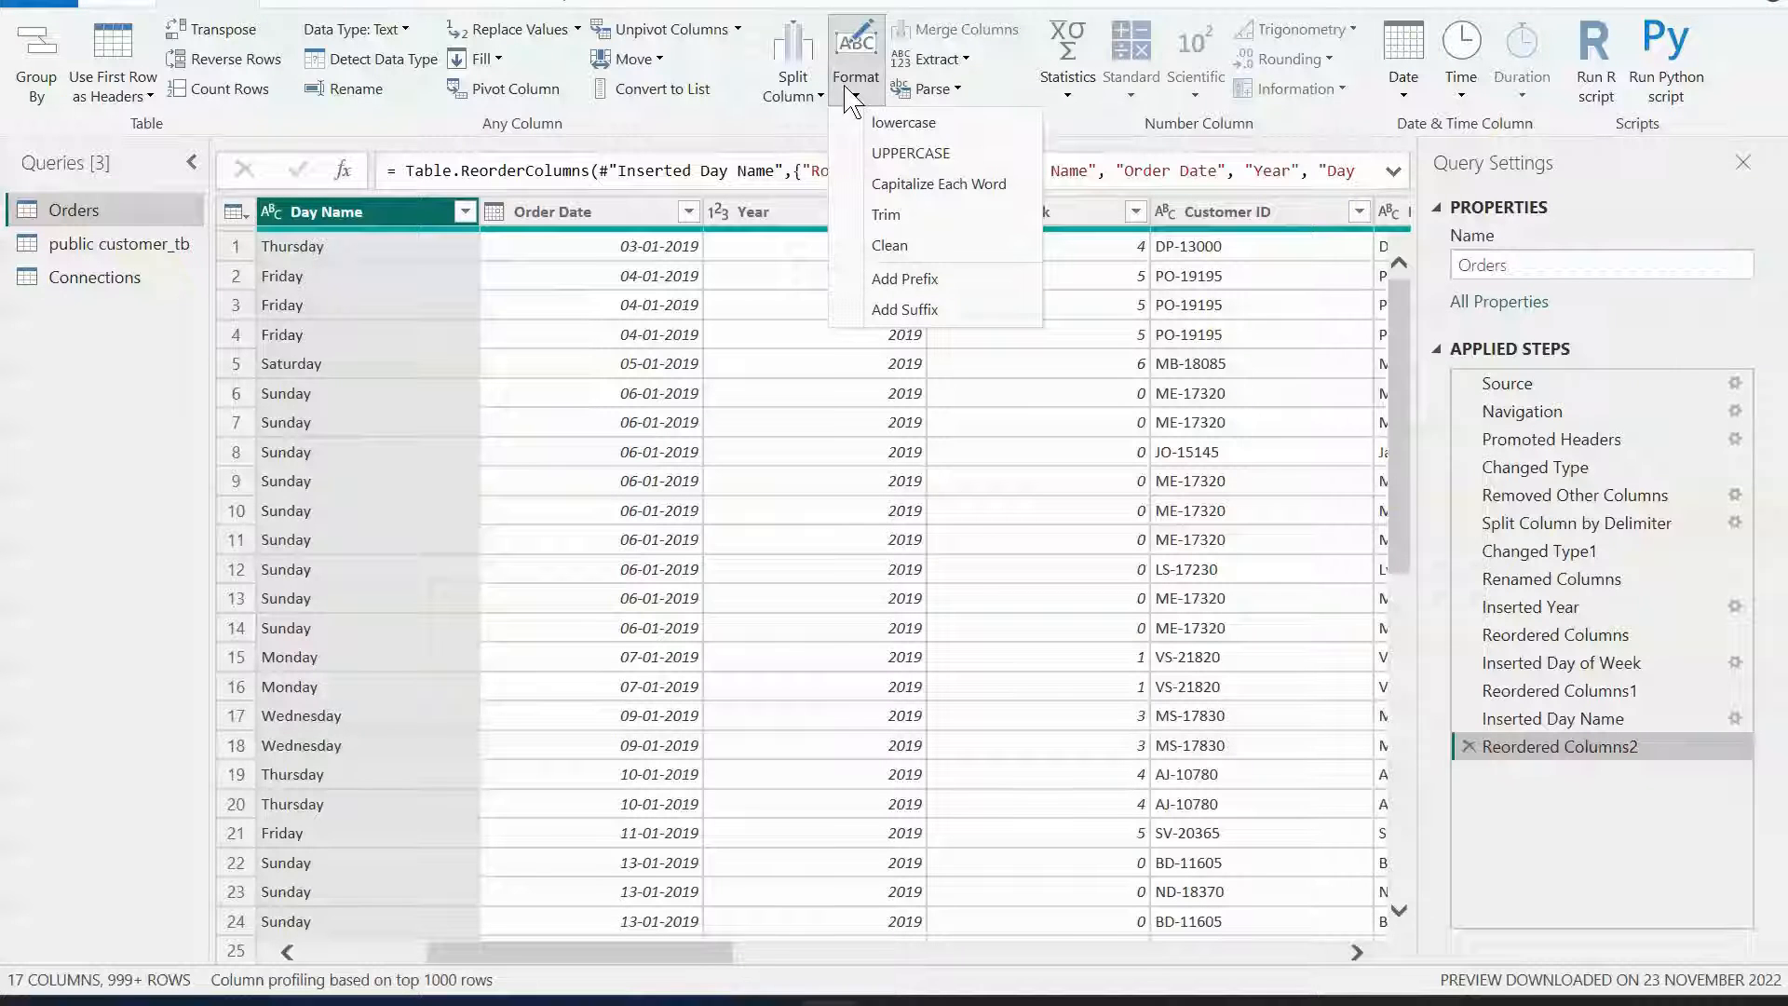
pyautogui.click(897, 156)
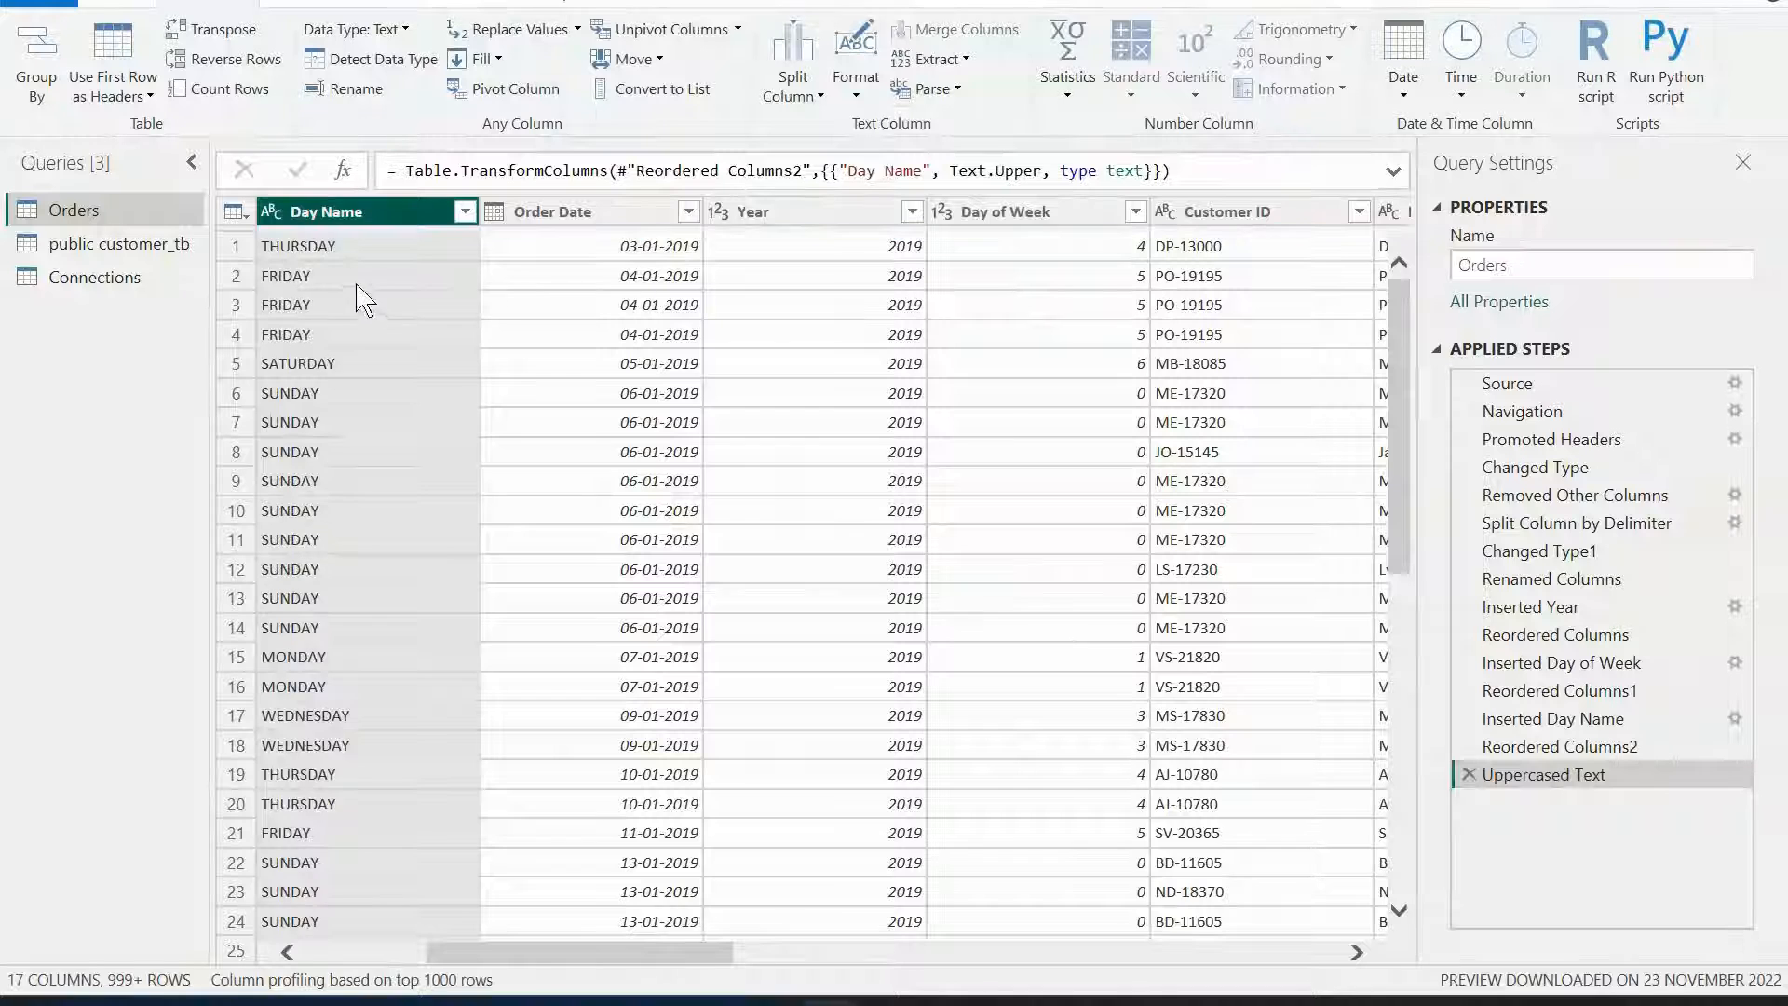
# Convert the Day Name column to lowercase, then apply Capitalize Each Word to it.
pyautogui.click(875, 85)
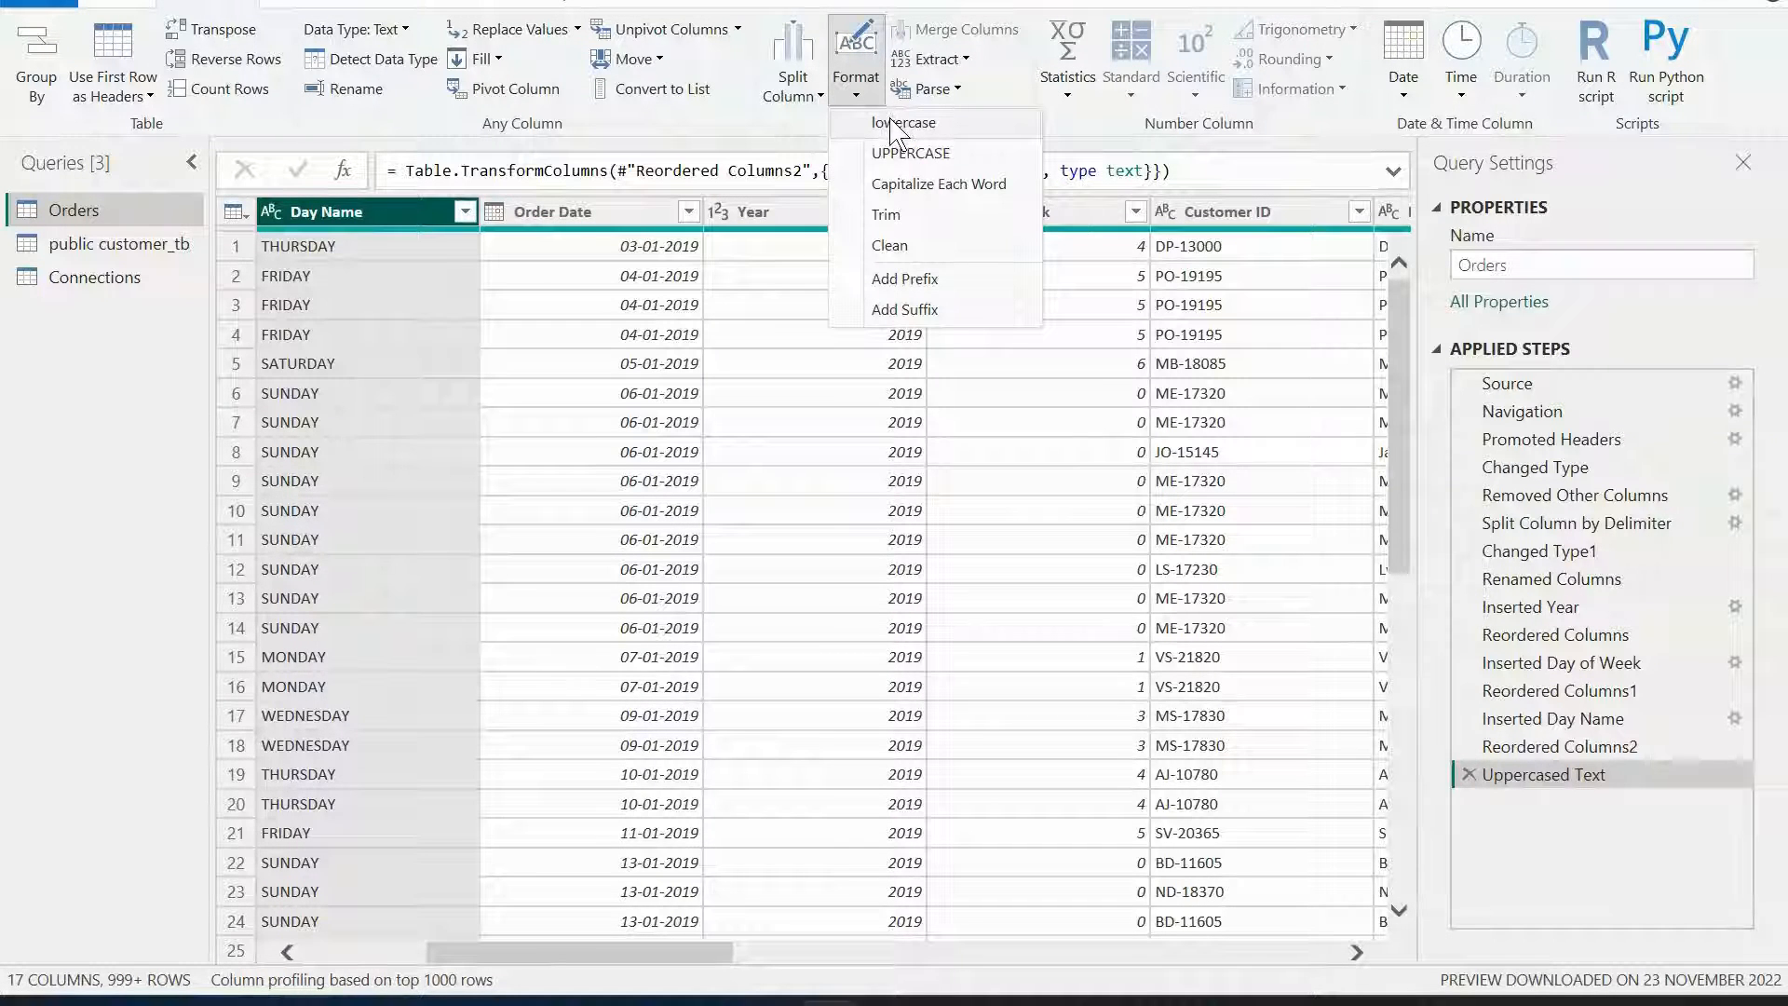
pyautogui.click(893, 125)
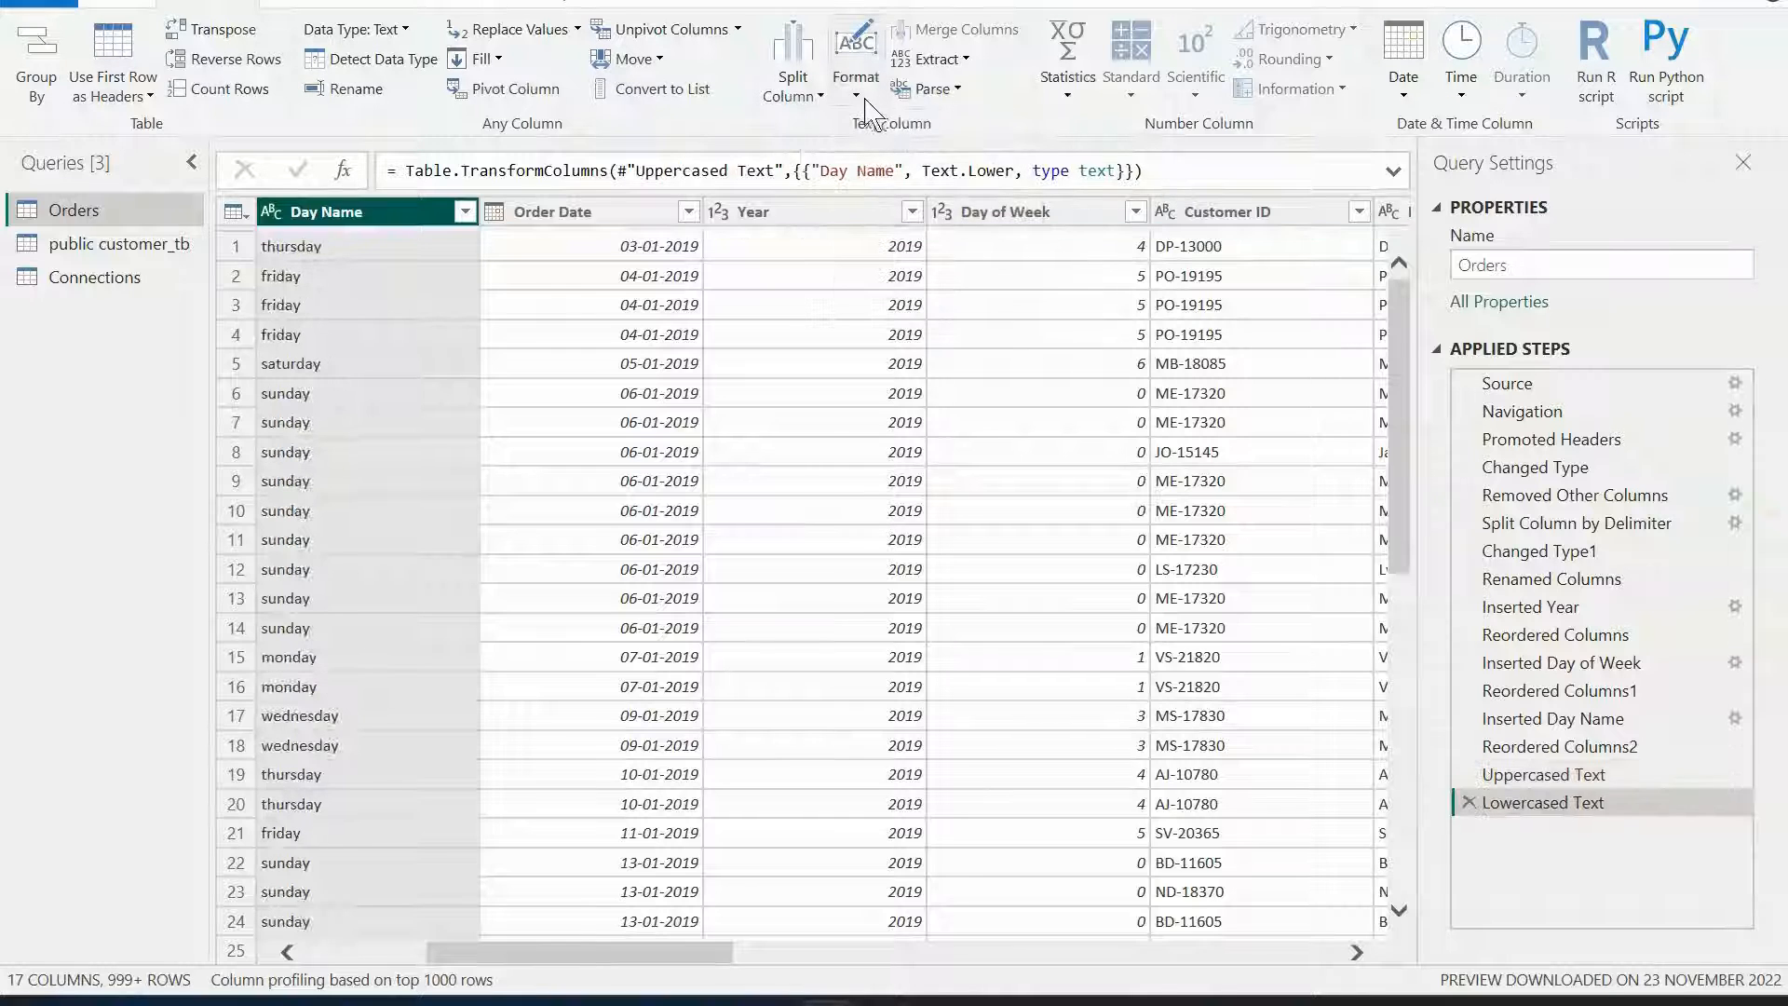
pyautogui.click(865, 94)
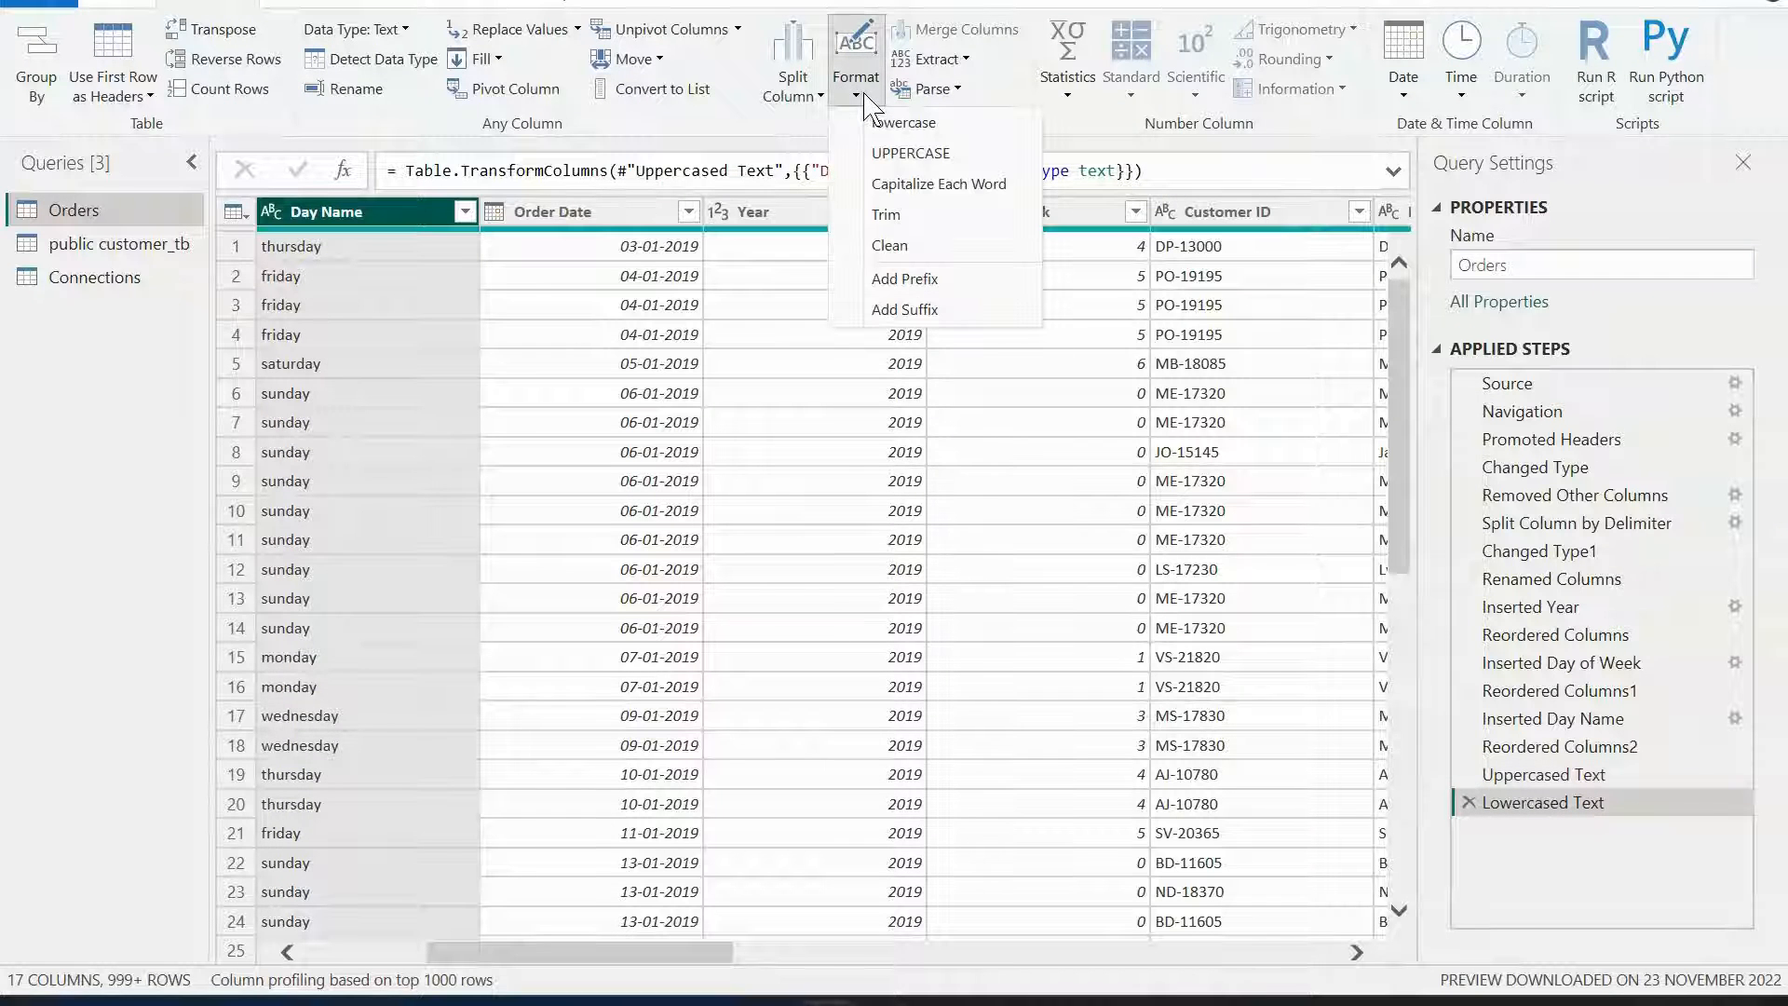
pyautogui.click(903, 186)
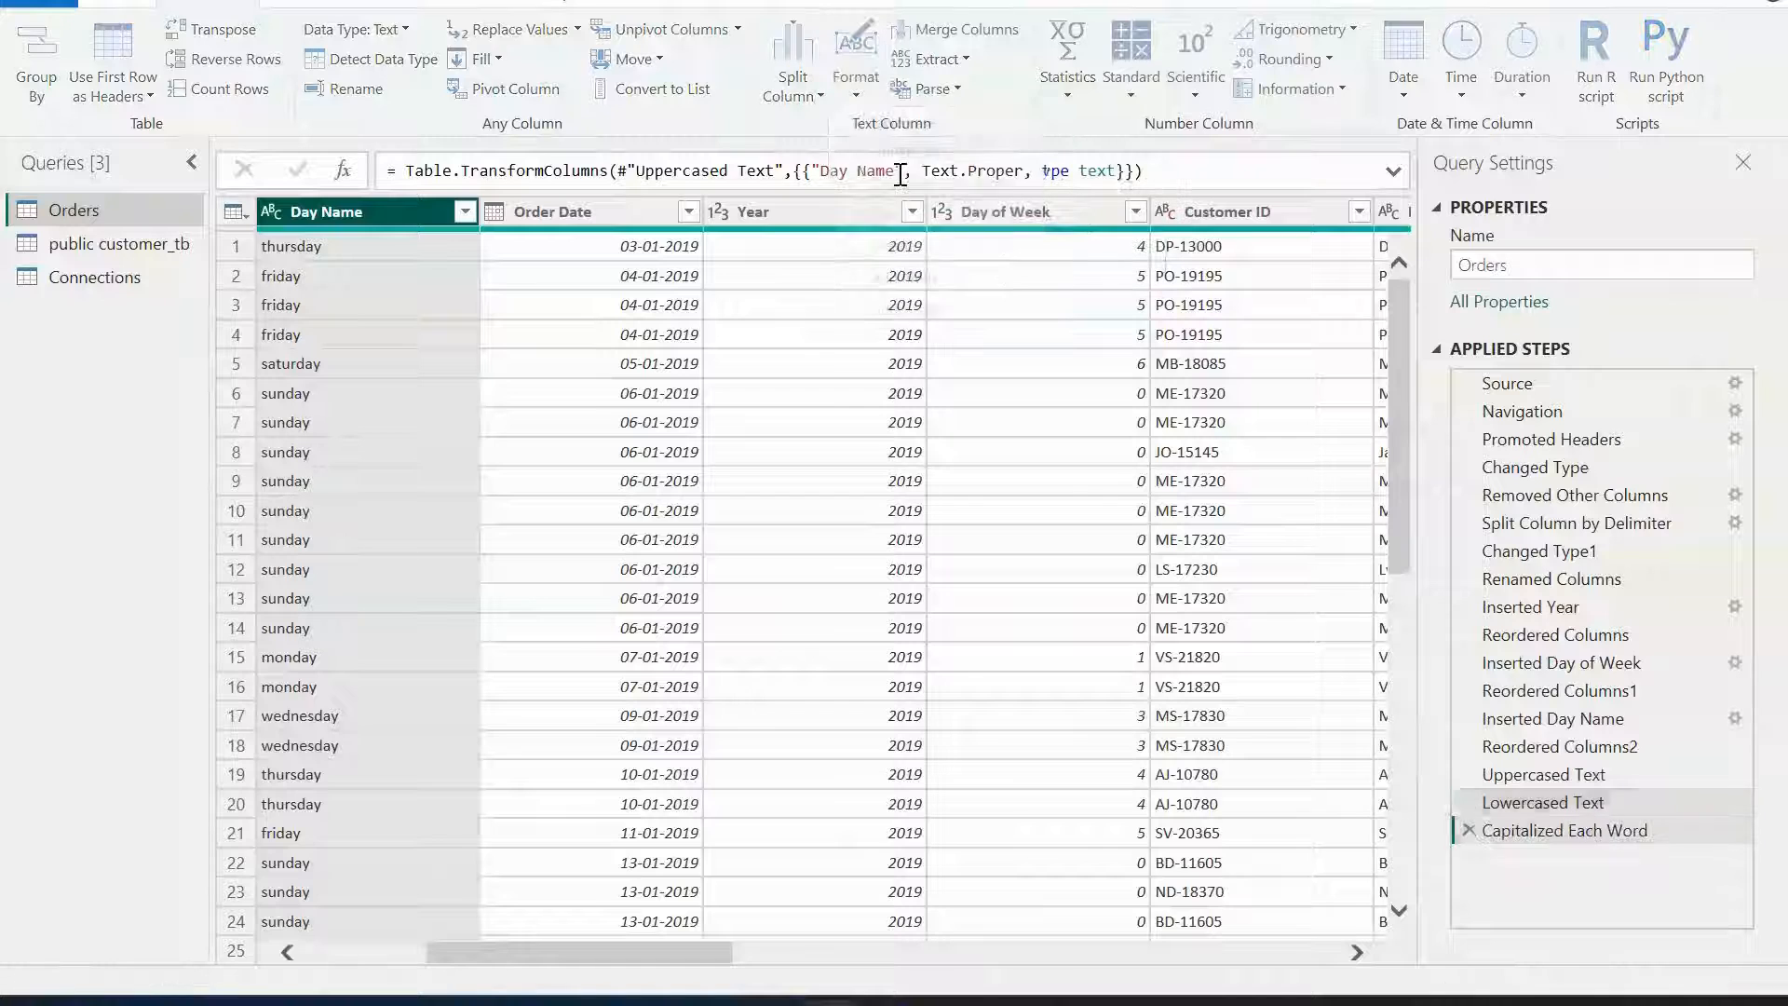
# Apply Trim and then Clean to the Day Name column.
pyautogui.click(866, 96)
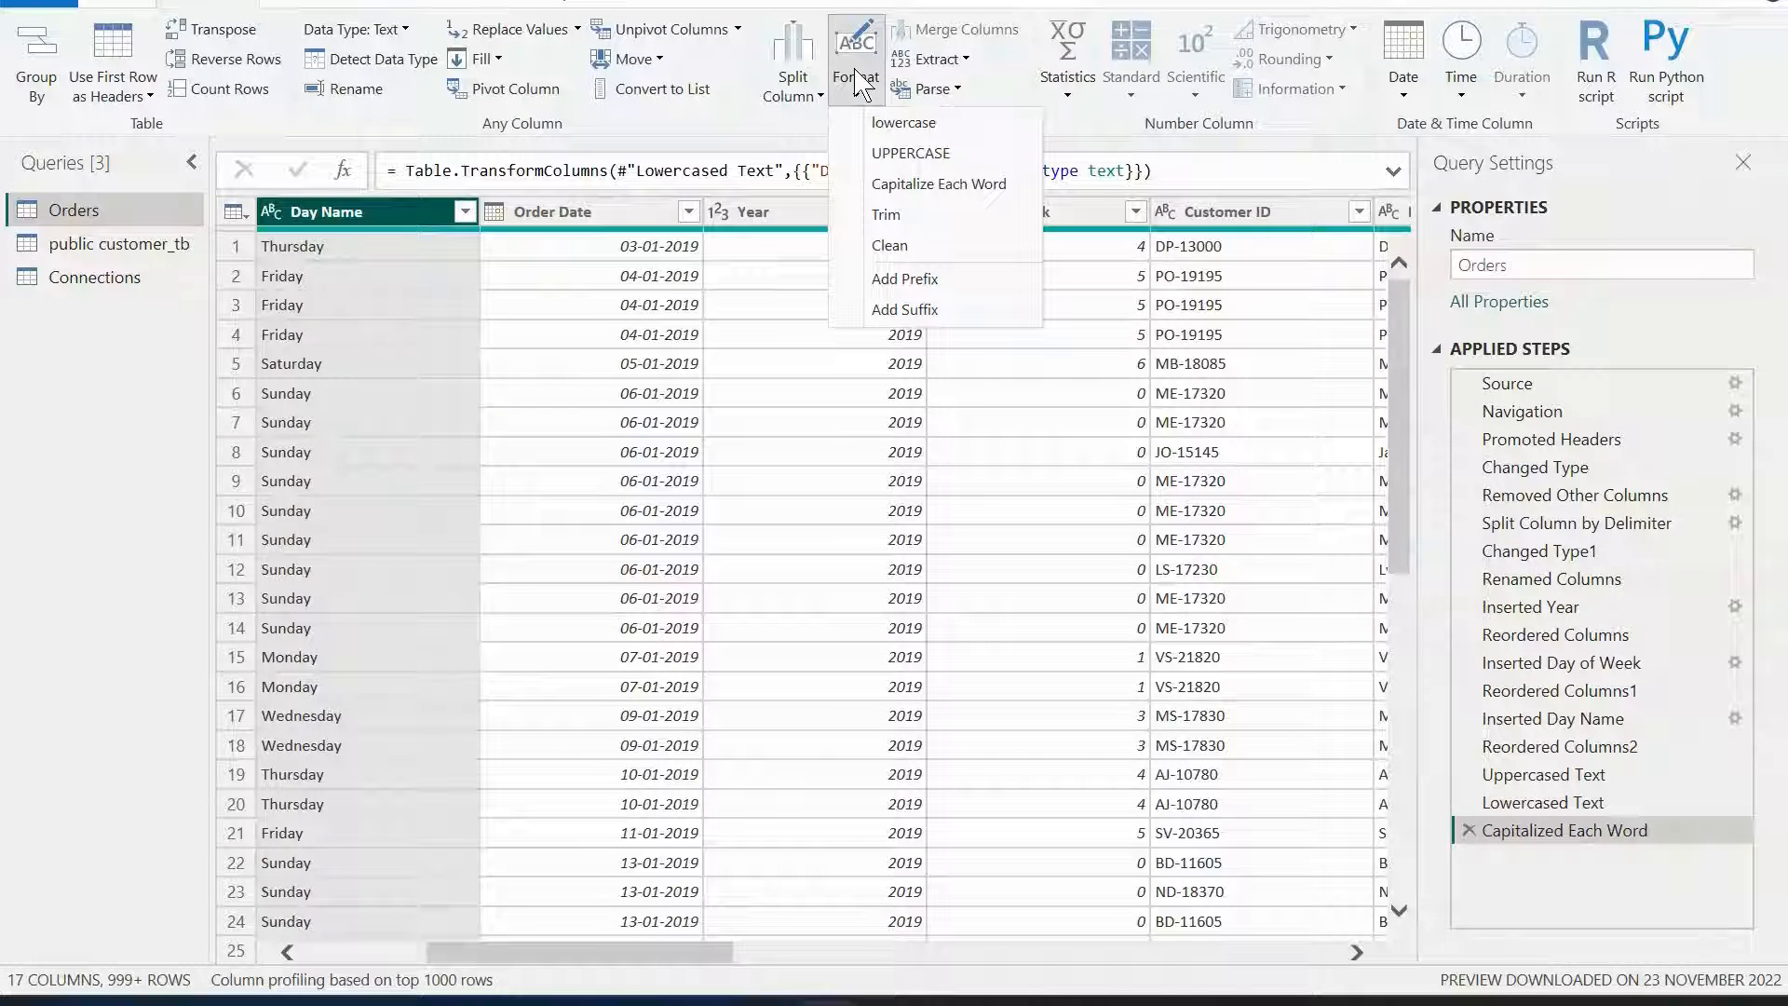
pyautogui.click(886, 215)
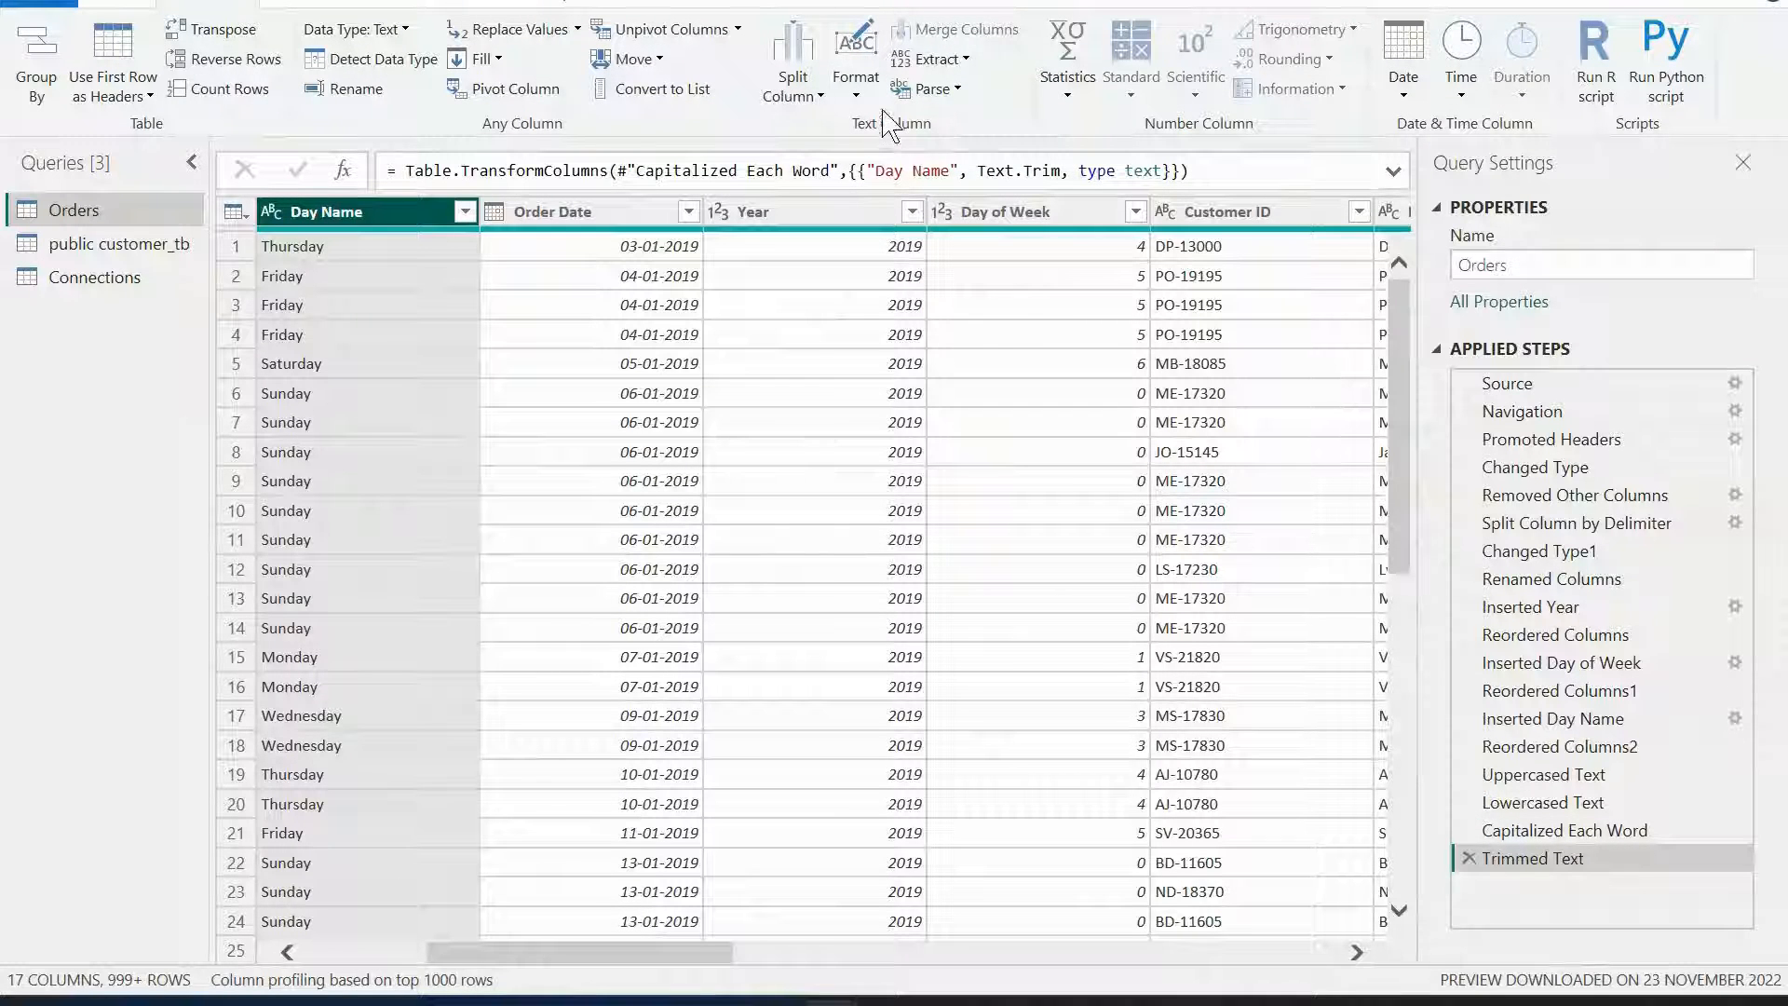
pyautogui.click(857, 93)
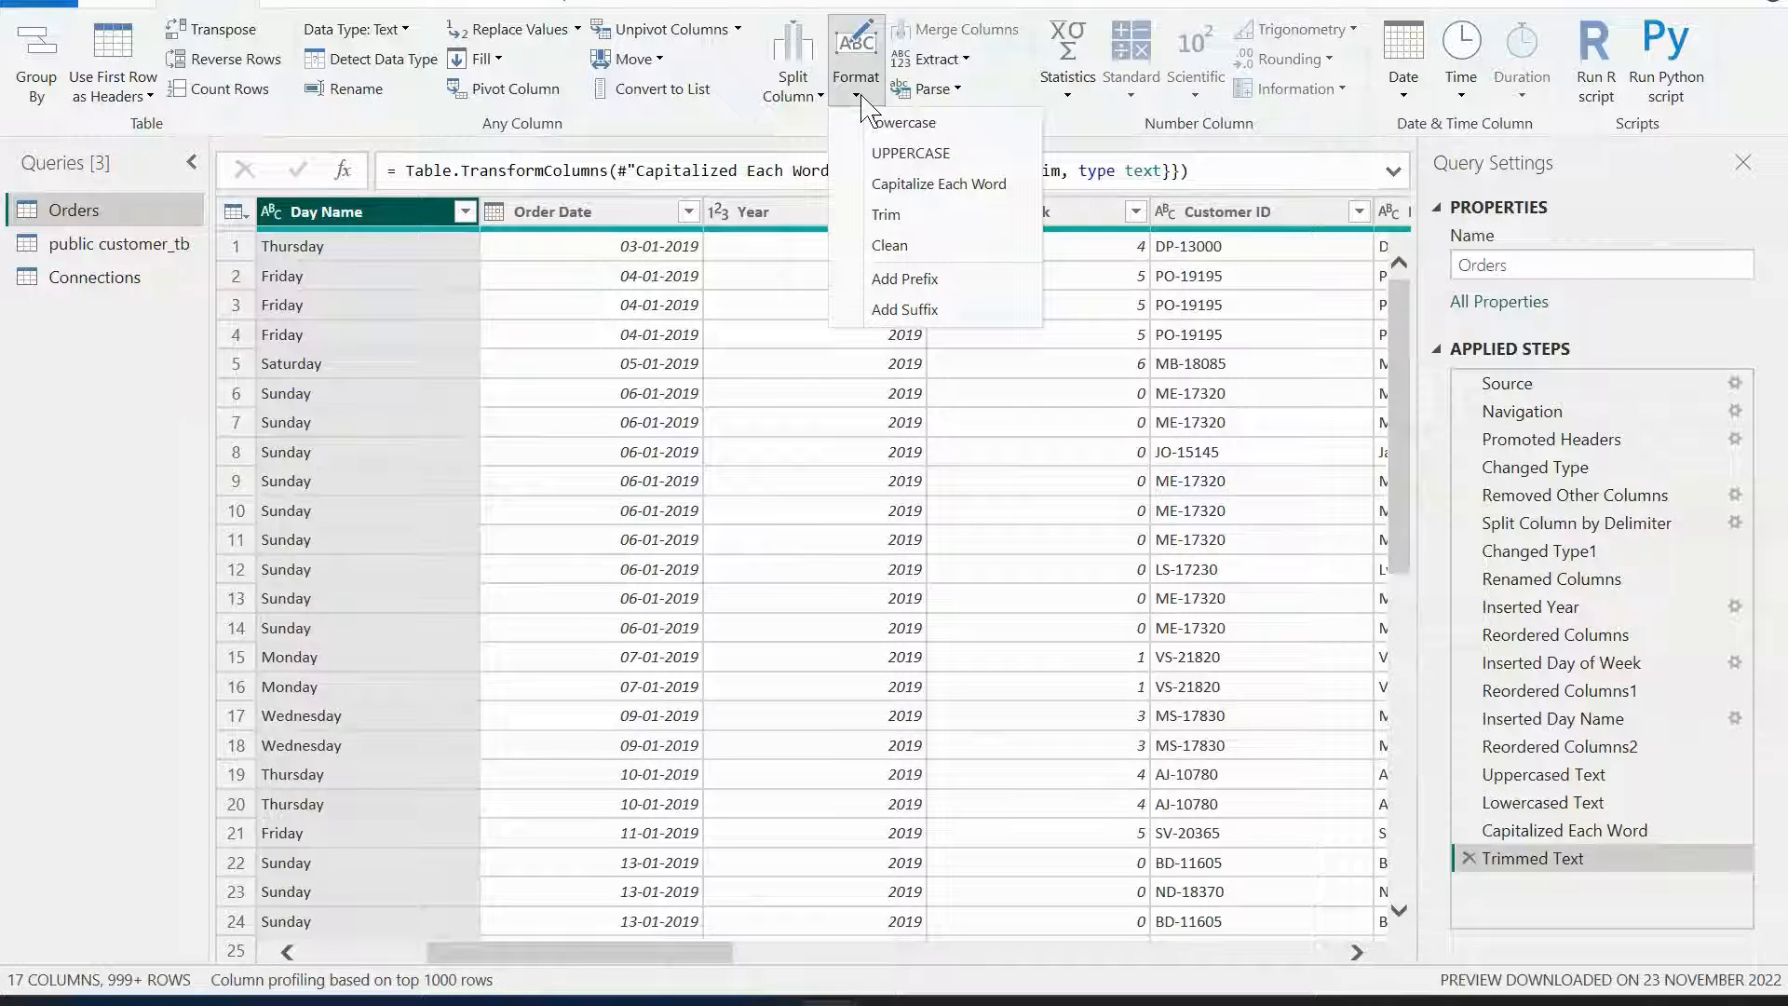
pyautogui.click(920, 248)
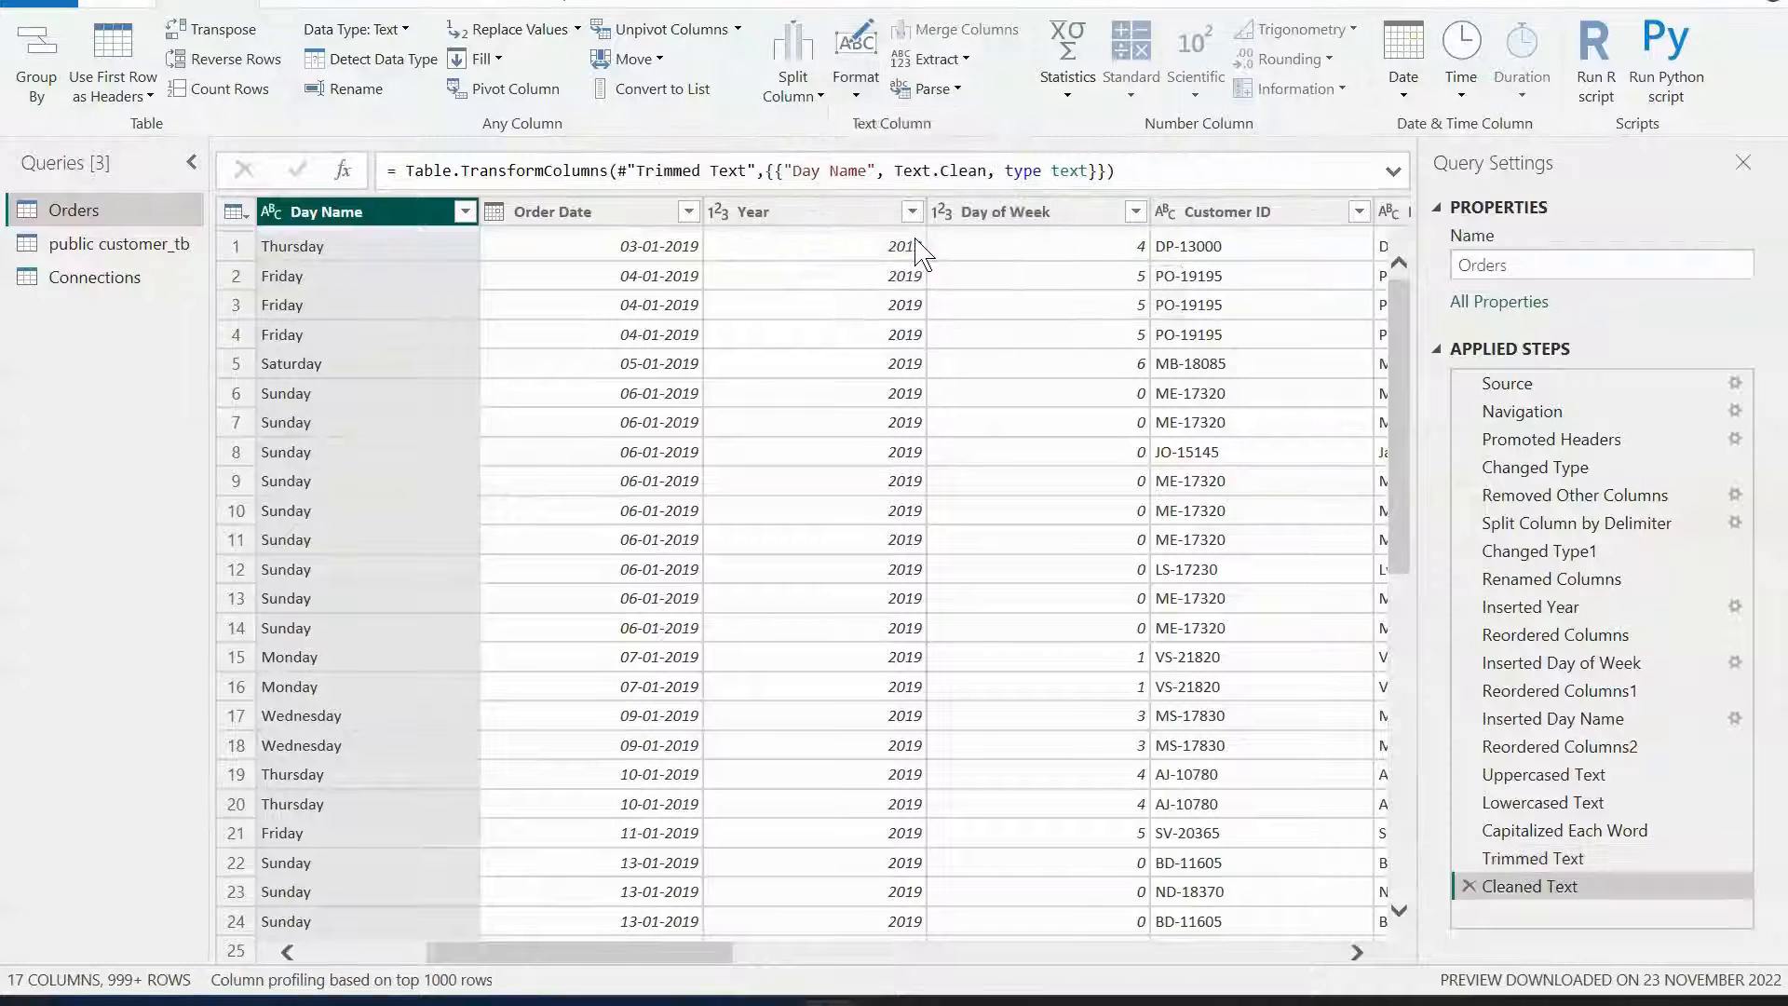
# Delete the Trimmed Text, Cleaned Text, Capitalized Each Word and Lowercased Text applied steps.
pyautogui.click(833, 93)
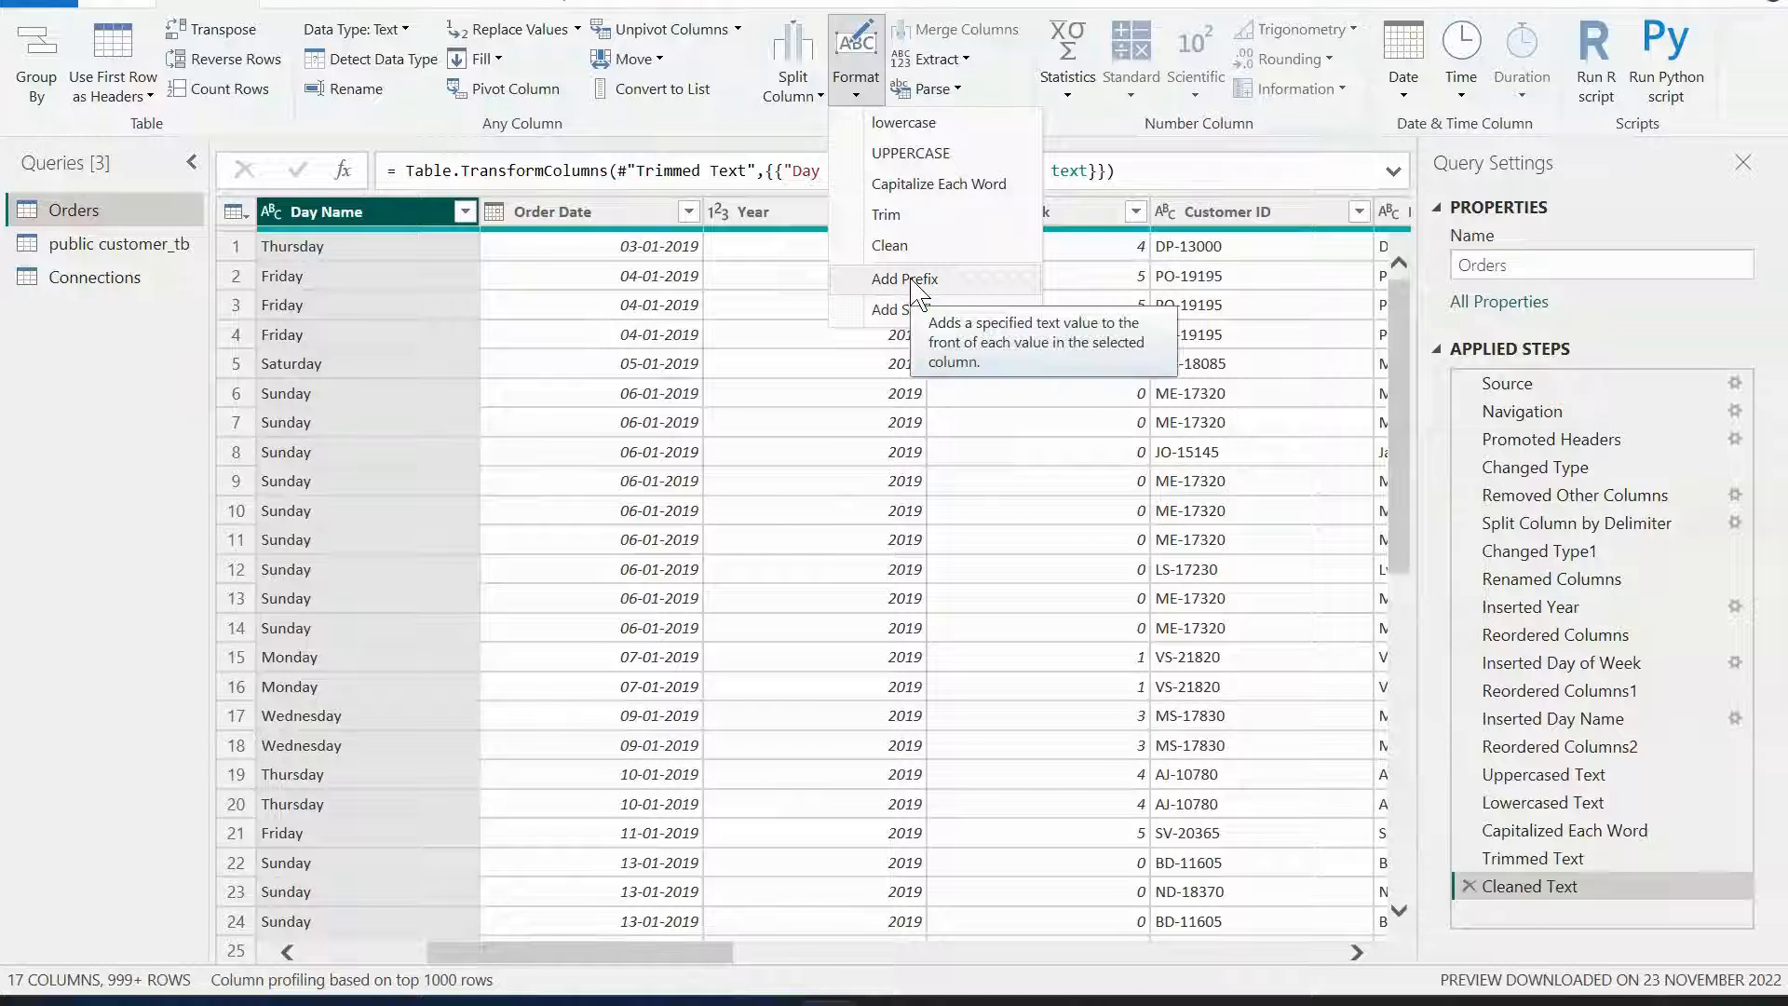
pyautogui.click(1474, 893)
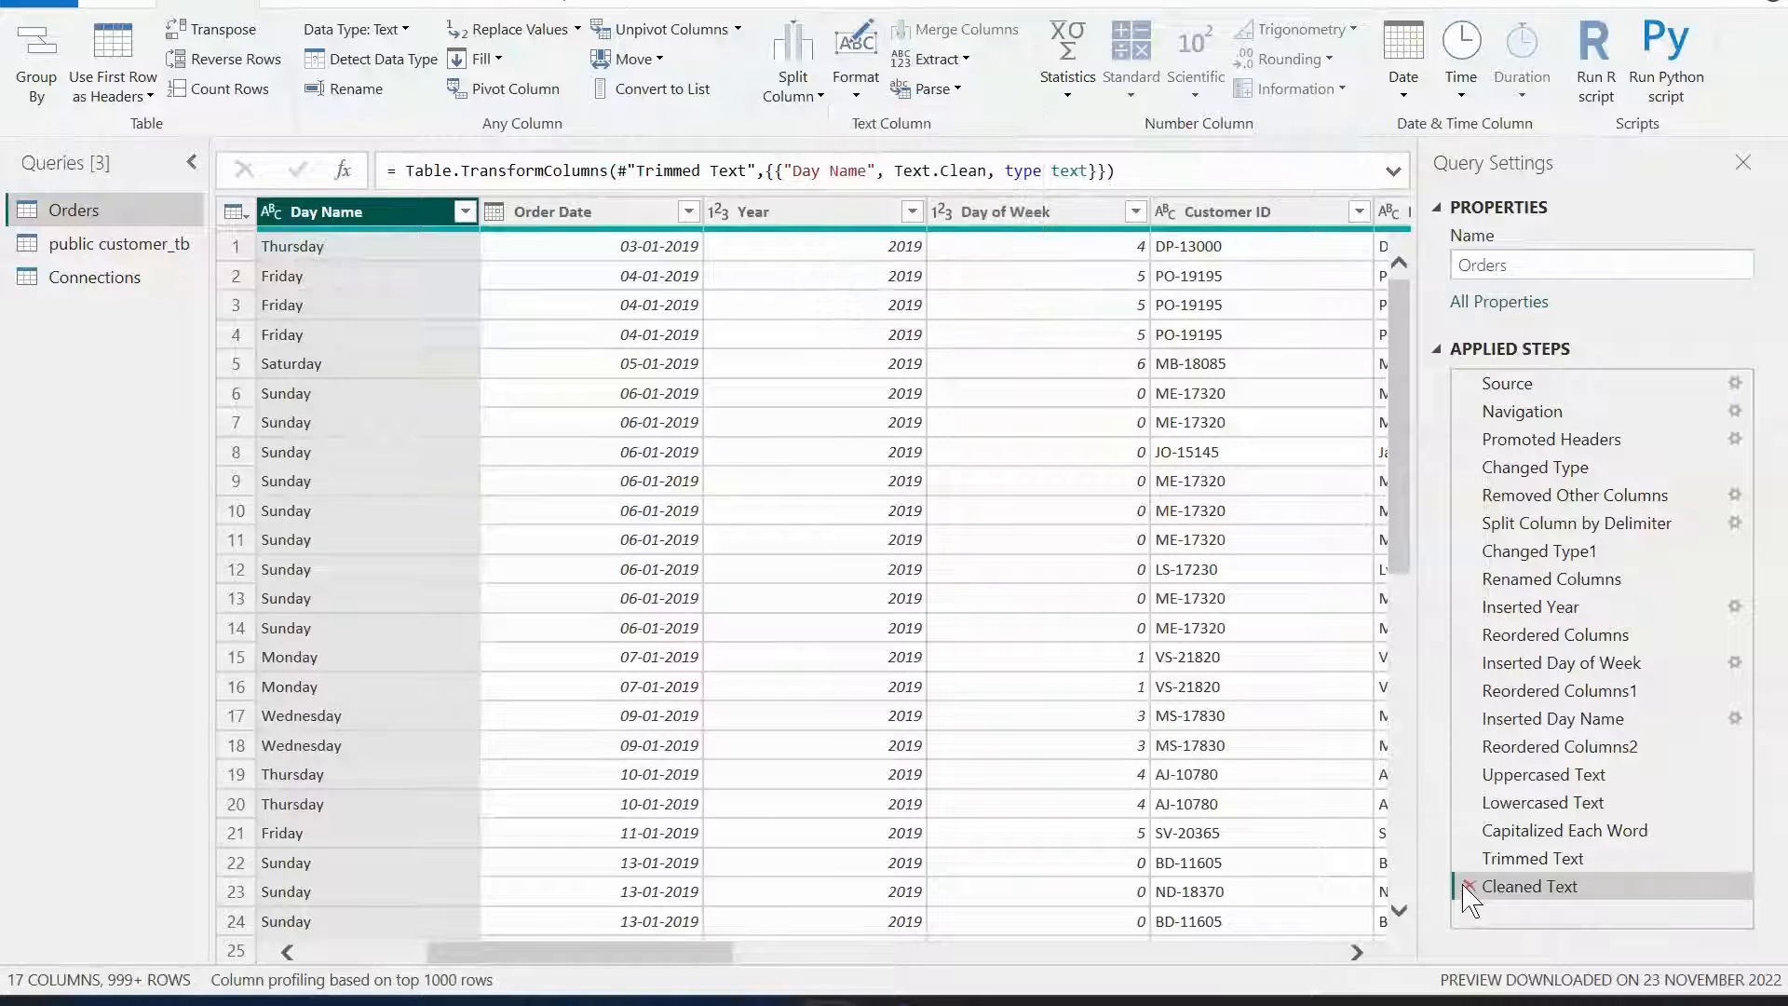
pyautogui.click(1467, 858)
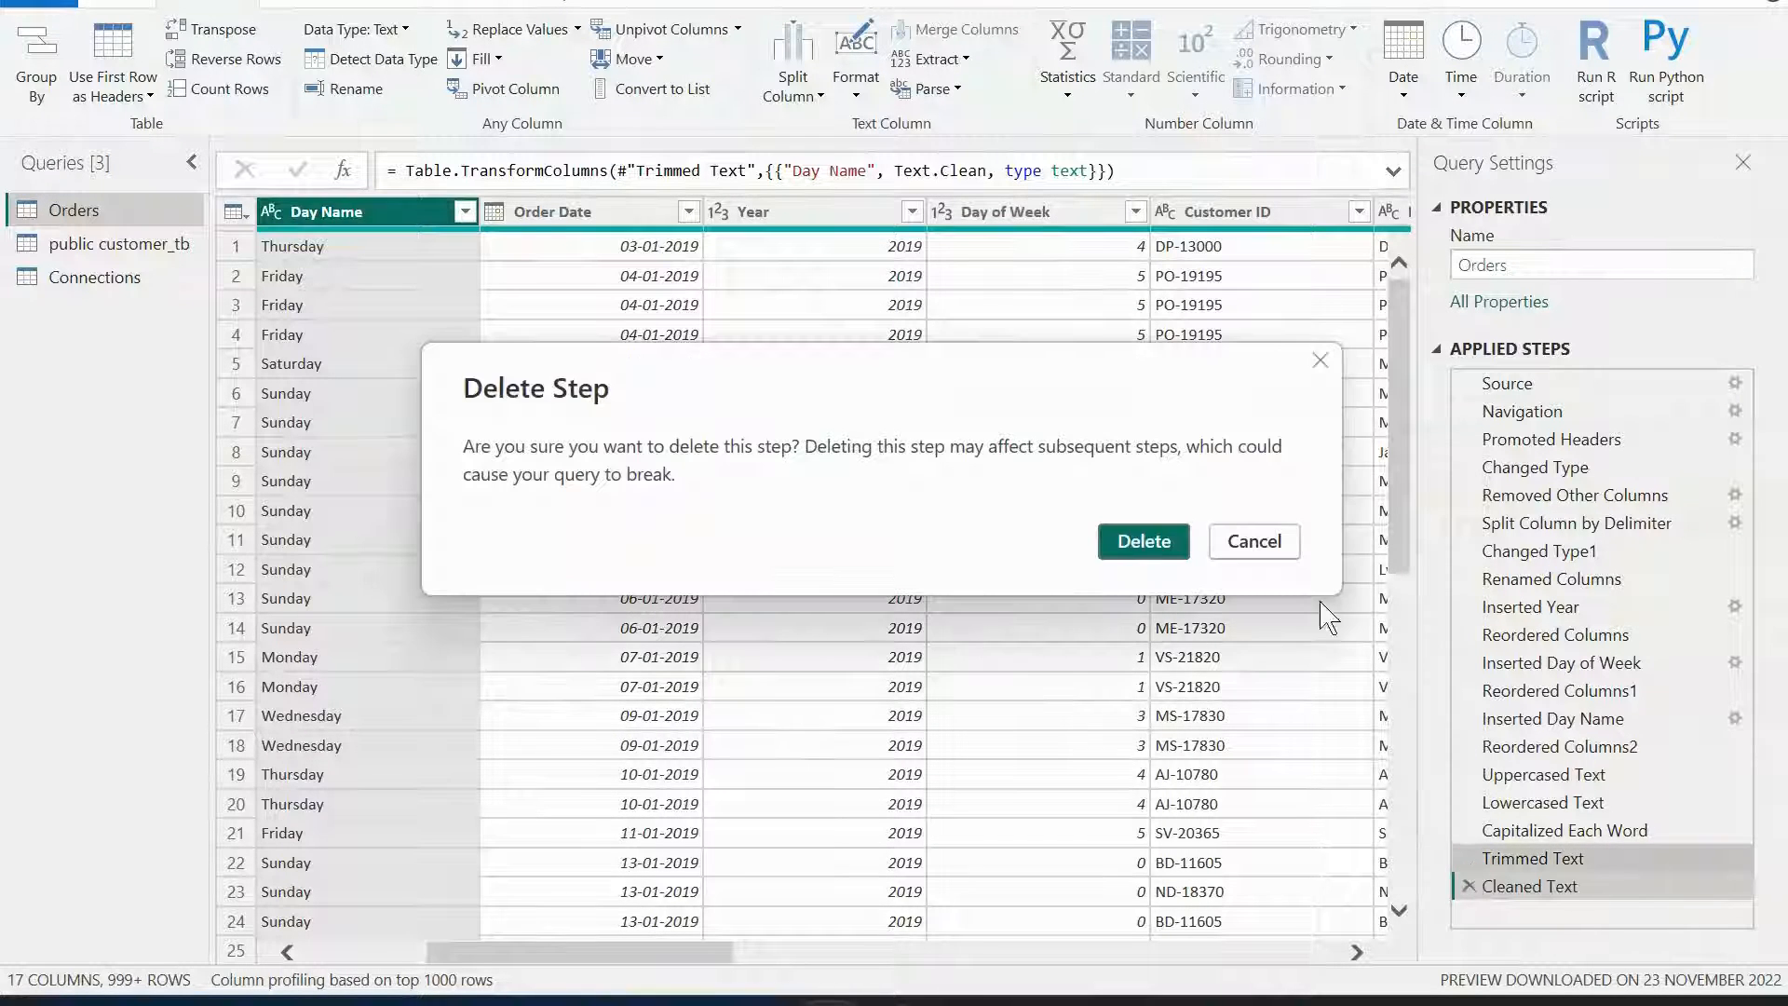
pyautogui.click(1144, 541)
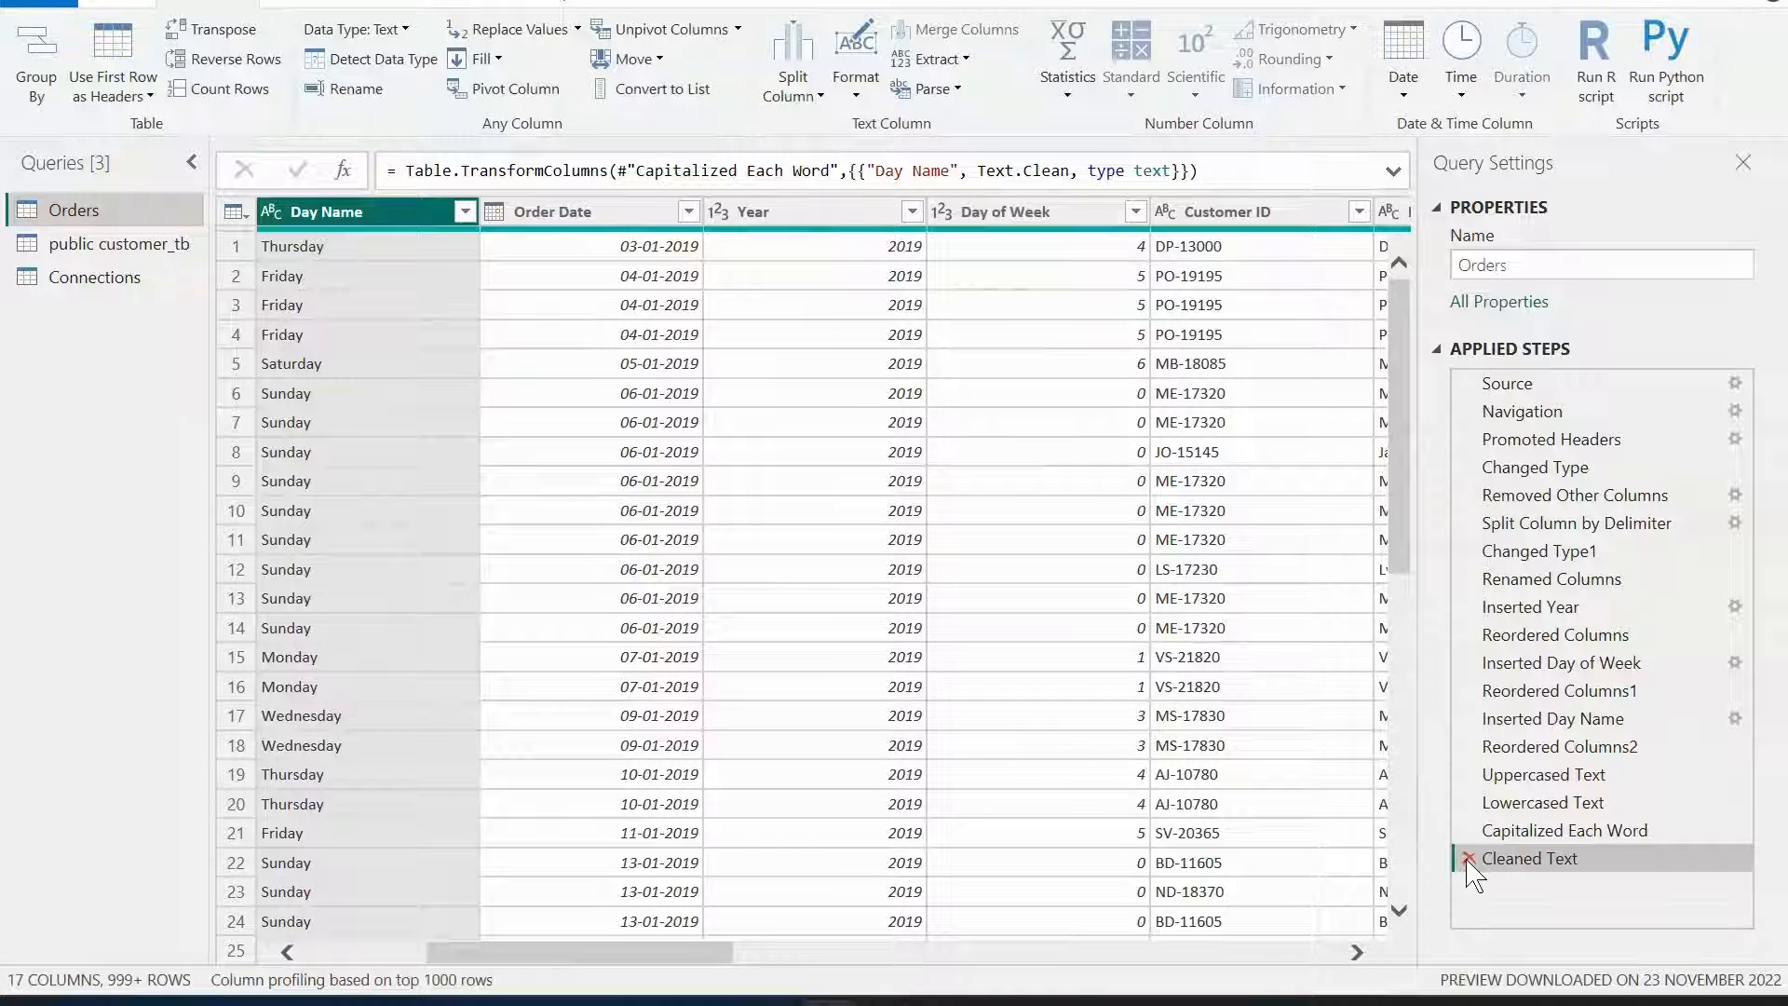
pyautogui.click(1469, 858)
pyautogui.click(1469, 830)
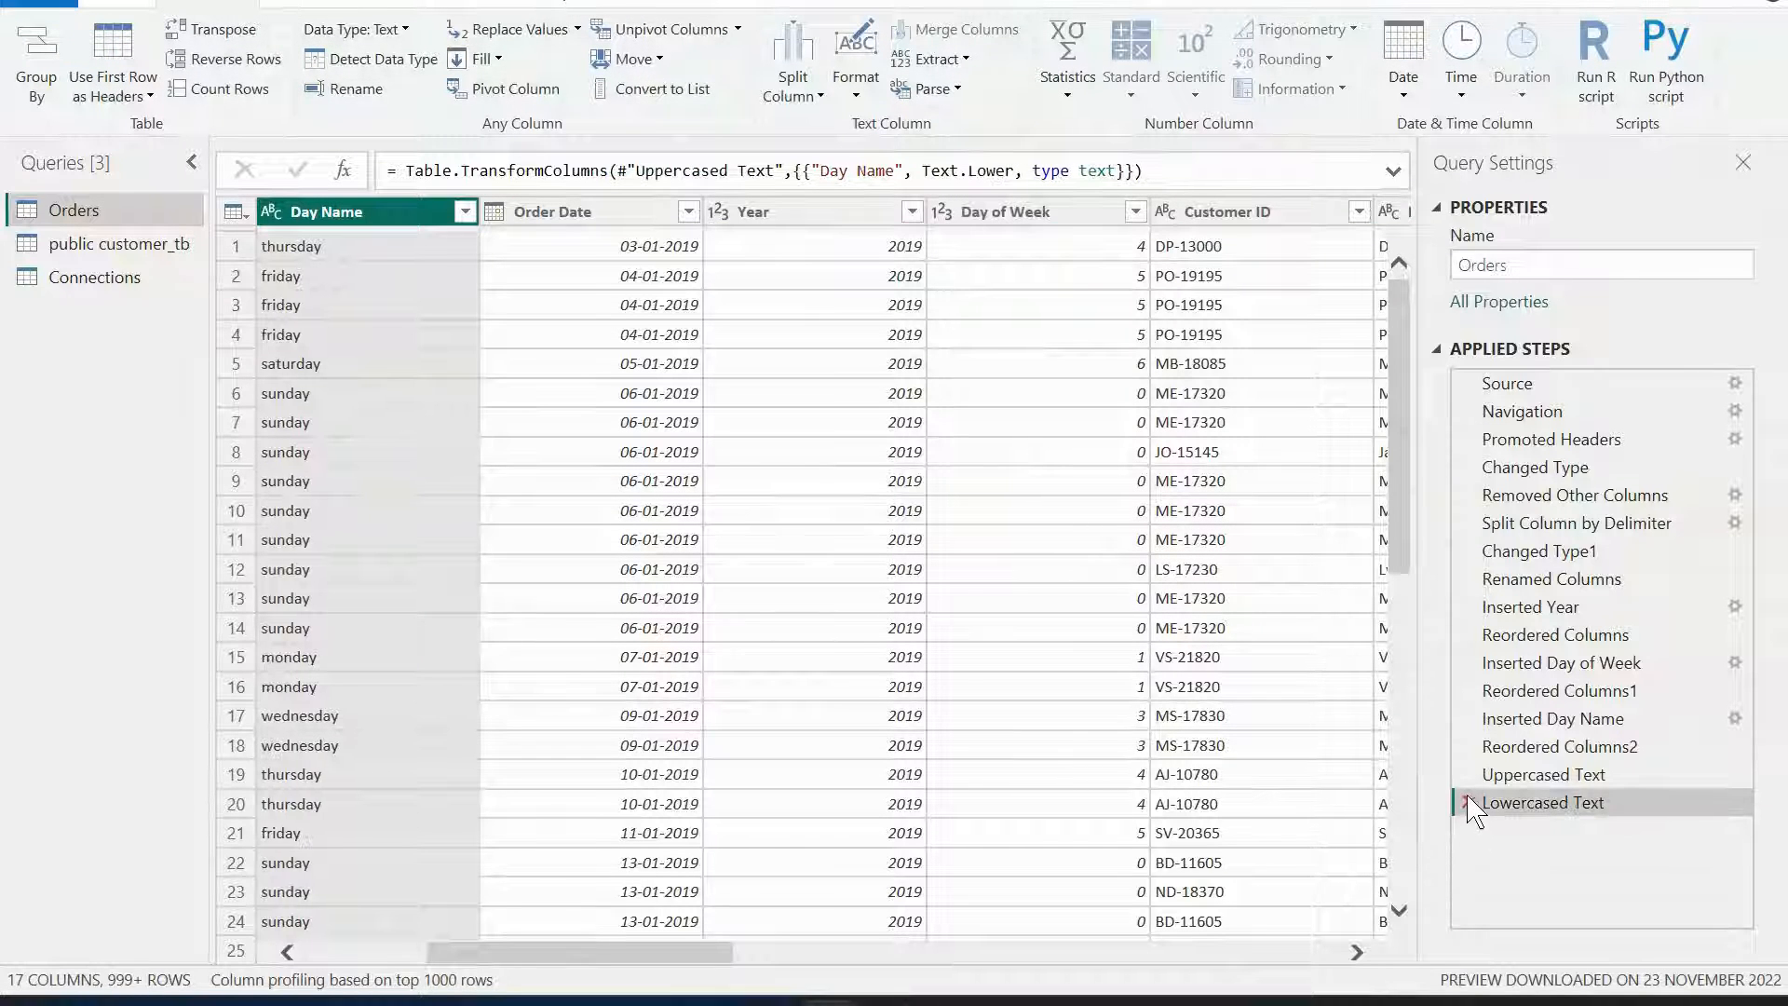
pyautogui.click(1469, 801)
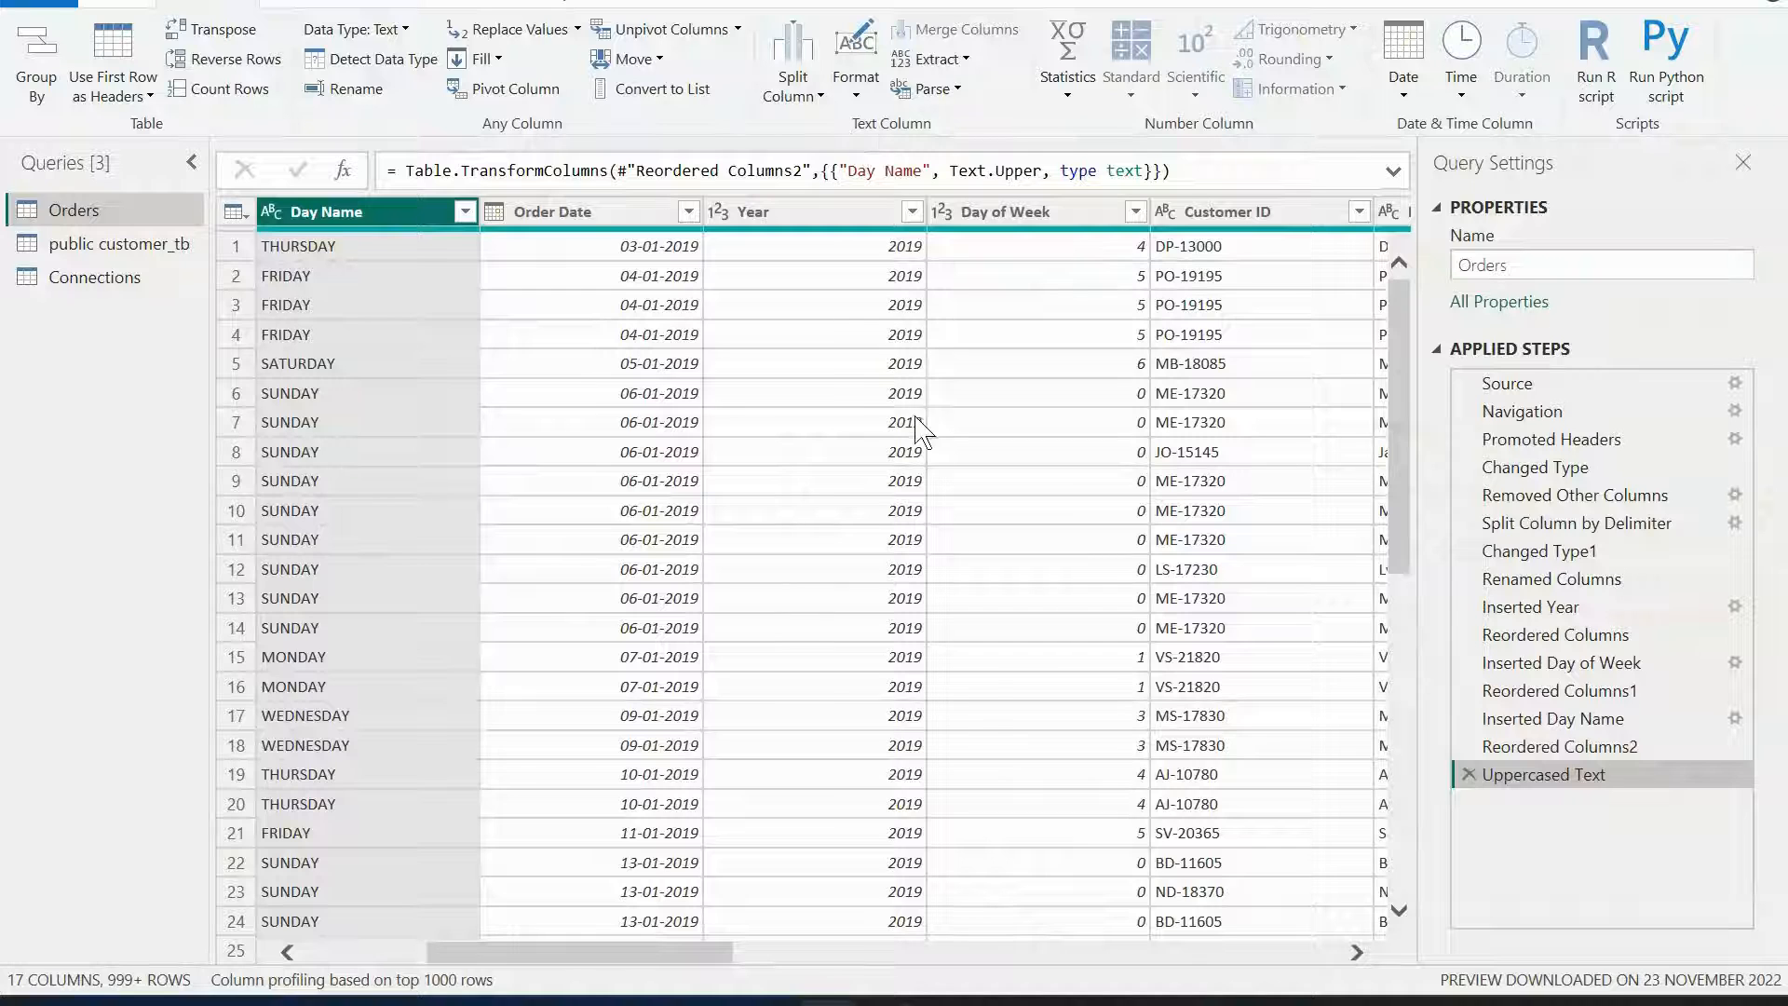
# Add the prefix "$" to every value in the Sales column.
pyautogui.click(857, 102)
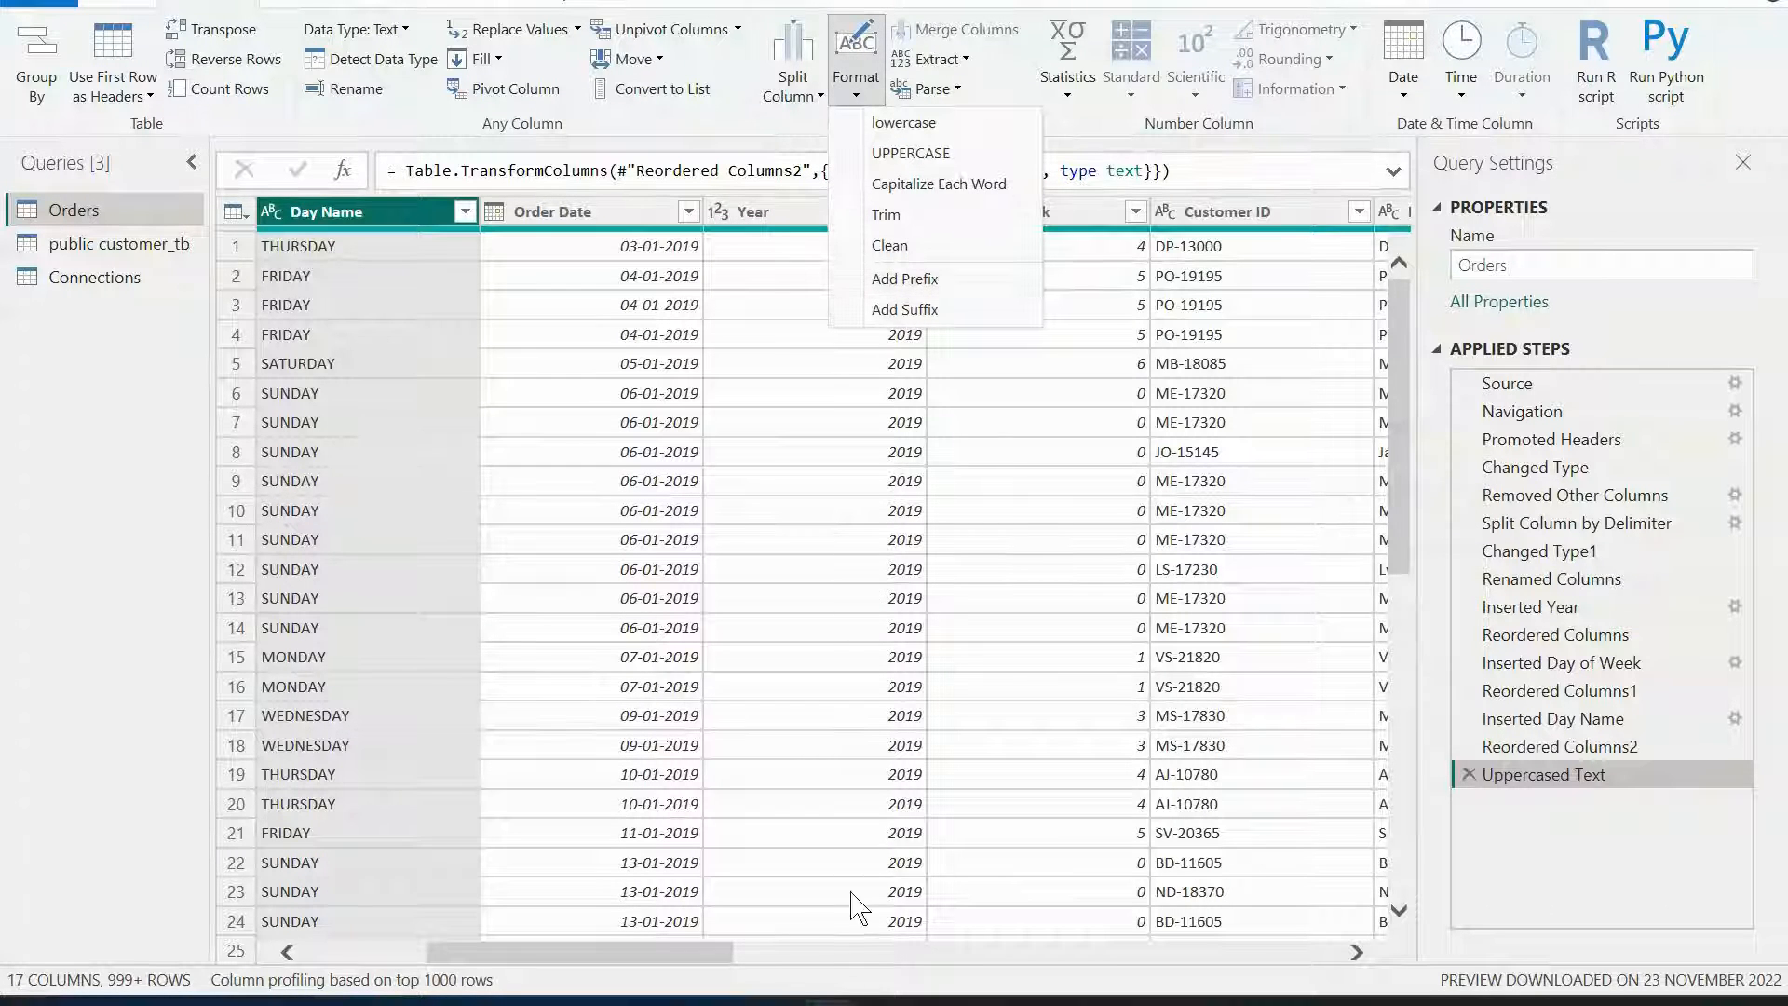
pyautogui.click(708, 958)
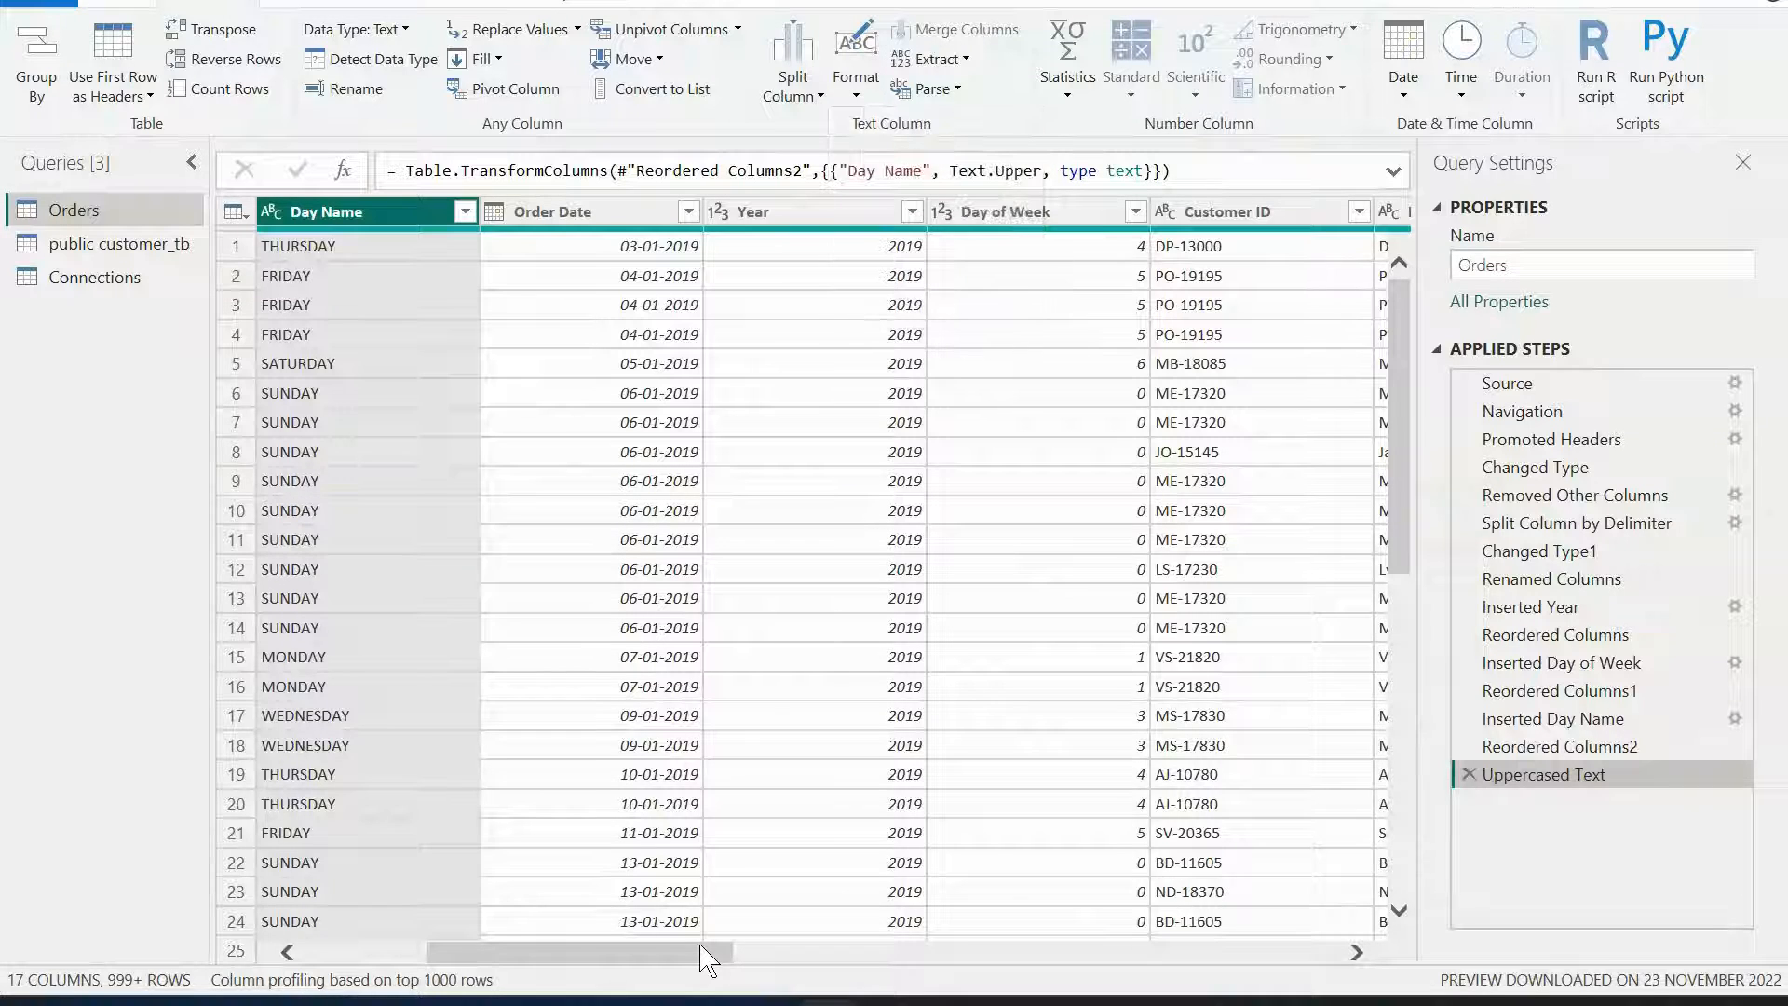
pyautogui.moveTo(708, 958); pyautogui.dragTo(1361, 952)
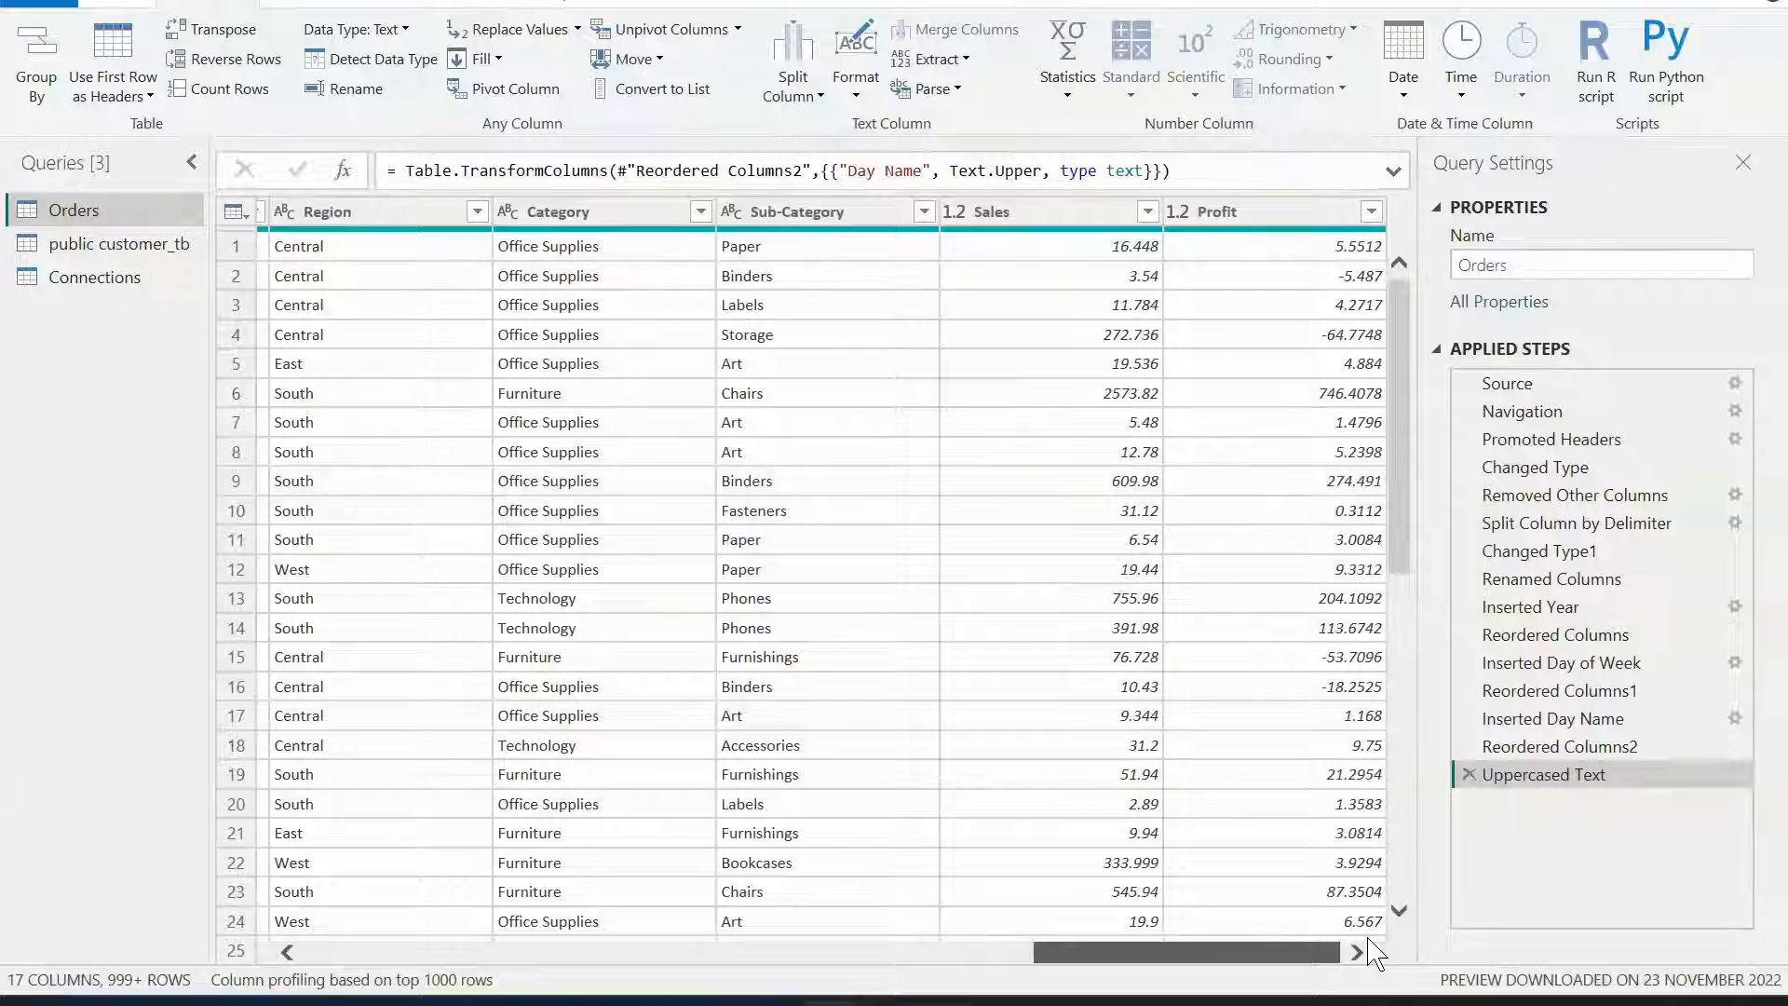
pyautogui.click(1067, 214)
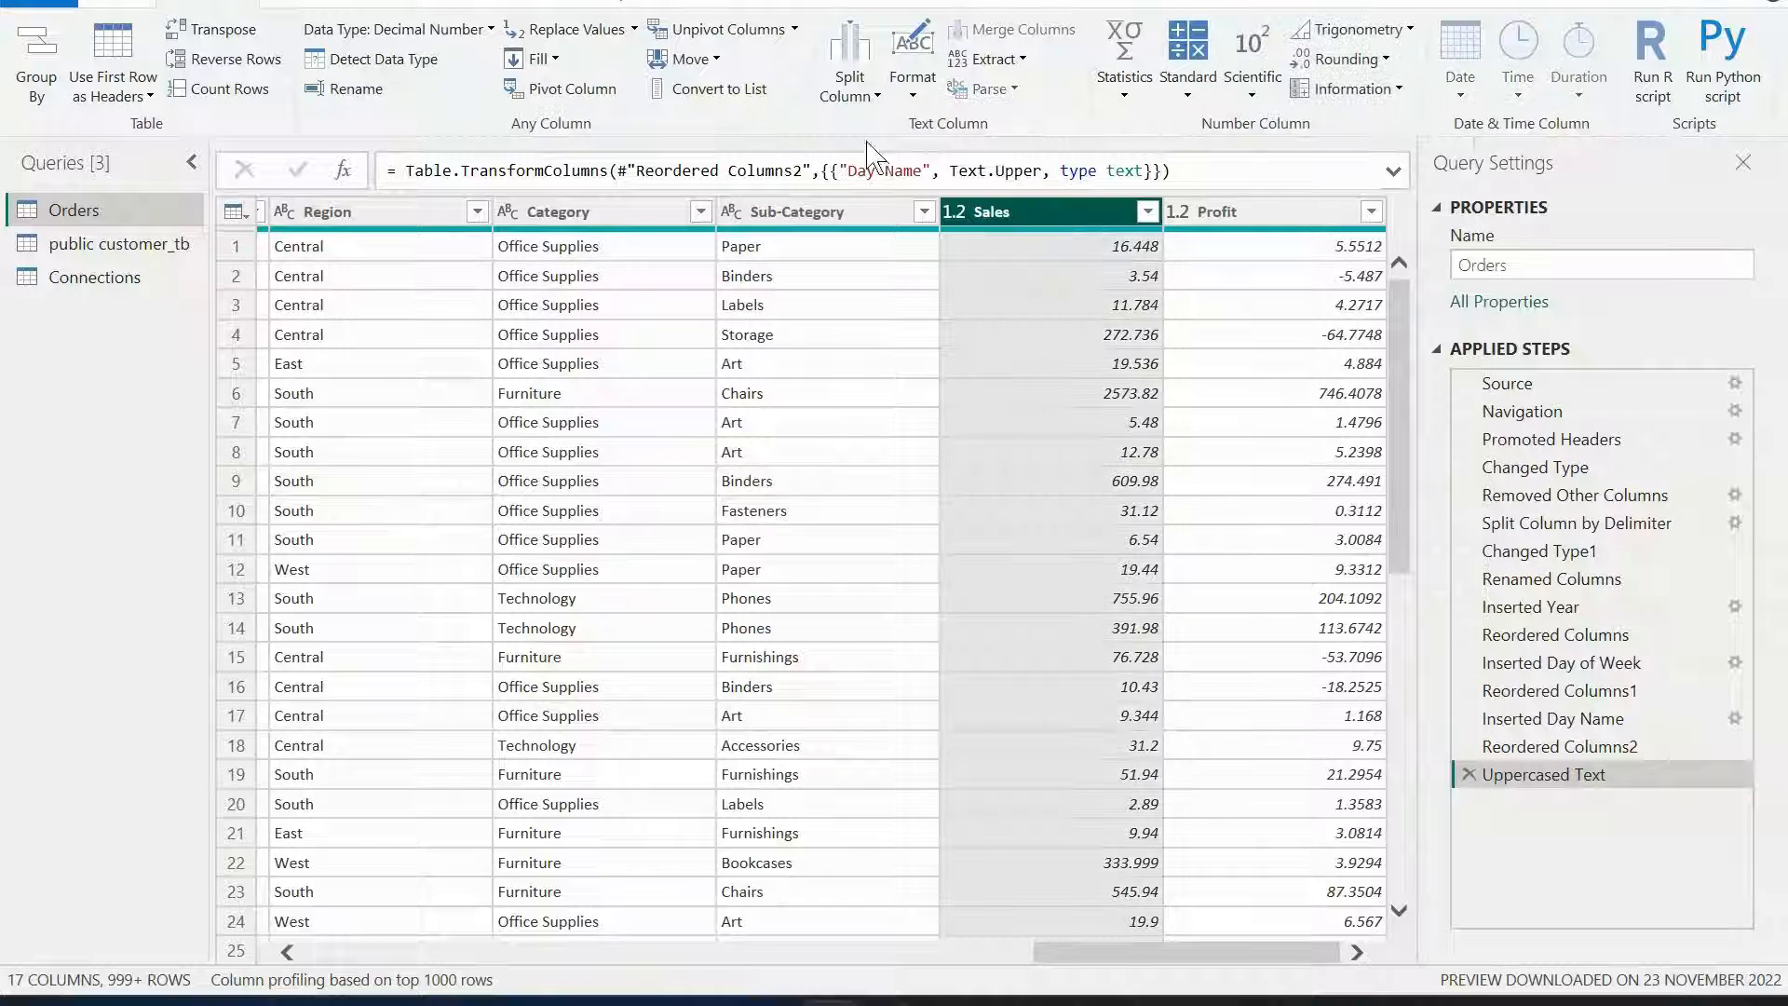
pyautogui.click(913, 84)
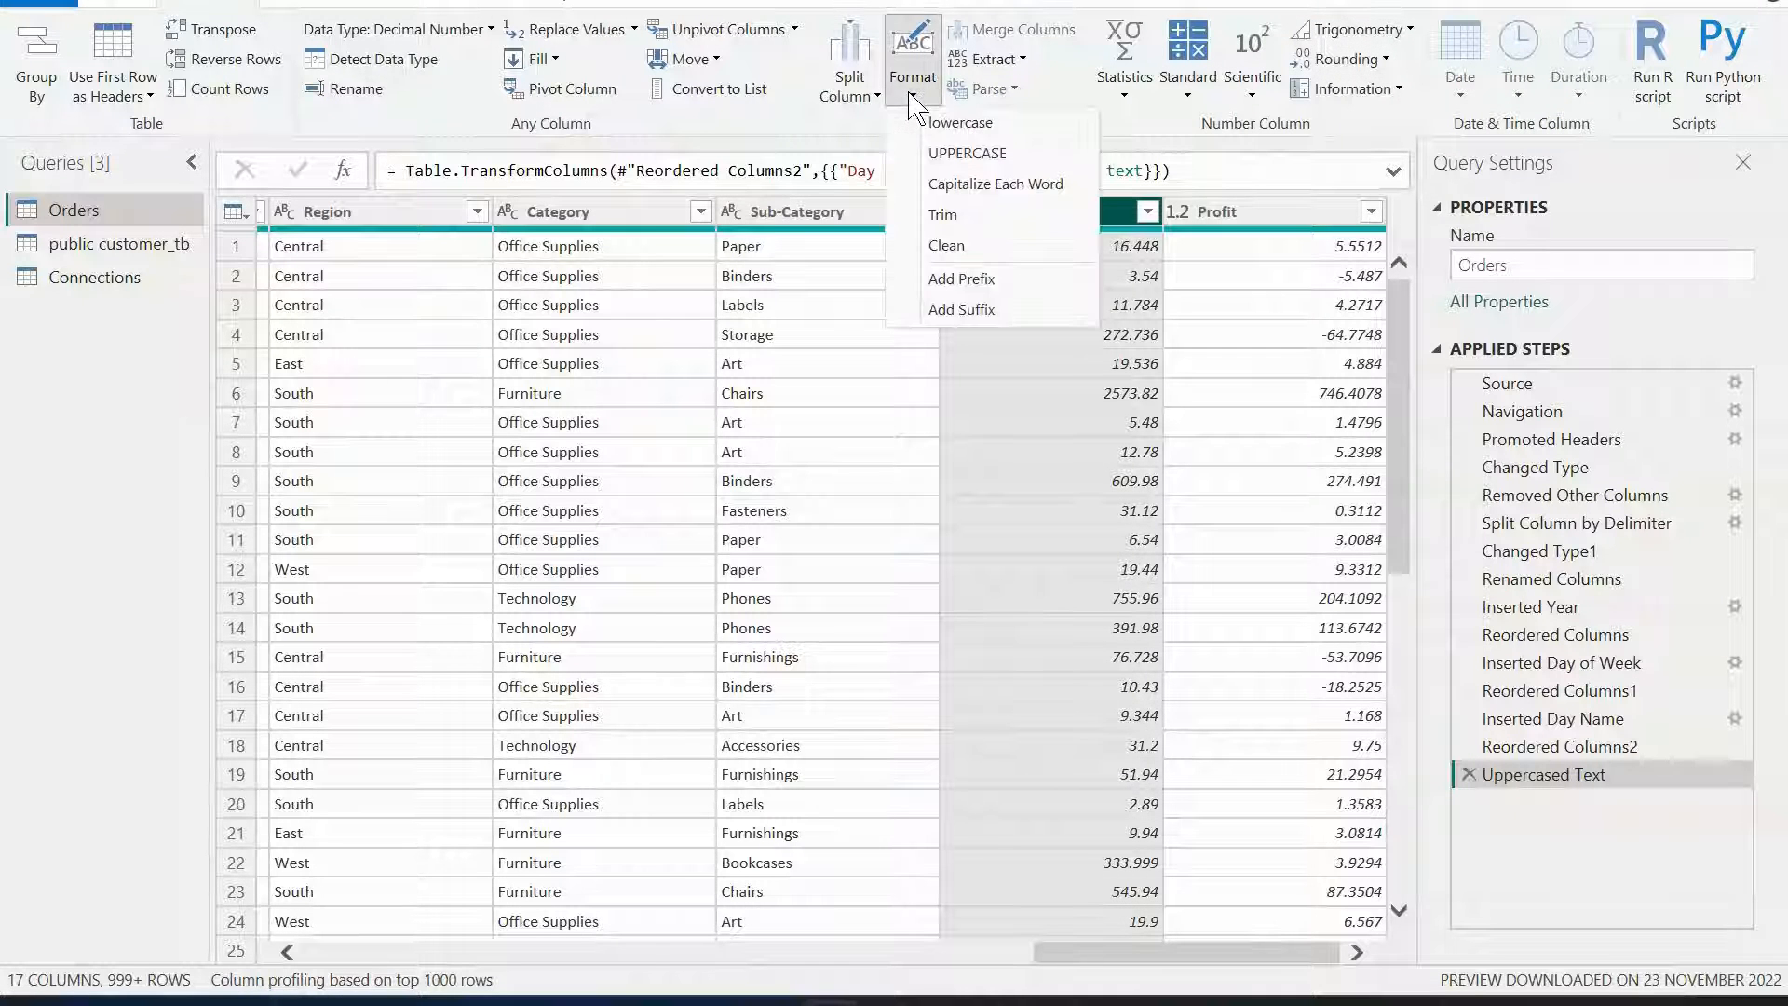
pyautogui.click(959, 279)
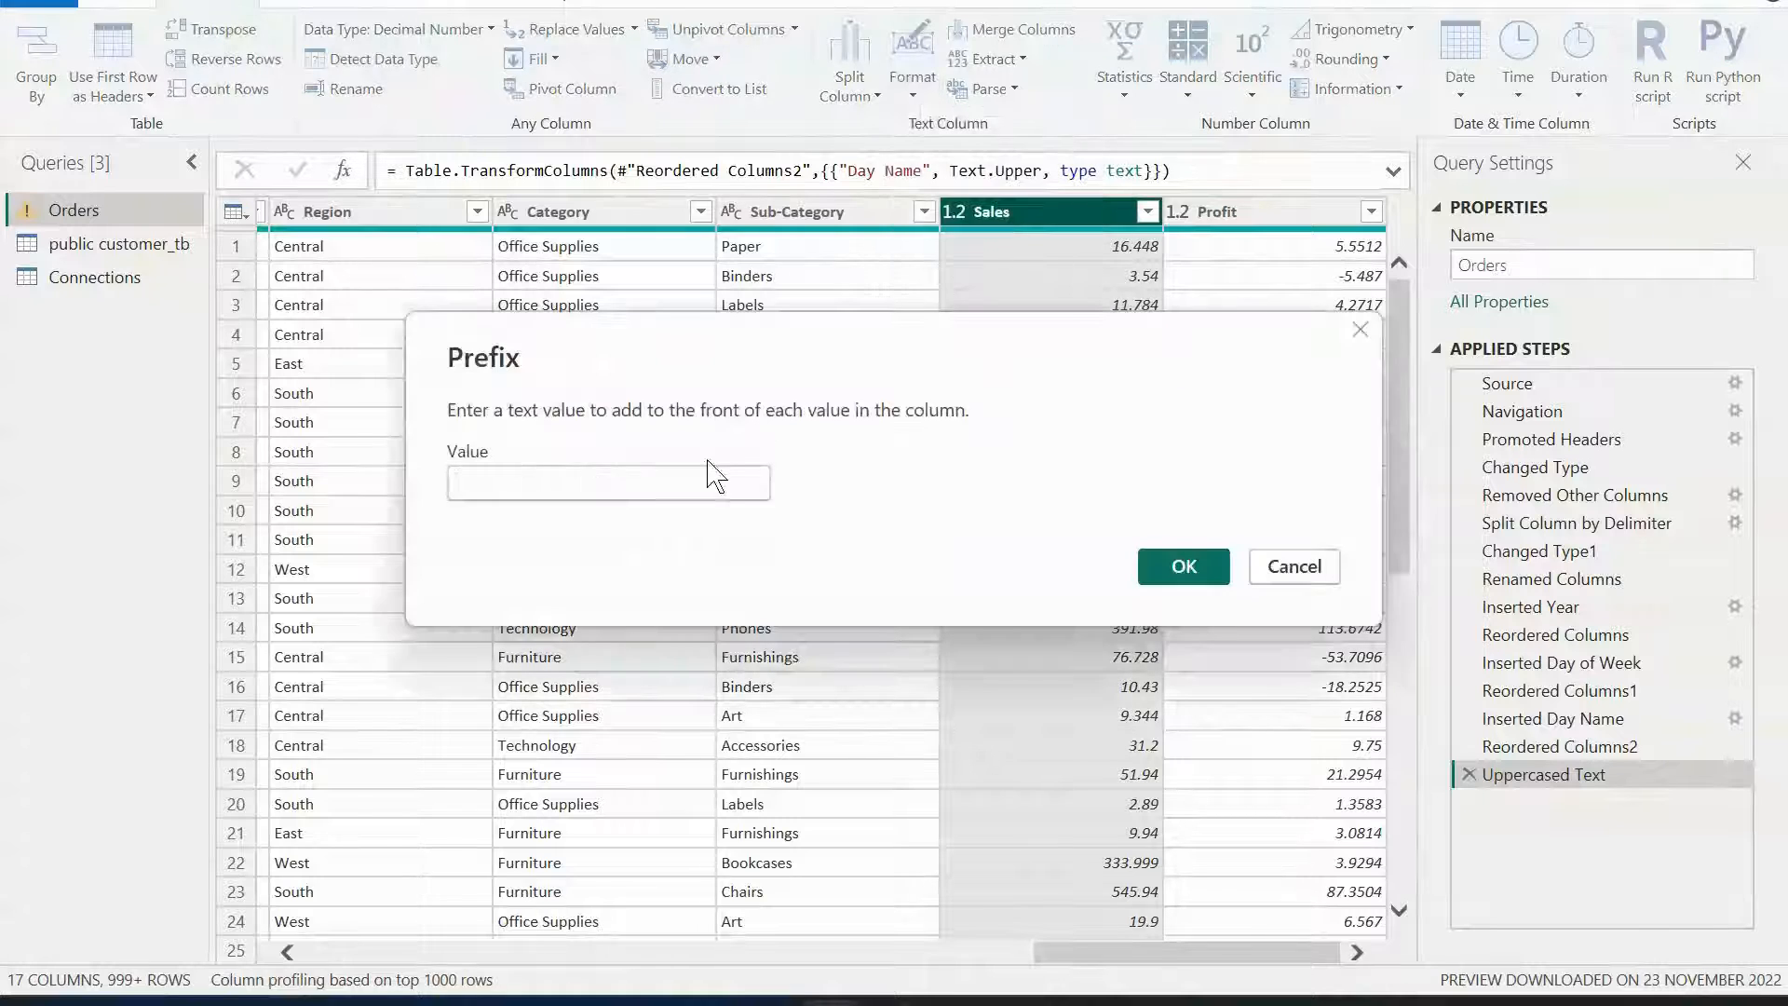
pyautogui.write('$')
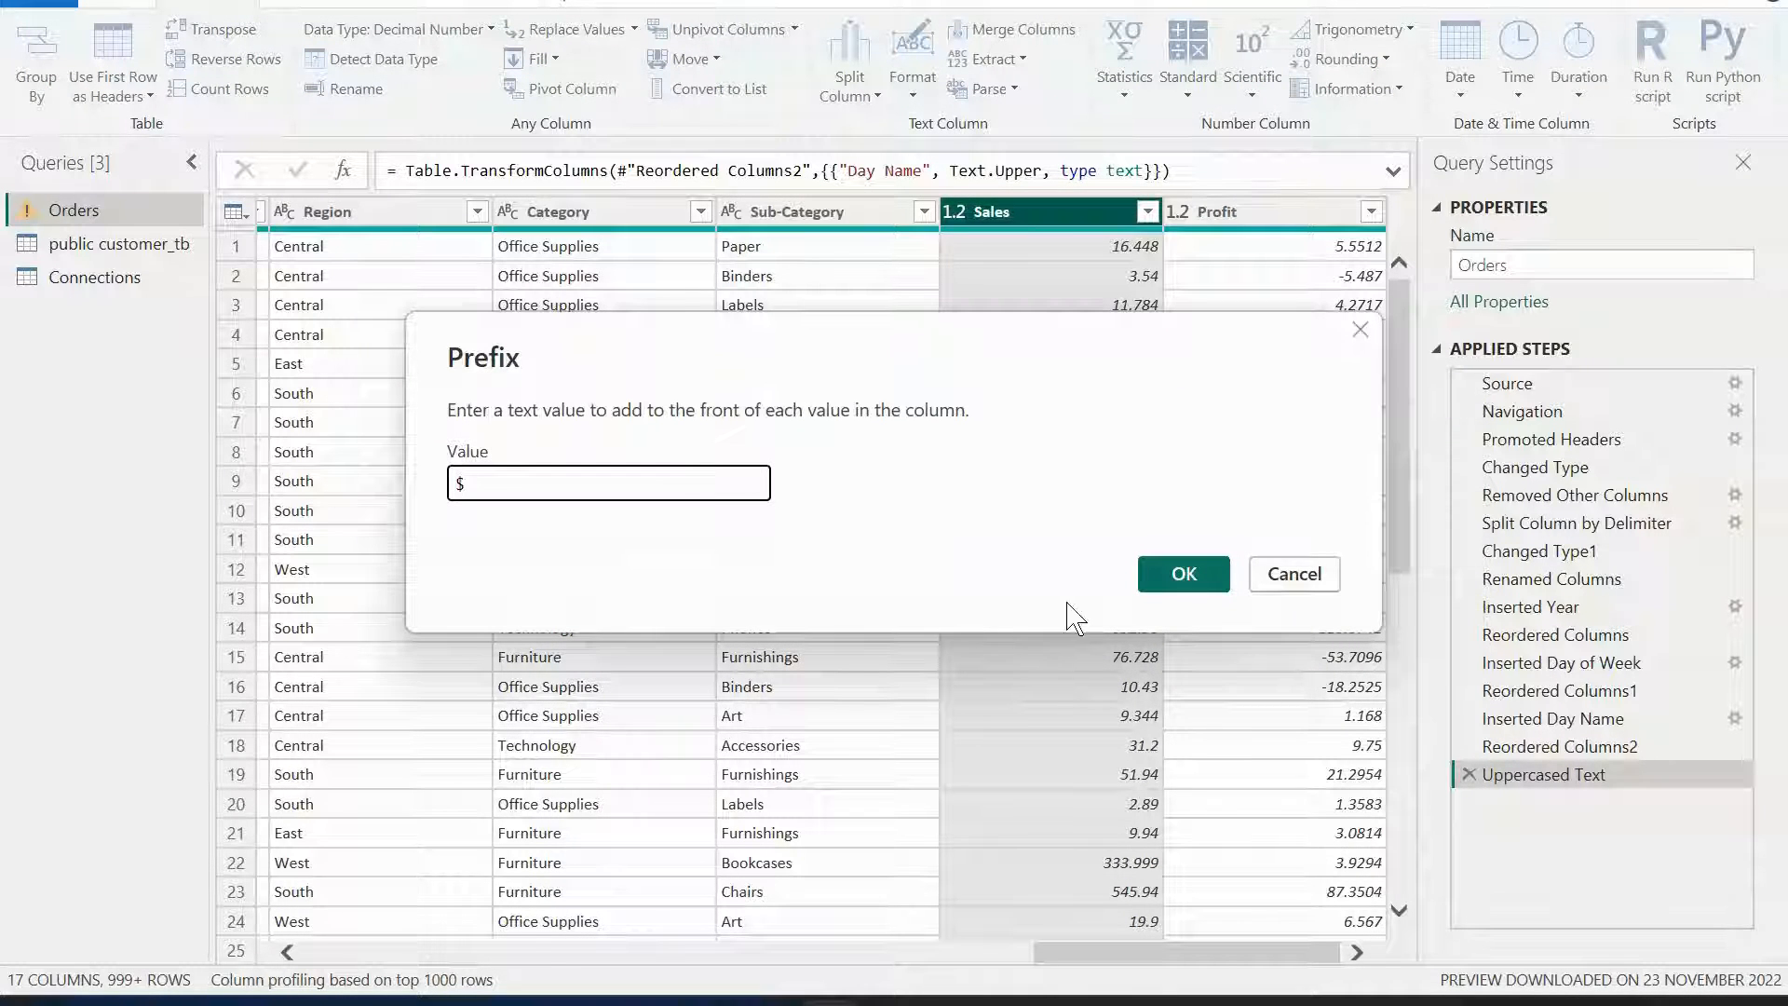
pyautogui.click(1182, 570)
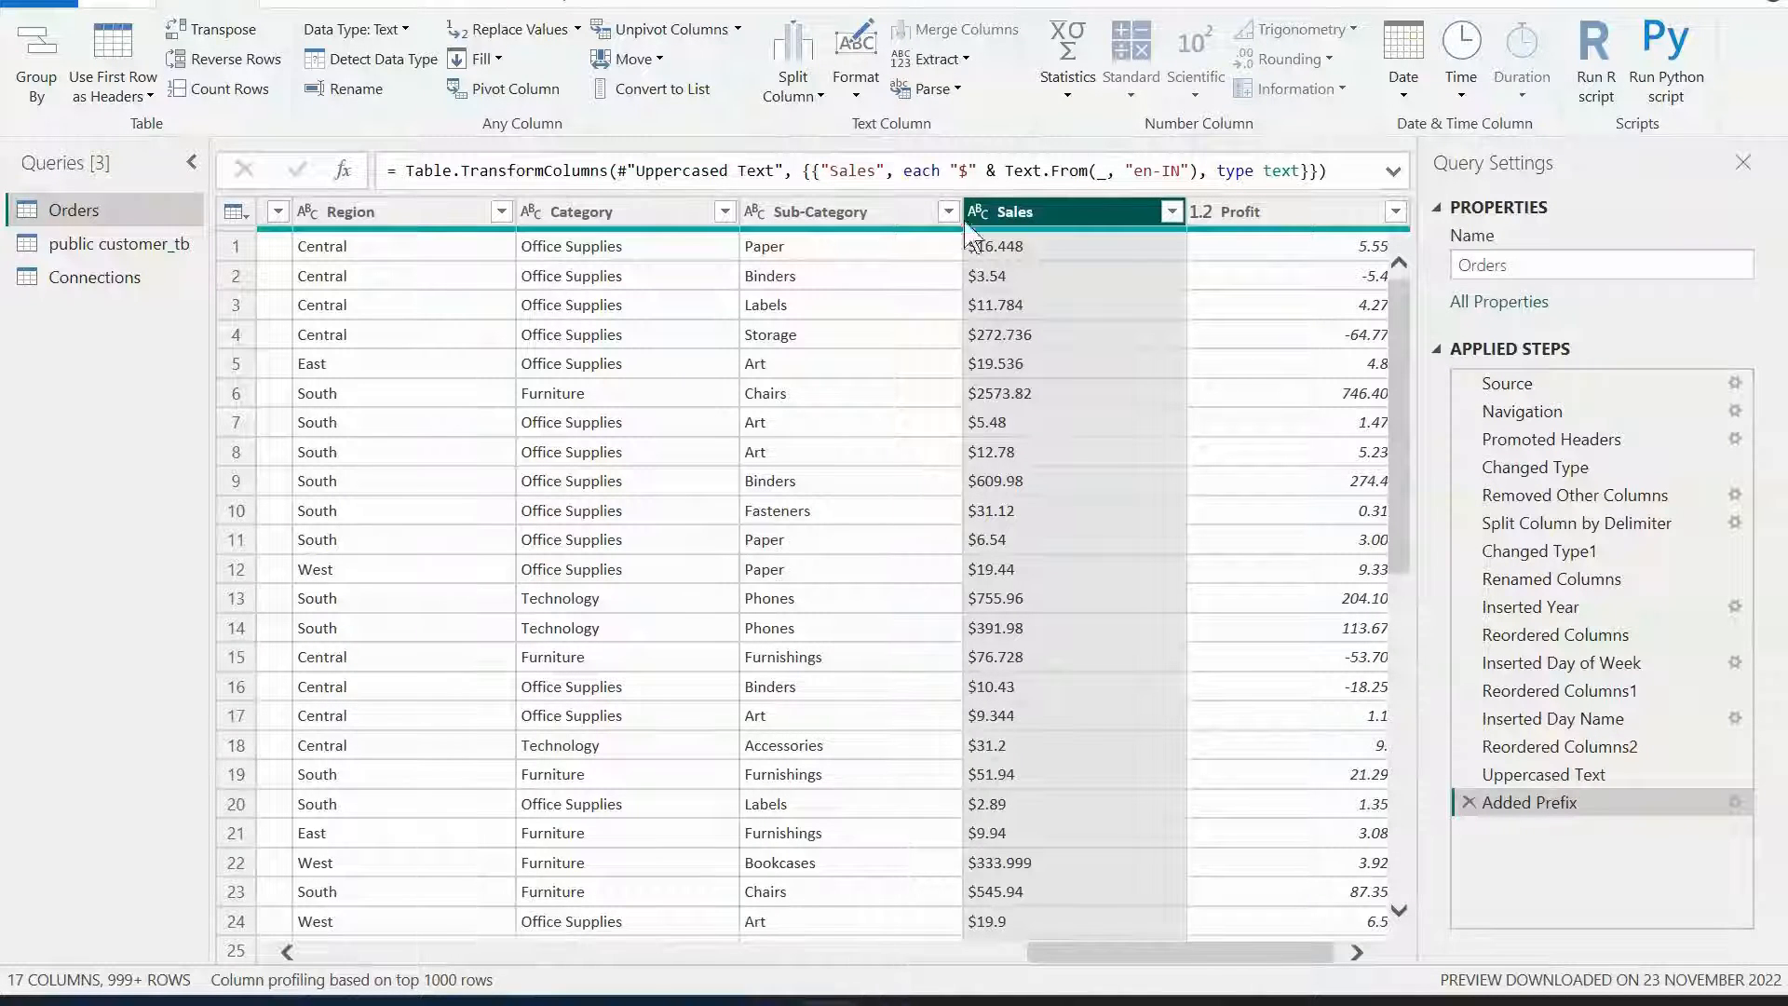
pyautogui.click(874, 101)
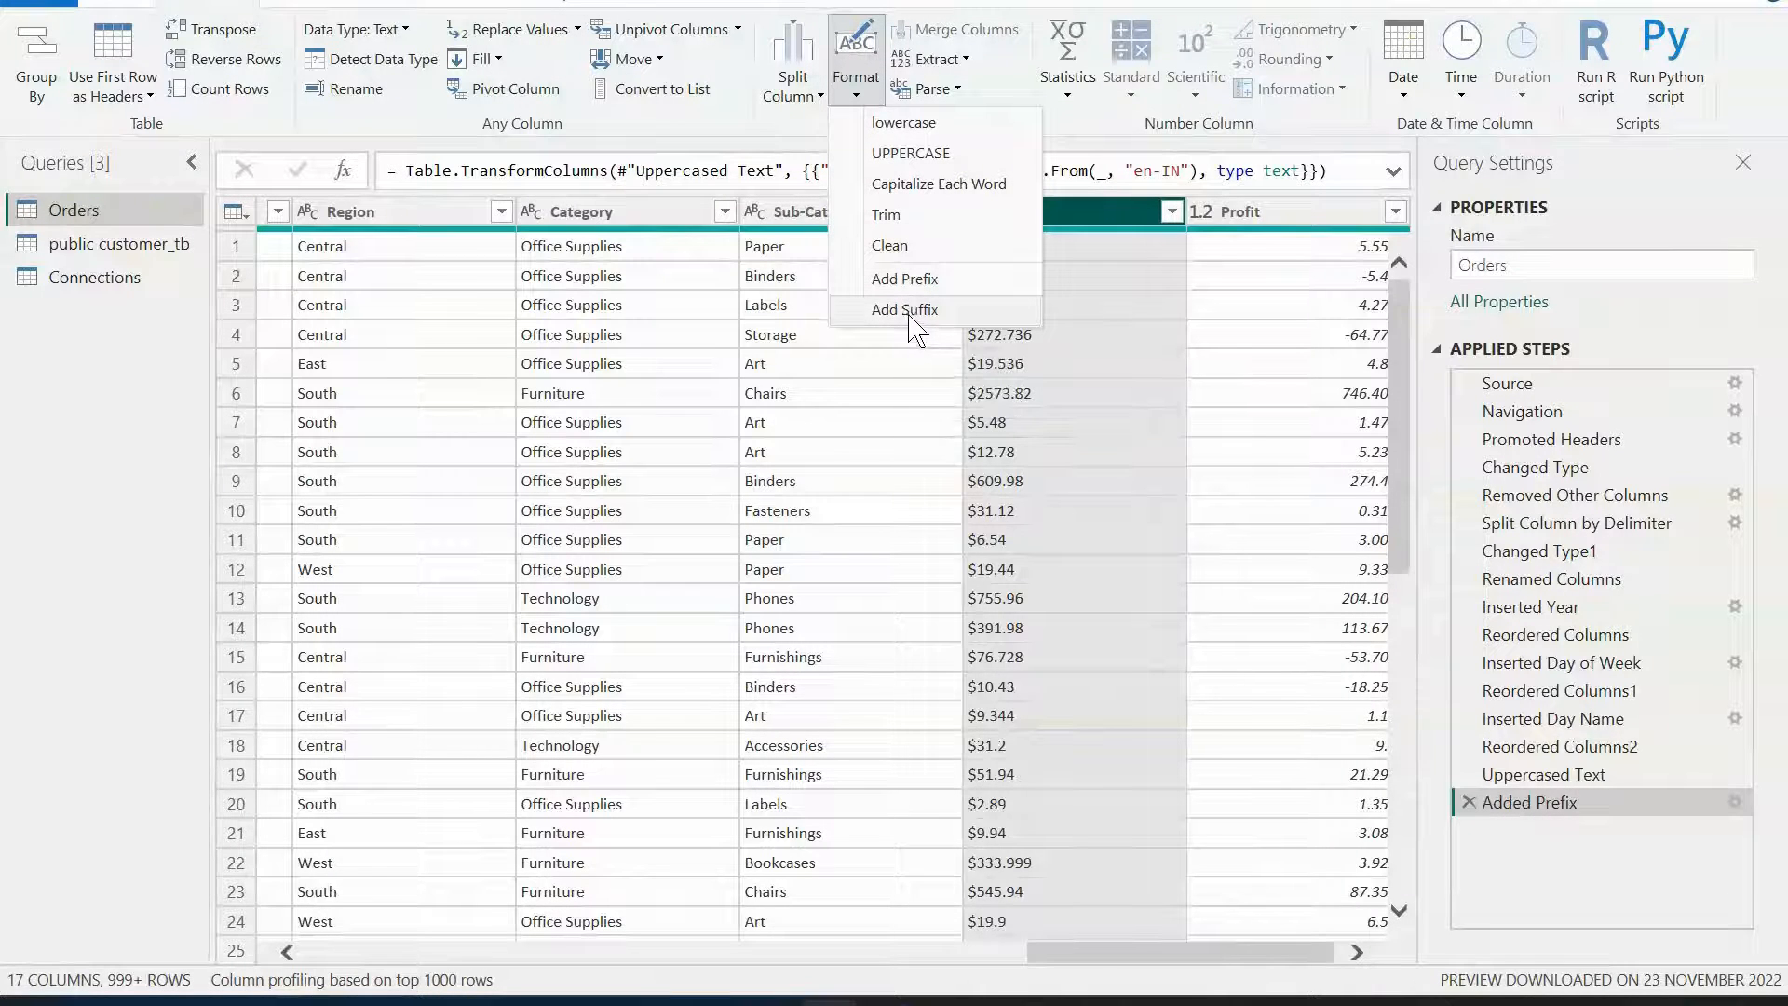
pyautogui.click(1048, 110)
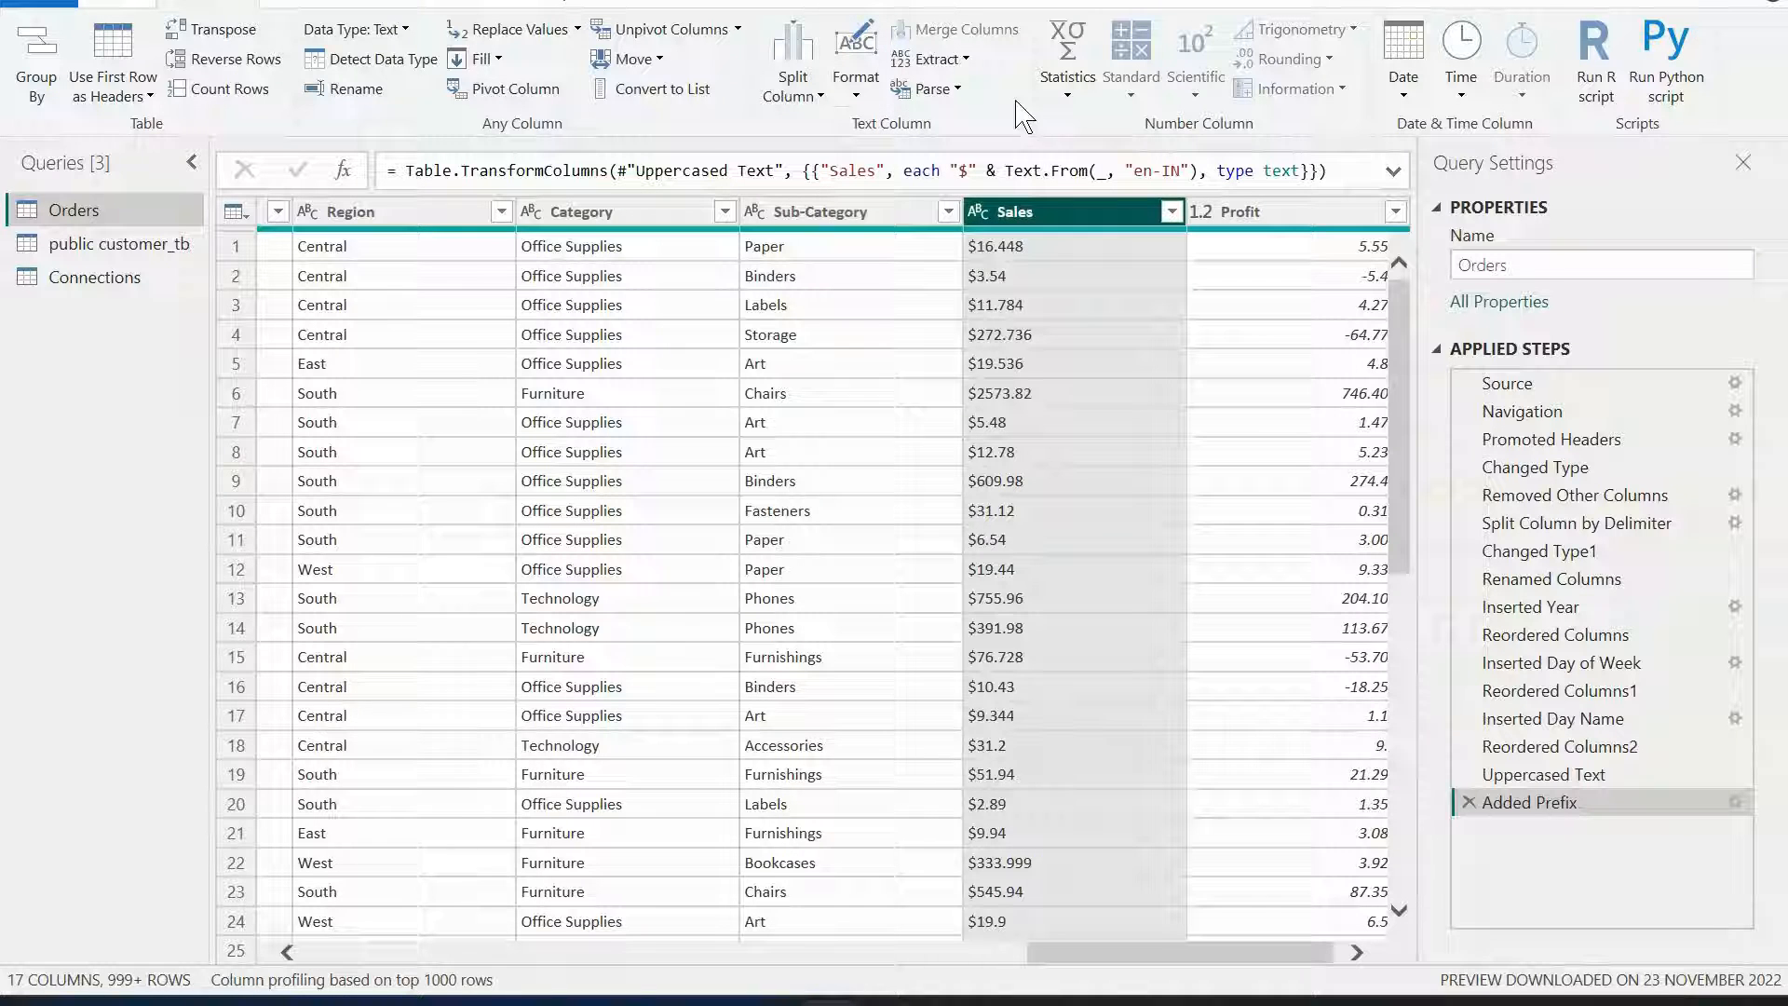
pyautogui.click(964, 61)
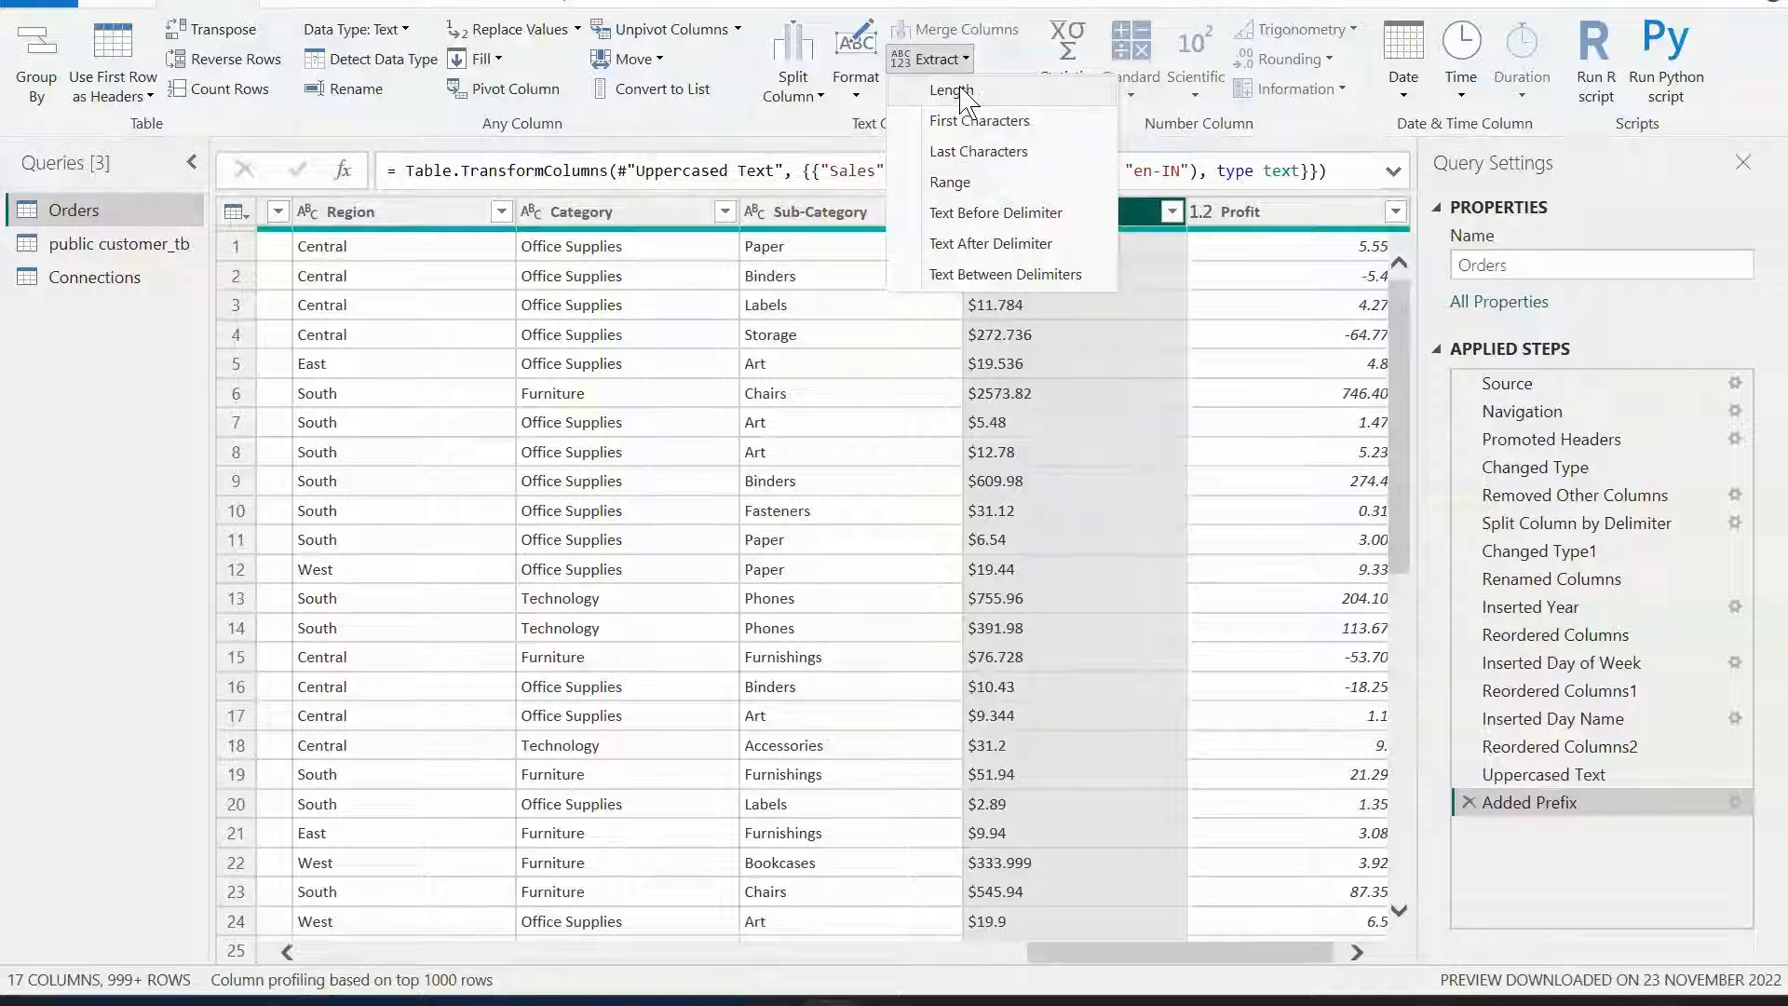
pyautogui.click(661, 199)
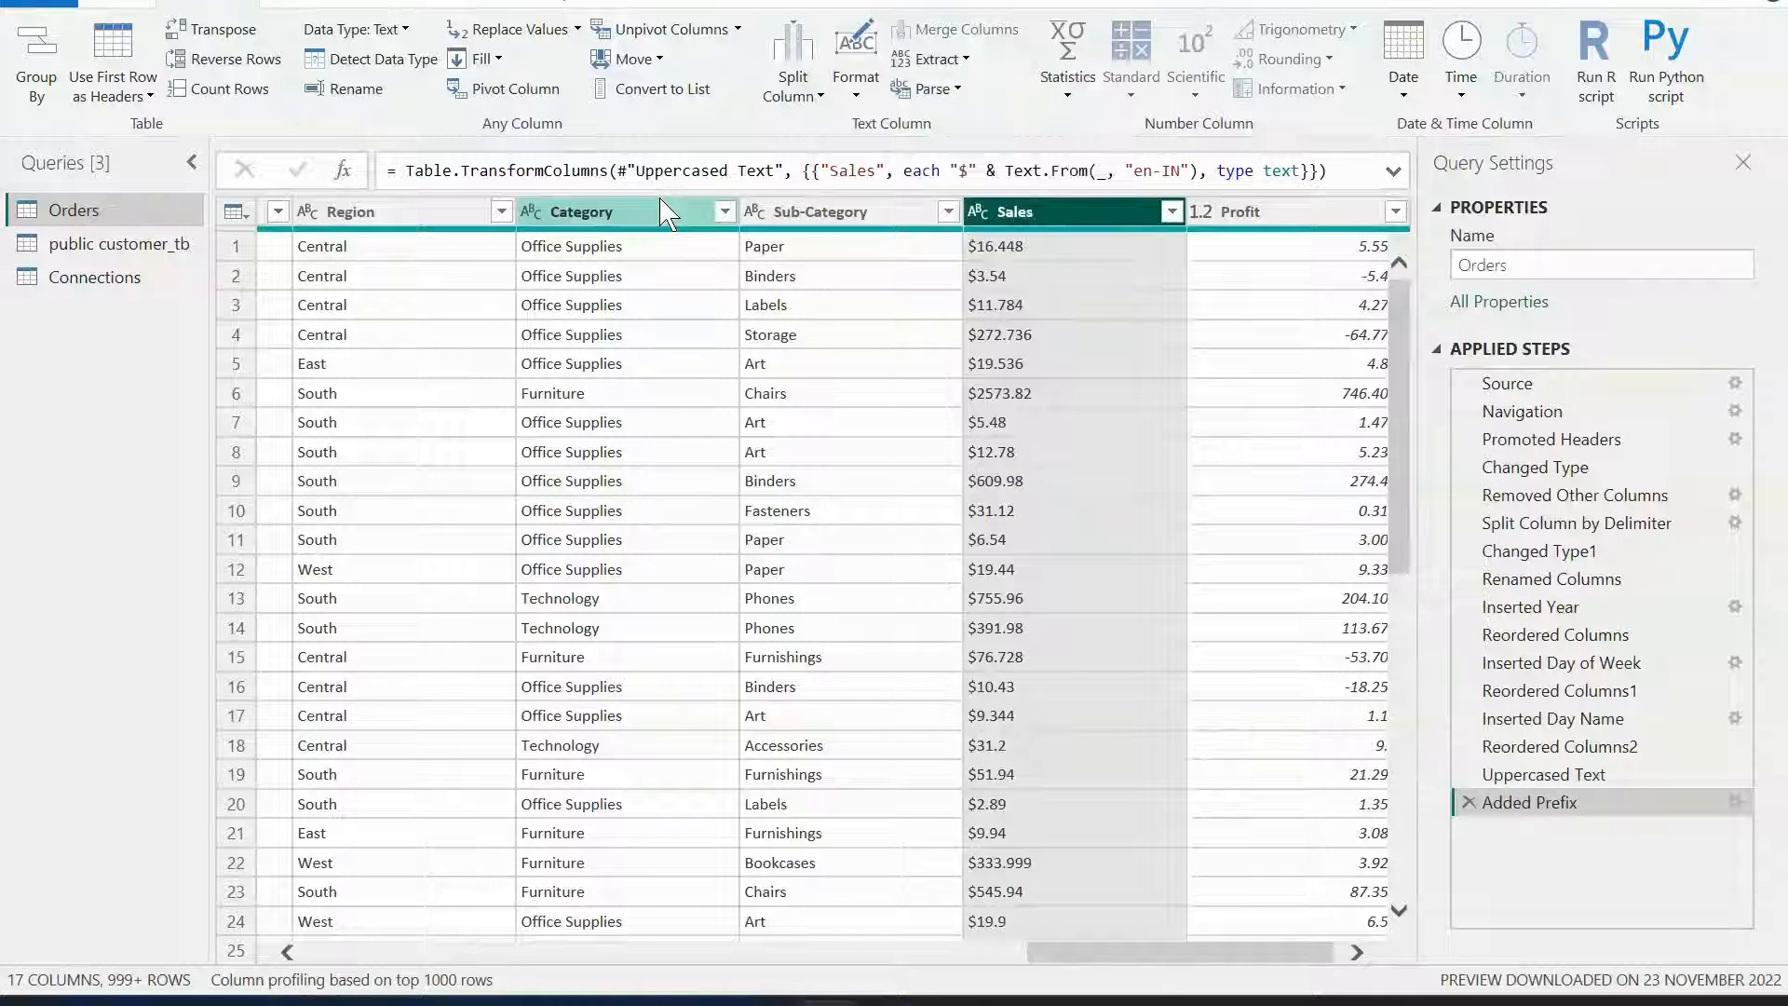
# Extract the text length of the Category column, then delete that Calculated Text Length step.
pyautogui.click(663, 212)
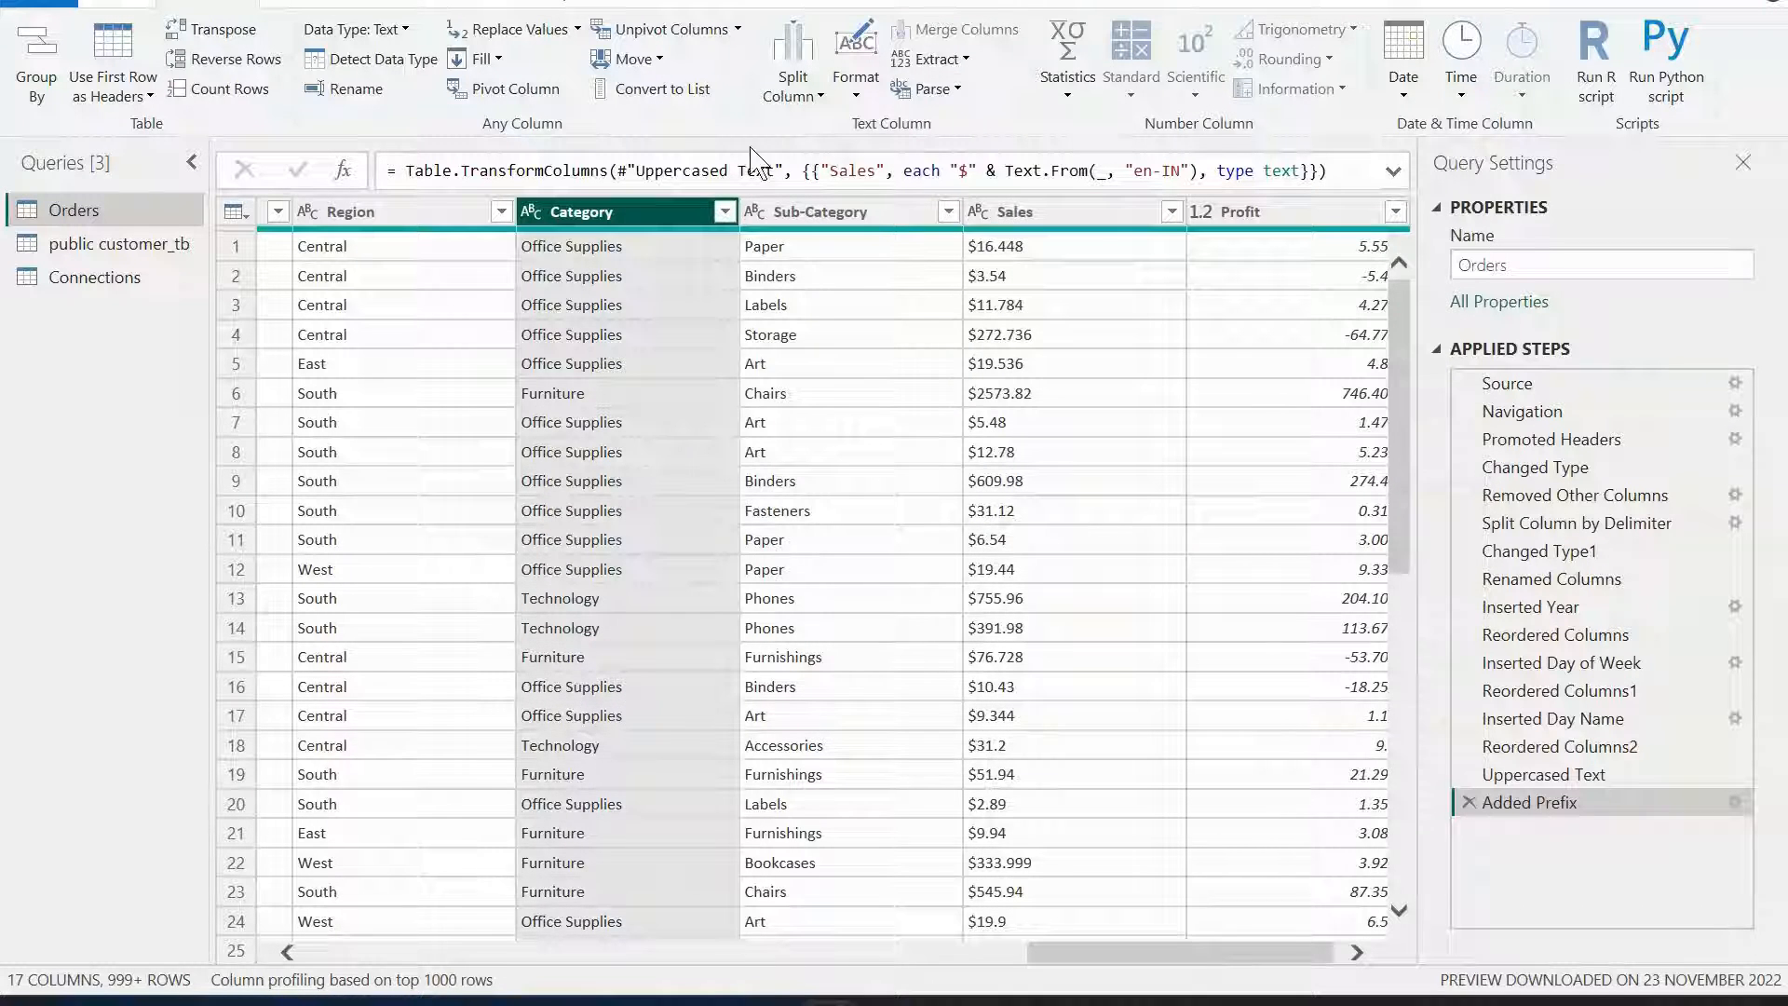
pyautogui.click(966, 61)
pyautogui.click(957, 85)
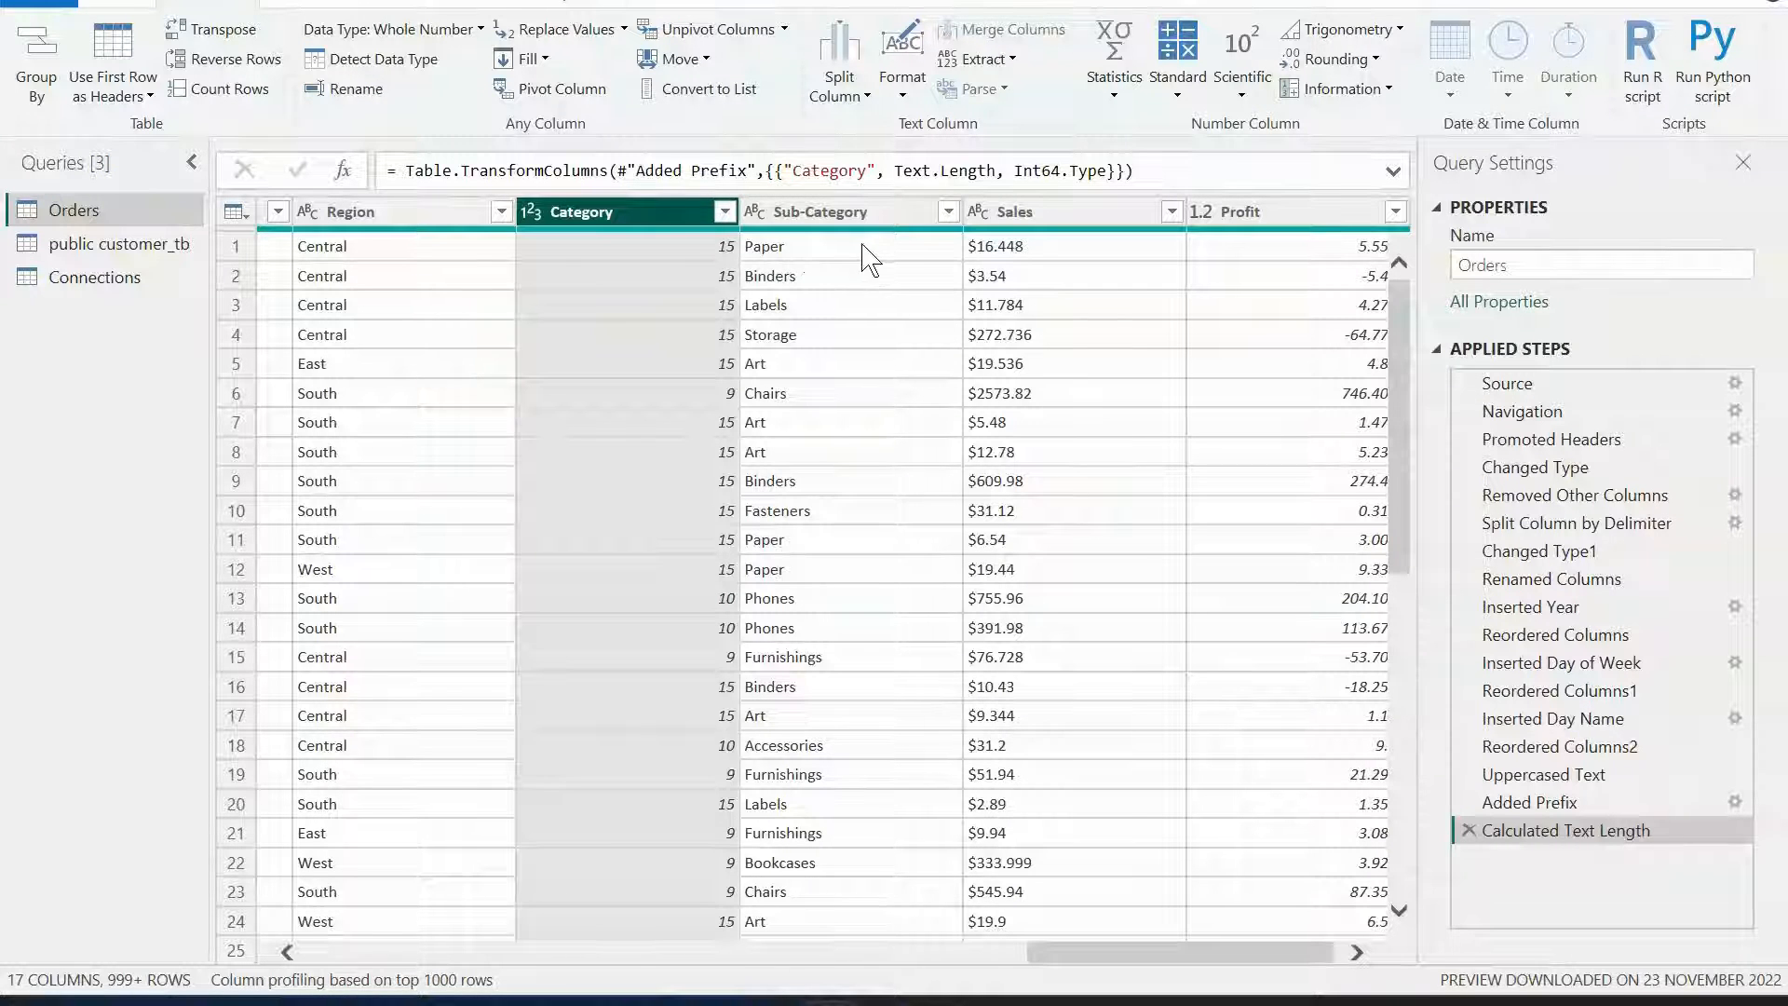
pyautogui.click(1469, 831)
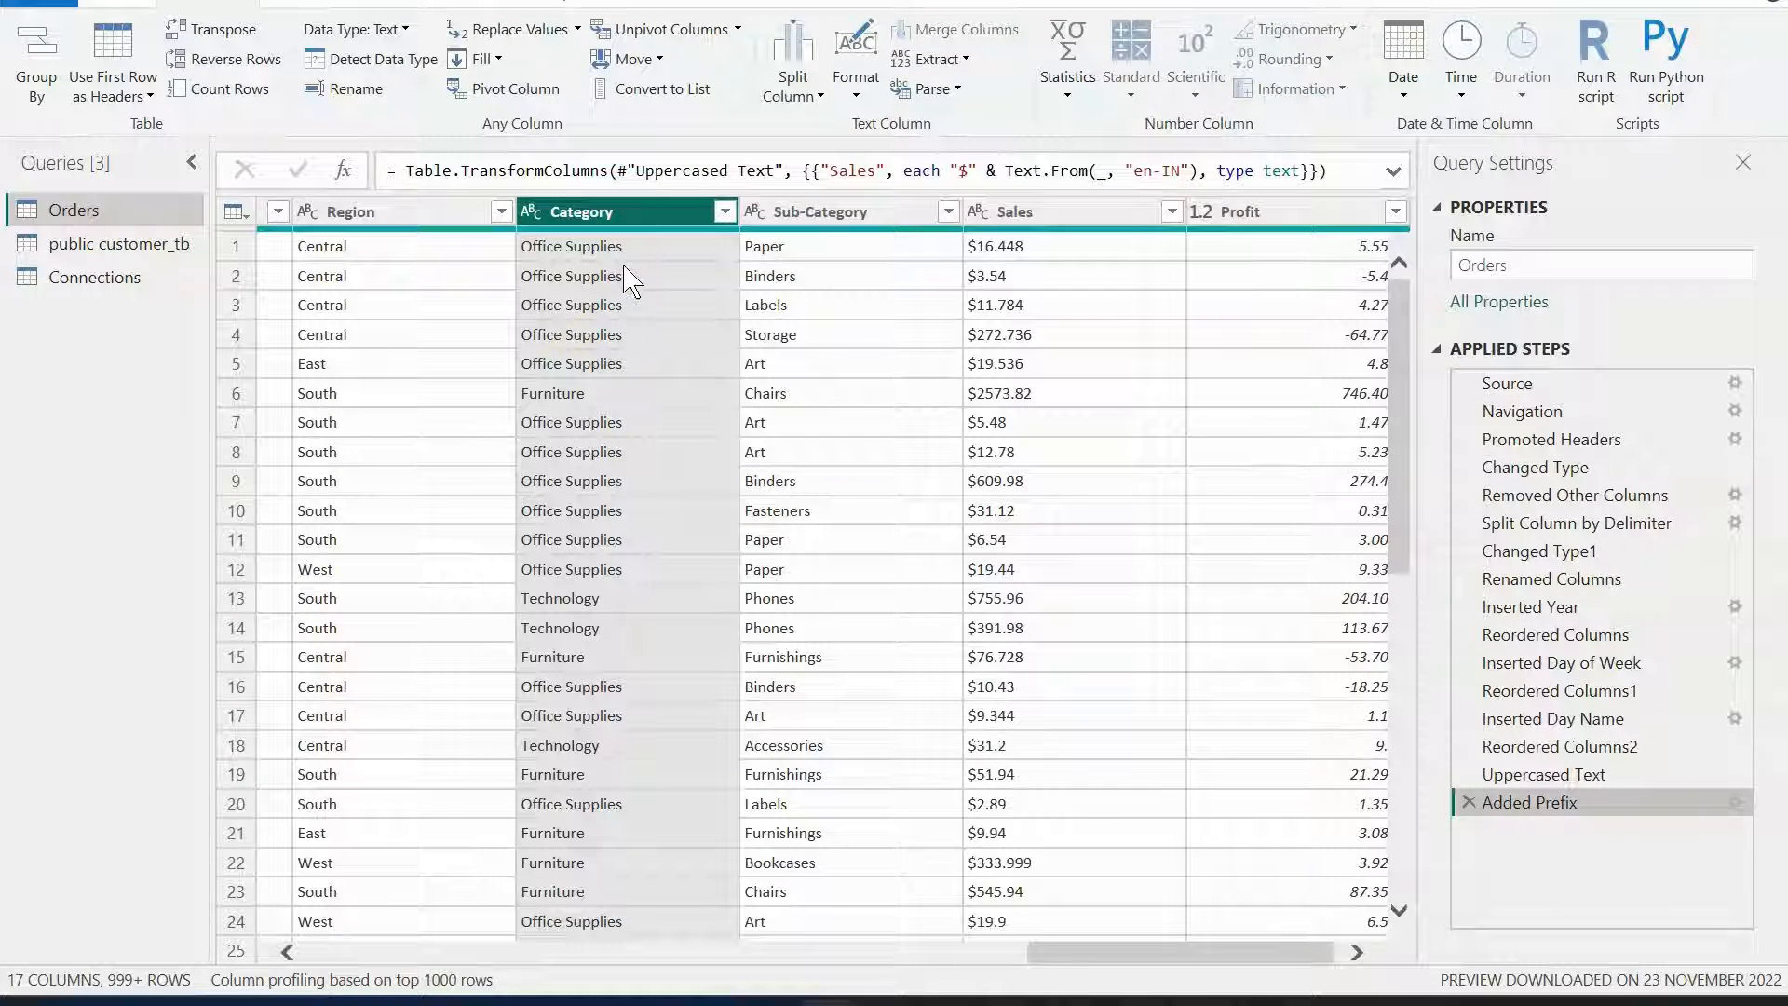
pyautogui.click(959, 60)
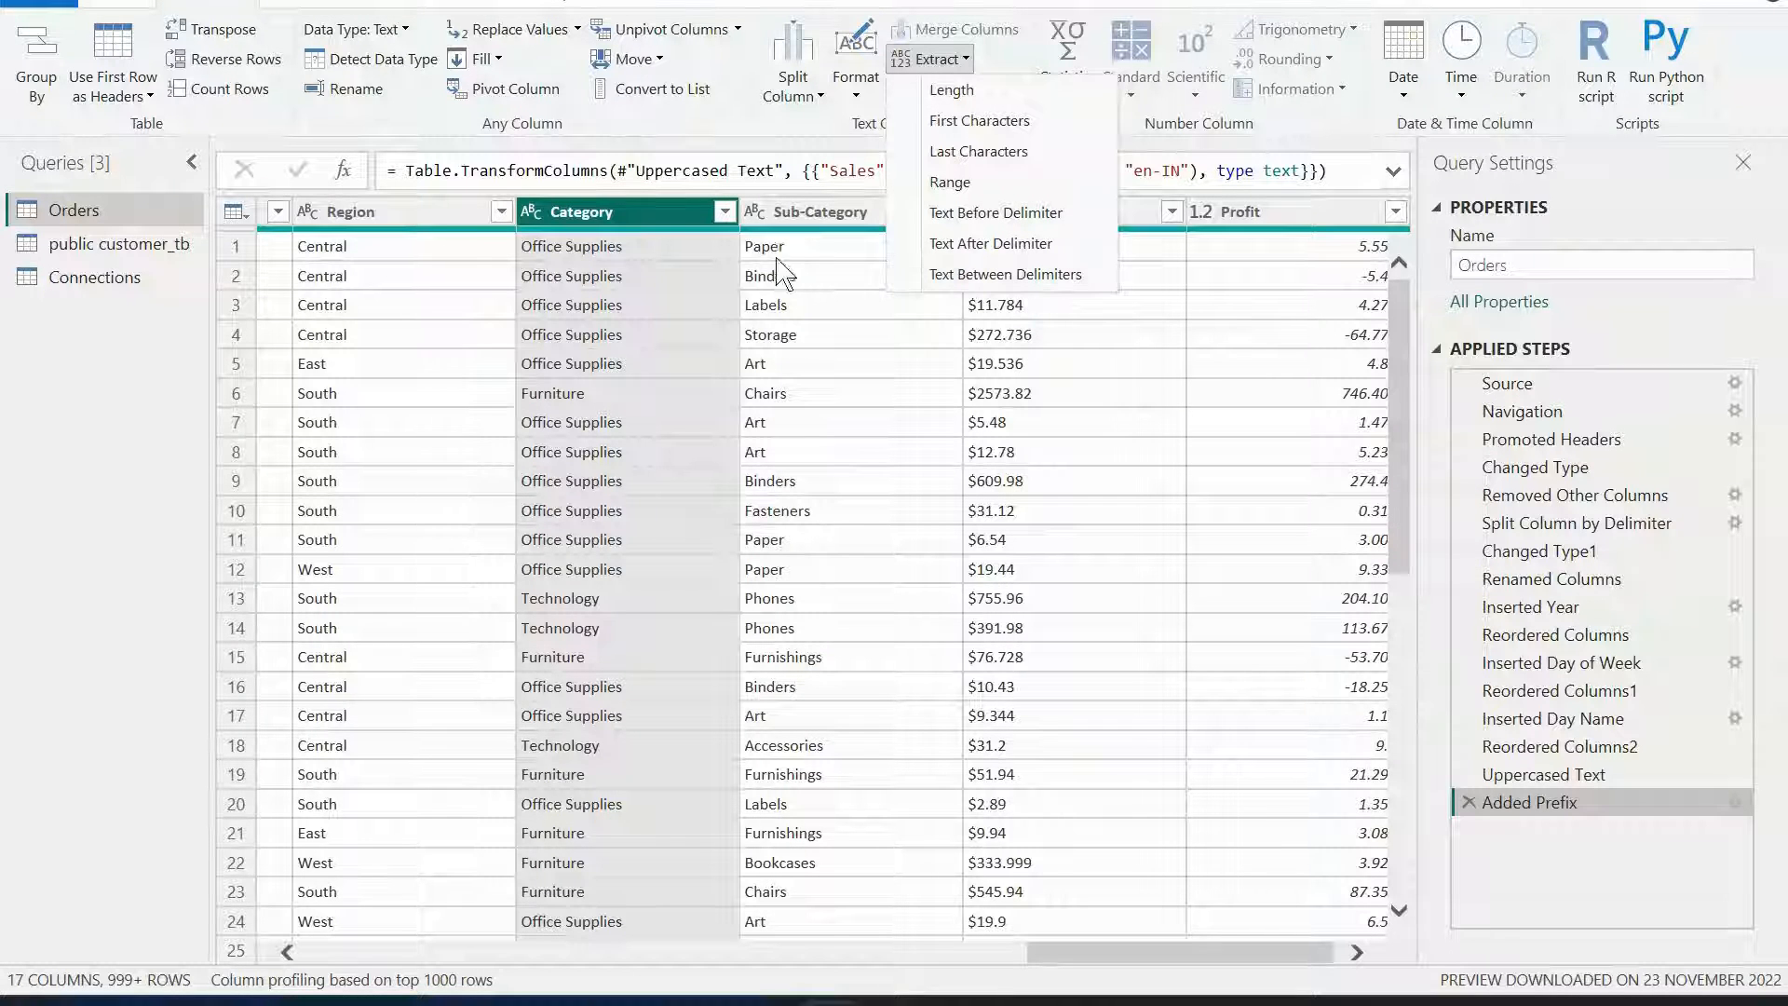
pyautogui.click(843, 145)
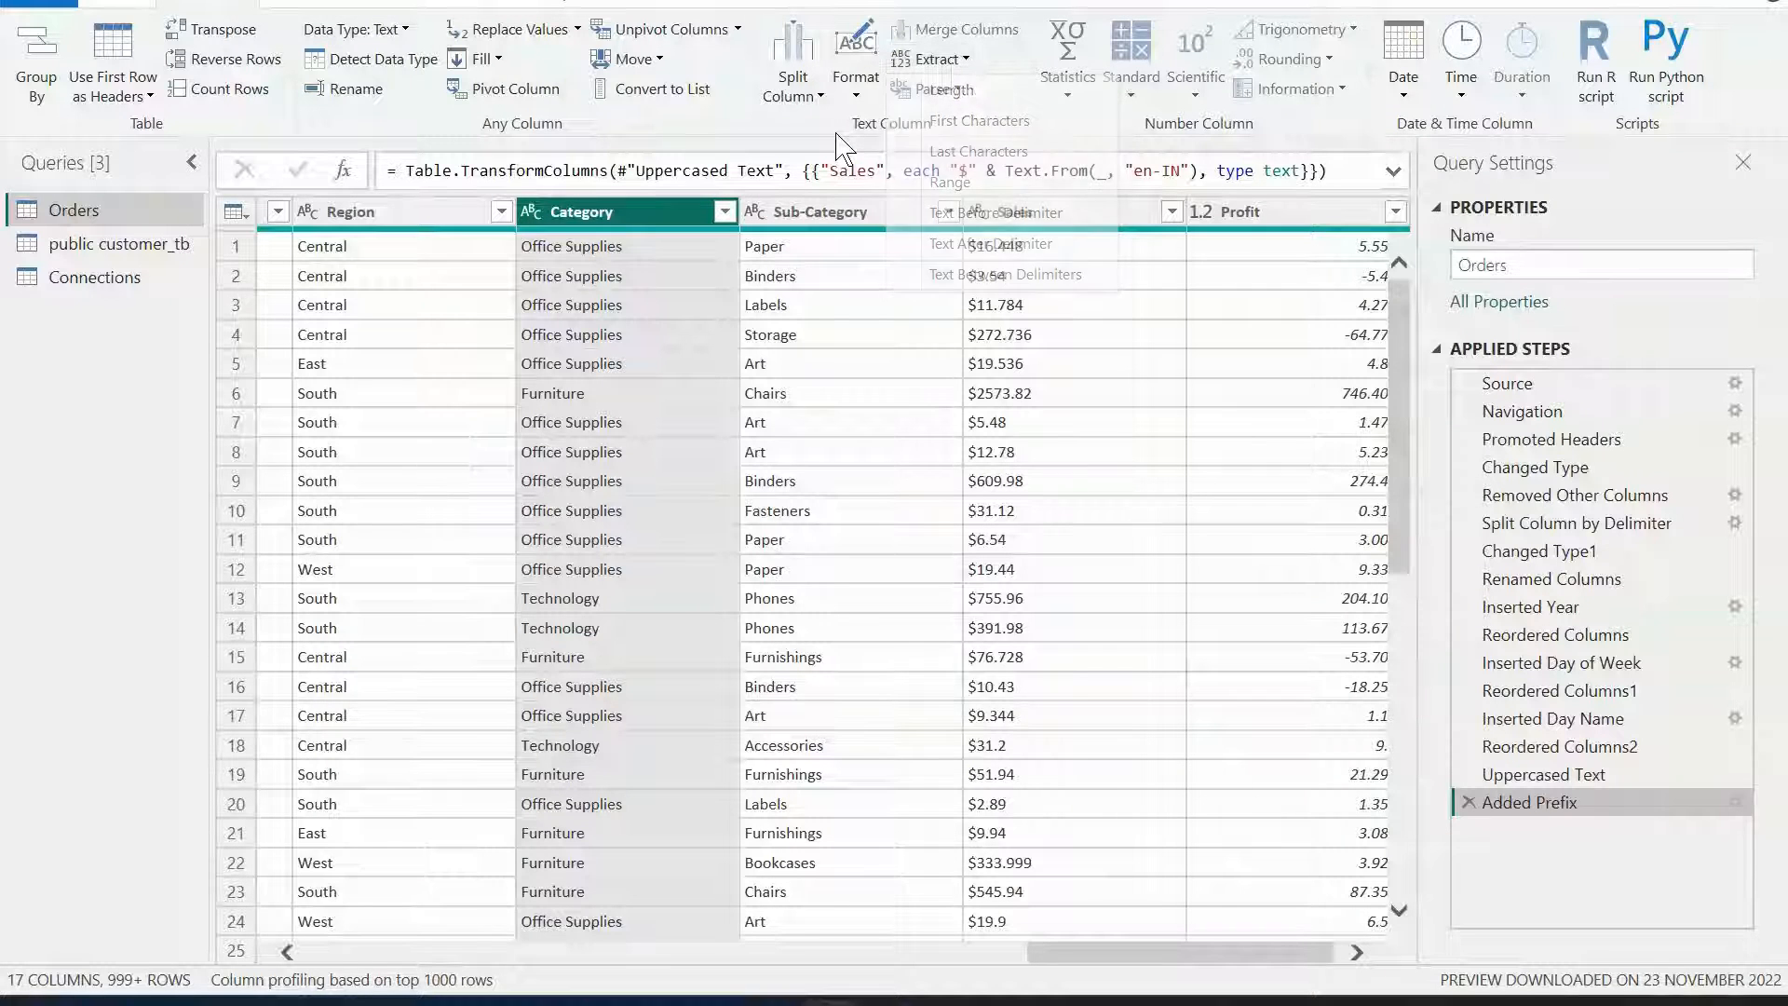
pyautogui.click(959, 86)
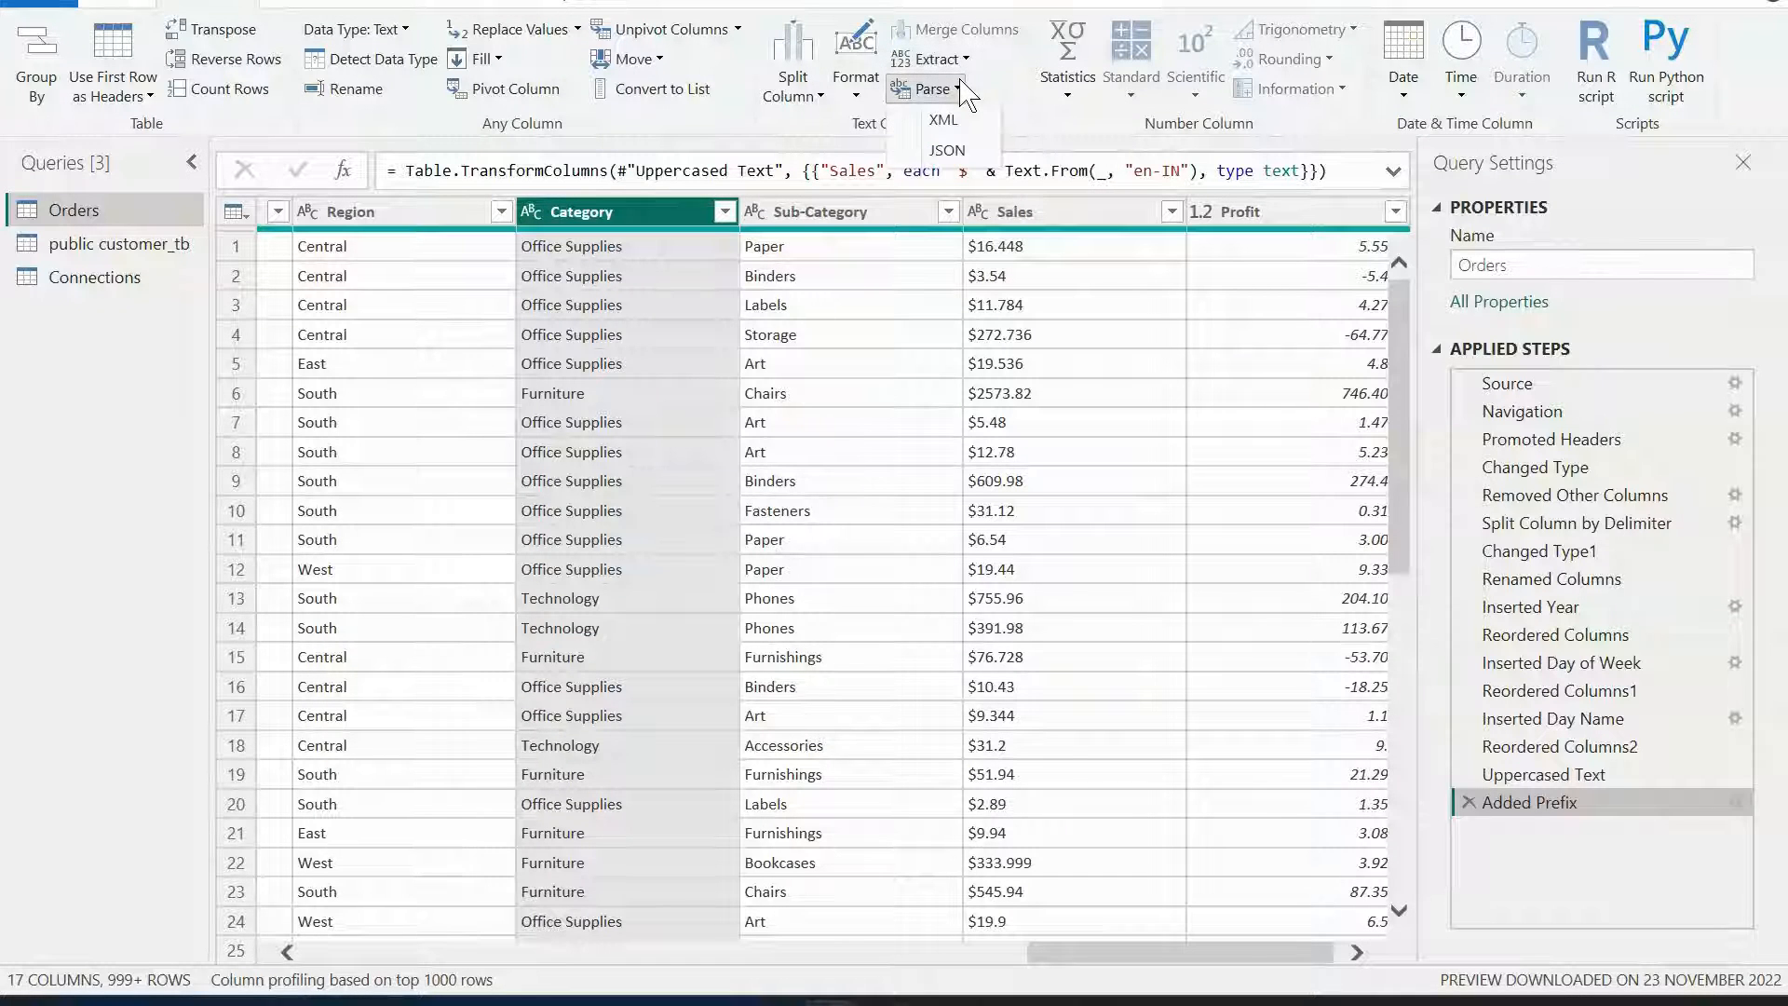
pyautogui.click(1048, 126)
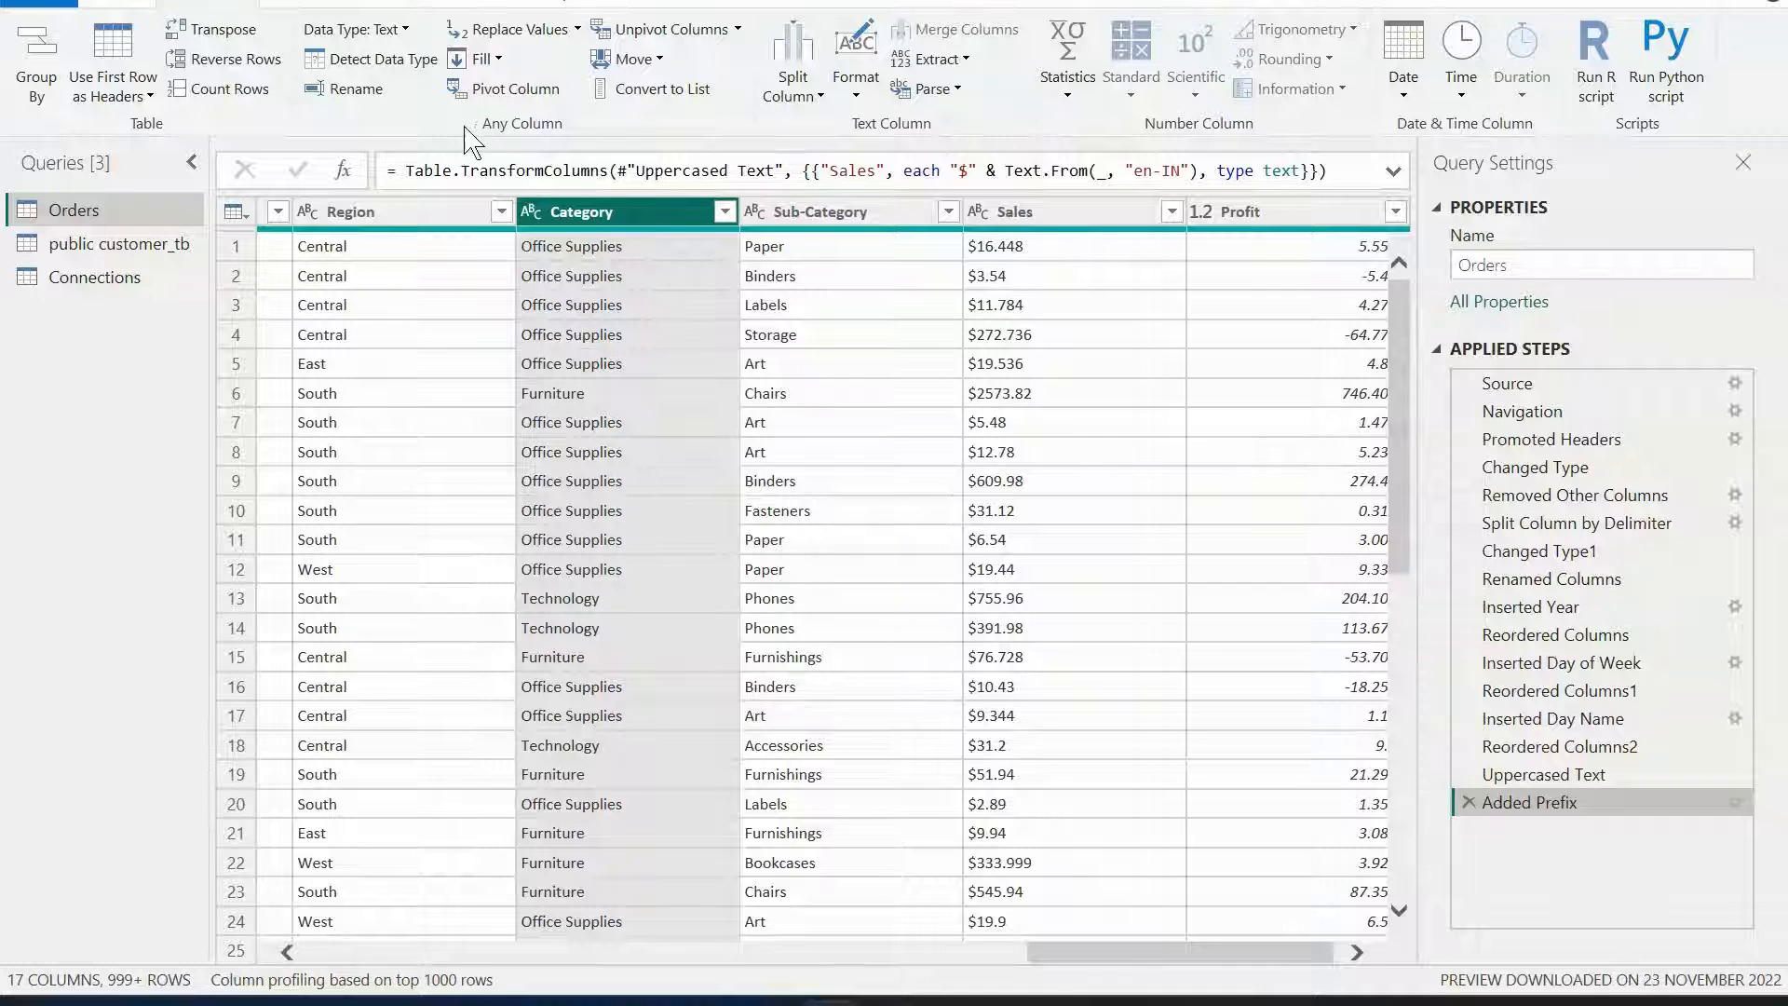
pyautogui.click(289, 4)
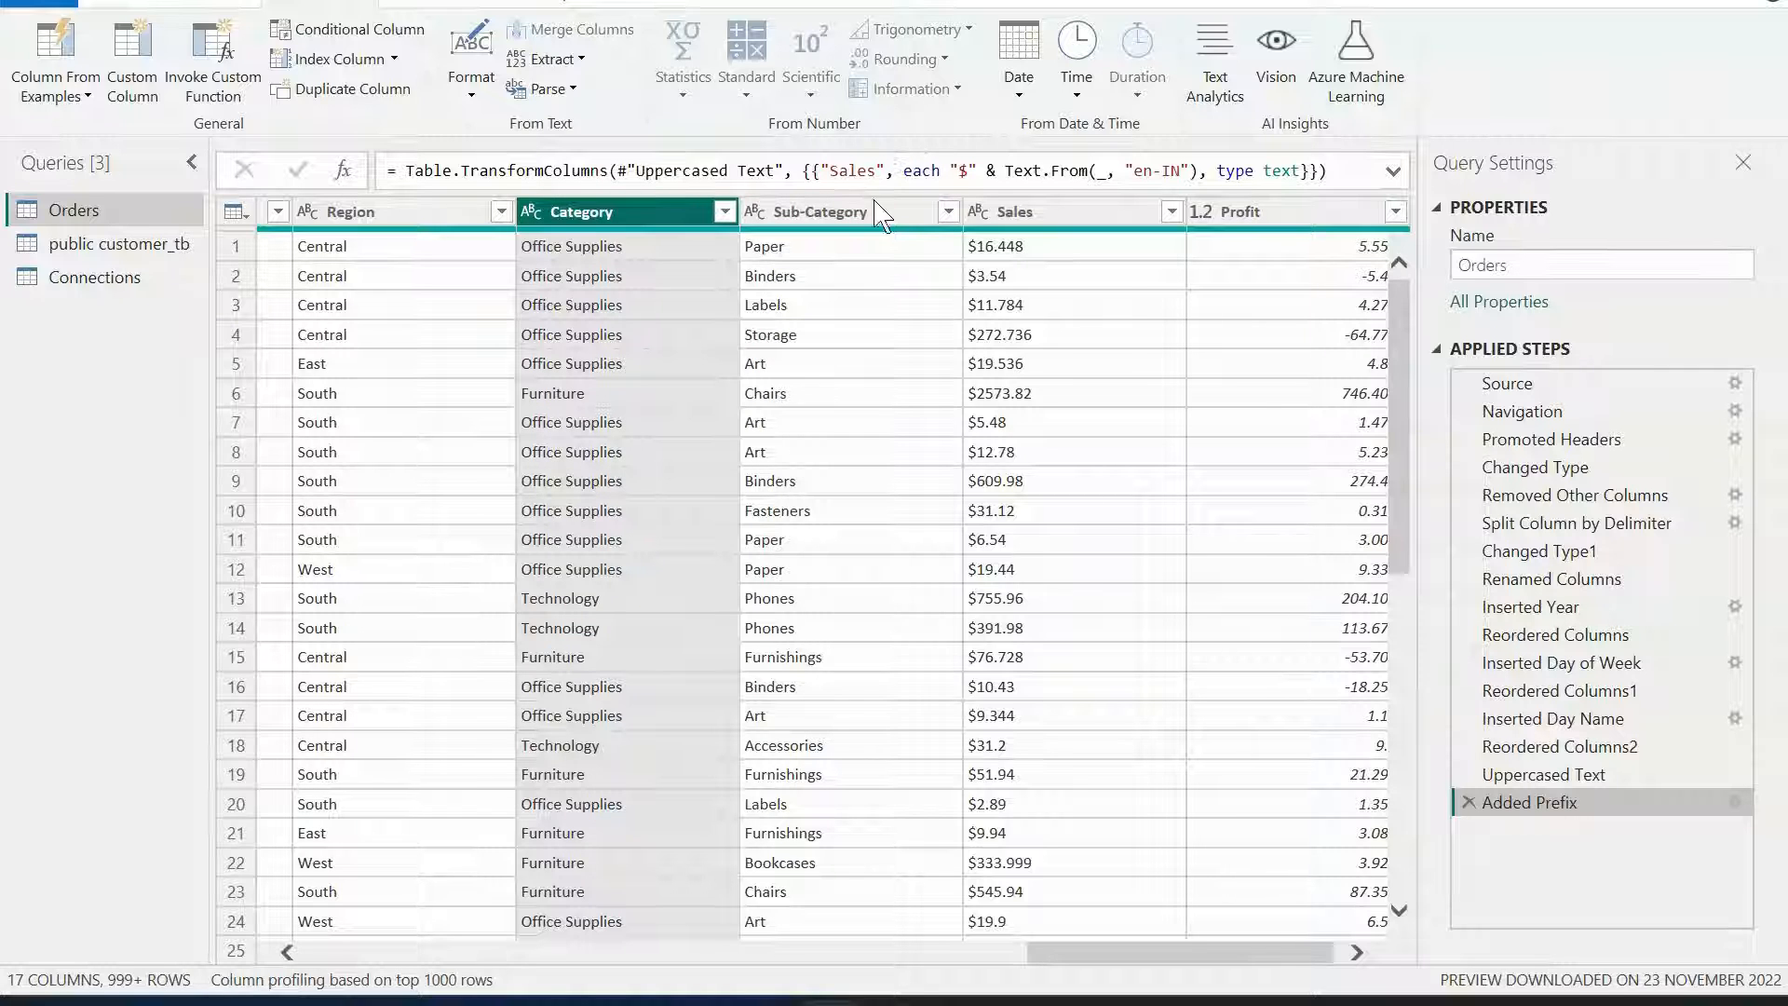
# Switch to the browser and review the Day 2 topics listed in the course README, highlighting Number Specific Tools.
pyautogui.moveTo(890, 1002)
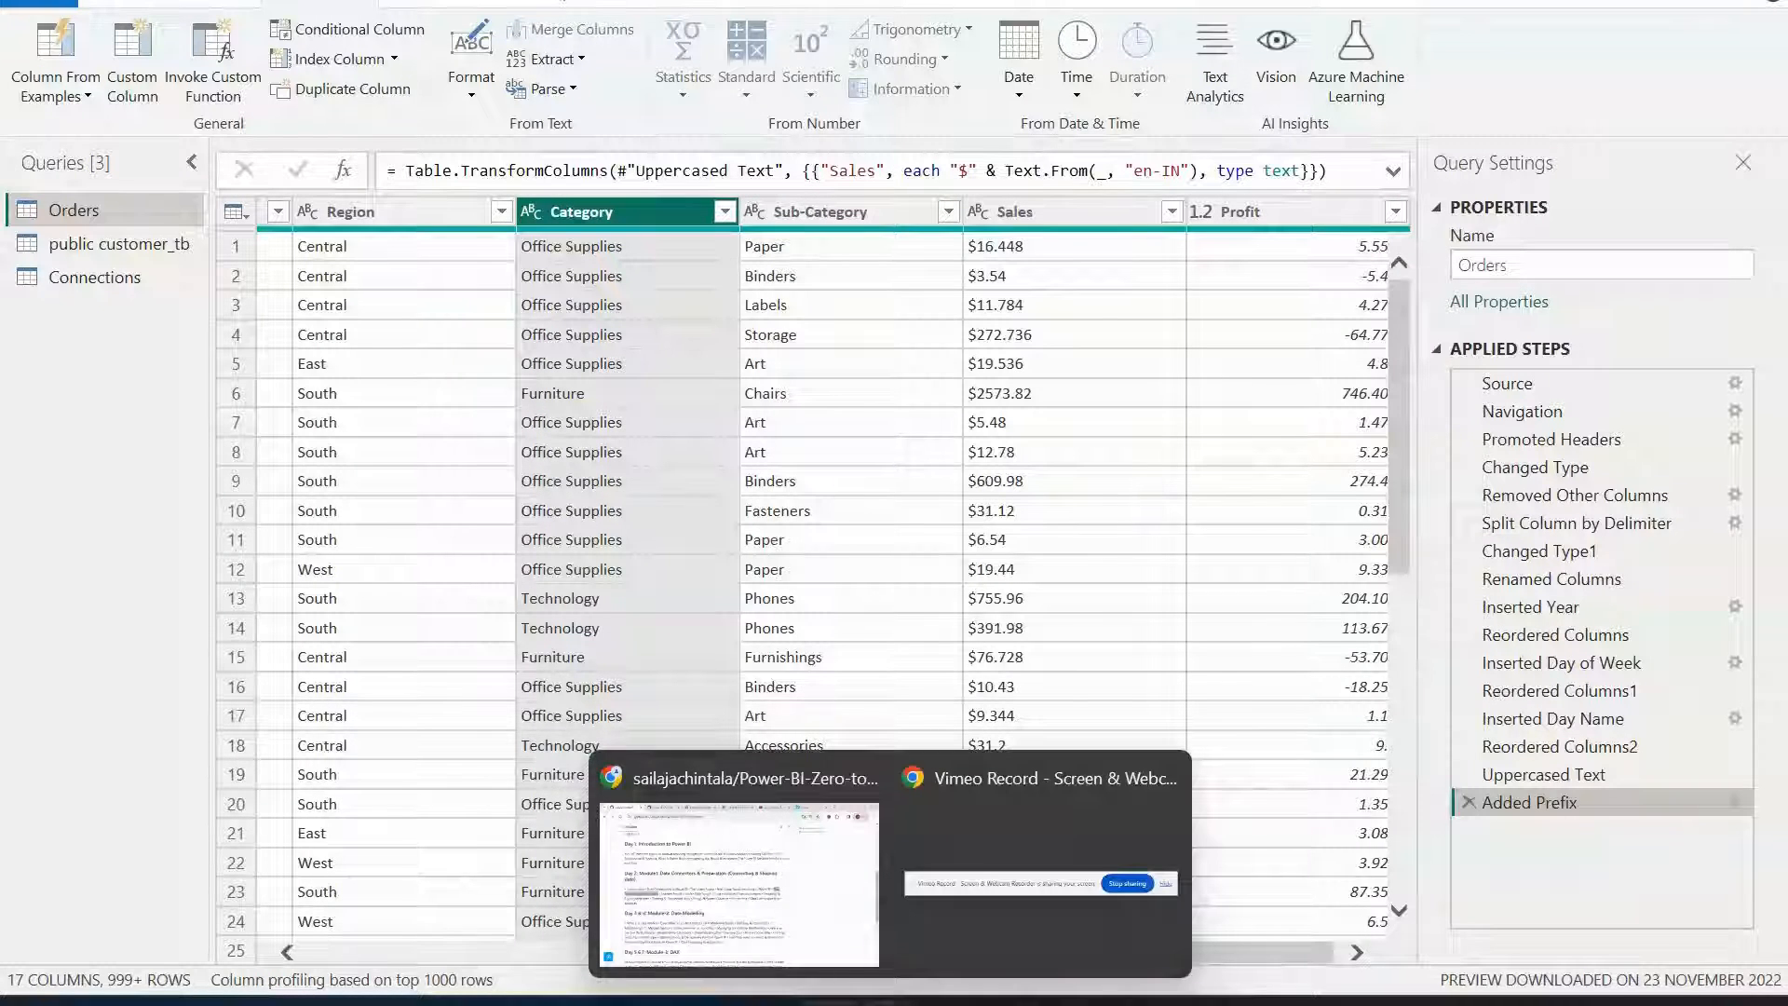
pyautogui.click(778, 917)
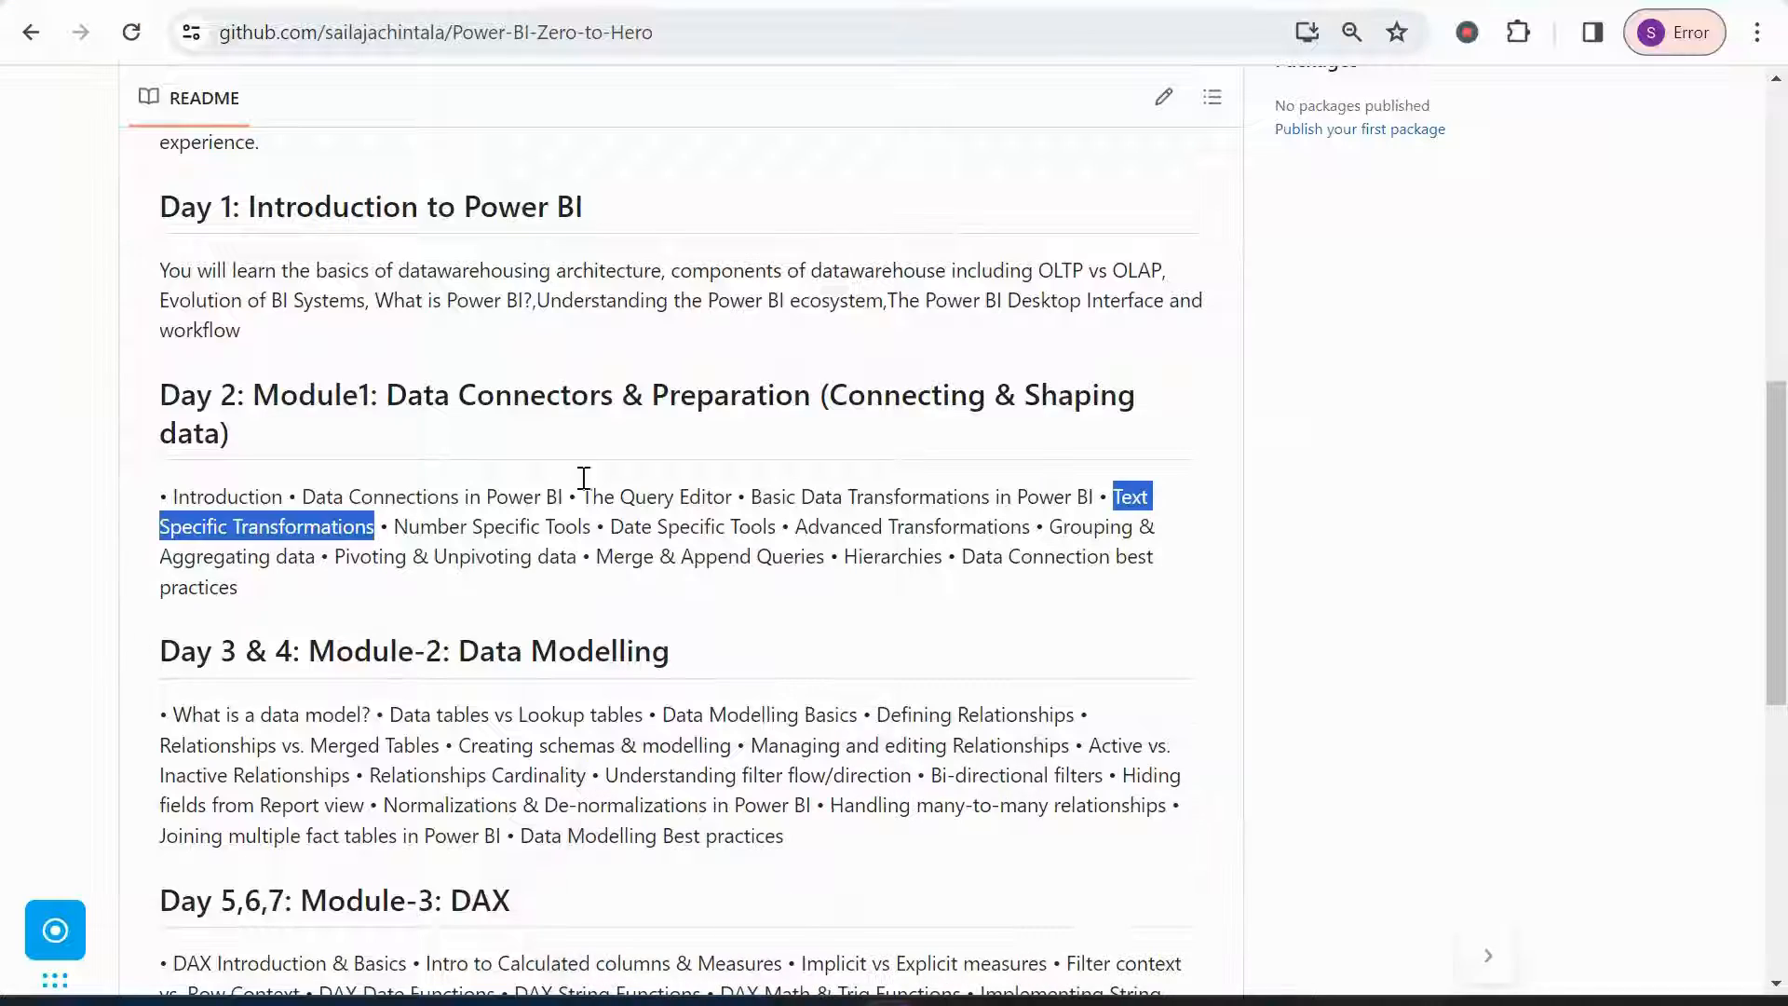
pyautogui.click(653, 538)
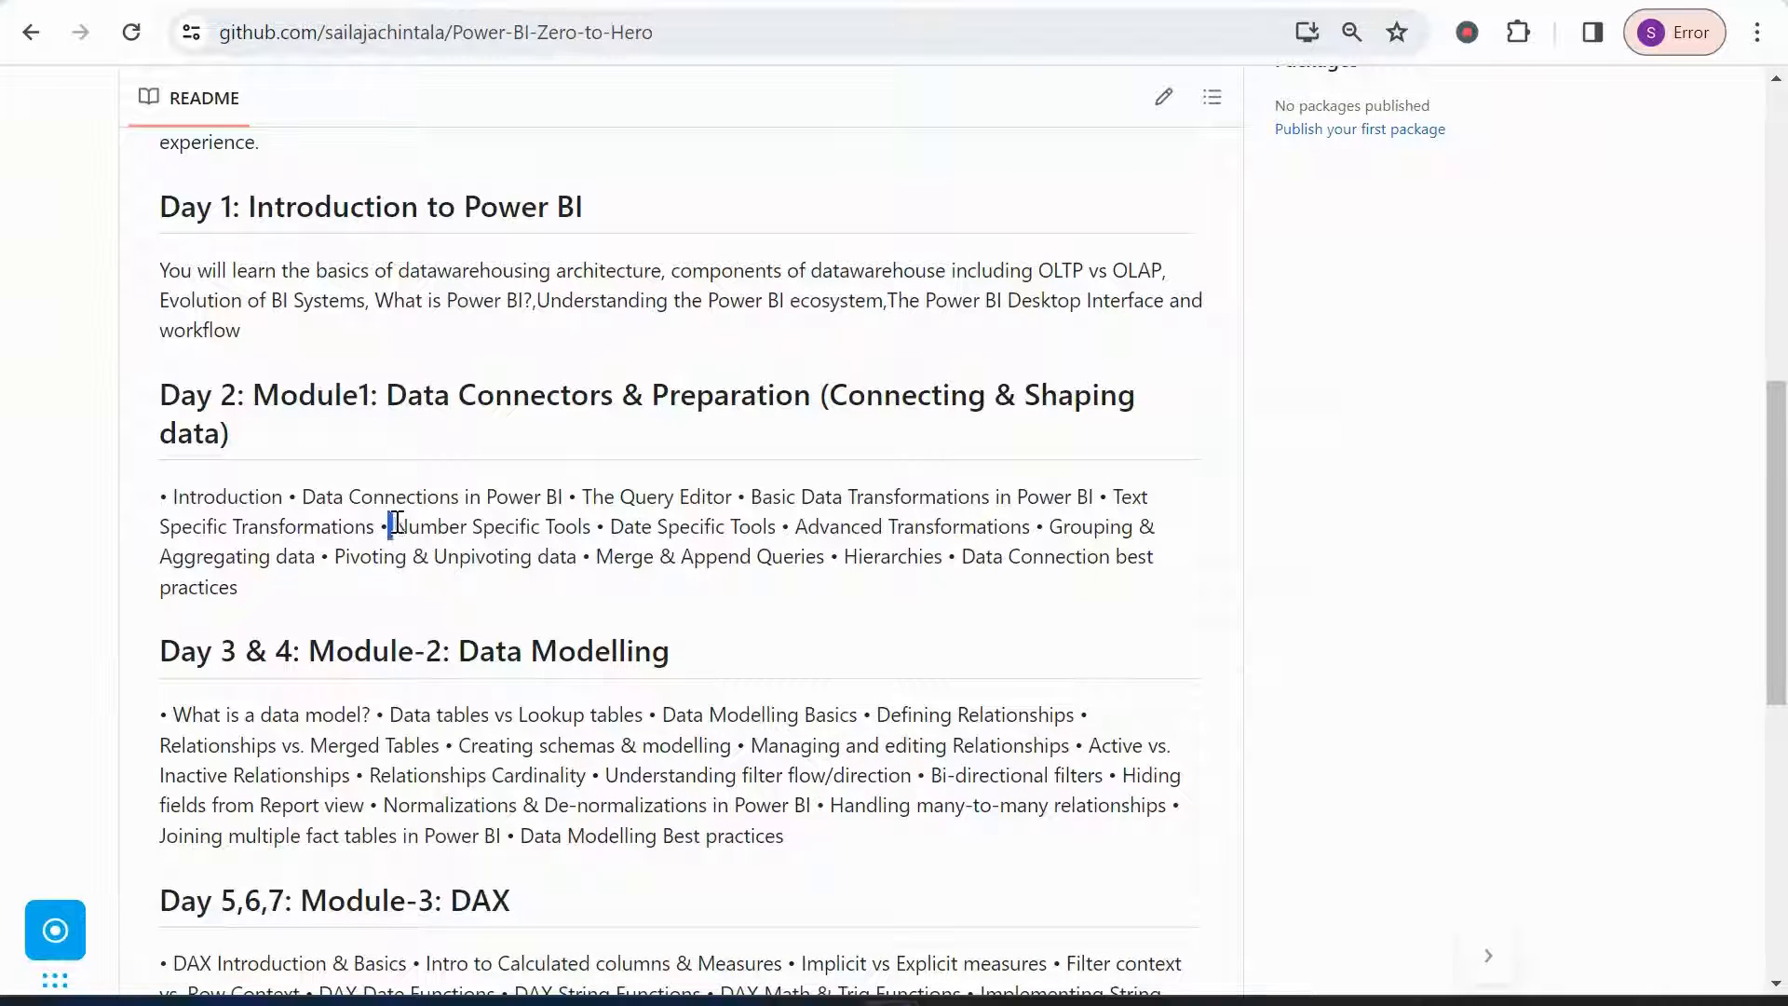
pyautogui.moveTo(395, 524); pyautogui.dragTo(598, 523)
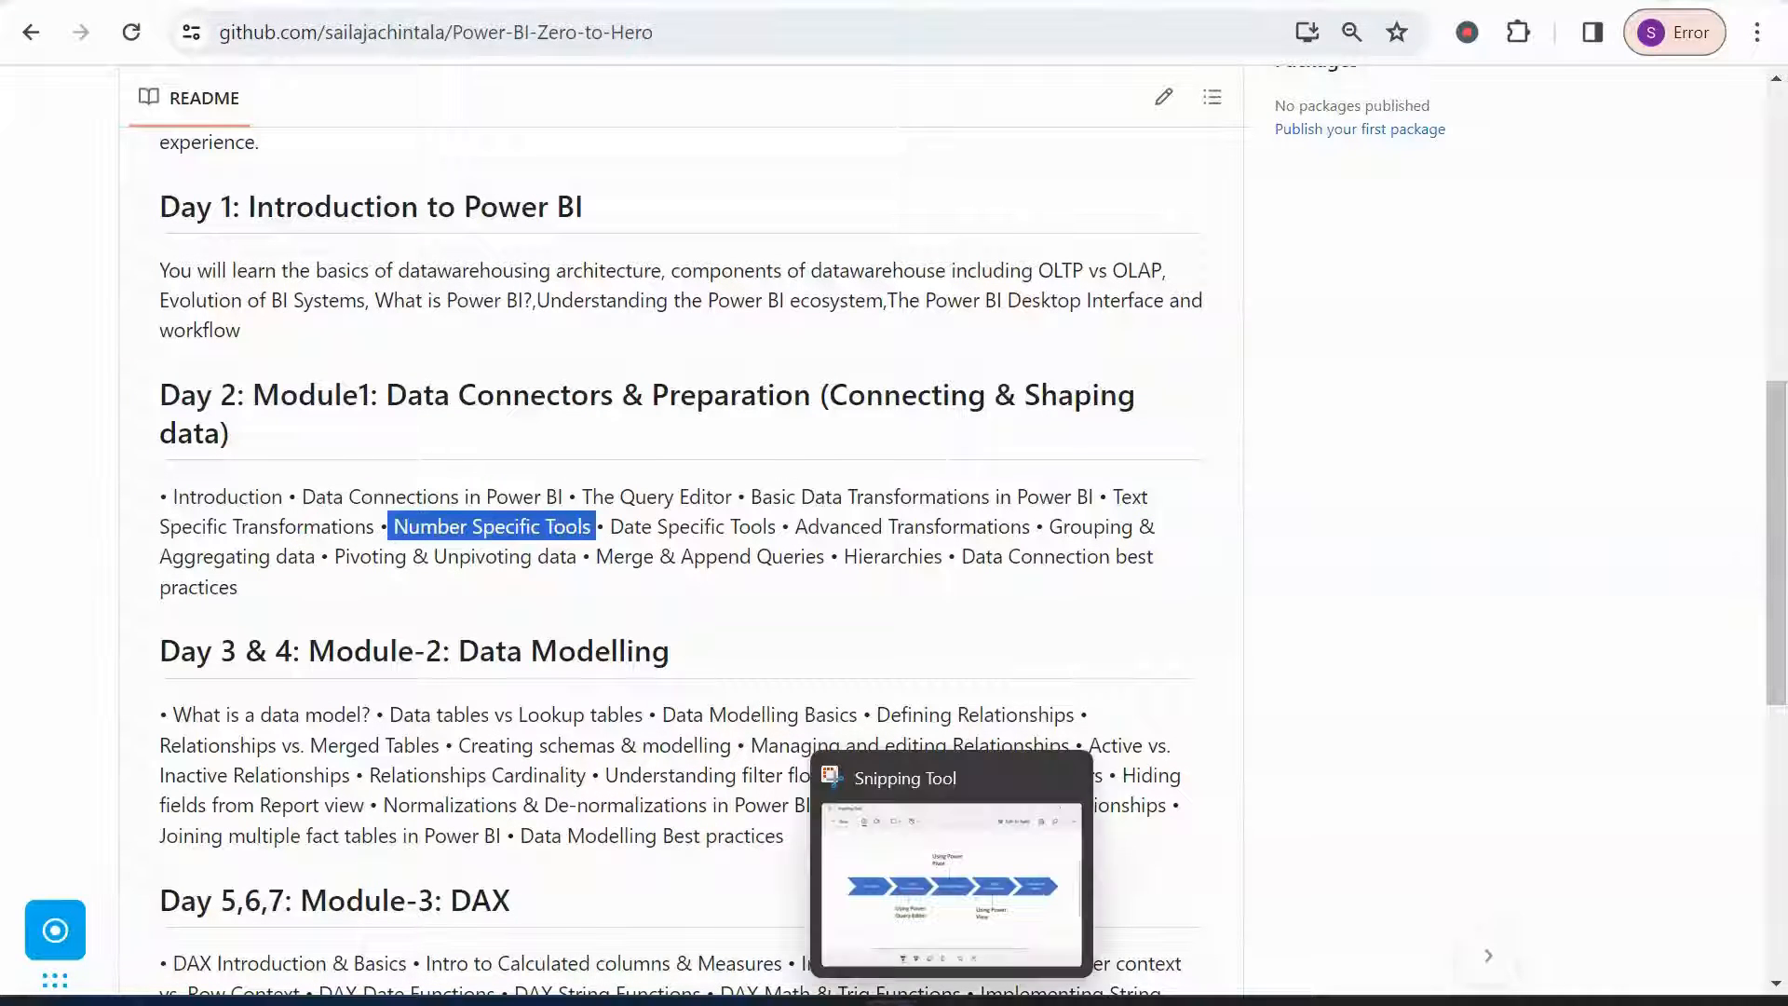
pyautogui.click(927, 824)
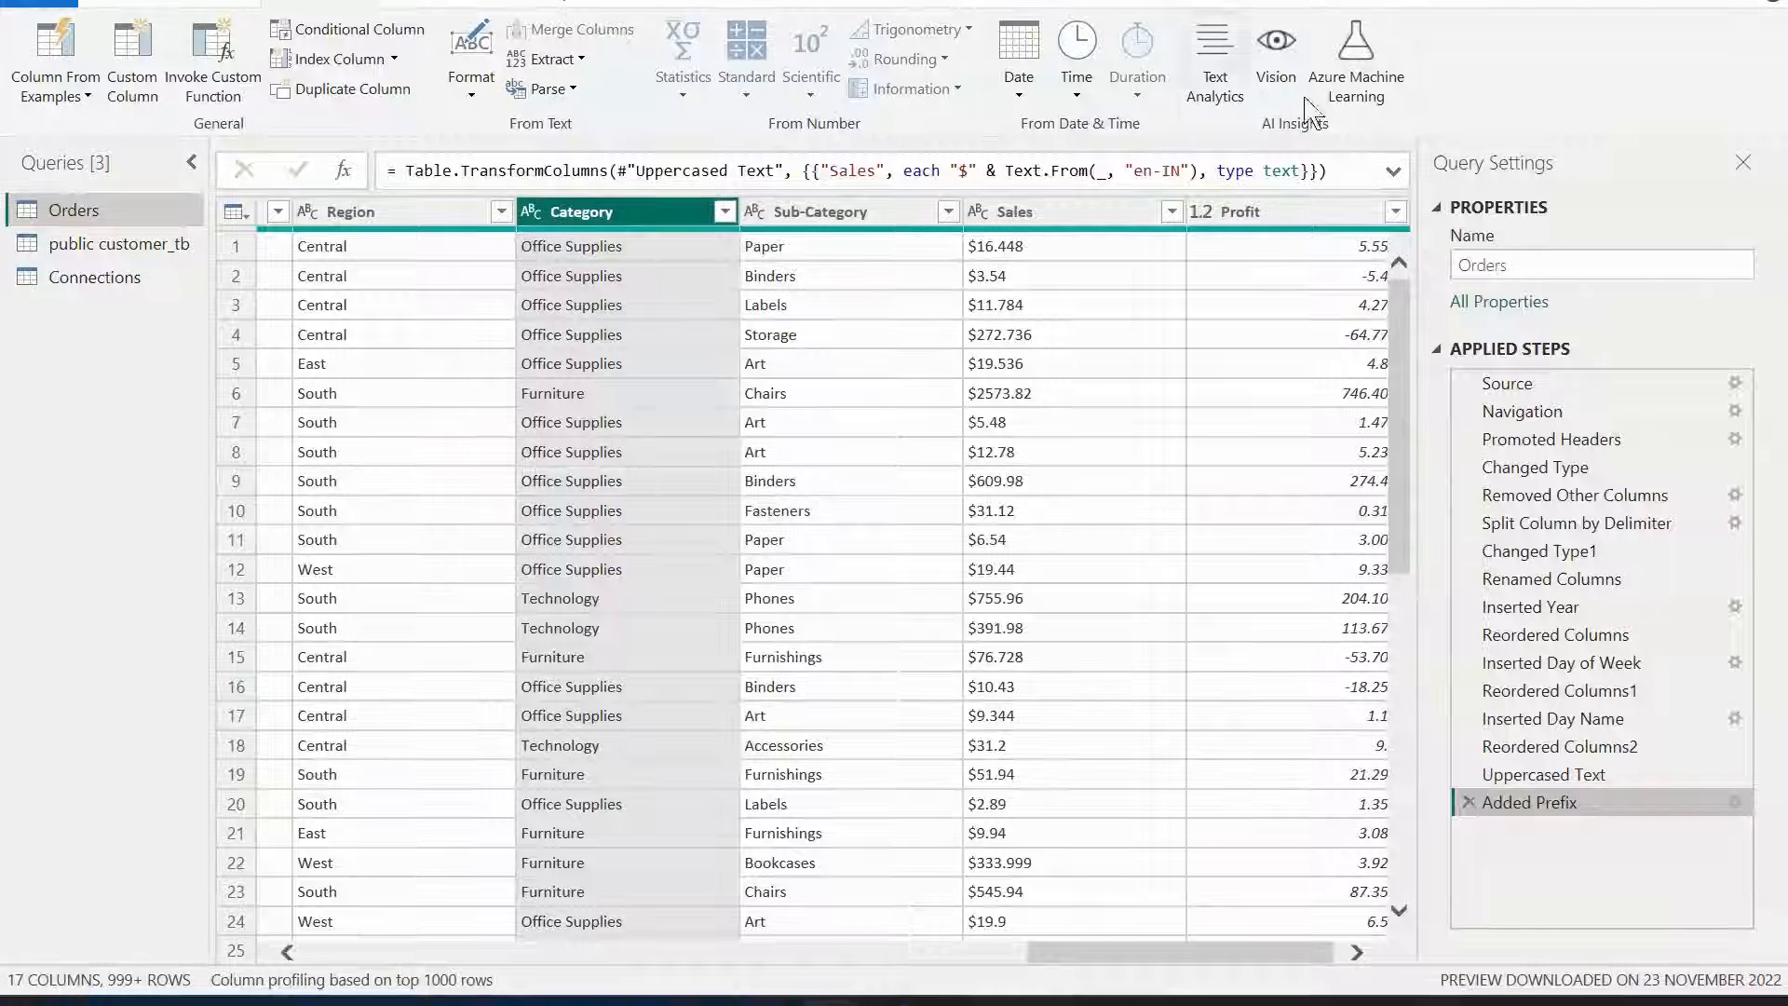
# Delete the Added Prefix applied step from the Orders query.
pyautogui.click(479, 2)
pyautogui.click(430, 3)
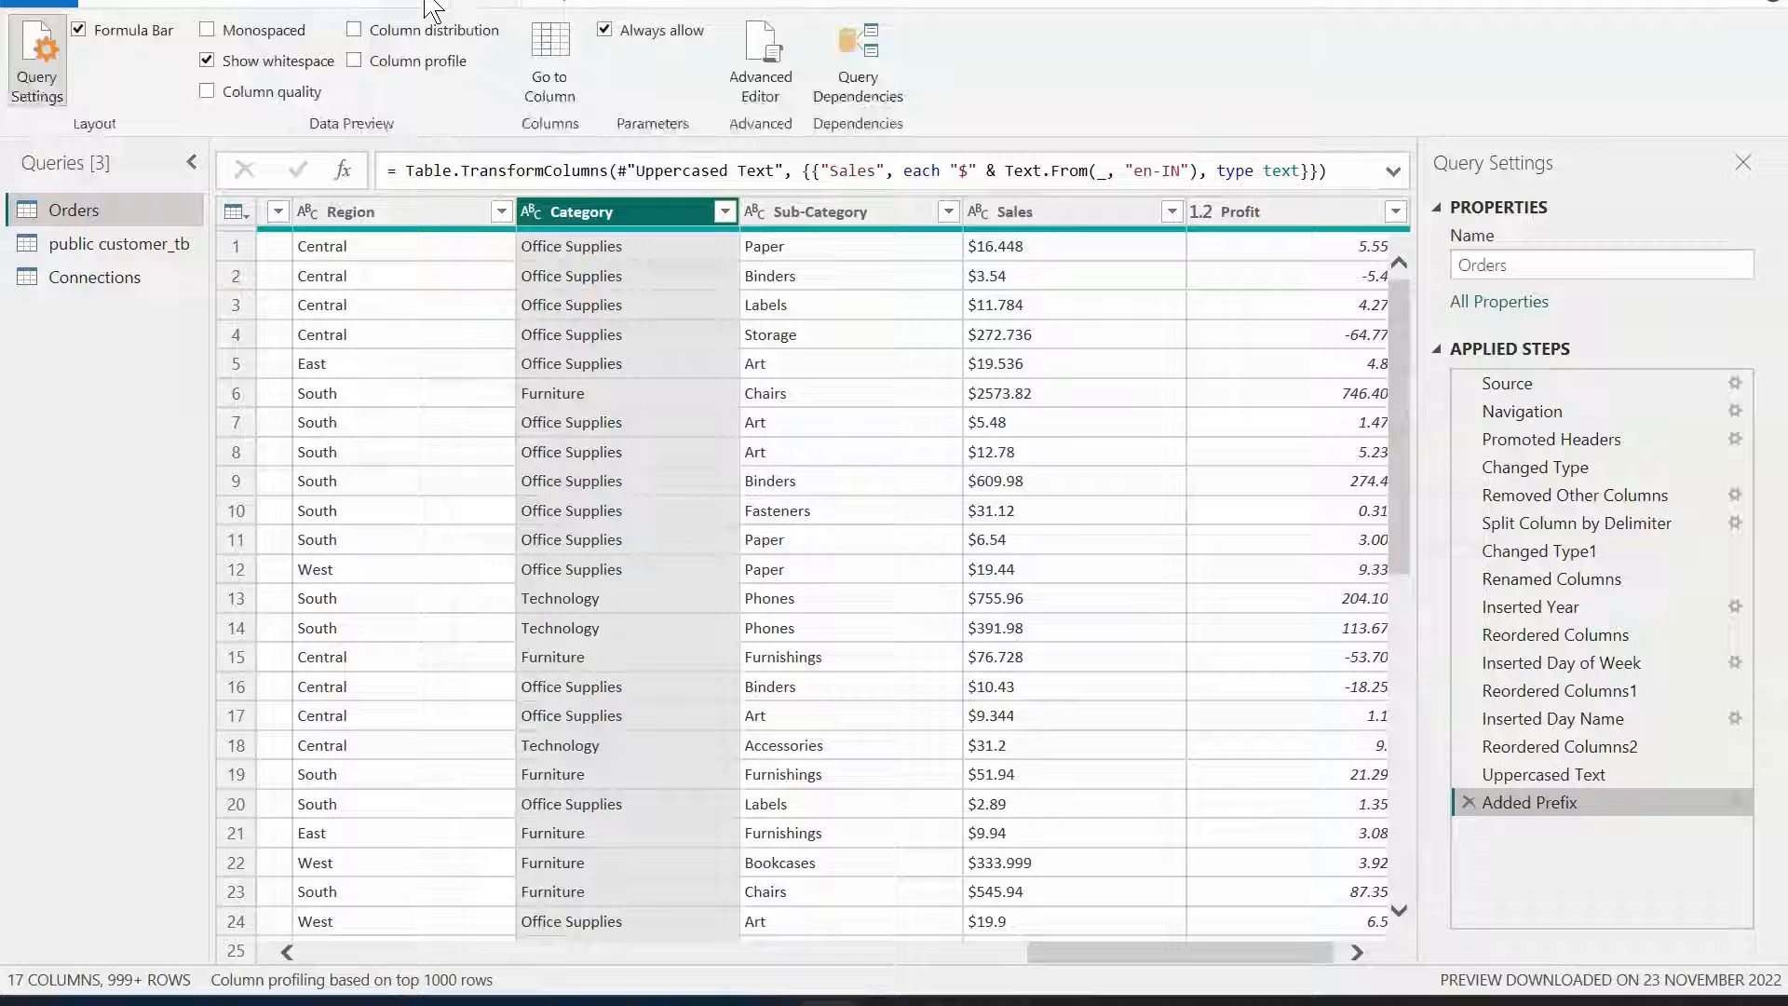
pyautogui.click(302, 2)
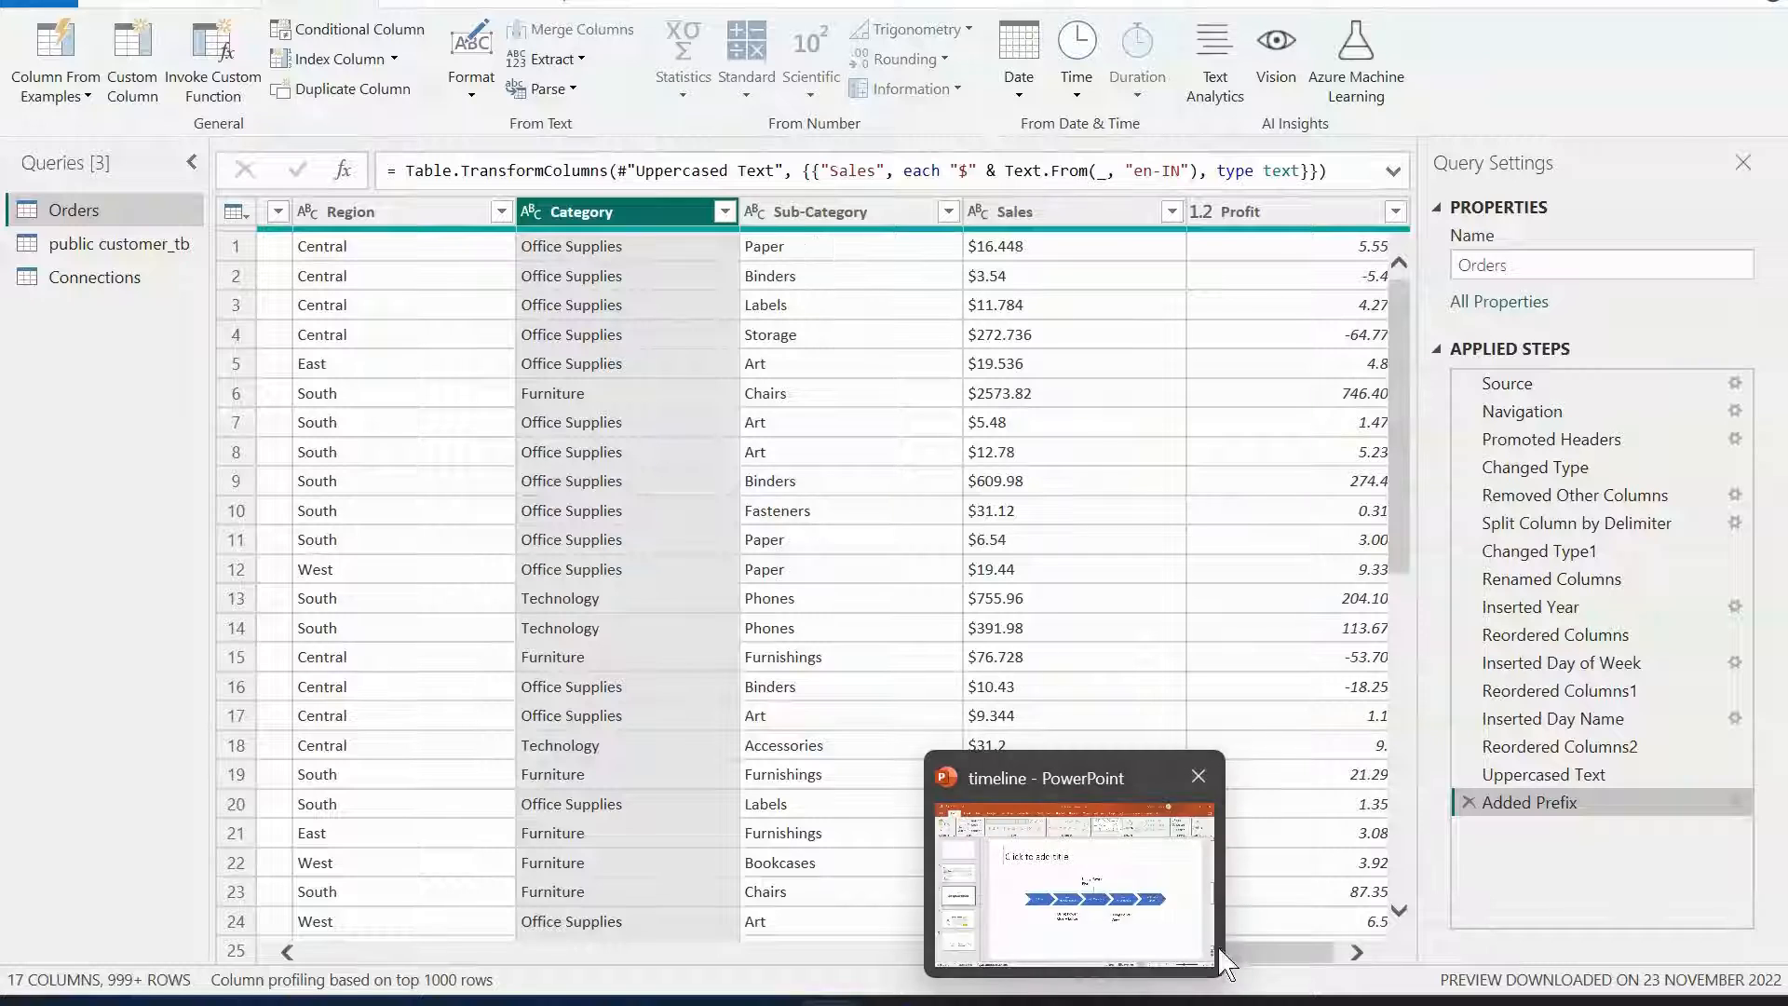
pyautogui.click(1300, 952)
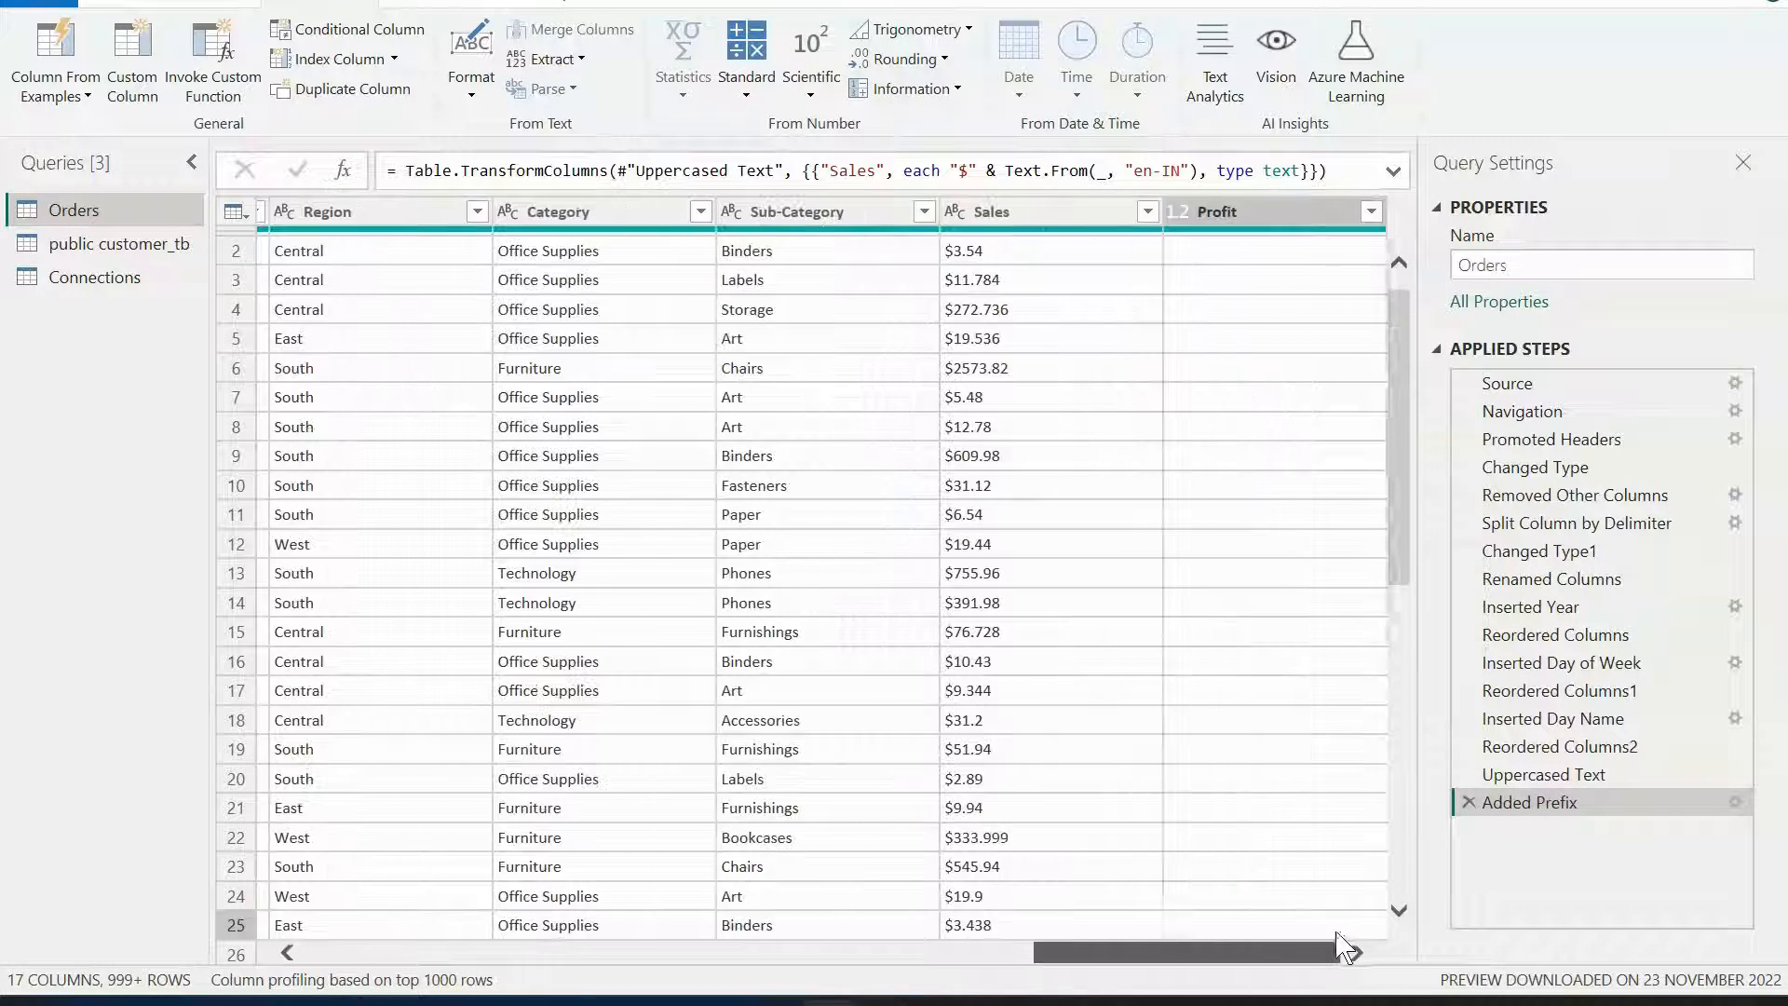
pyautogui.click(1238, 216)
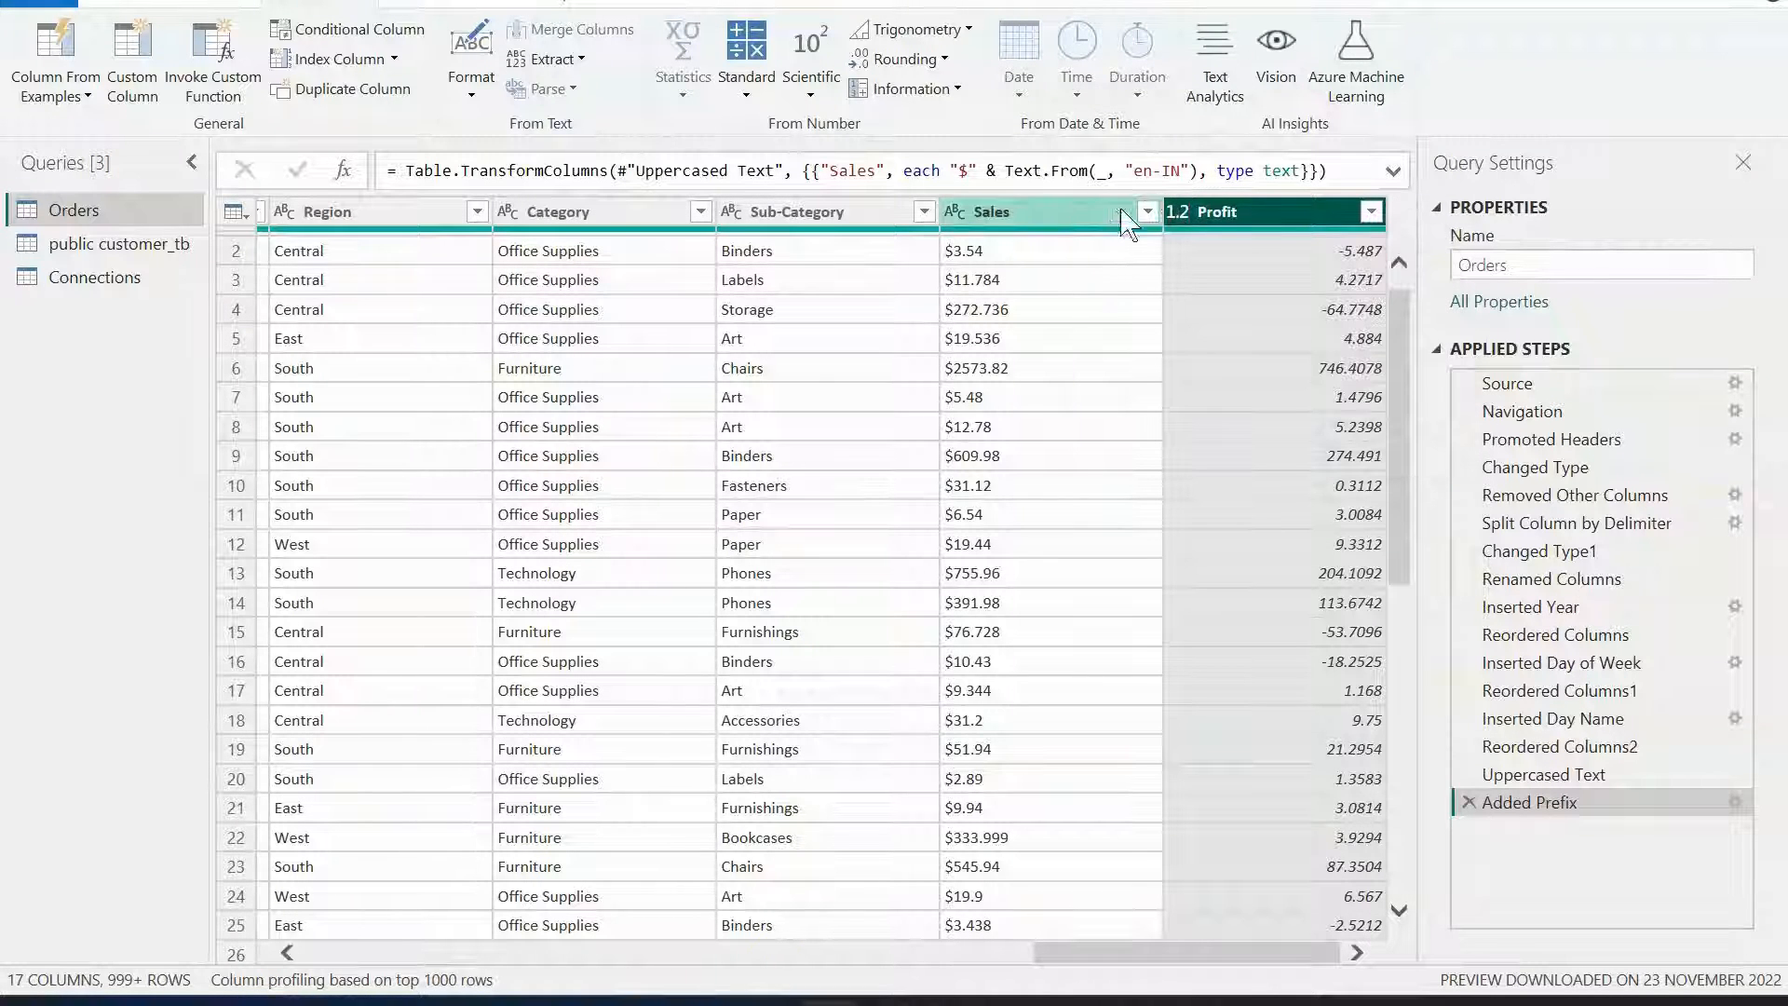
pyautogui.click(1065, 220)
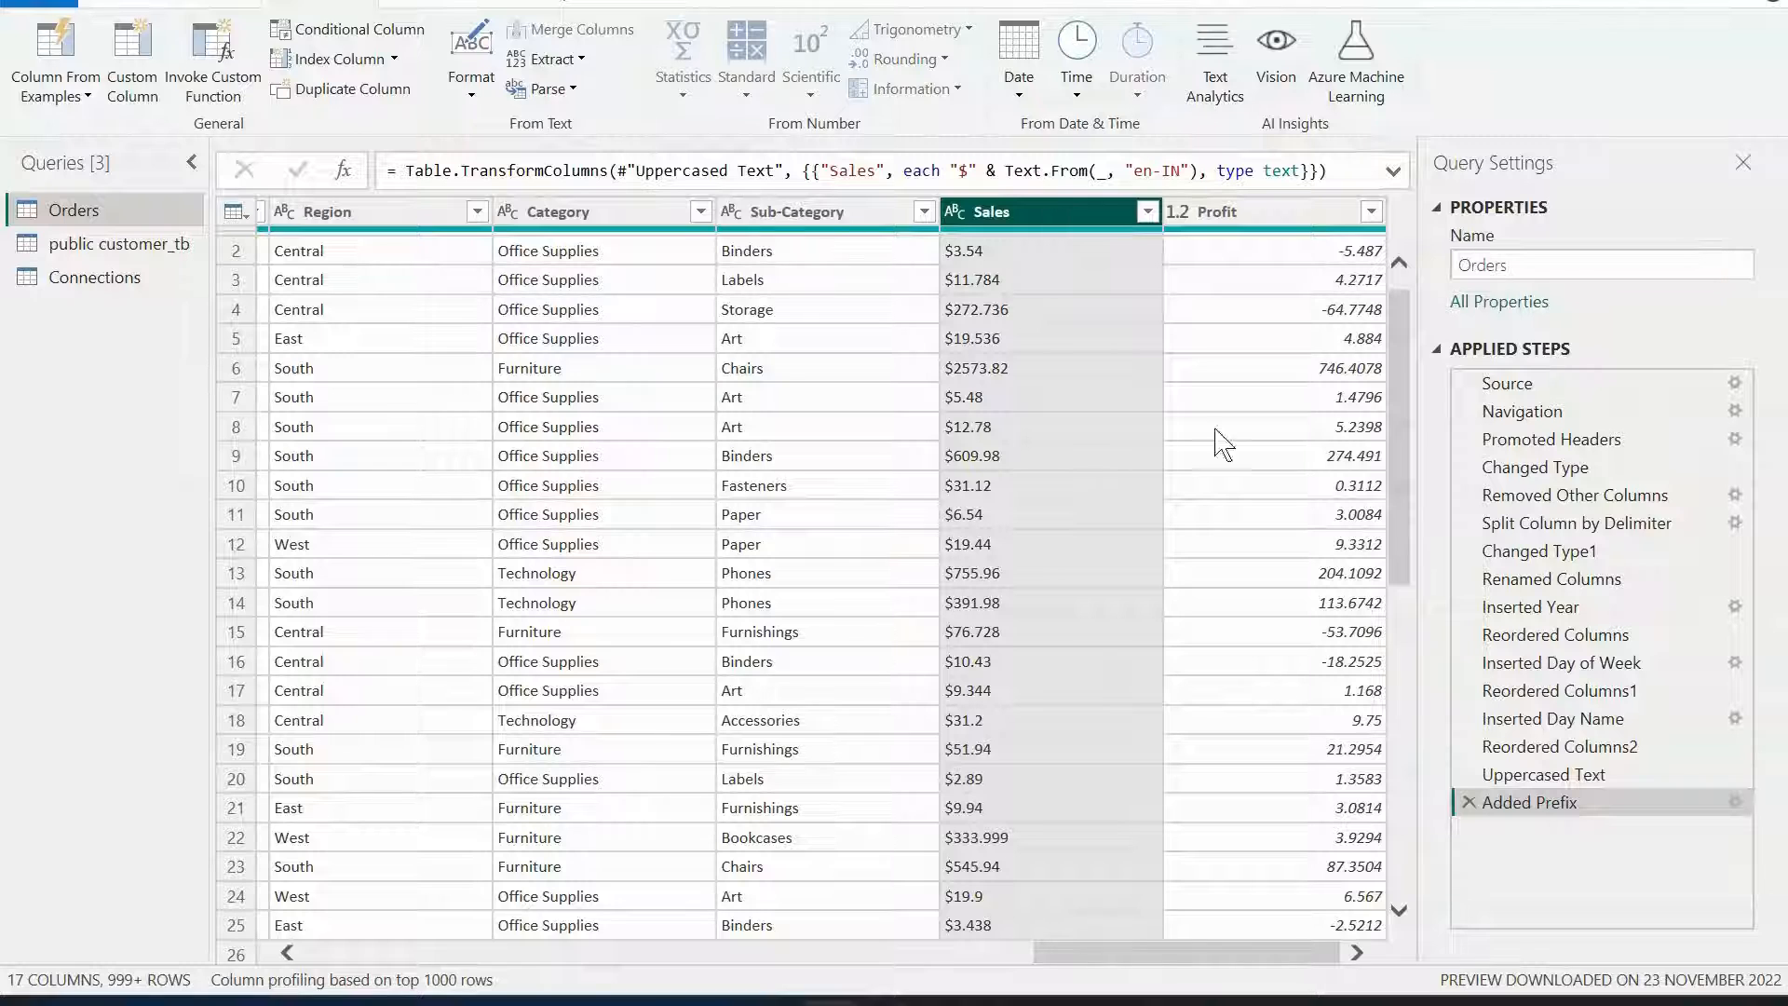
pyautogui.click(1470, 803)
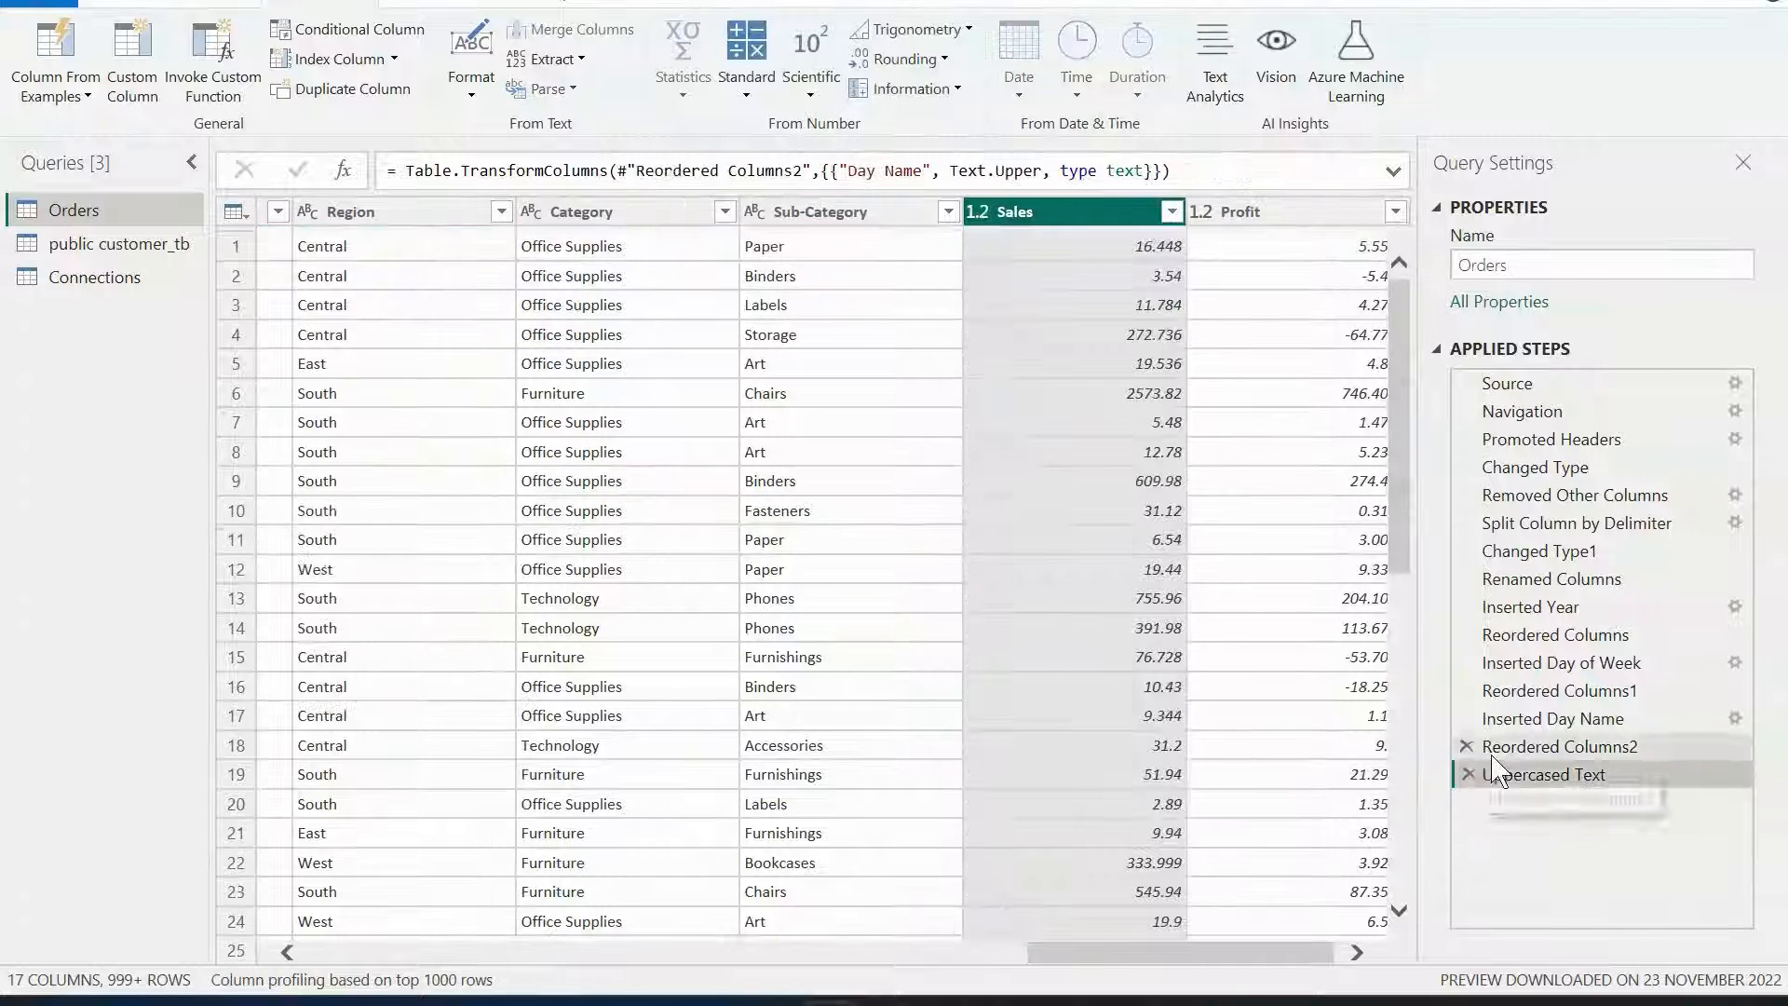
# Add a new column that adds 10 to each value of the Sales column.
pyautogui.click(978, 216)
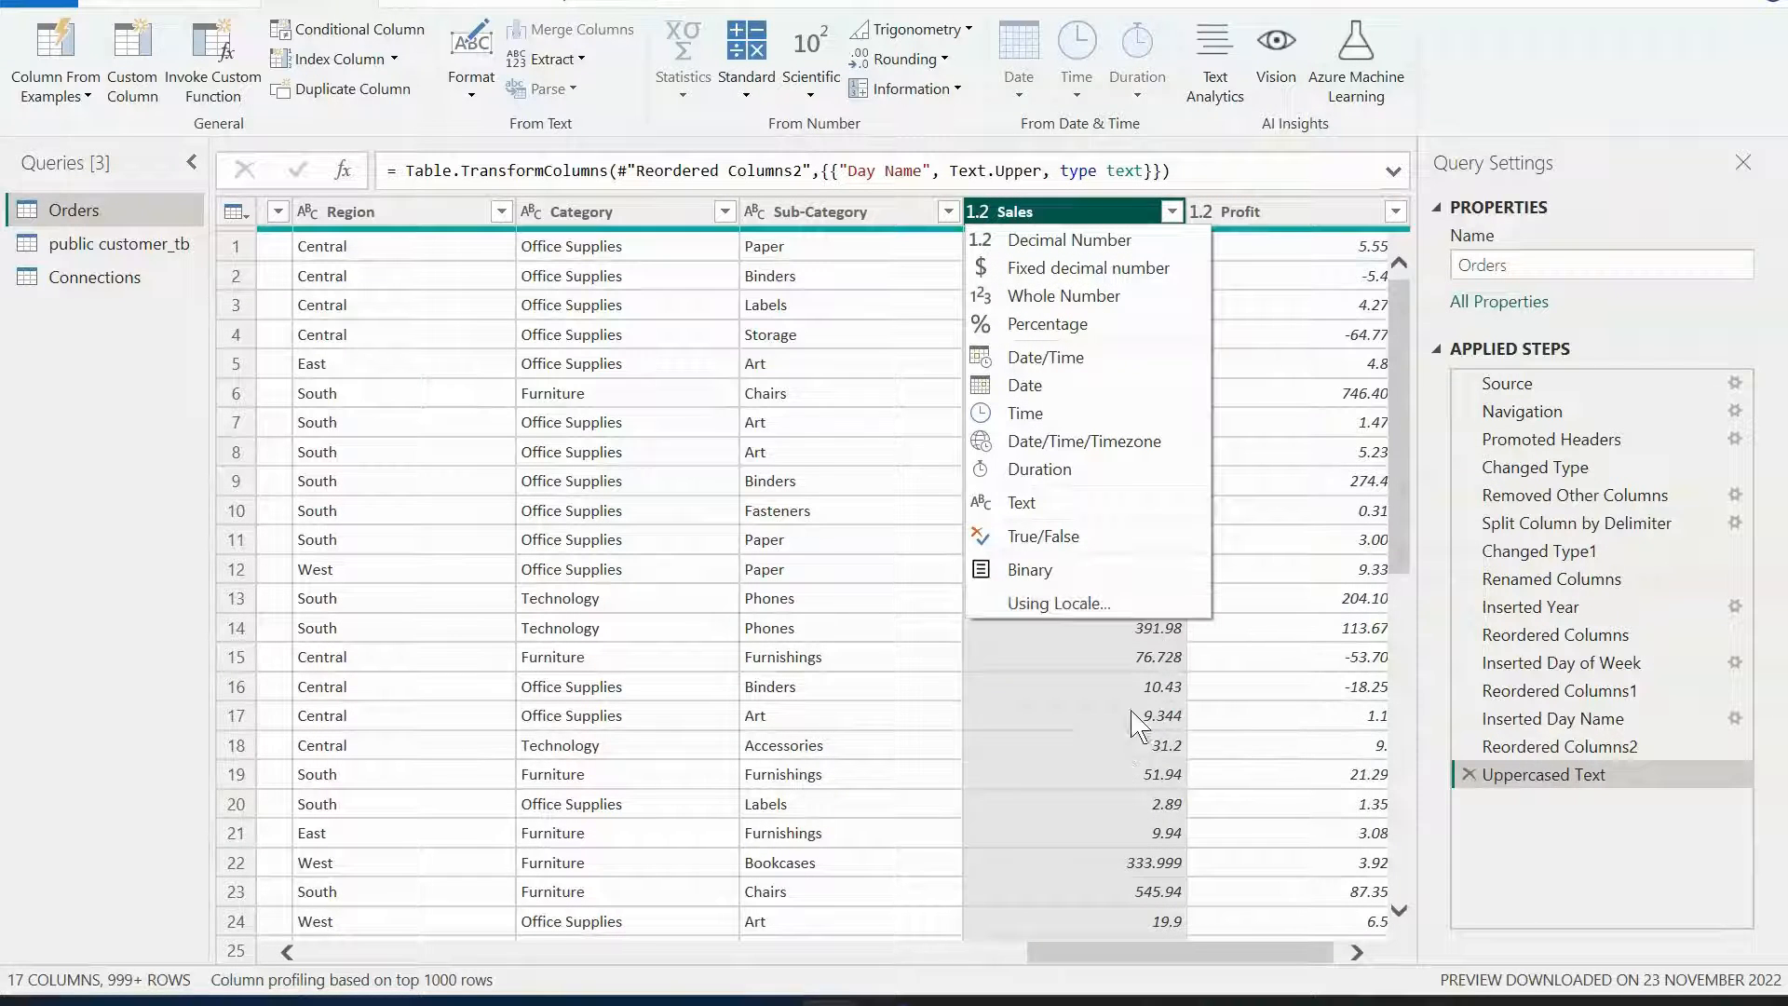
pyautogui.click(1415, 113)
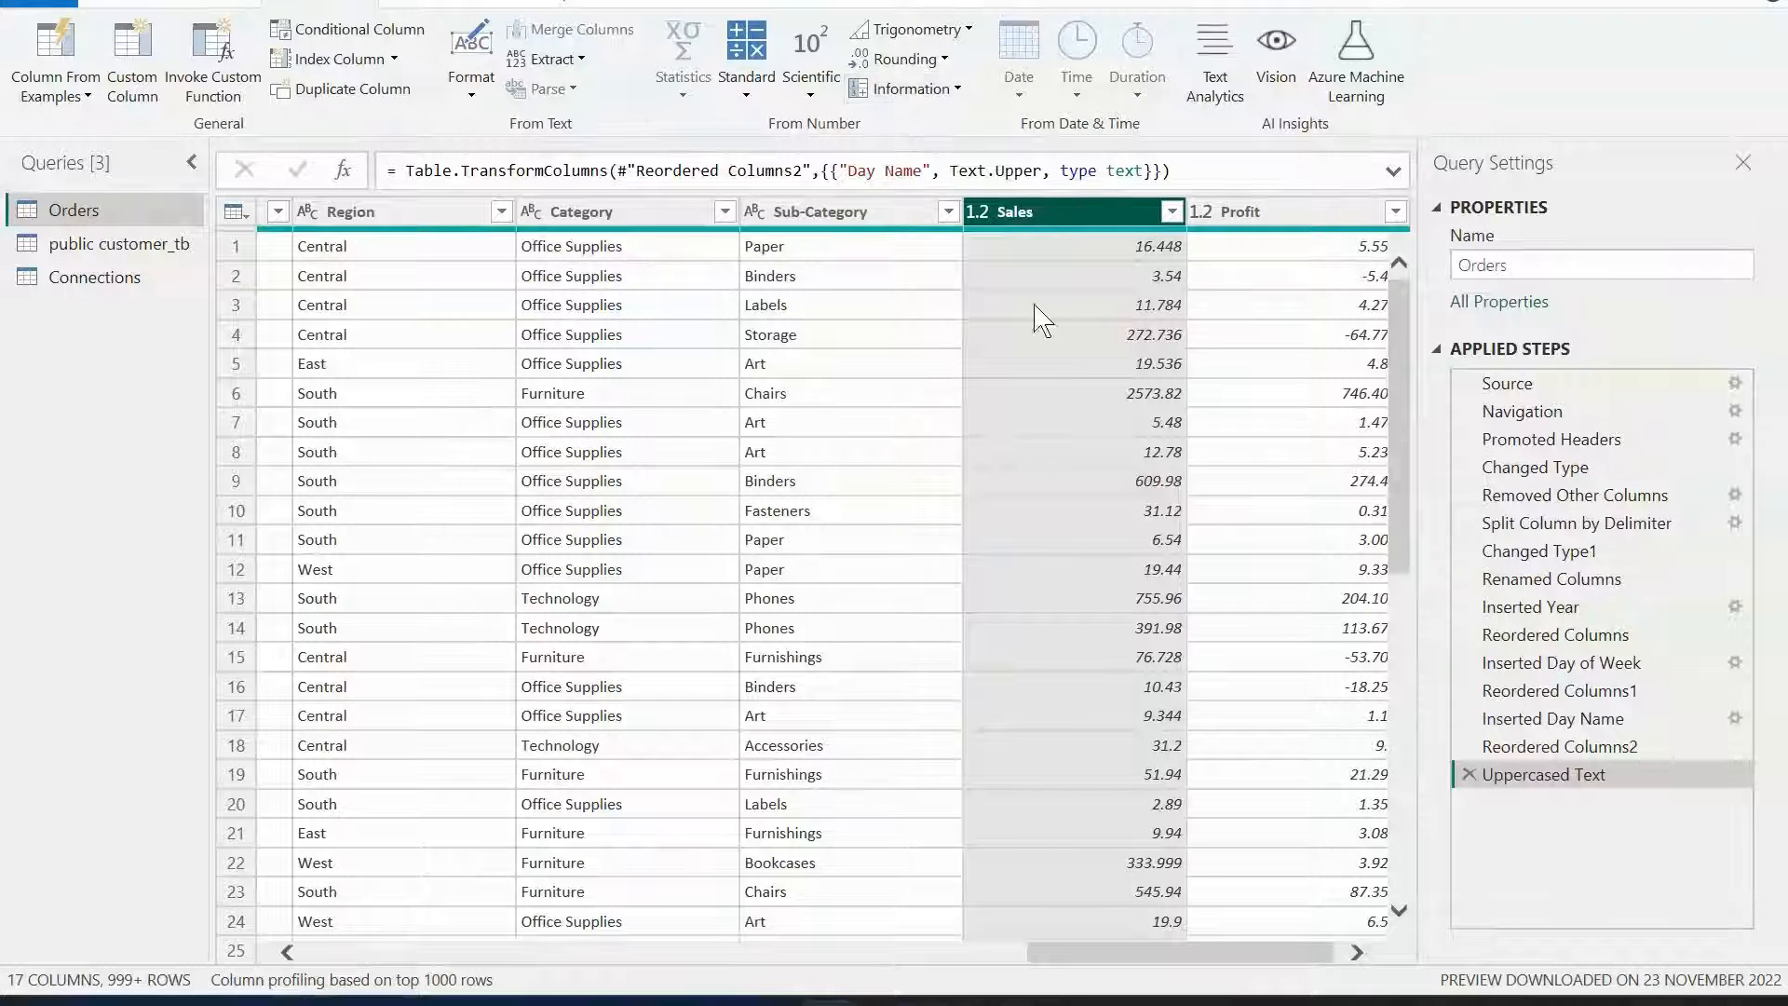
pyautogui.click(749, 92)
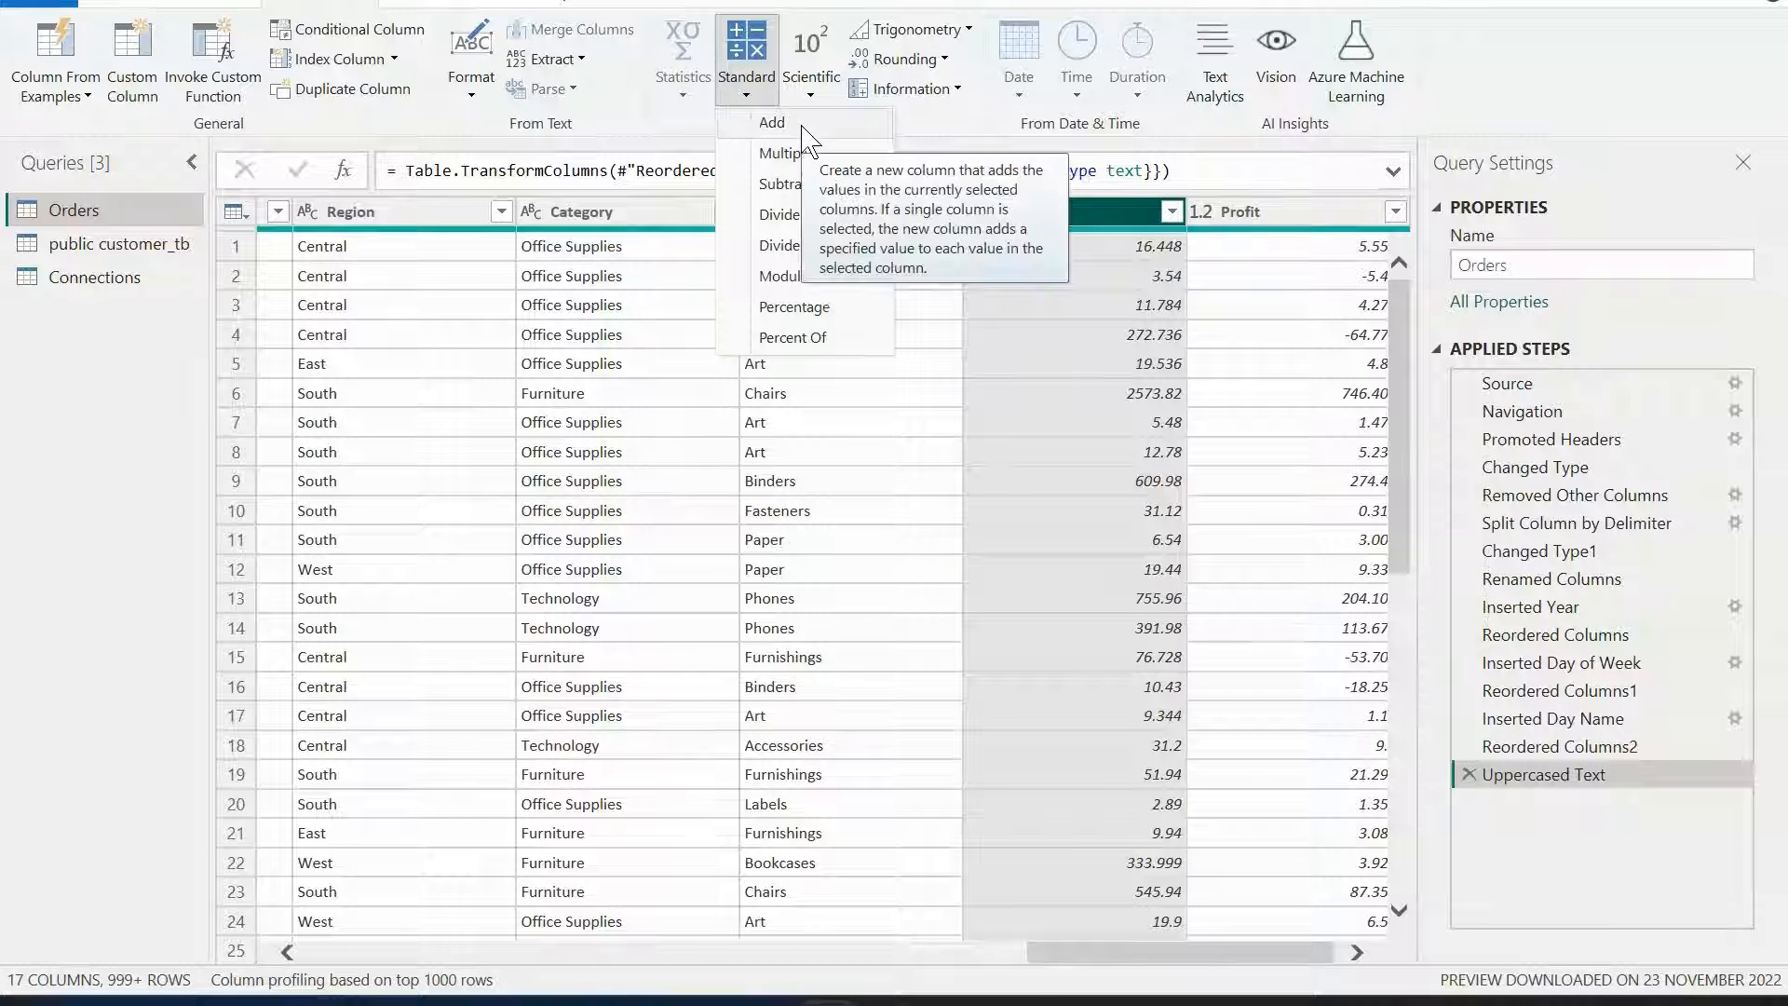
pyautogui.click(777, 122)
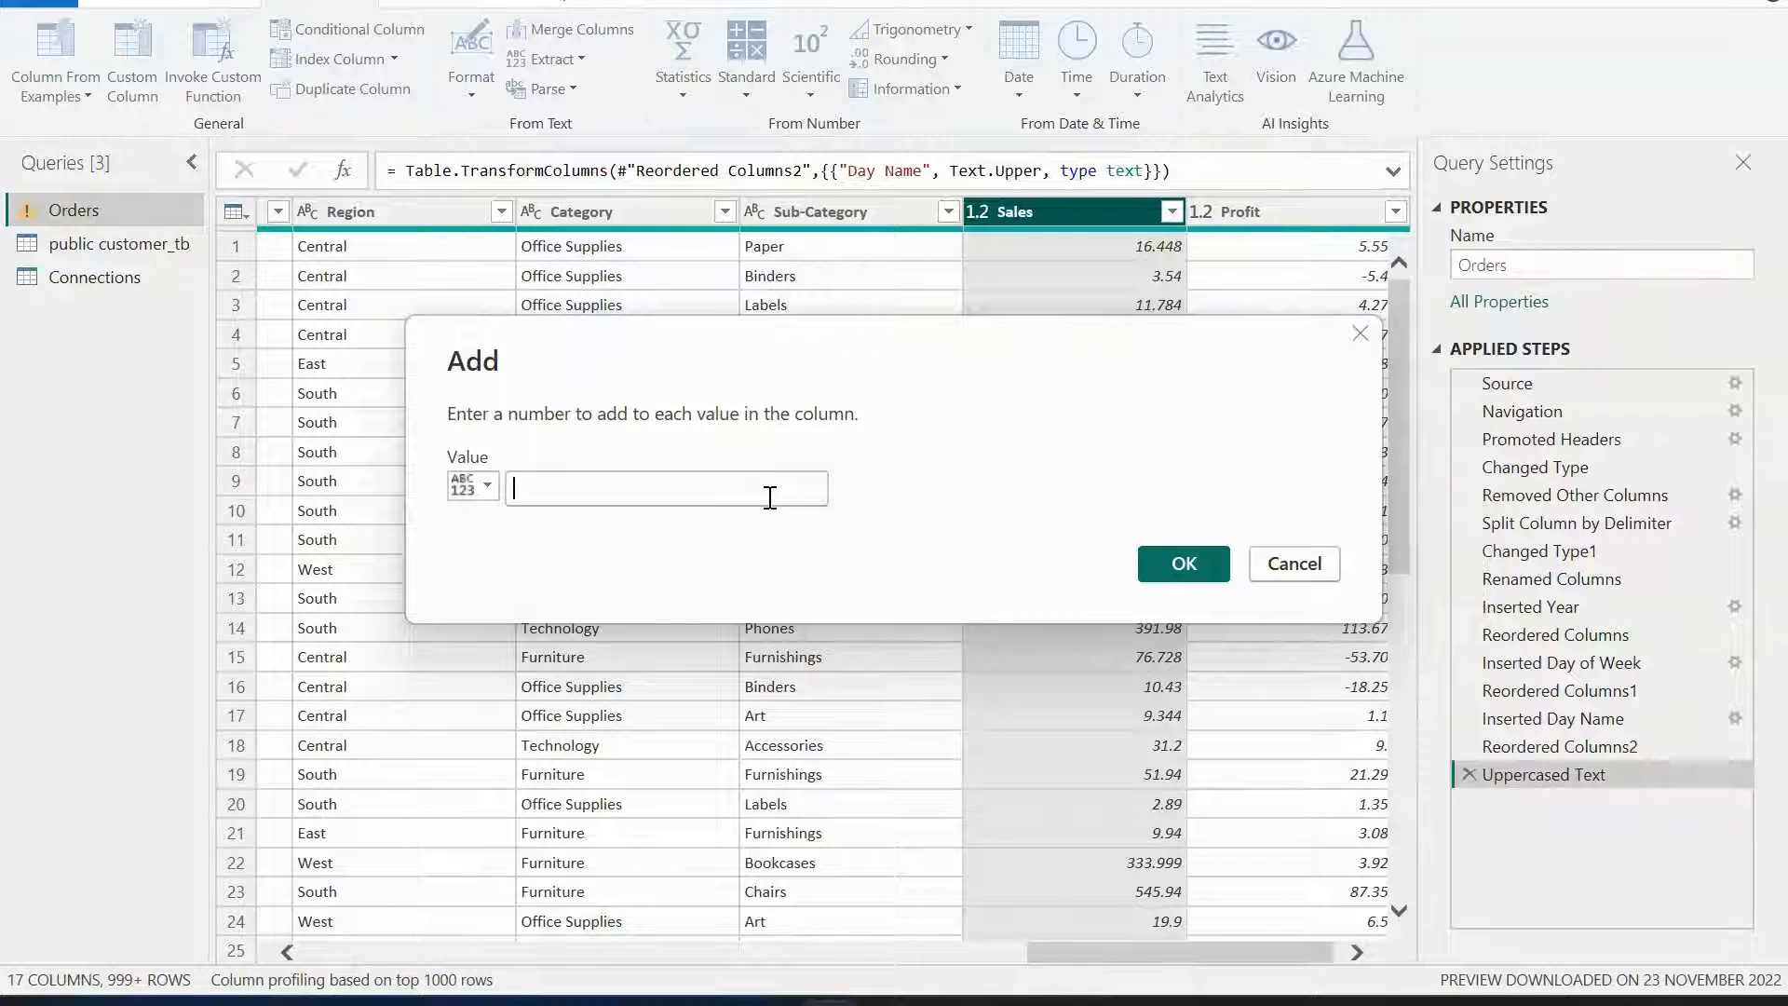
pyautogui.write('10')
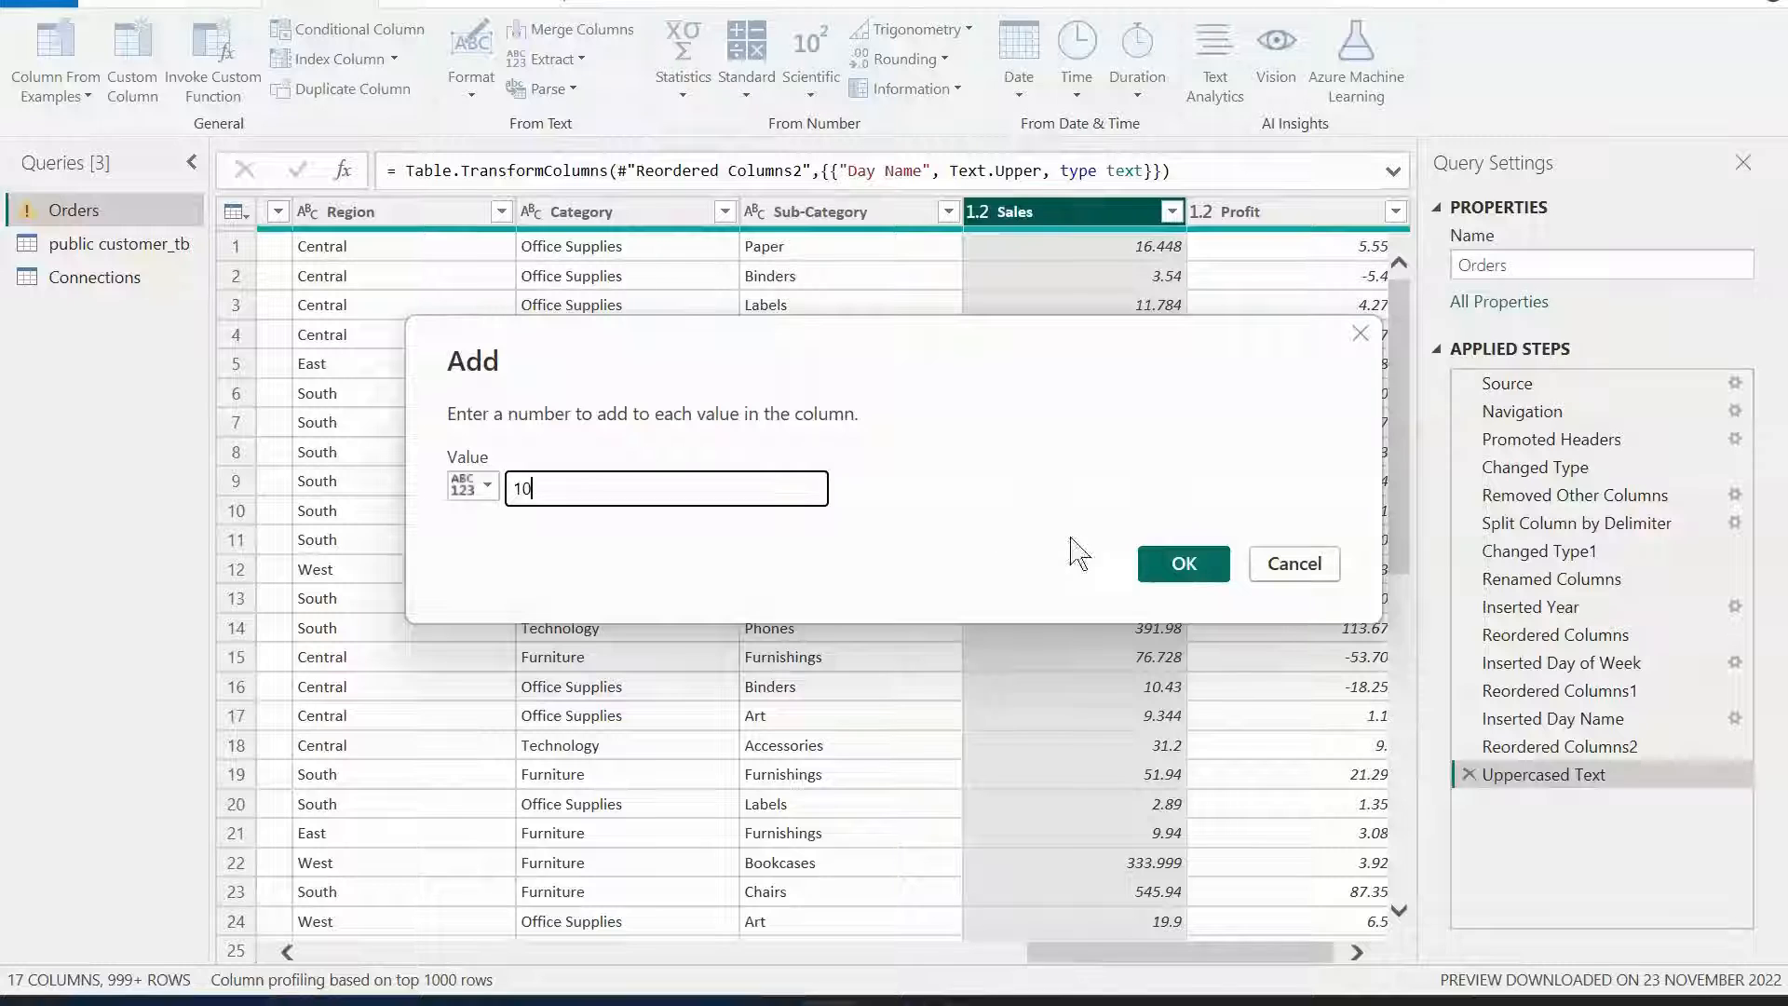
pyautogui.click(1183, 565)
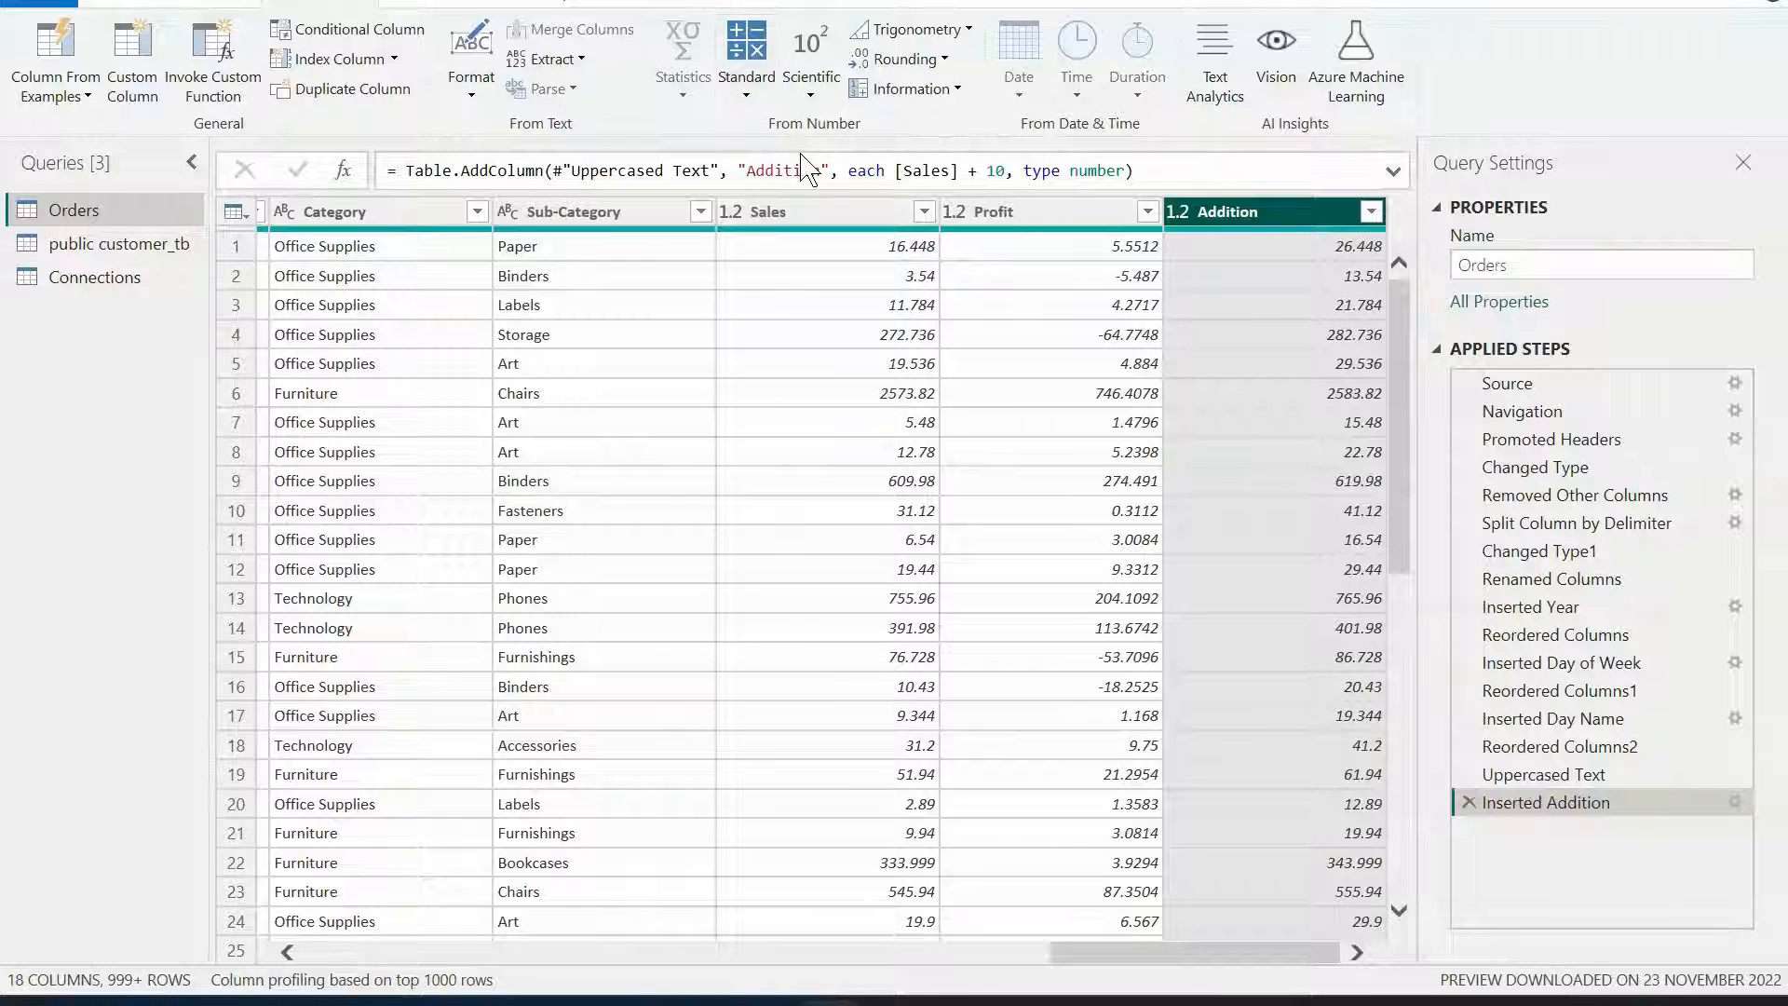
# Browse the Standard, Scientific and Trigonometry number tool options for the Sales column.
pyautogui.click(820, 222)
pyautogui.click(749, 93)
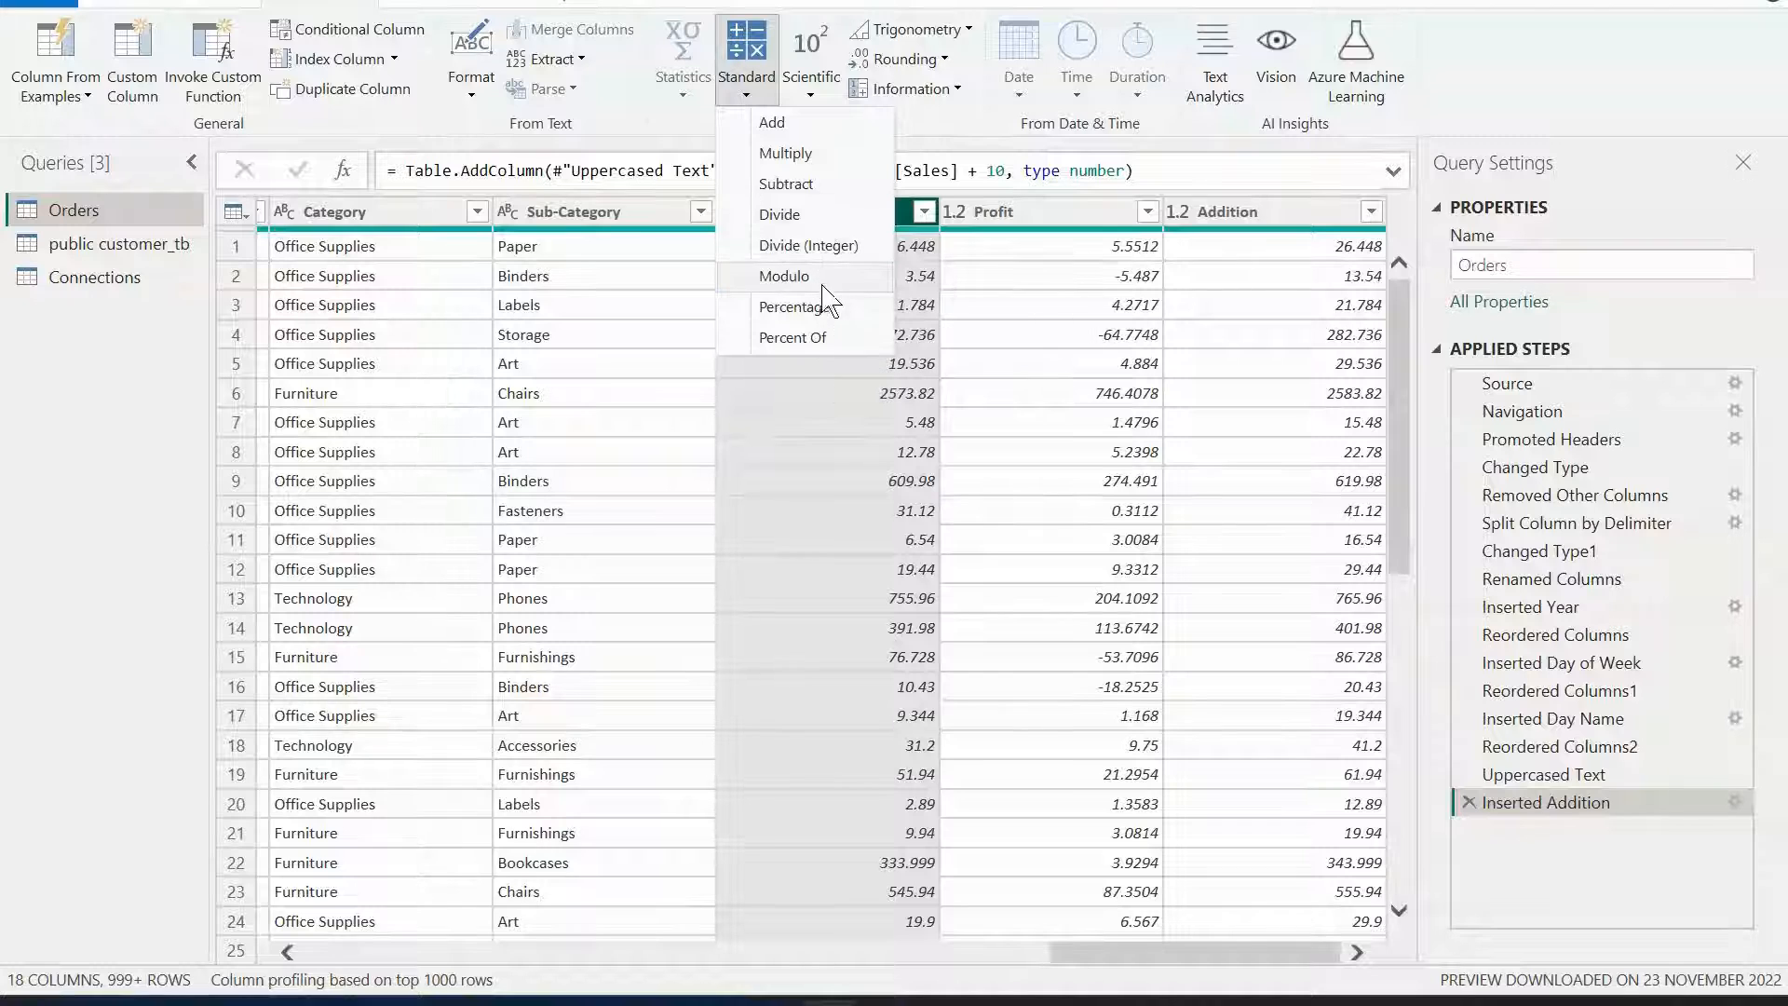
pyautogui.click(809, 95)
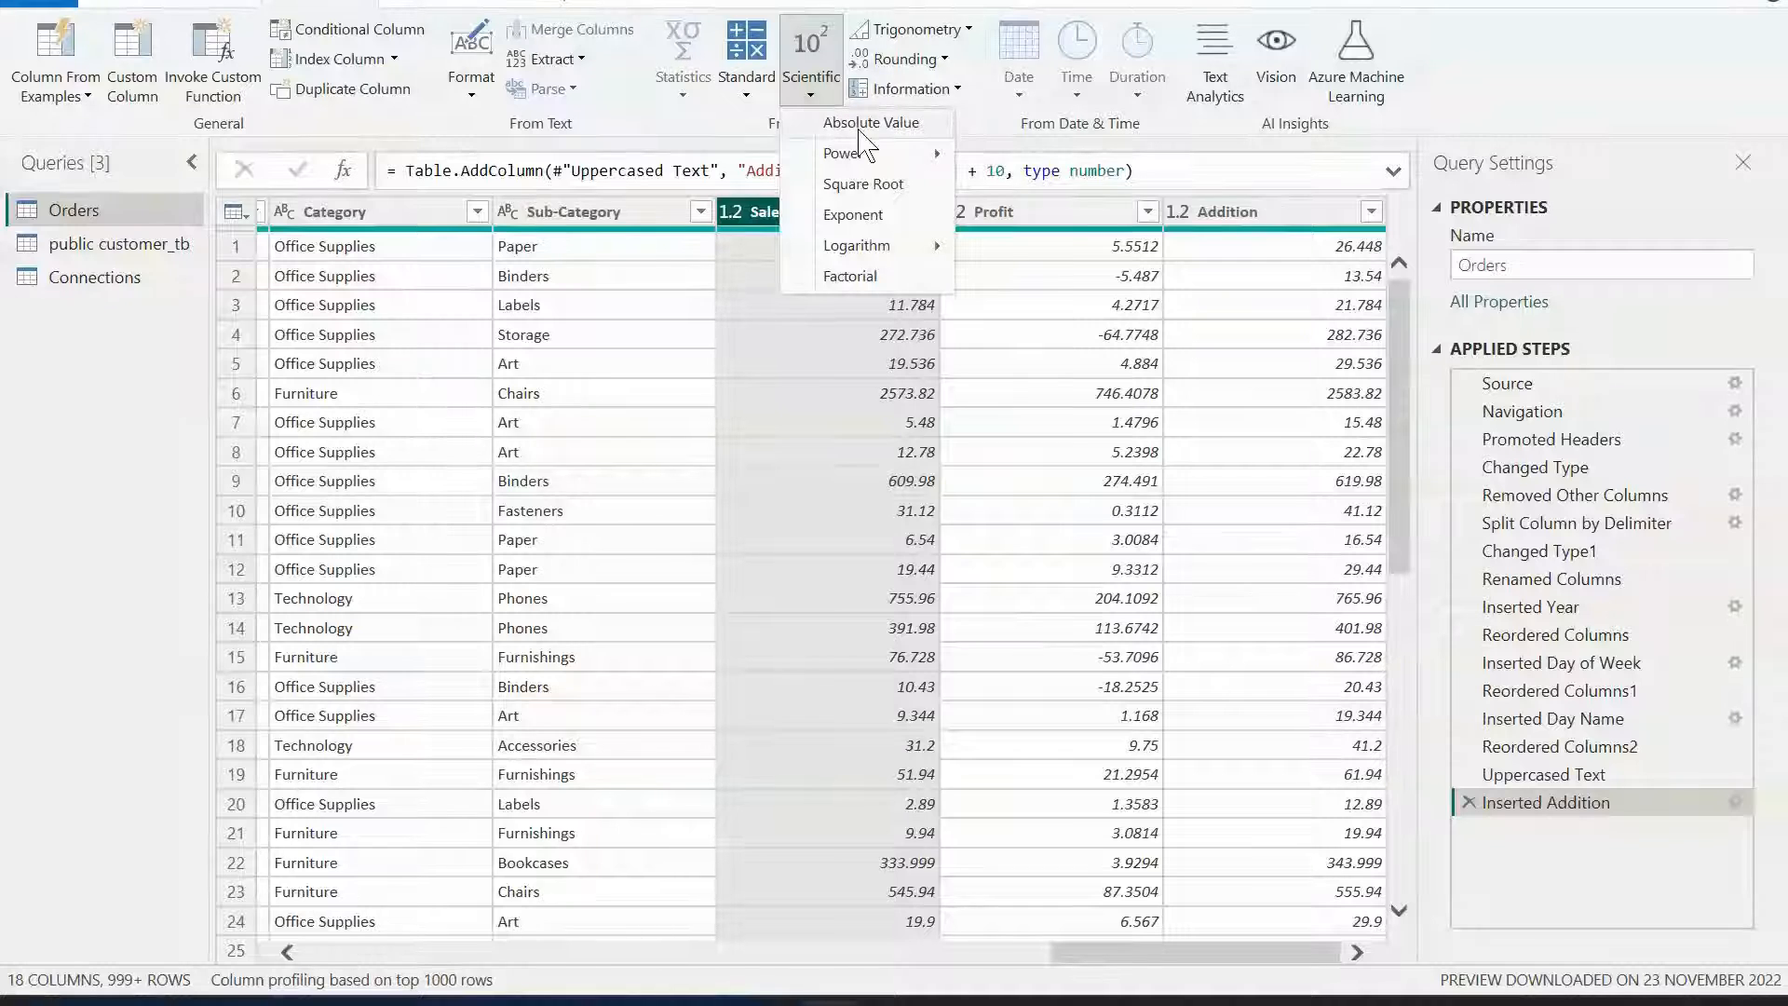
pyautogui.moveTo(857, 161)
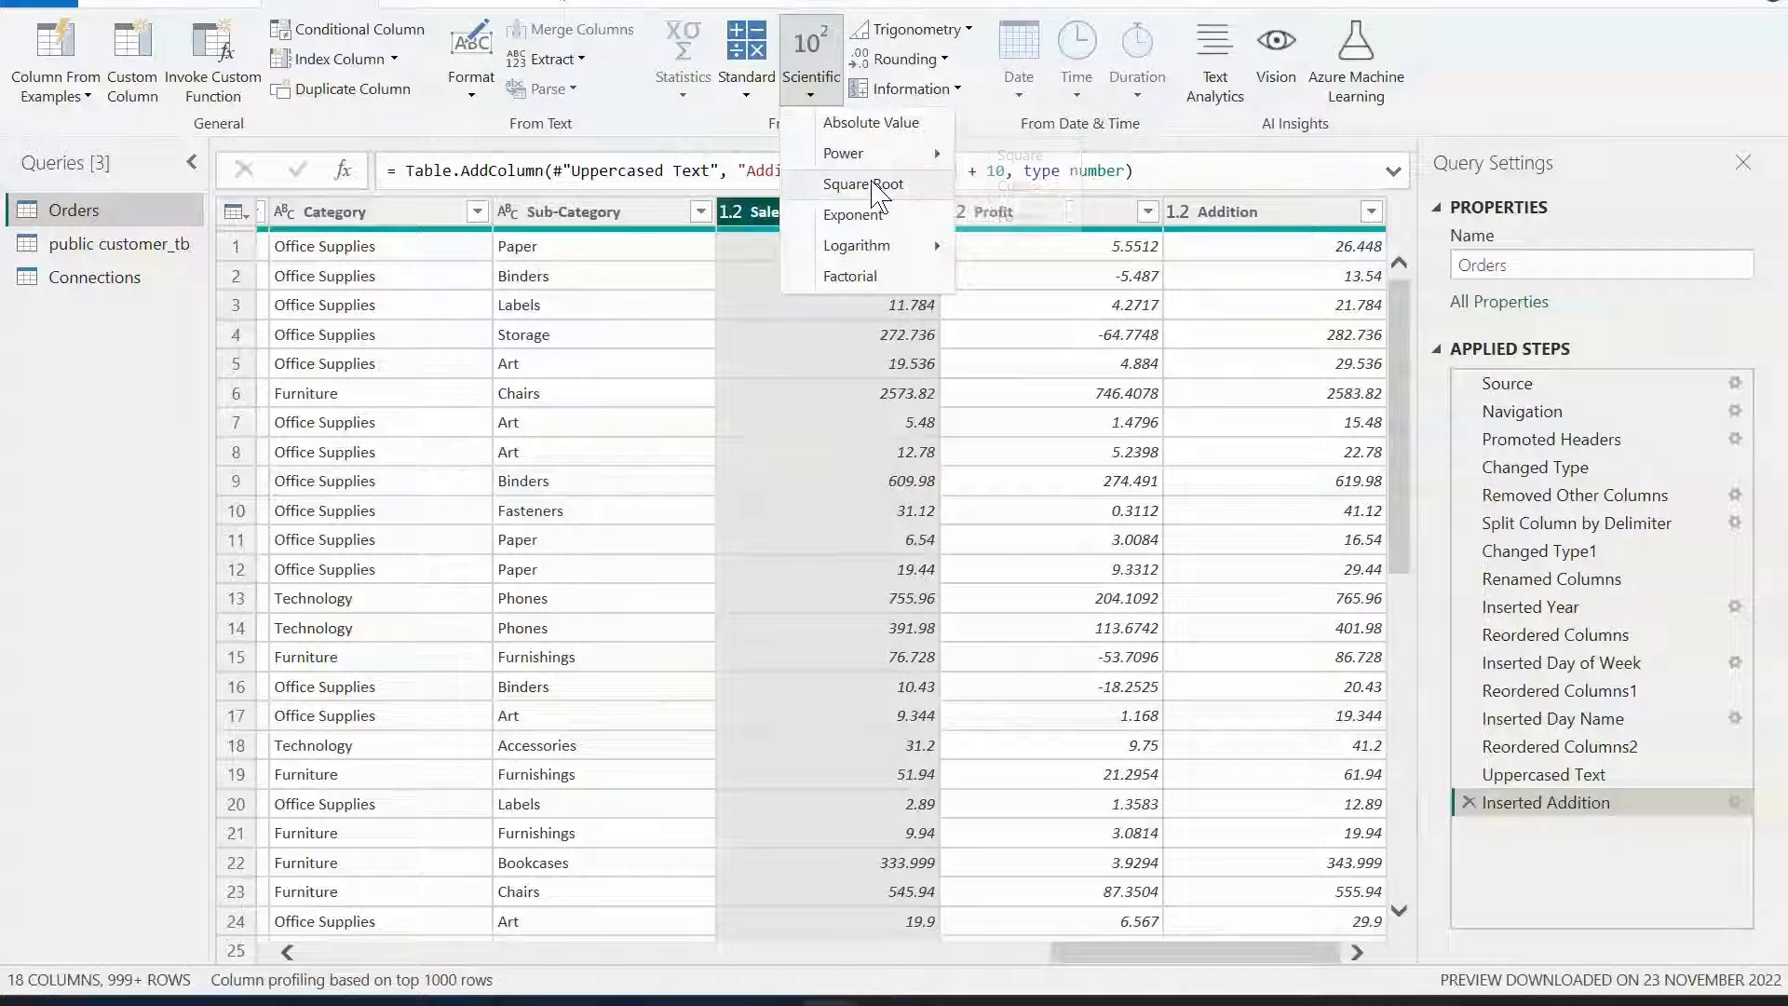
pyautogui.moveTo(882, 246)
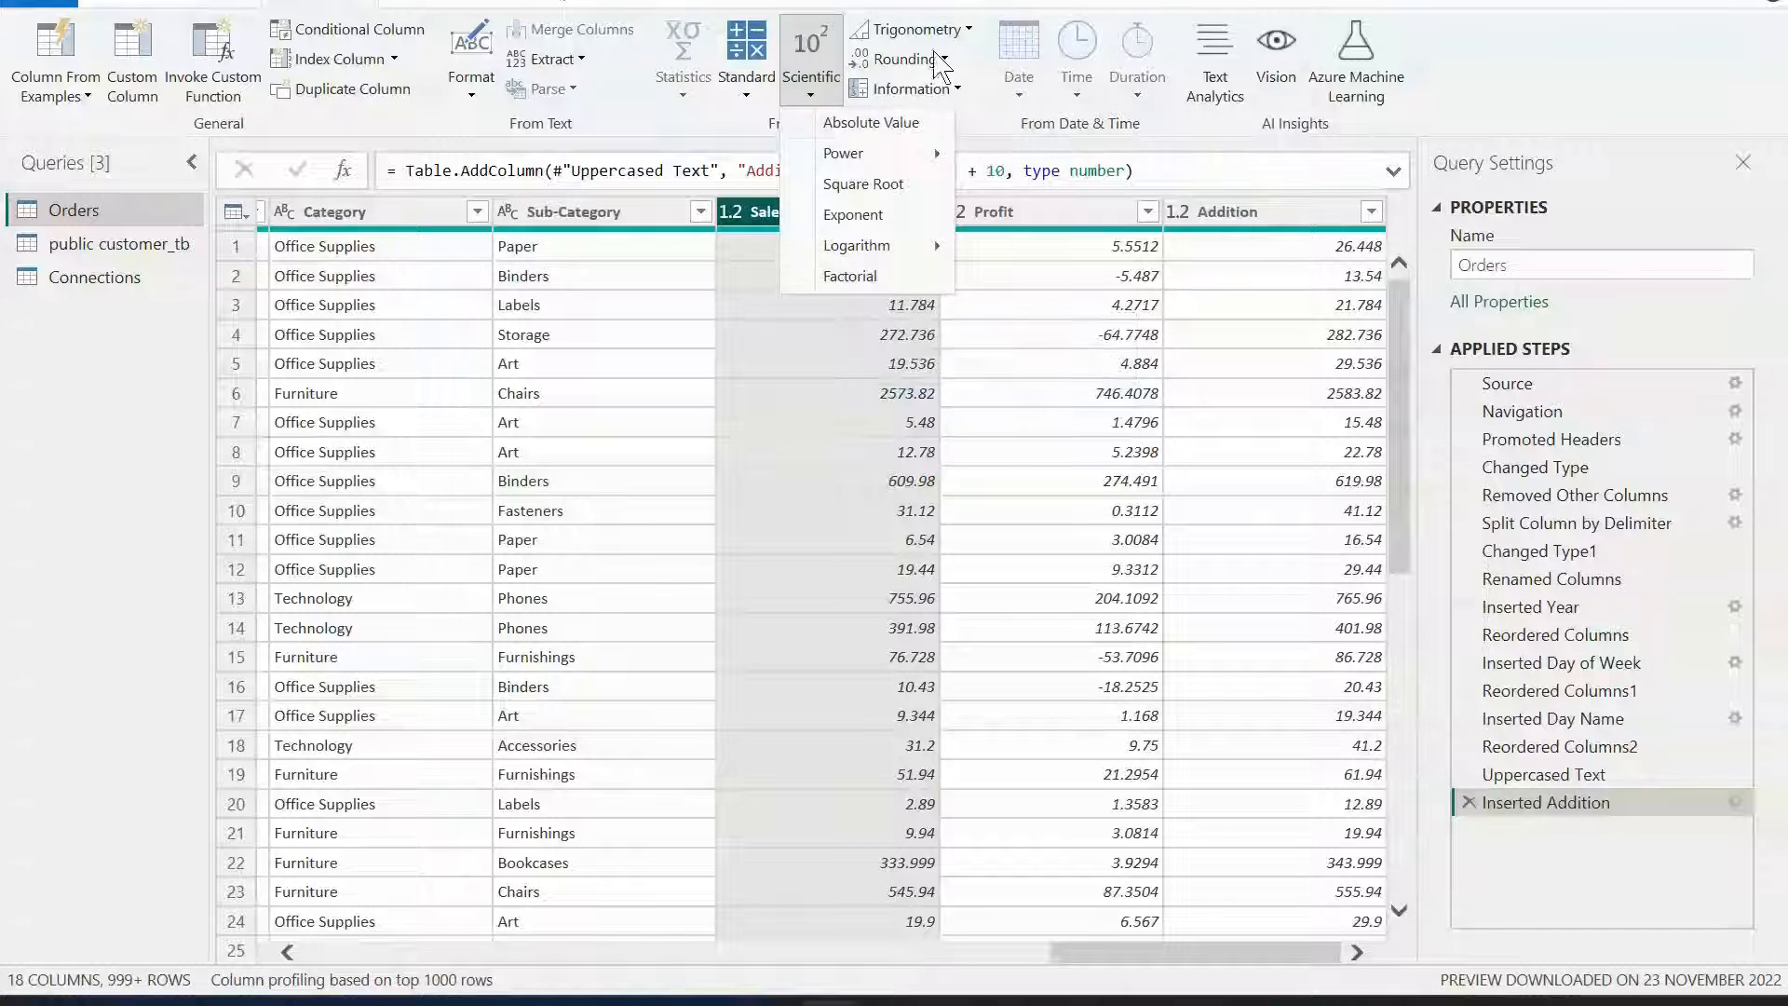
pyautogui.click(969, 4)
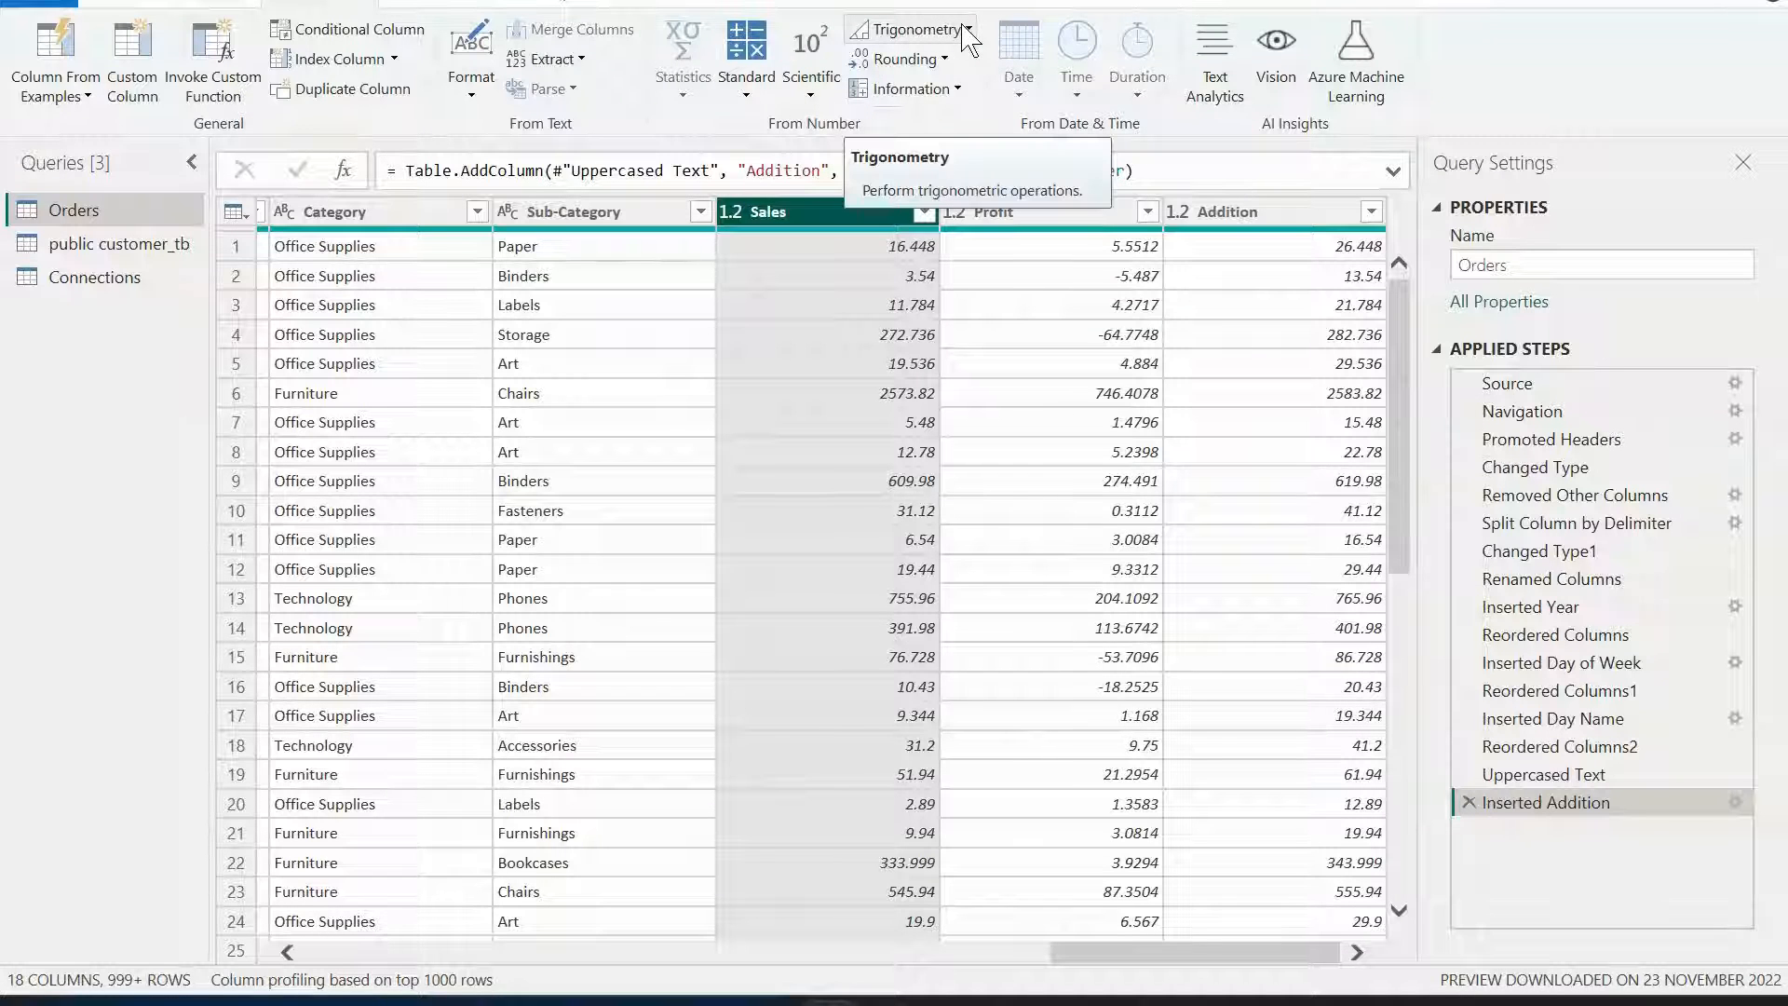
pyautogui.click(969, 31)
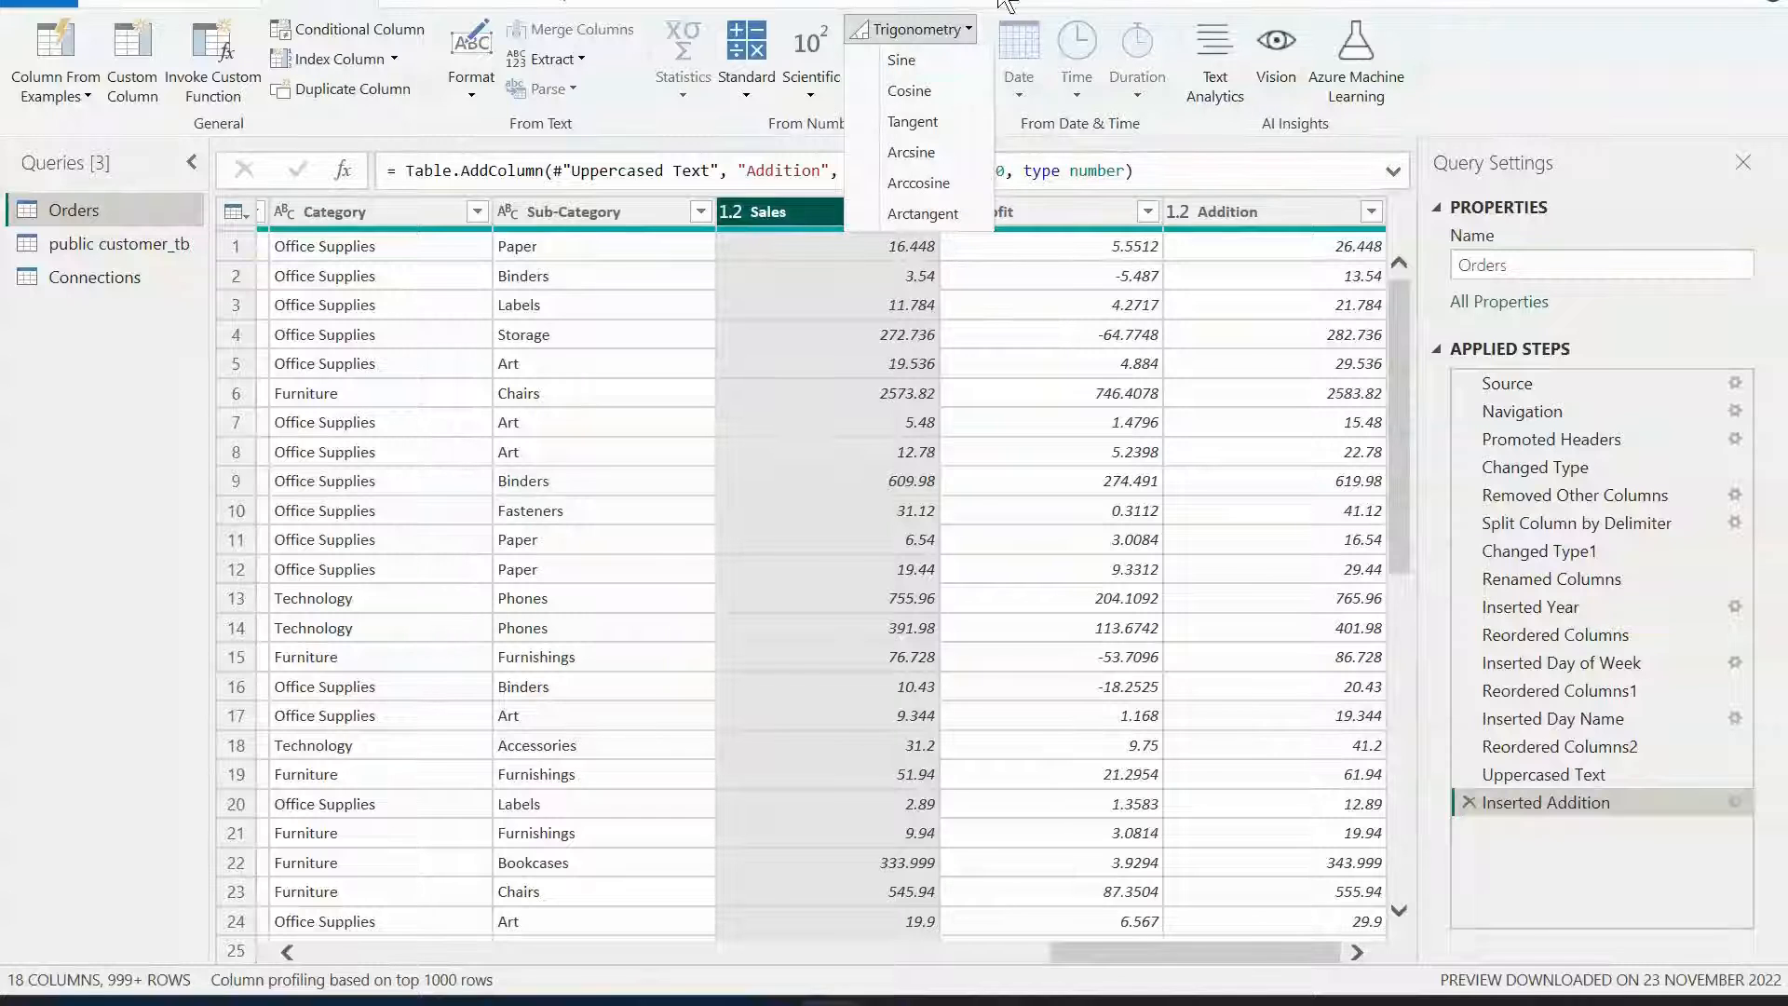
pyautogui.click(939, 30)
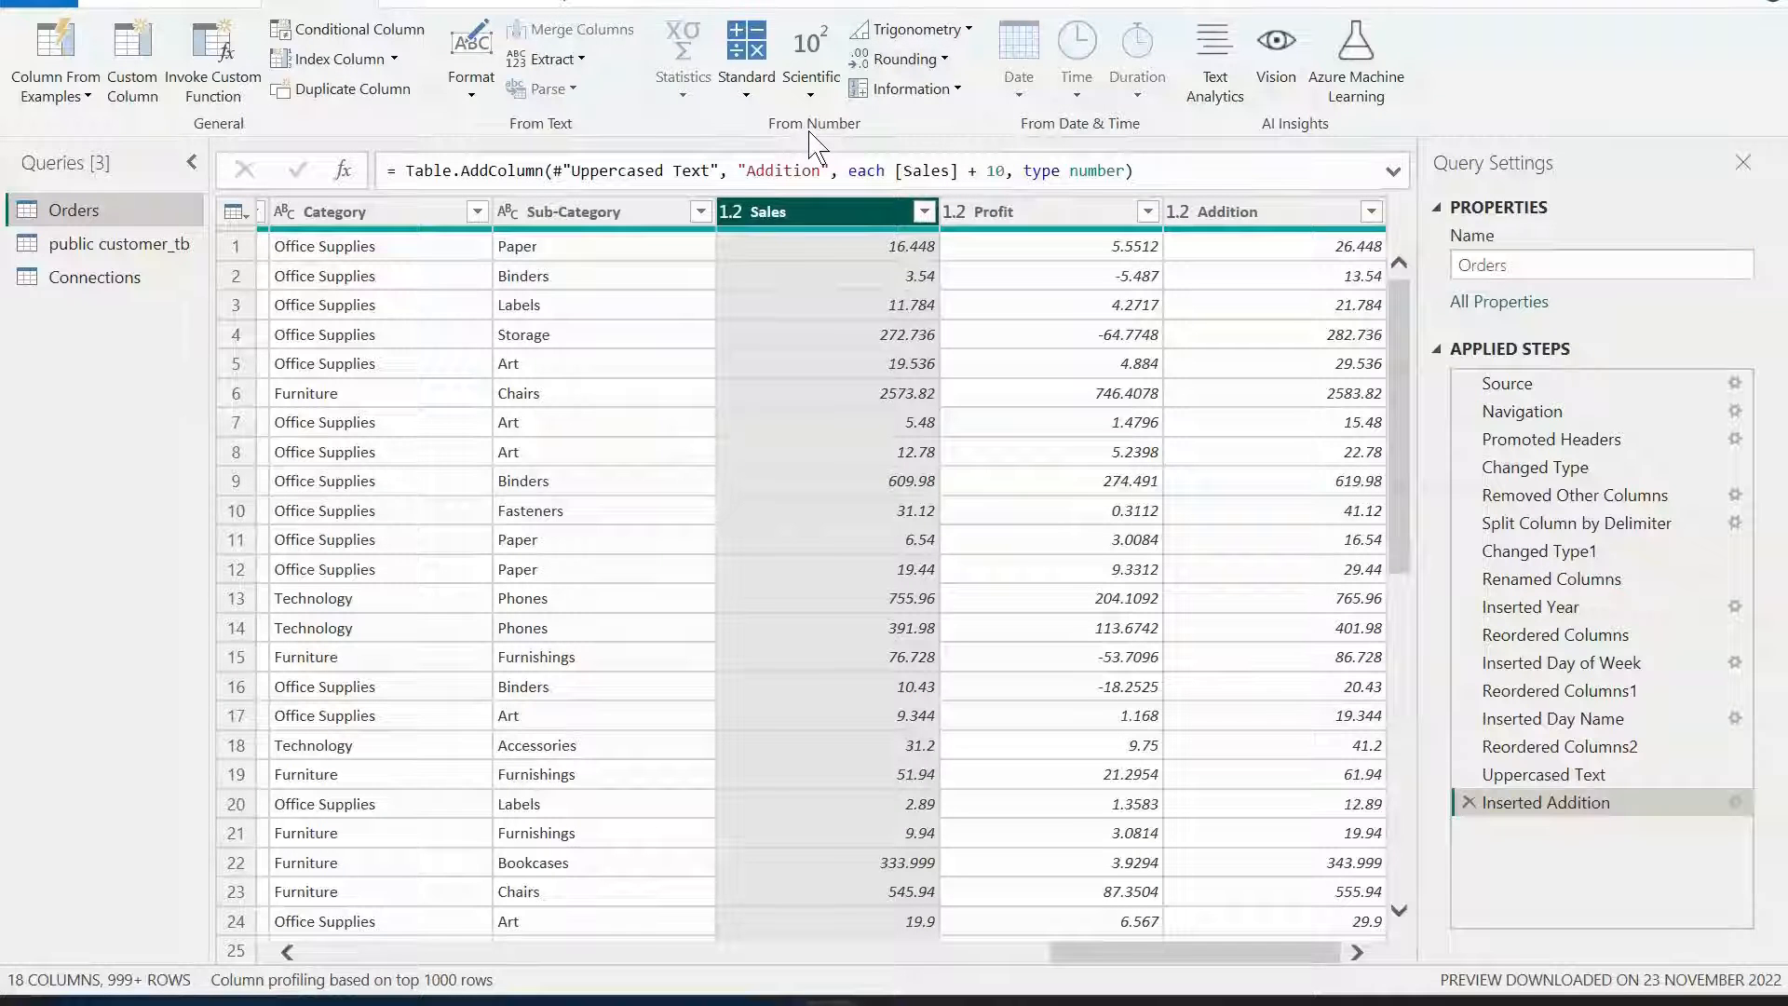
# Add Round Up and Round Down columns calculated from the Sales column.
pyautogui.click(944, 61)
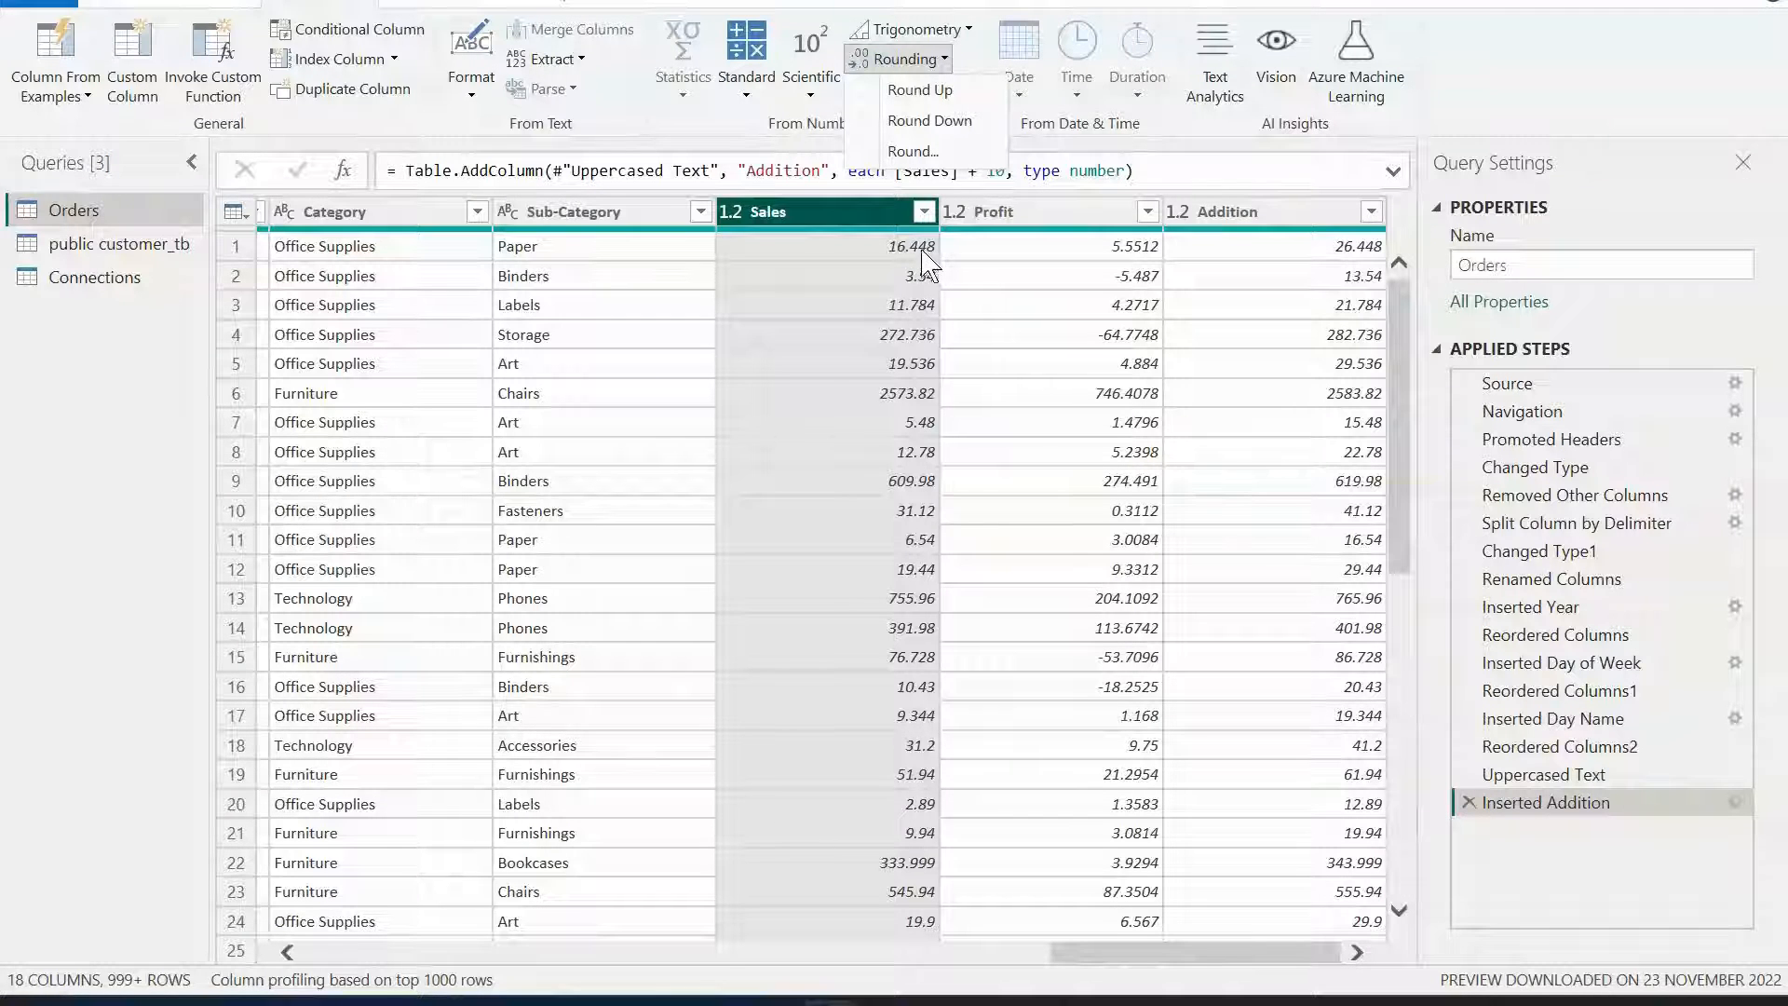
pyautogui.click(936, 92)
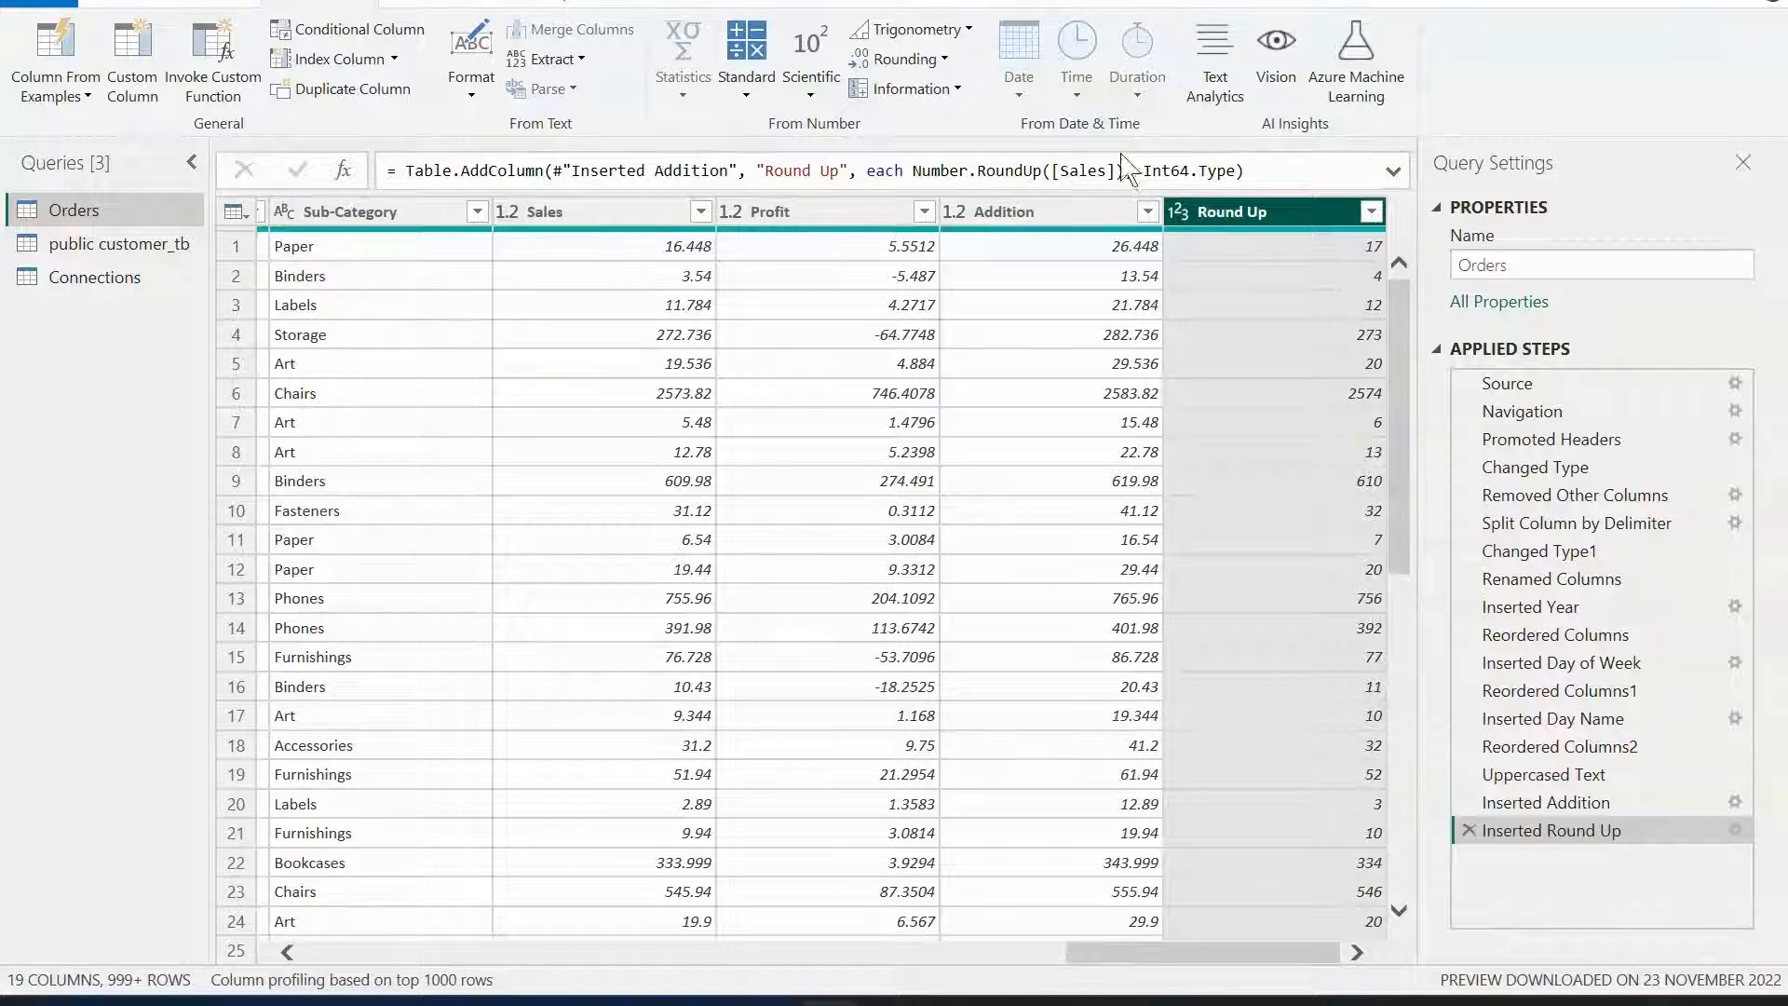
pyautogui.click(657, 224)
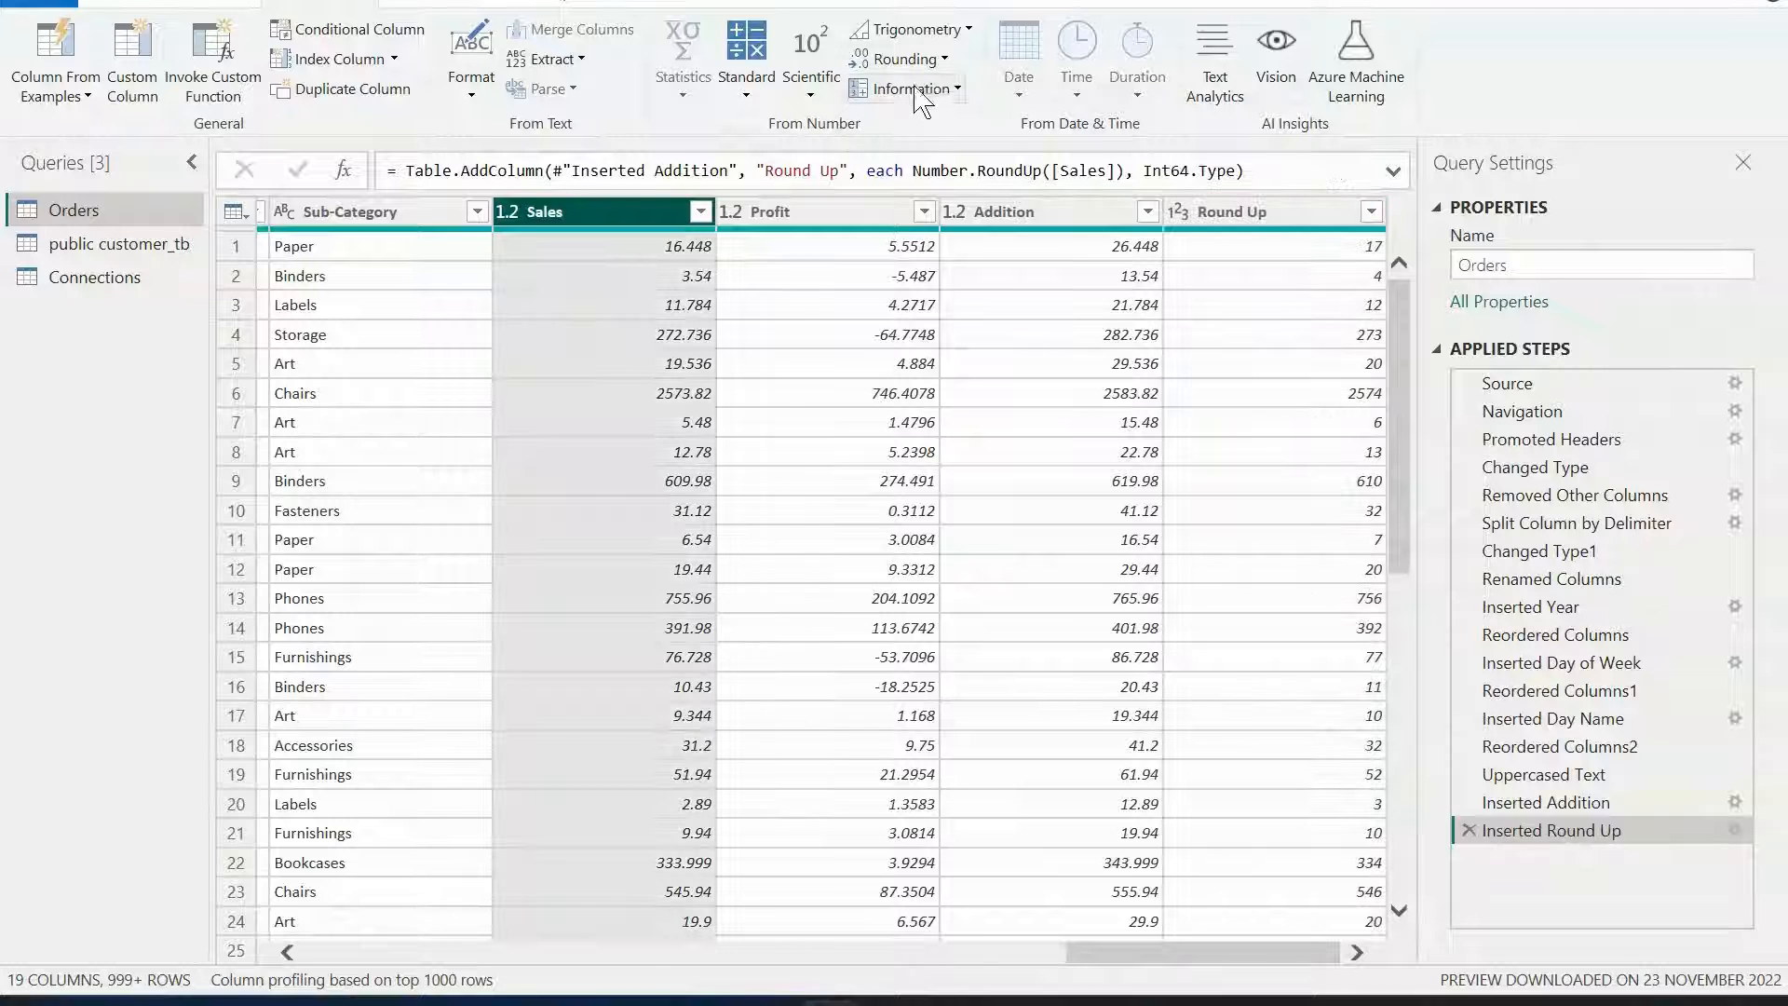
pyautogui.click(901, 58)
pyautogui.click(939, 121)
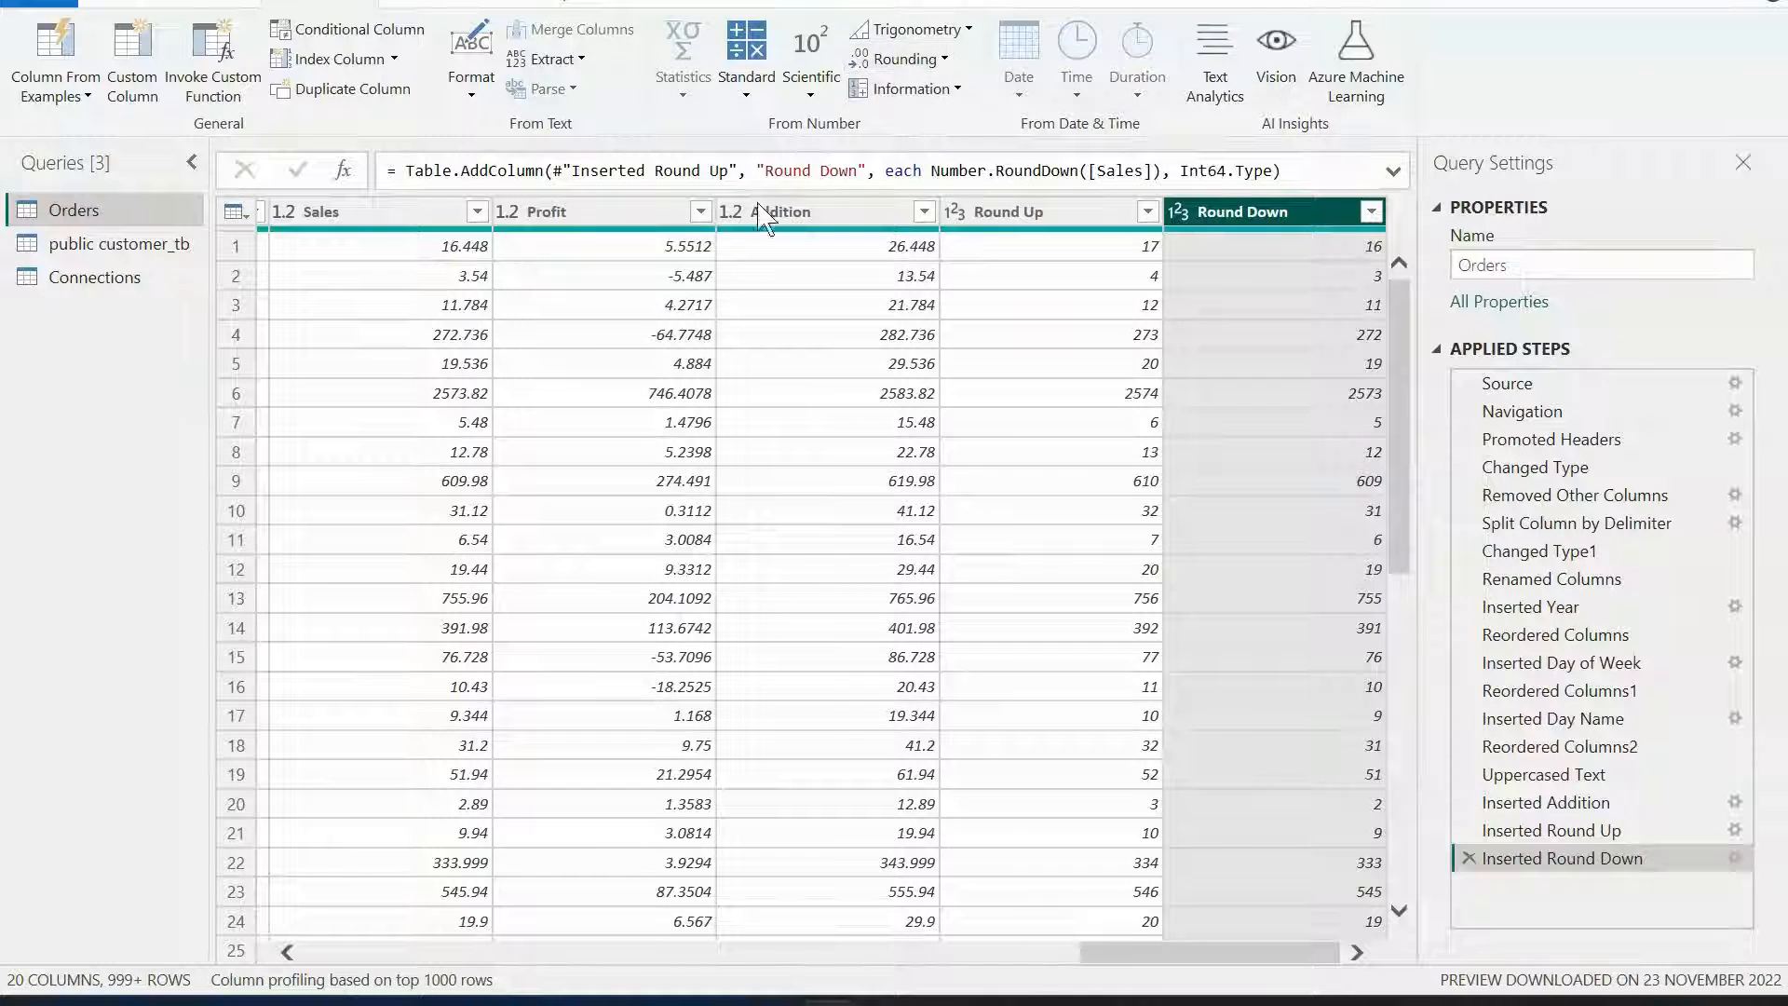
# Add a column rounding the Sales values to 0 decimal places.
pyautogui.click(387, 216)
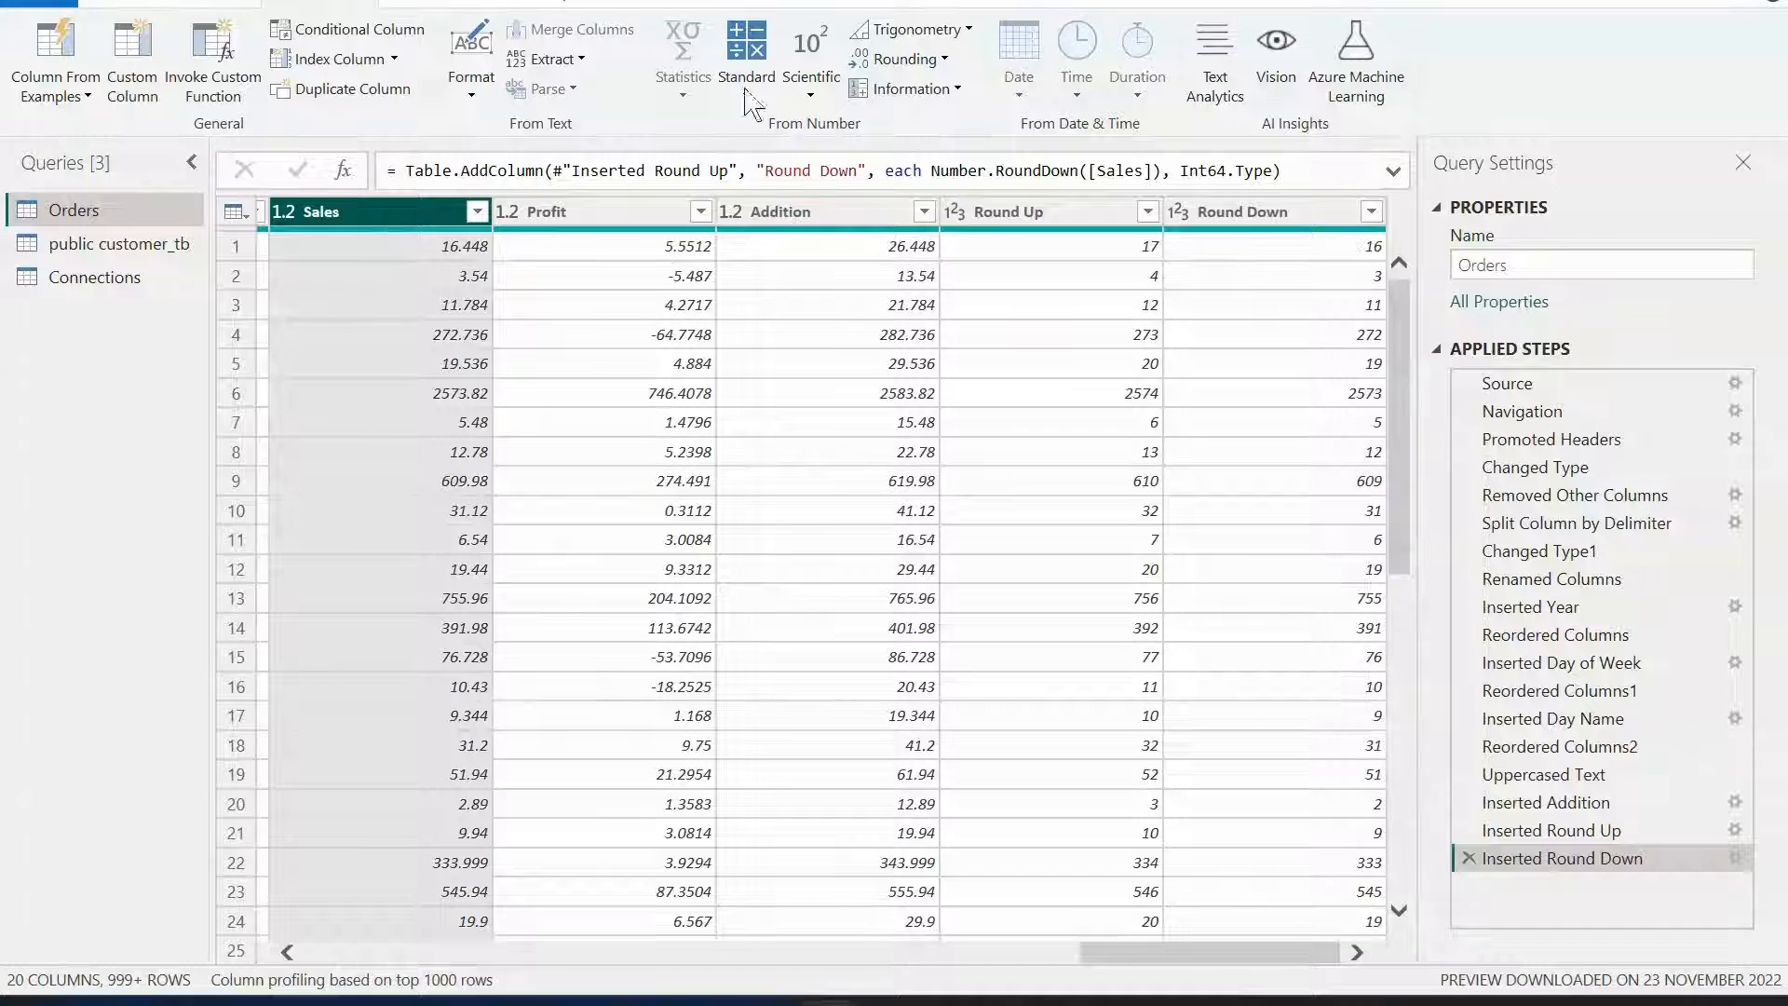
pyautogui.click(934, 59)
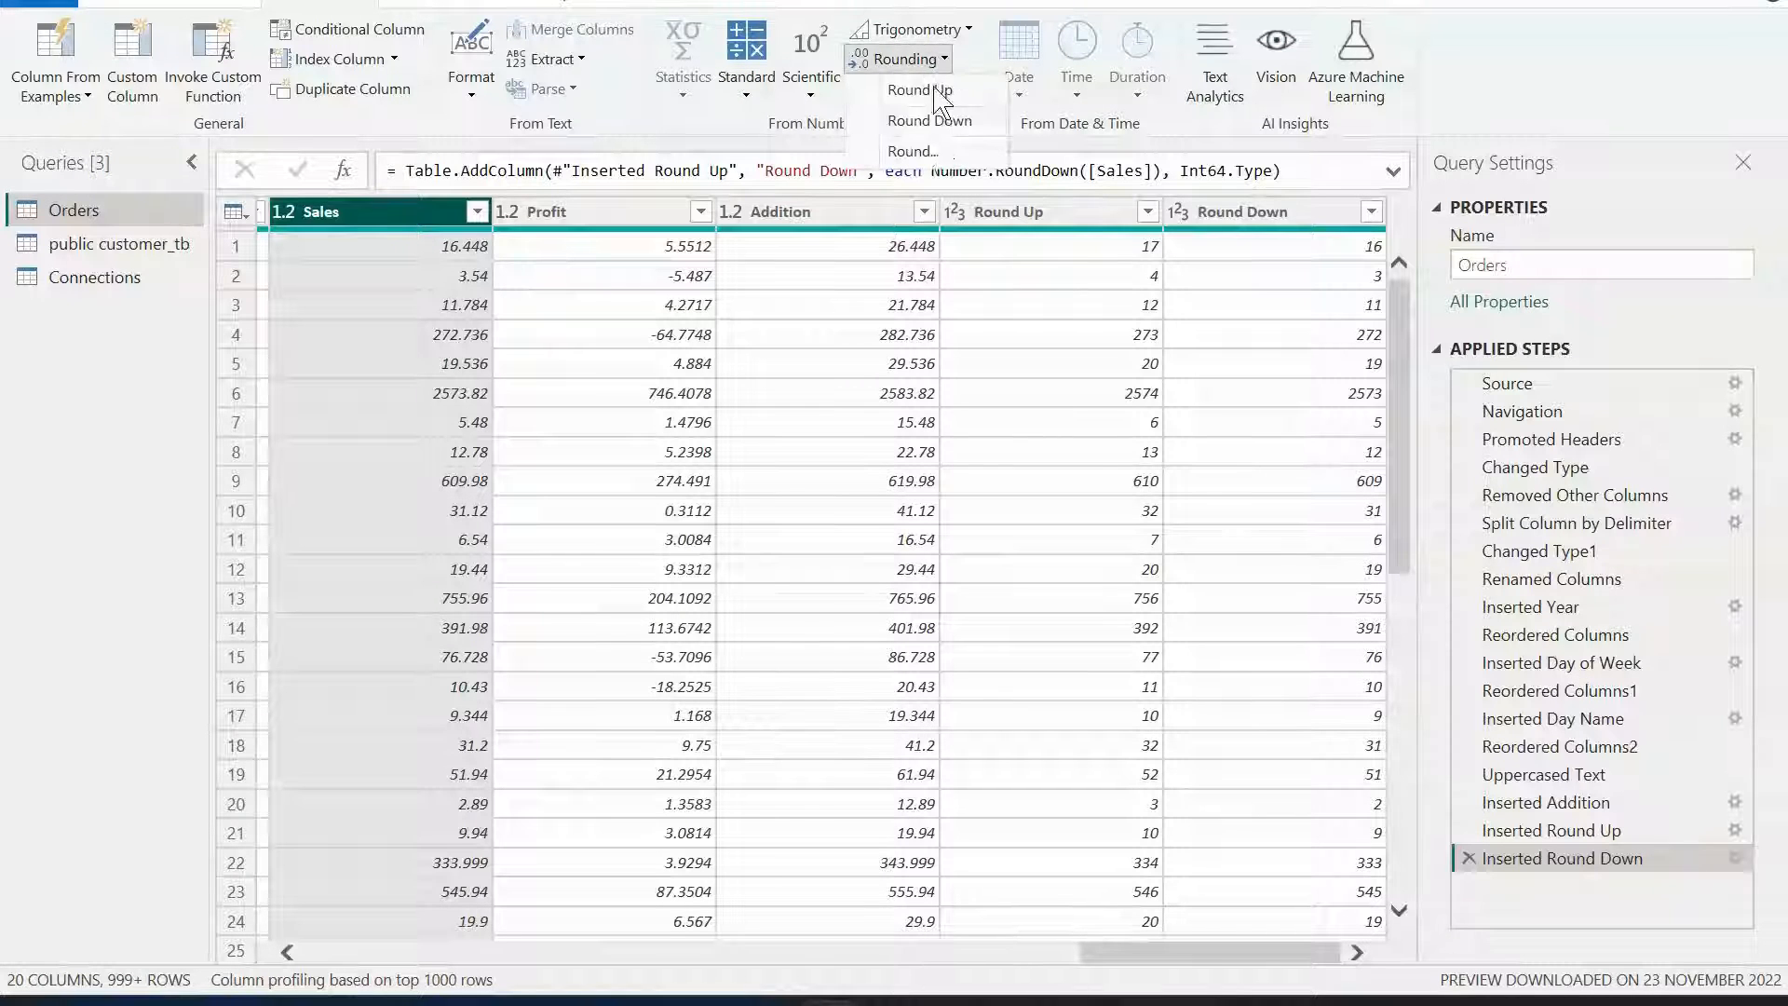
pyautogui.click(934, 152)
pyautogui.click(584, 488)
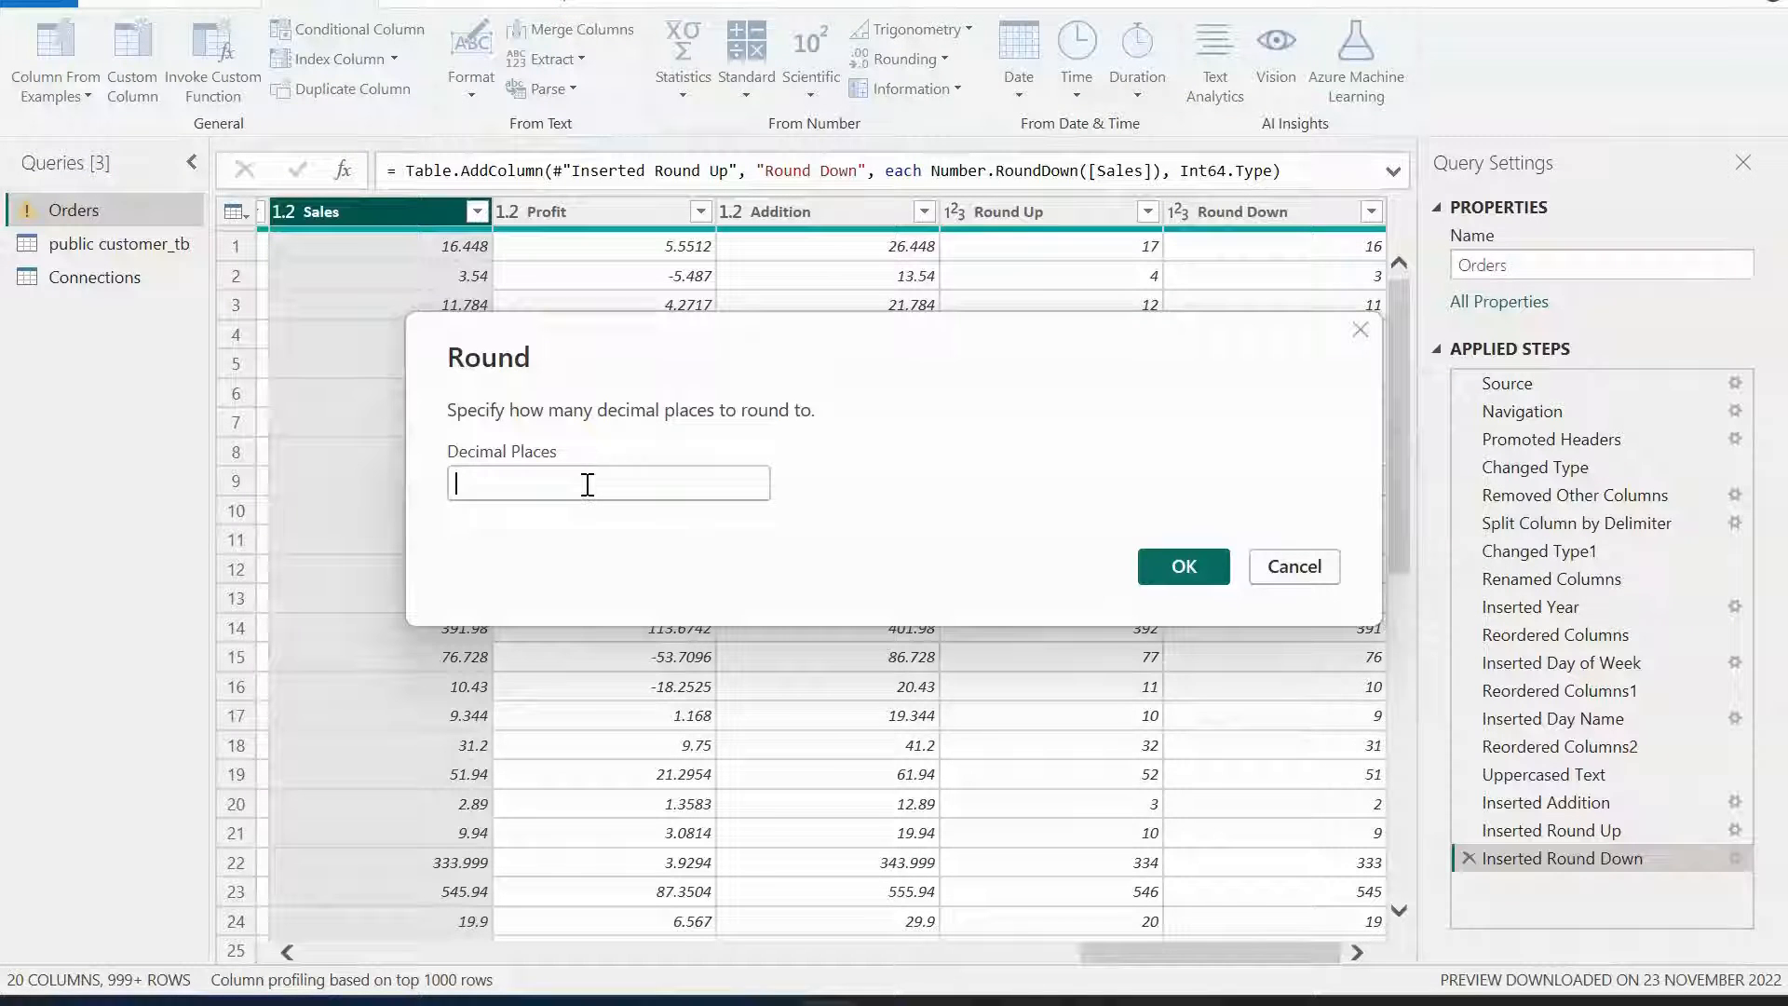
pyautogui.write('0')
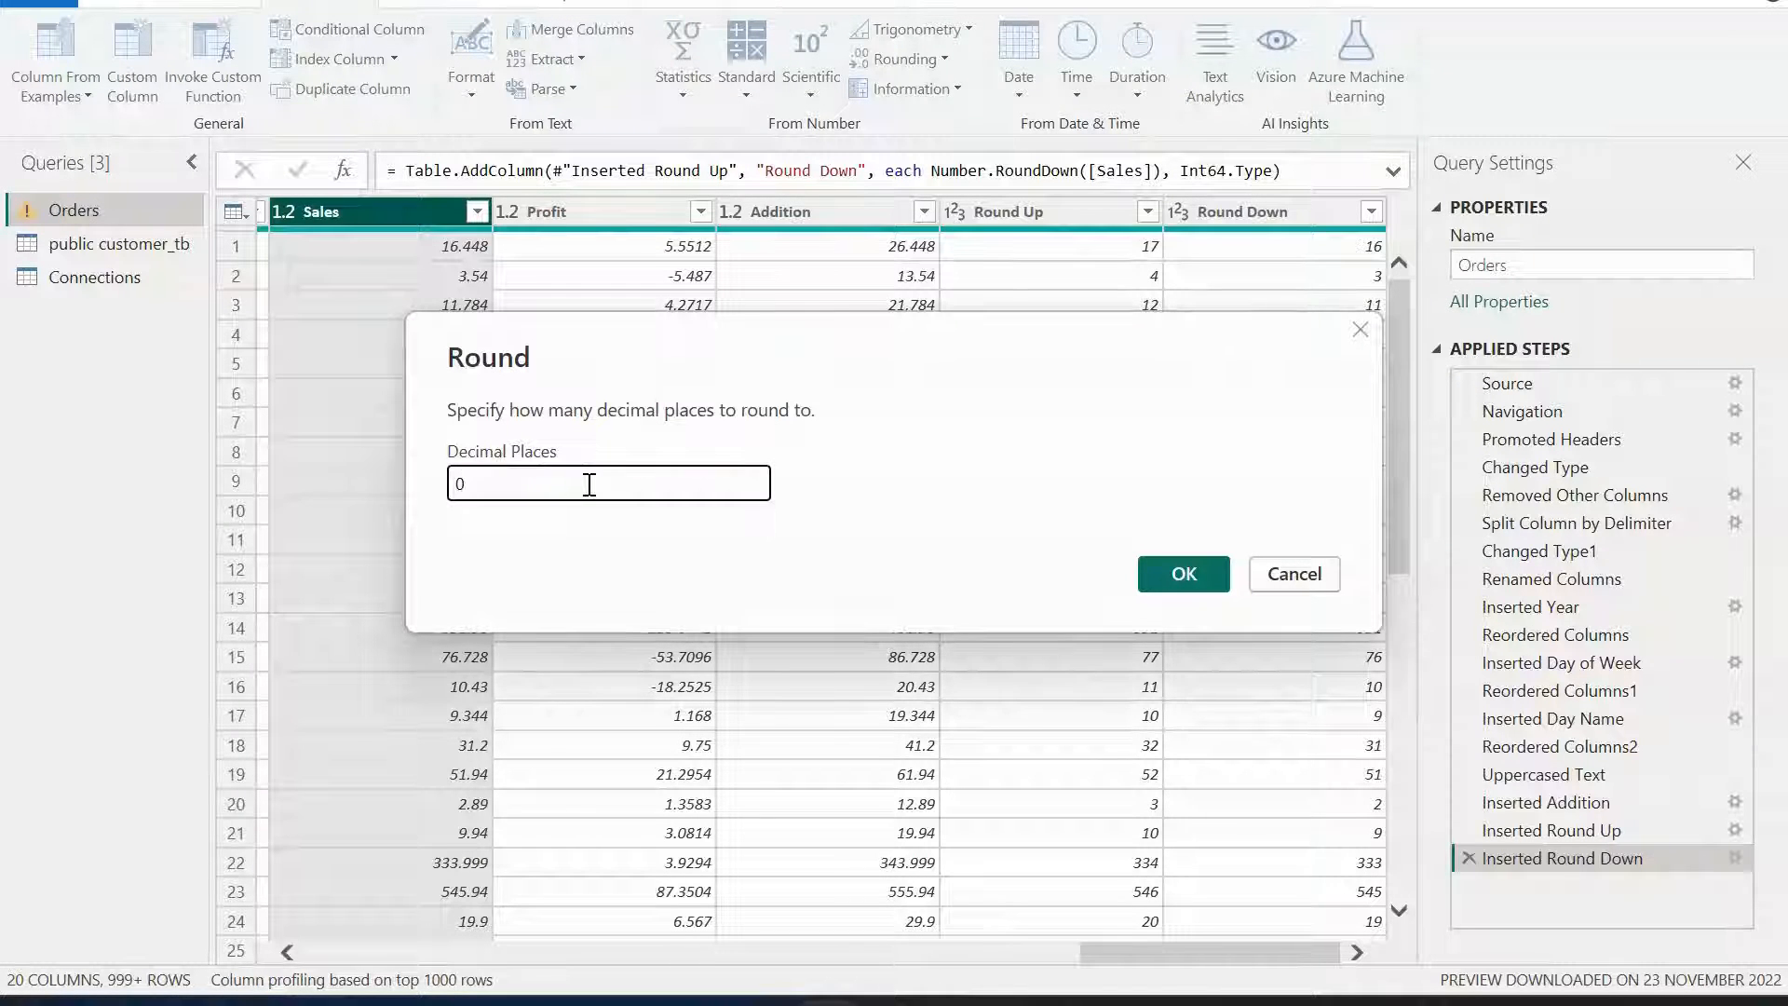
pyautogui.click(1183, 574)
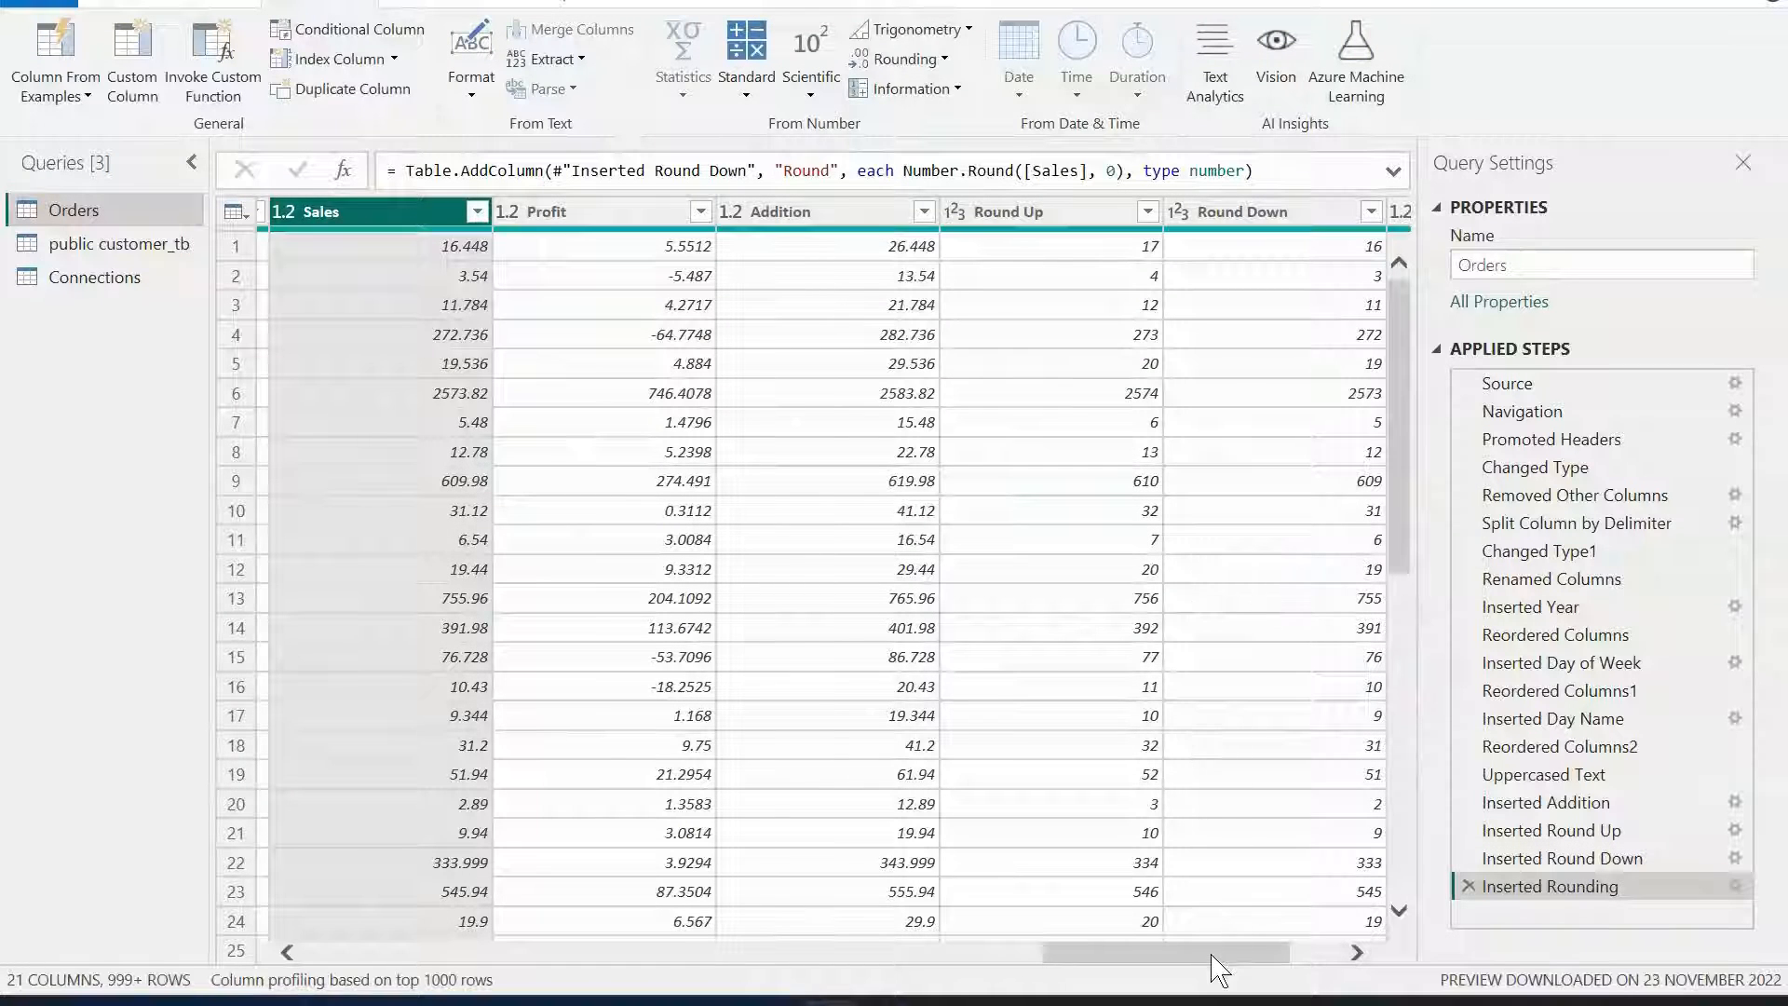
# Add an Is Even column based on the Round column.
pyautogui.moveTo(1213, 955); pyautogui.dragTo(1337, 955)
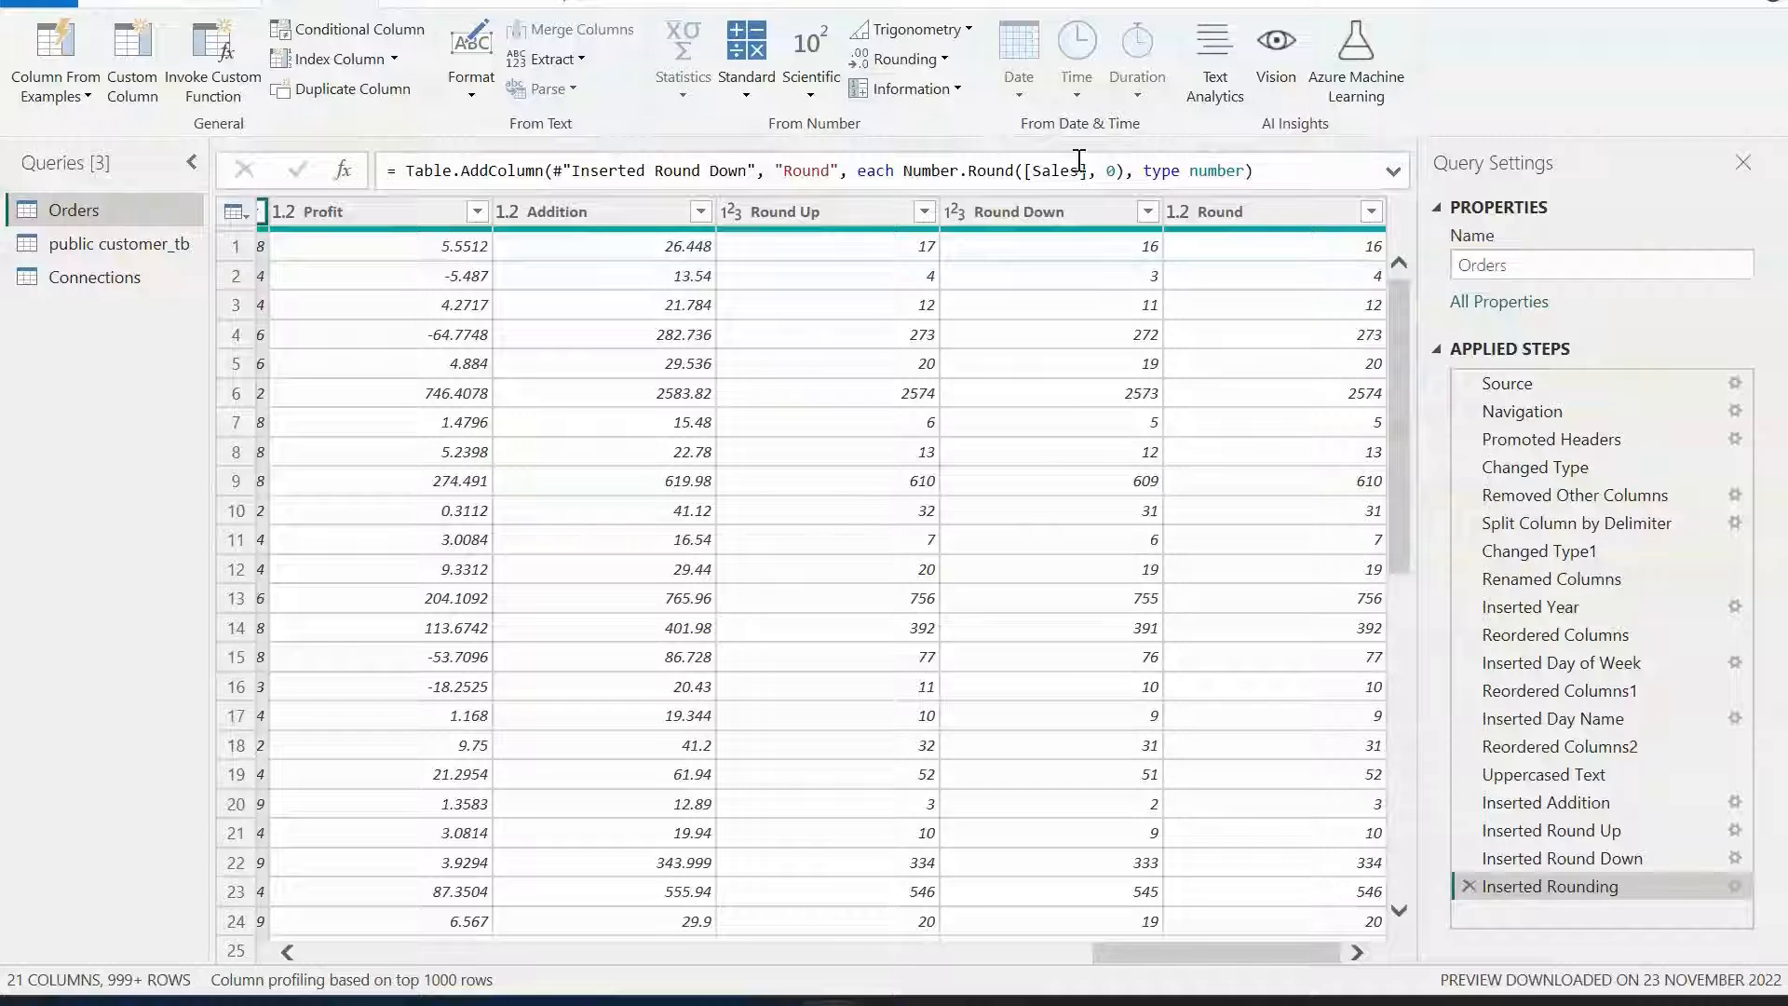
pyautogui.click(953, 89)
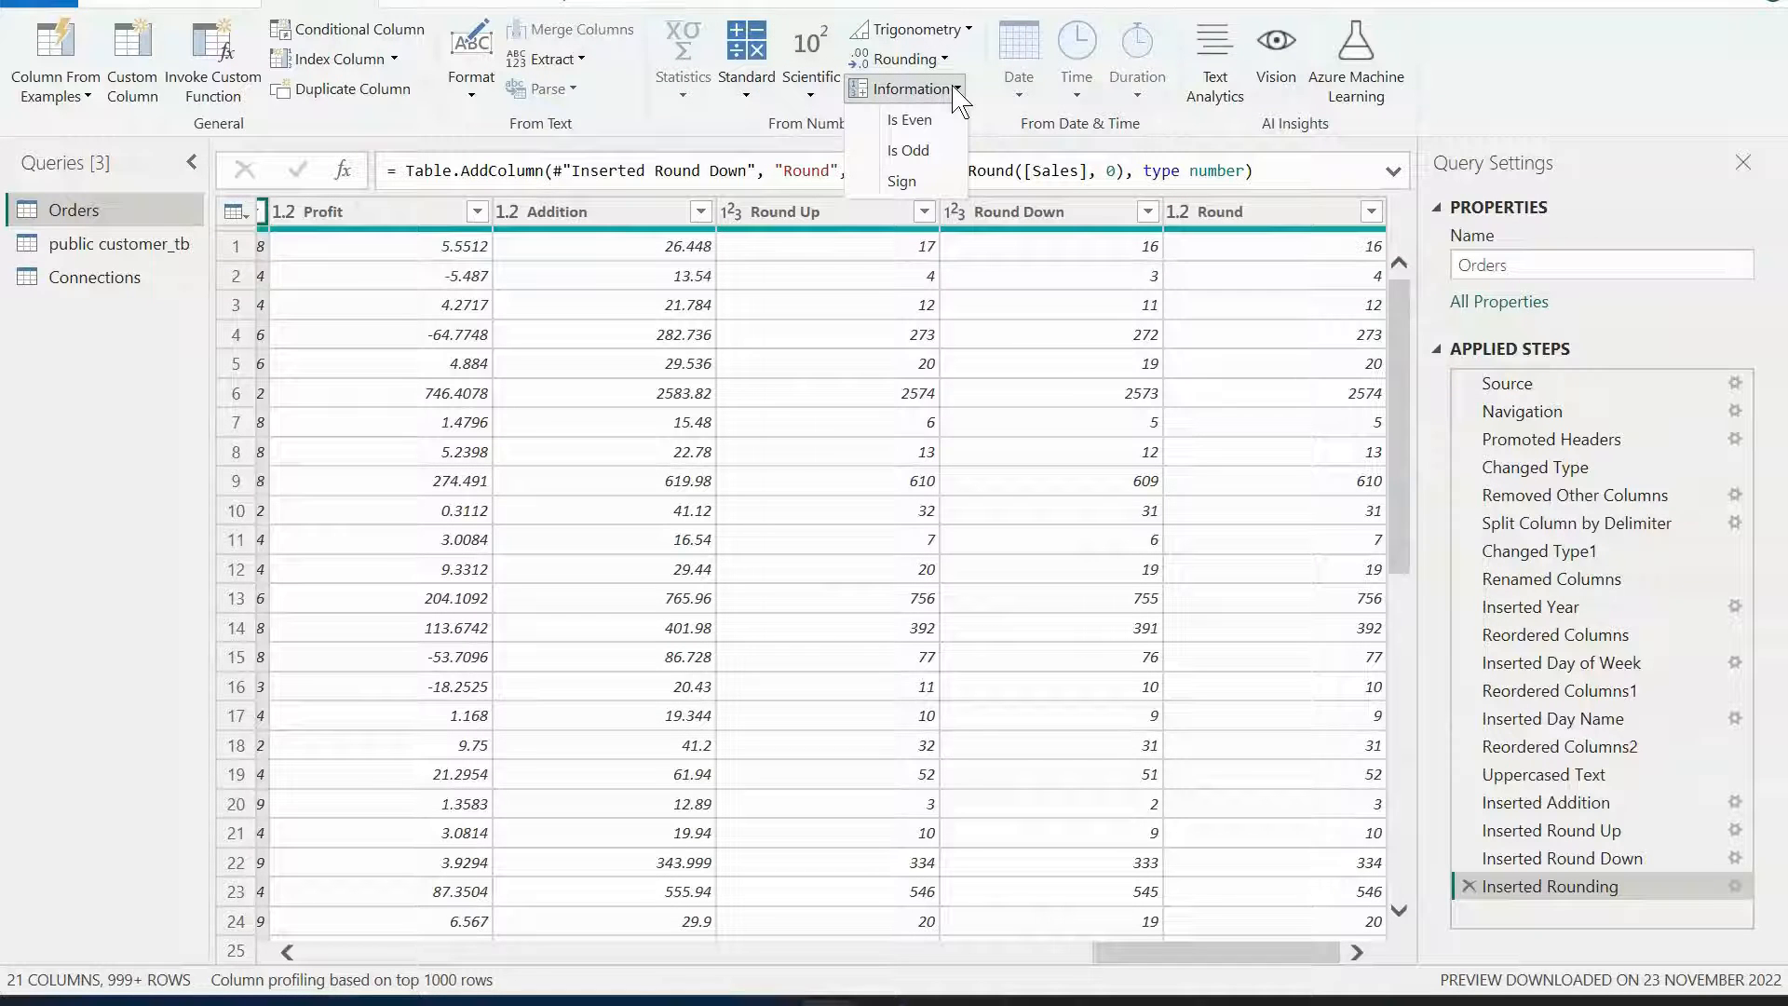
pyautogui.click(1189, 965)
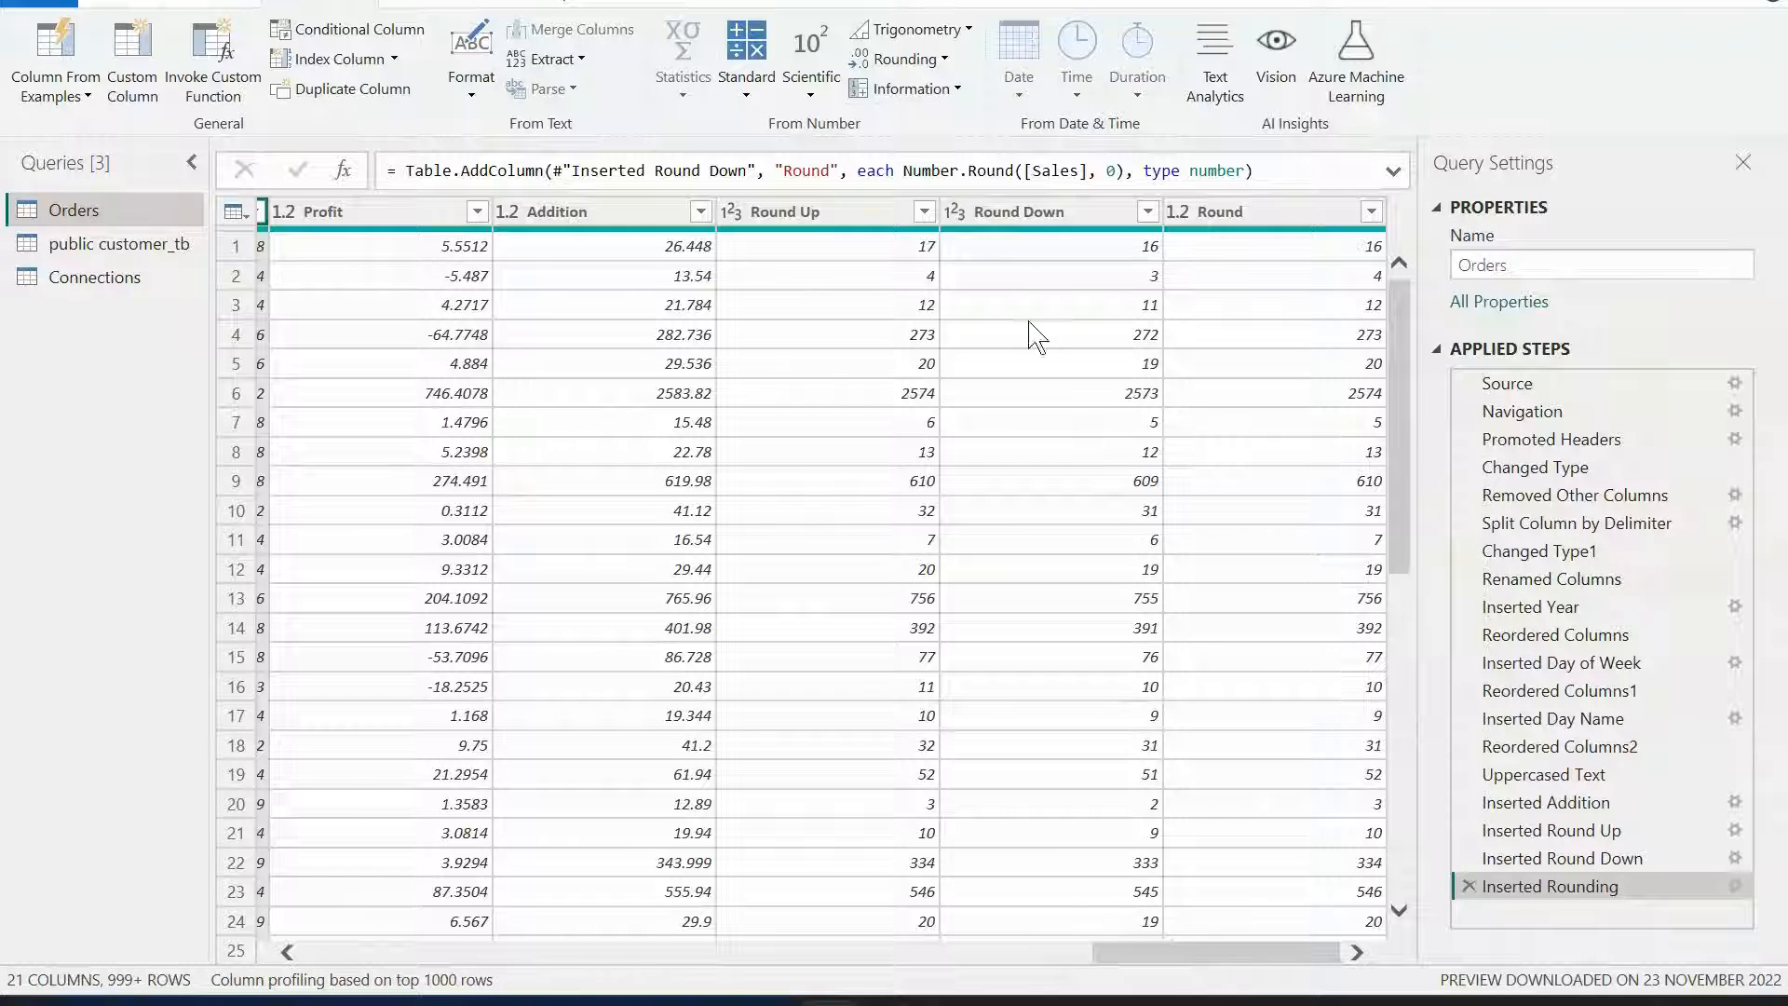
pyautogui.click(941, 99)
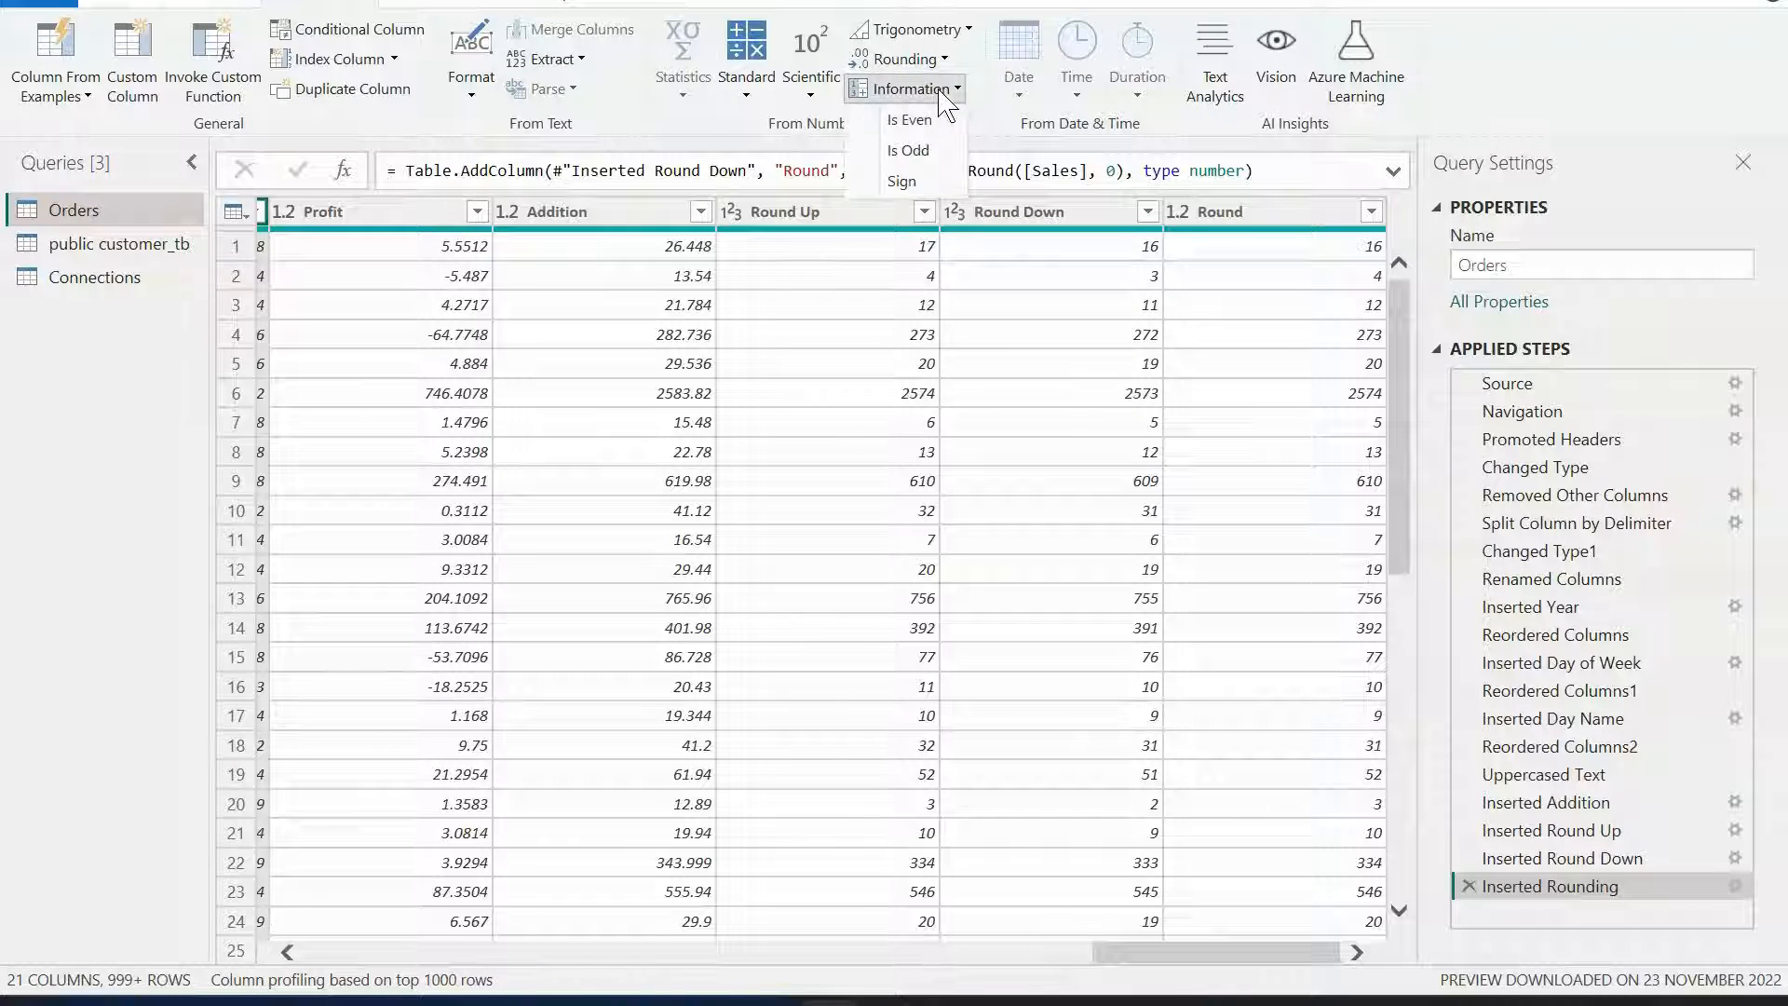
pyautogui.click(1273, 211)
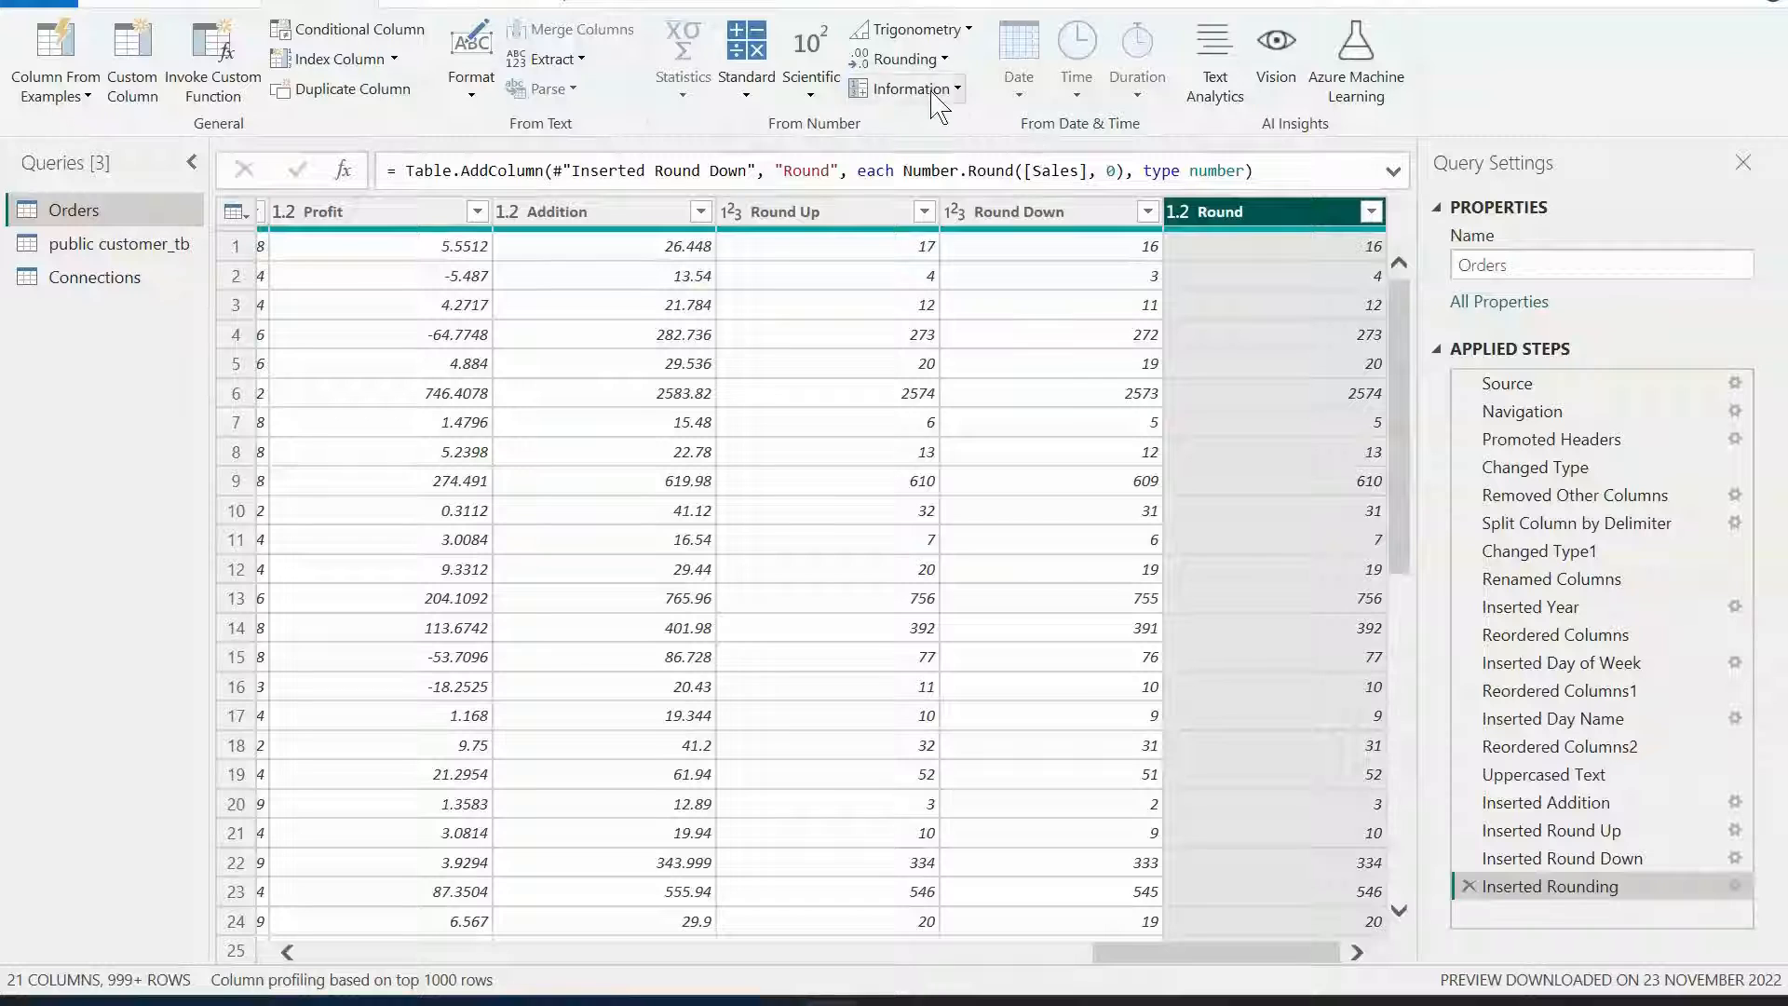
pyautogui.click(941, 93)
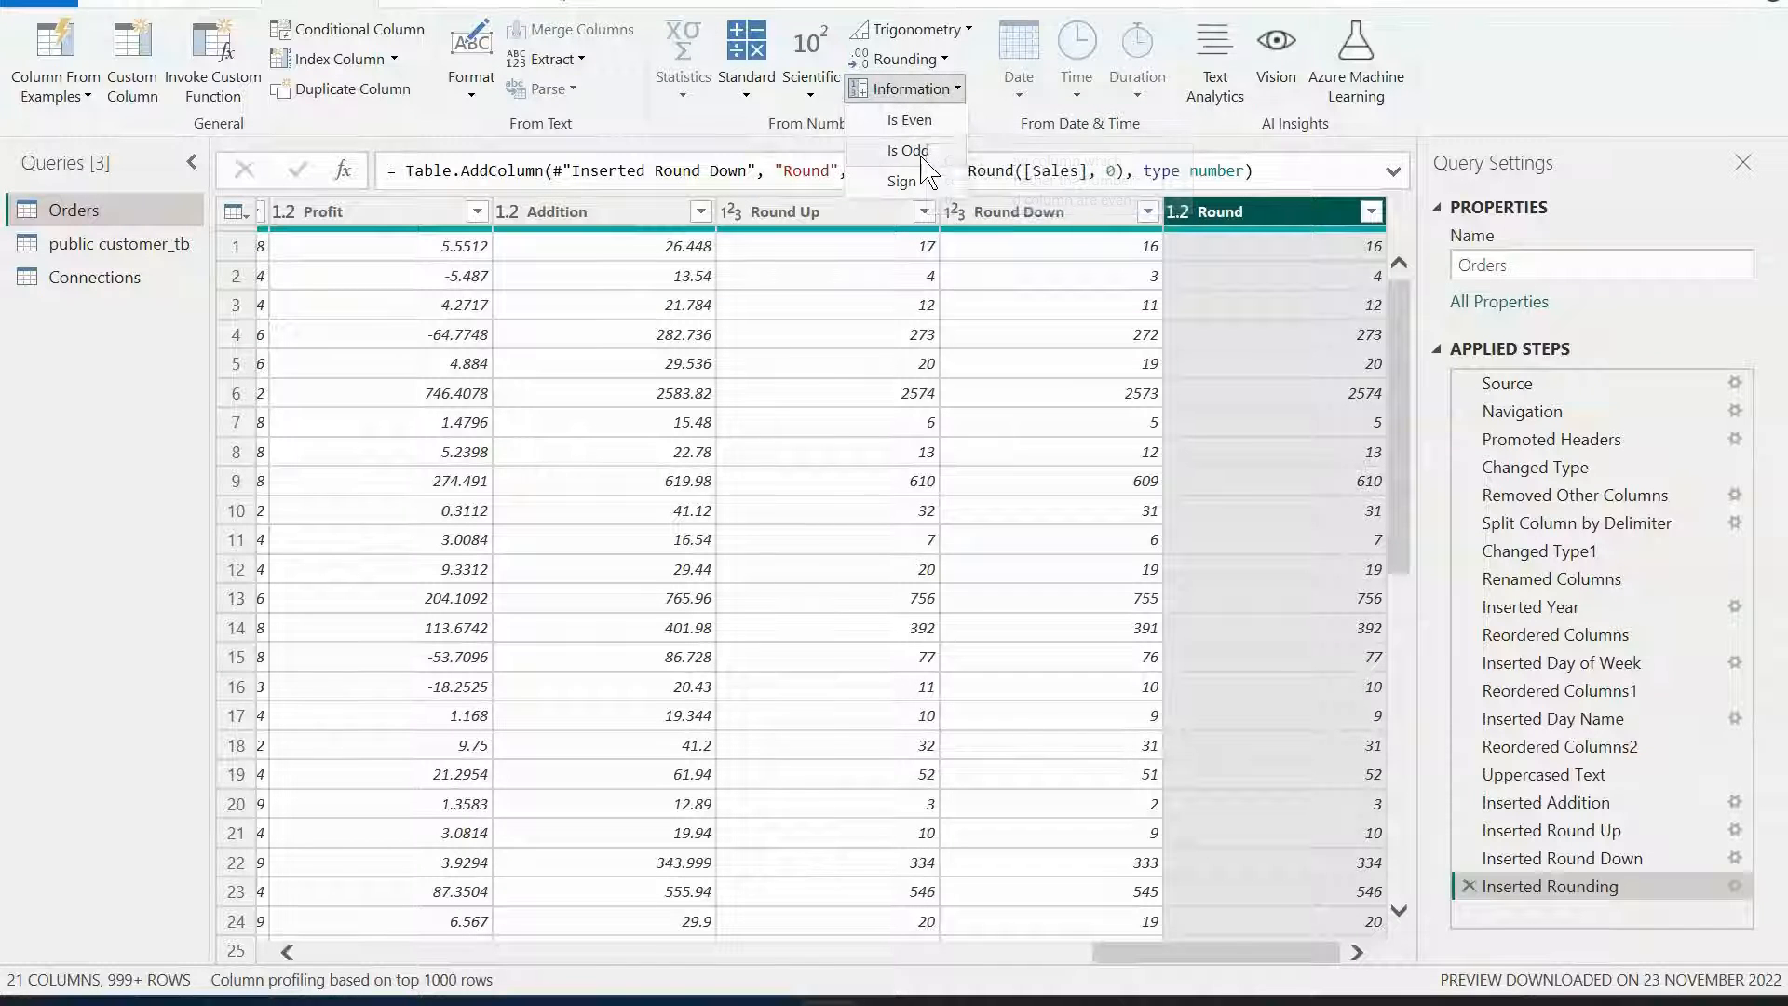
pyautogui.click(913, 121)
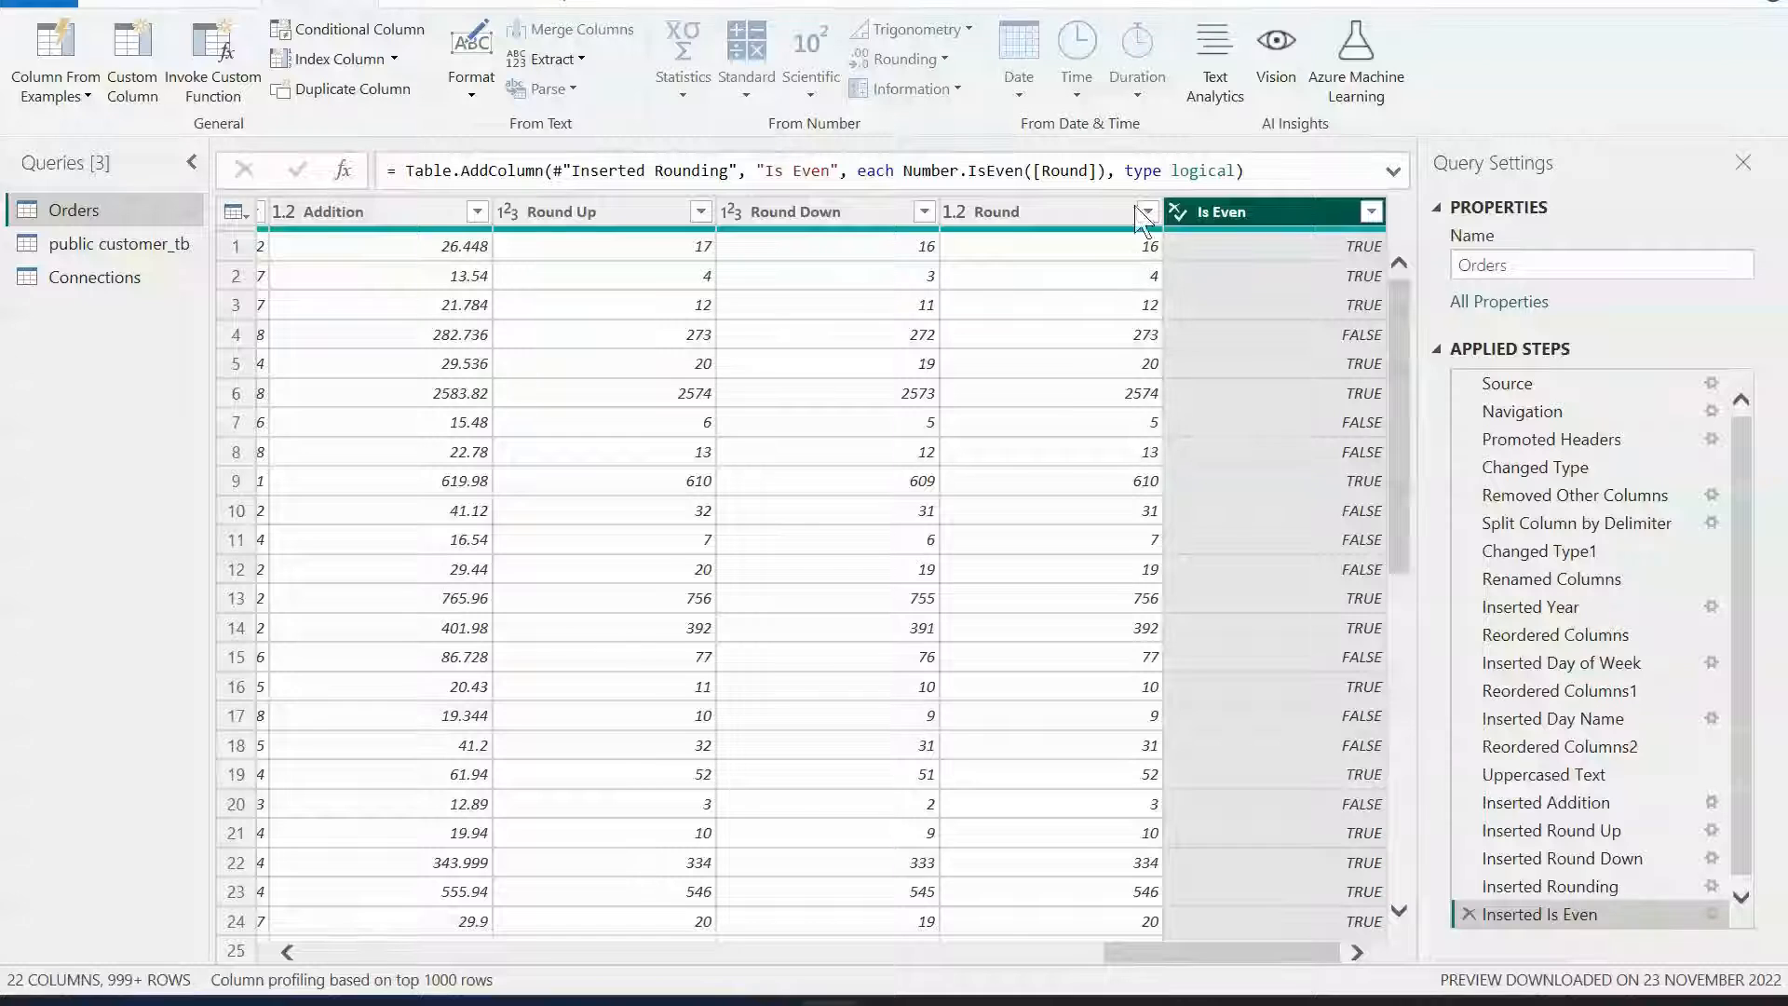
# Switch to the browser and review the Date Specific Tools topic in the course outline.
pyautogui.click(1016, 212)
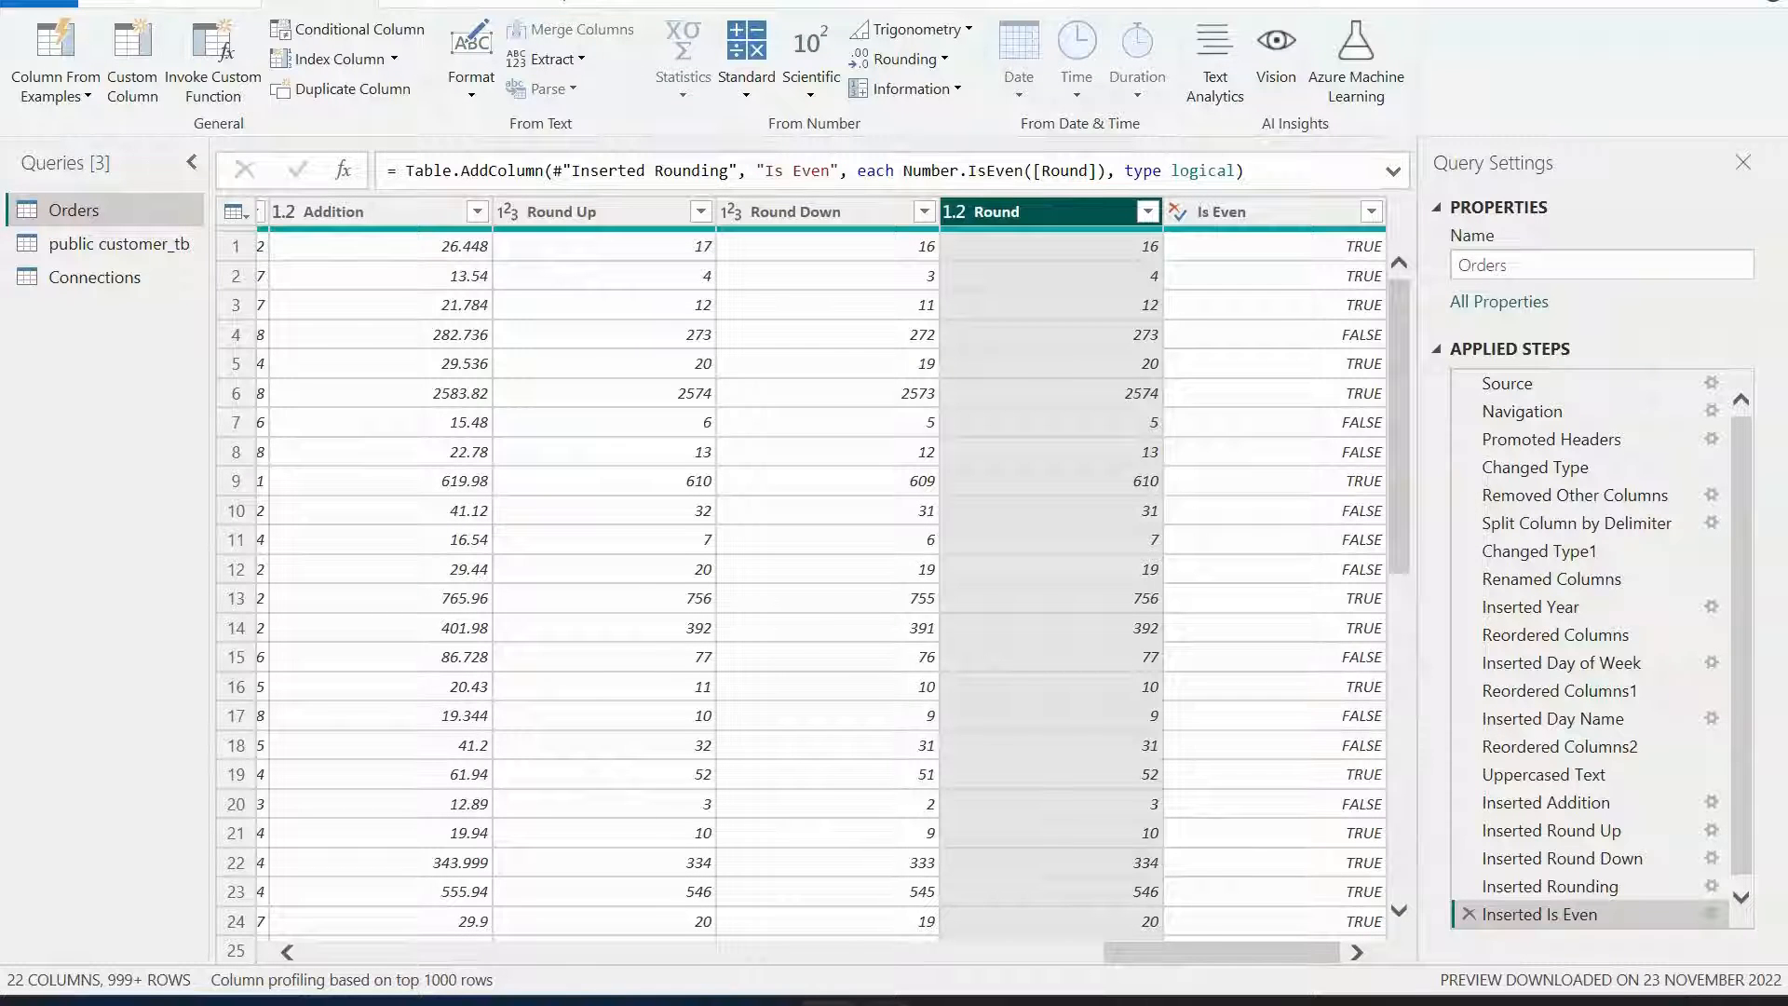
pyautogui.click(783, 867)
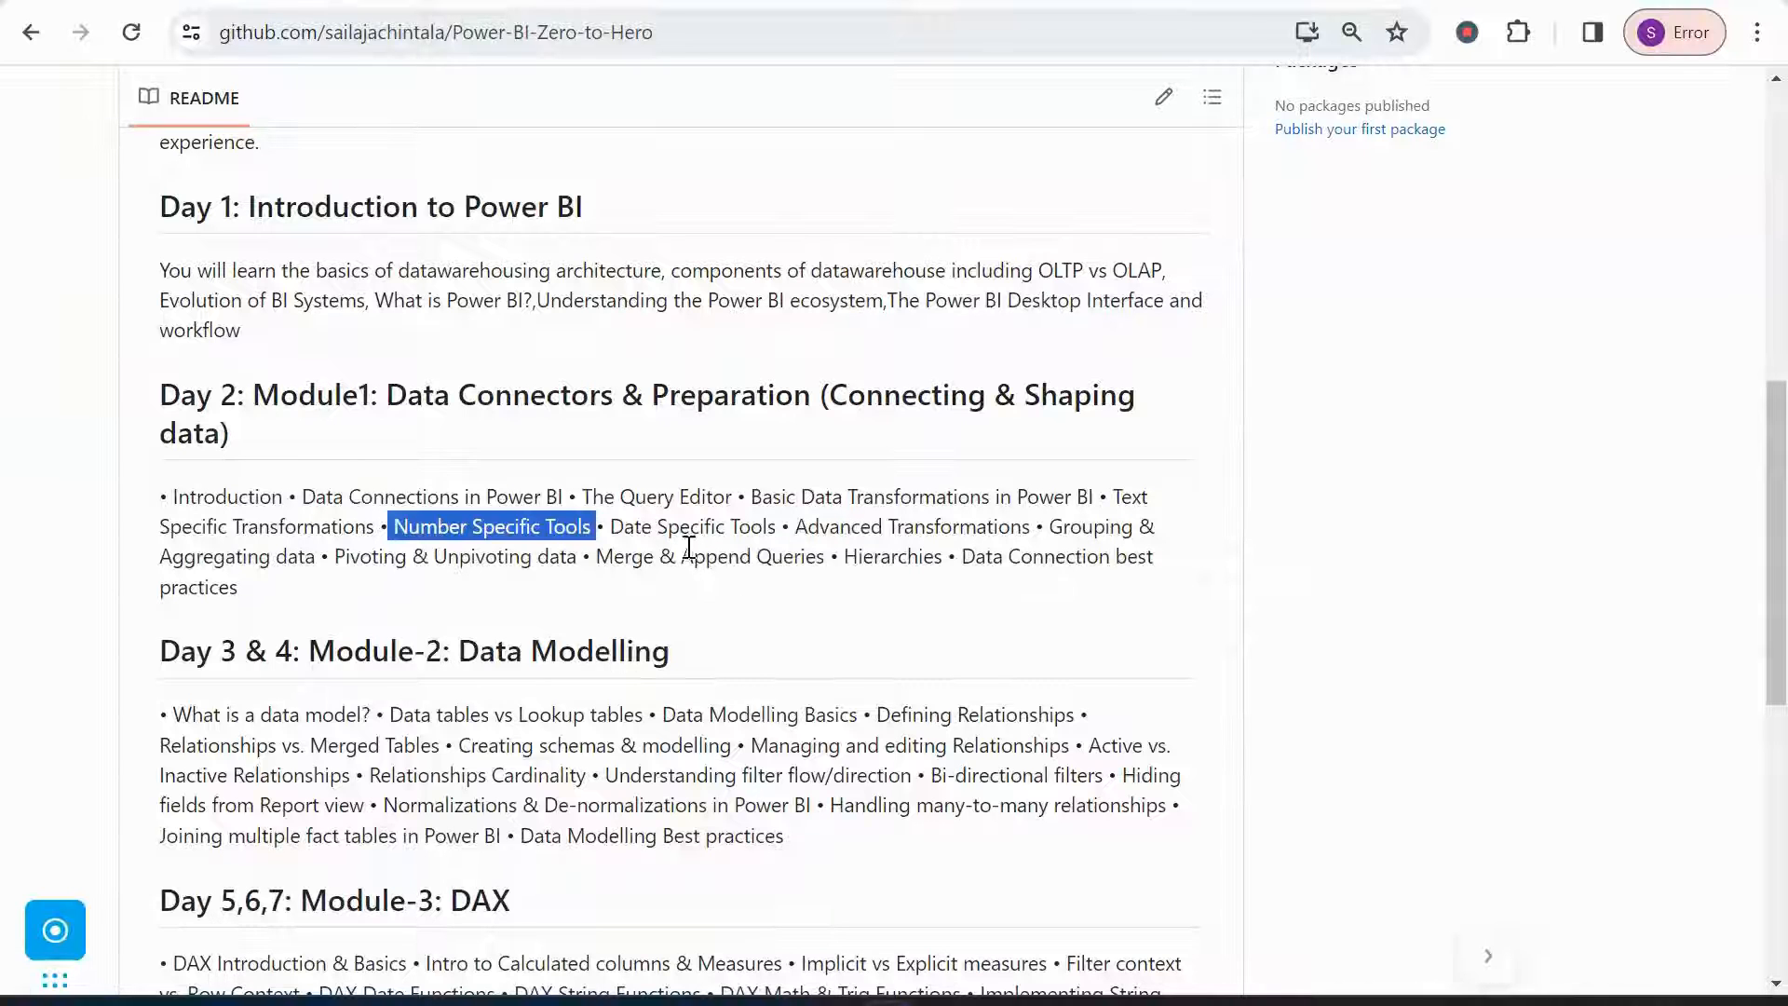
pyautogui.moveTo(616, 524); pyautogui.dragTo(791, 524)
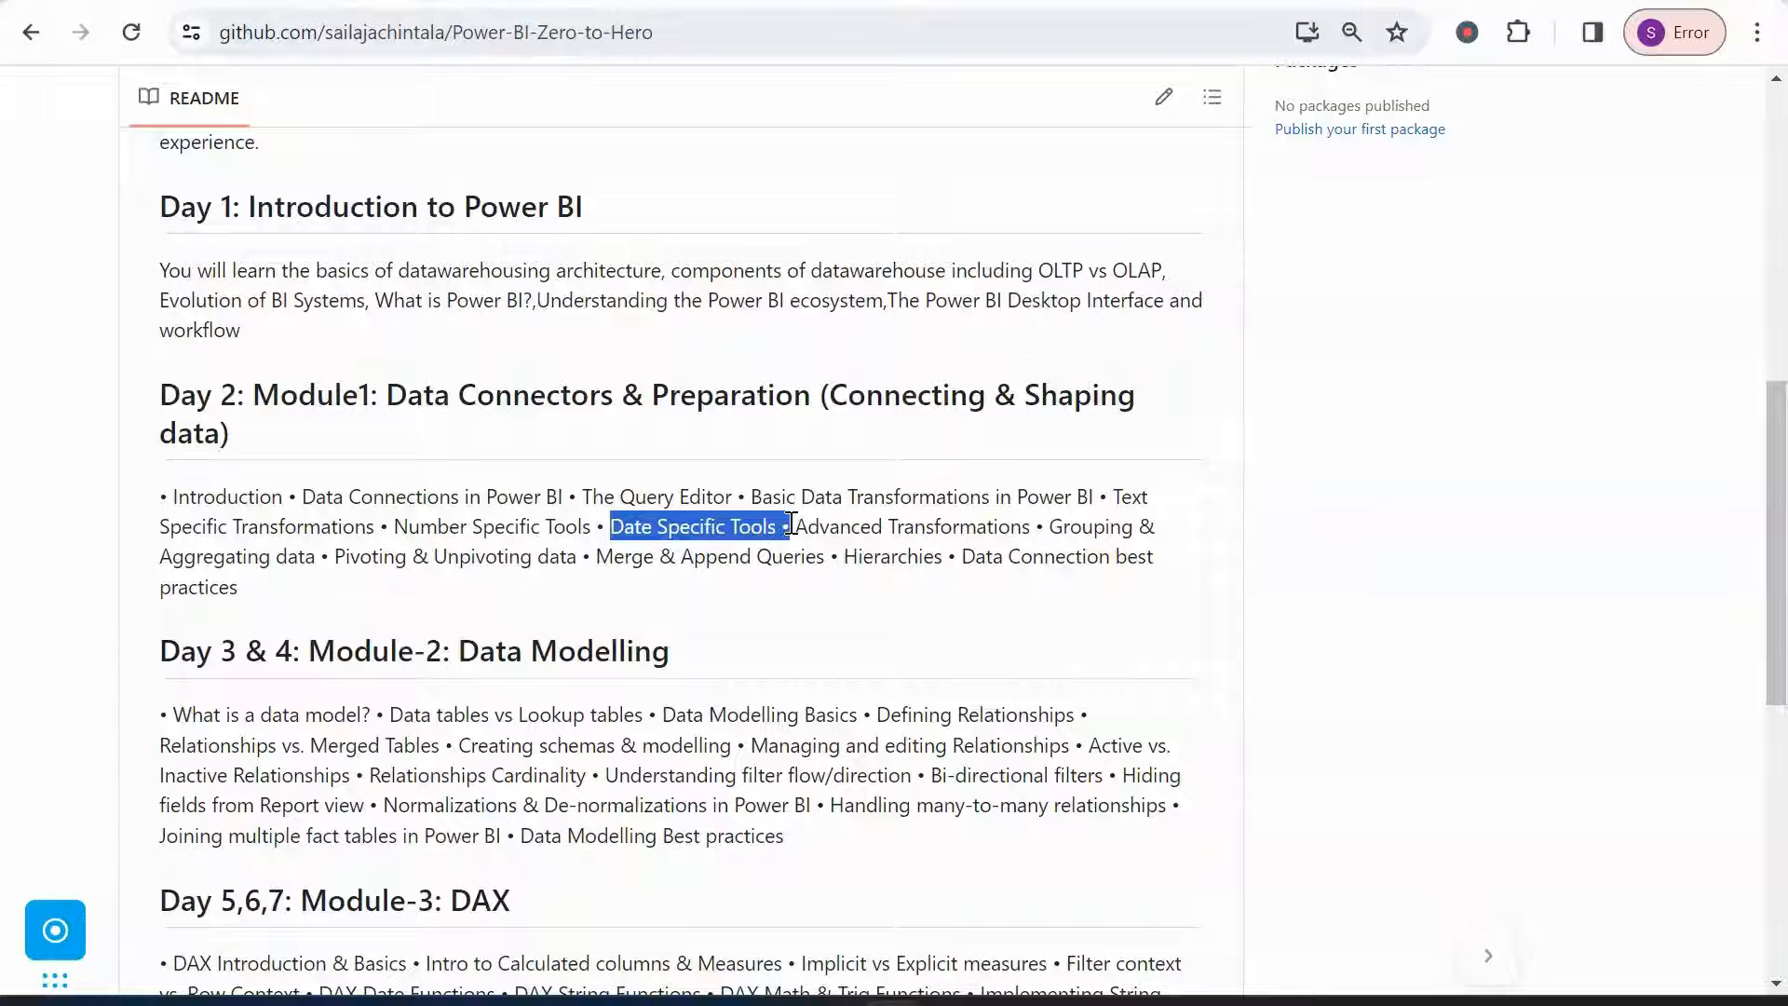
pyautogui.moveTo(880, 988)
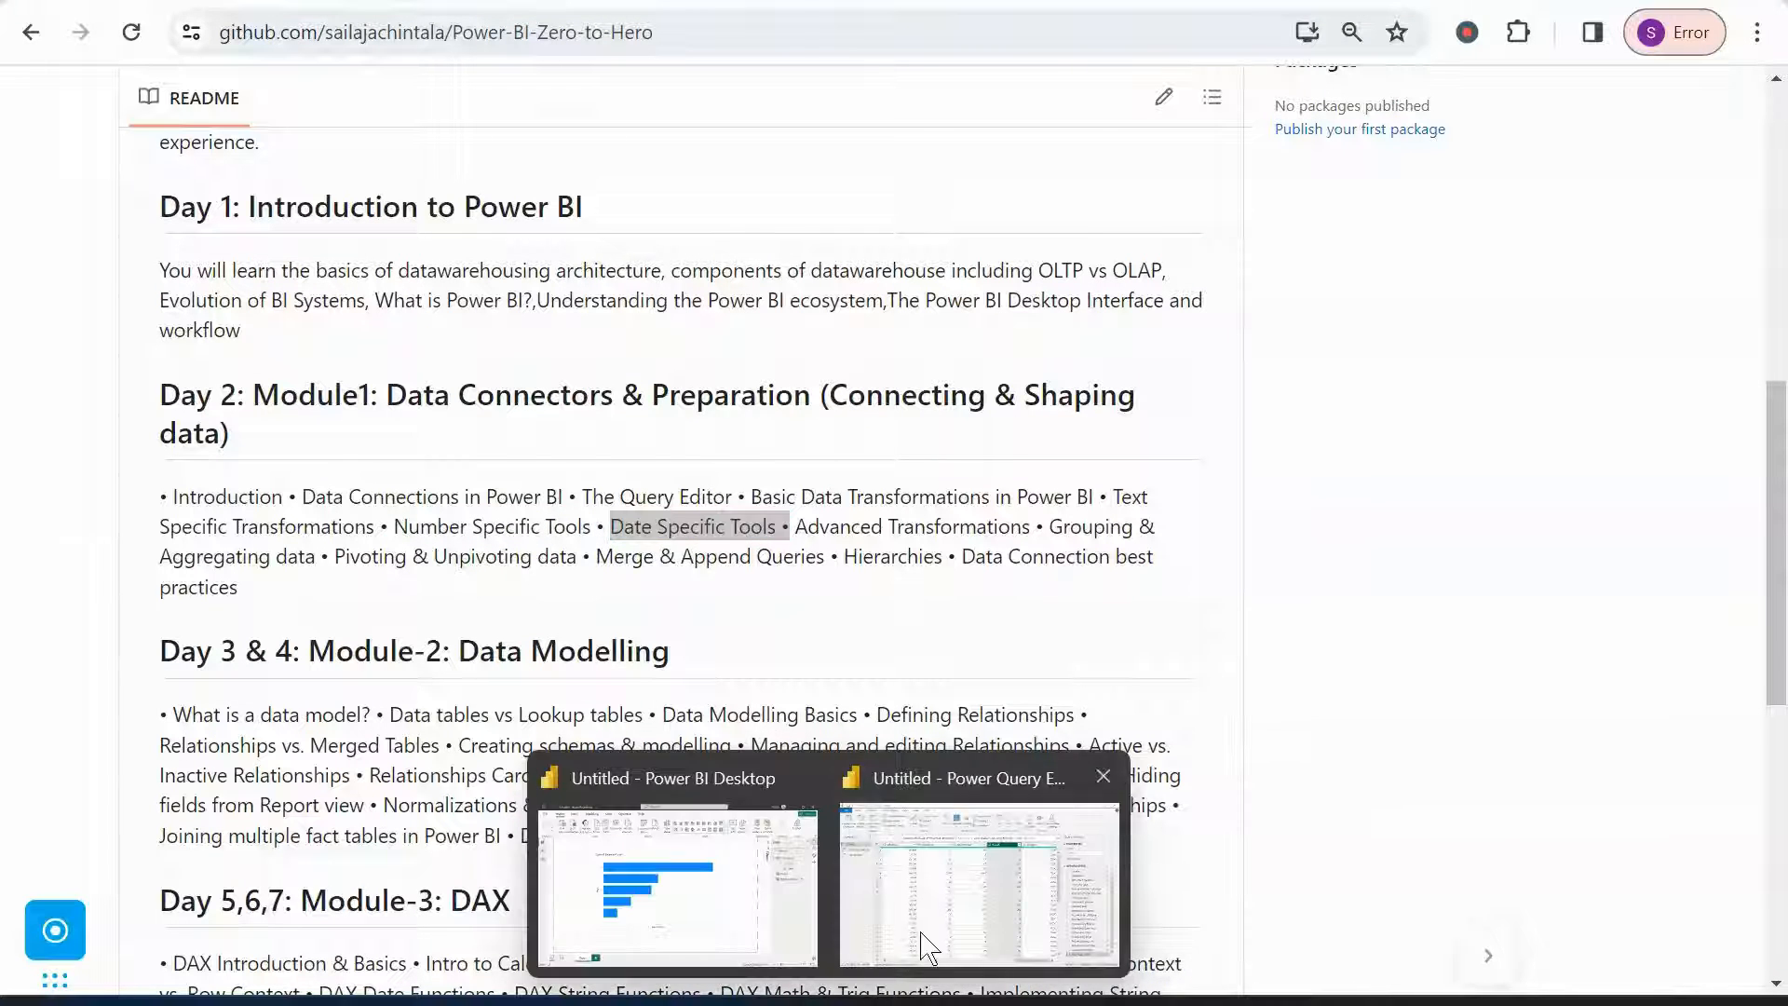
pyautogui.click(978, 866)
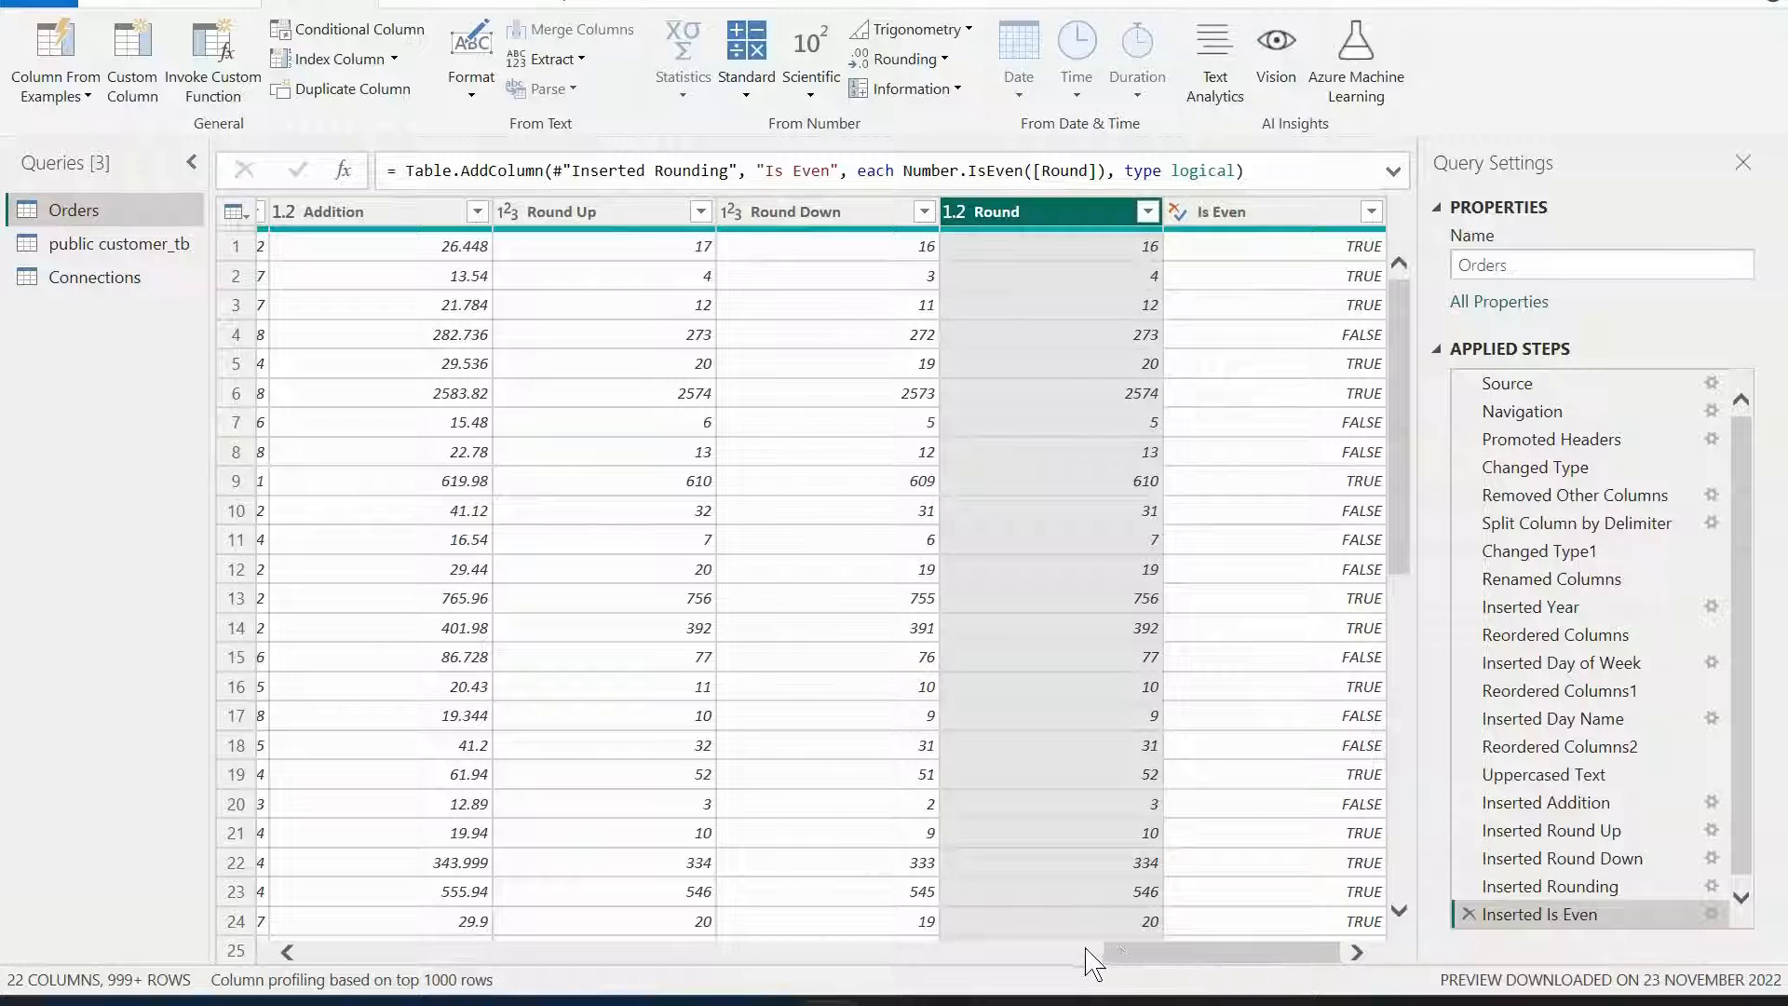
pyautogui.moveTo(1129, 952); pyautogui.dragTo(339, 964)
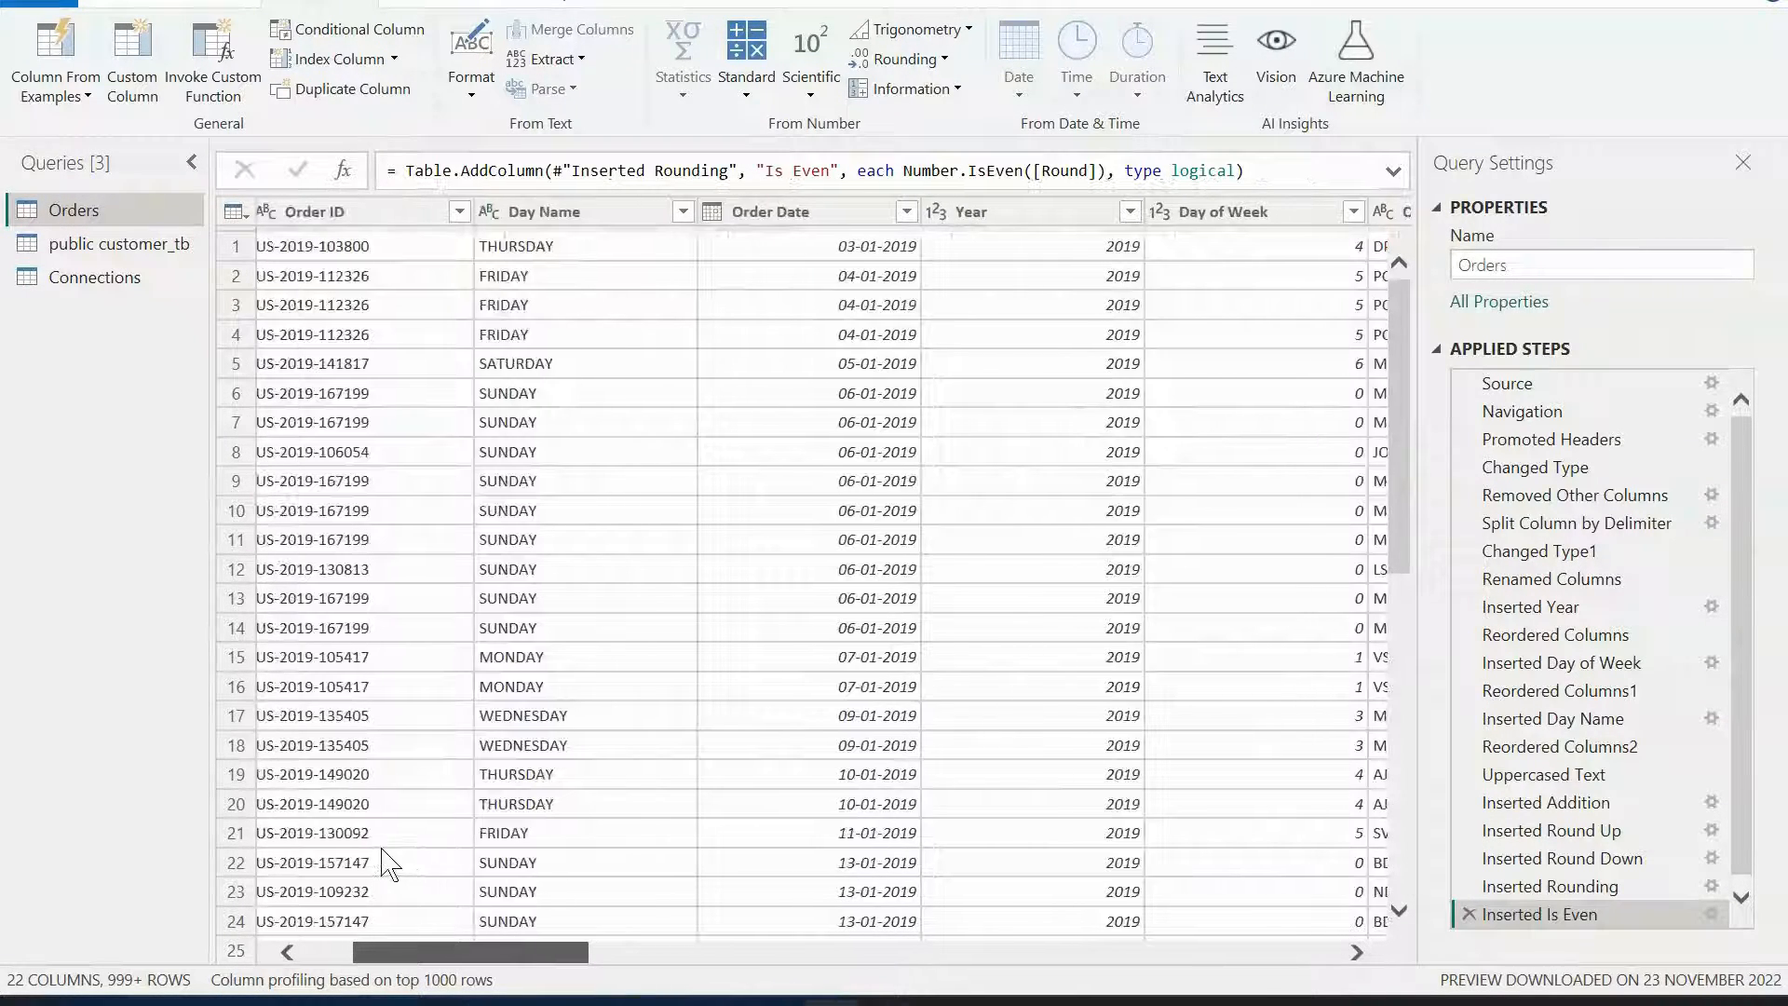
# Select the Order Date column and browse the Date tool options such as Year, Quarter and Day.
pyautogui.click(767, 214)
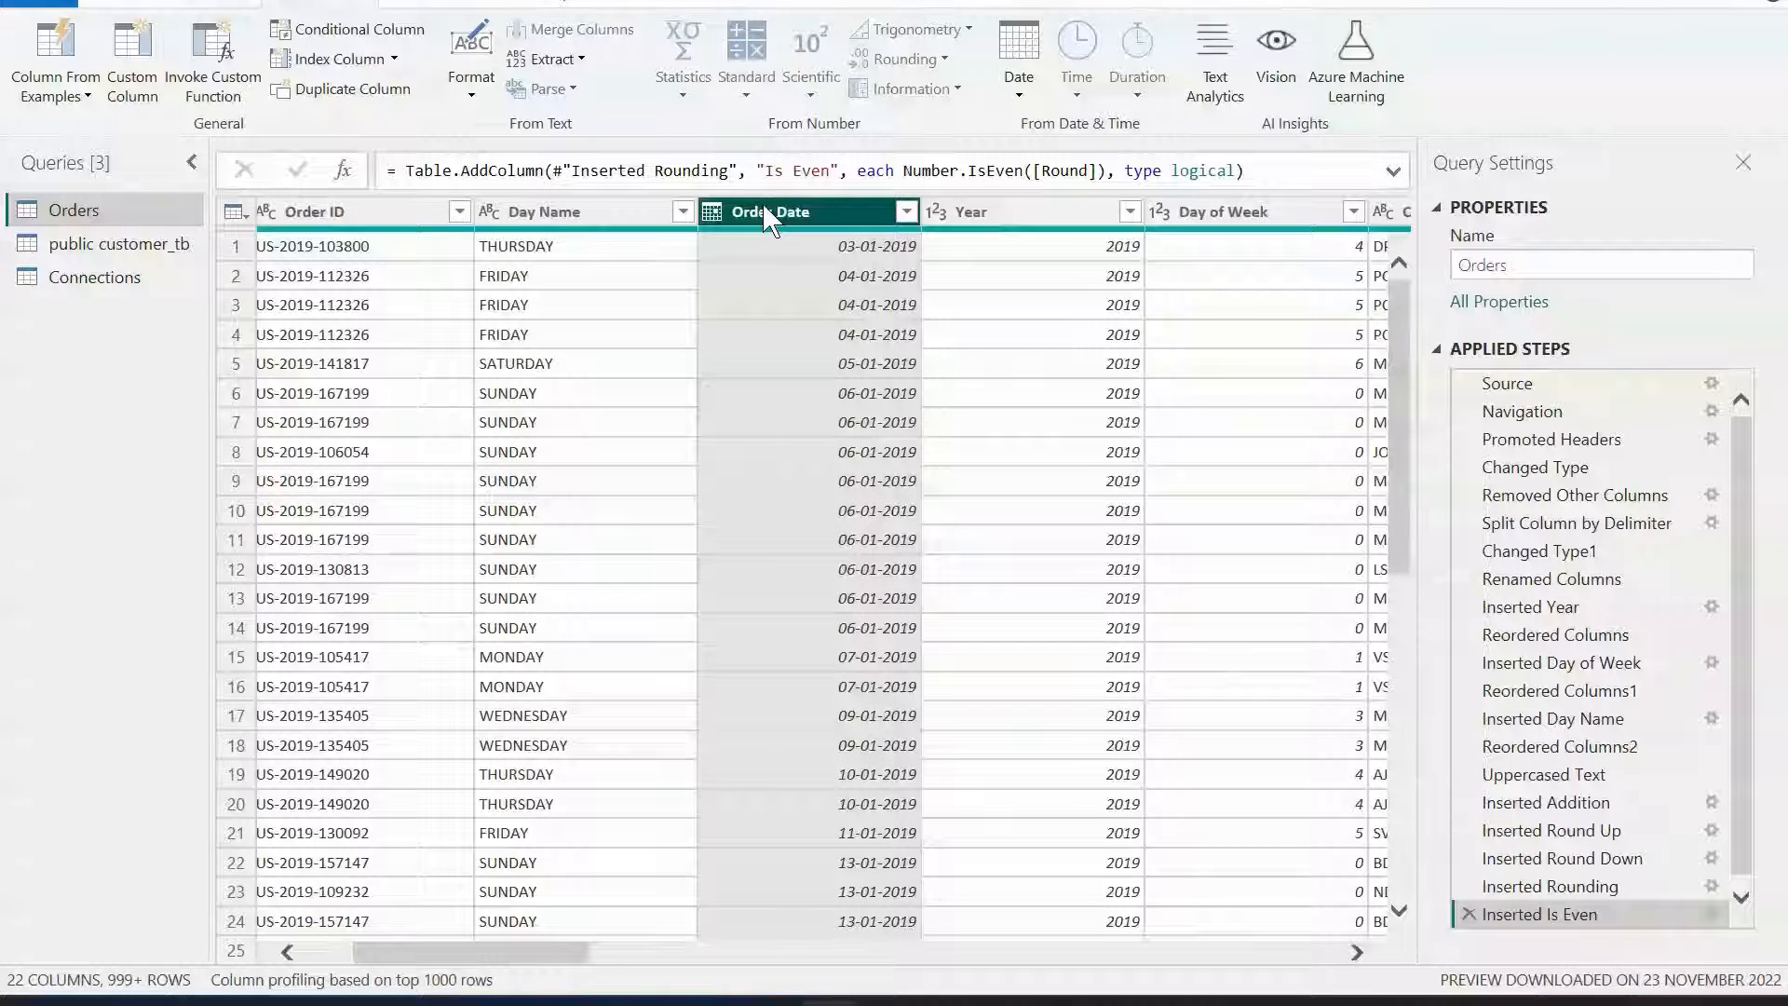
pyautogui.click(1020, 89)
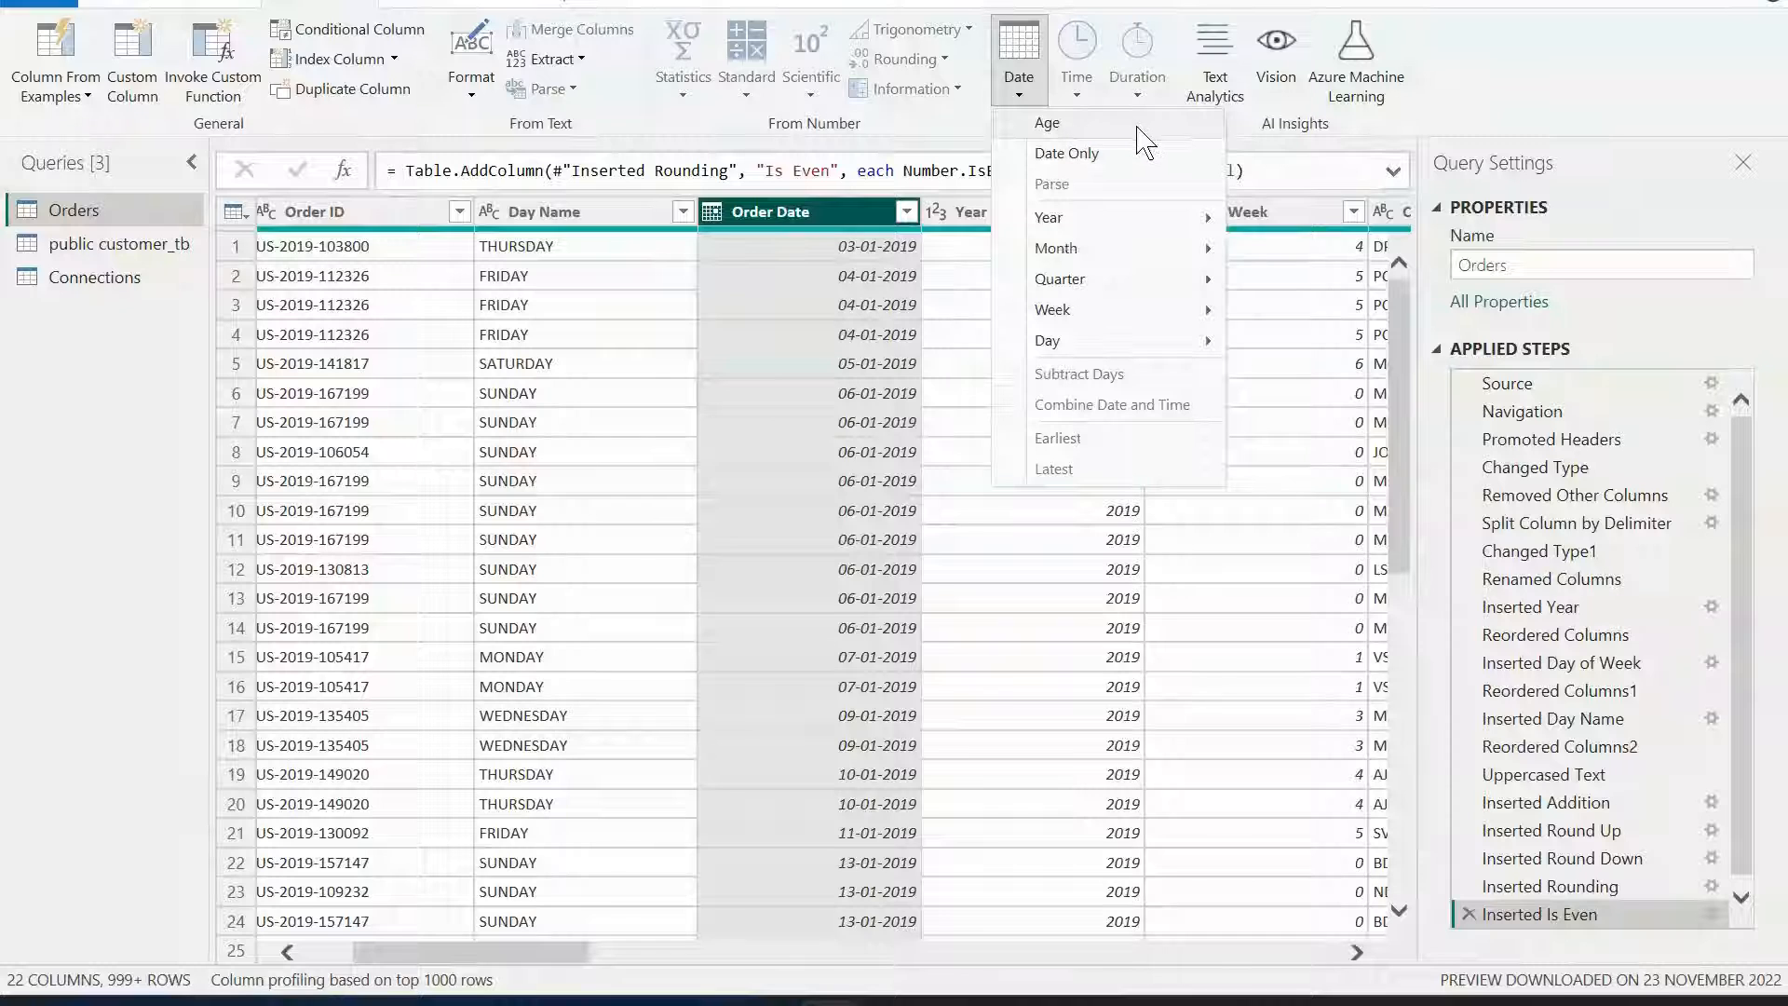
pyautogui.moveTo(1138, 236)
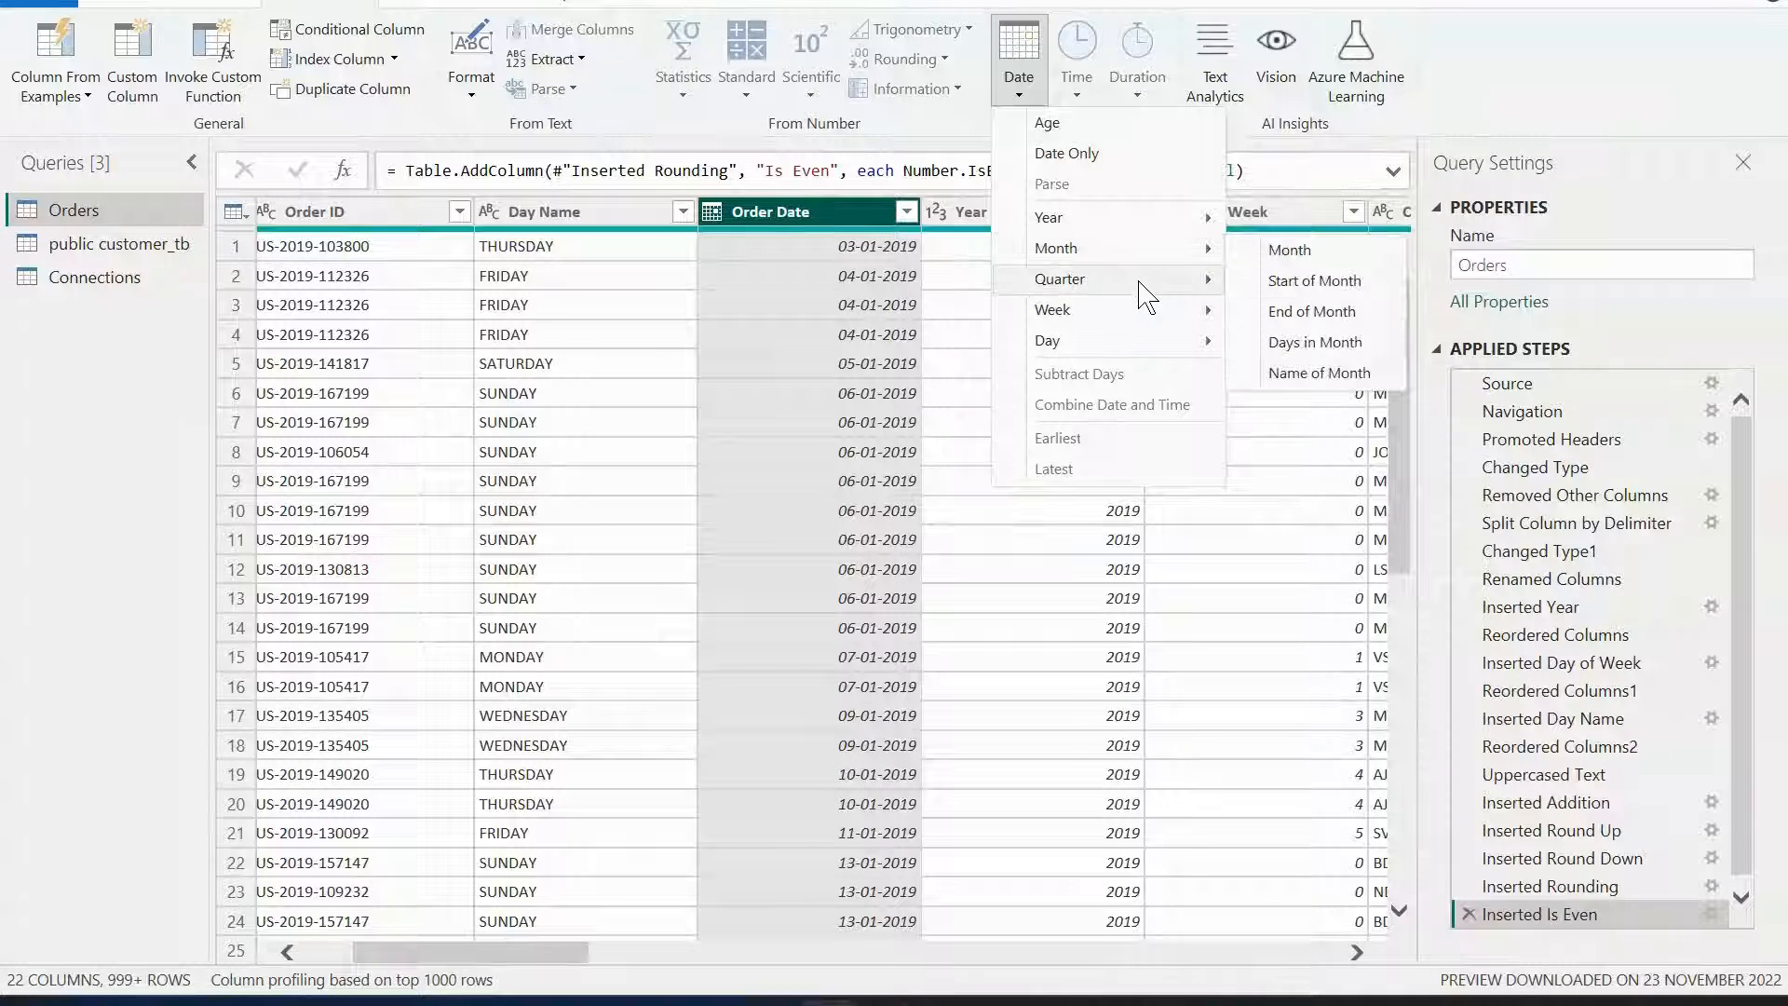
pyautogui.moveTo(1151, 343)
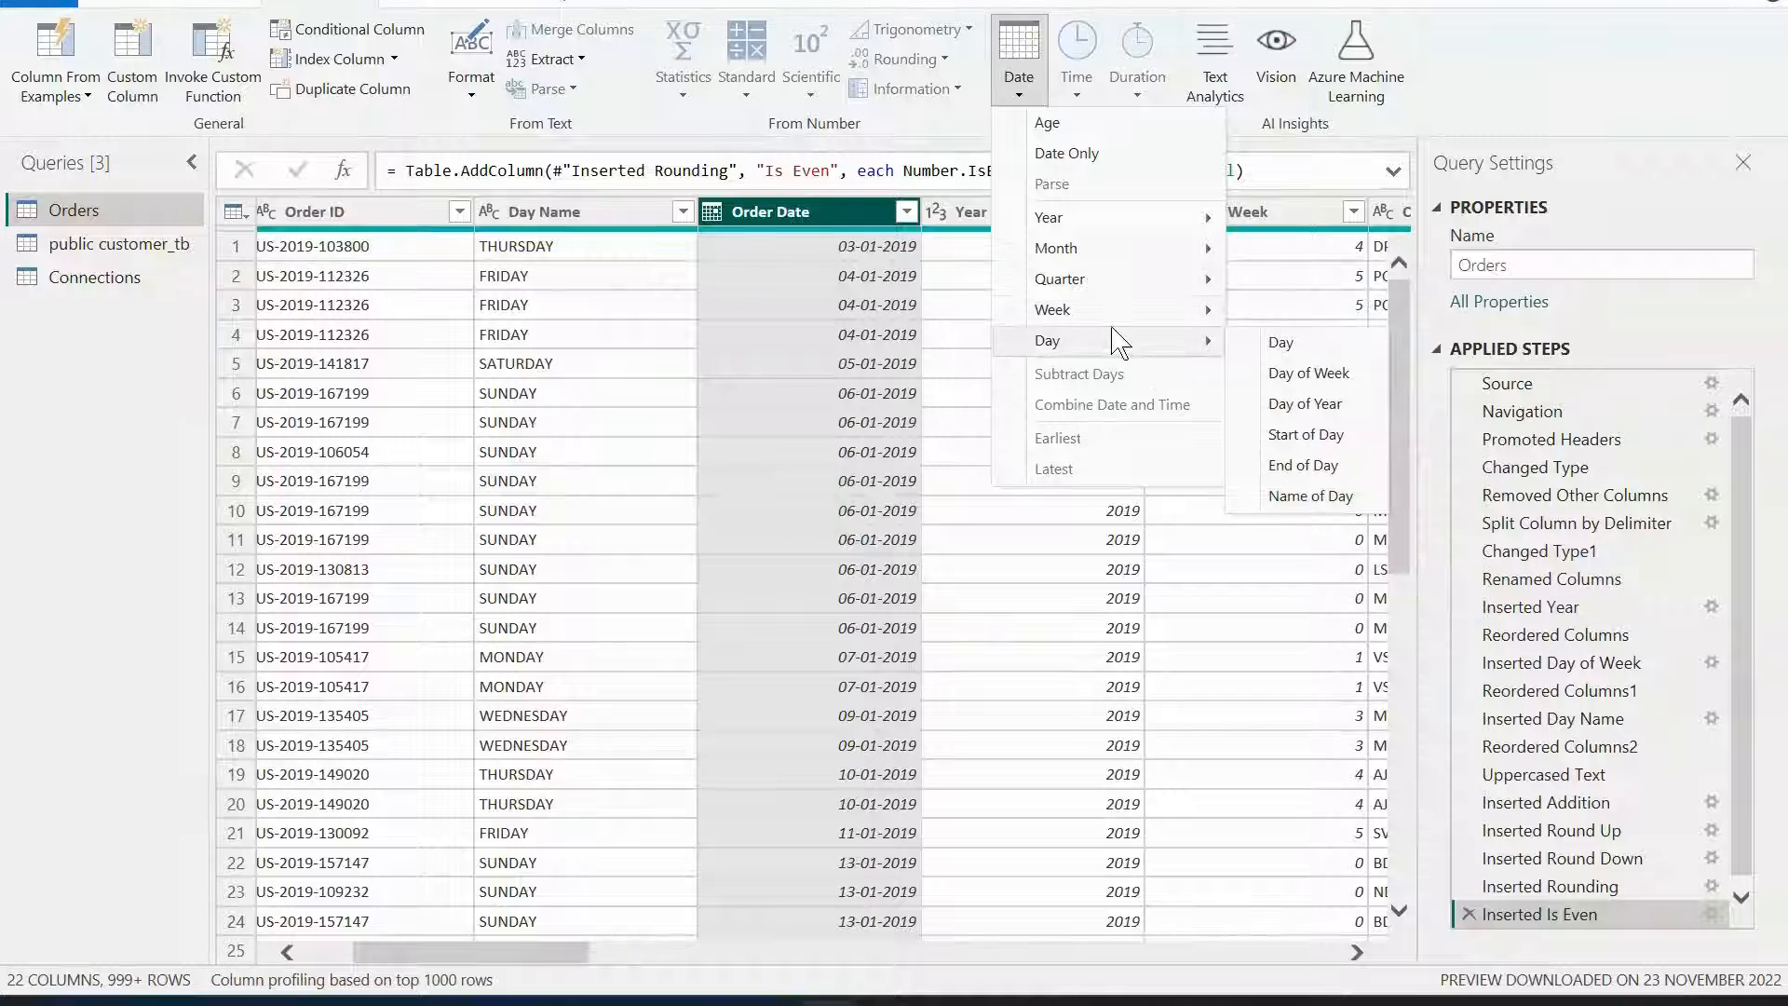
pyautogui.moveTo(1108, 315)
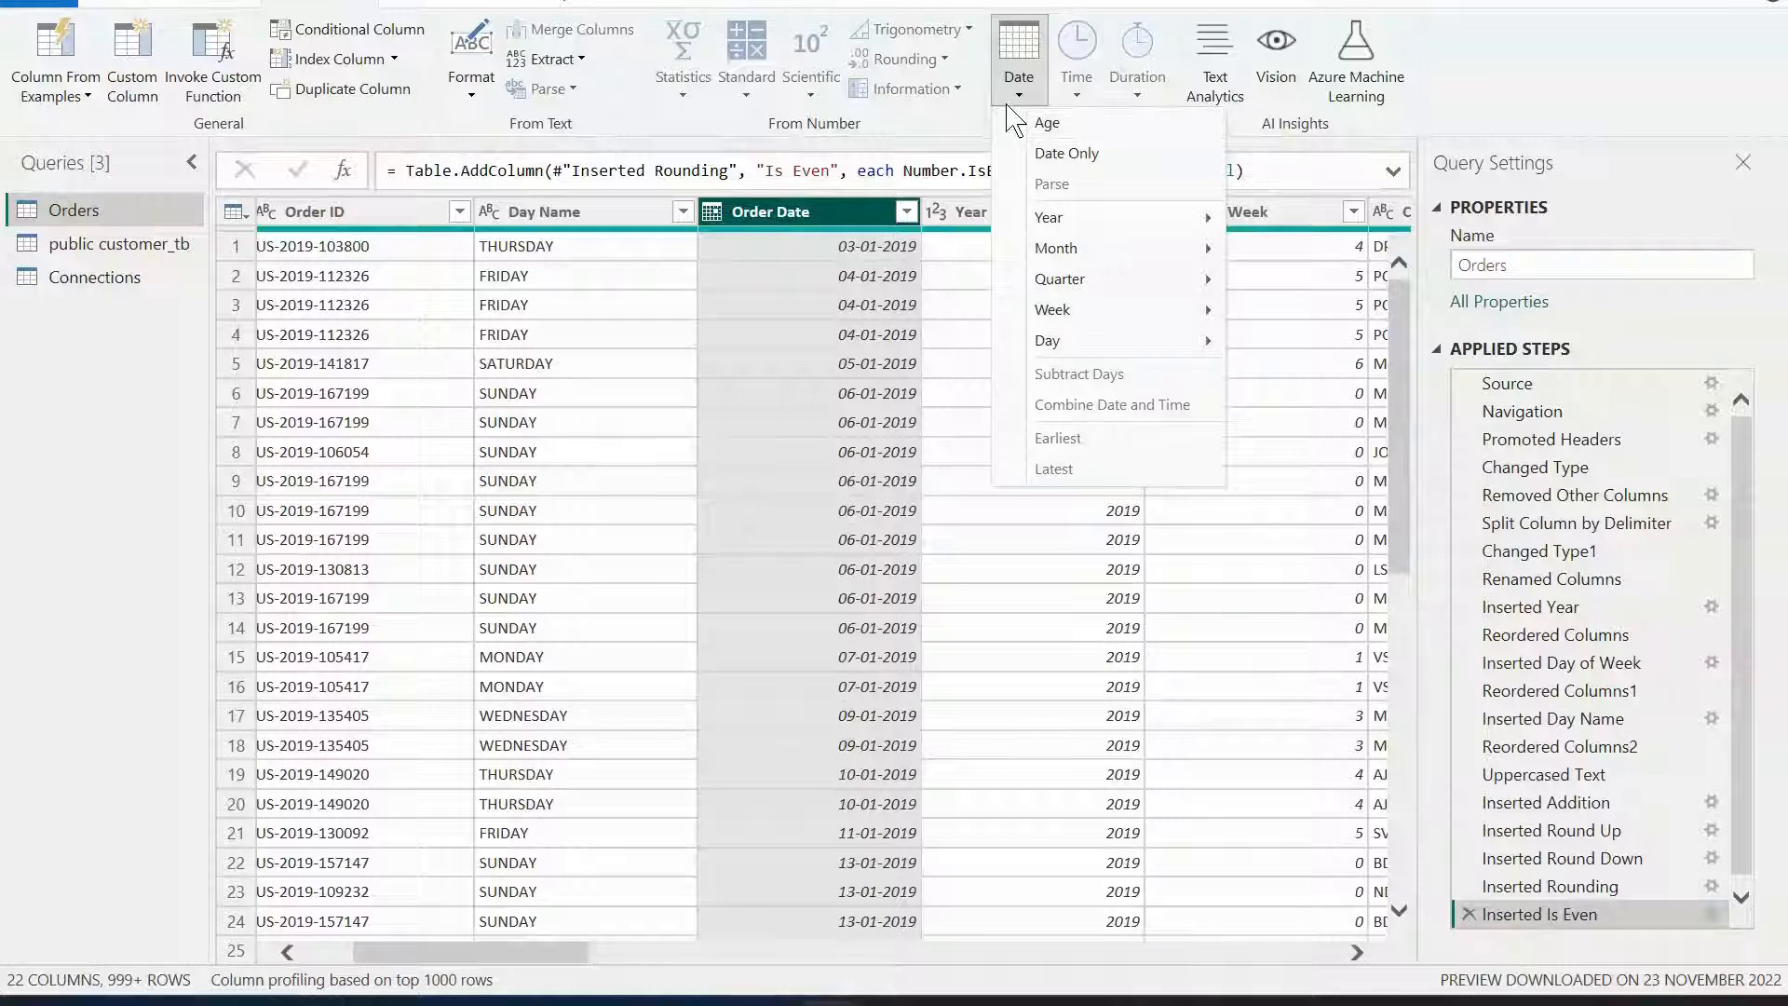
# Review the Advanced Transformations and Grouping & Aggregating data topics in the browser's course outline.
pyautogui.click(891, 1000)
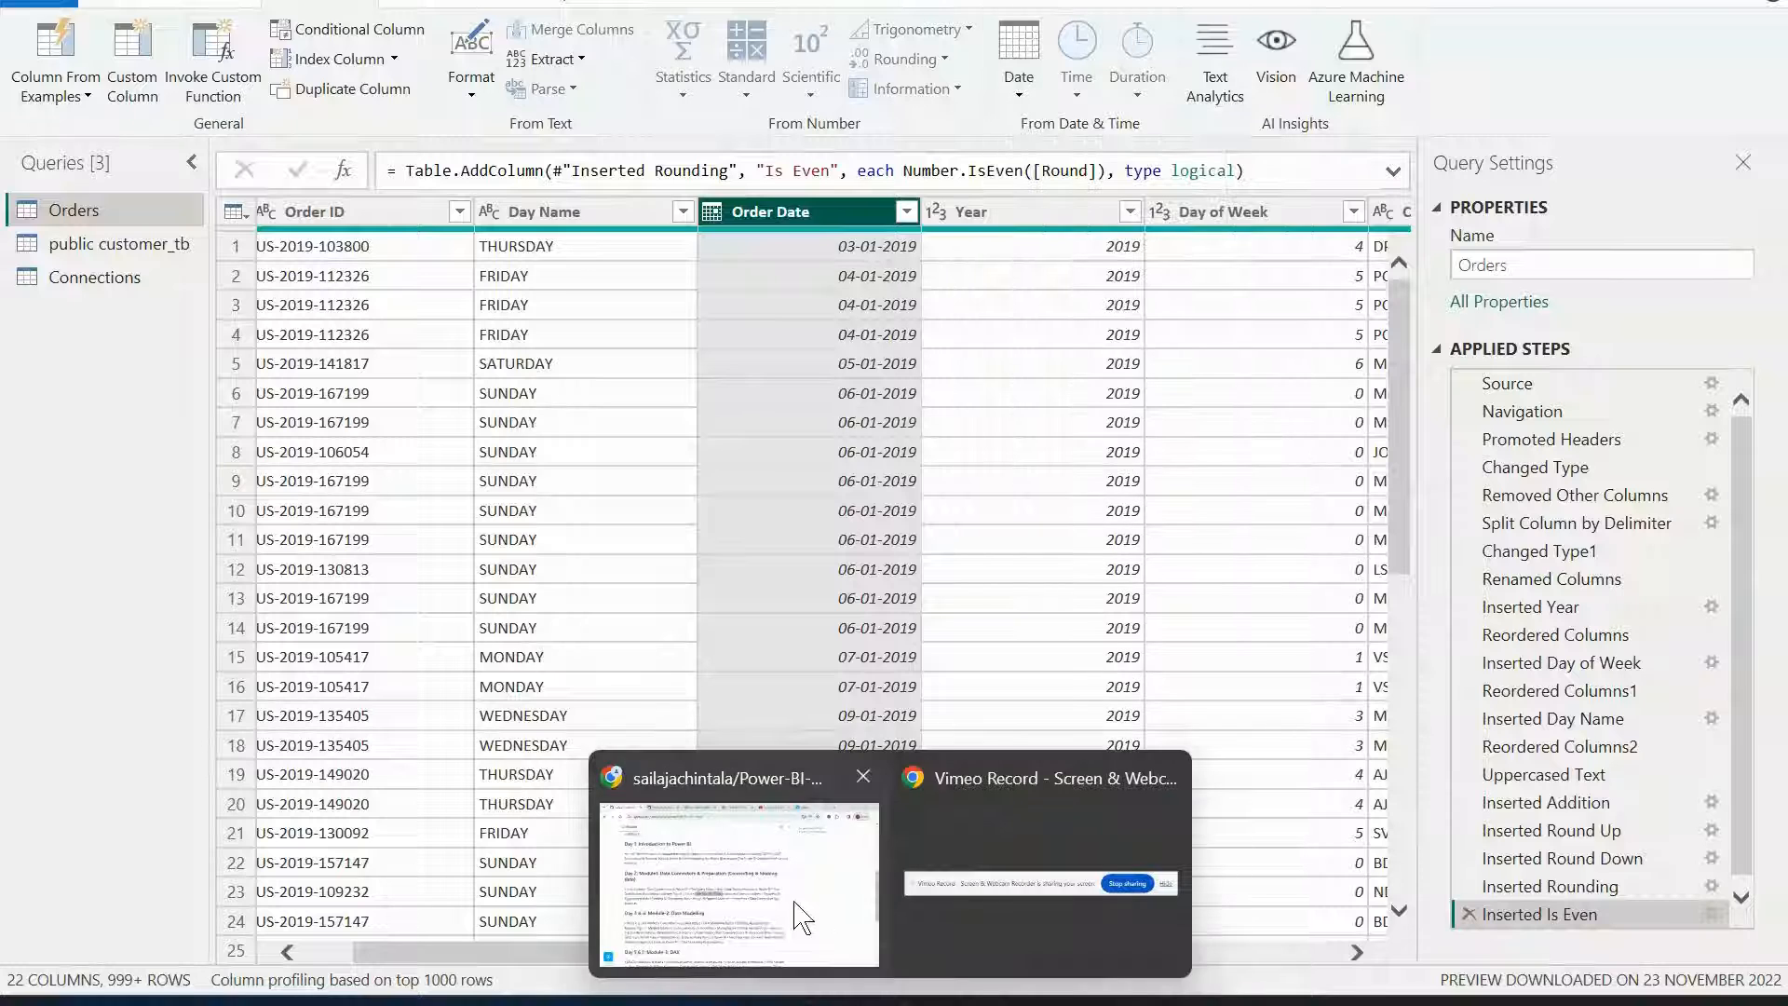
pyautogui.click(792, 899)
pyautogui.click(807, 526)
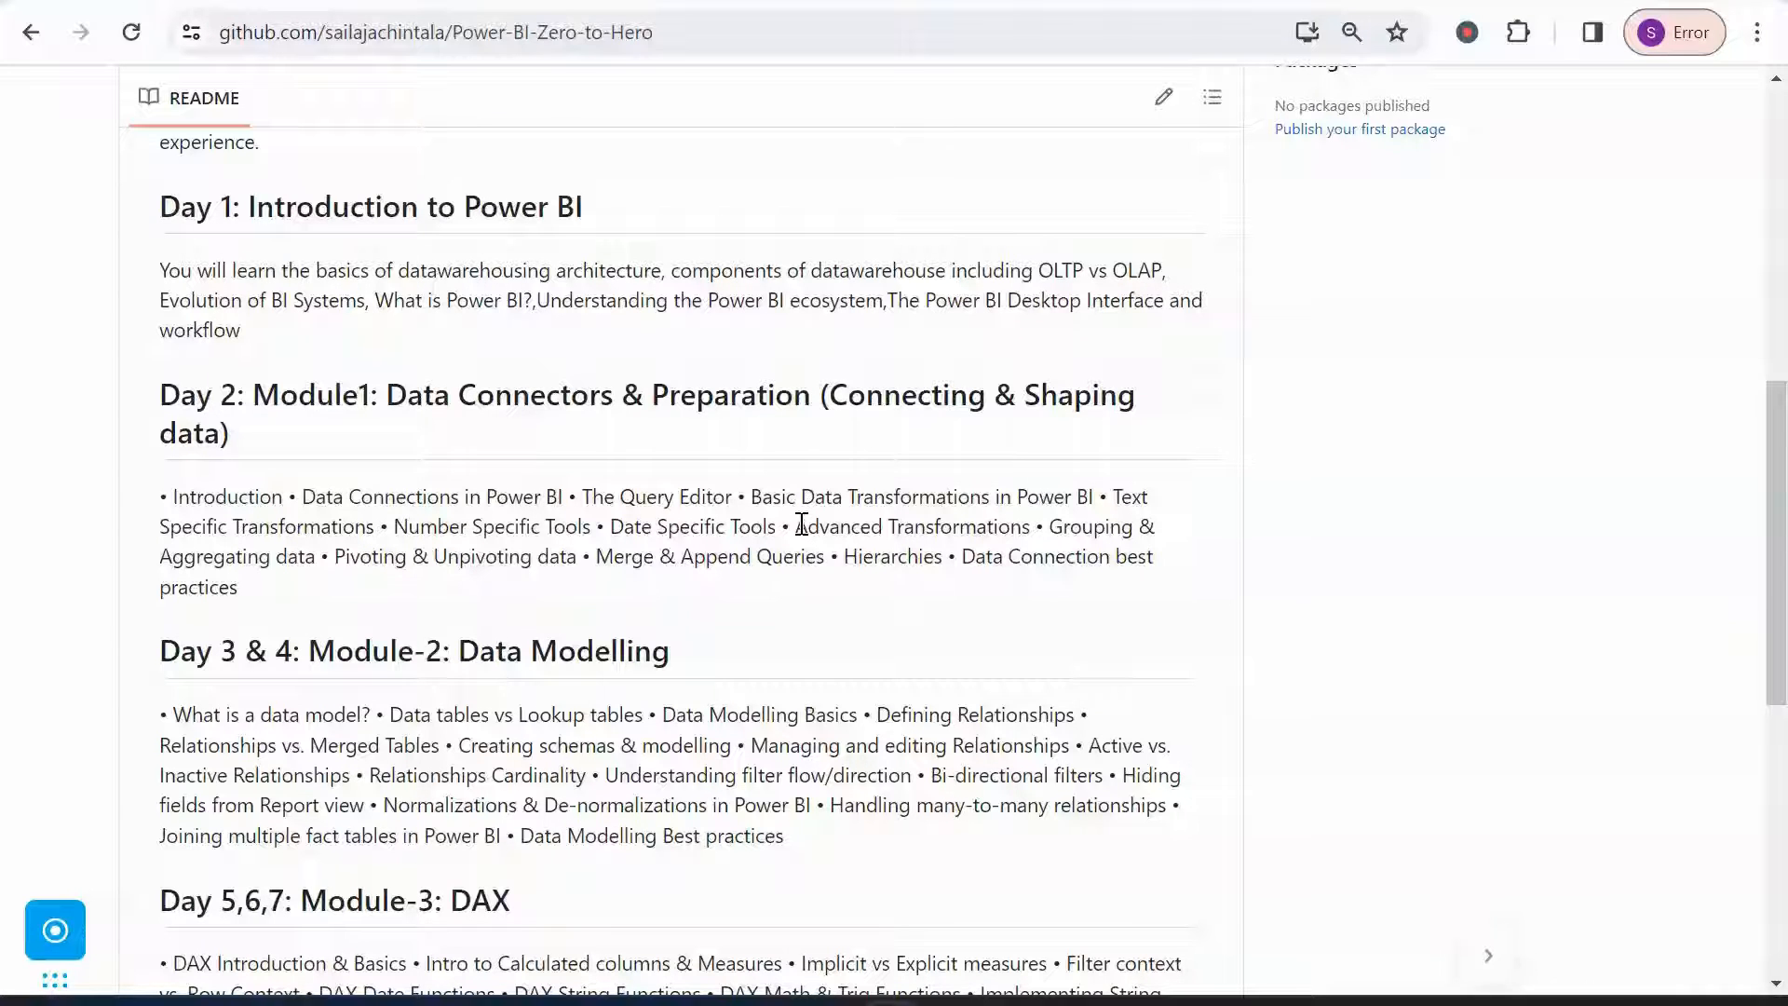
pyautogui.moveTo(801, 524); pyautogui.dragTo(329, 562)
pyautogui.moveTo(889, 1000)
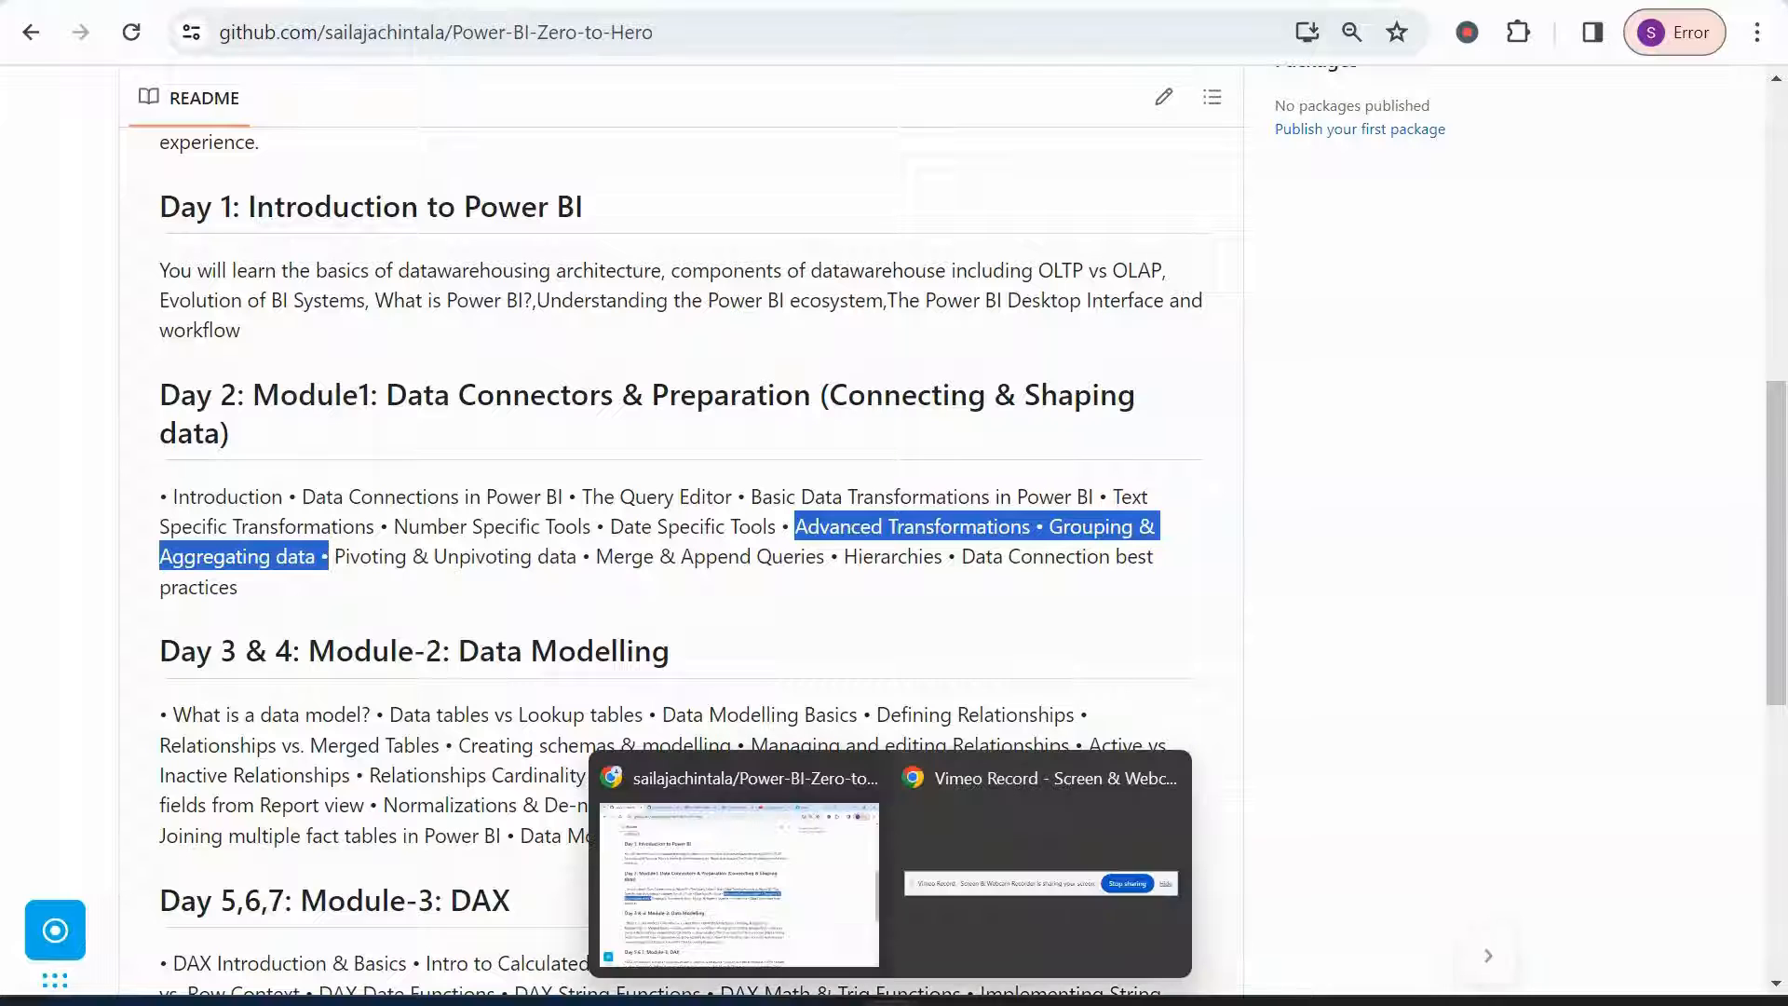
pyautogui.click(1025, 857)
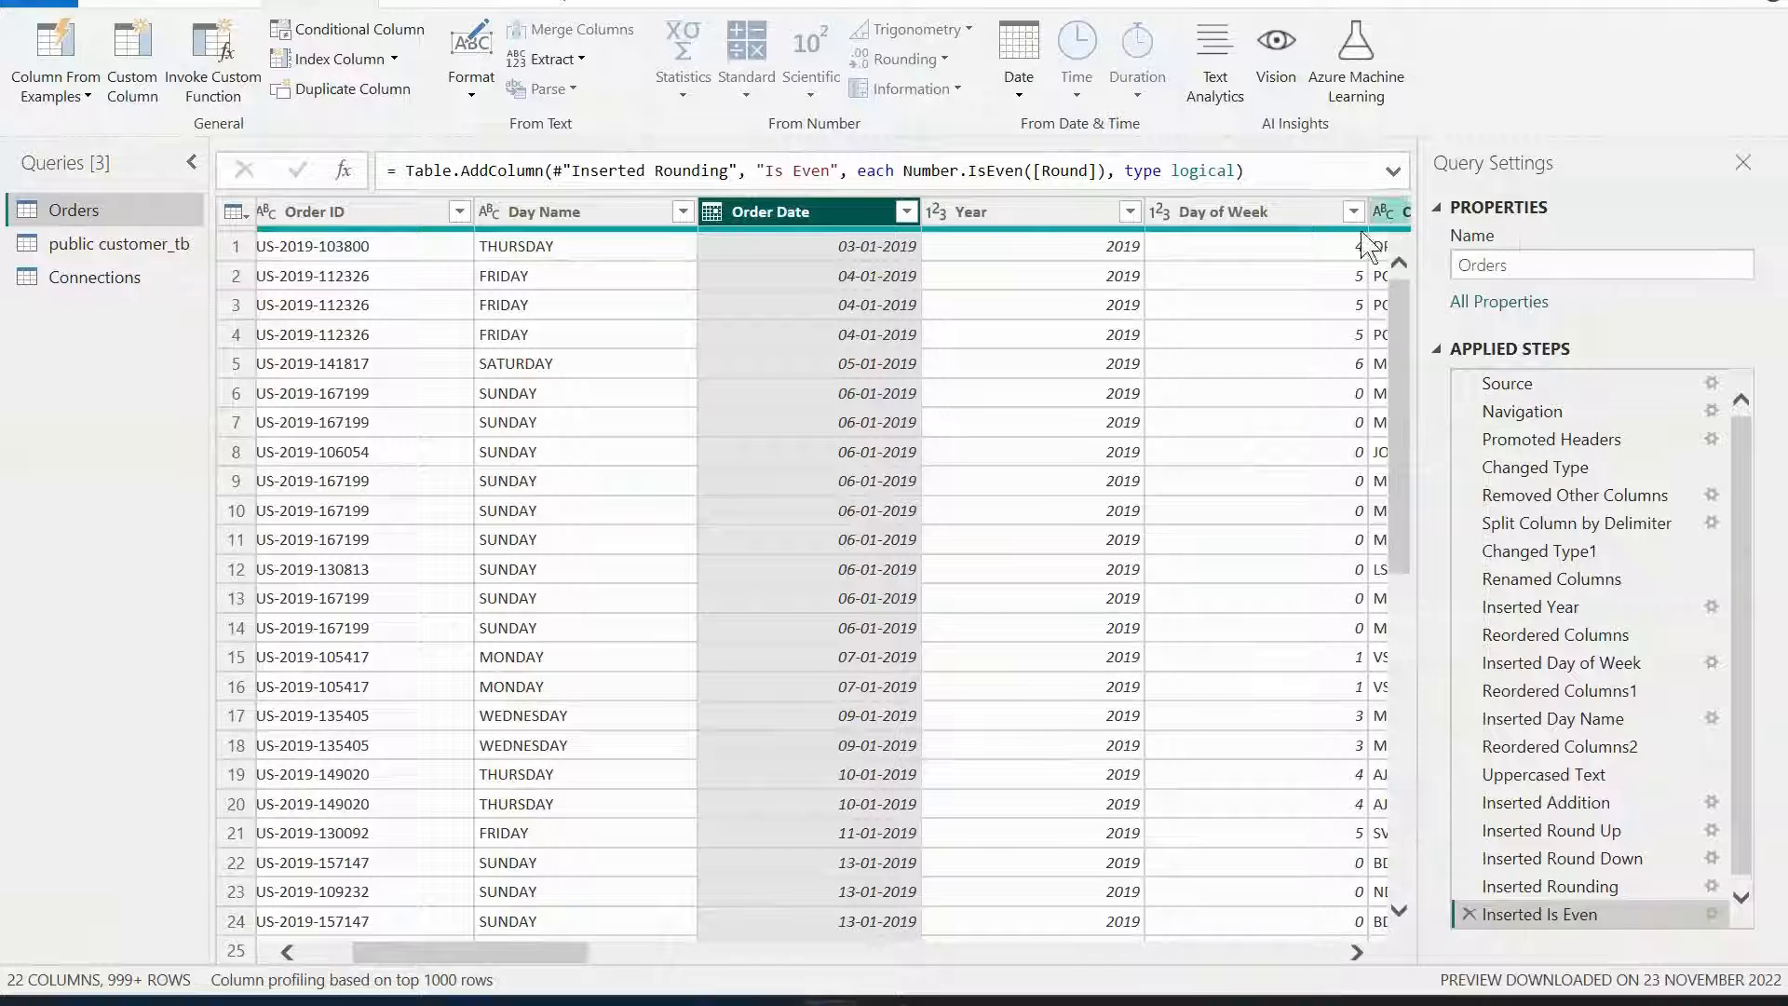
# Review the Pivoting & Unpivoting data topic in the browser's course outline.
pyautogui.click(1043, 421)
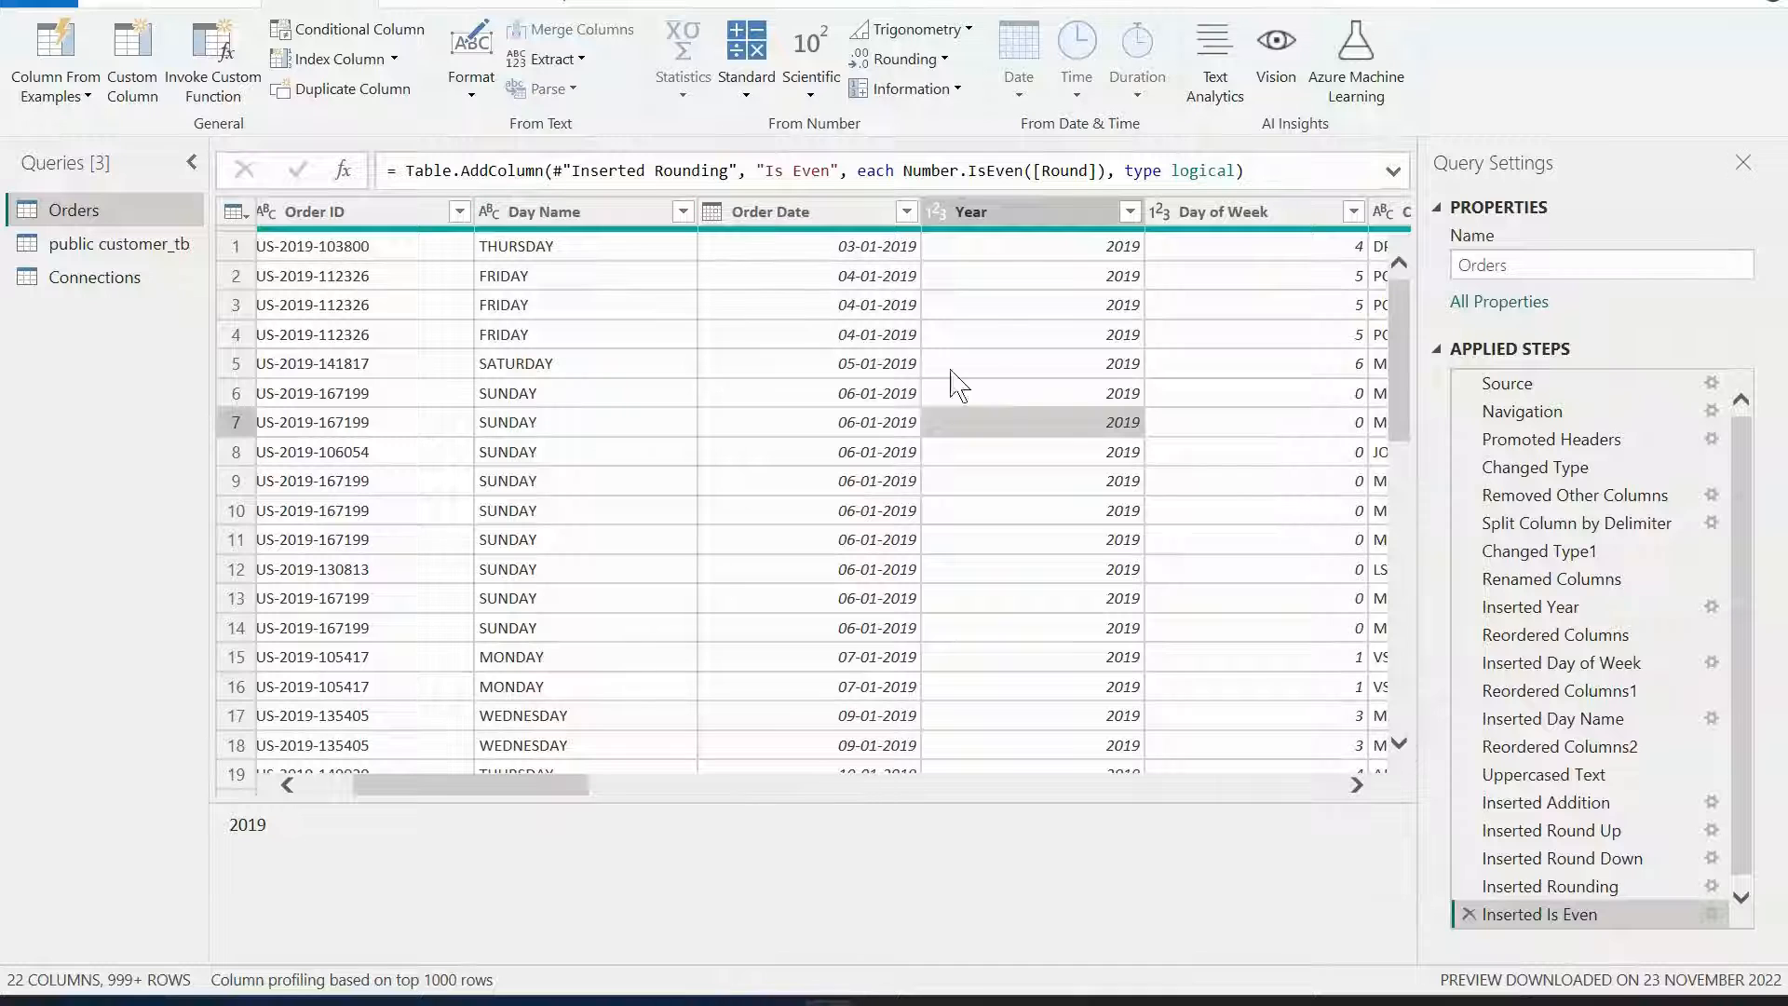
pyautogui.moveTo(884, 985)
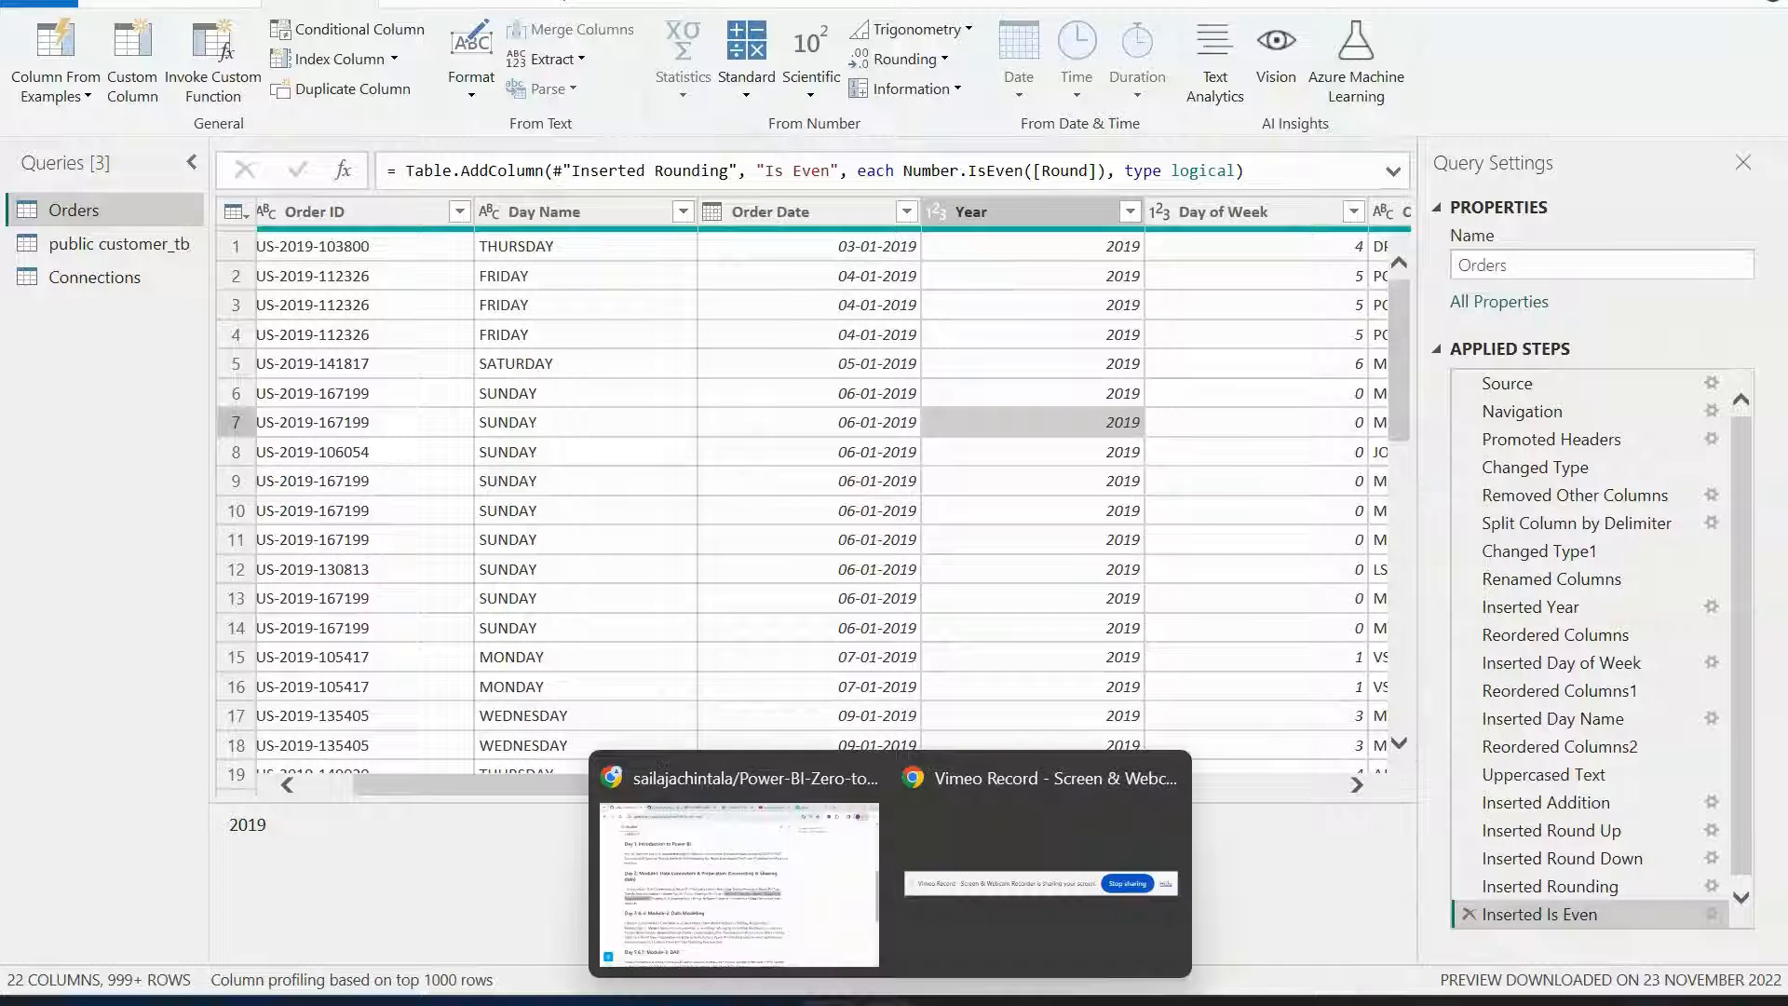
pyautogui.click(762, 890)
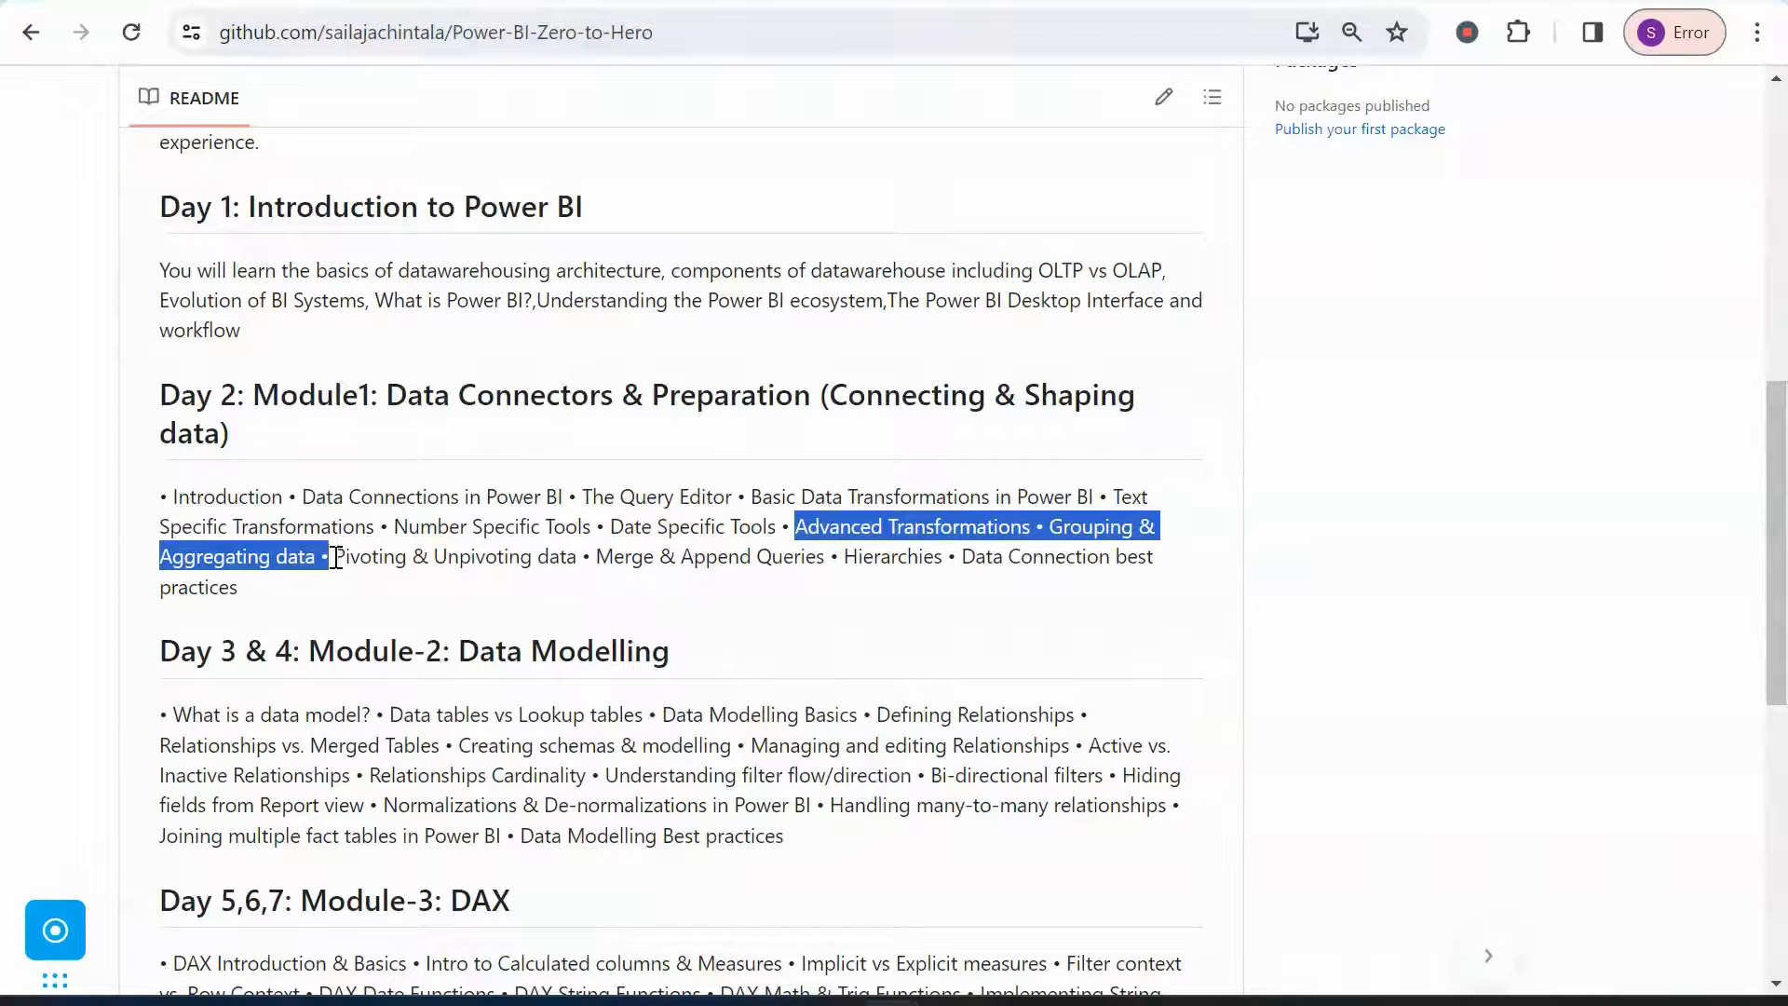
pyautogui.moveTo(336, 558); pyautogui.dragTo(578, 563)
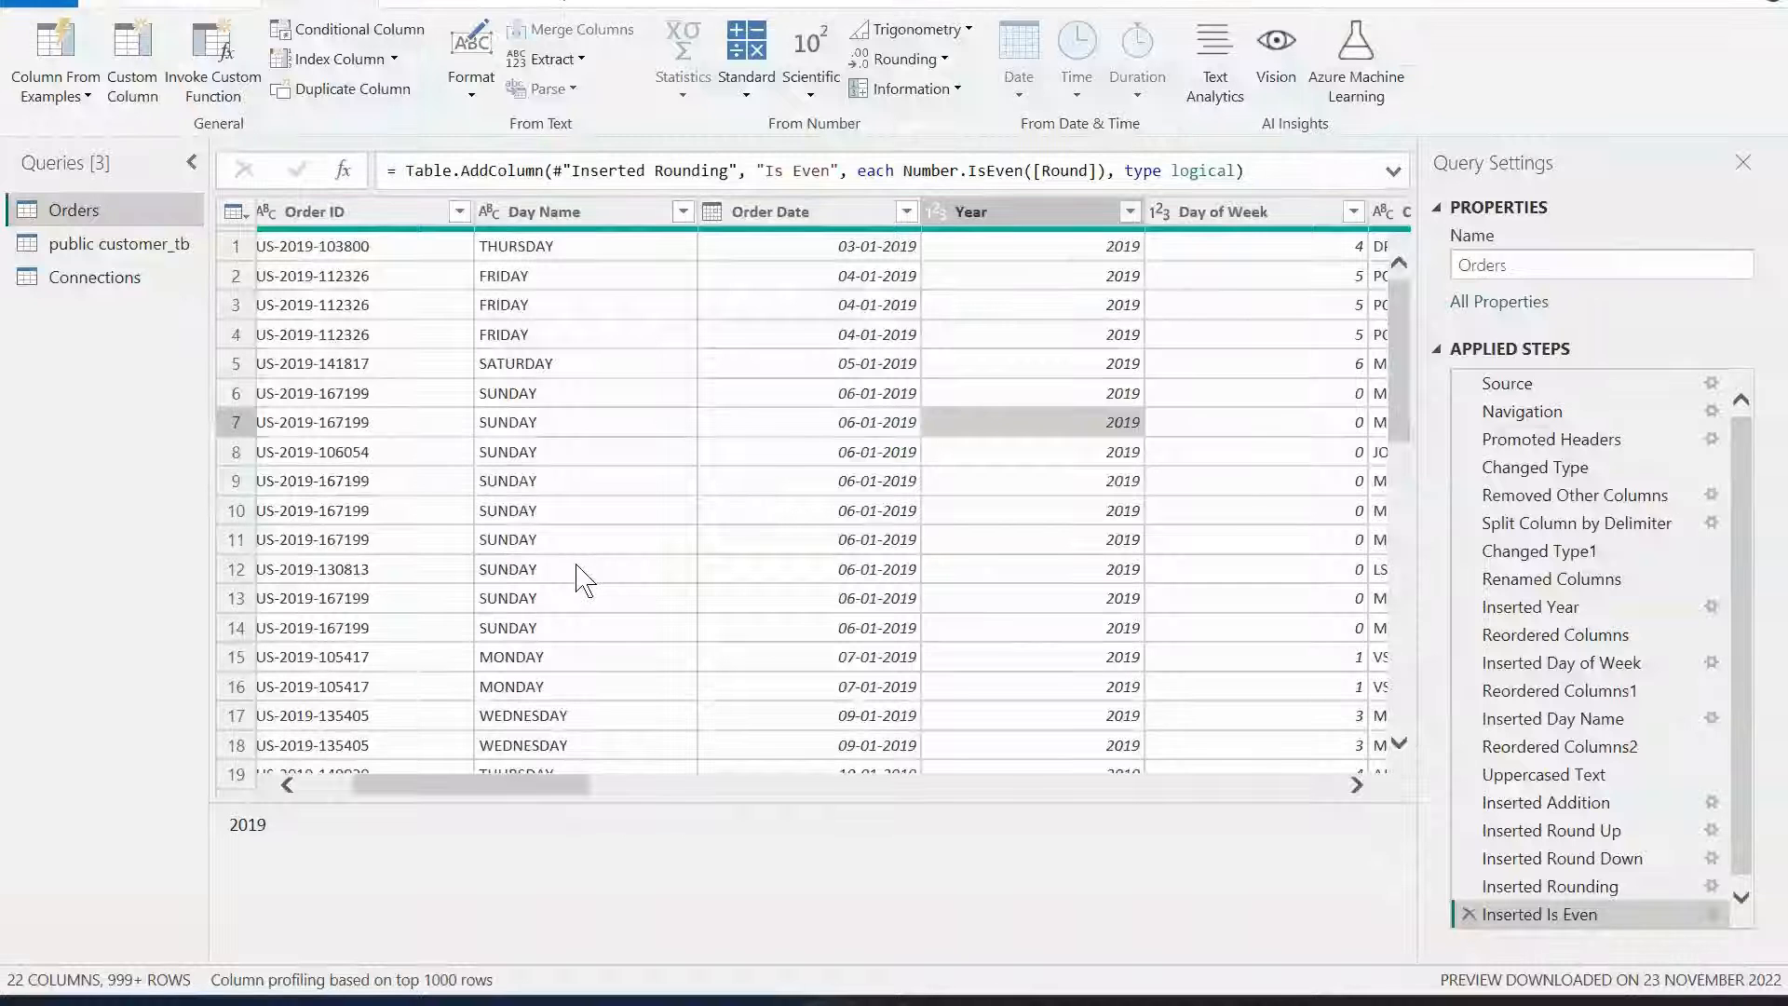
# Pivot the Day Name column into new day columns using Year as the values column.
pyautogui.click(597, 550)
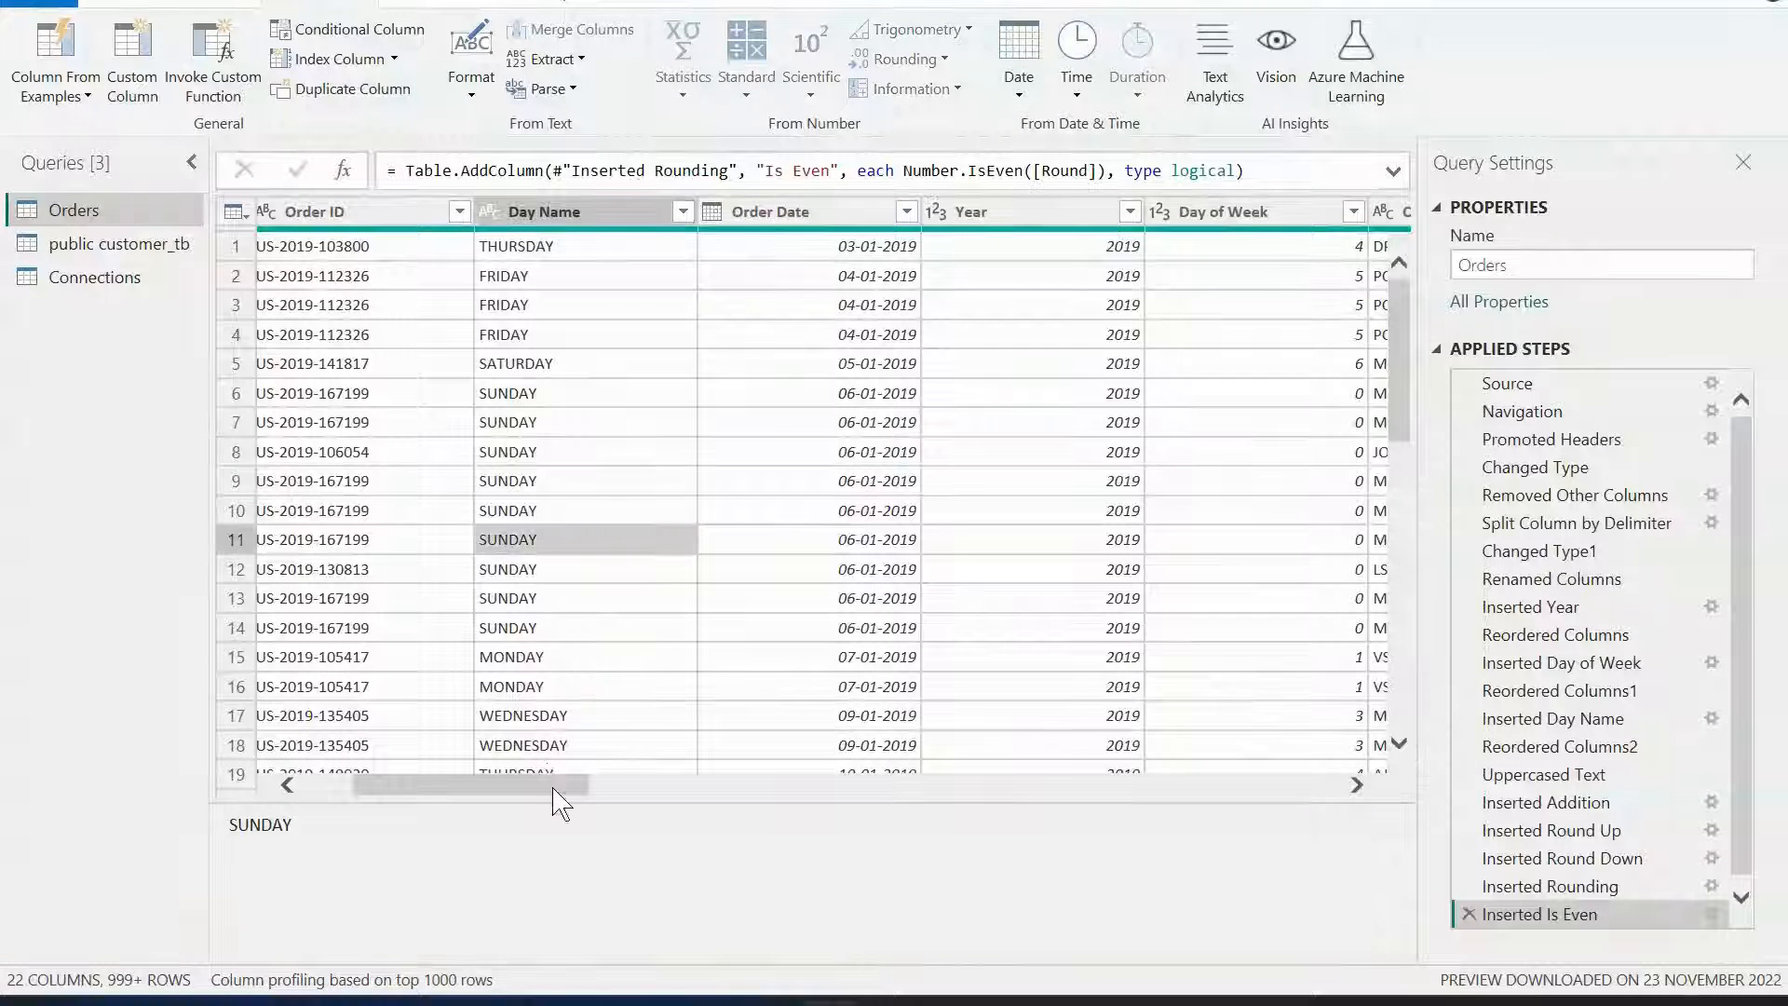
pyautogui.moveTo(558, 787); pyautogui.dragTo(512, 787)
pyautogui.click(199, 4)
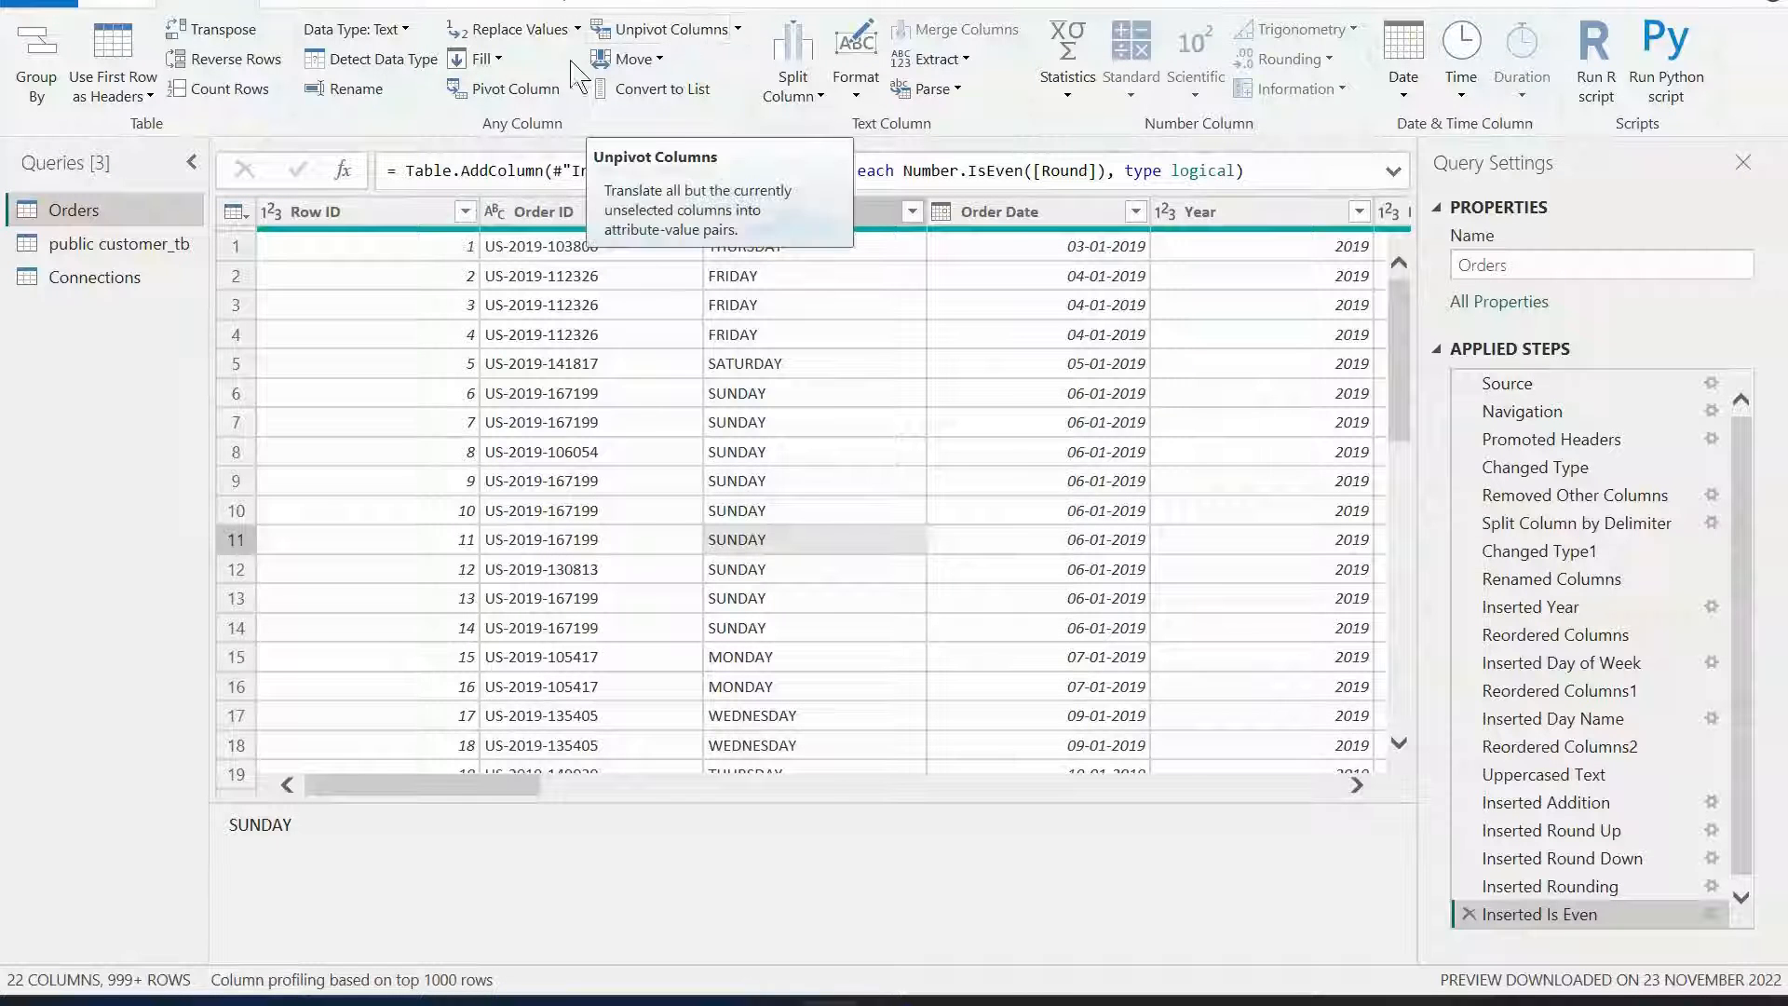
pyautogui.click(506, 84)
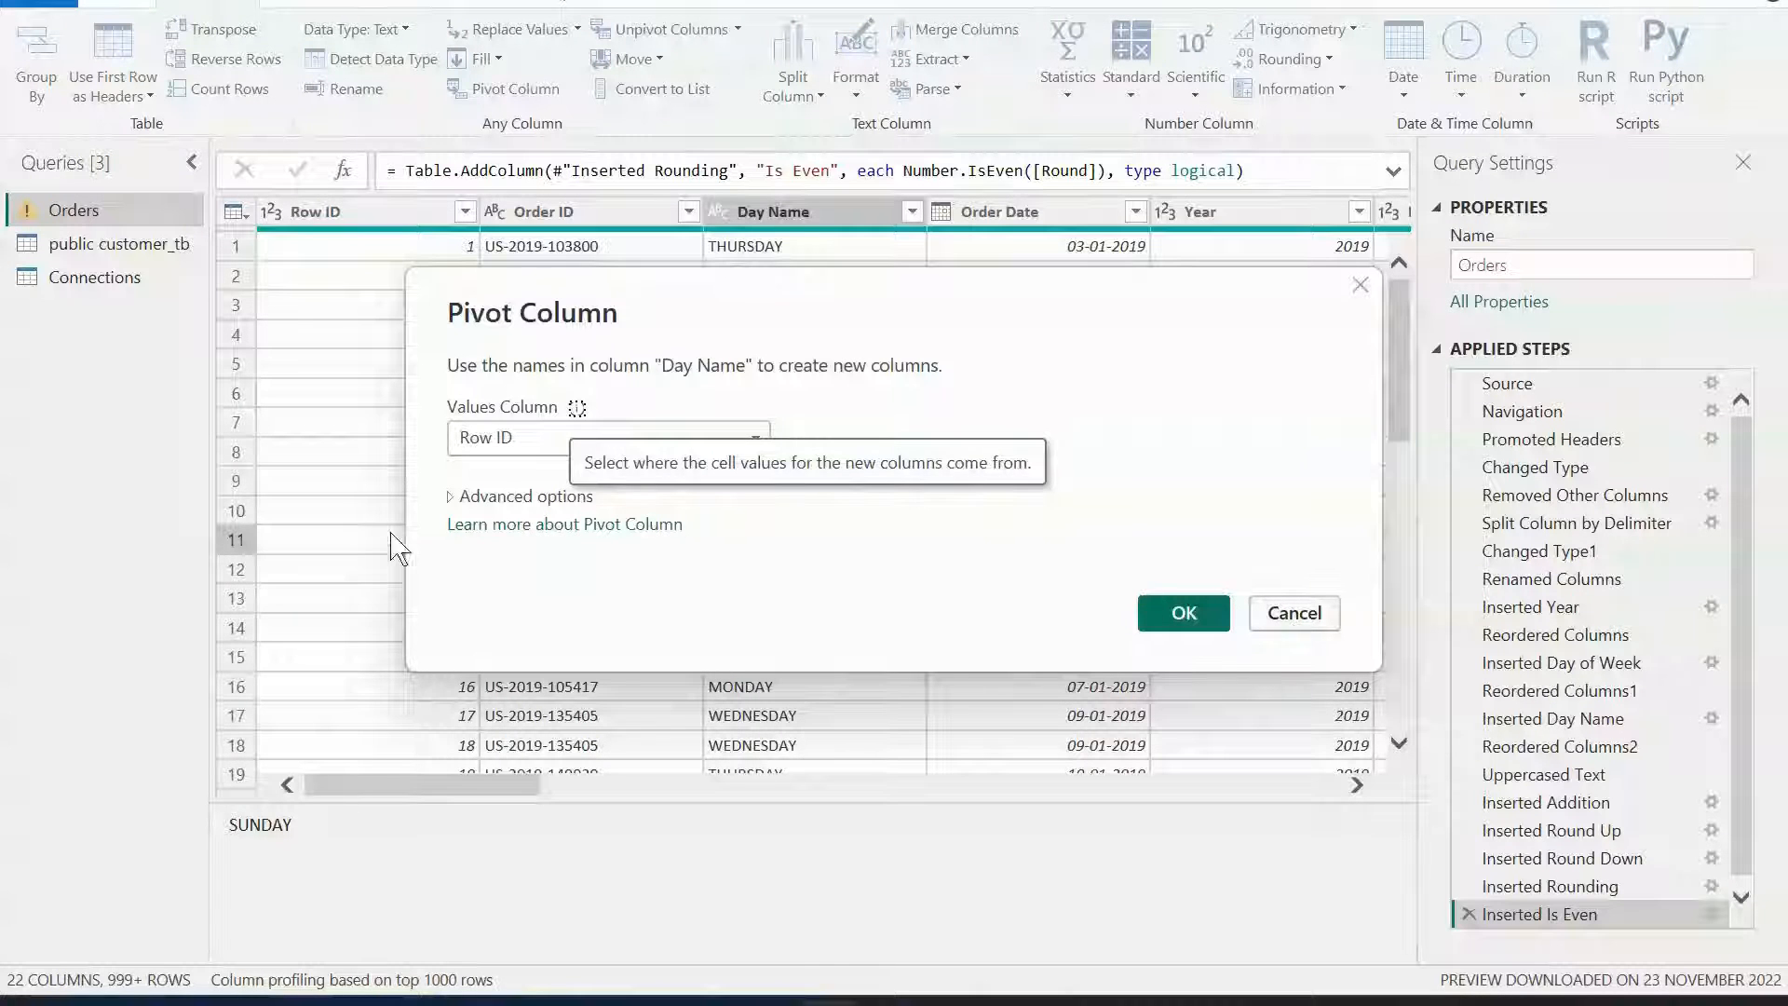
pyautogui.click(489, 443)
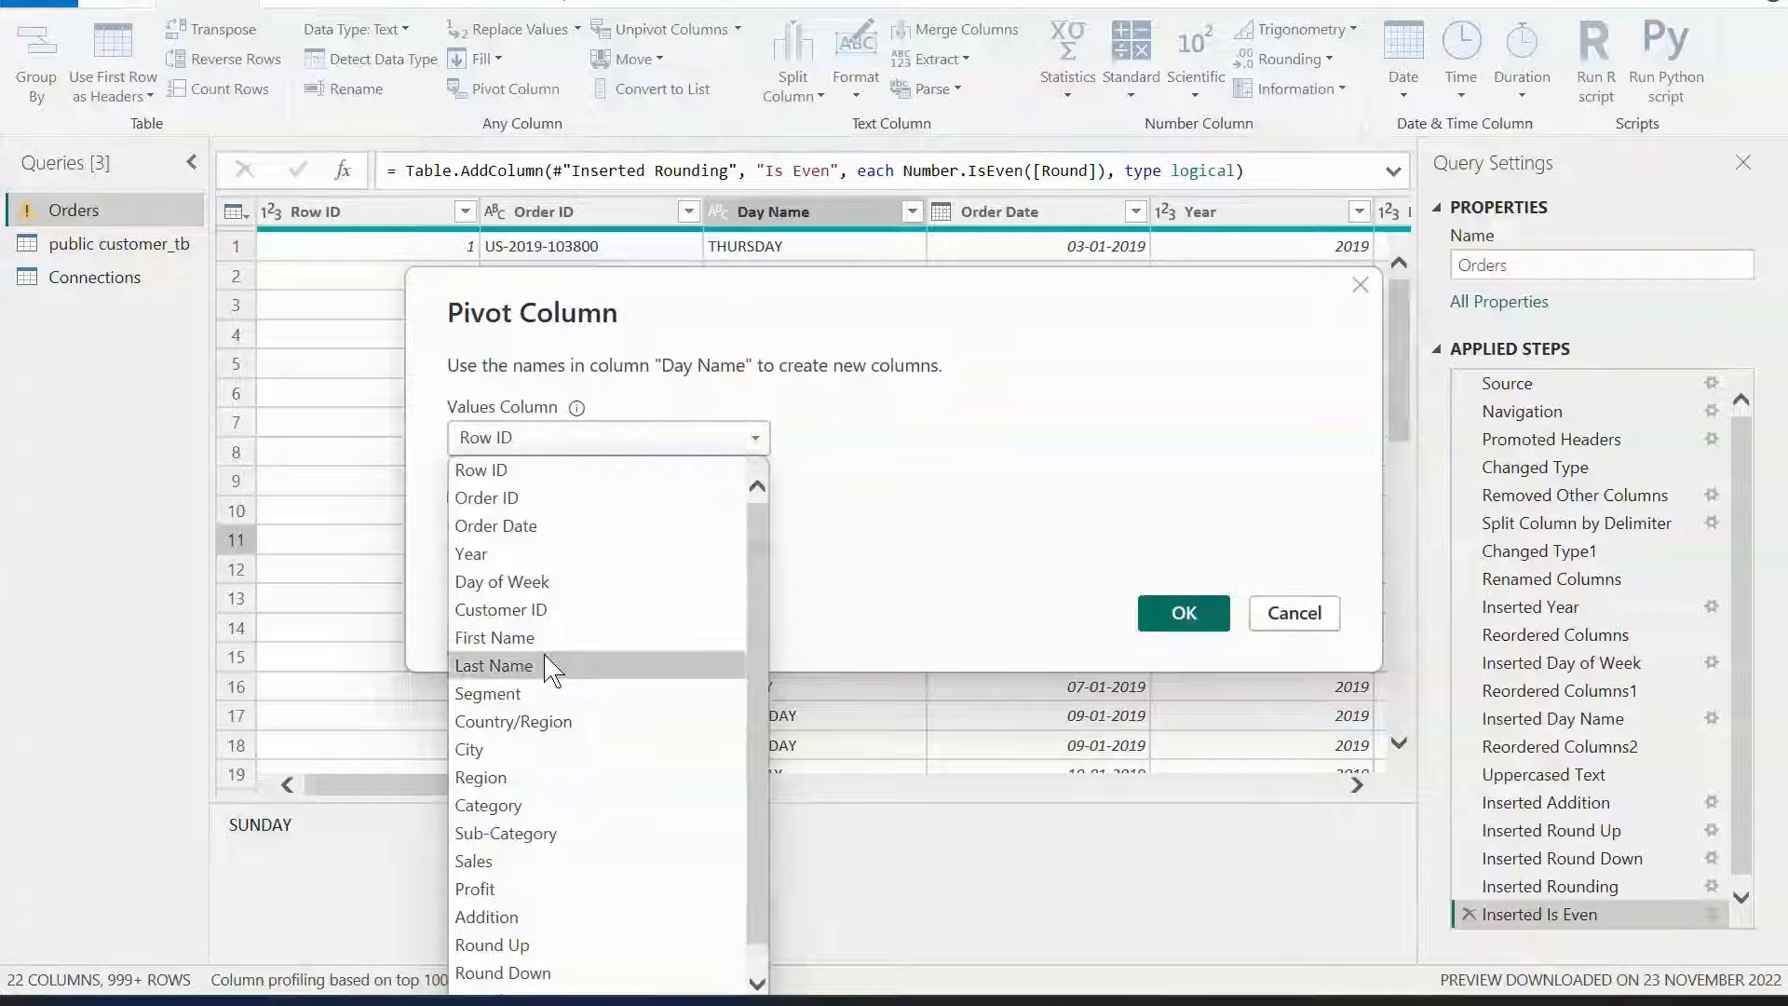
pyautogui.click(550, 555)
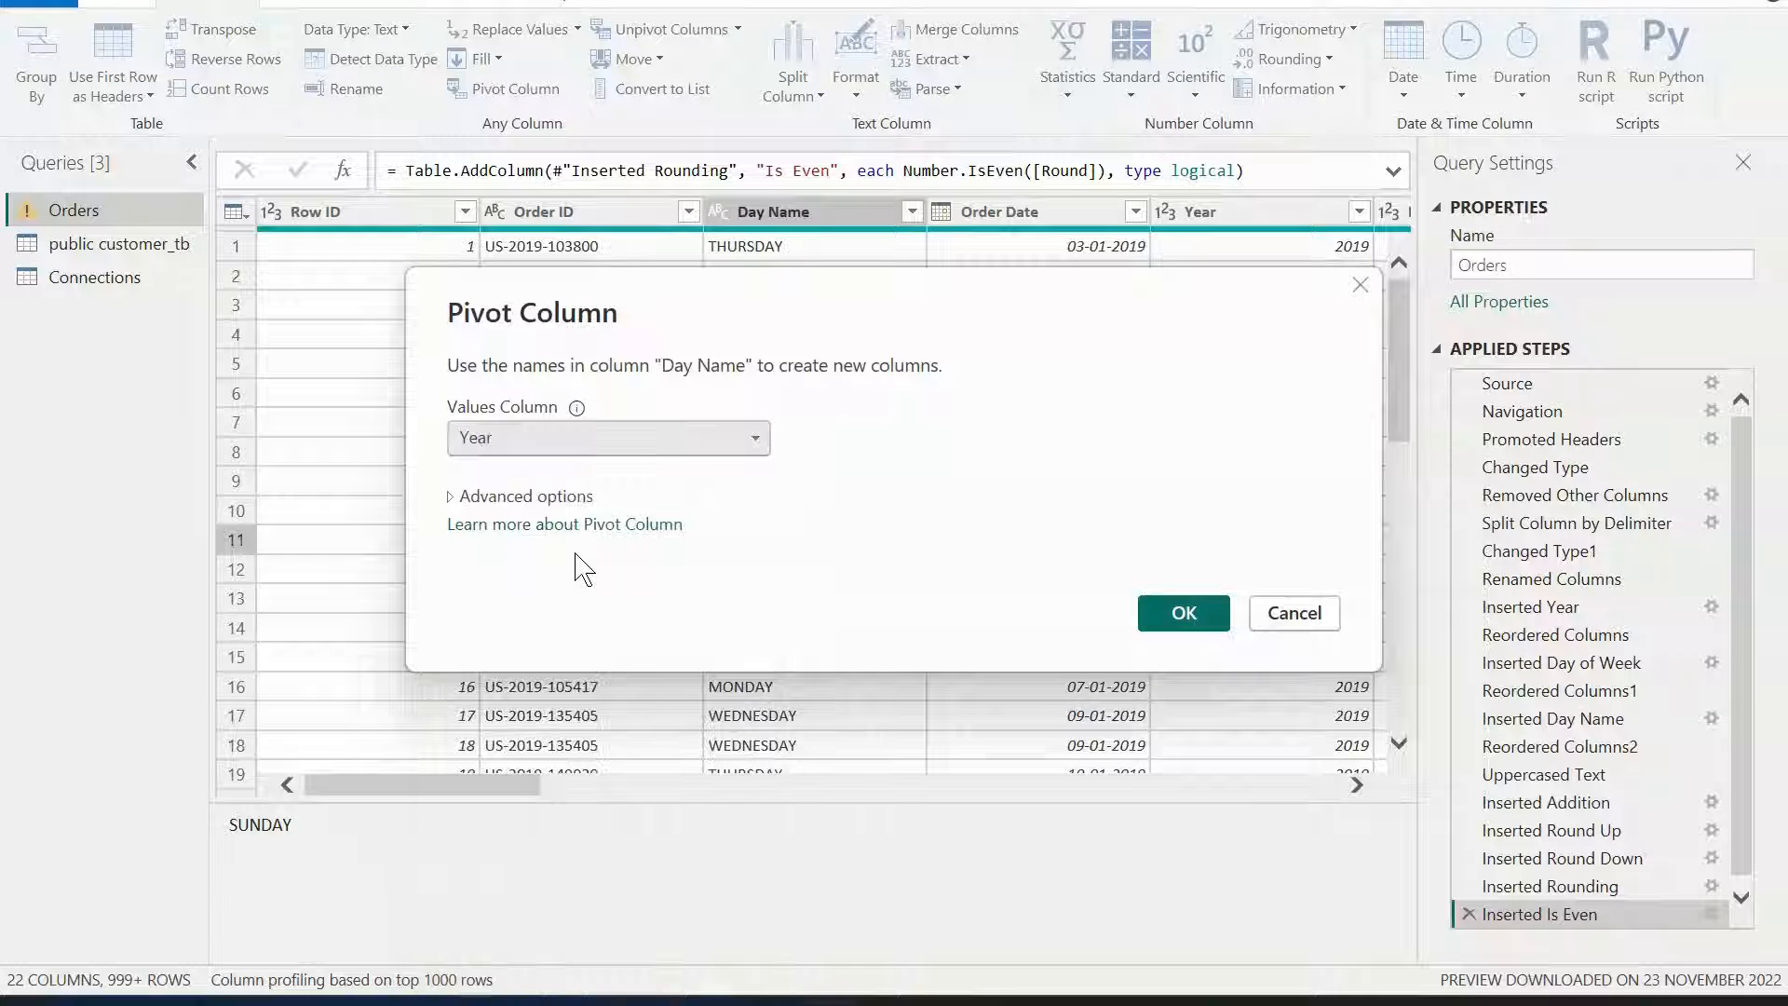
pyautogui.click(1179, 622)
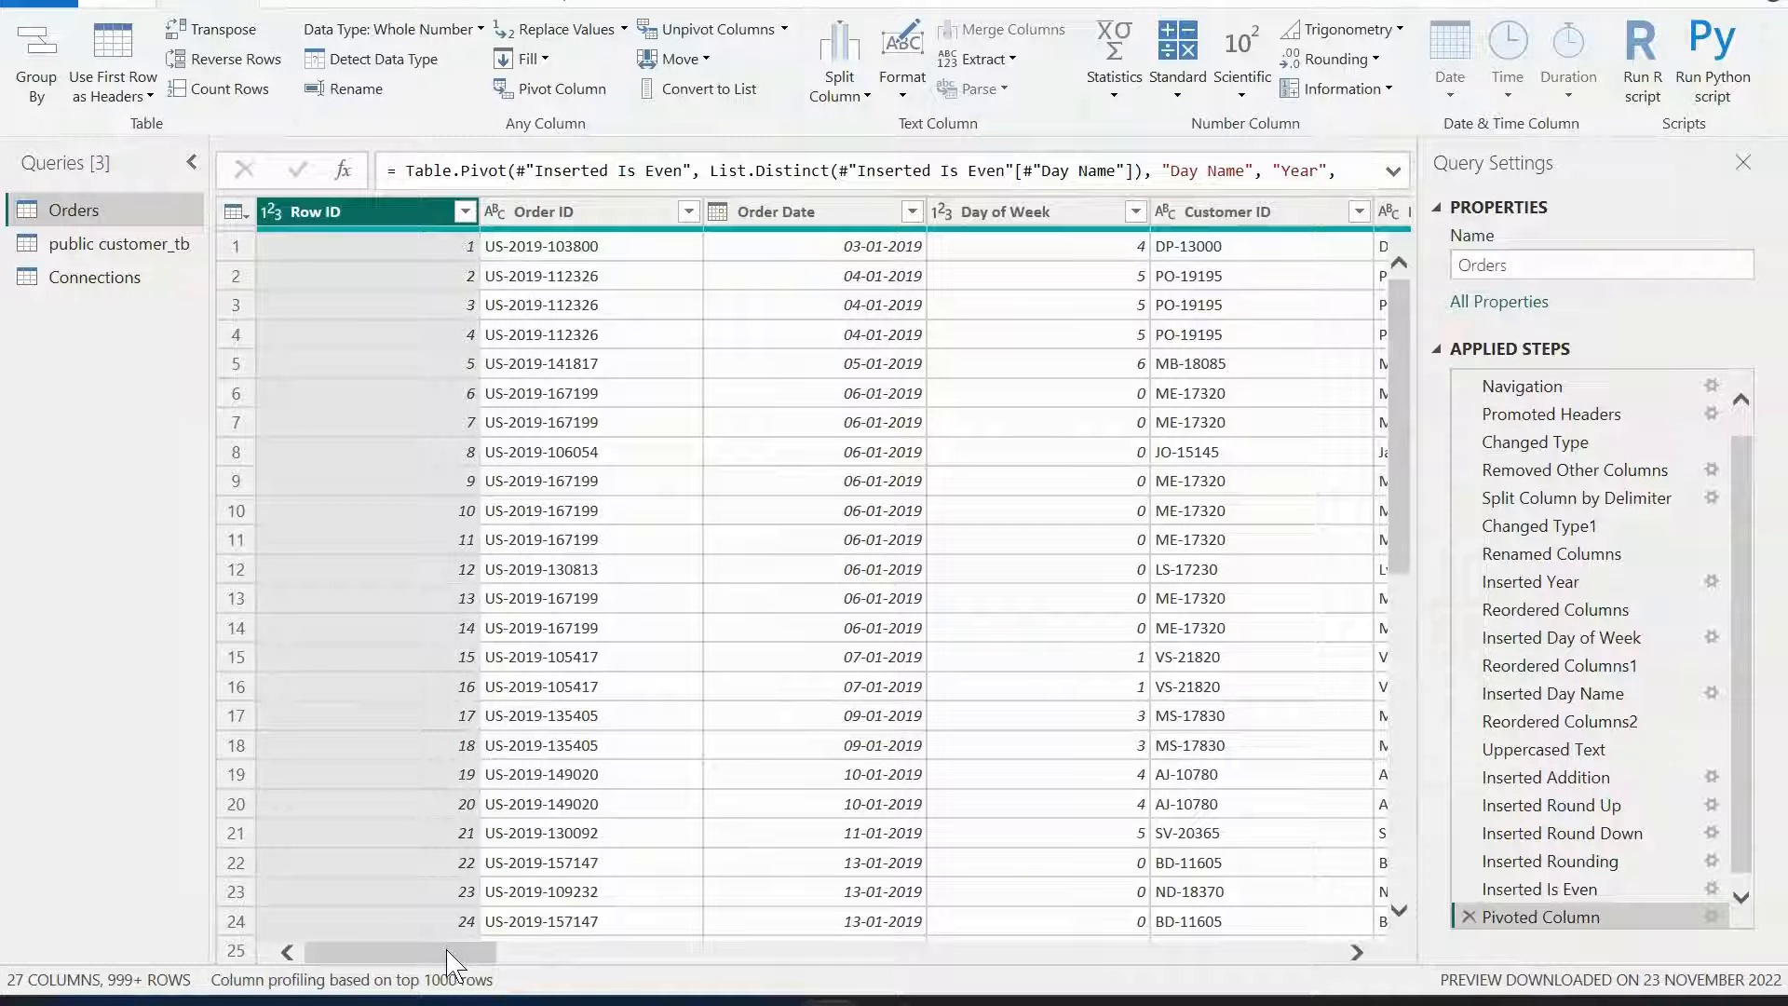
# Unpivot the SUNDAY column into attribute-value pairs.
pyautogui.moveTo(450, 959); pyautogui.dragTo(1167, 926)
pyautogui.click(723, 216)
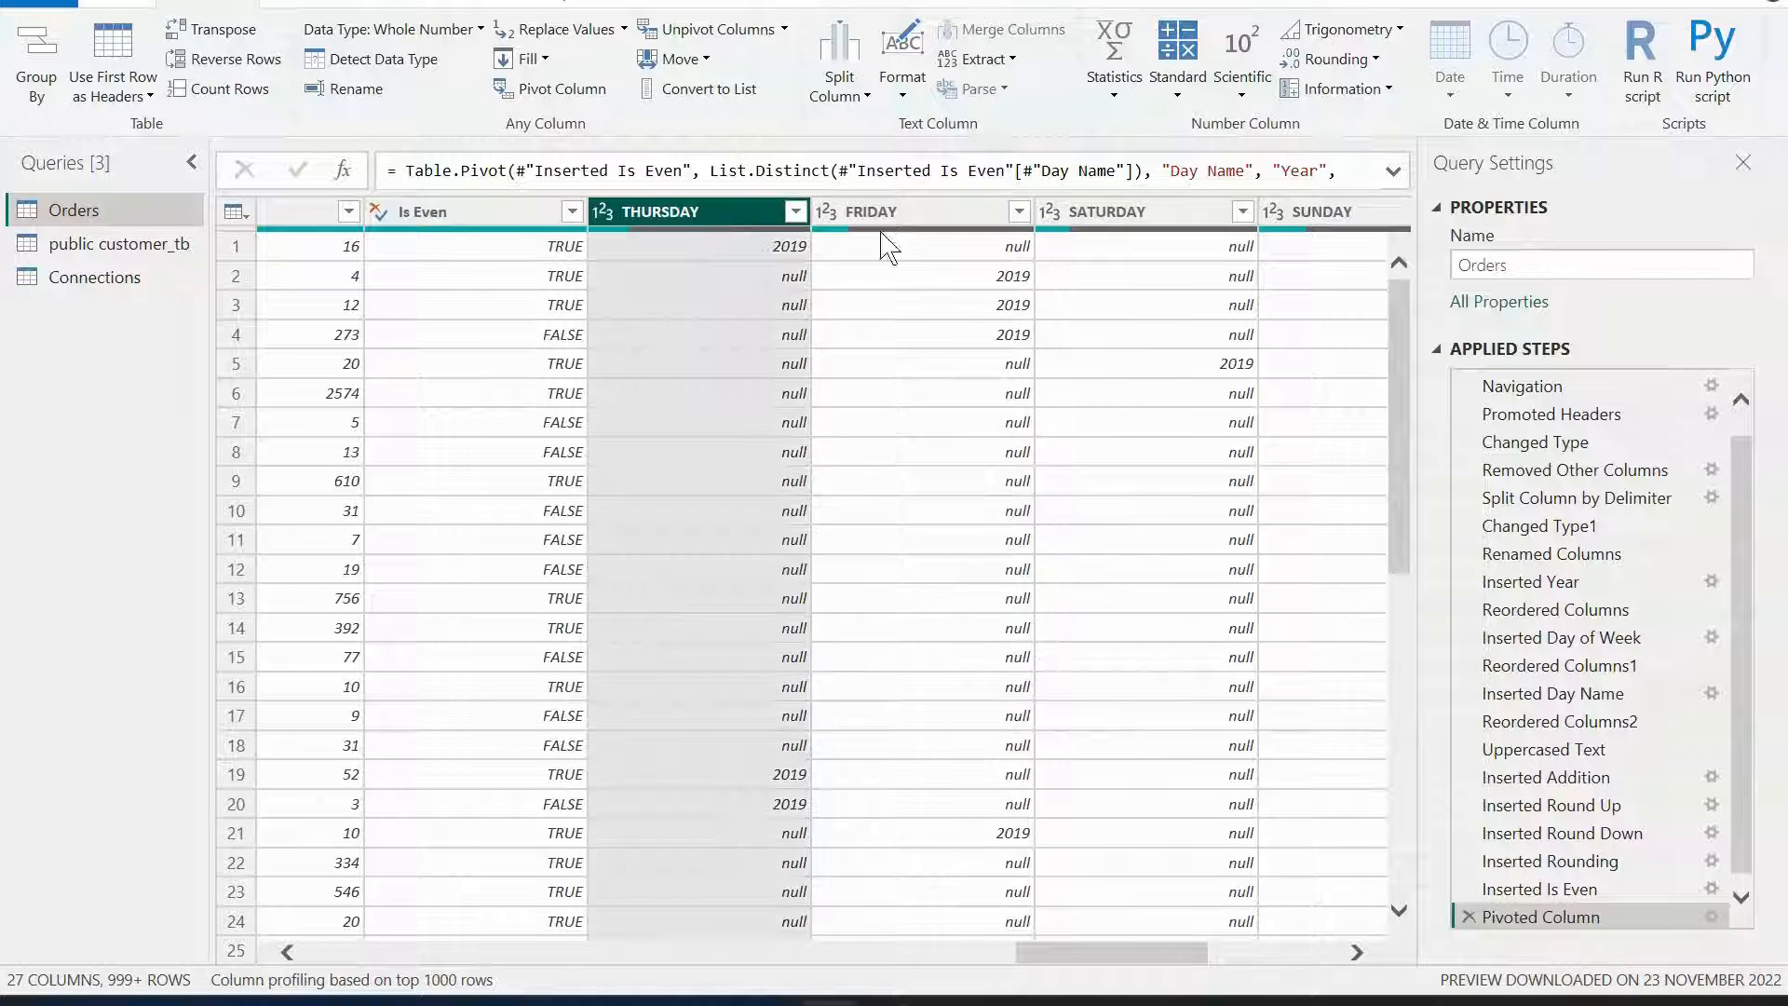
pyautogui.click(989, 217)
pyautogui.click(1071, 216)
pyautogui.click(1285, 216)
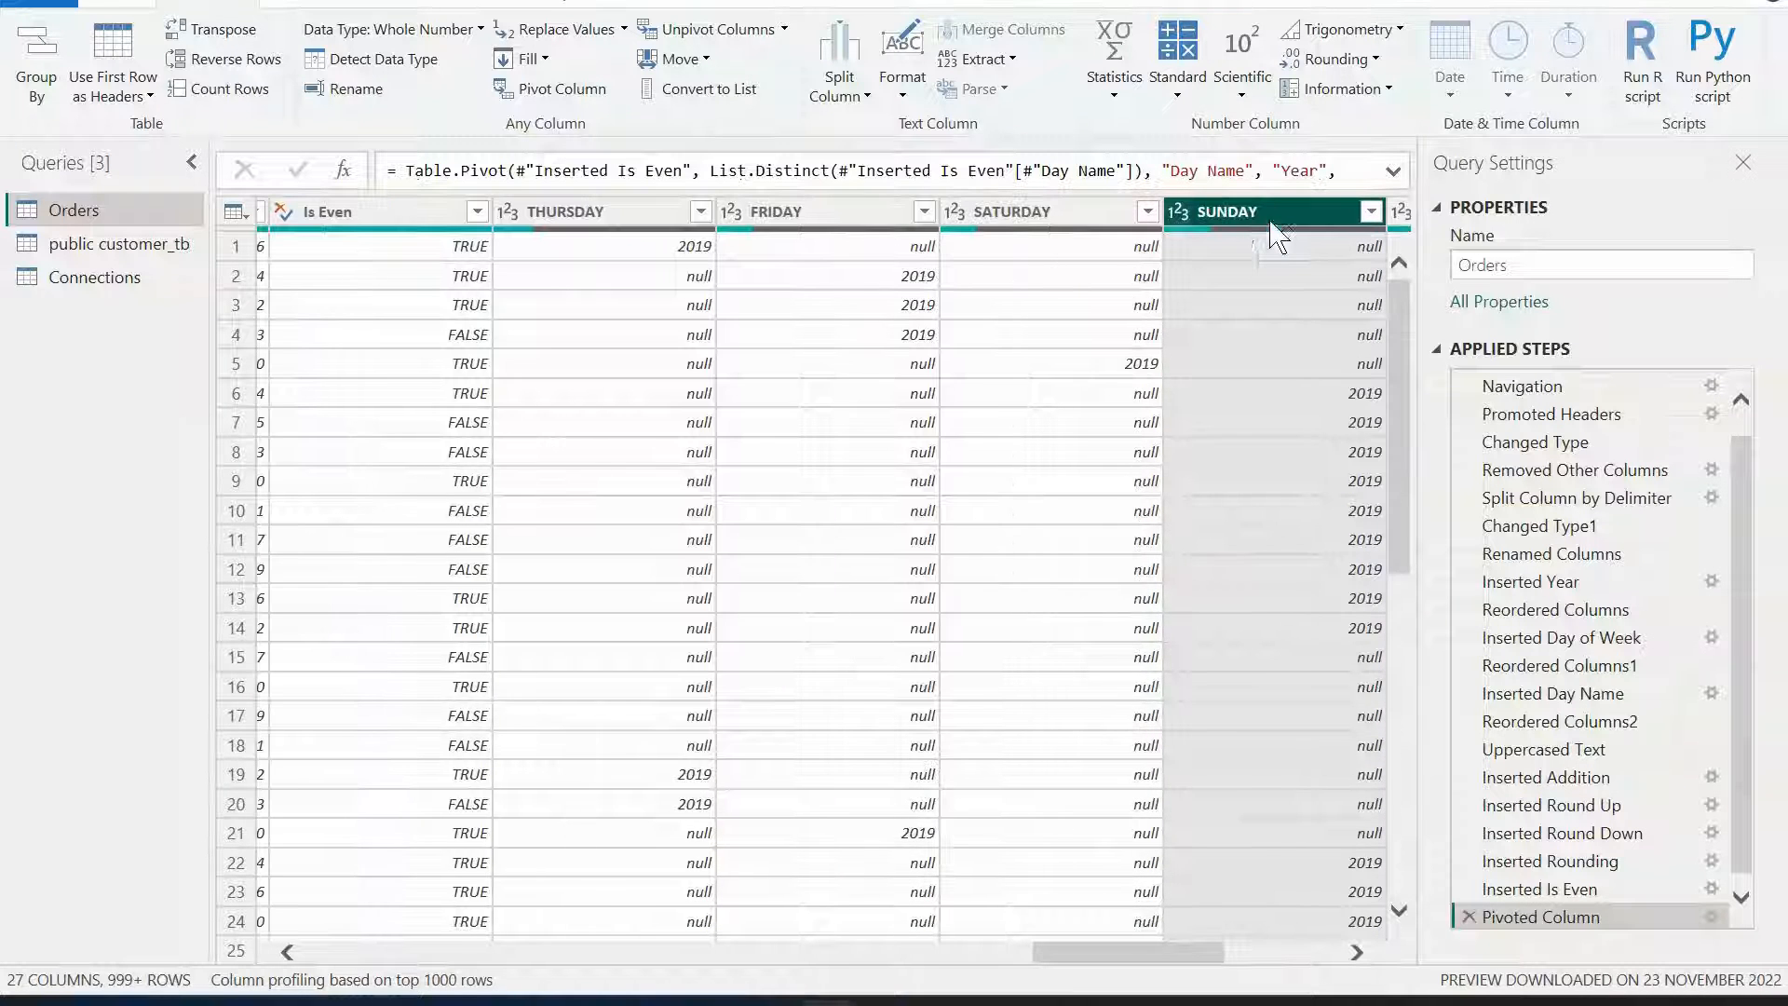
pyautogui.moveTo(1122, 943); pyautogui.dragTo(1245, 934)
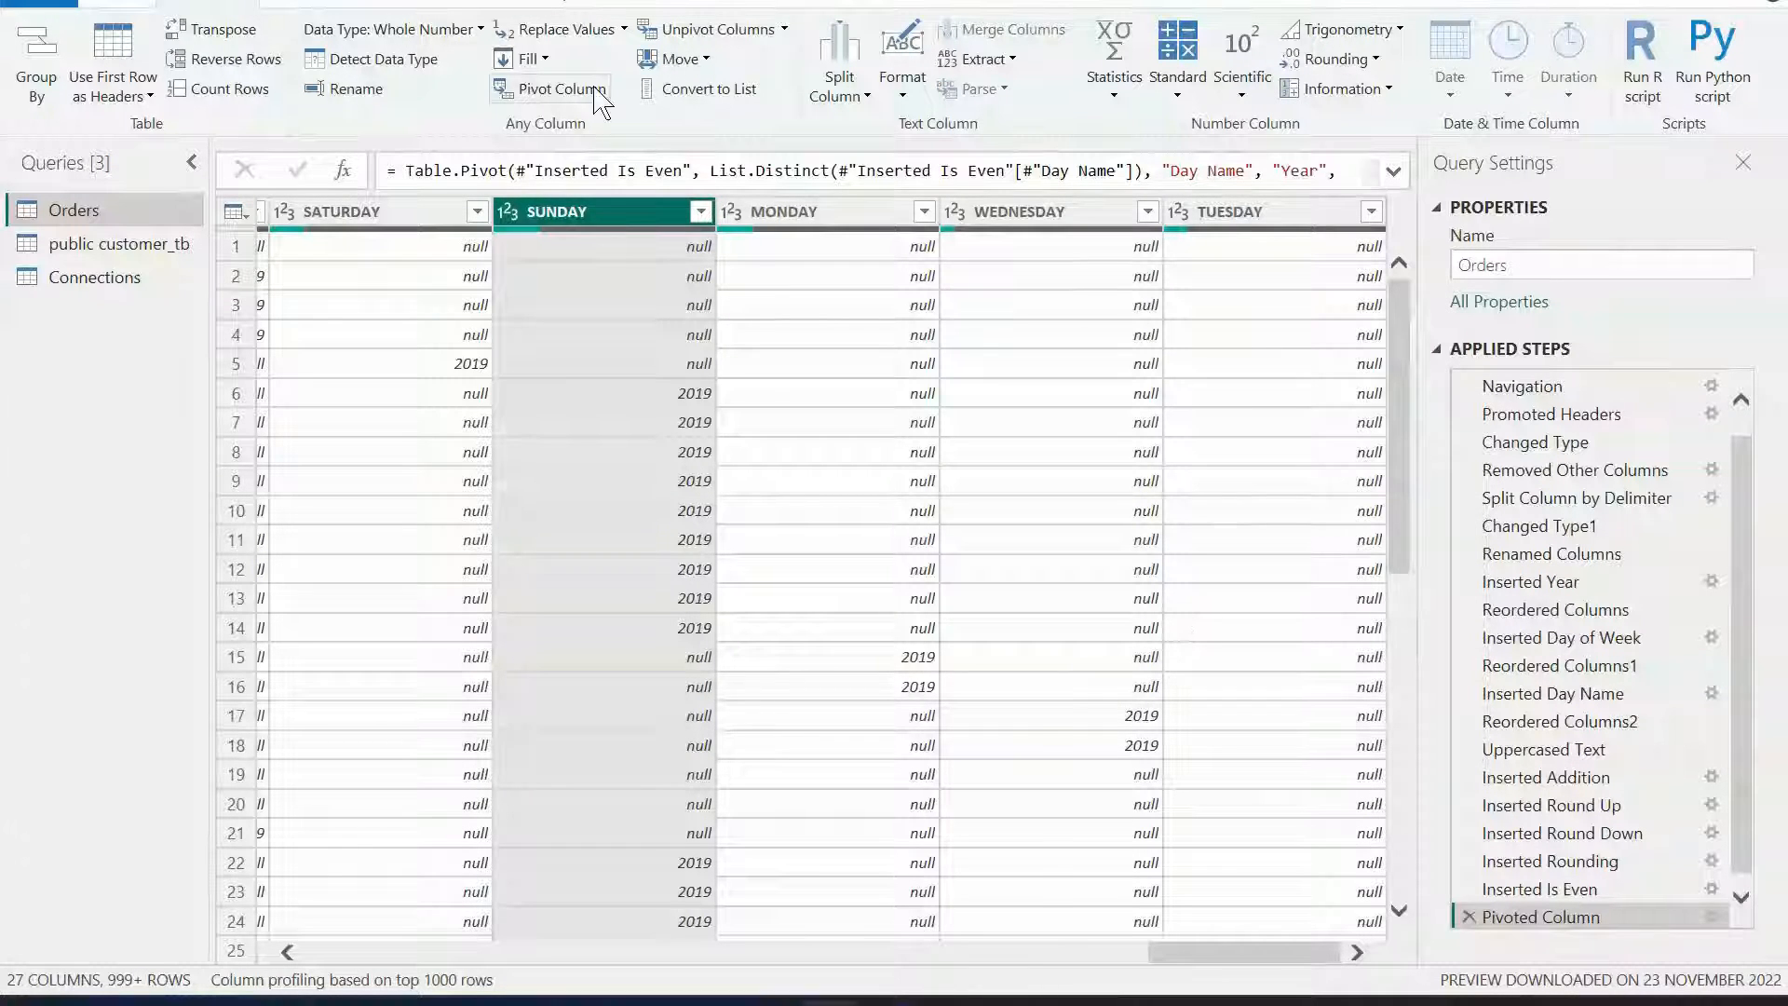
pyautogui.click(712, 31)
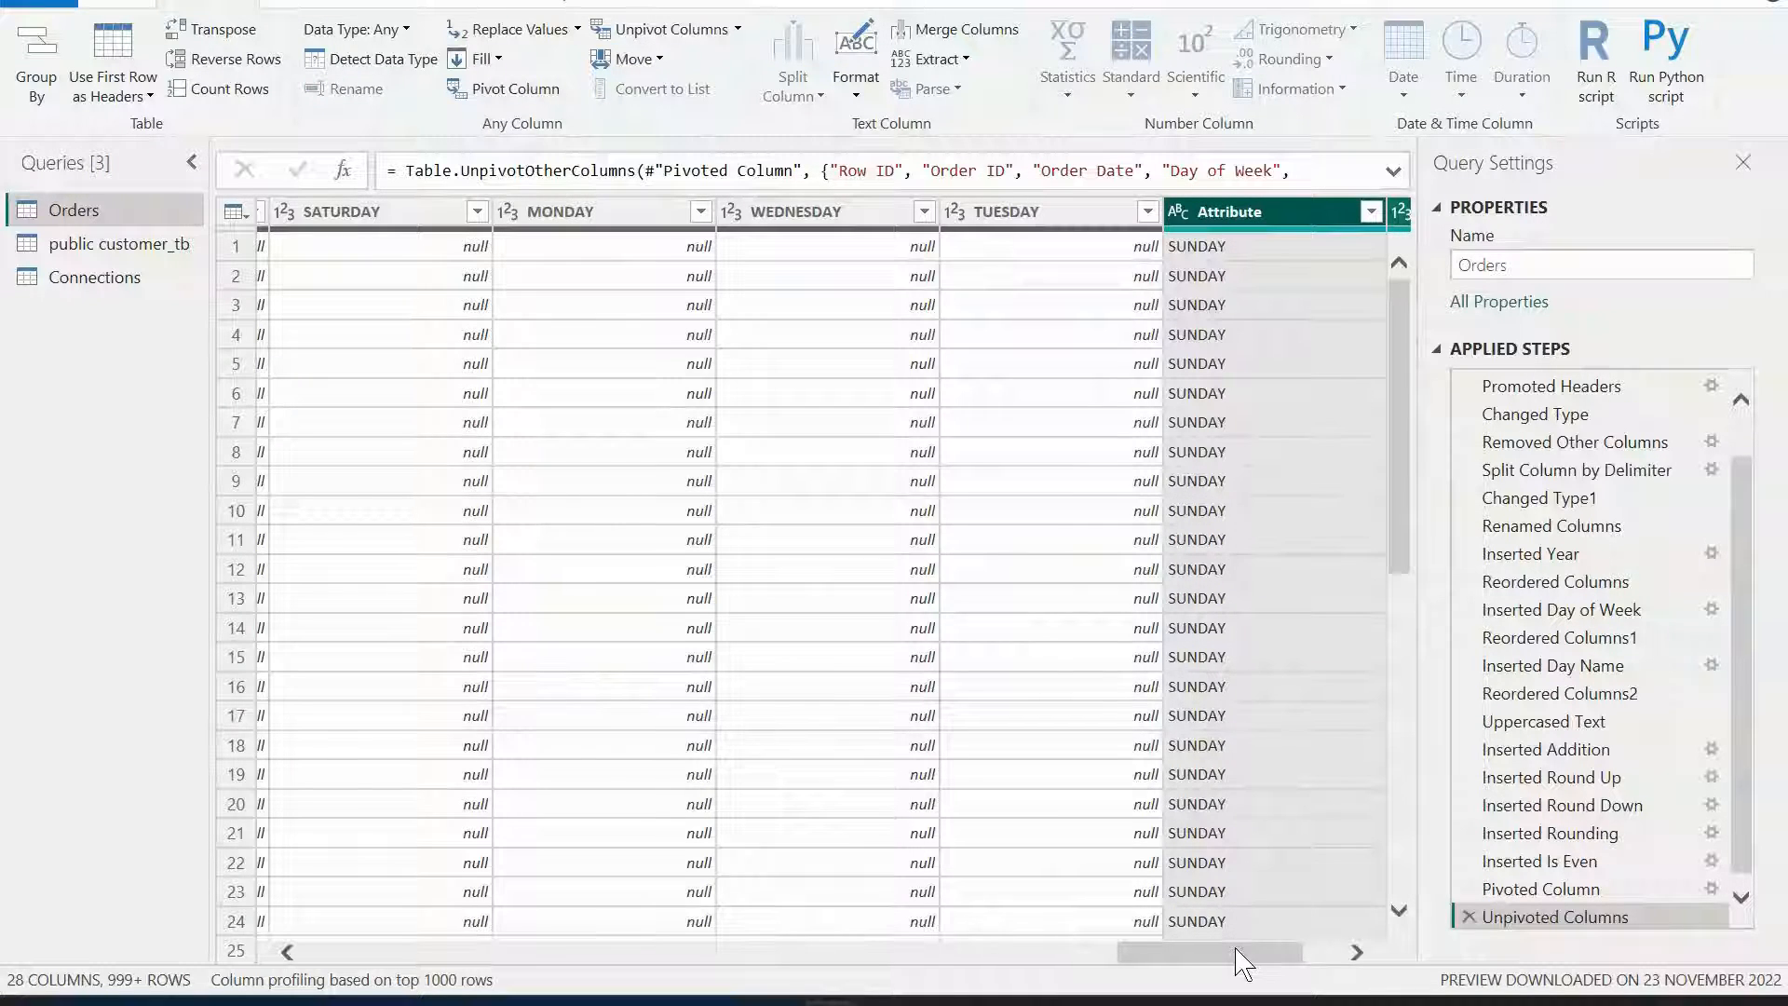
# Inspect the Attribute column's filter values without applying a filter.
pyautogui.moveTo(1242, 964); pyautogui.dragTo(1322, 959)
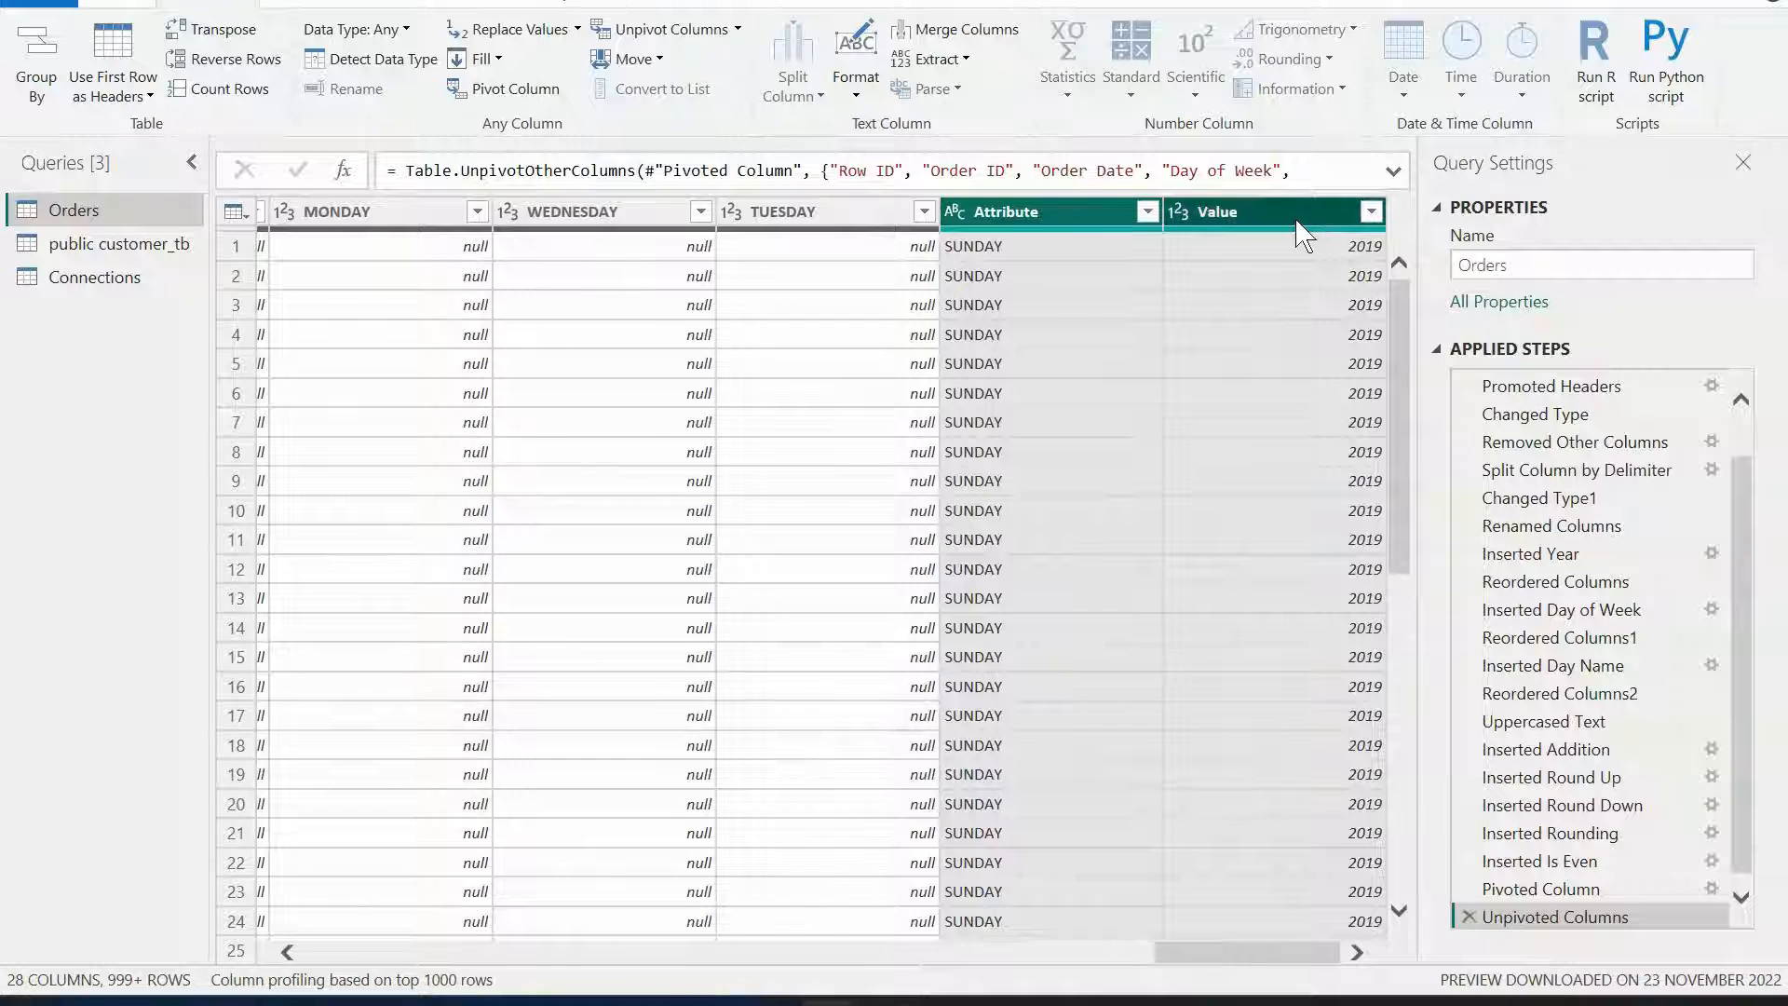
pyautogui.click(1155, 213)
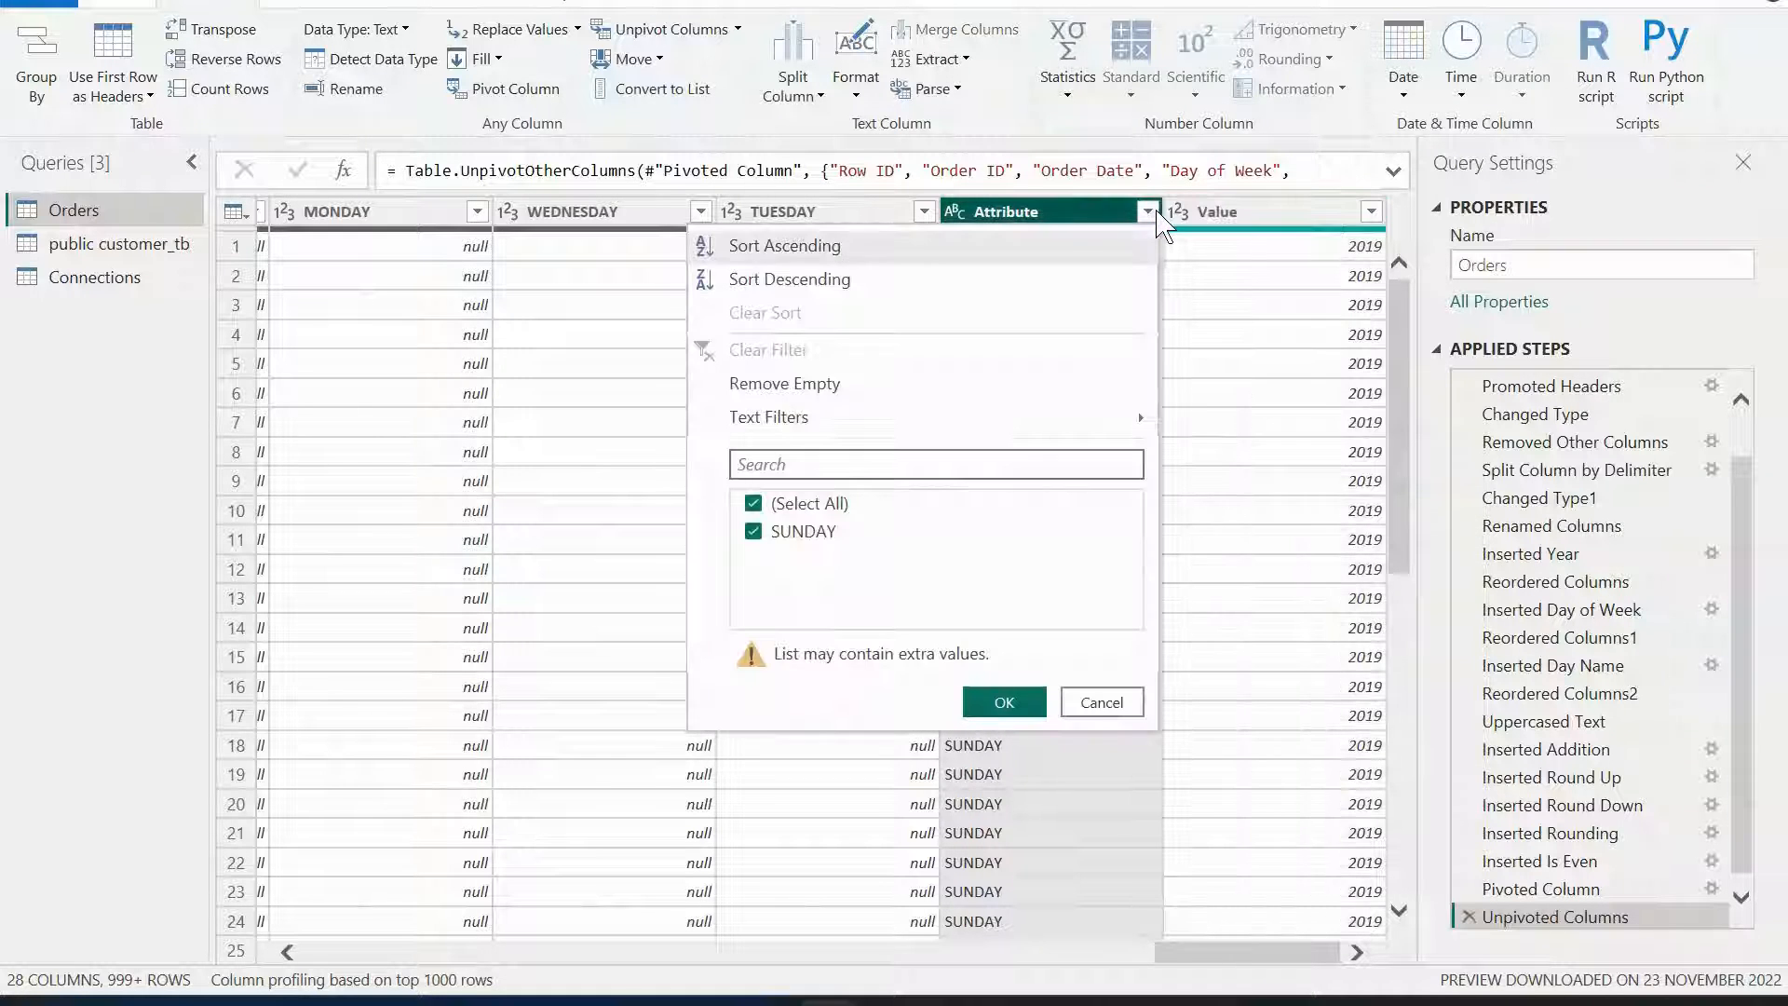
pyautogui.click(1127, 711)
# Delete the Unpivoted Columns applied step.
pyautogui.click(1106, 307)
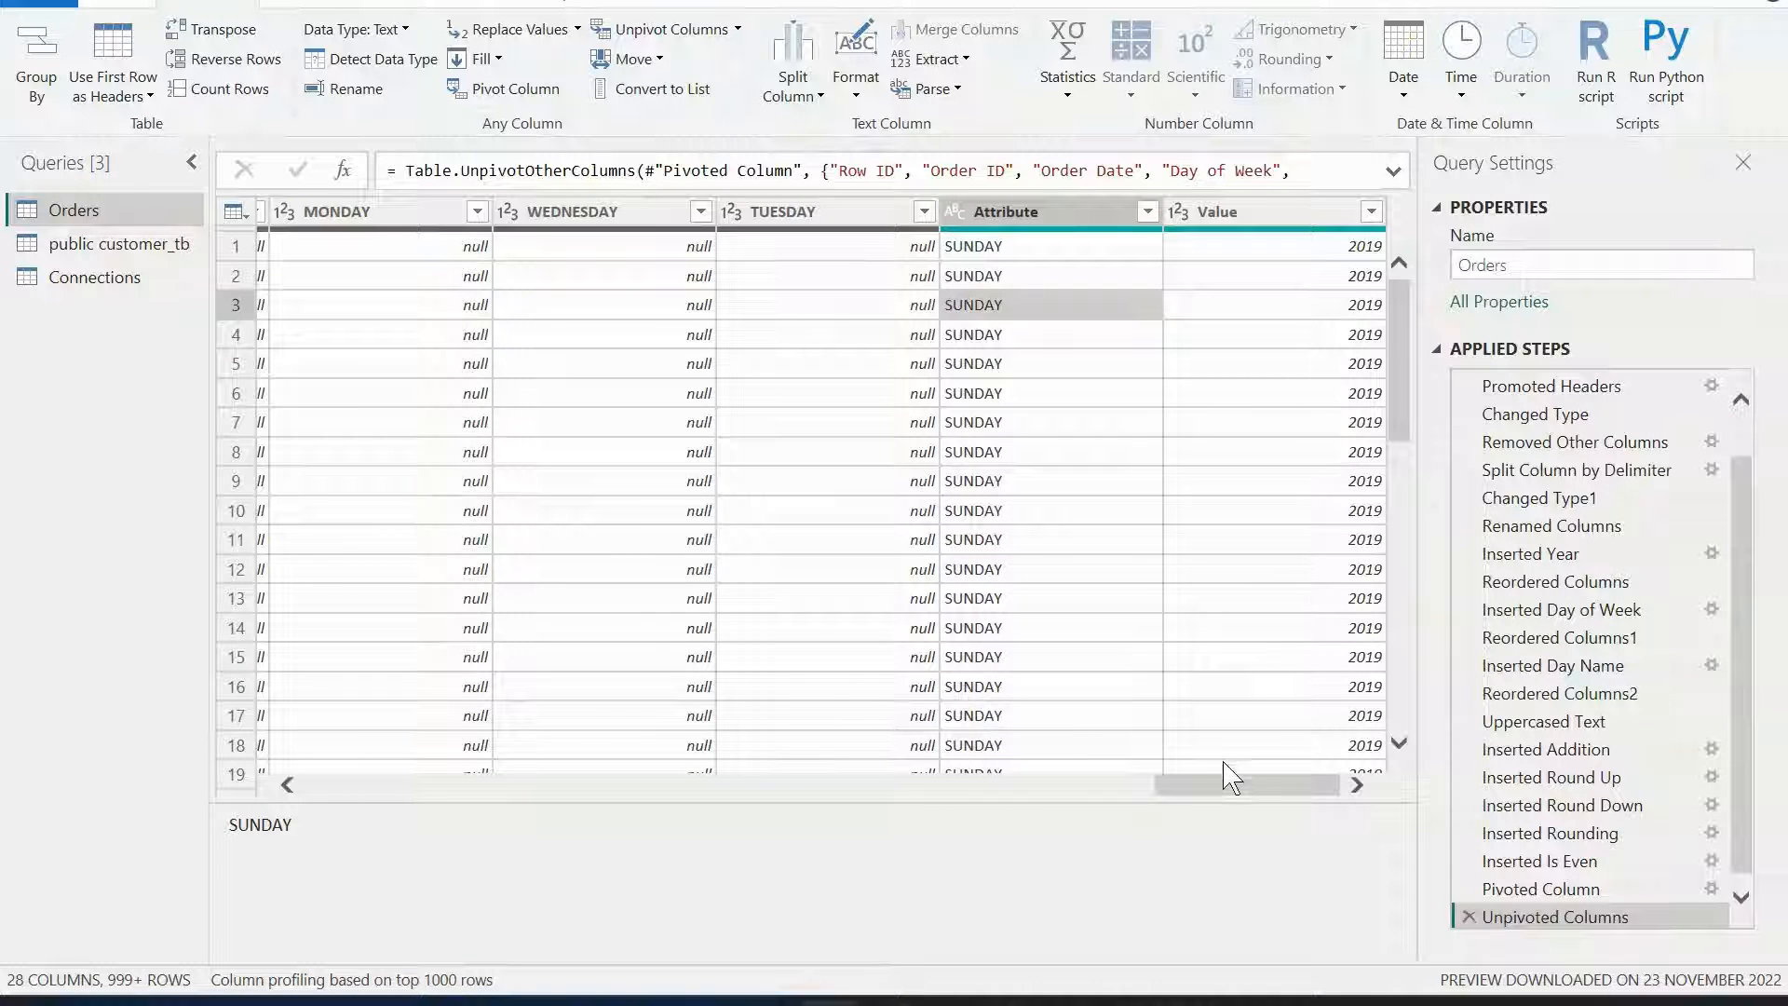
pyautogui.click(1223, 784)
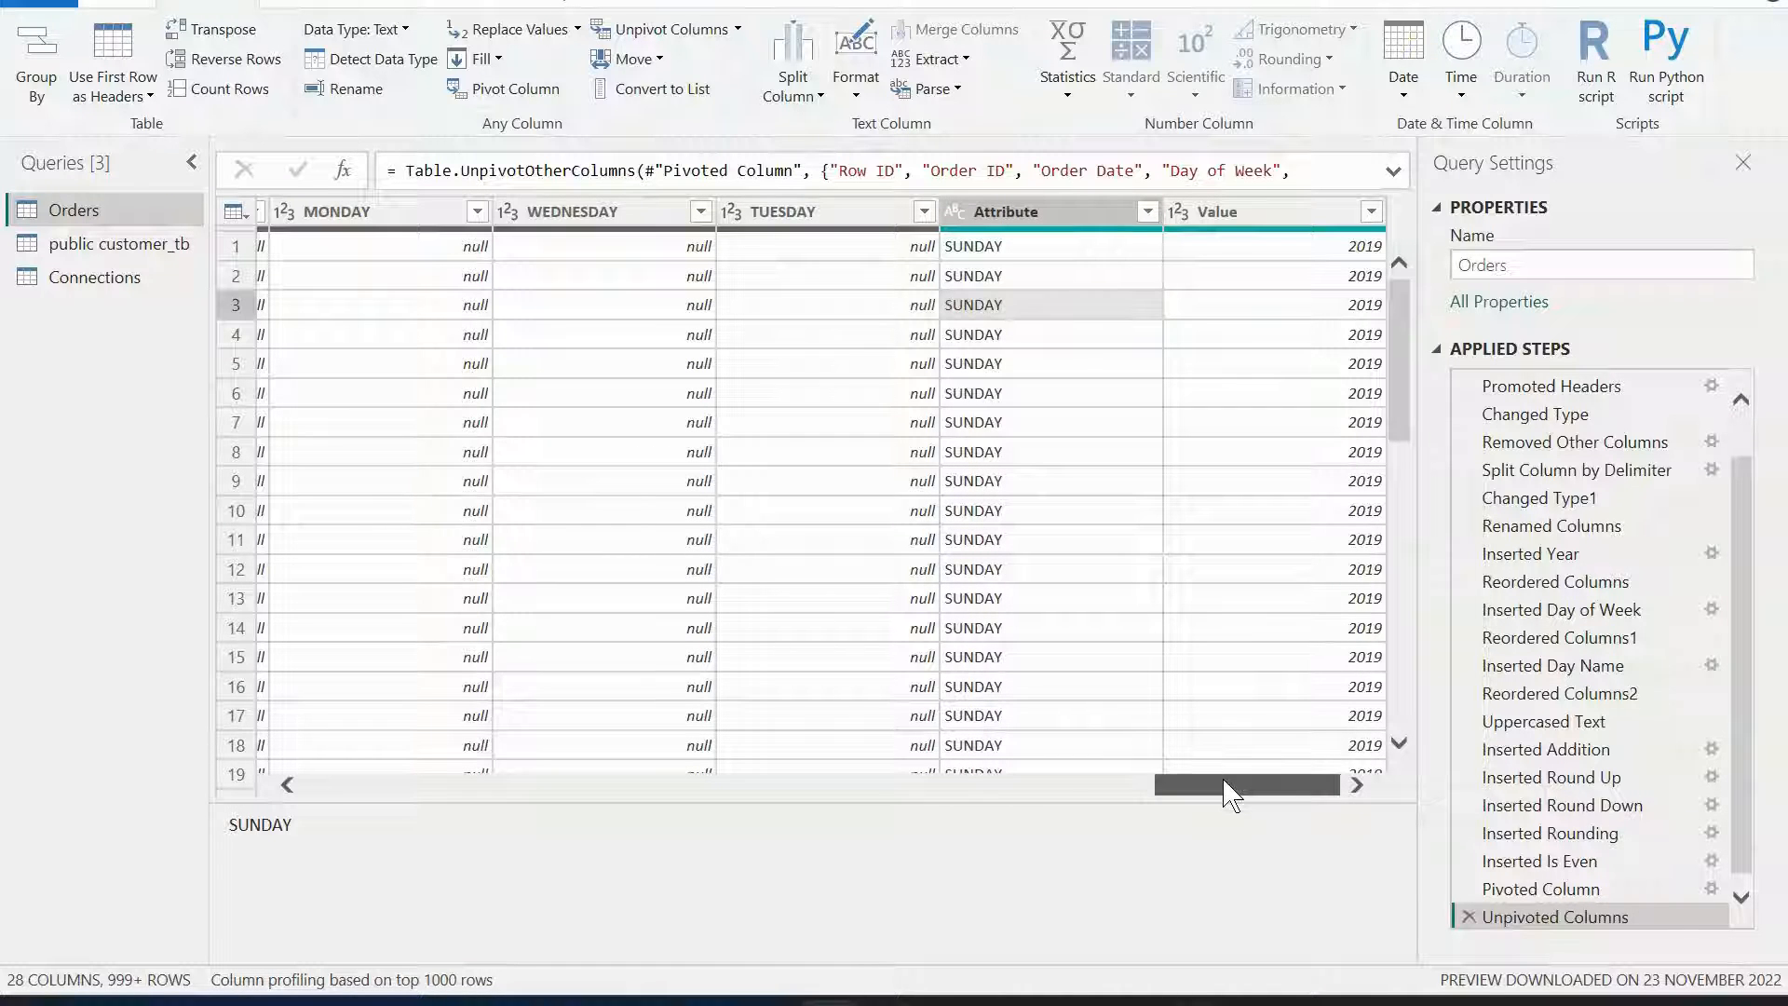
pyautogui.click(1469, 916)
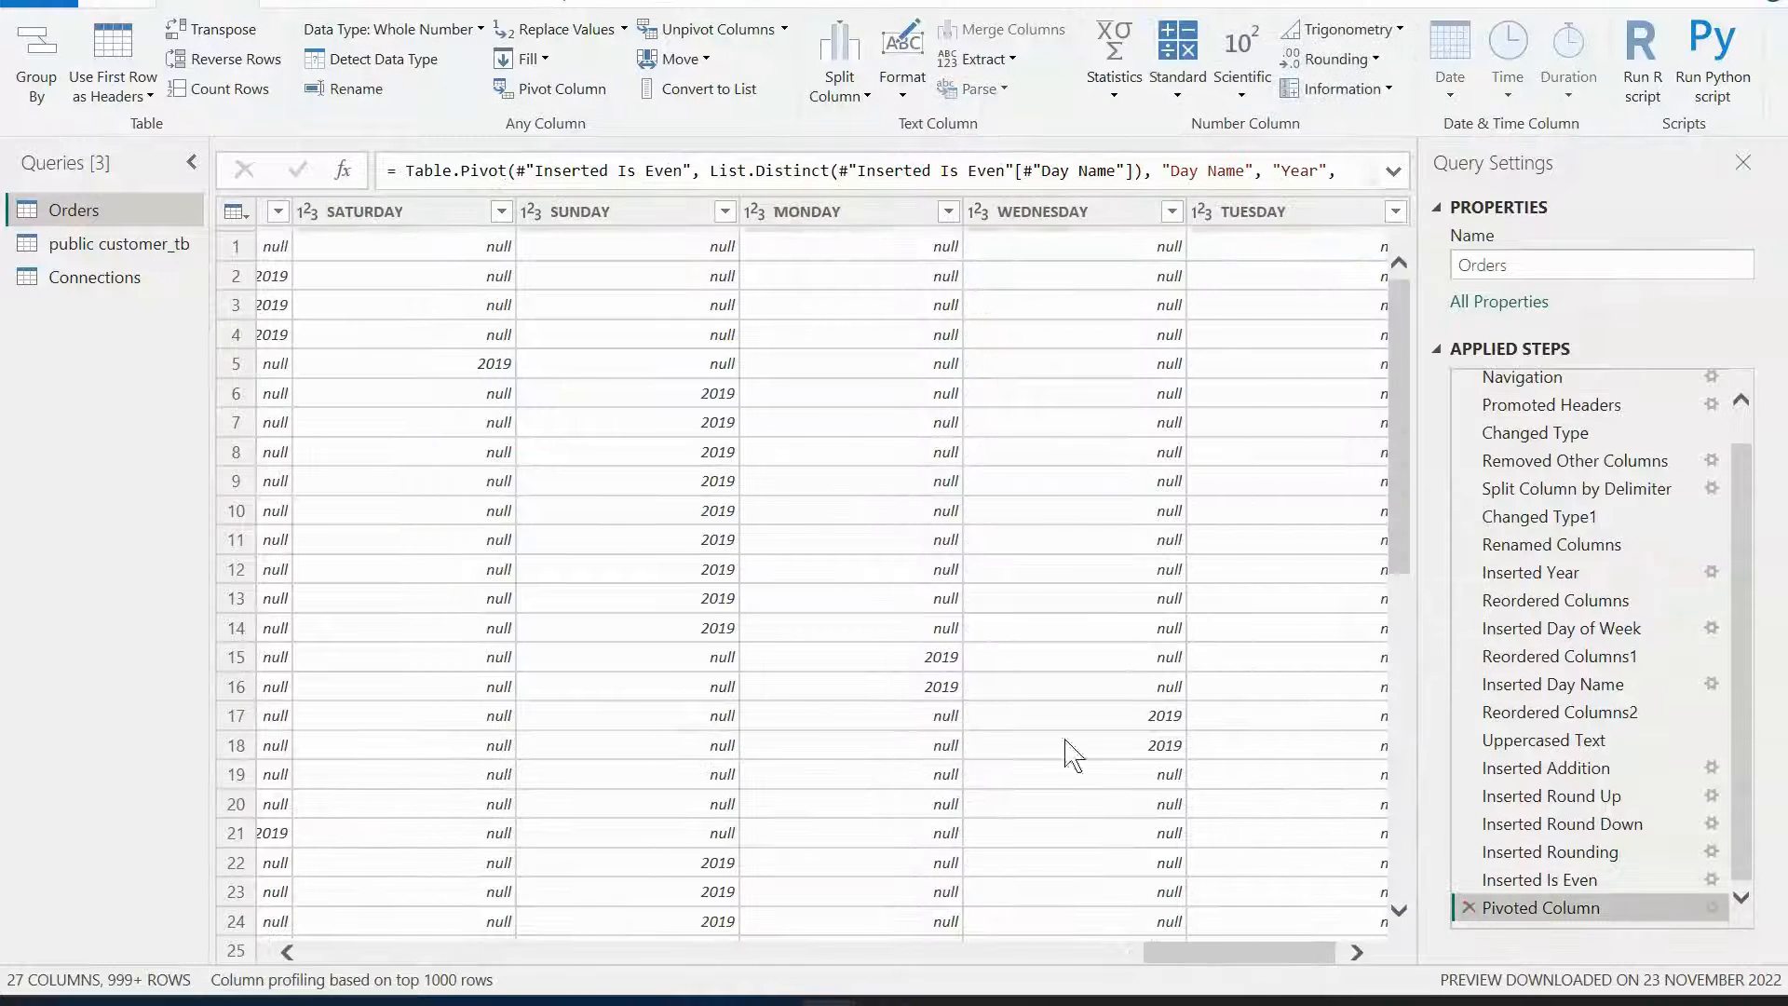
pyautogui.click(1225, 942)
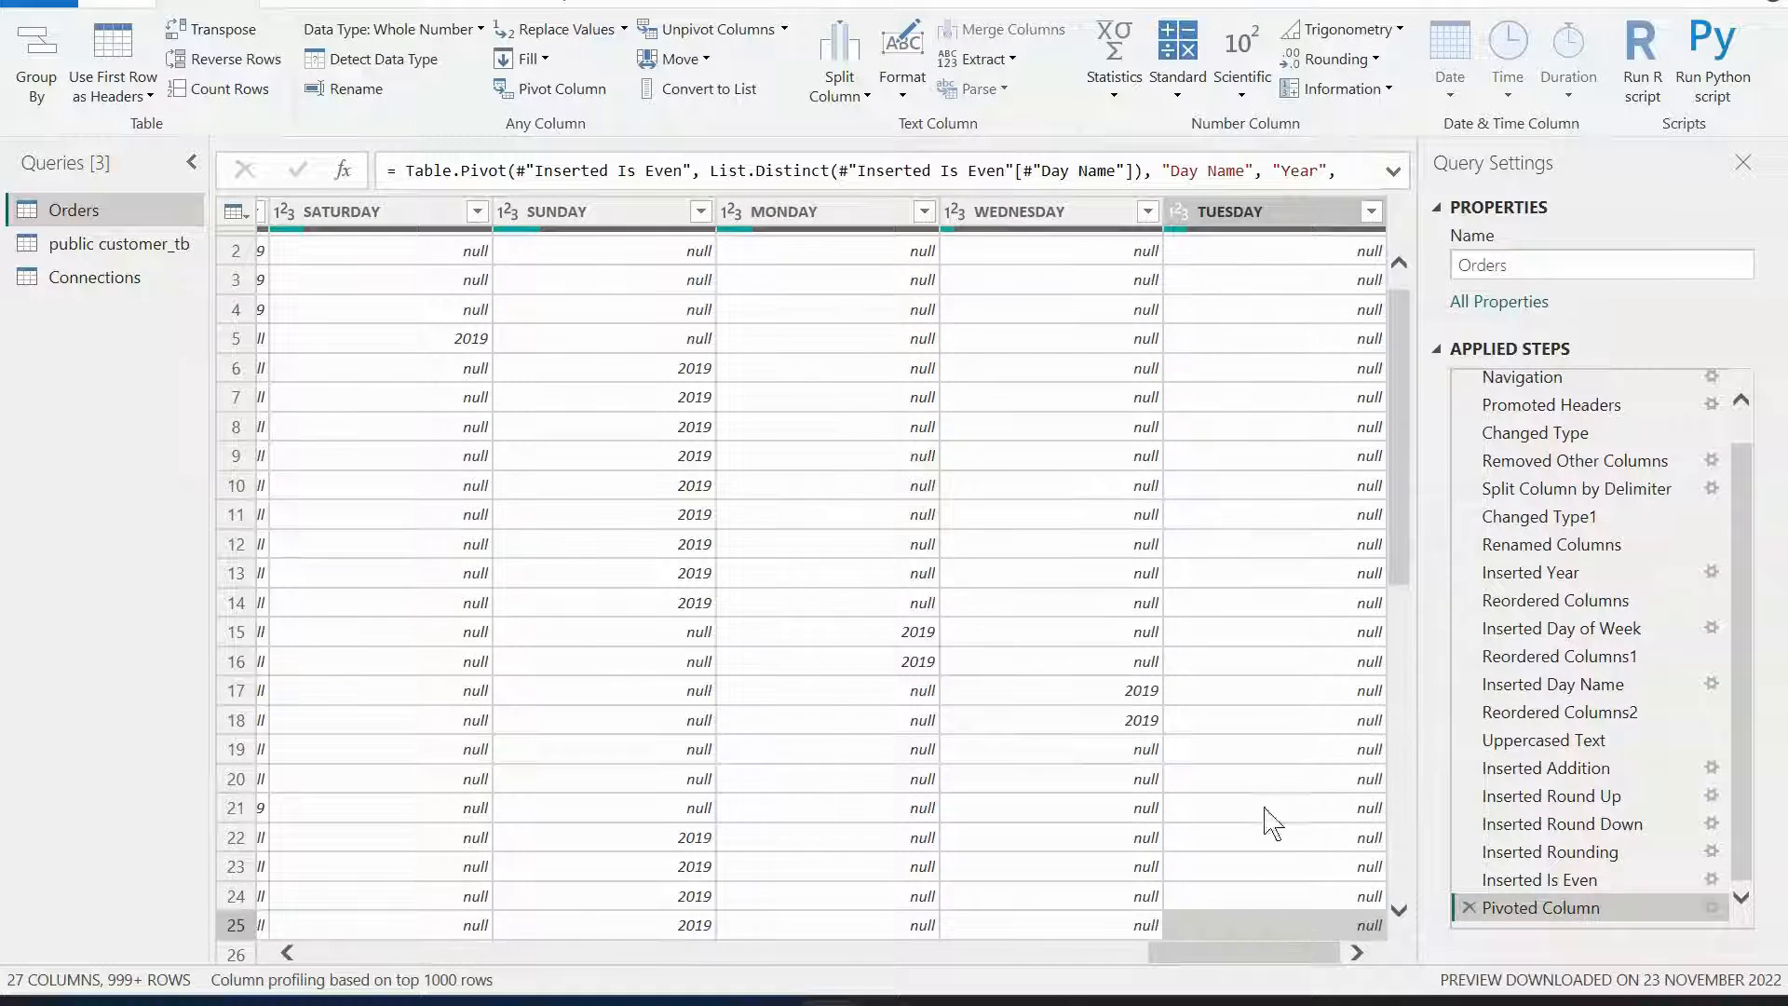
# Select all the pivoted day columns, Thursday through Tuesday, and unpivot them into Attribute and Value columns.
pyautogui.click(1260, 219)
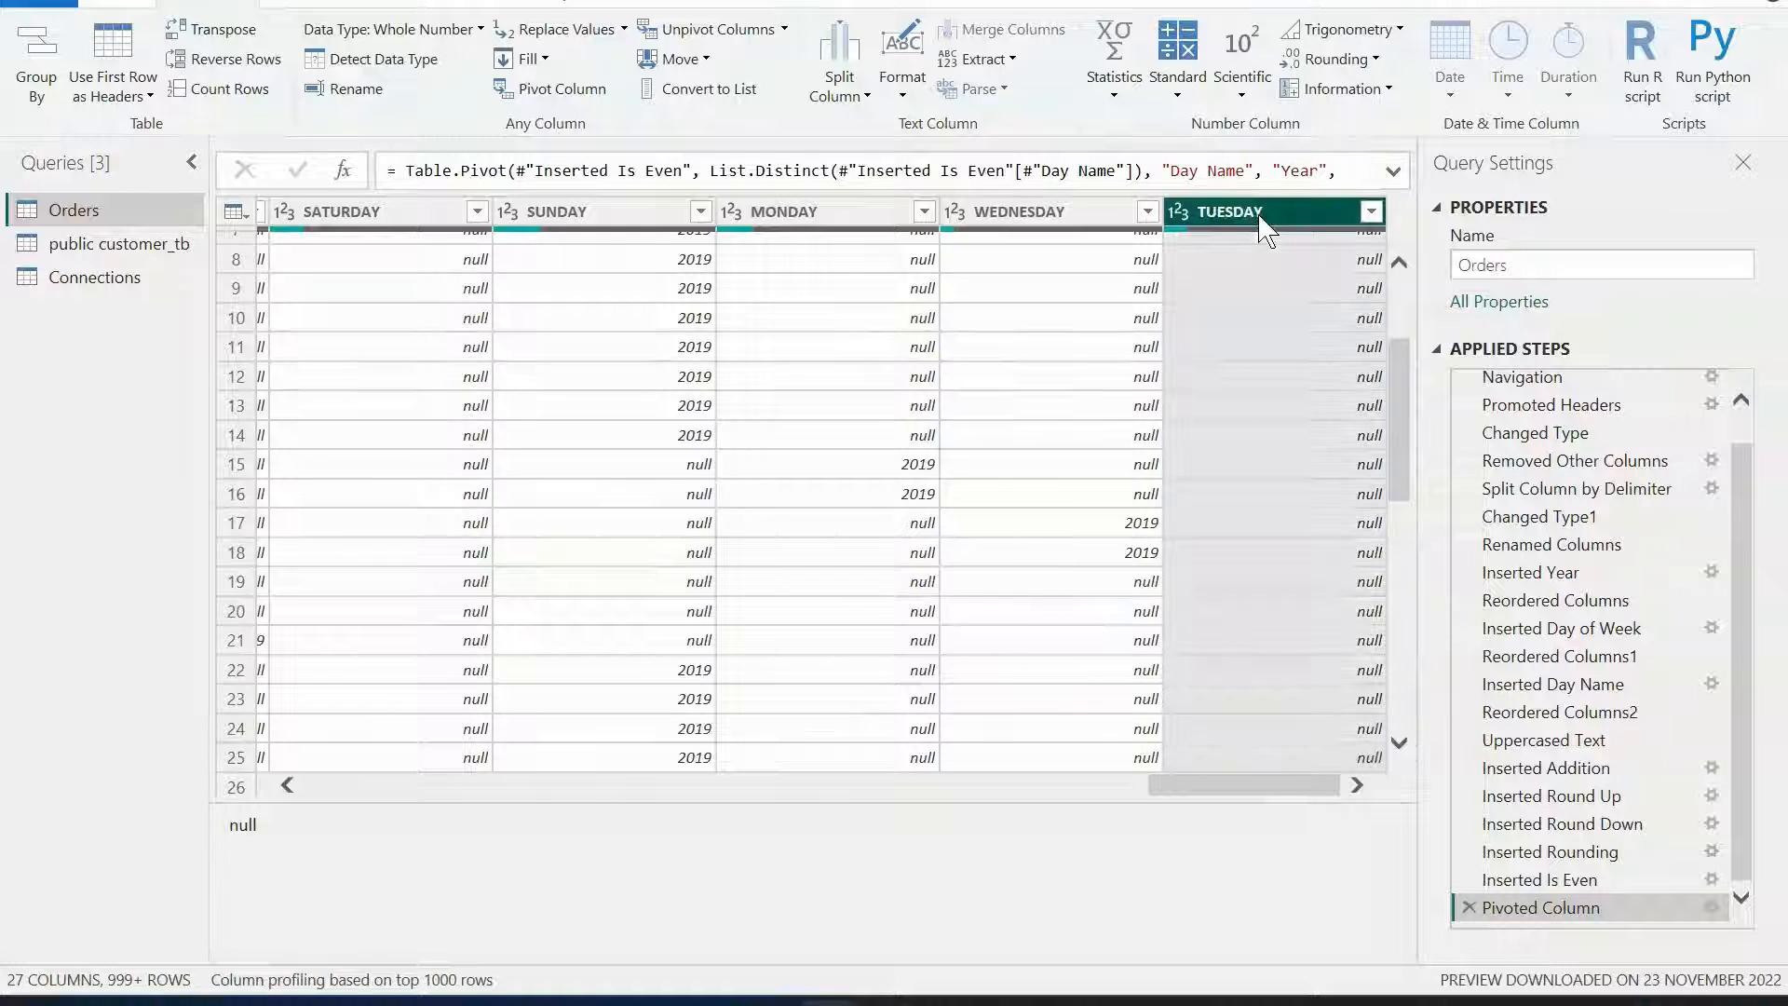
pyautogui.keyDown('ctrl'); pyautogui.click(1006, 220); pyautogui.keyUp('ctrl')
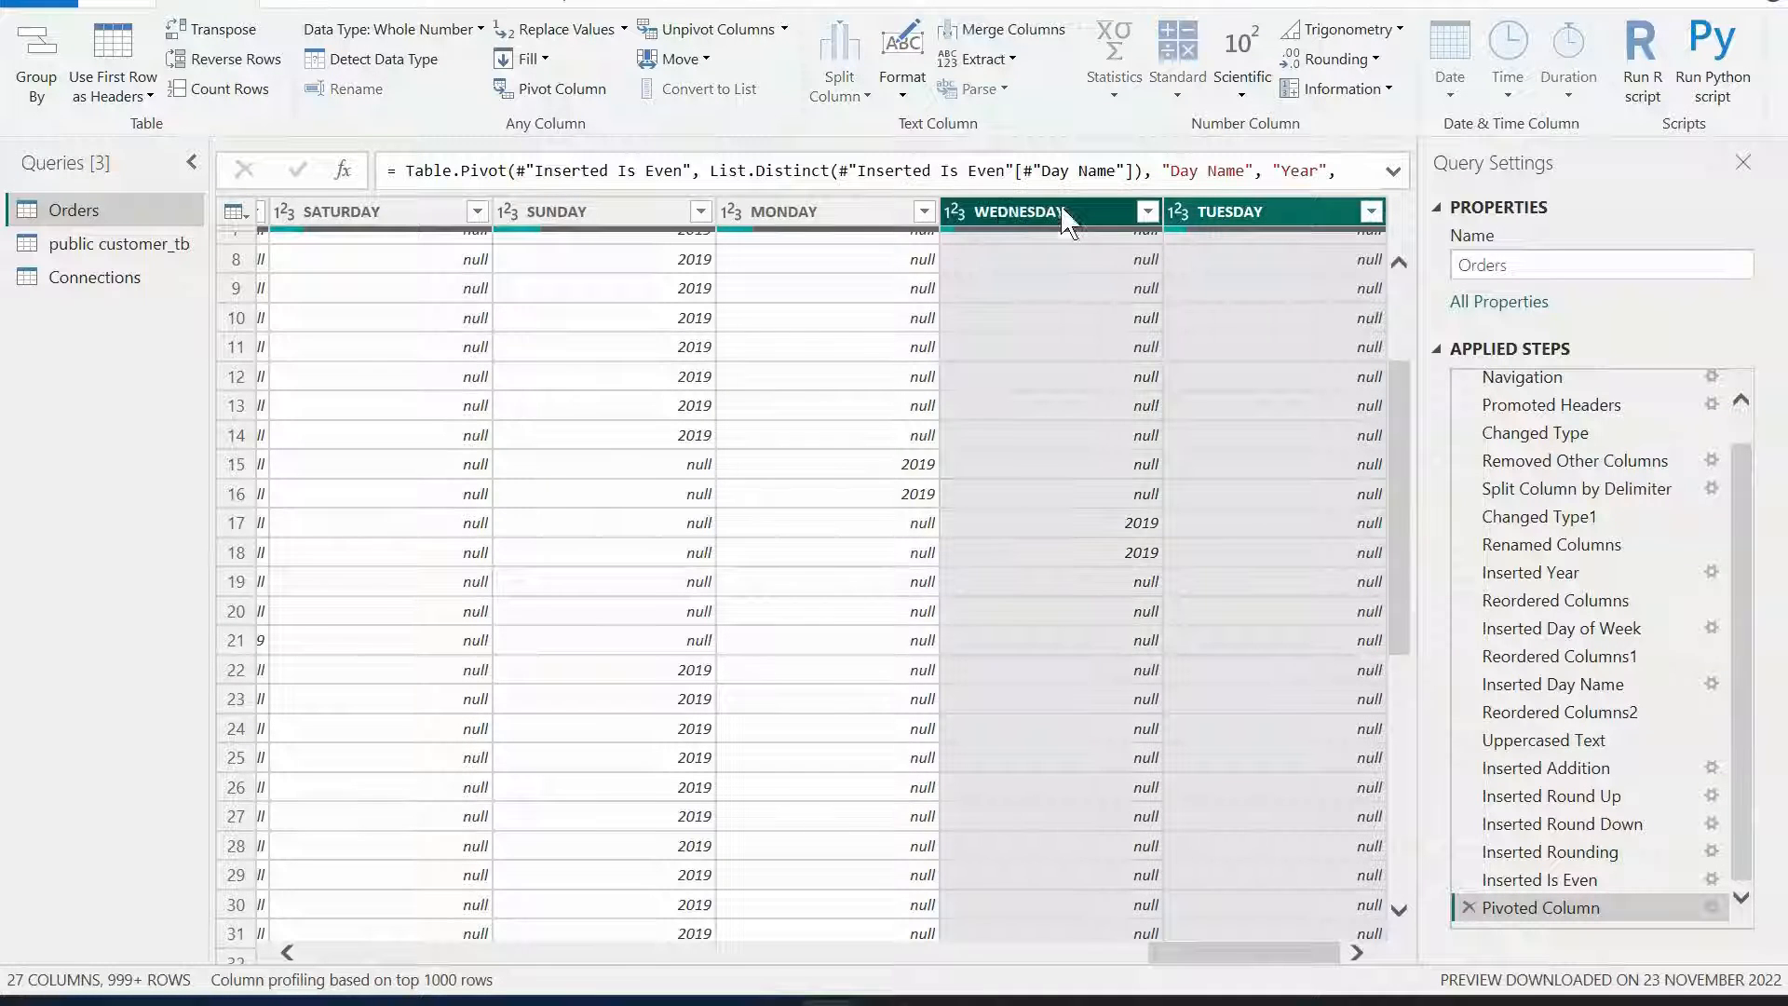
pyautogui.keyDown('ctrl'); pyautogui.click(843, 223); pyautogui.keyUp('ctrl')
pyautogui.keyDown('ctrl'); pyautogui.click(670, 220); pyautogui.keyUp('ctrl')
pyautogui.keyDown('ctrl'); pyautogui.click(396, 220); pyautogui.keyUp('ctrl')
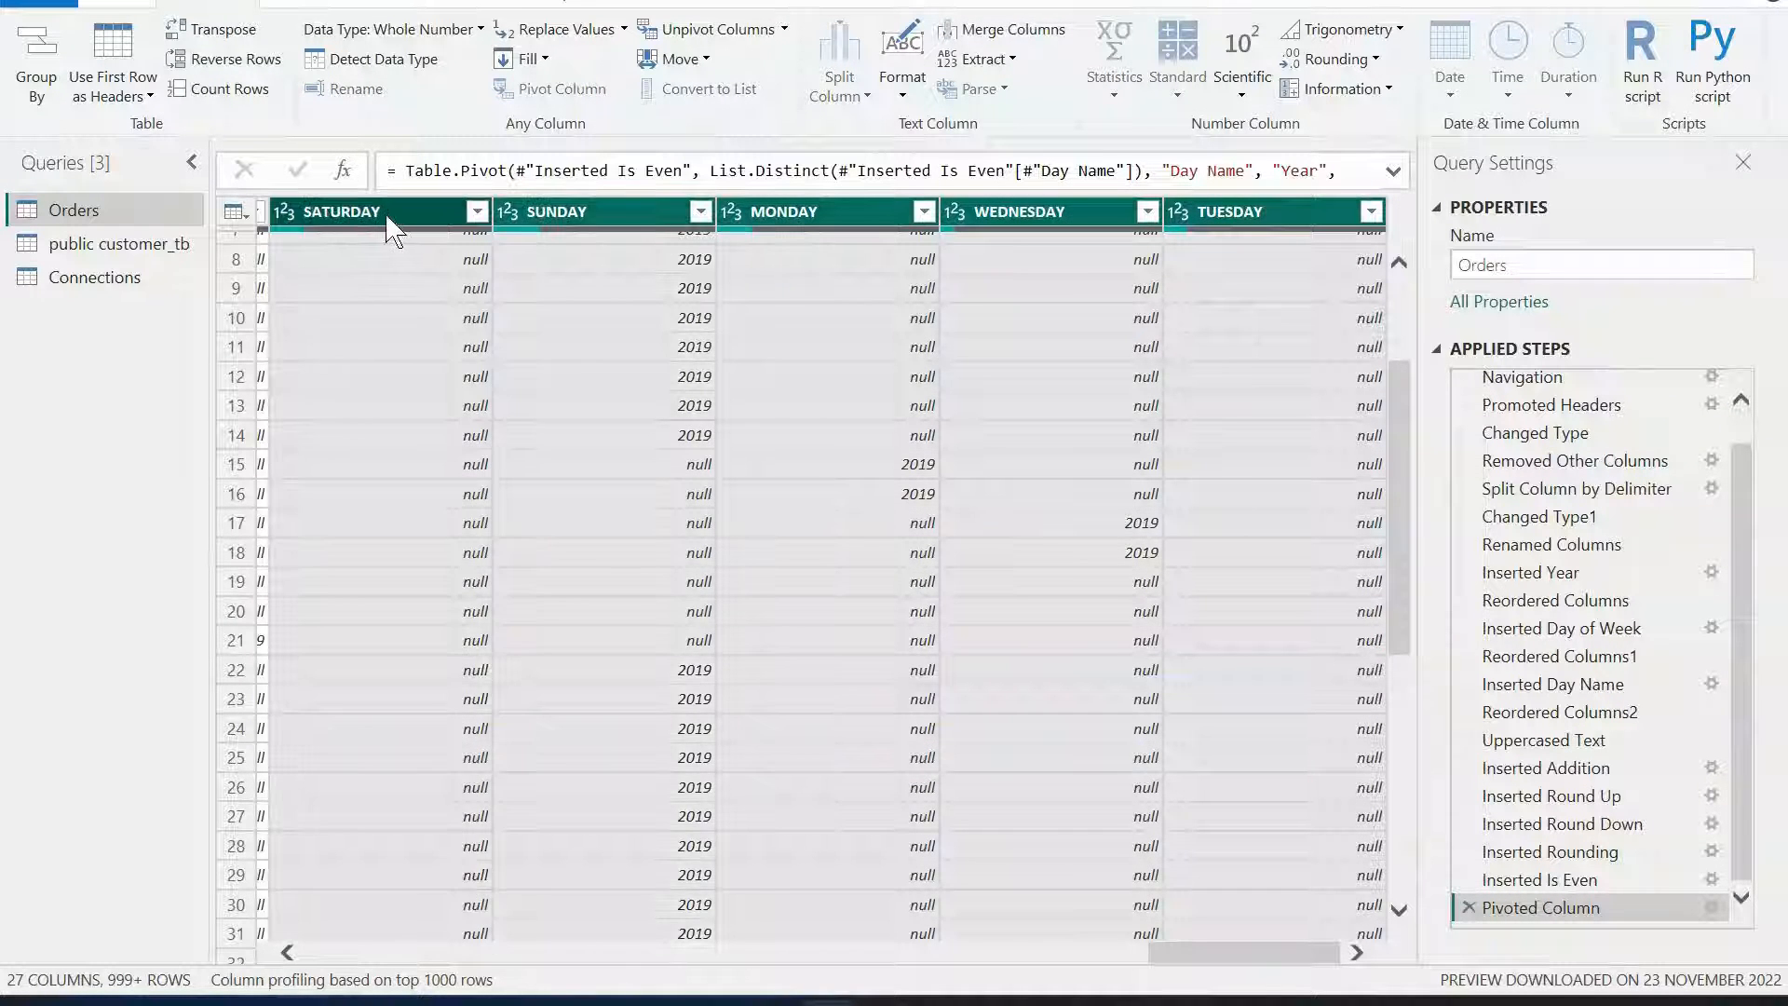
pyautogui.moveTo(1238, 962); pyautogui.dragTo(1022, 950)
pyautogui.keyDown('ctrl'); pyautogui.click(931, 212); pyautogui.keyUp('ctrl')
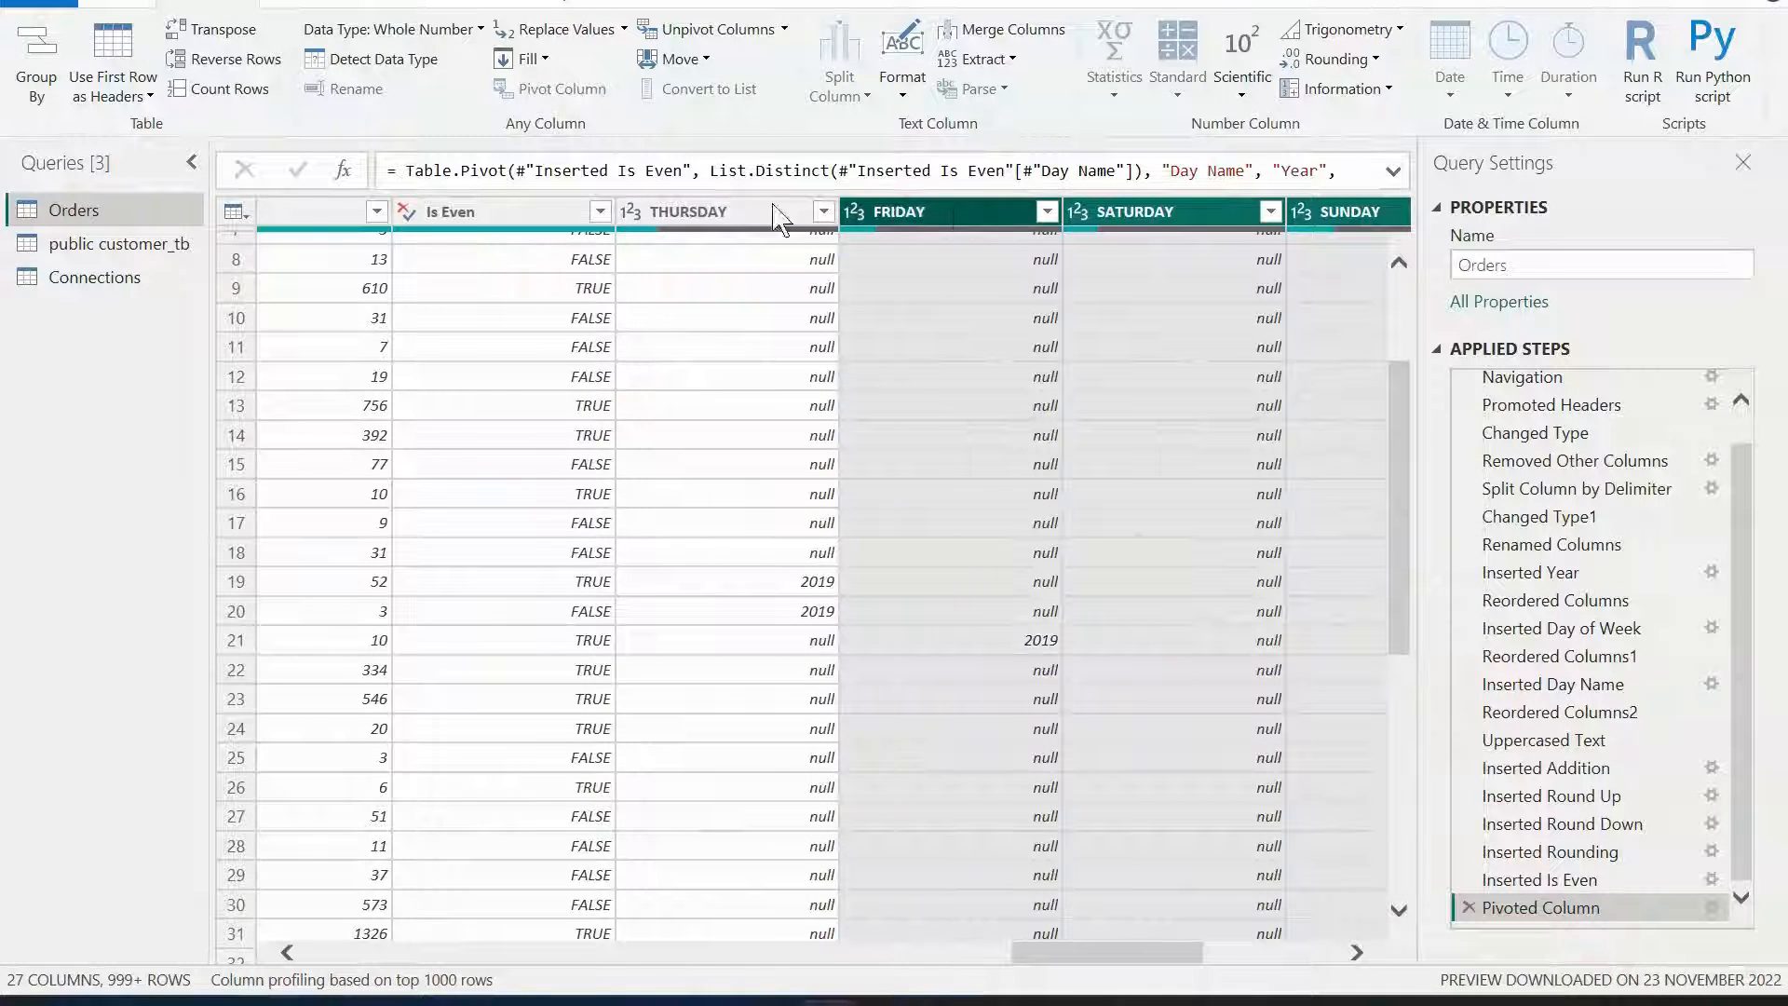
pyautogui.keyDown('ctrl'); pyautogui.click(721, 215); pyautogui.keyUp('ctrl')
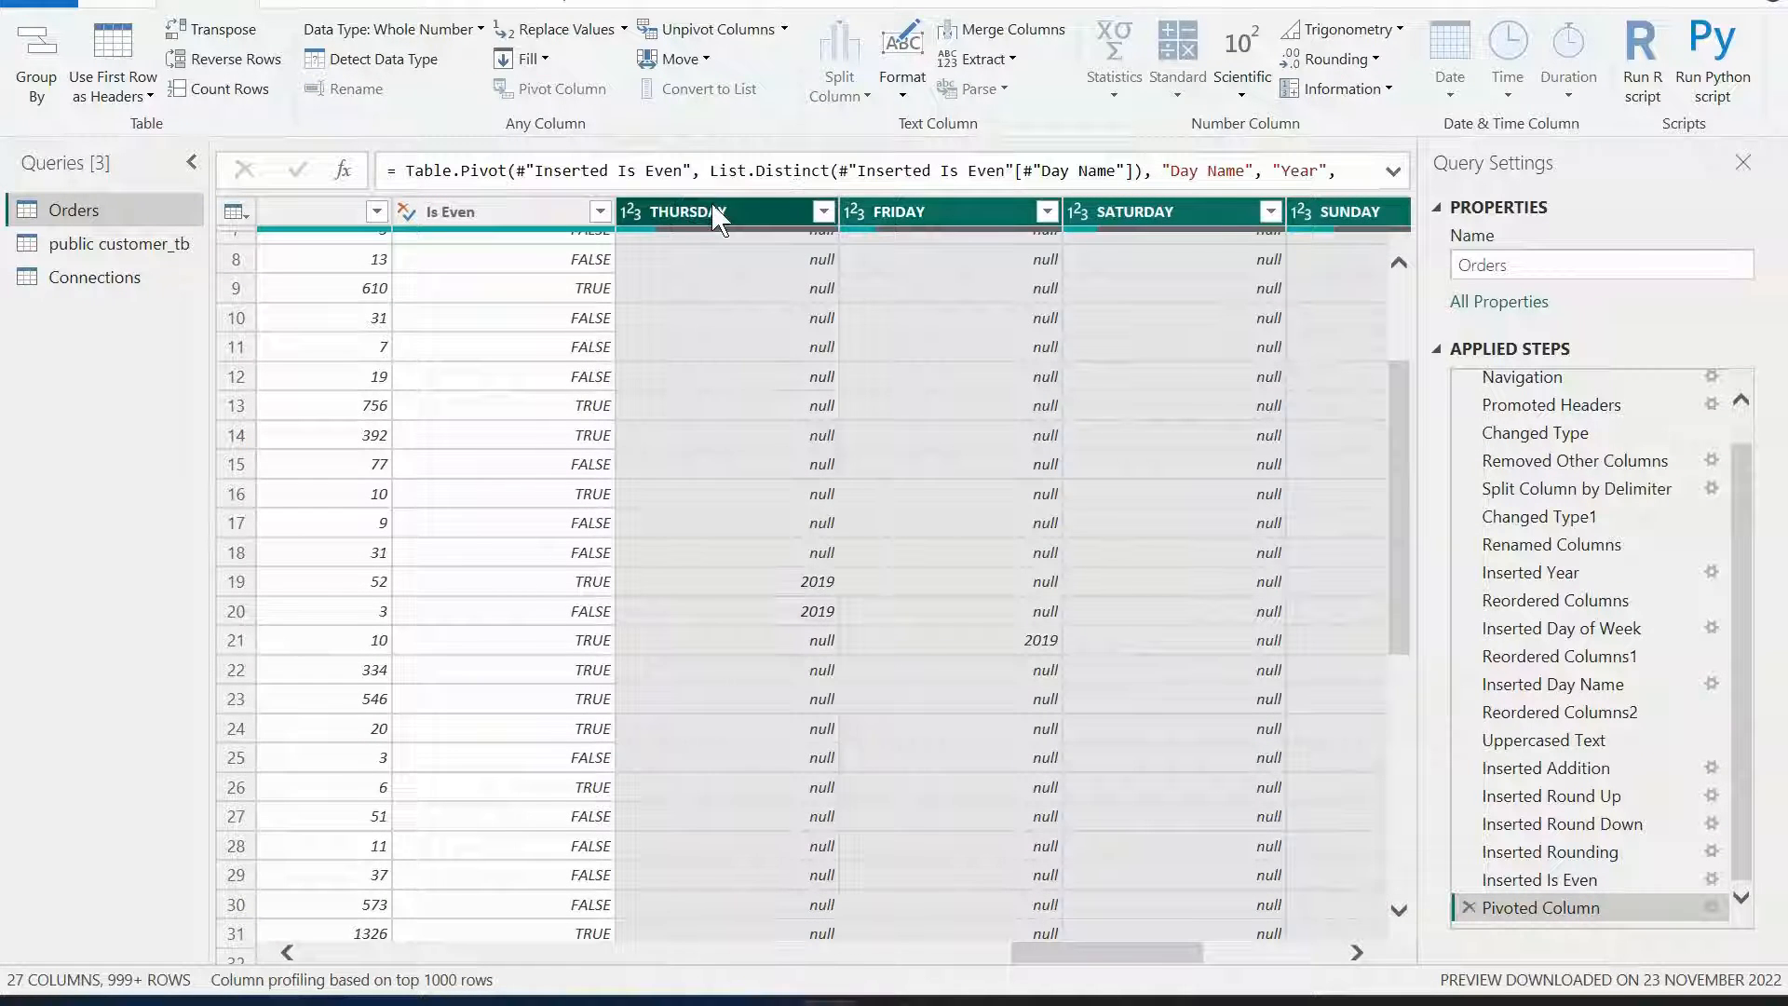
pyautogui.click(717, 31)
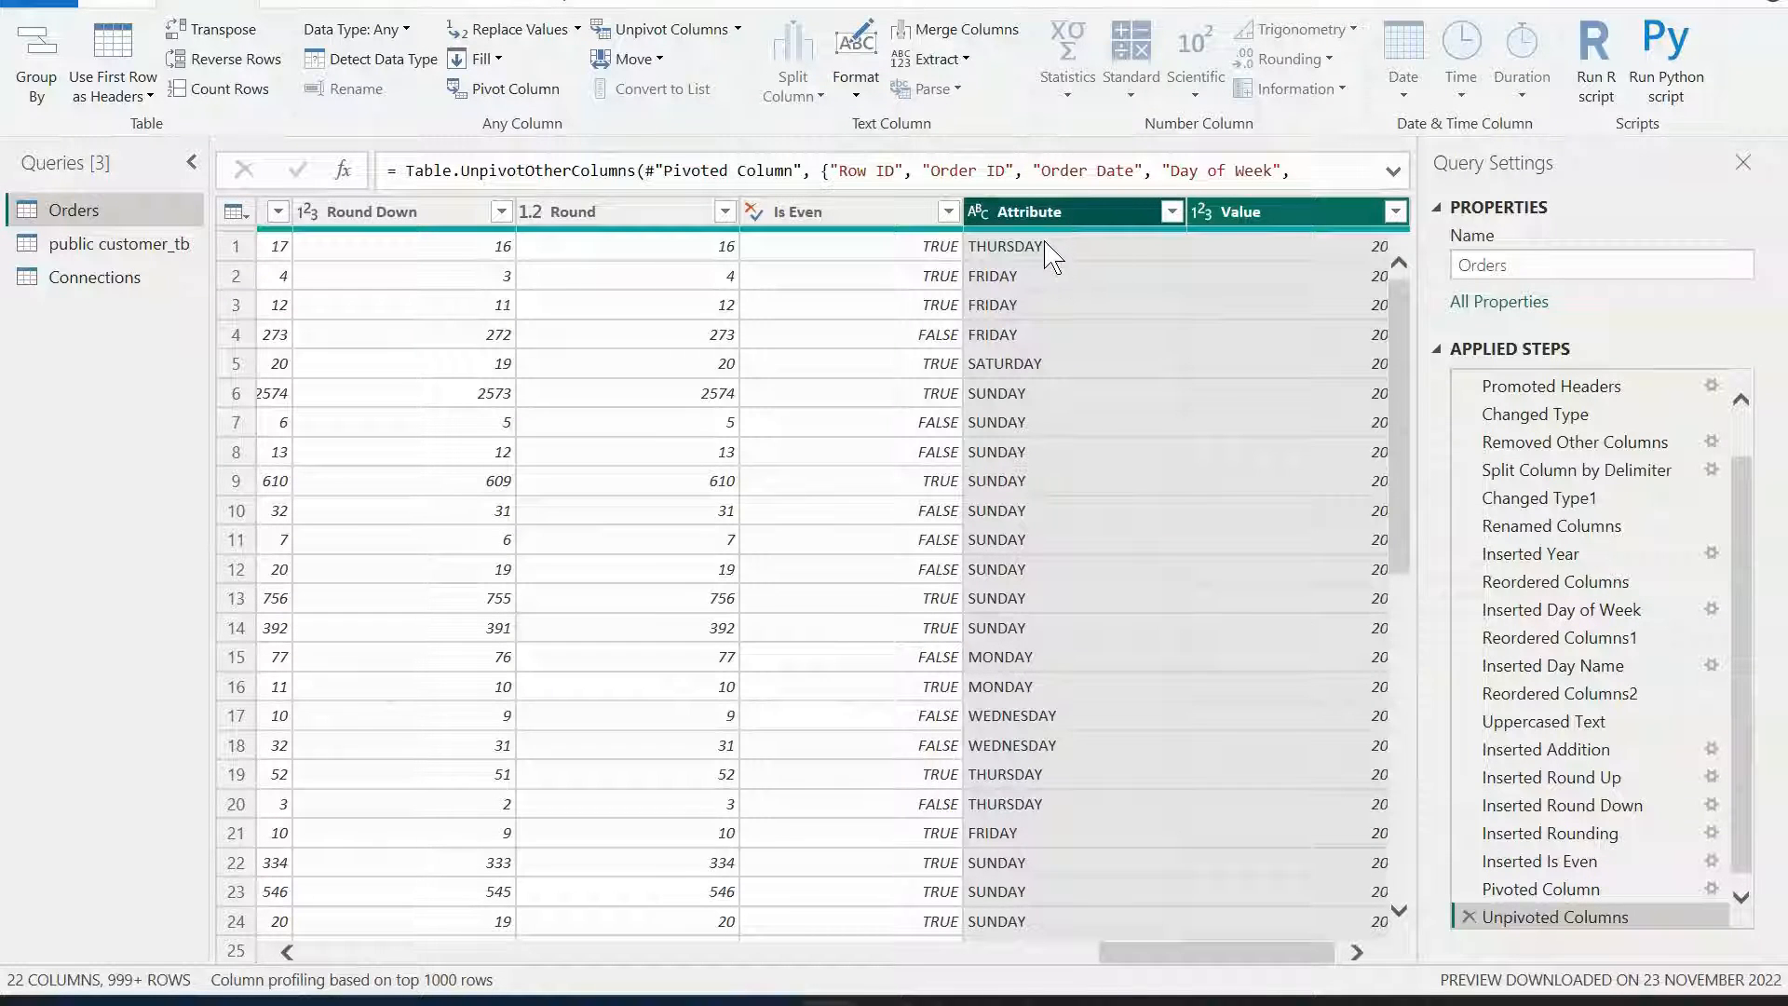
pyautogui.moveTo(1085, 244)
pyautogui.click(1169, 950)
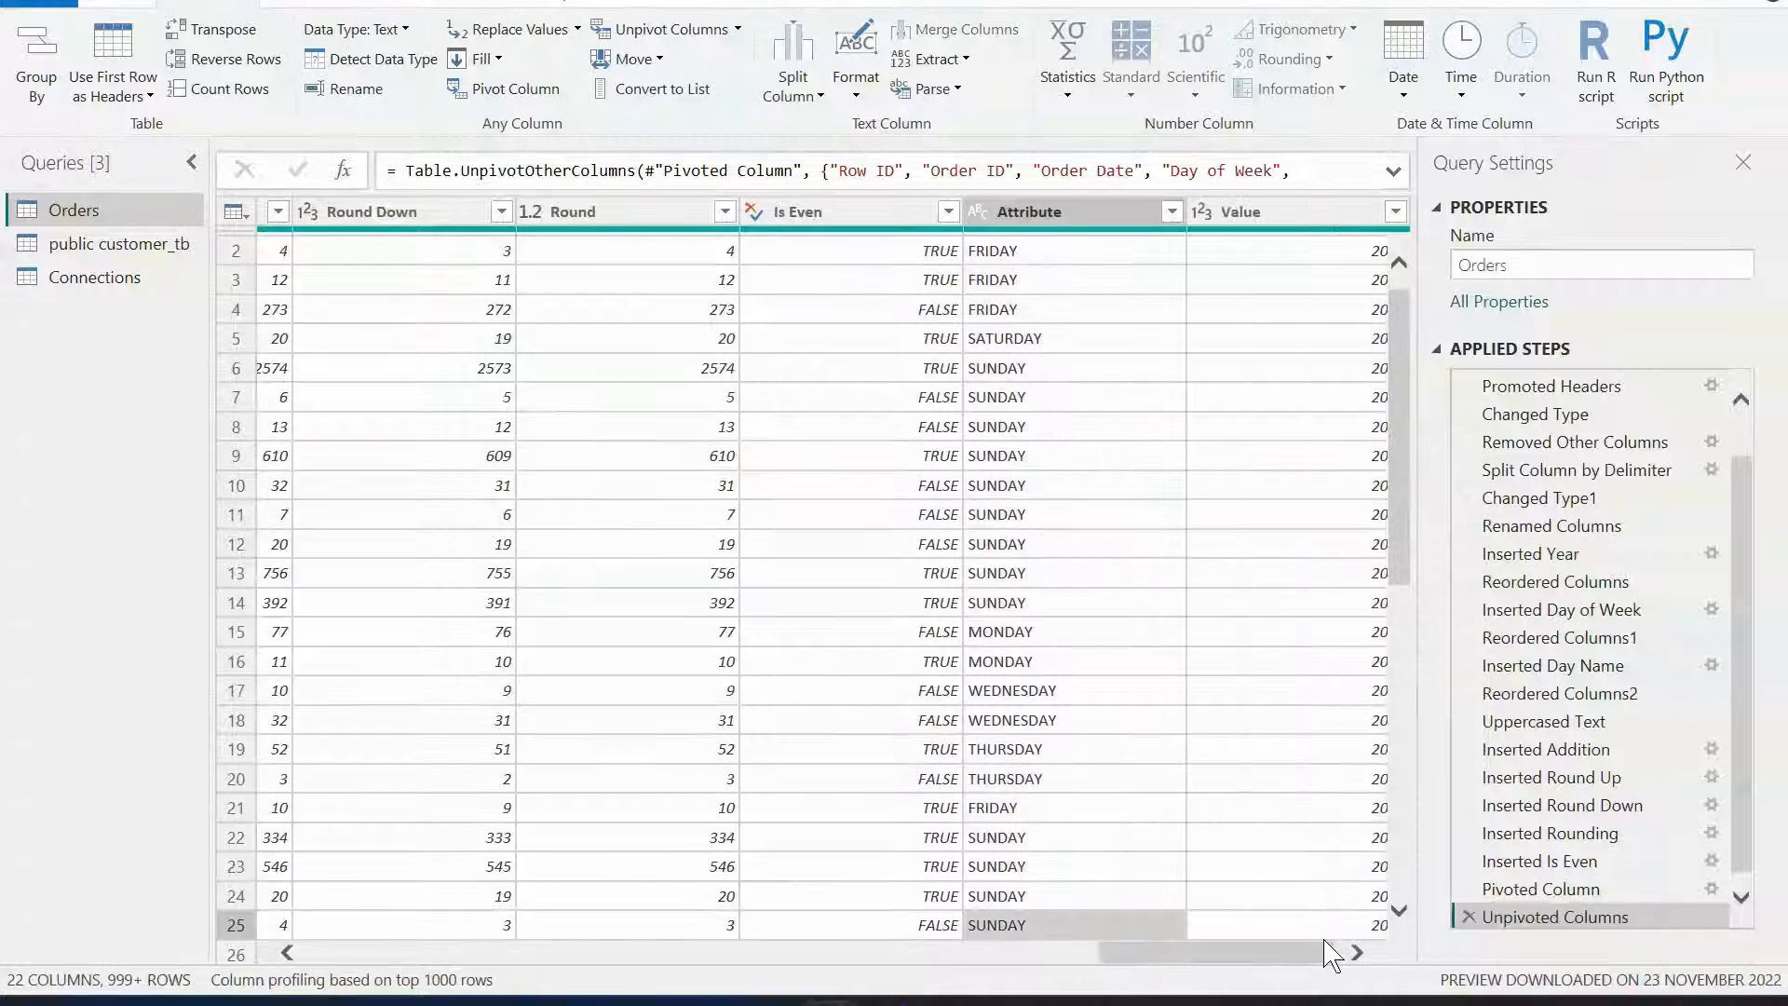
pyautogui.moveTo(1271, 951); pyautogui.dragTo(1471, 948)
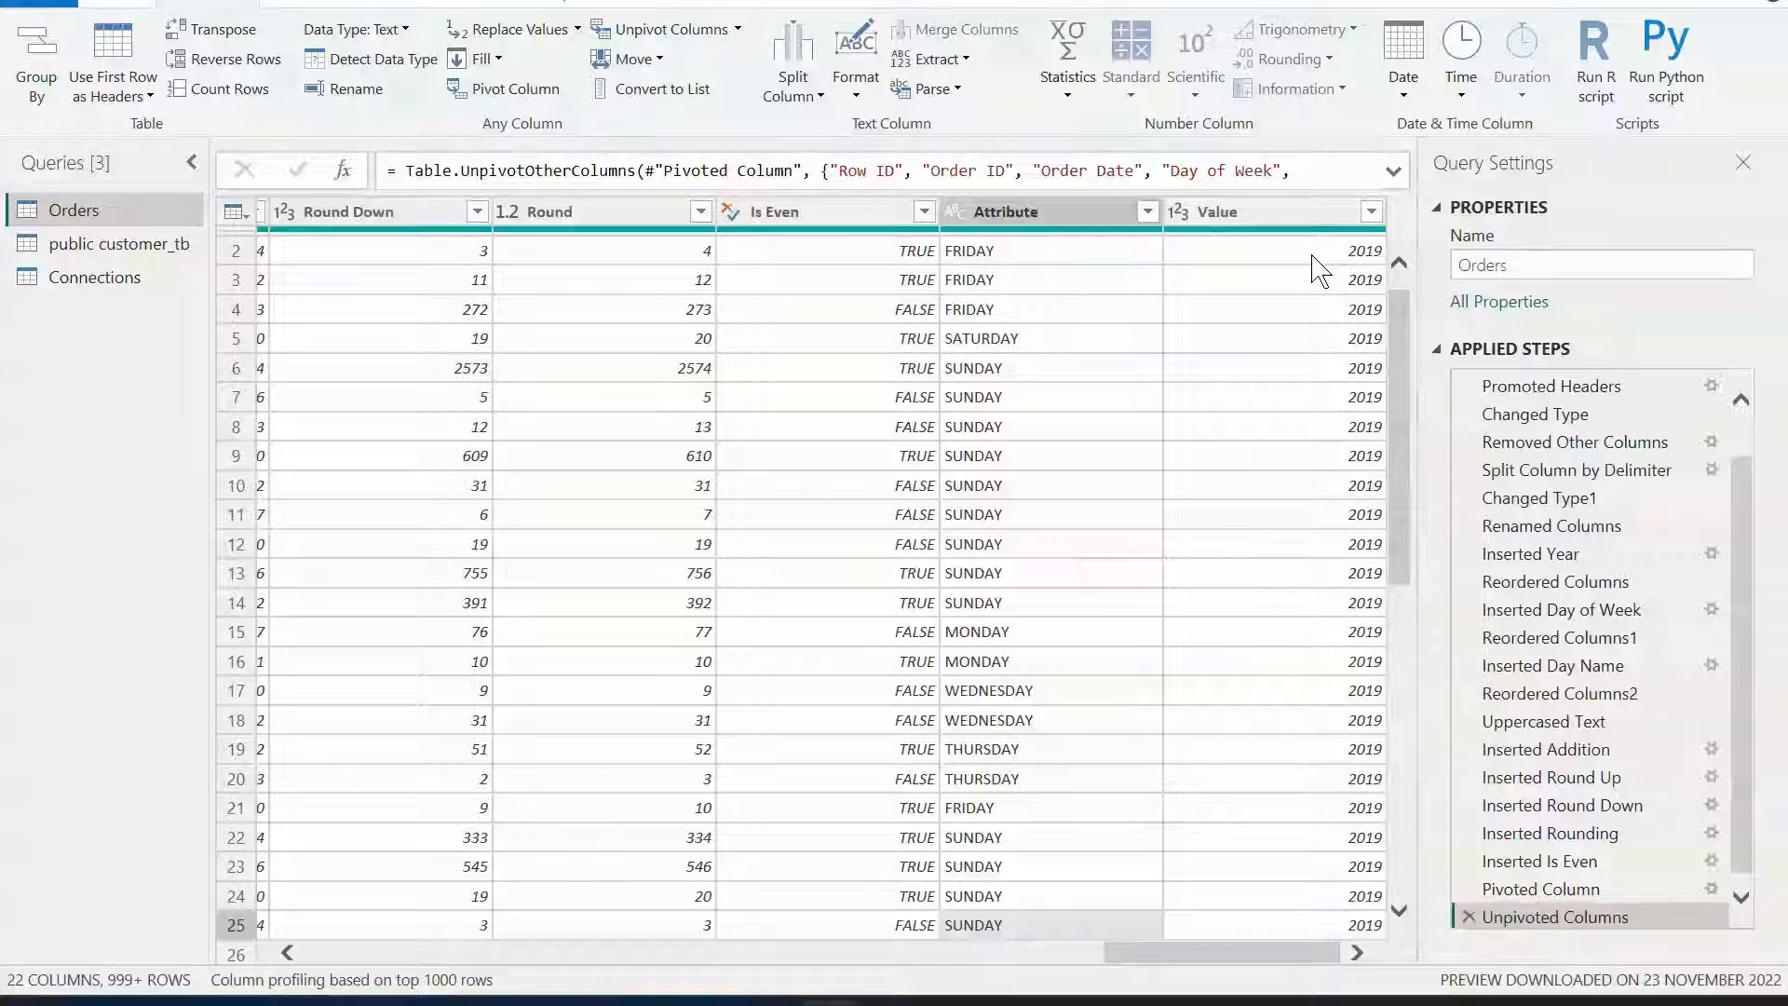
# Switch to the GitHub course README and review the Day 2 module's list of Power Query topics.
pyautogui.hotkey('alt', 'Tab')
pyautogui.click(702, 569)
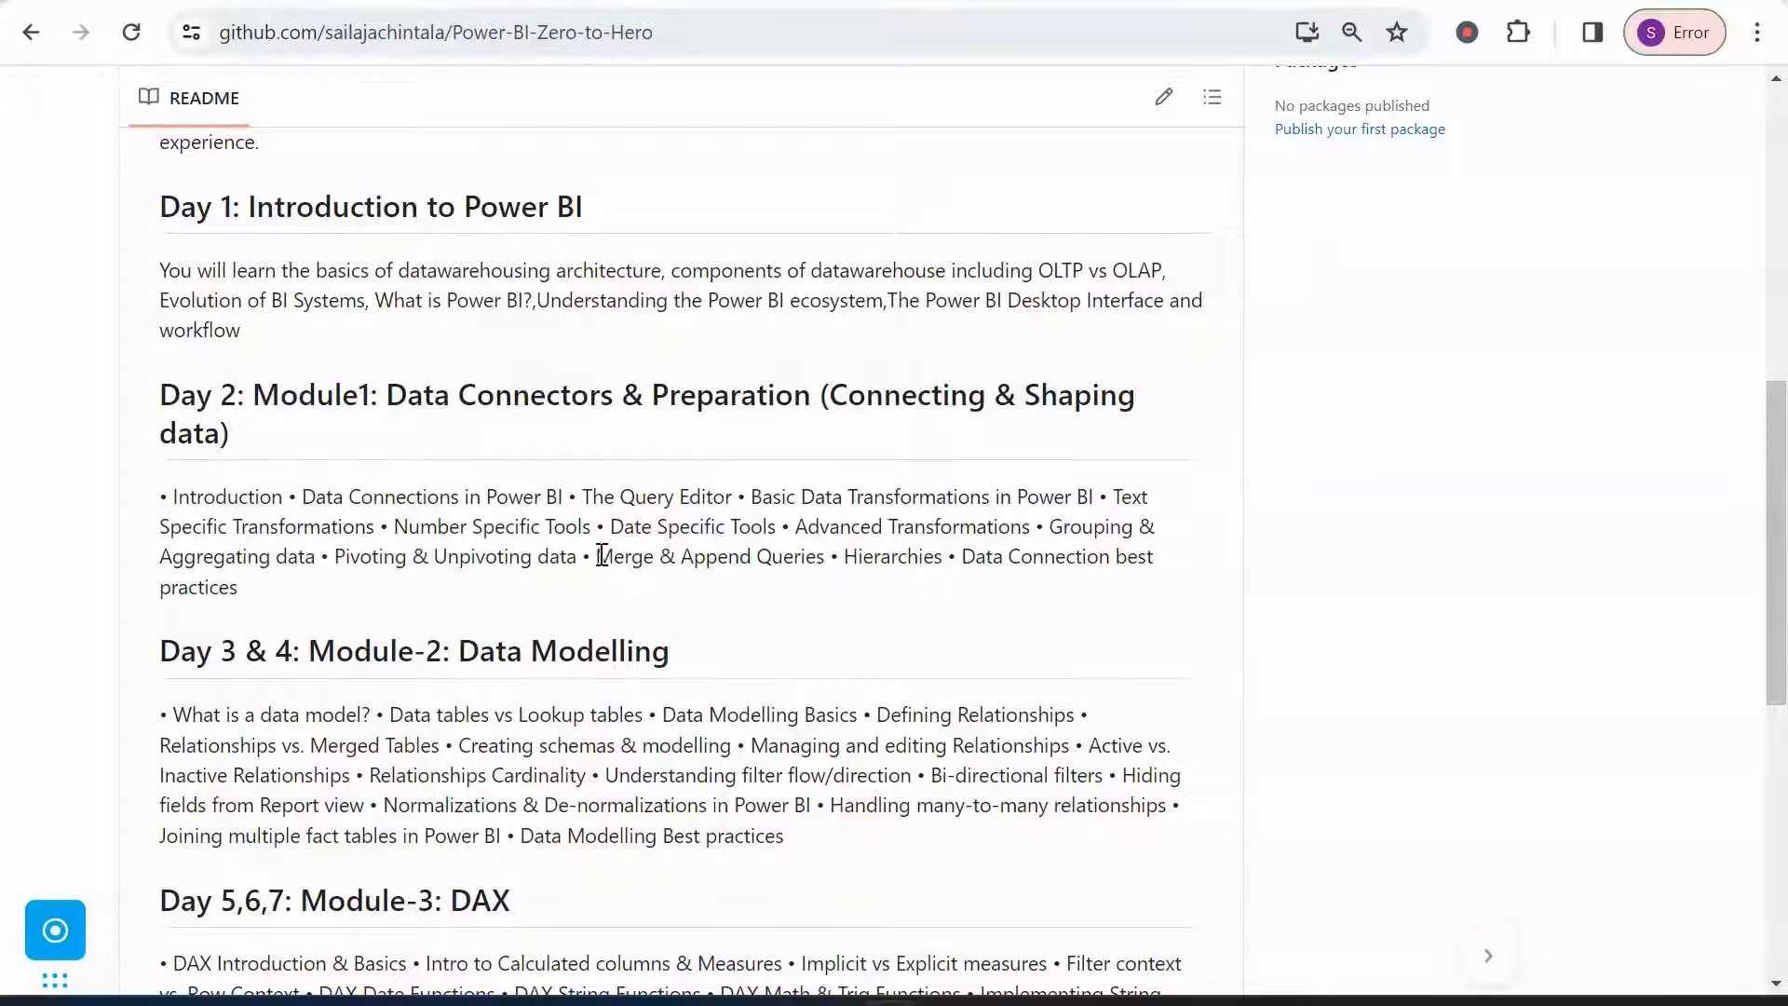
pyautogui.moveTo(596, 559); pyautogui.dragTo(838, 559)
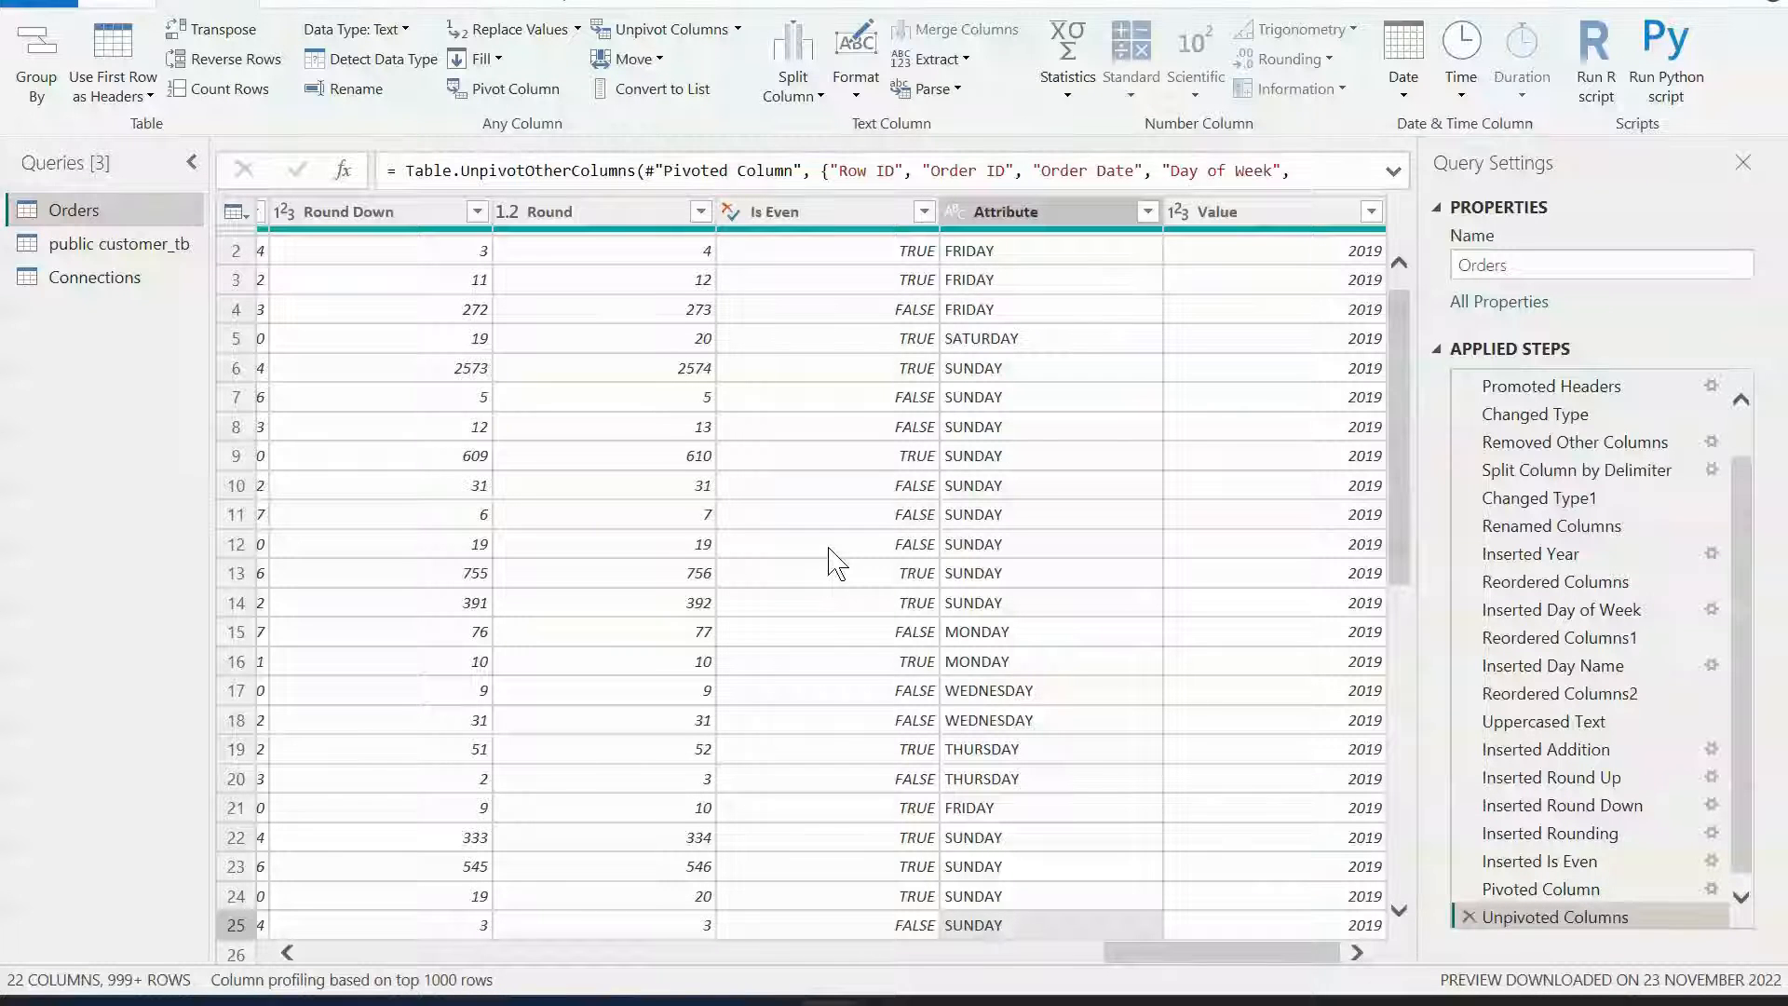
pyautogui.moveTo(807, 987)
pyautogui.click(783, 934)
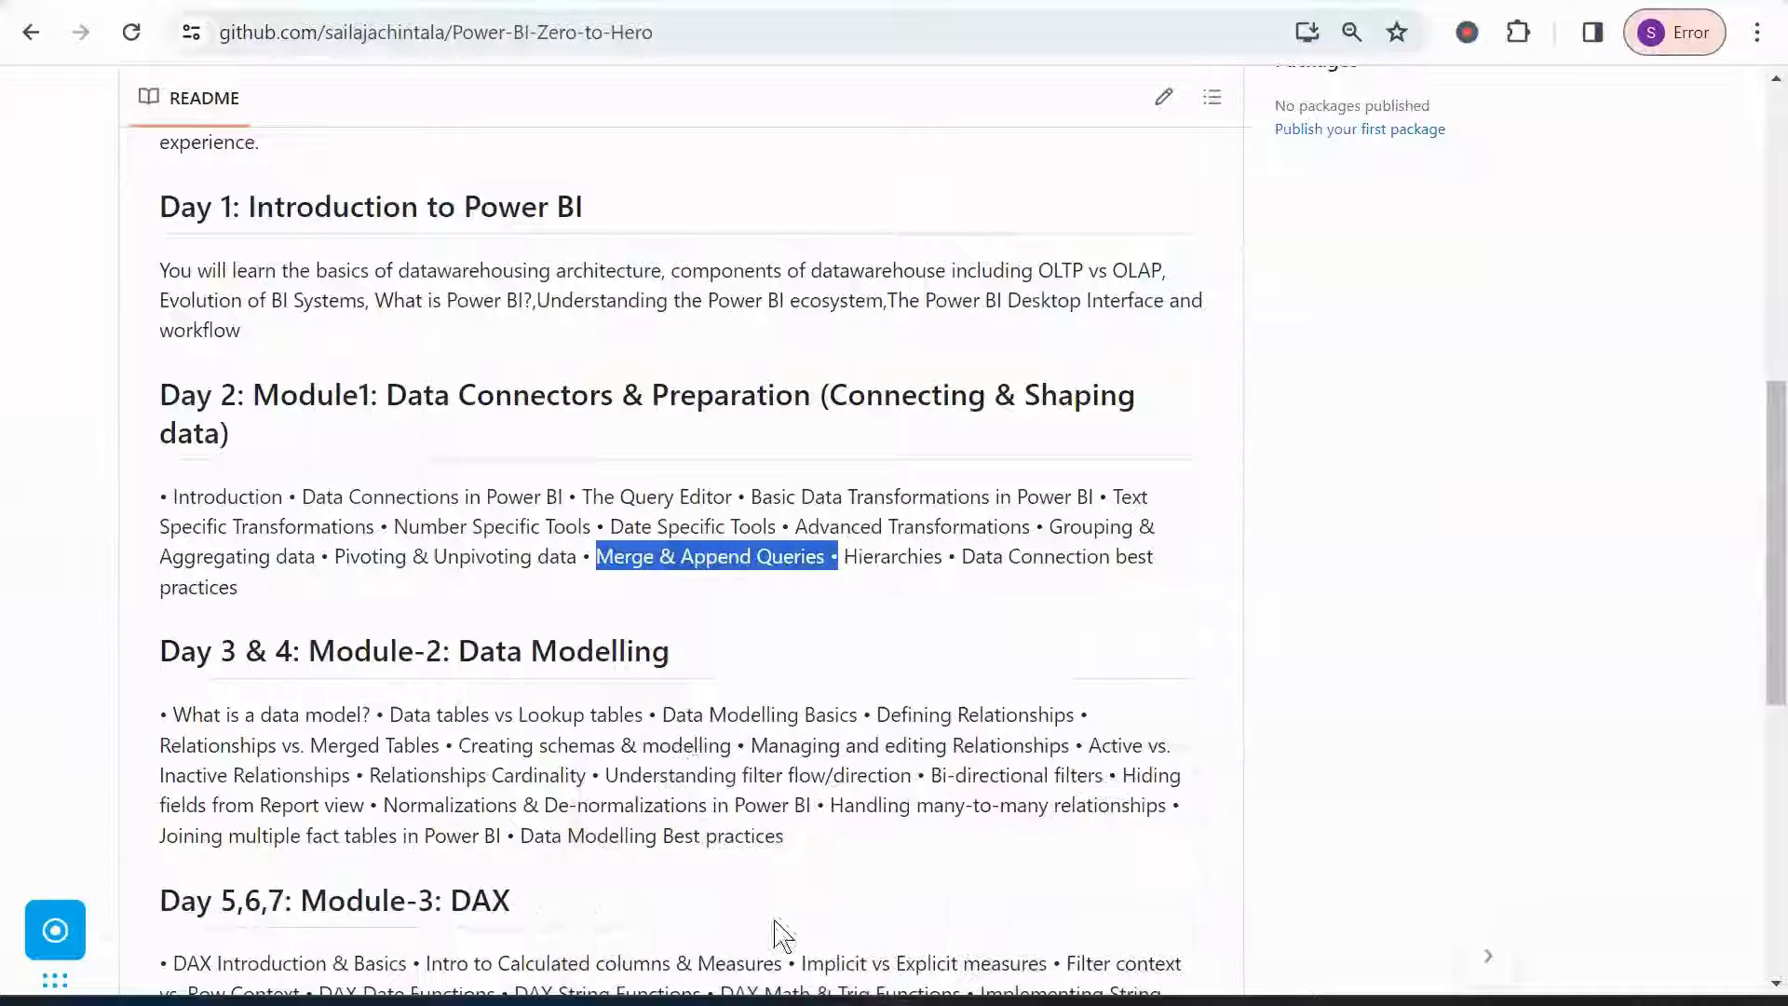
pyautogui.click(770, 607)
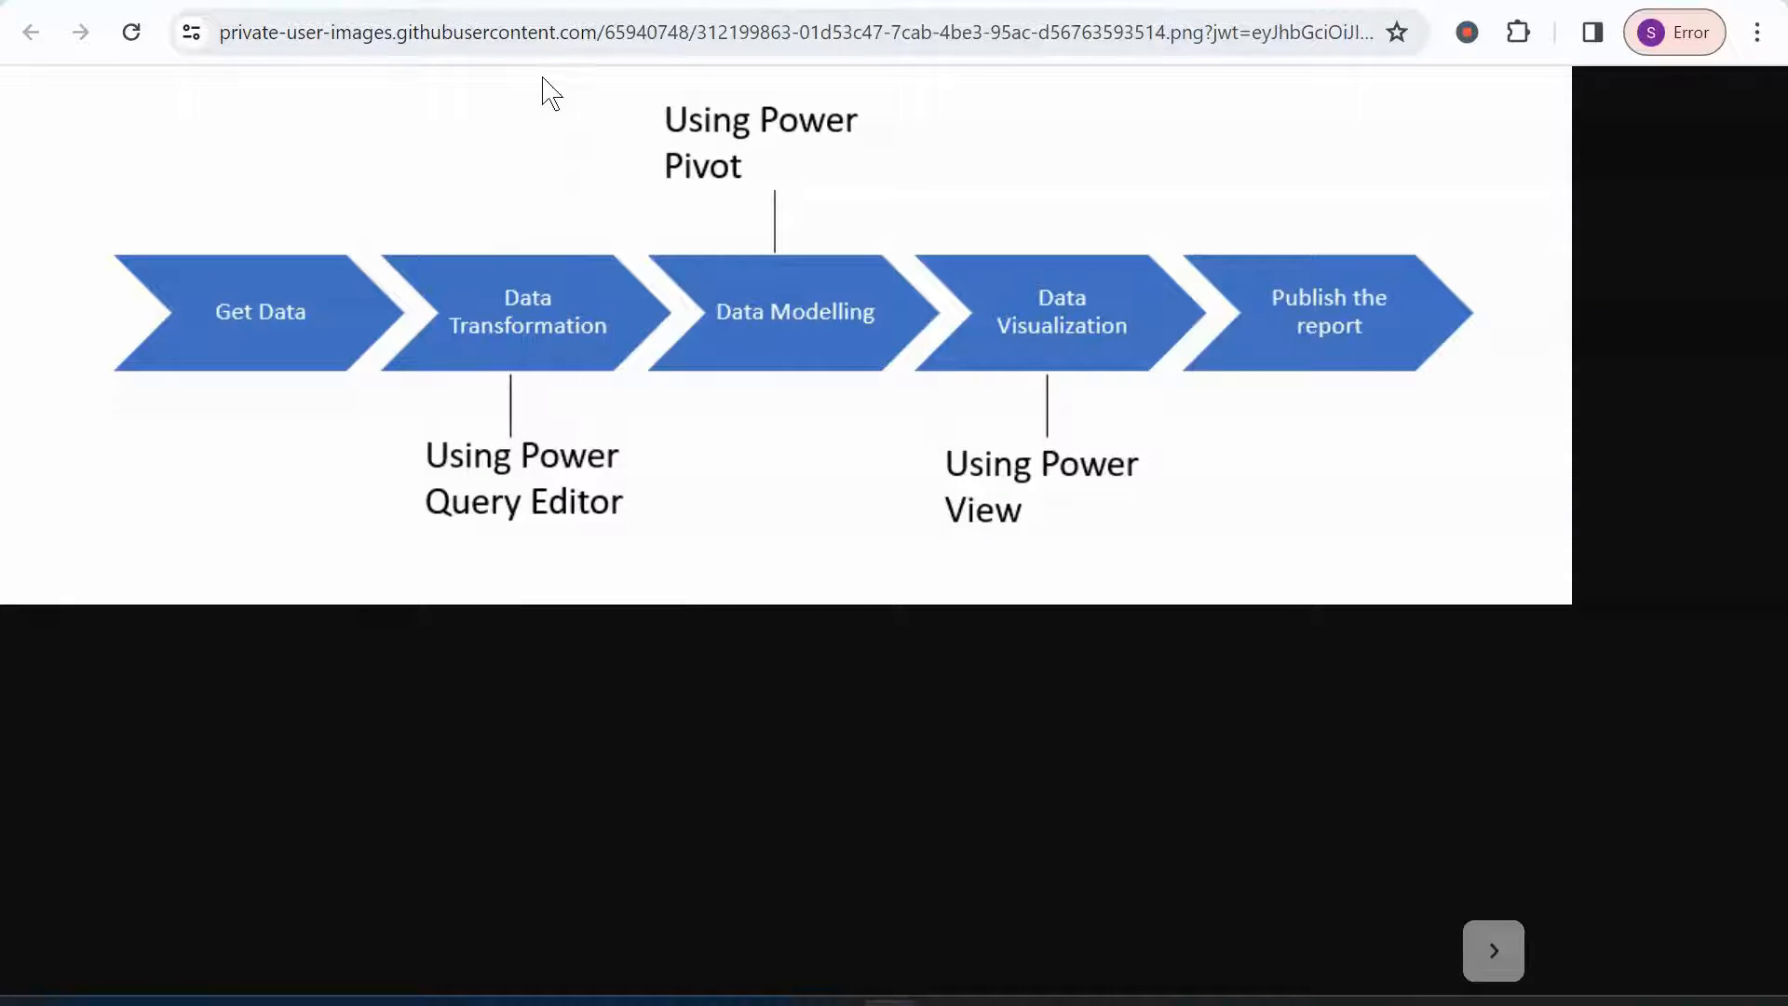
pyautogui.hotkey('alt', 'Left')
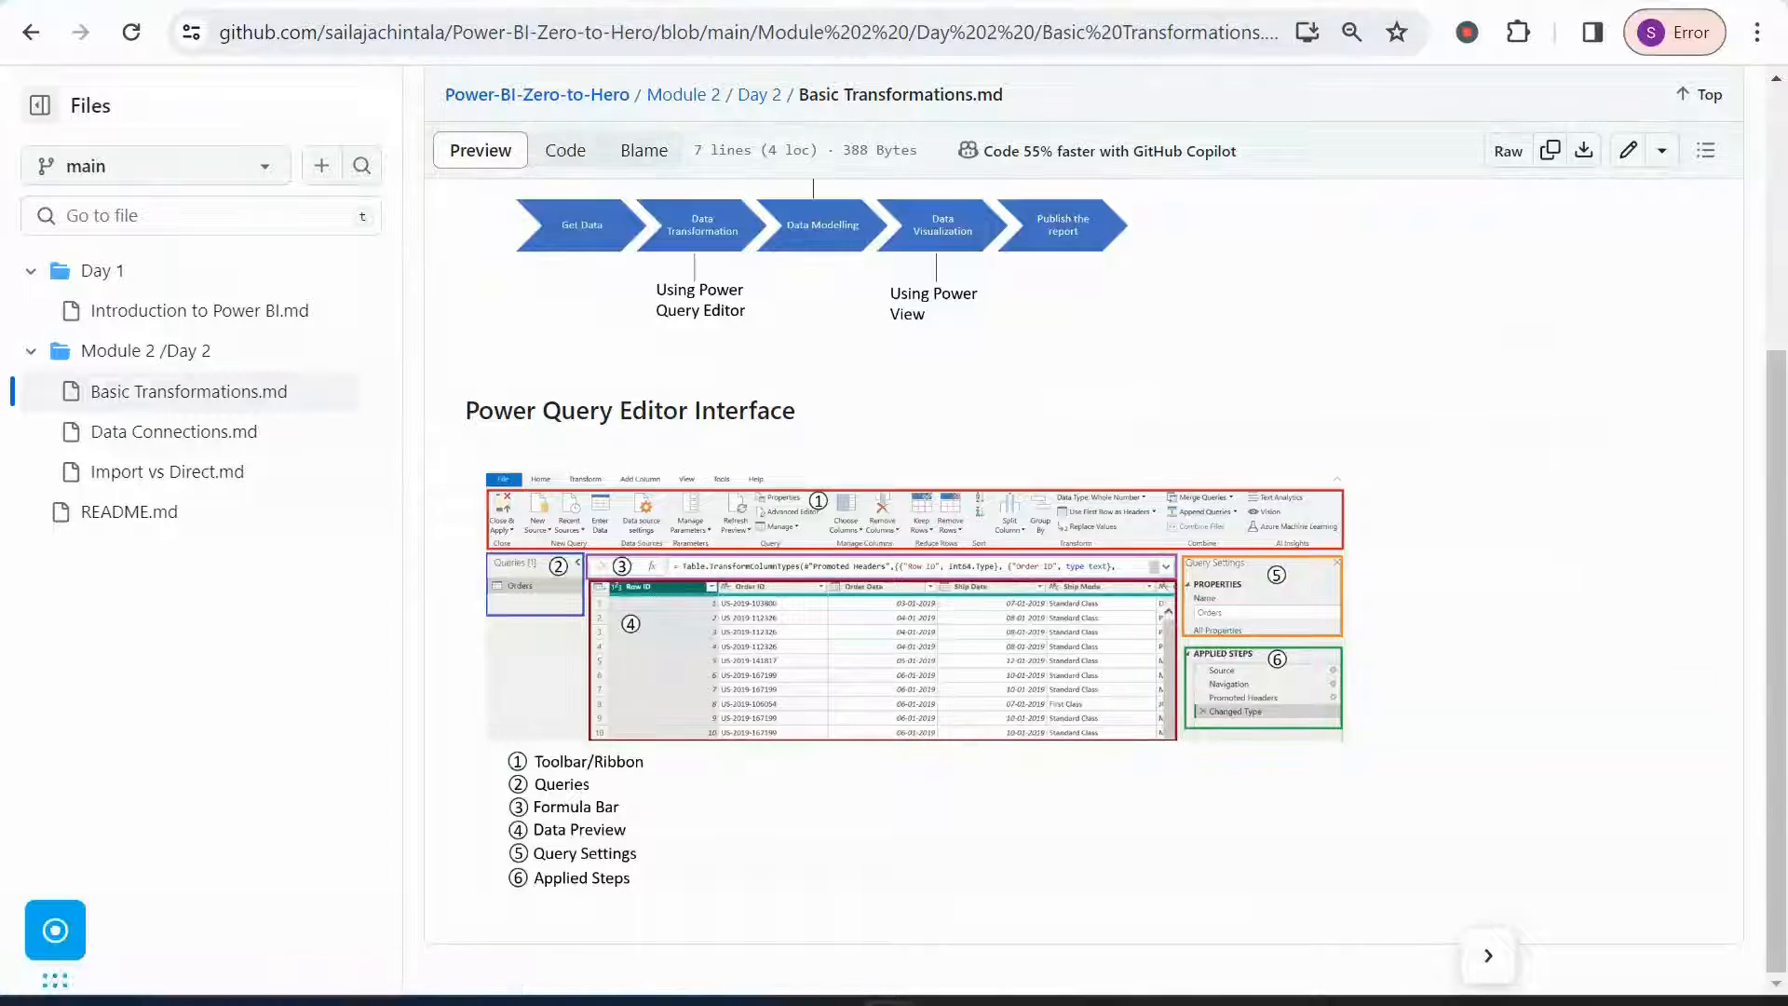
pyautogui.click(550, 1)
pyautogui.click(326, 2)
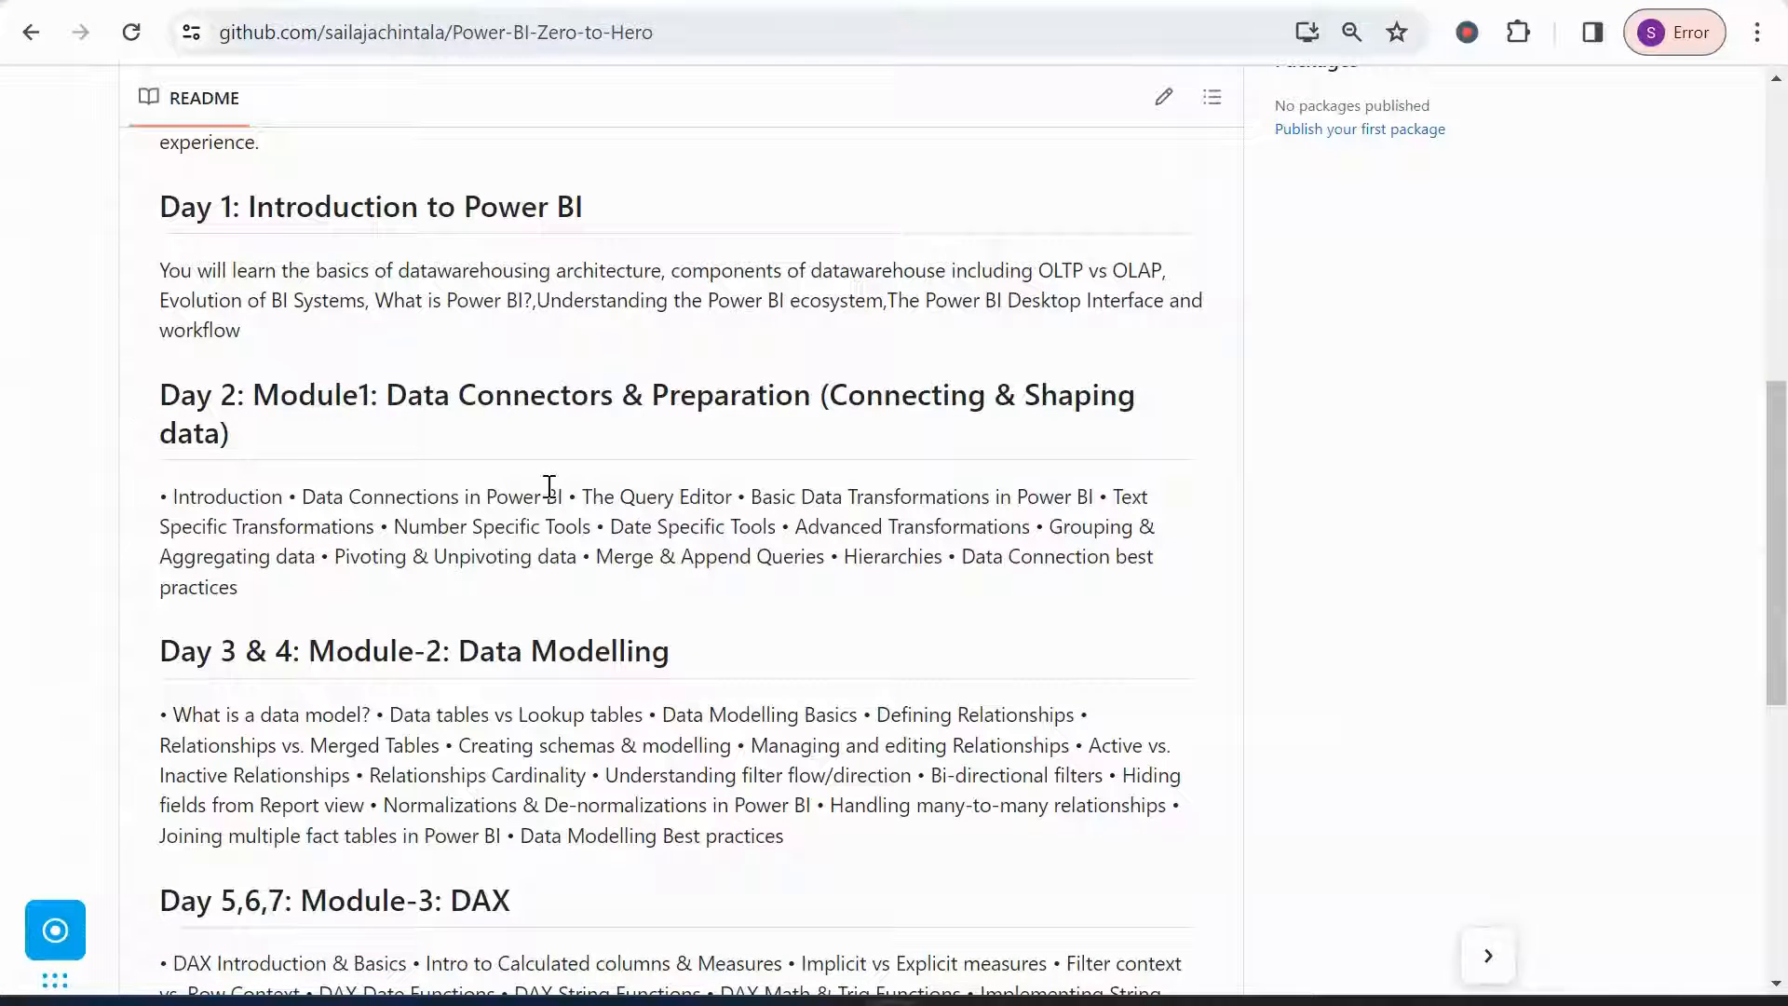
pyautogui.moveTo(583, 499); pyautogui.dragTo(751, 497)
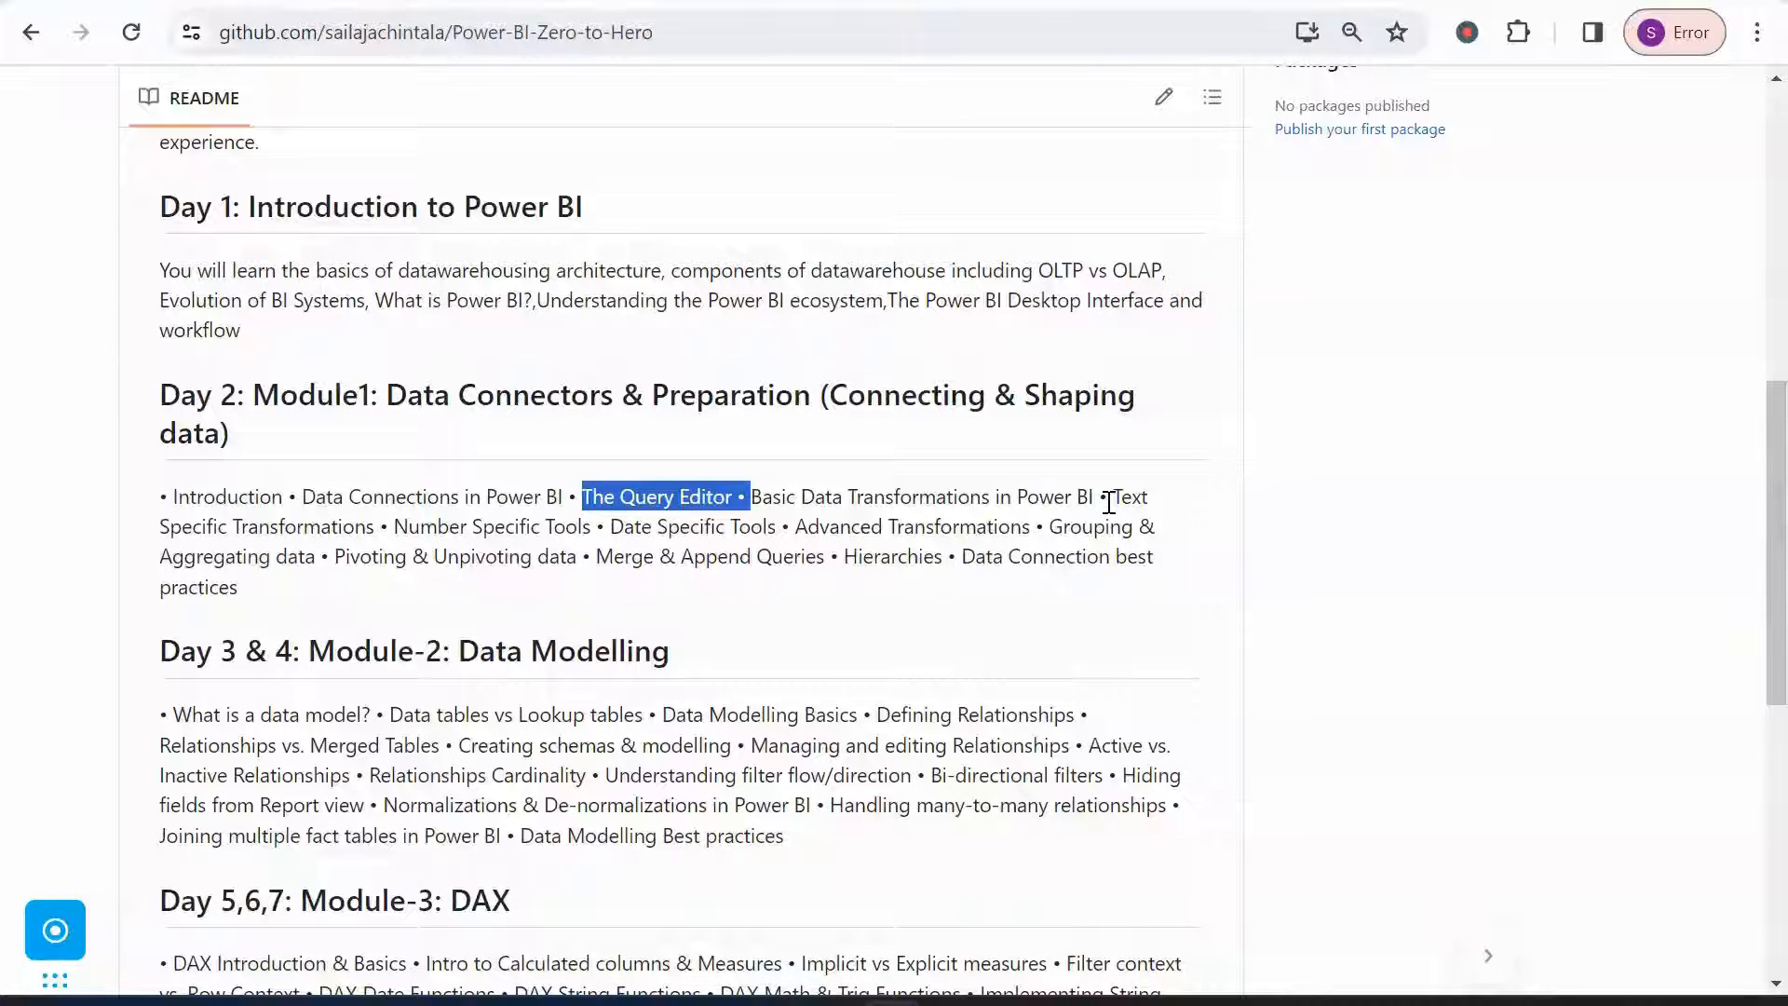
pyautogui.moveTo(1116, 500); pyautogui.dragTo(374, 525)
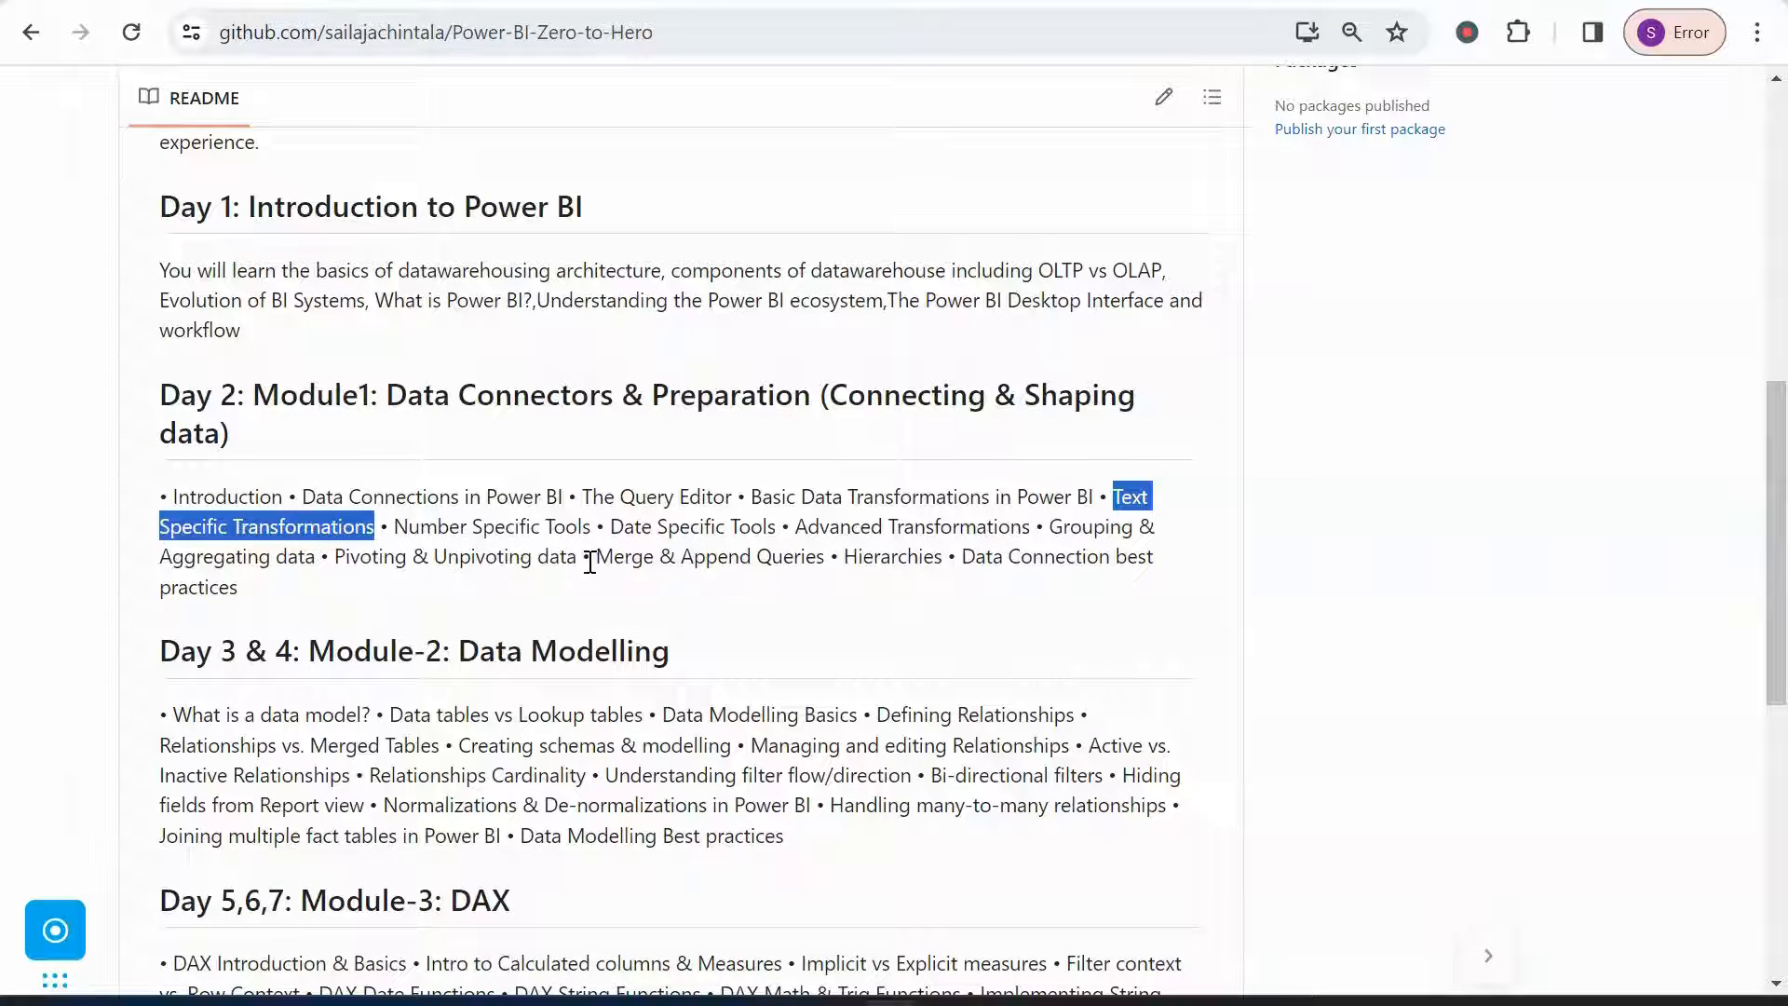
pyautogui.click(589, 564)
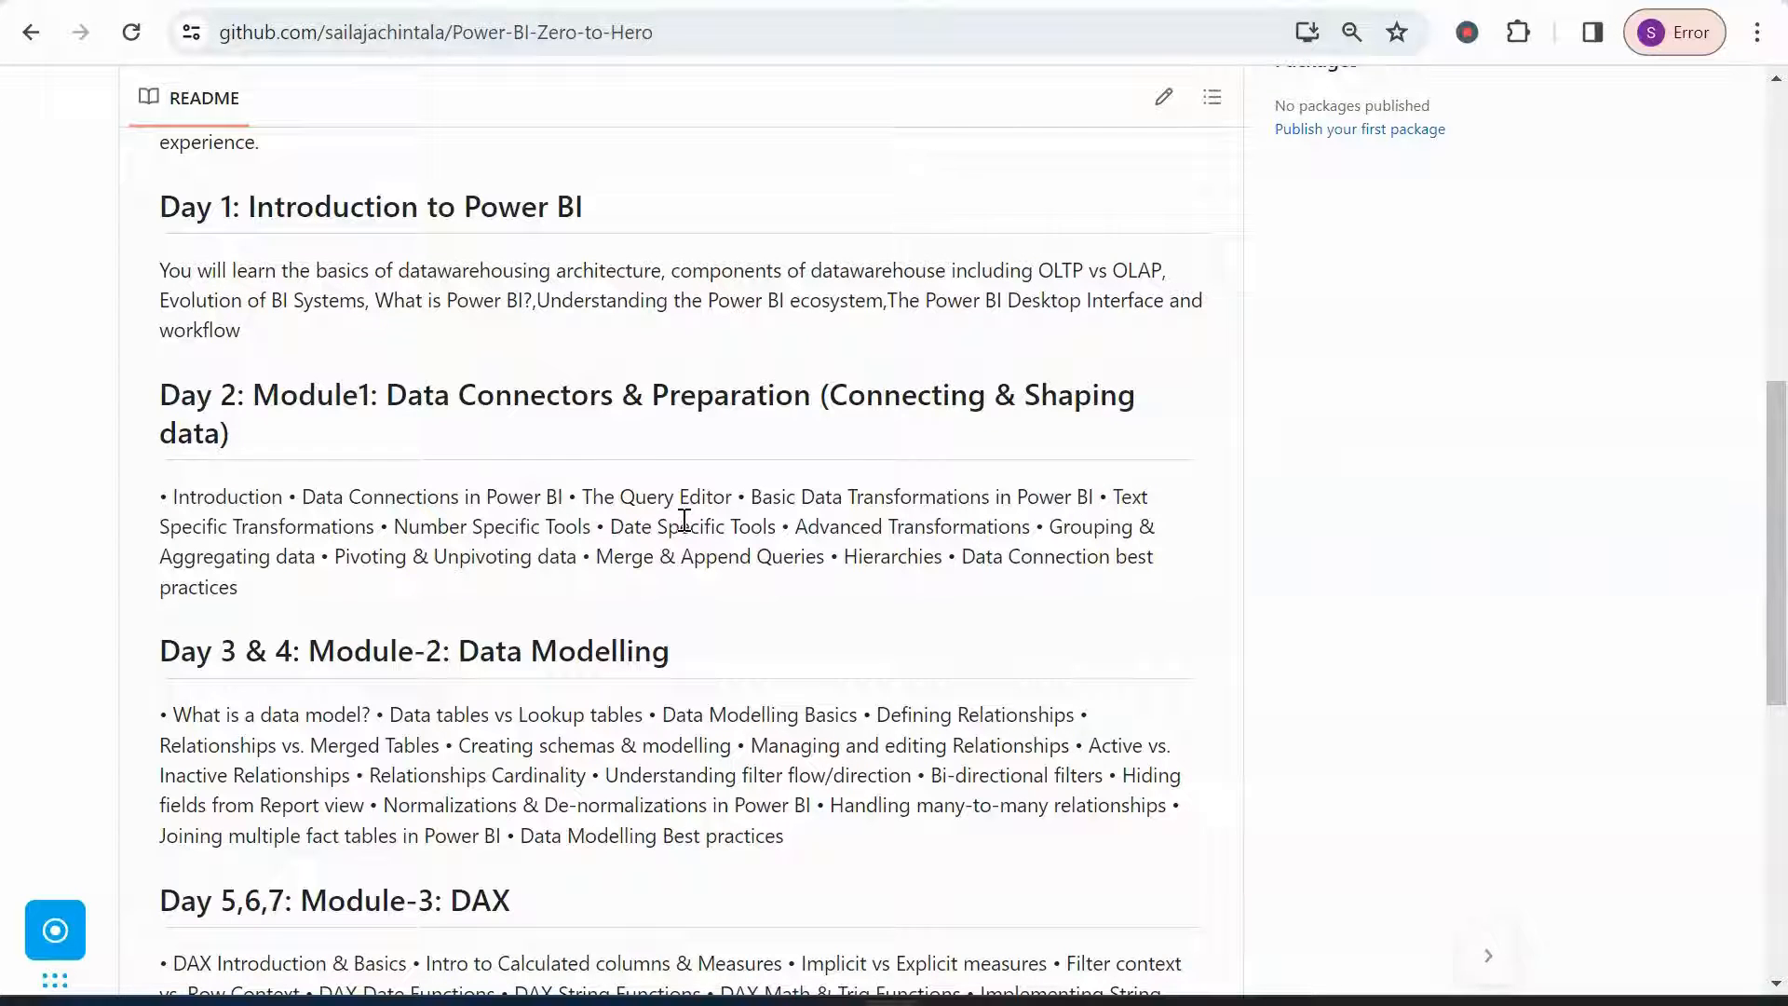
pyautogui.moveTo(838, 985)
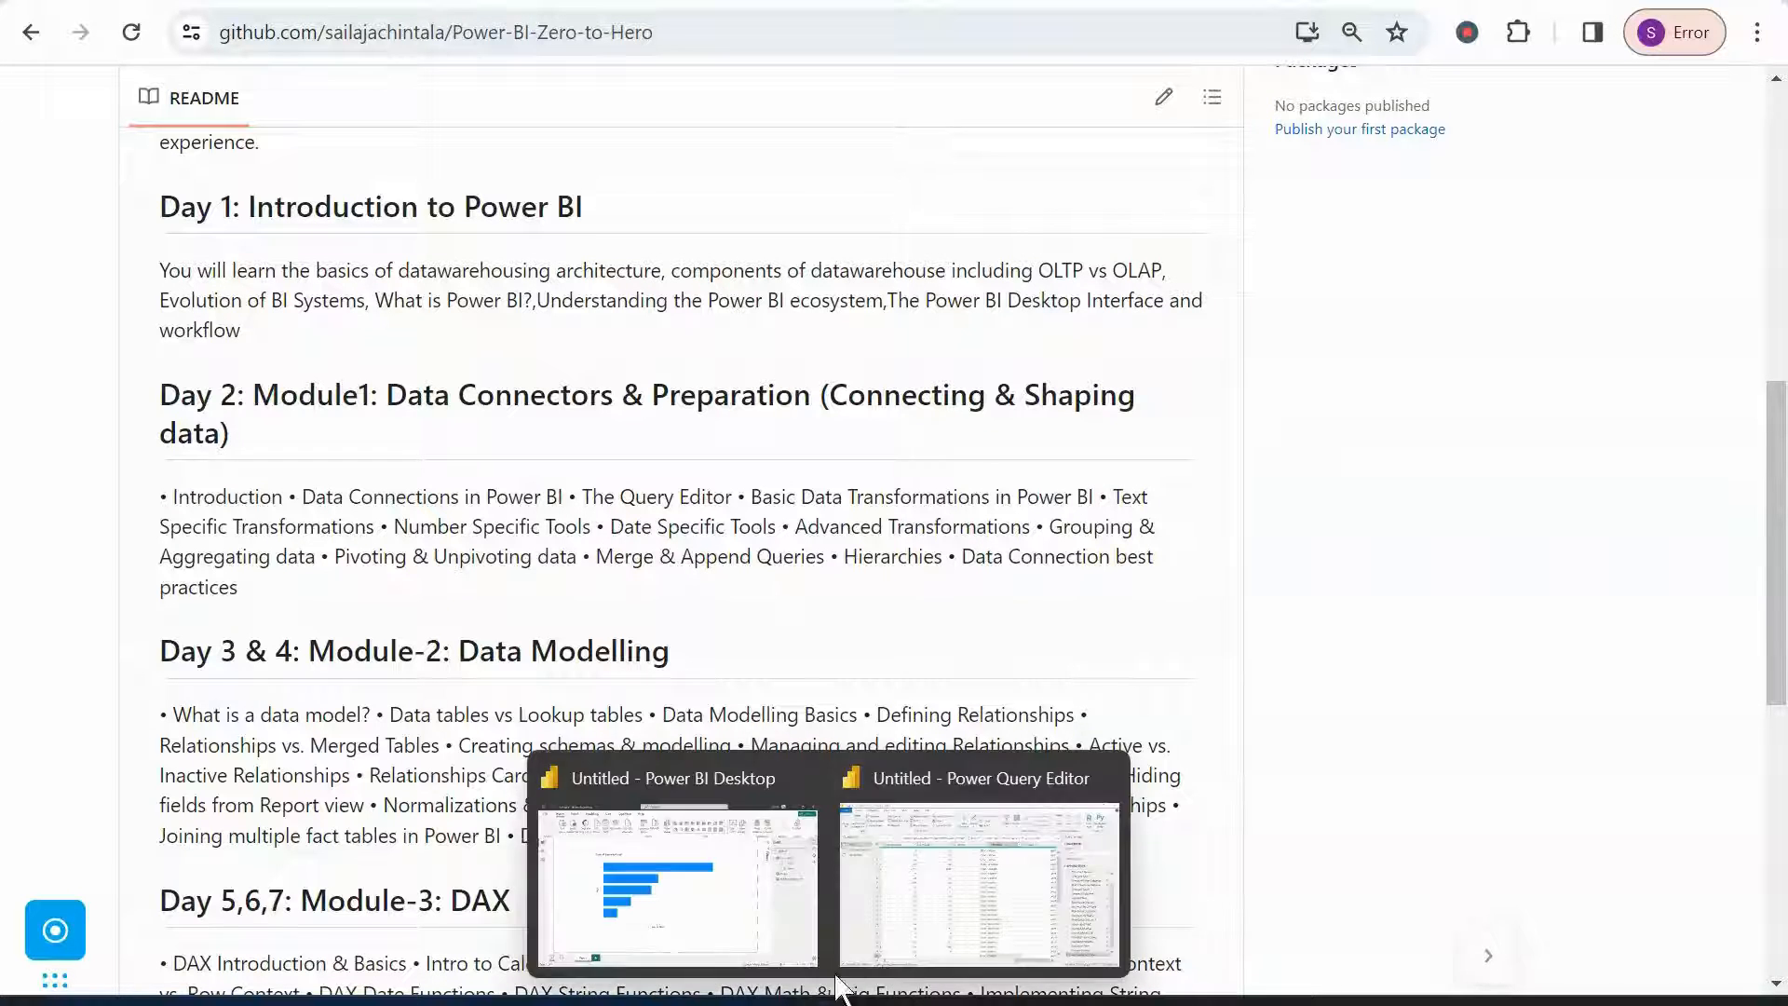
pyautogui.click(886, 909)
pyautogui.click(608, 216)
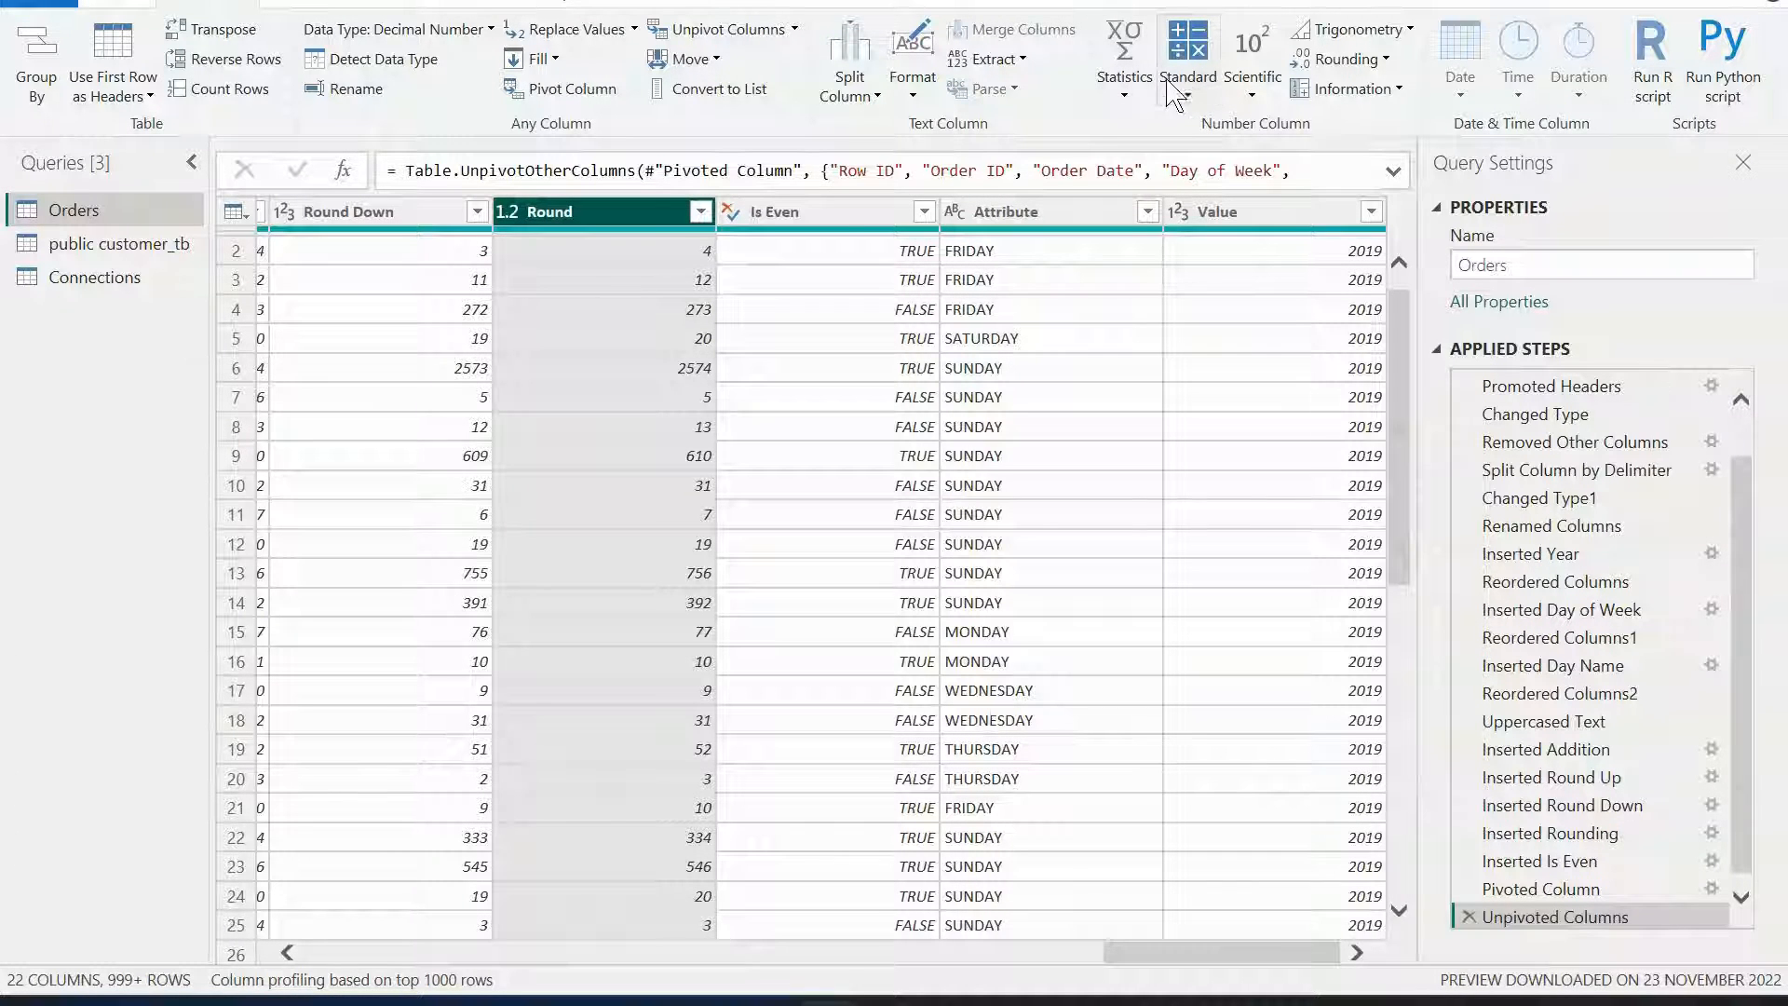
pyautogui.click(1029, 216)
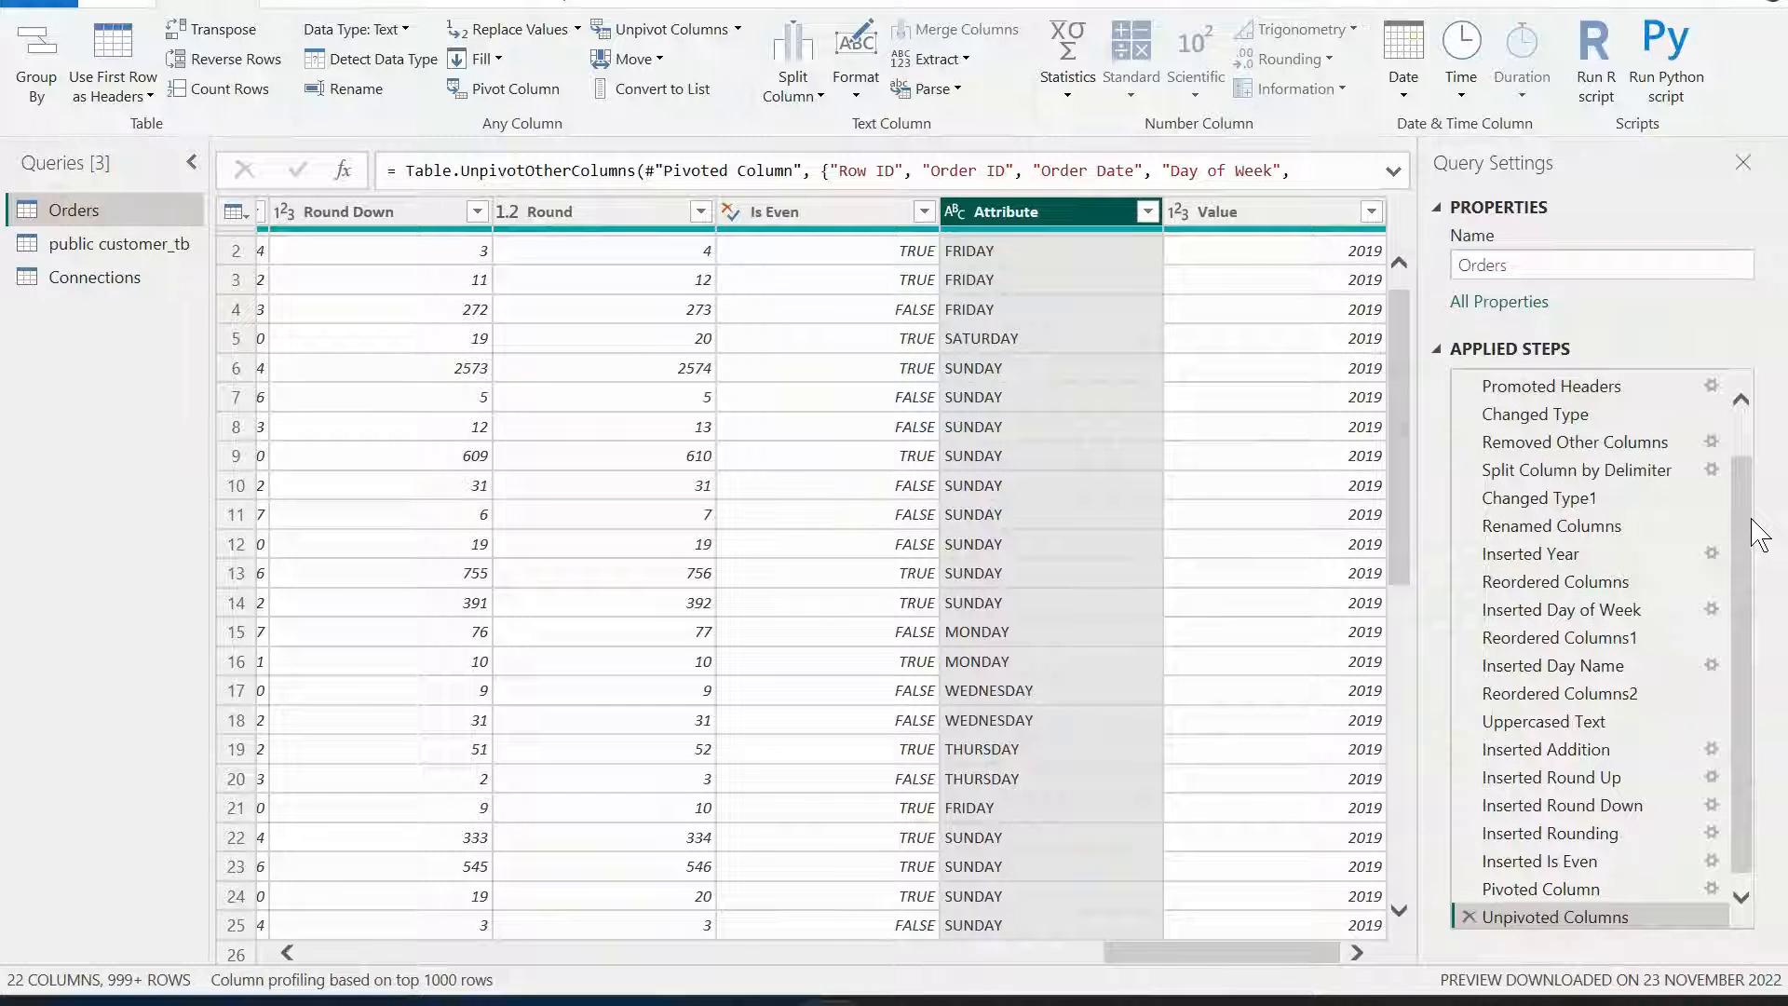
# Return to the README and review the remaining Day 2 topics from Merge & Append Queries onward.
pyautogui.hotkey('alt', 'Tab')
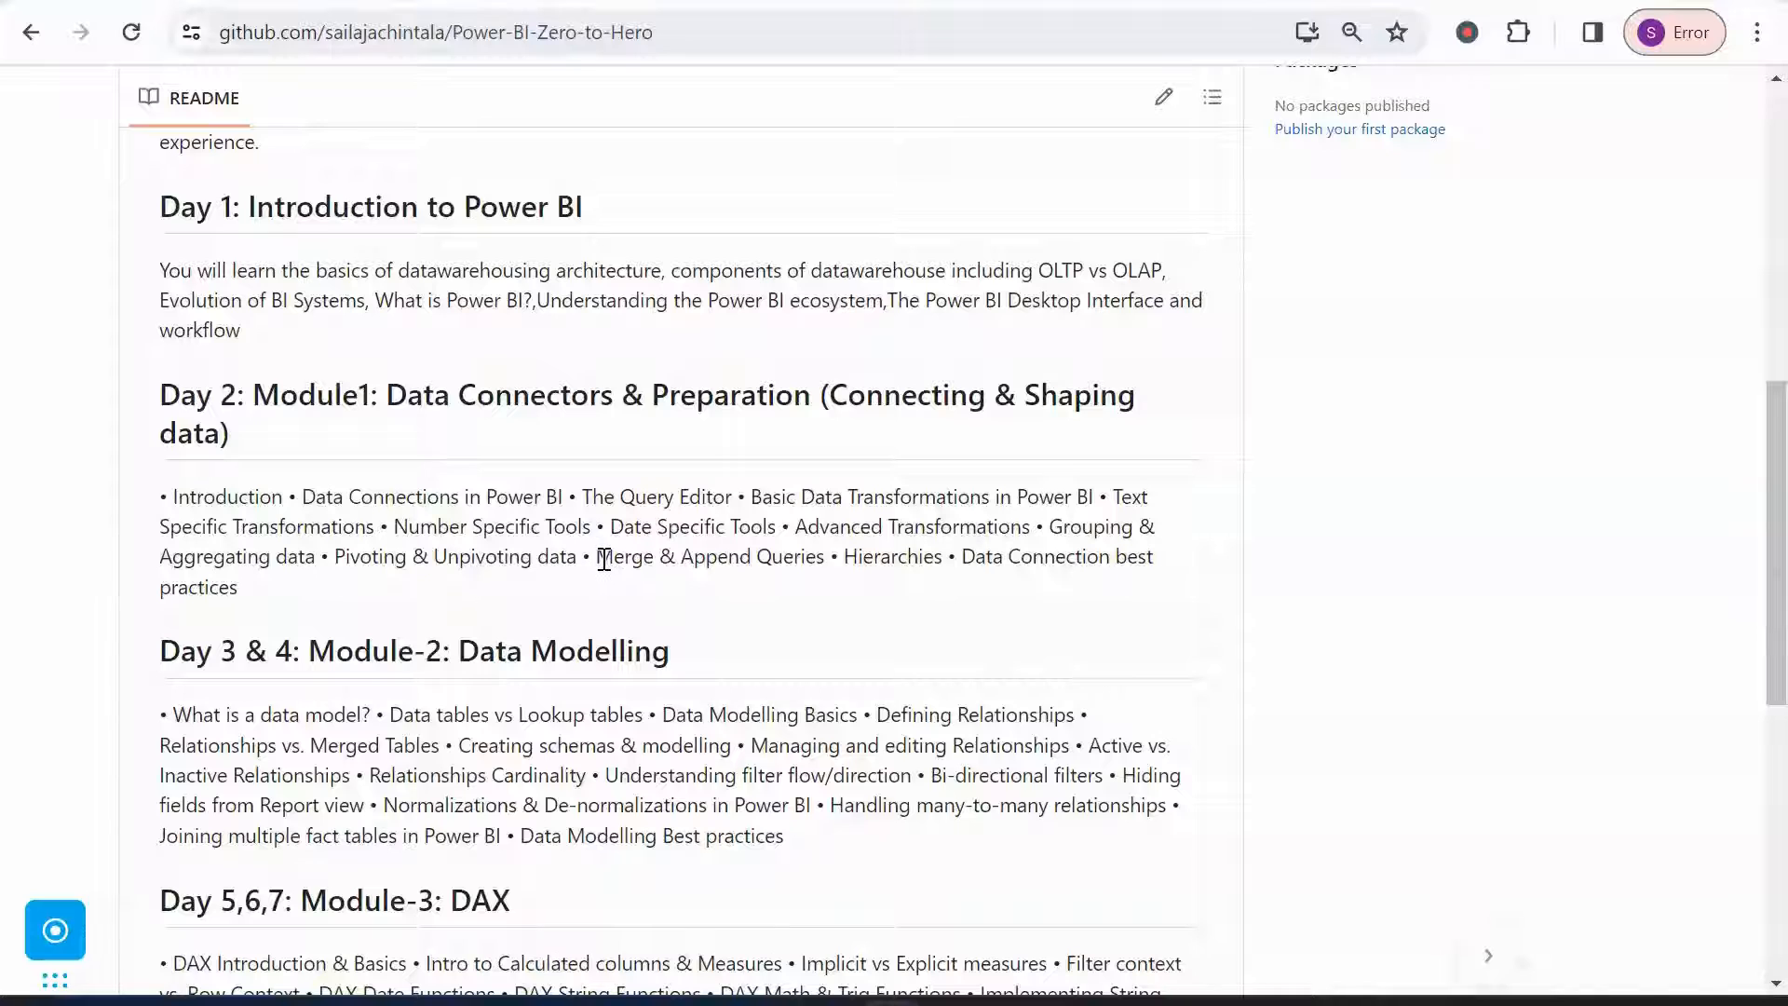
pyautogui.moveTo(596, 557); pyautogui.dragTo(708, 596)
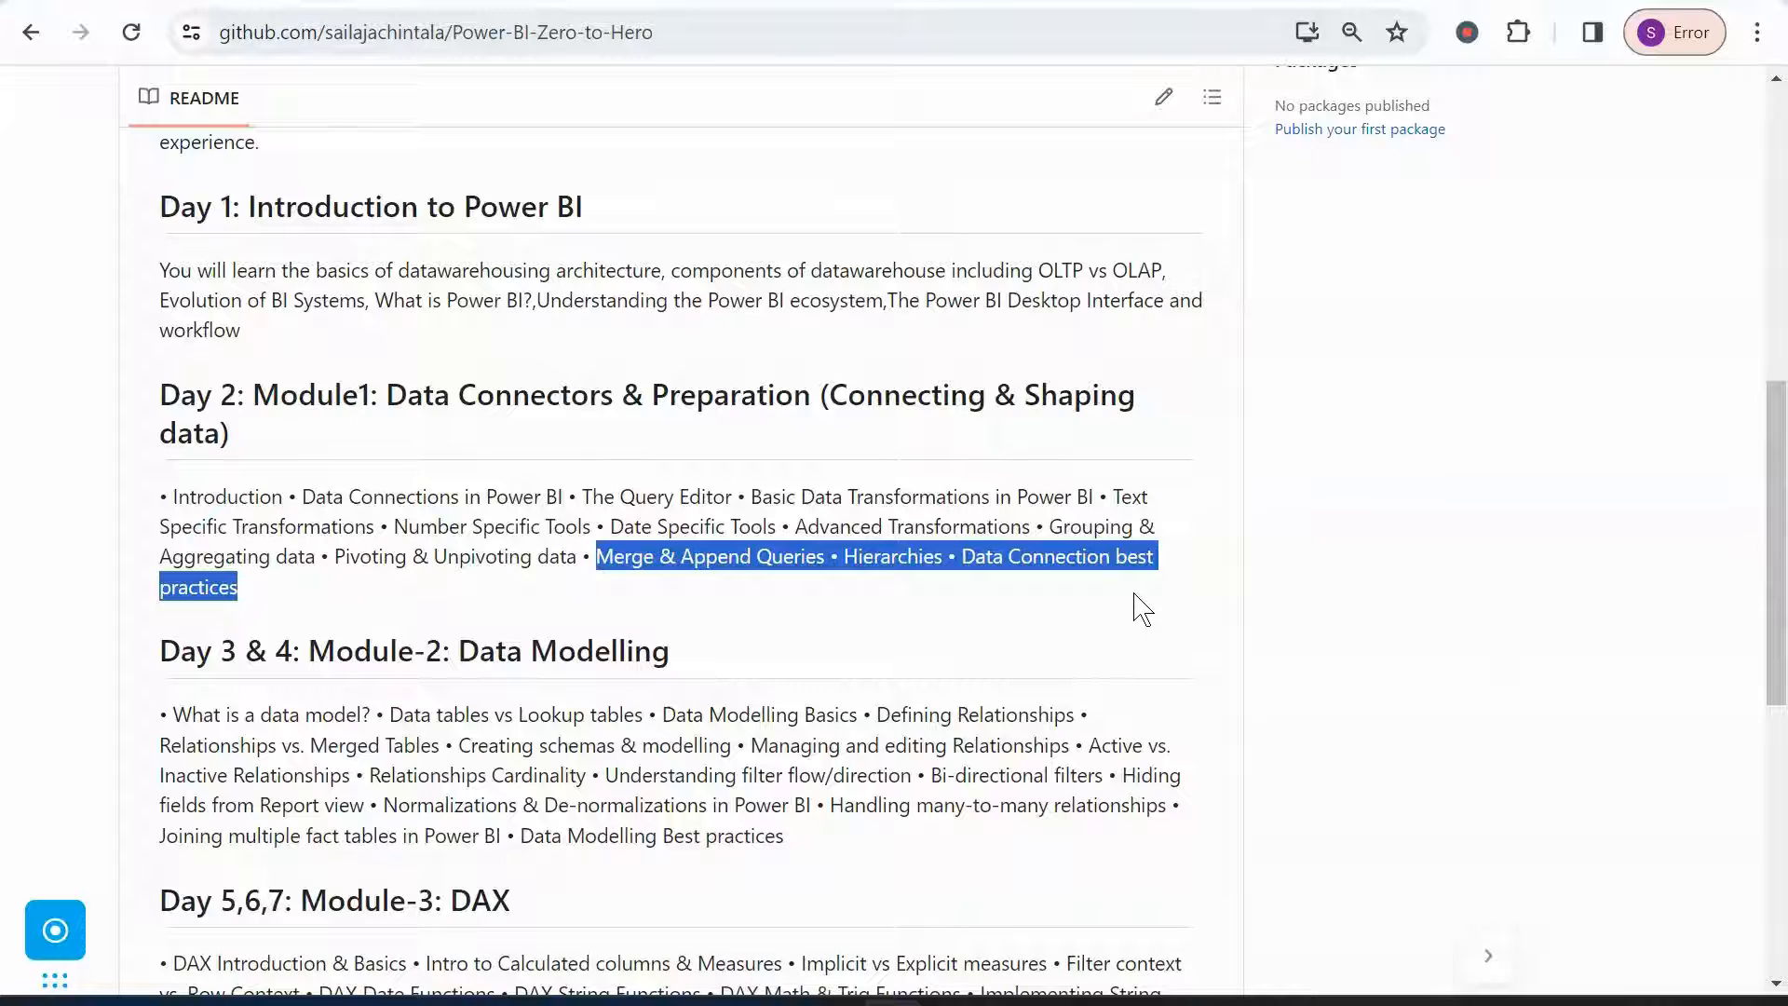
pyautogui.click(1142, 610)
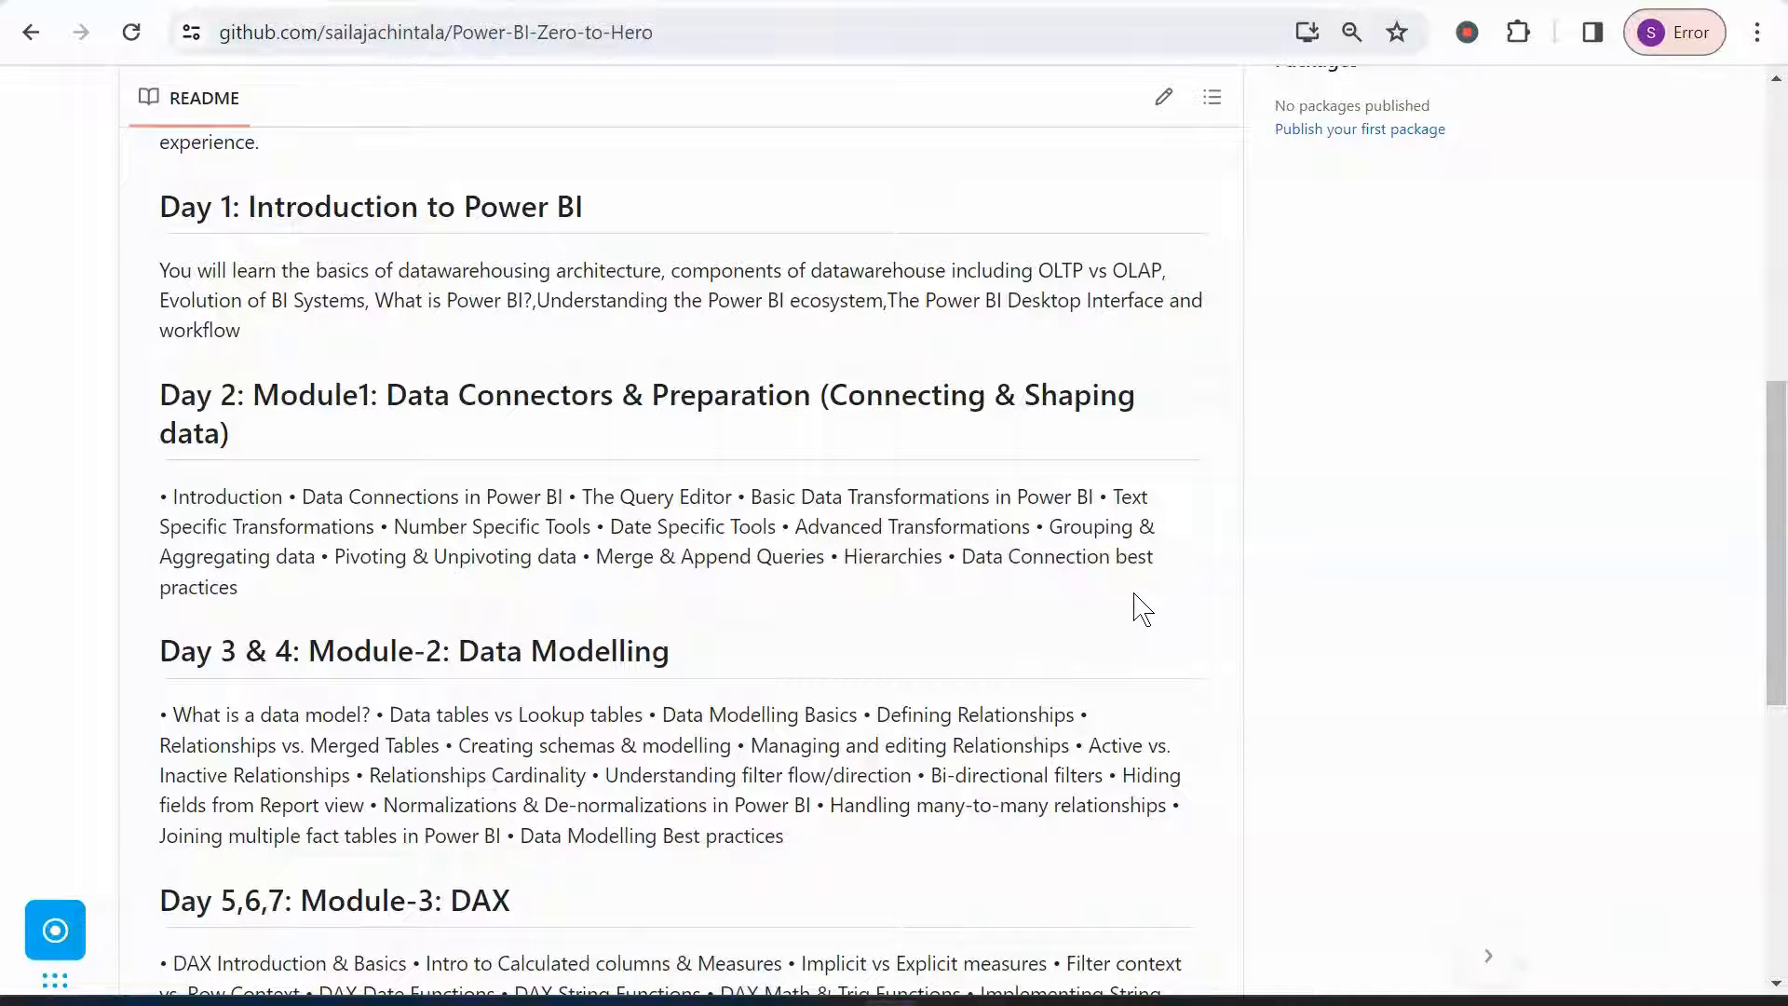